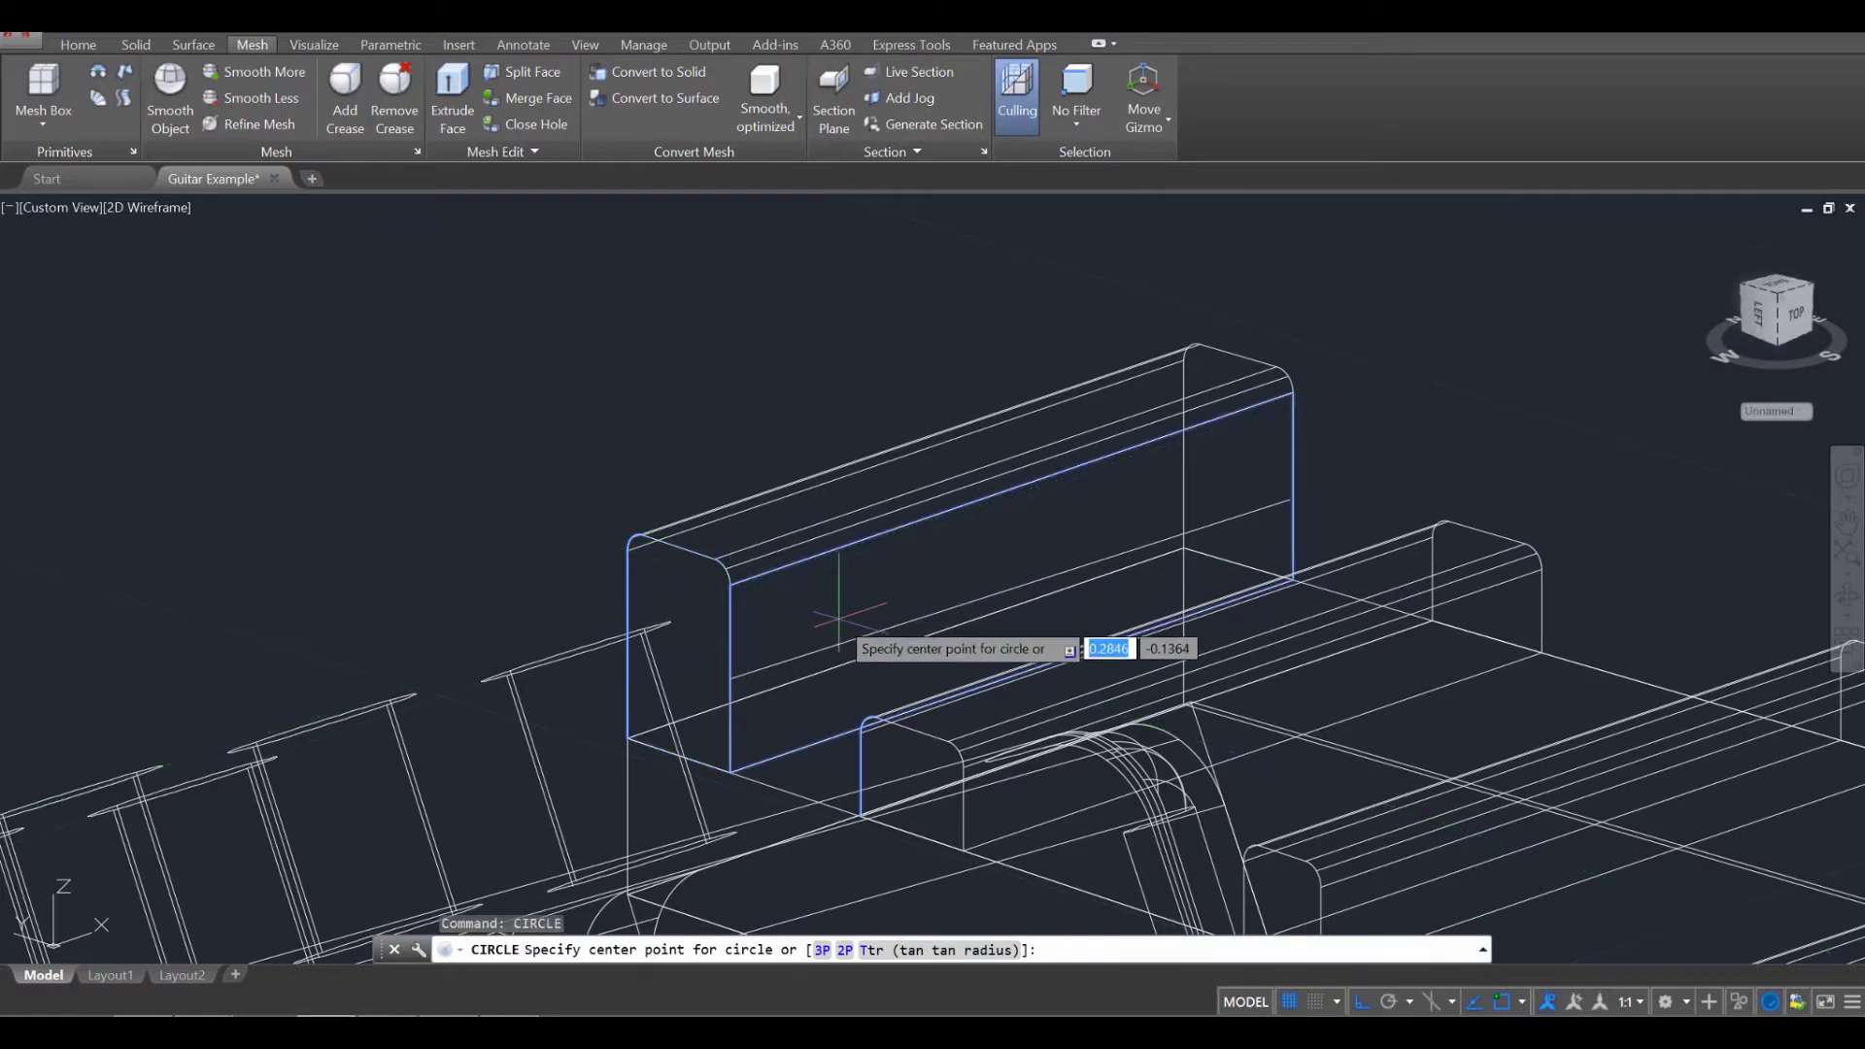
Draw a circle with a 0.05 radius on the long vertical face of the nut, near its upper edge.
left_click(824, 554)
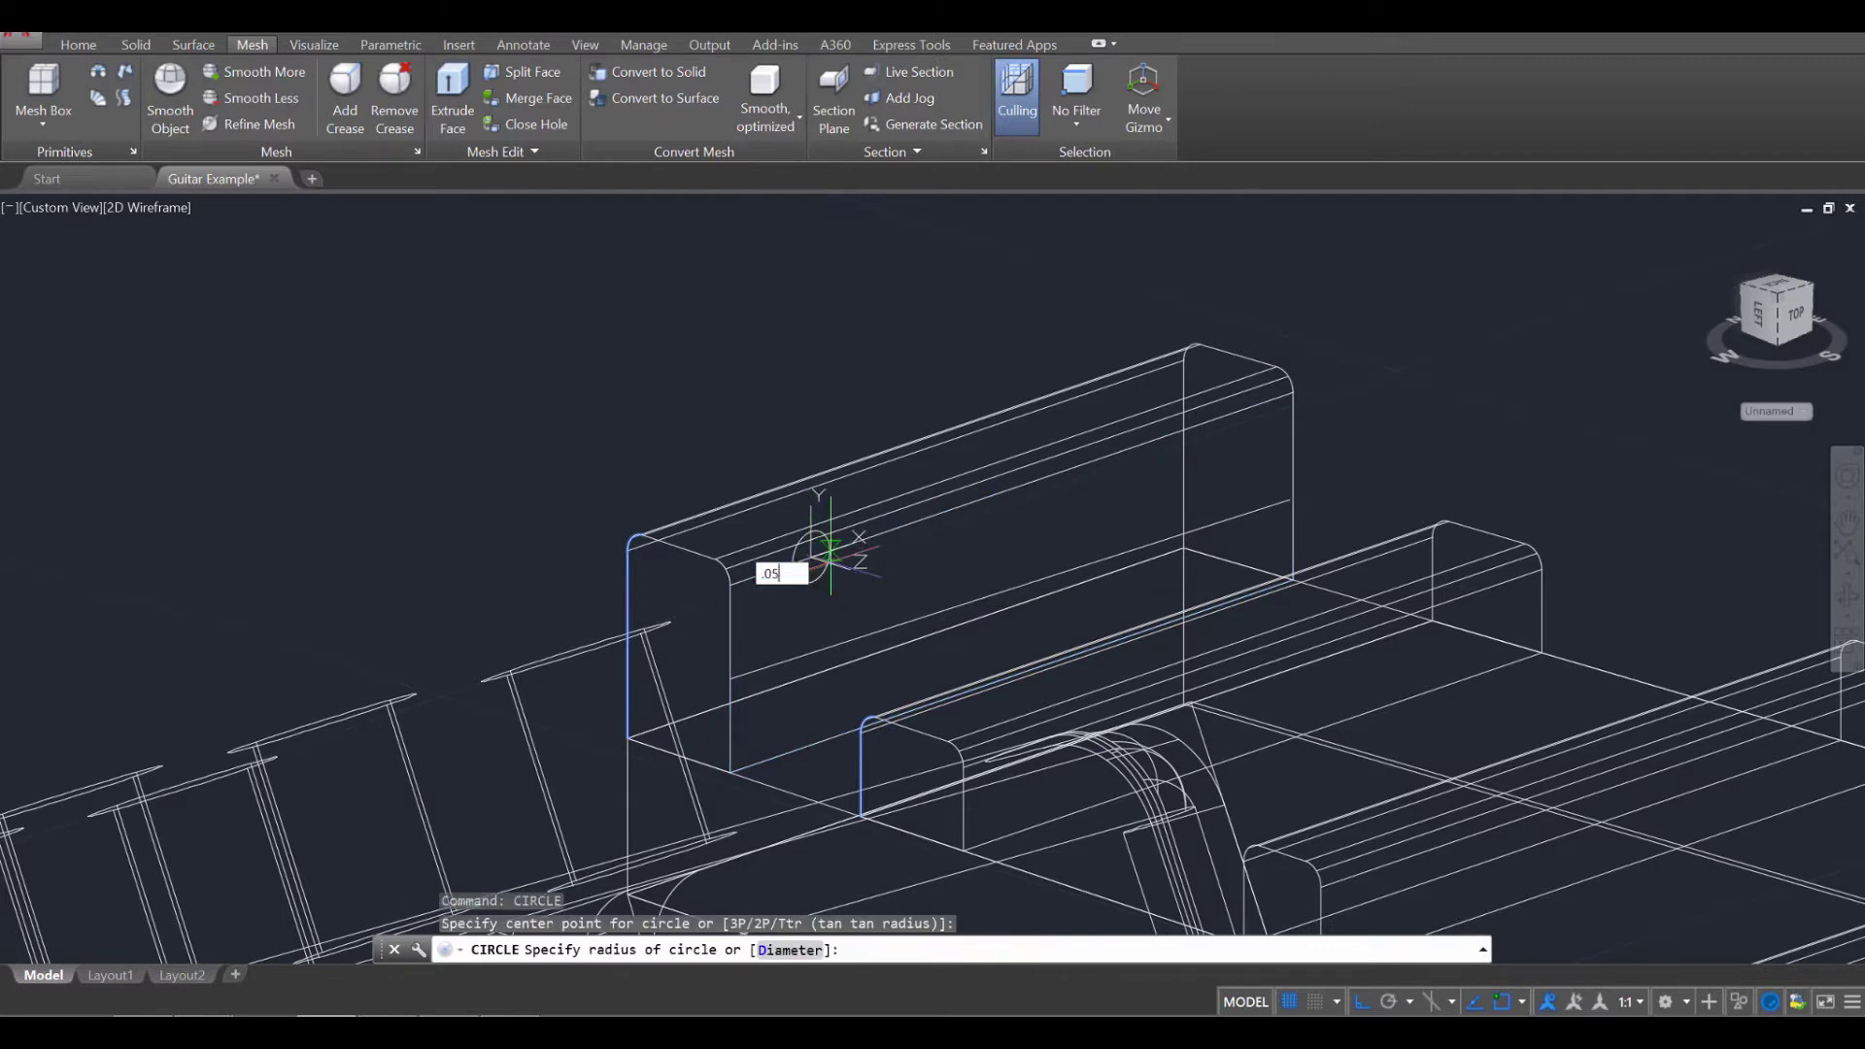
type(".05")
key("Return")
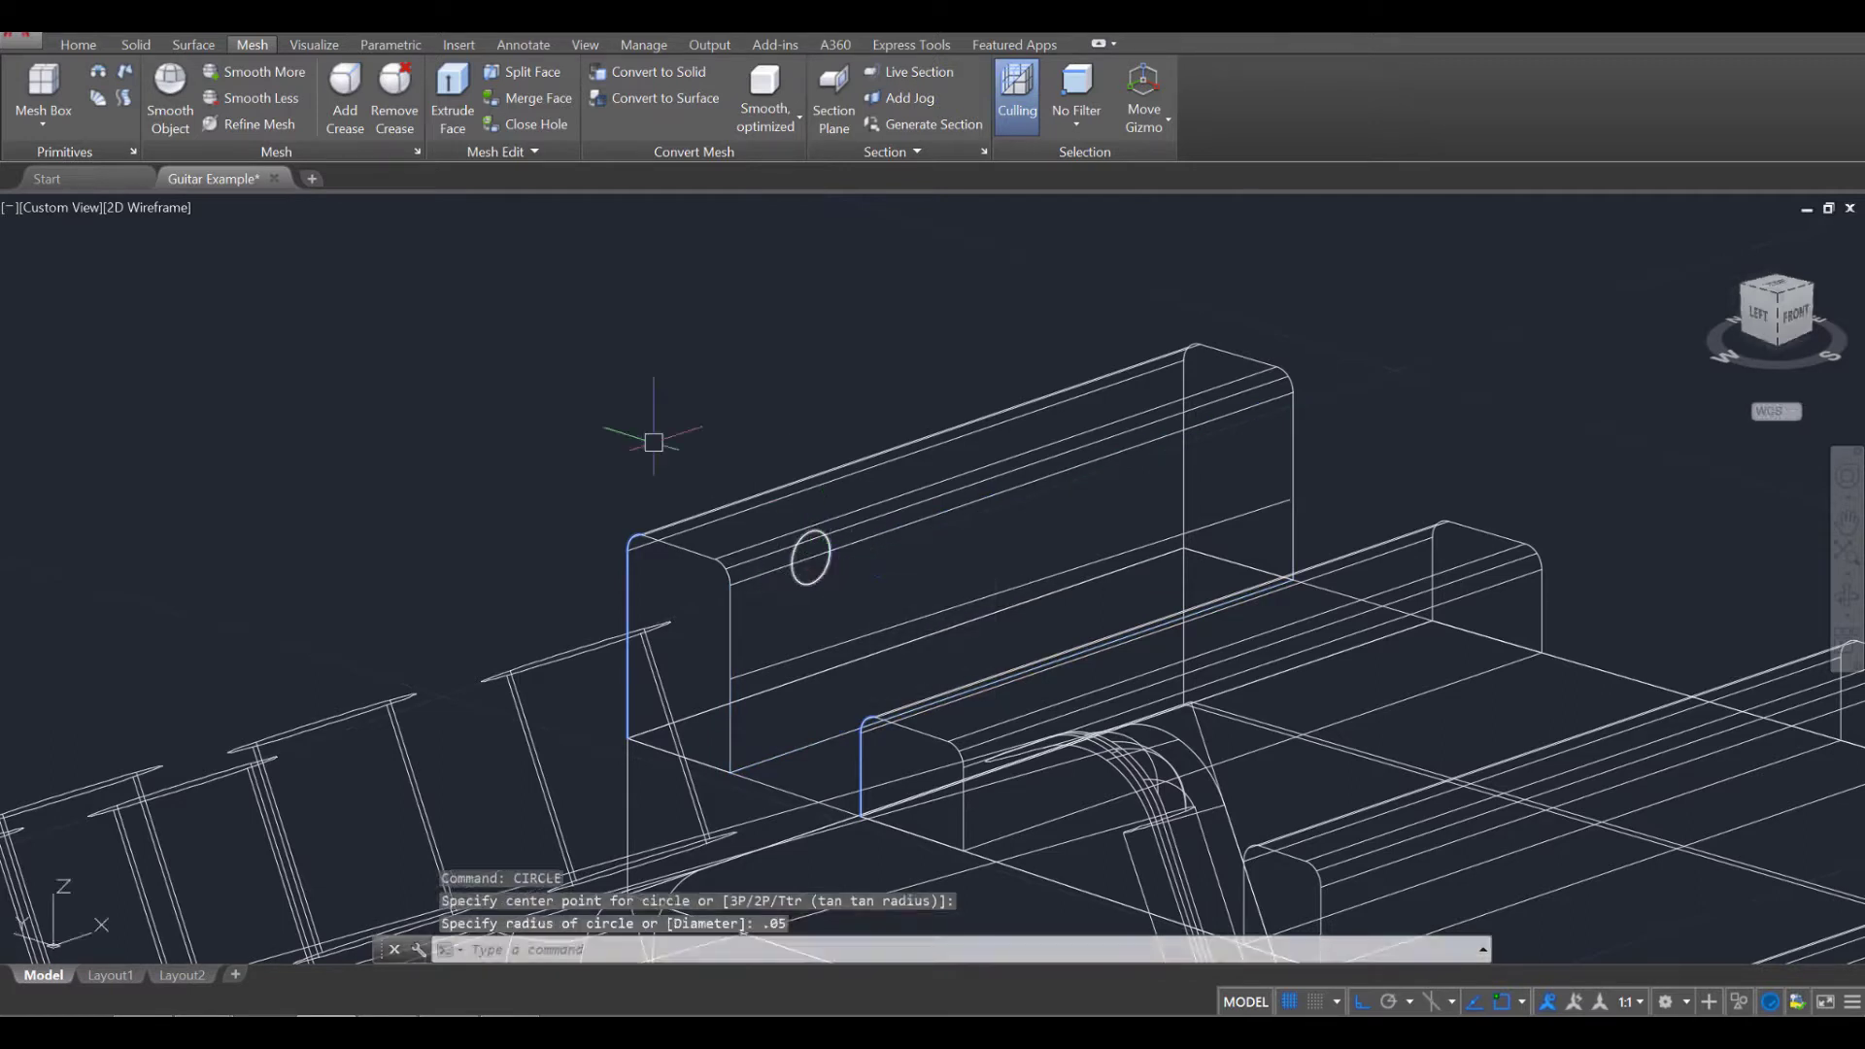
Copy the circle along the nut's face to form an evenly spaced row of six, and erase the one leftover object.
type("copy")
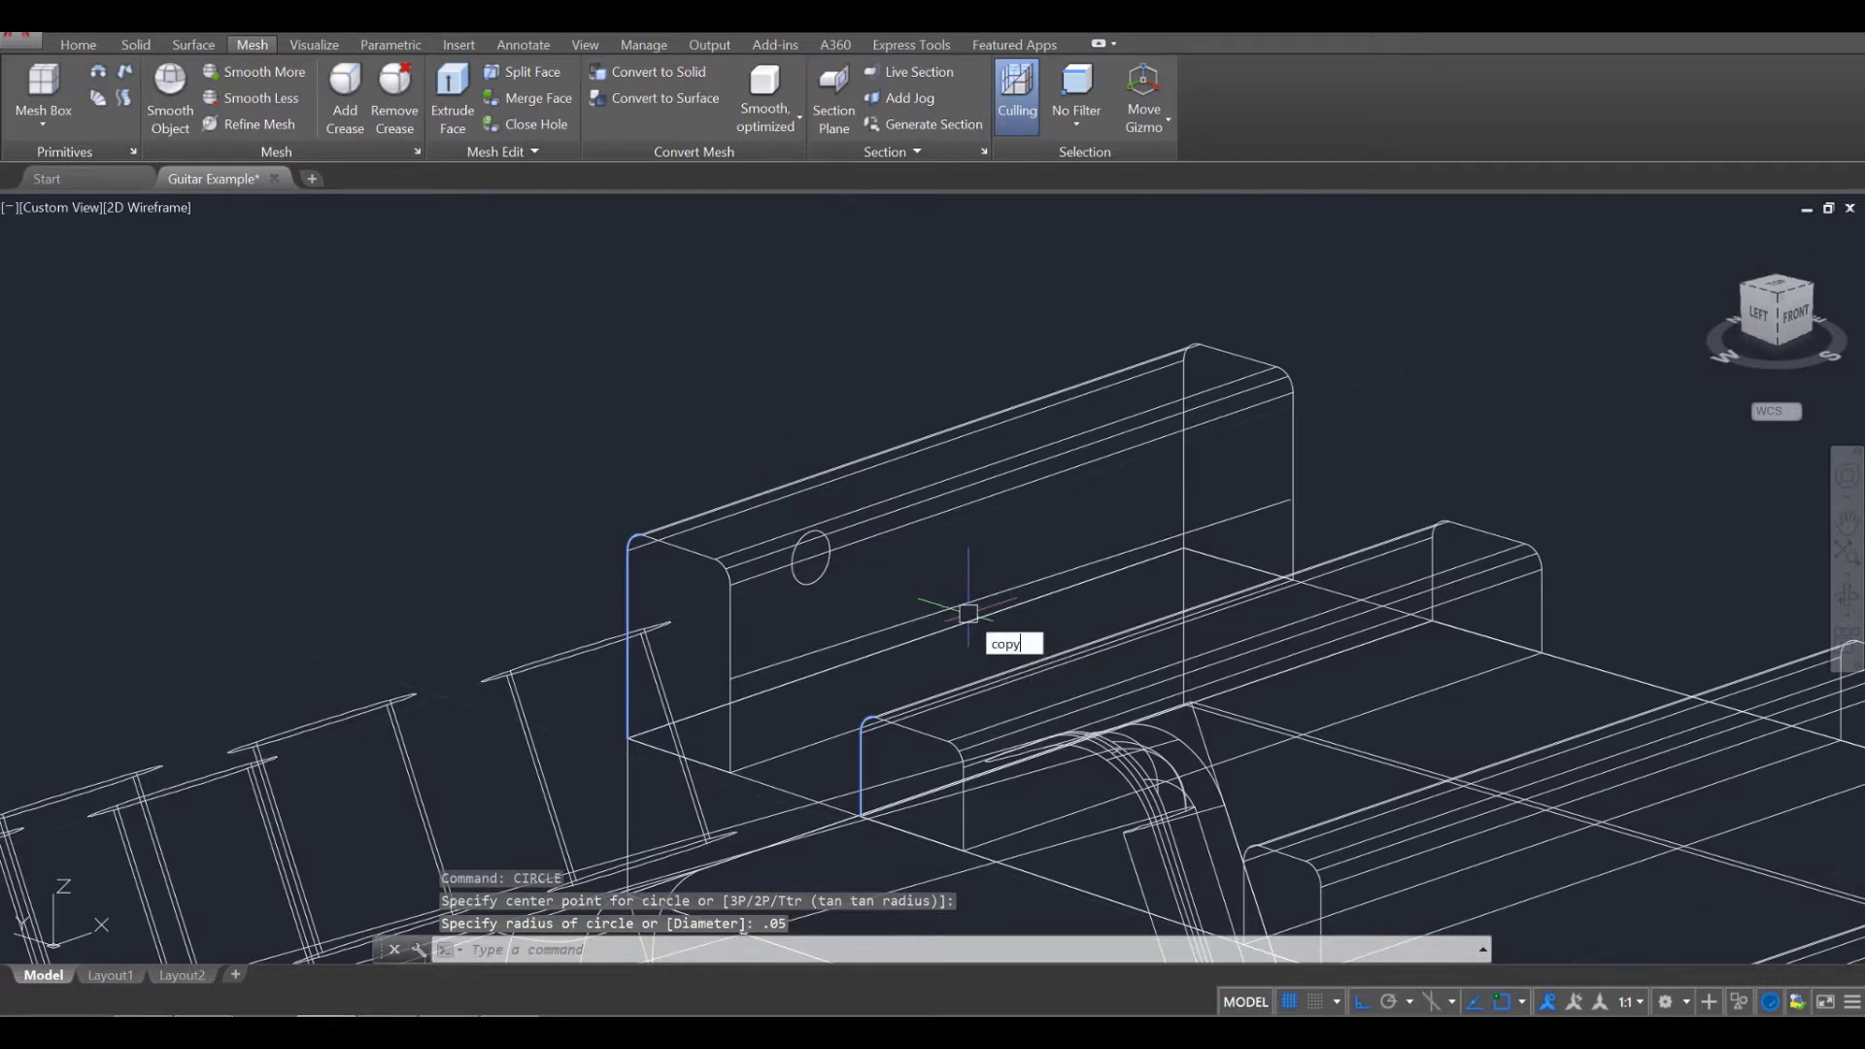
key("Return")
left_click(825, 580)
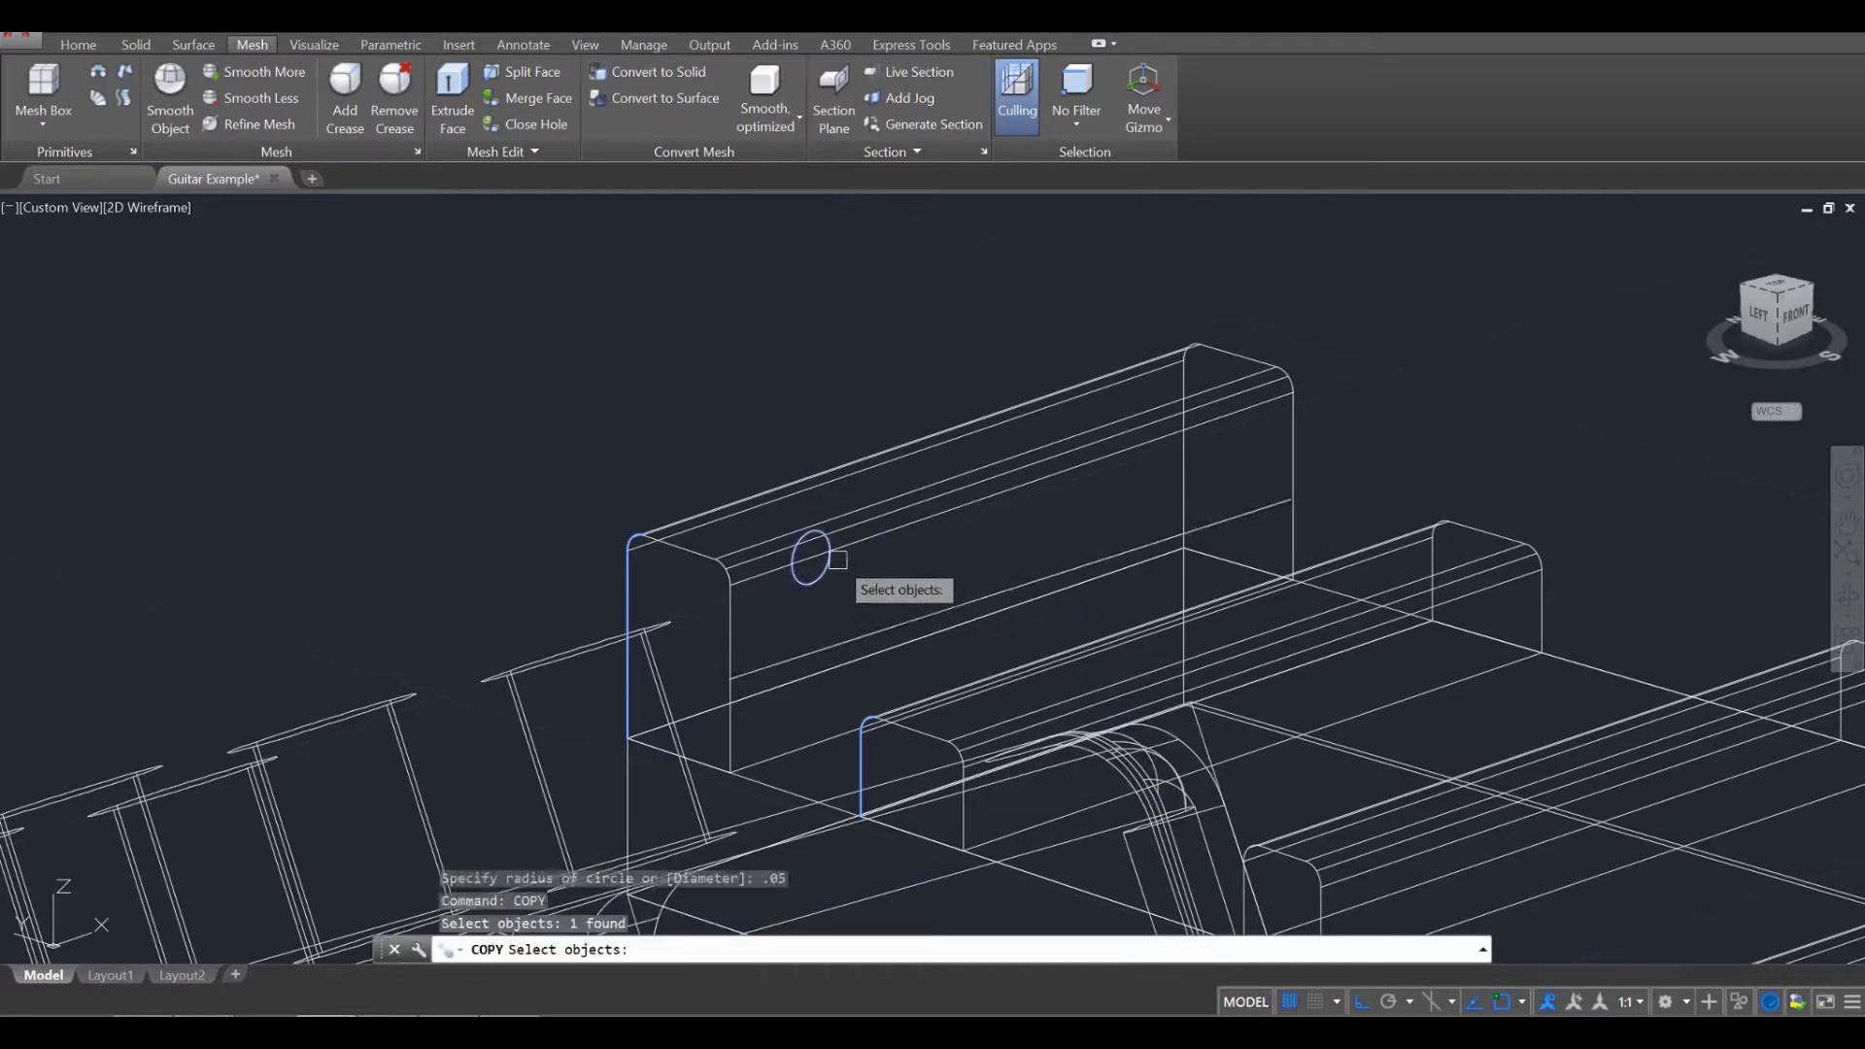
key("Return")
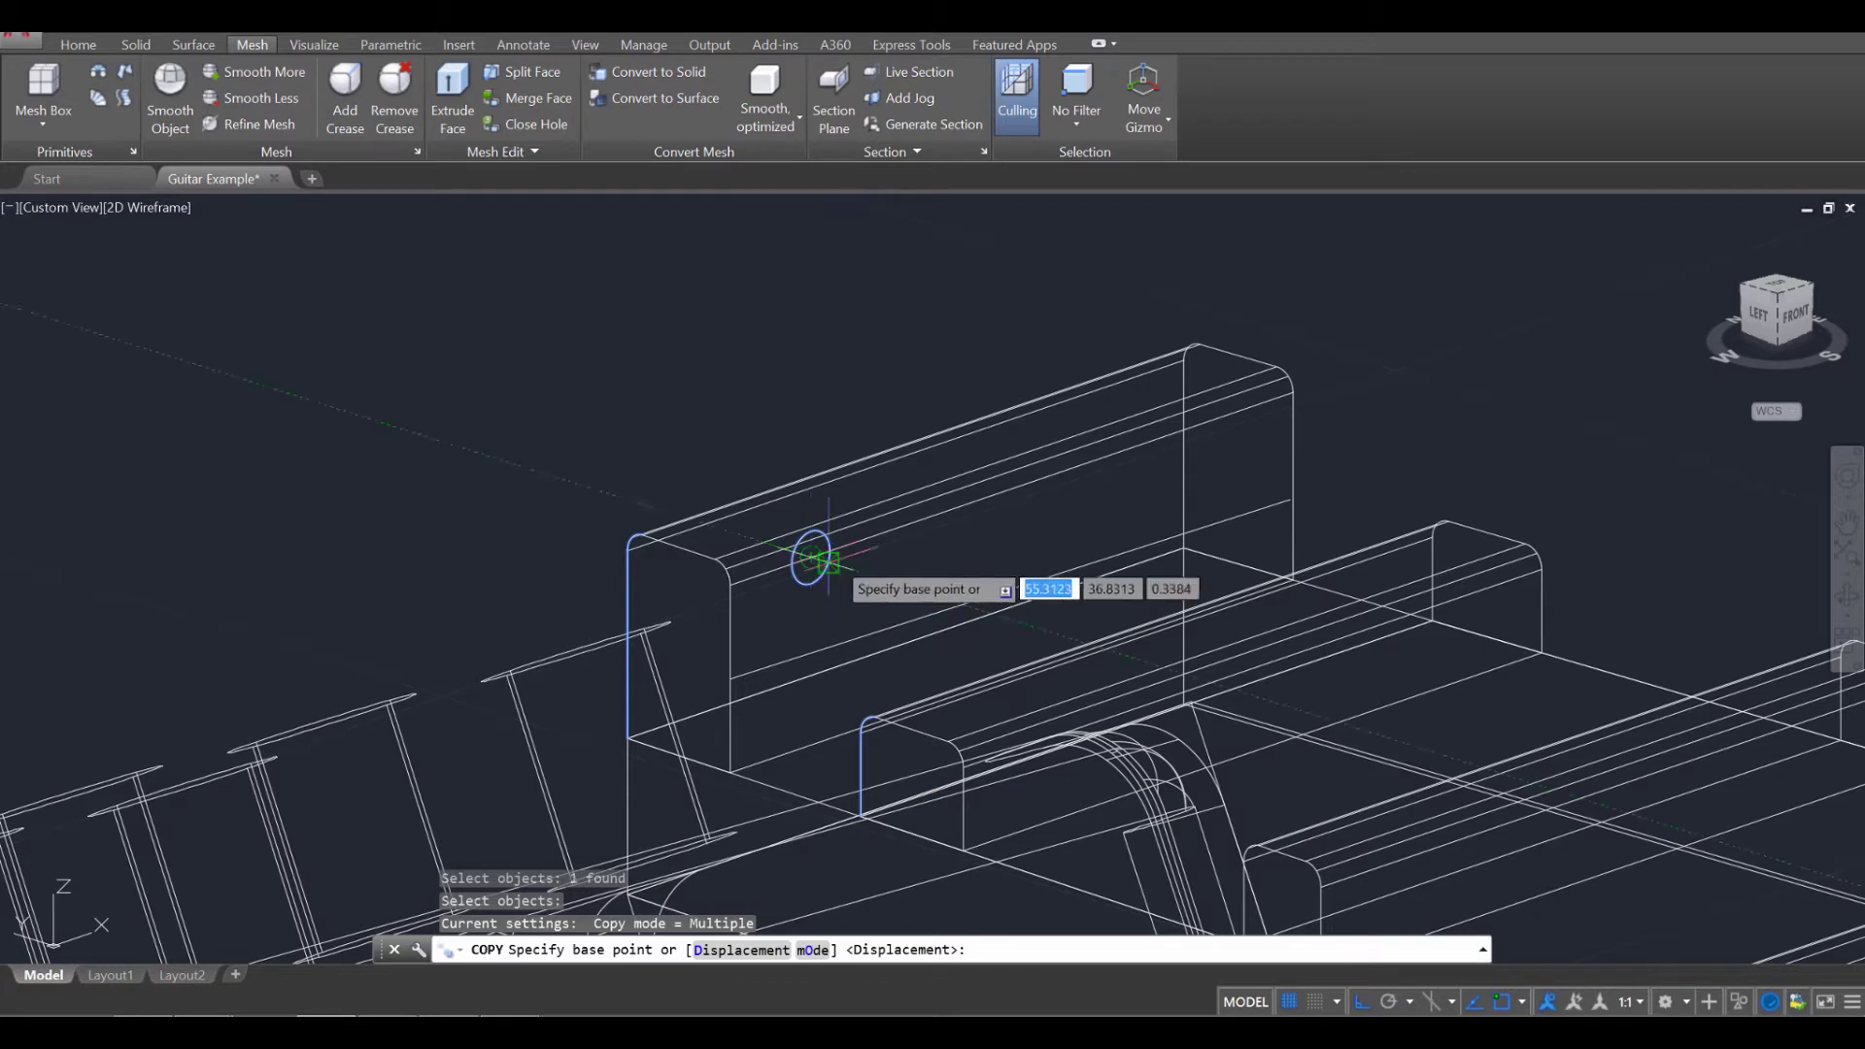
left_click(812, 553)
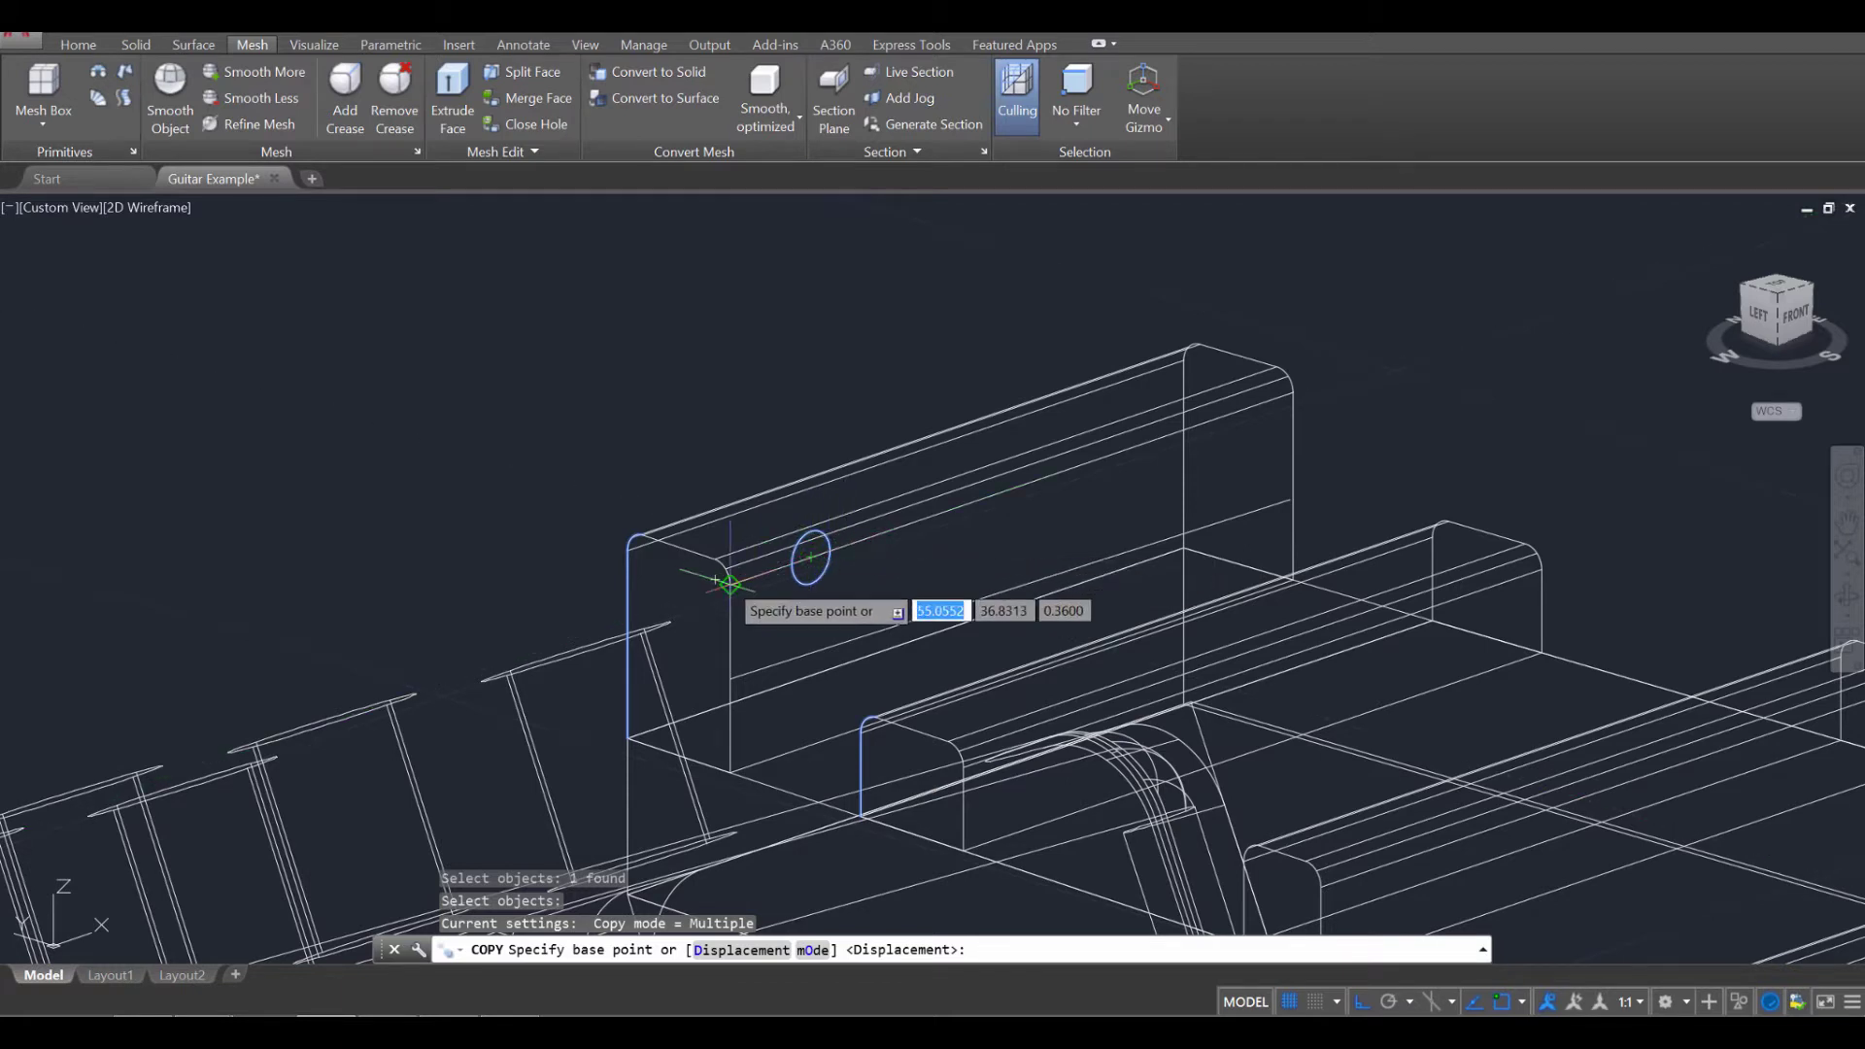
left_click(827, 555)
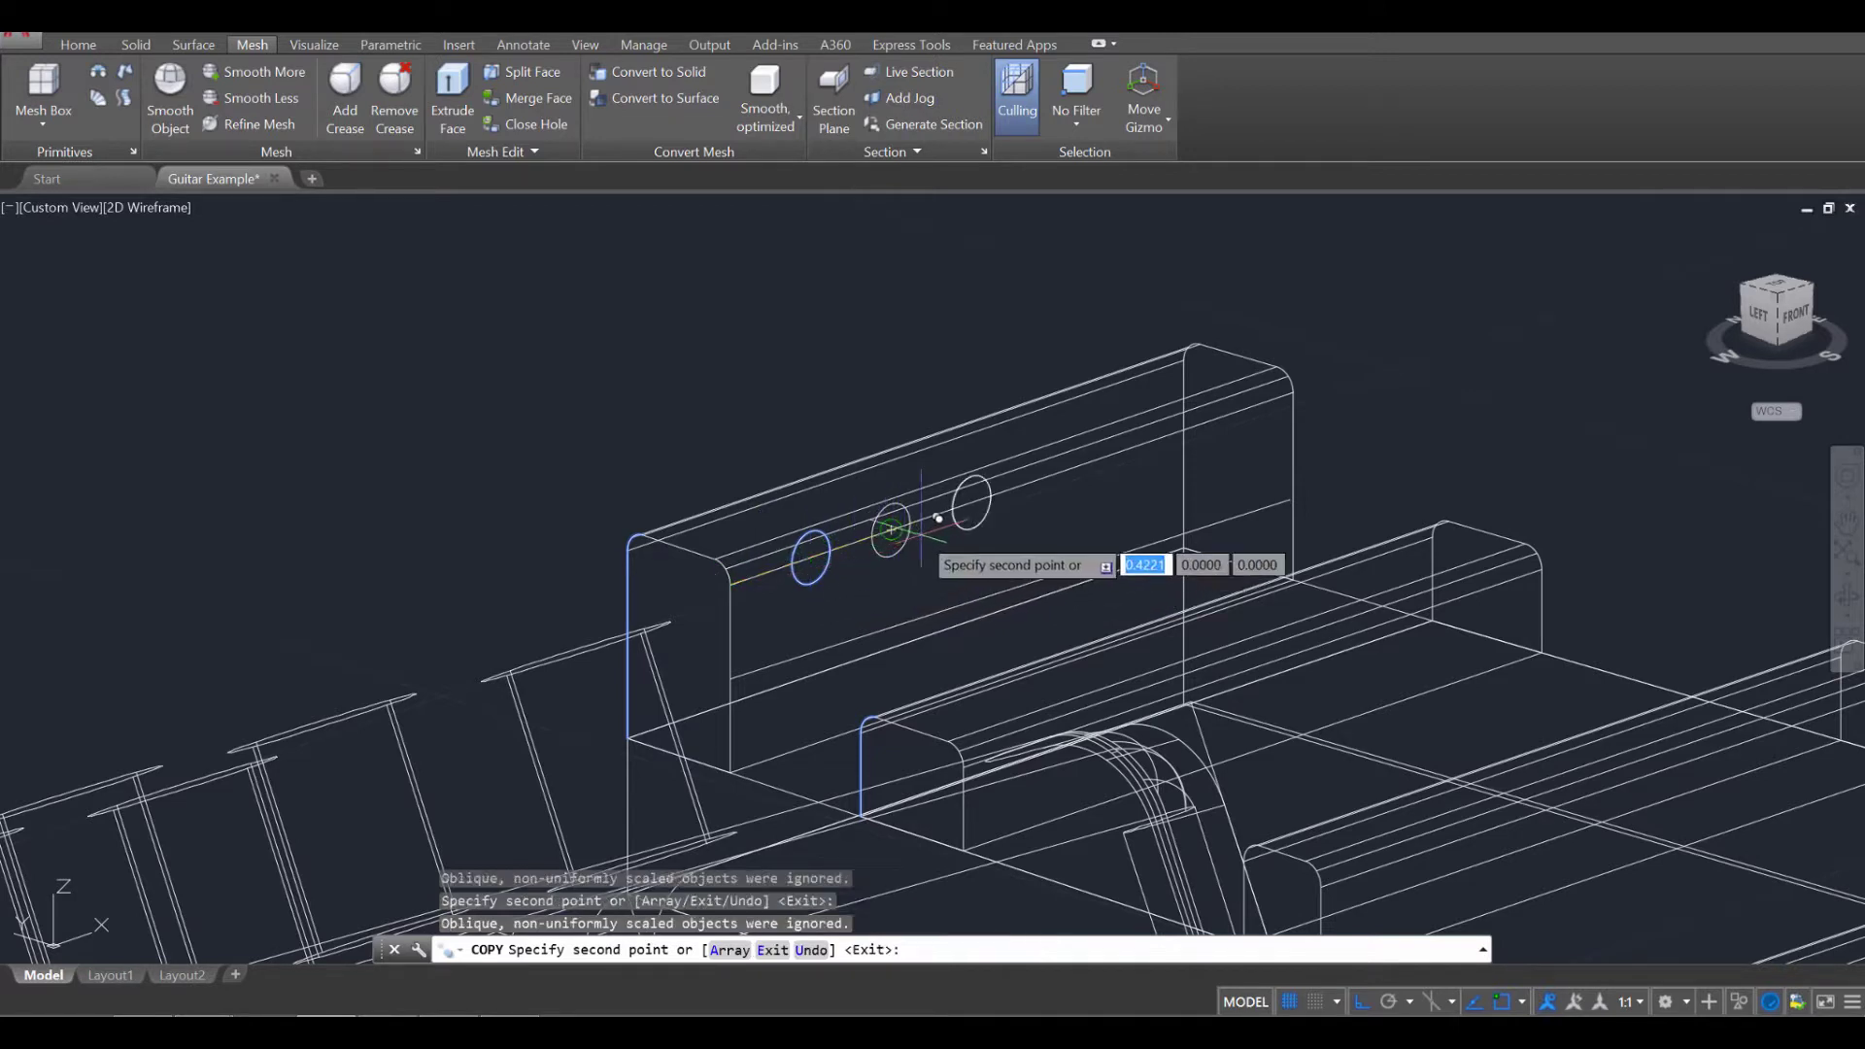
left_click(973, 502)
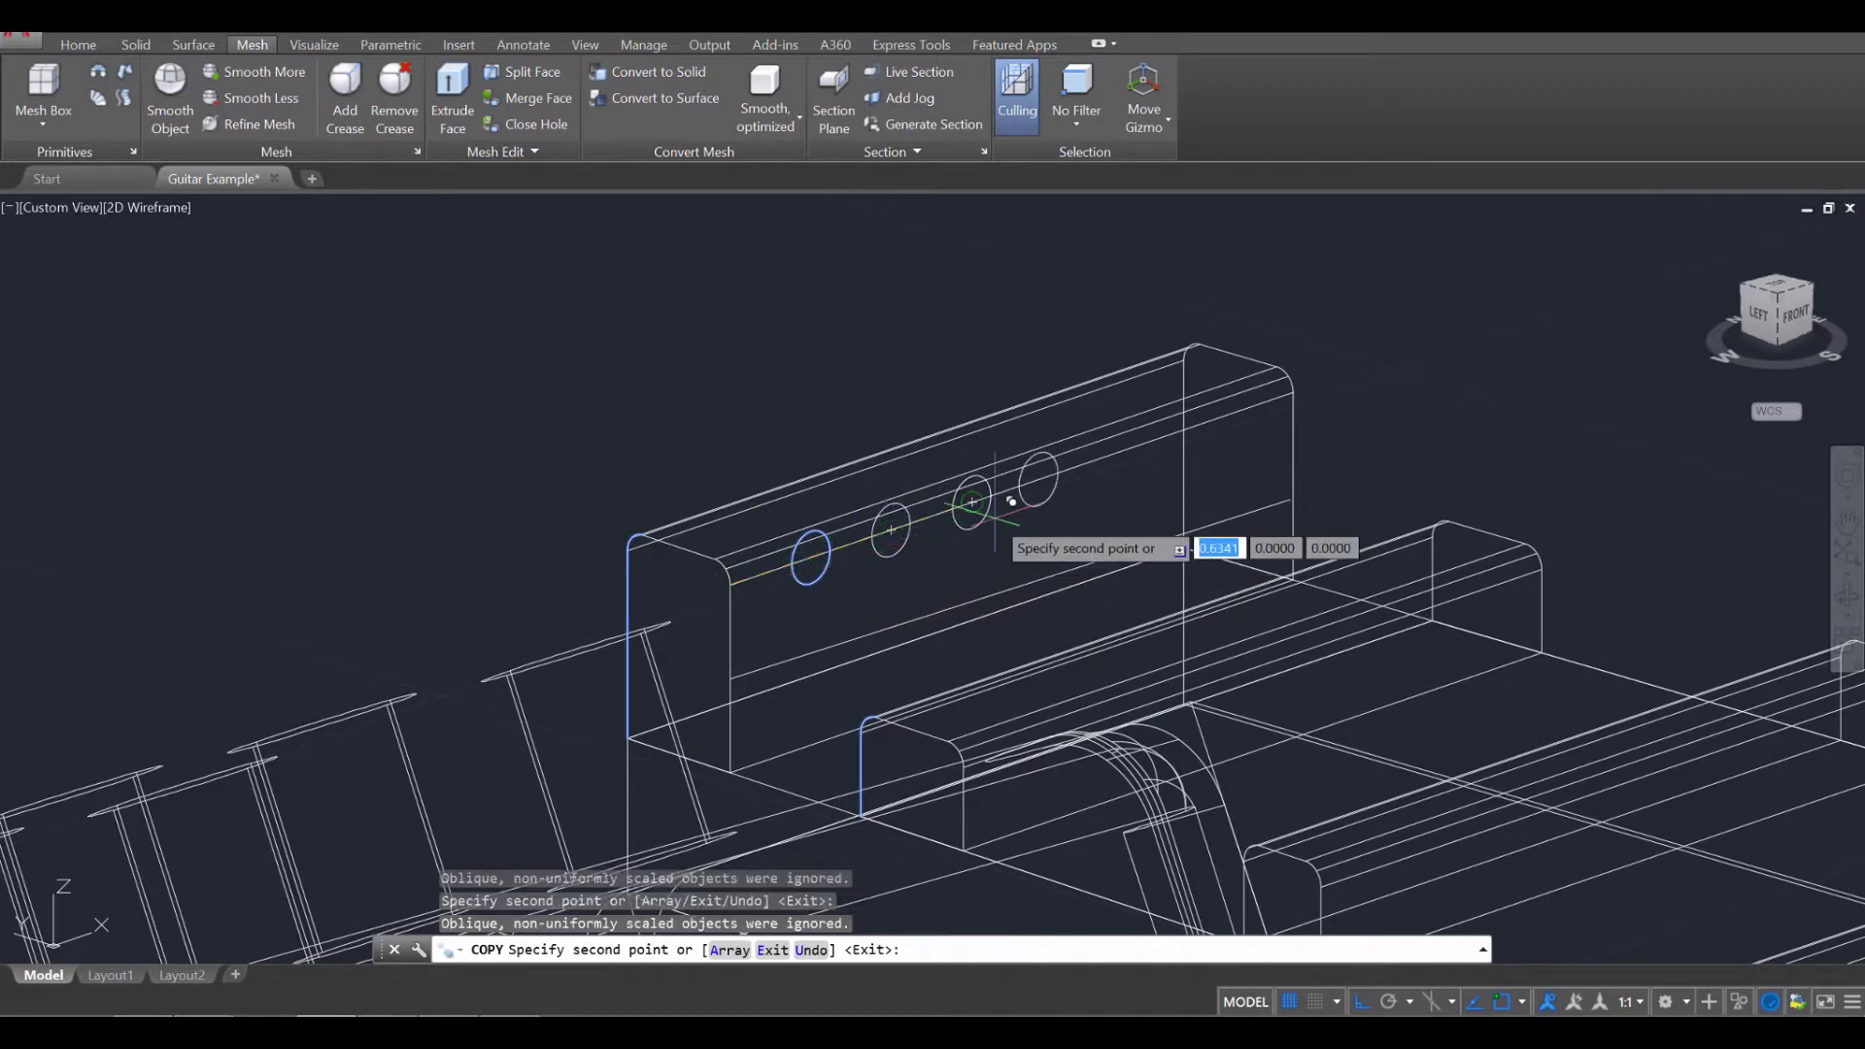
left_click(1055, 474)
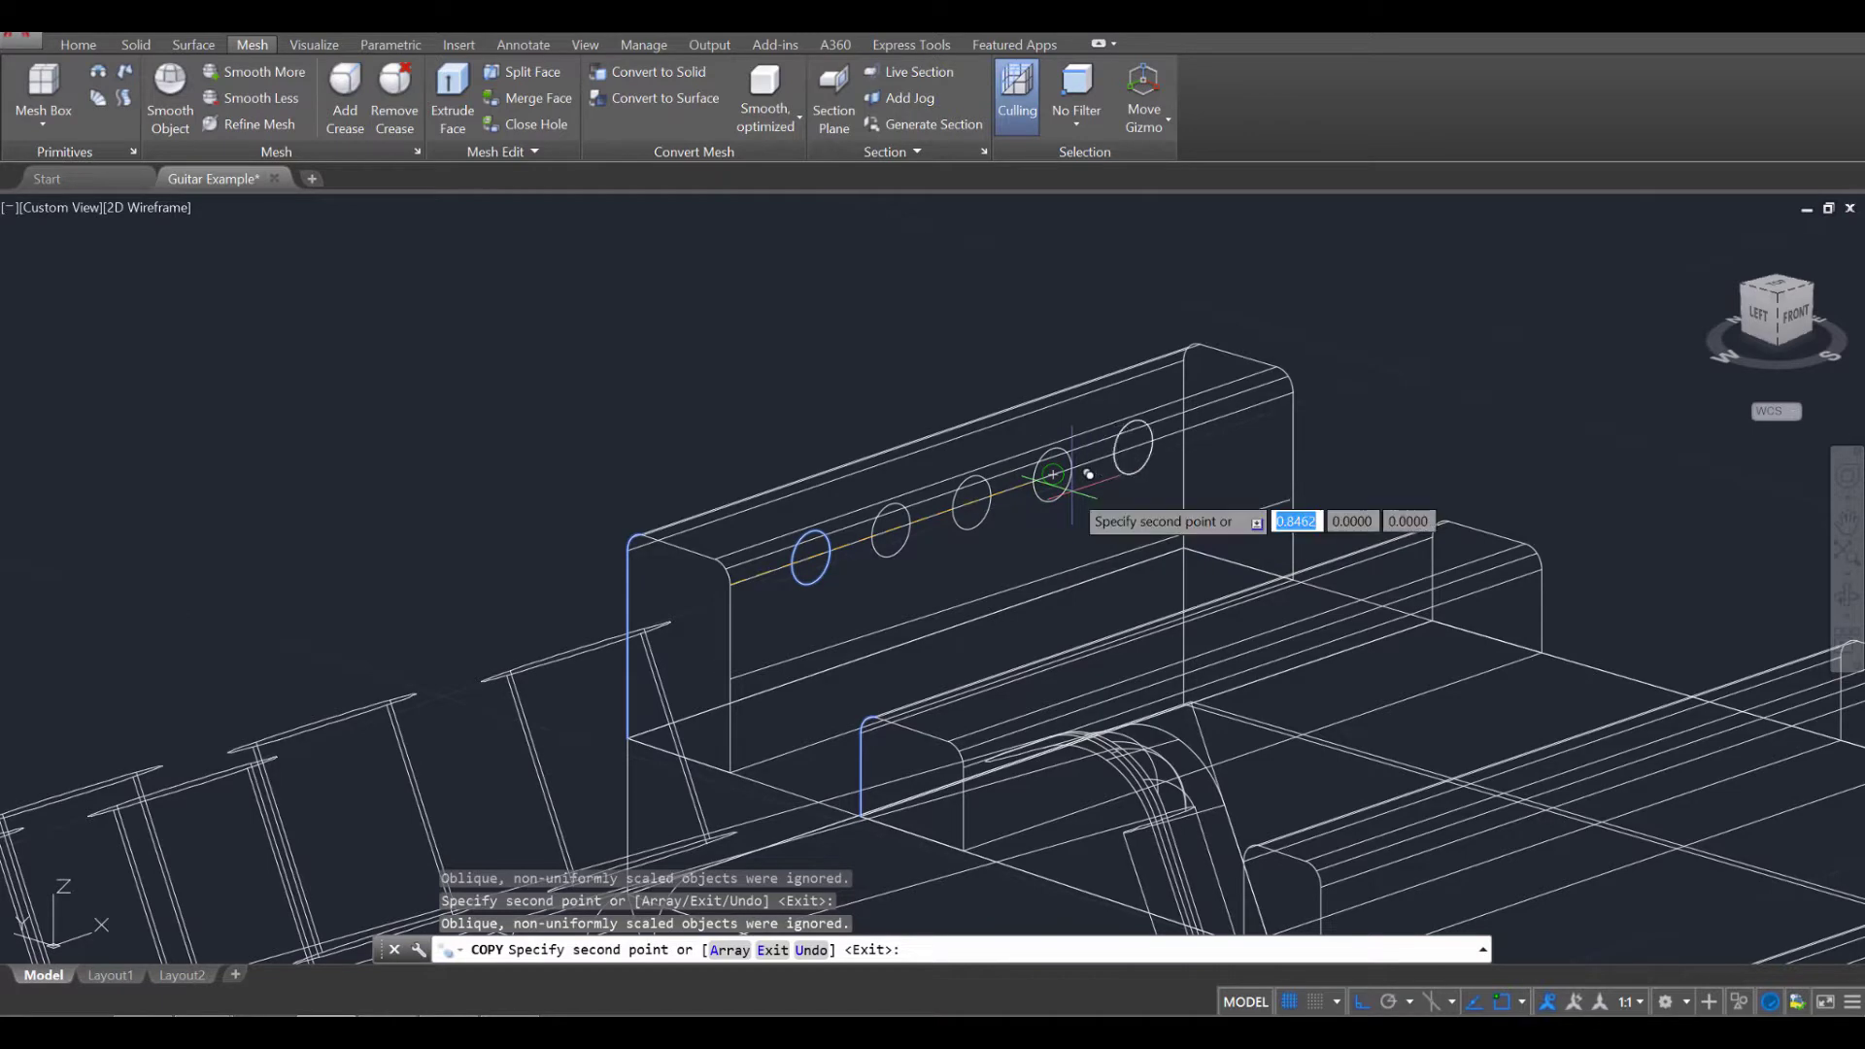
left_click(1151, 467)
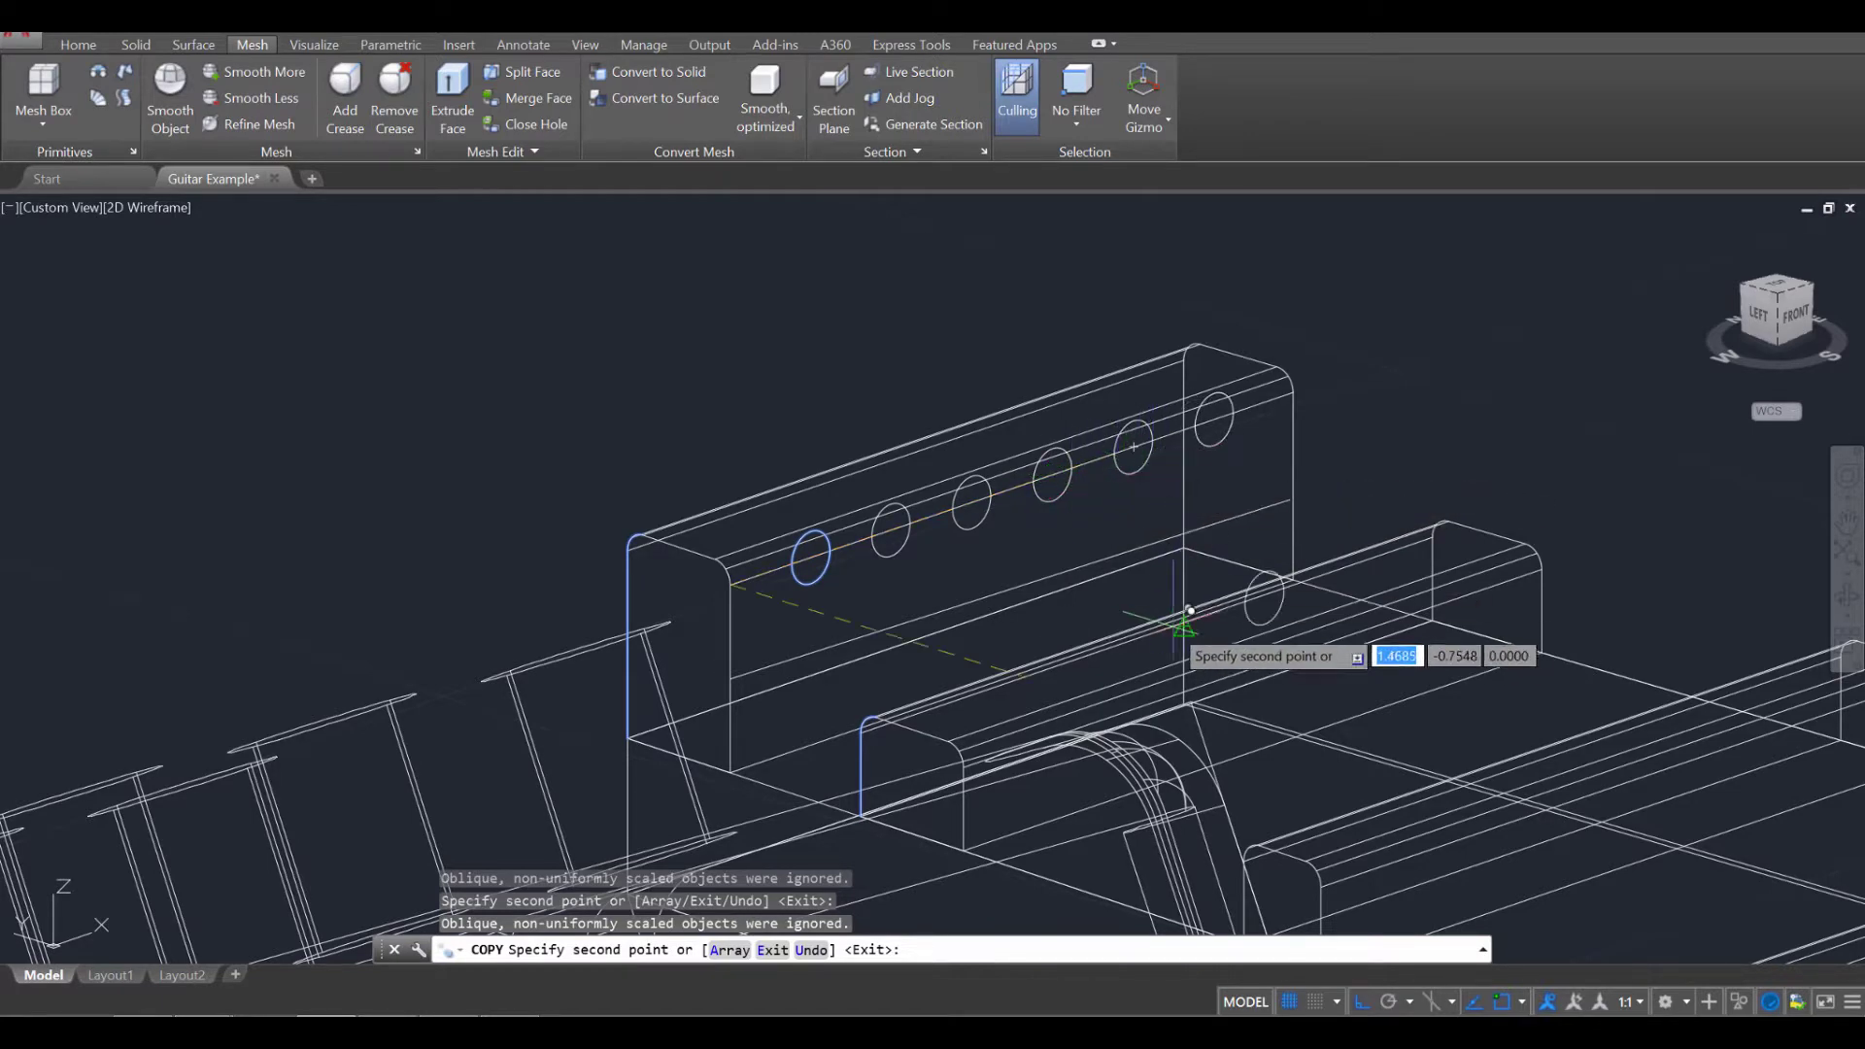
key("Escape")
middle_click_drag(1170, 588, 1137, 528, "shift")
key("Delete")
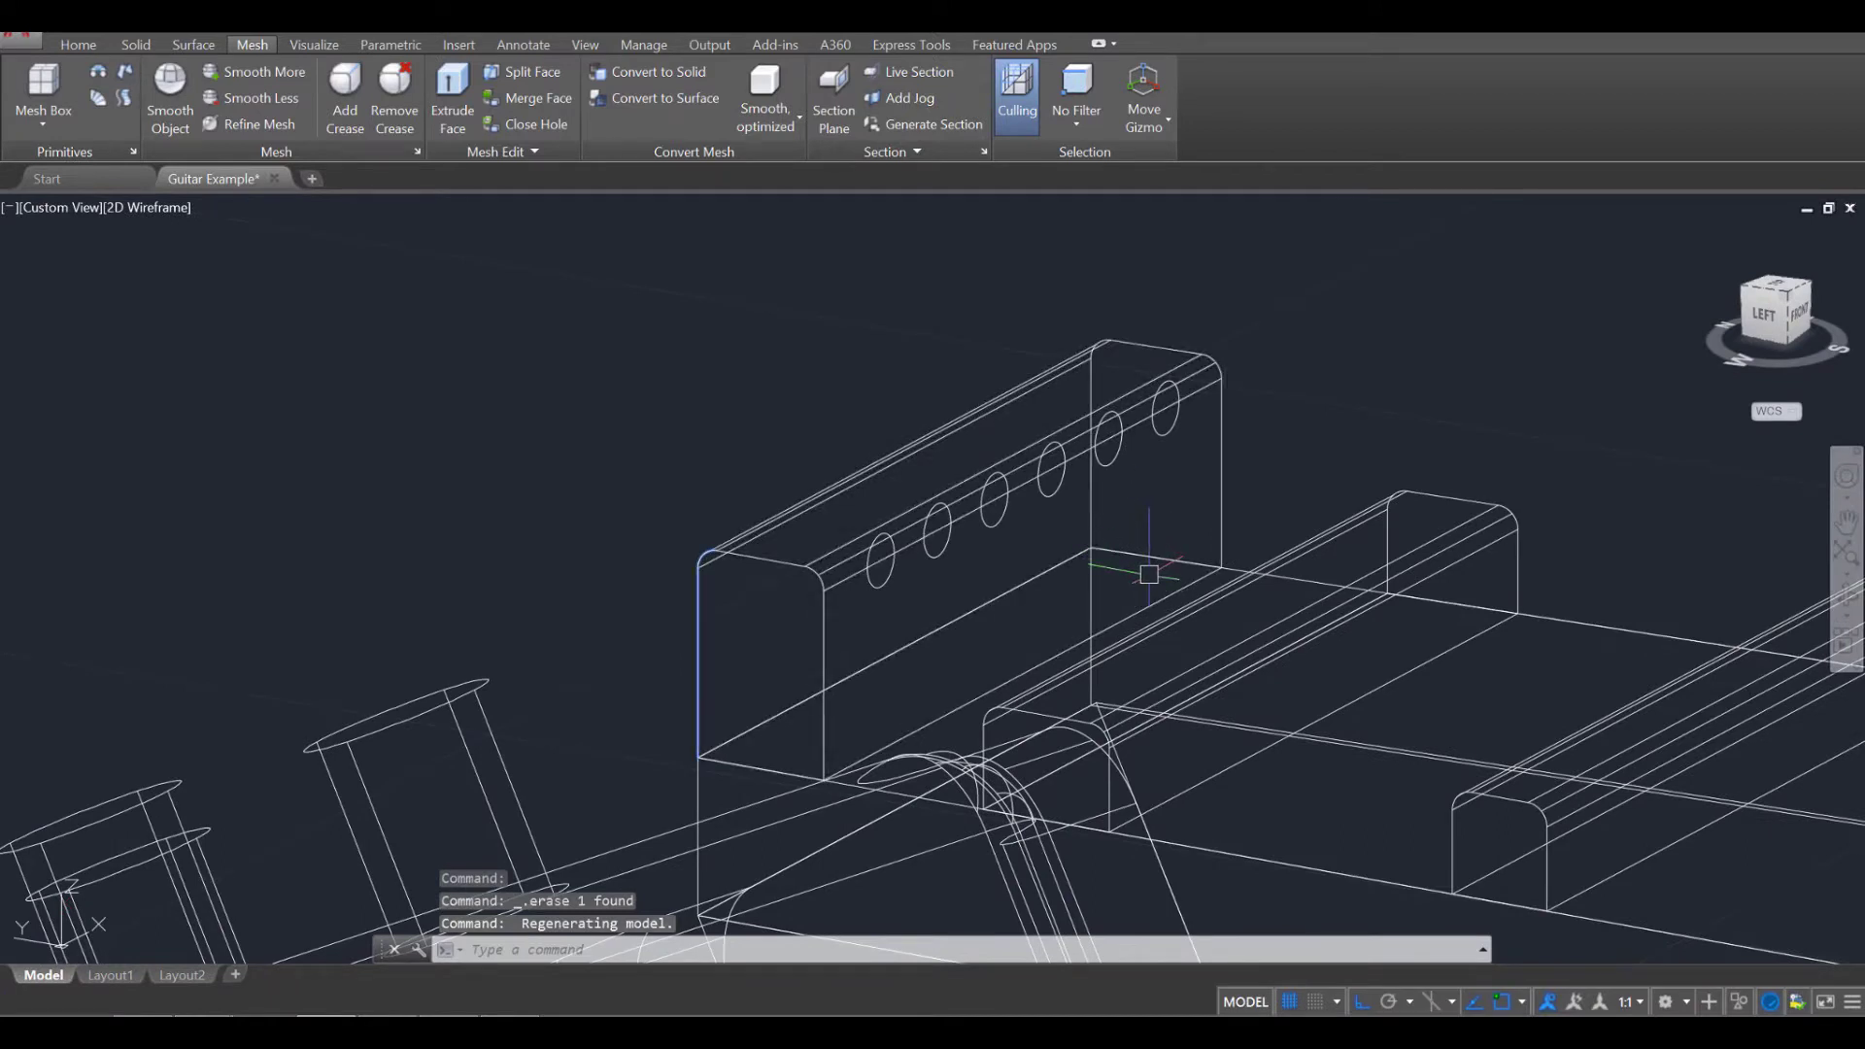
Copy the row of six circles from the nut's upper corner to the top of the raised saddle on the bridge.
type("cop")
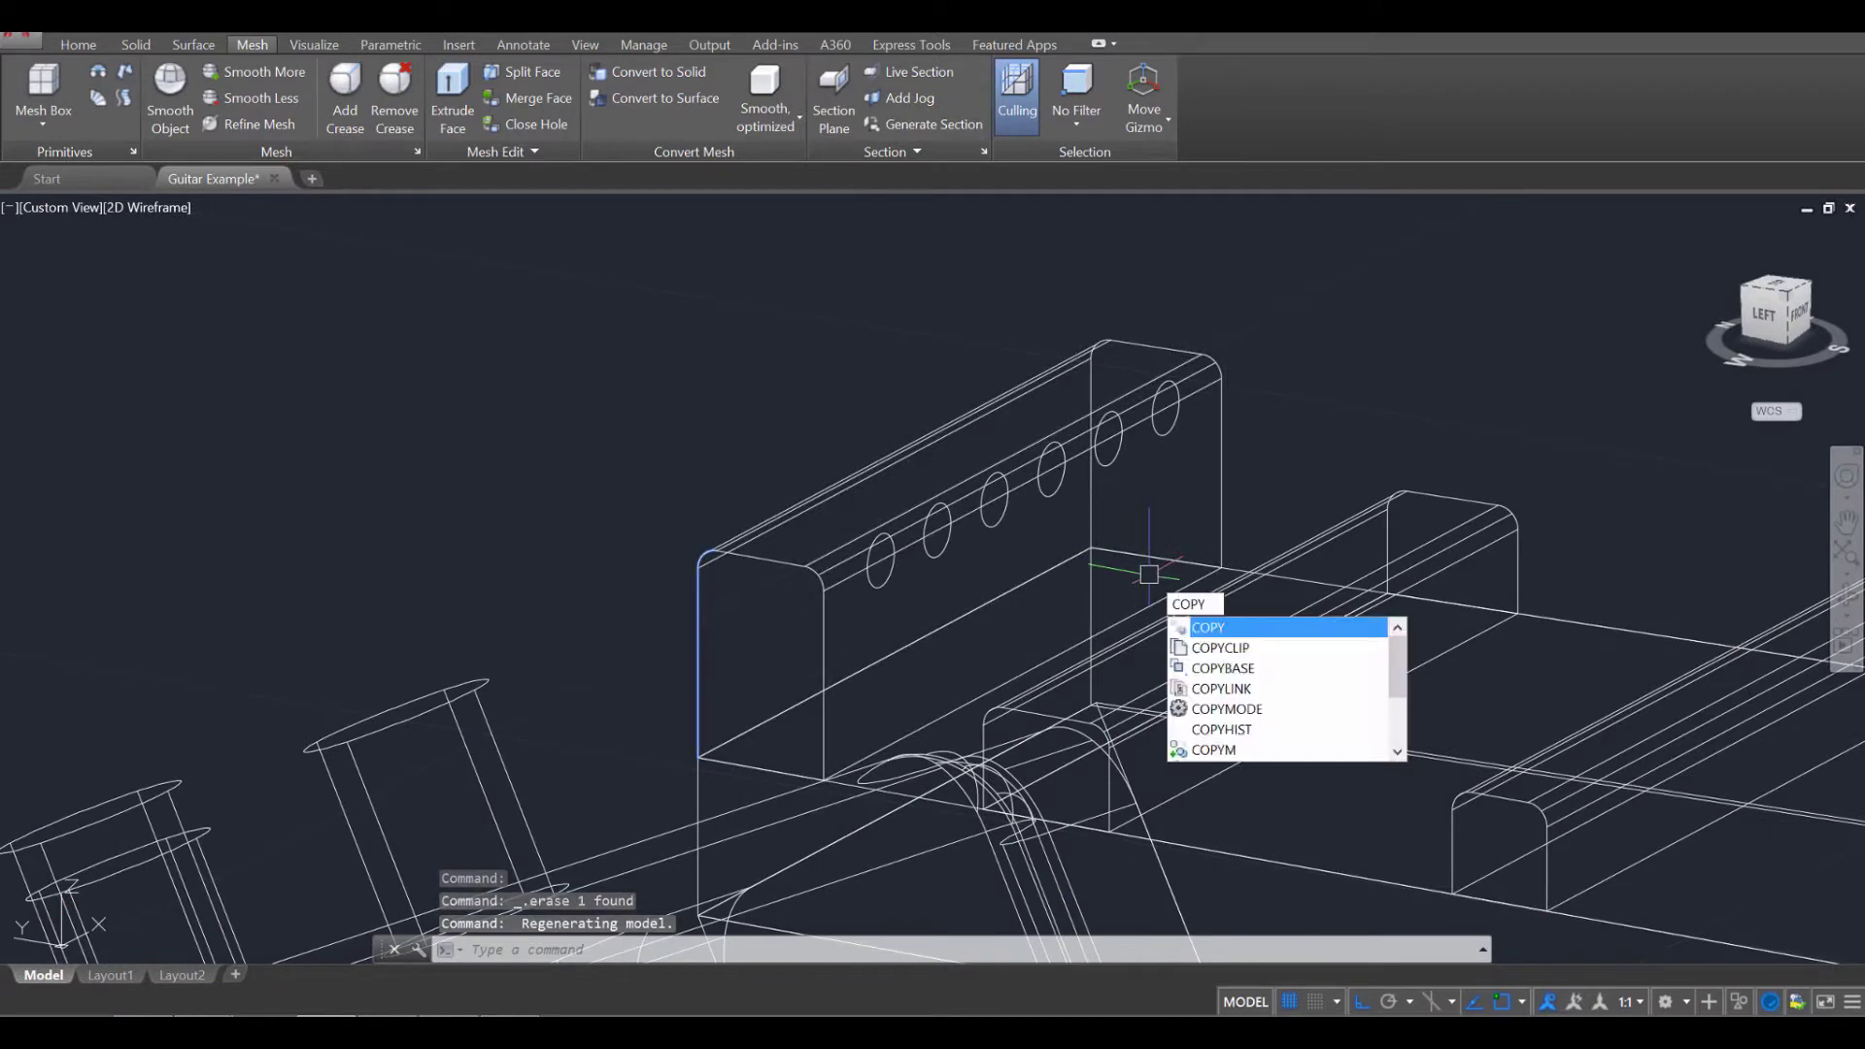
key("Return")
left_click(886, 586)
left_click(940, 560)
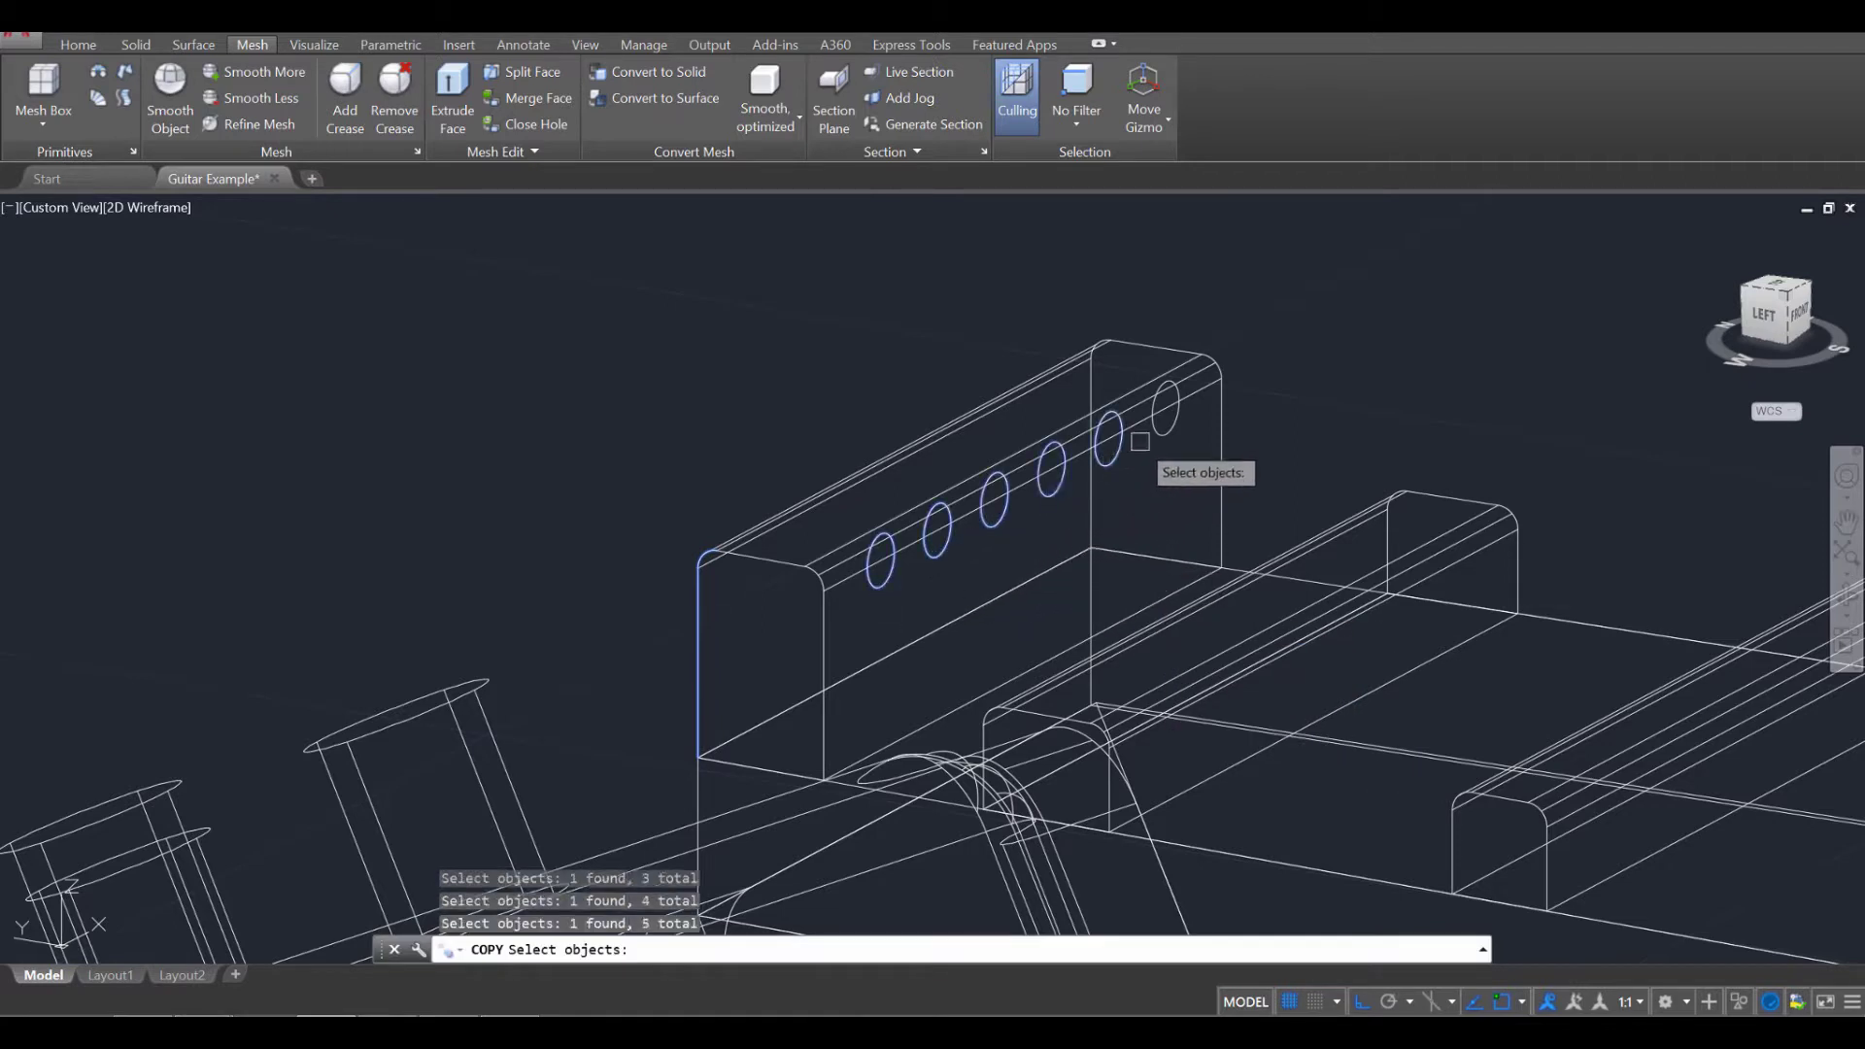
key("Return")
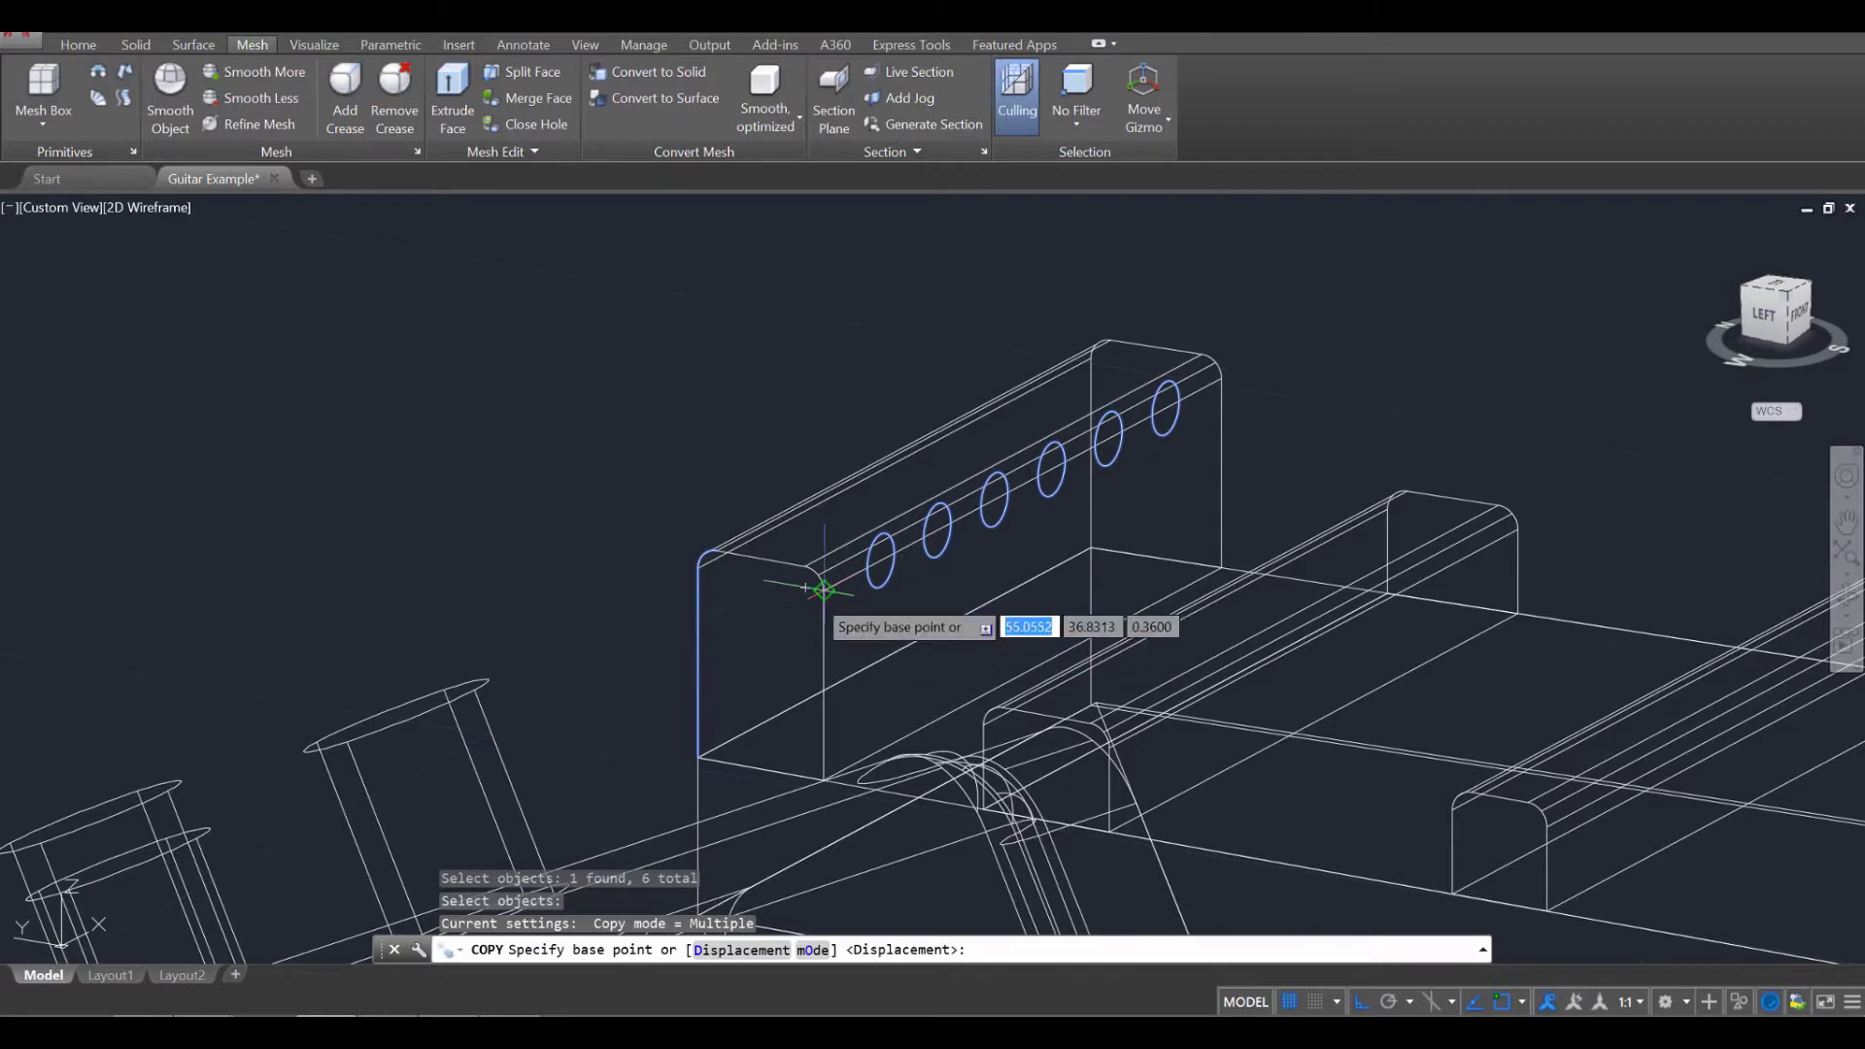
left_click(824, 590)
scroll(923, 525, "down", 6)
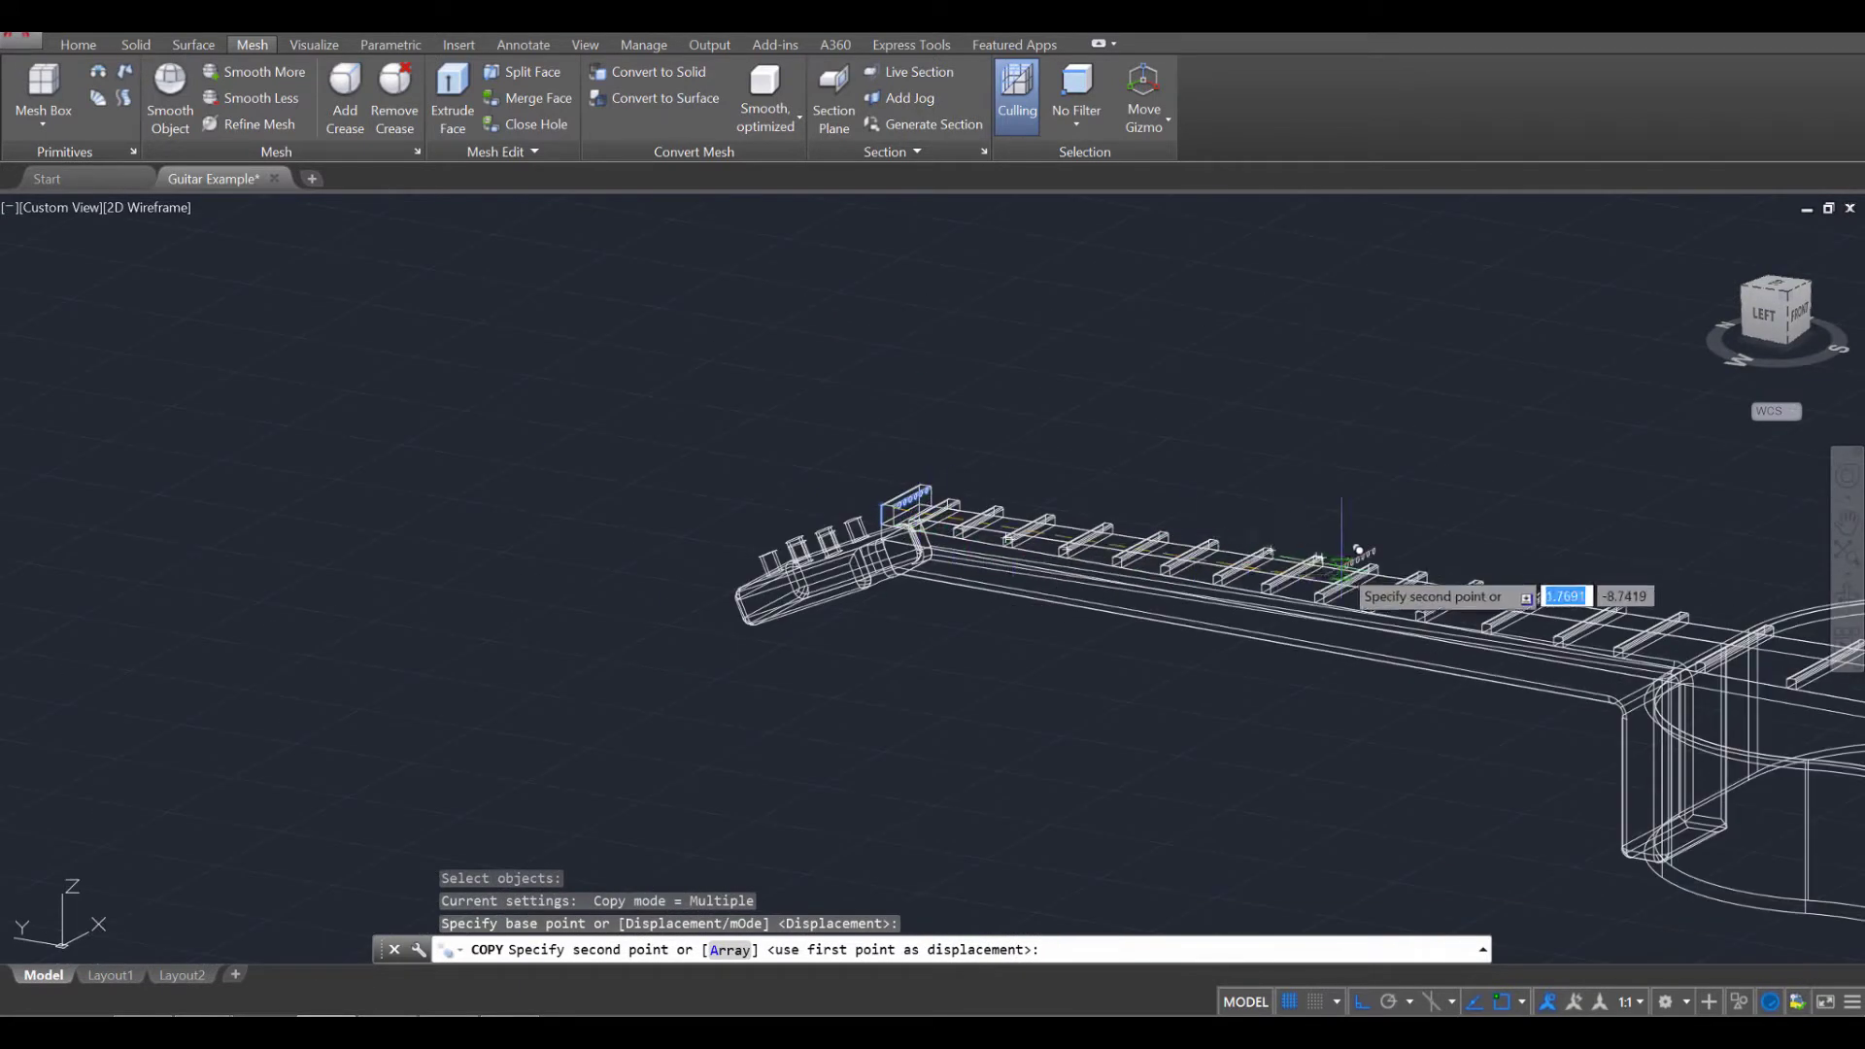
scroll(1293, 661, "up", 8)
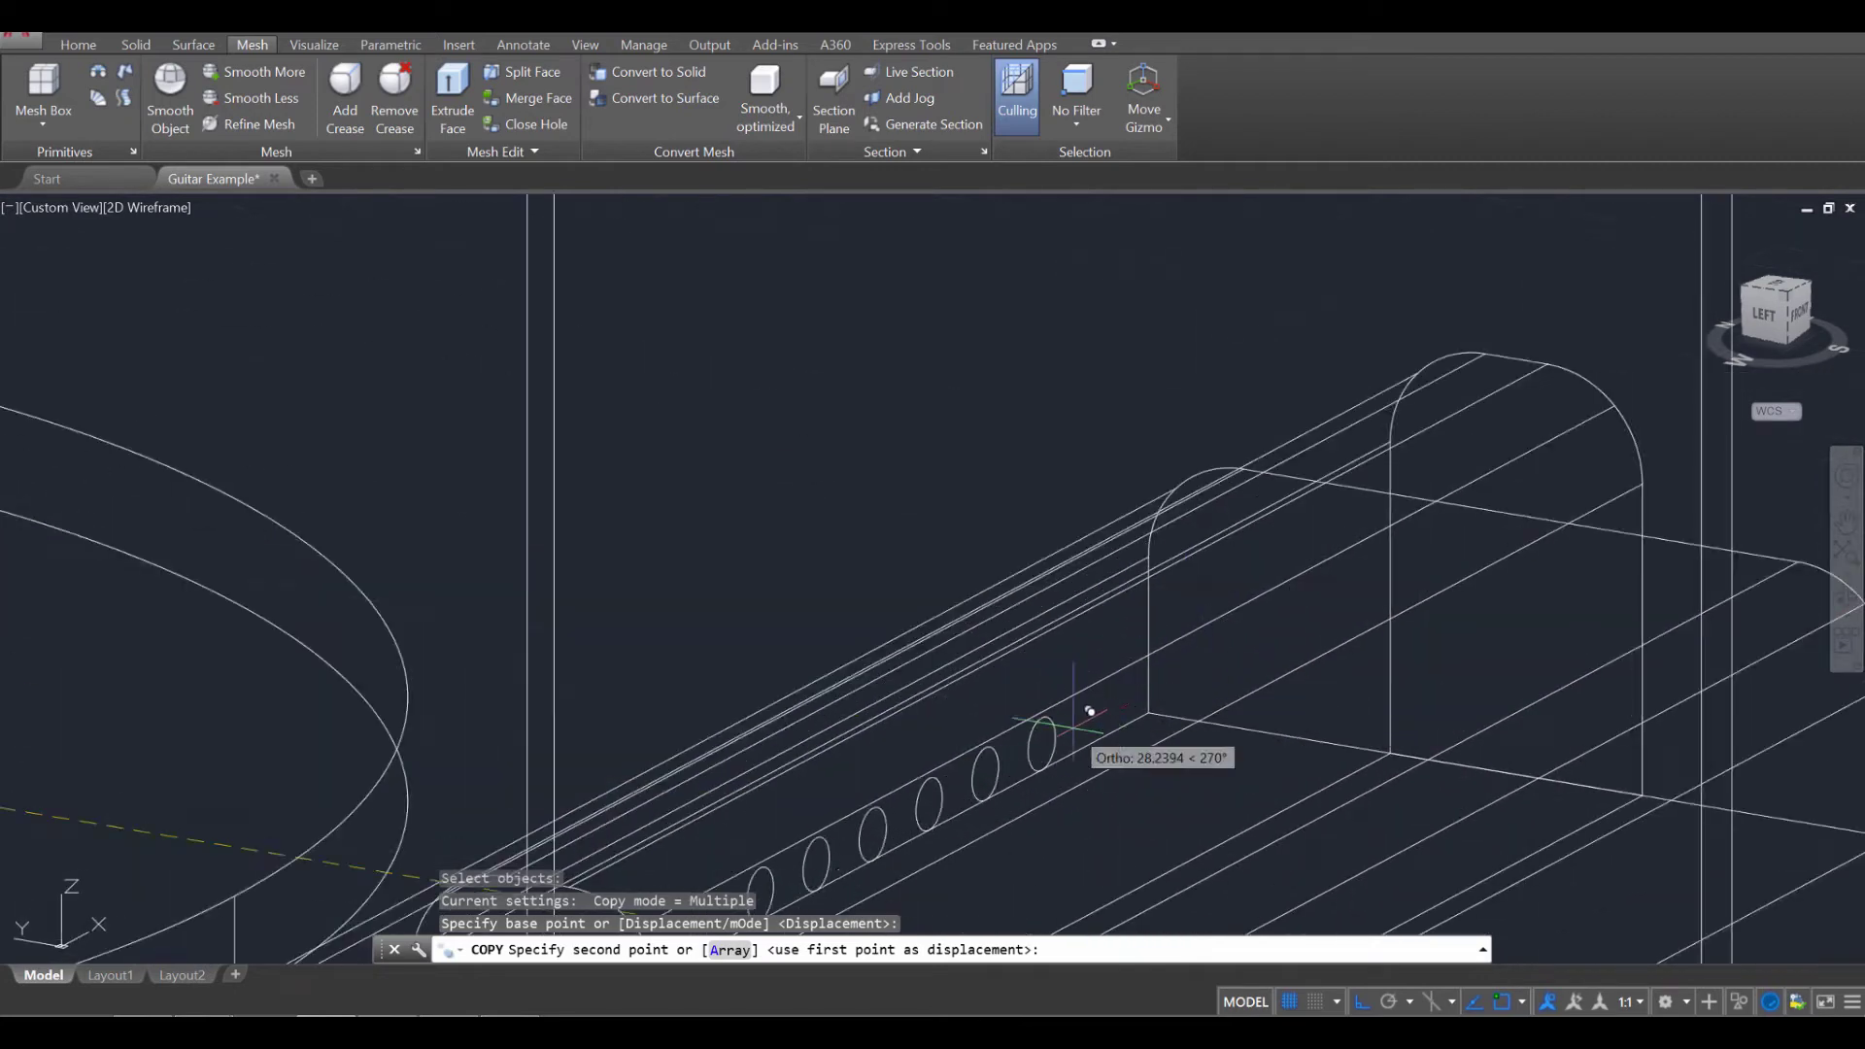
middle_click_drag(933, 767, 1066, 475)
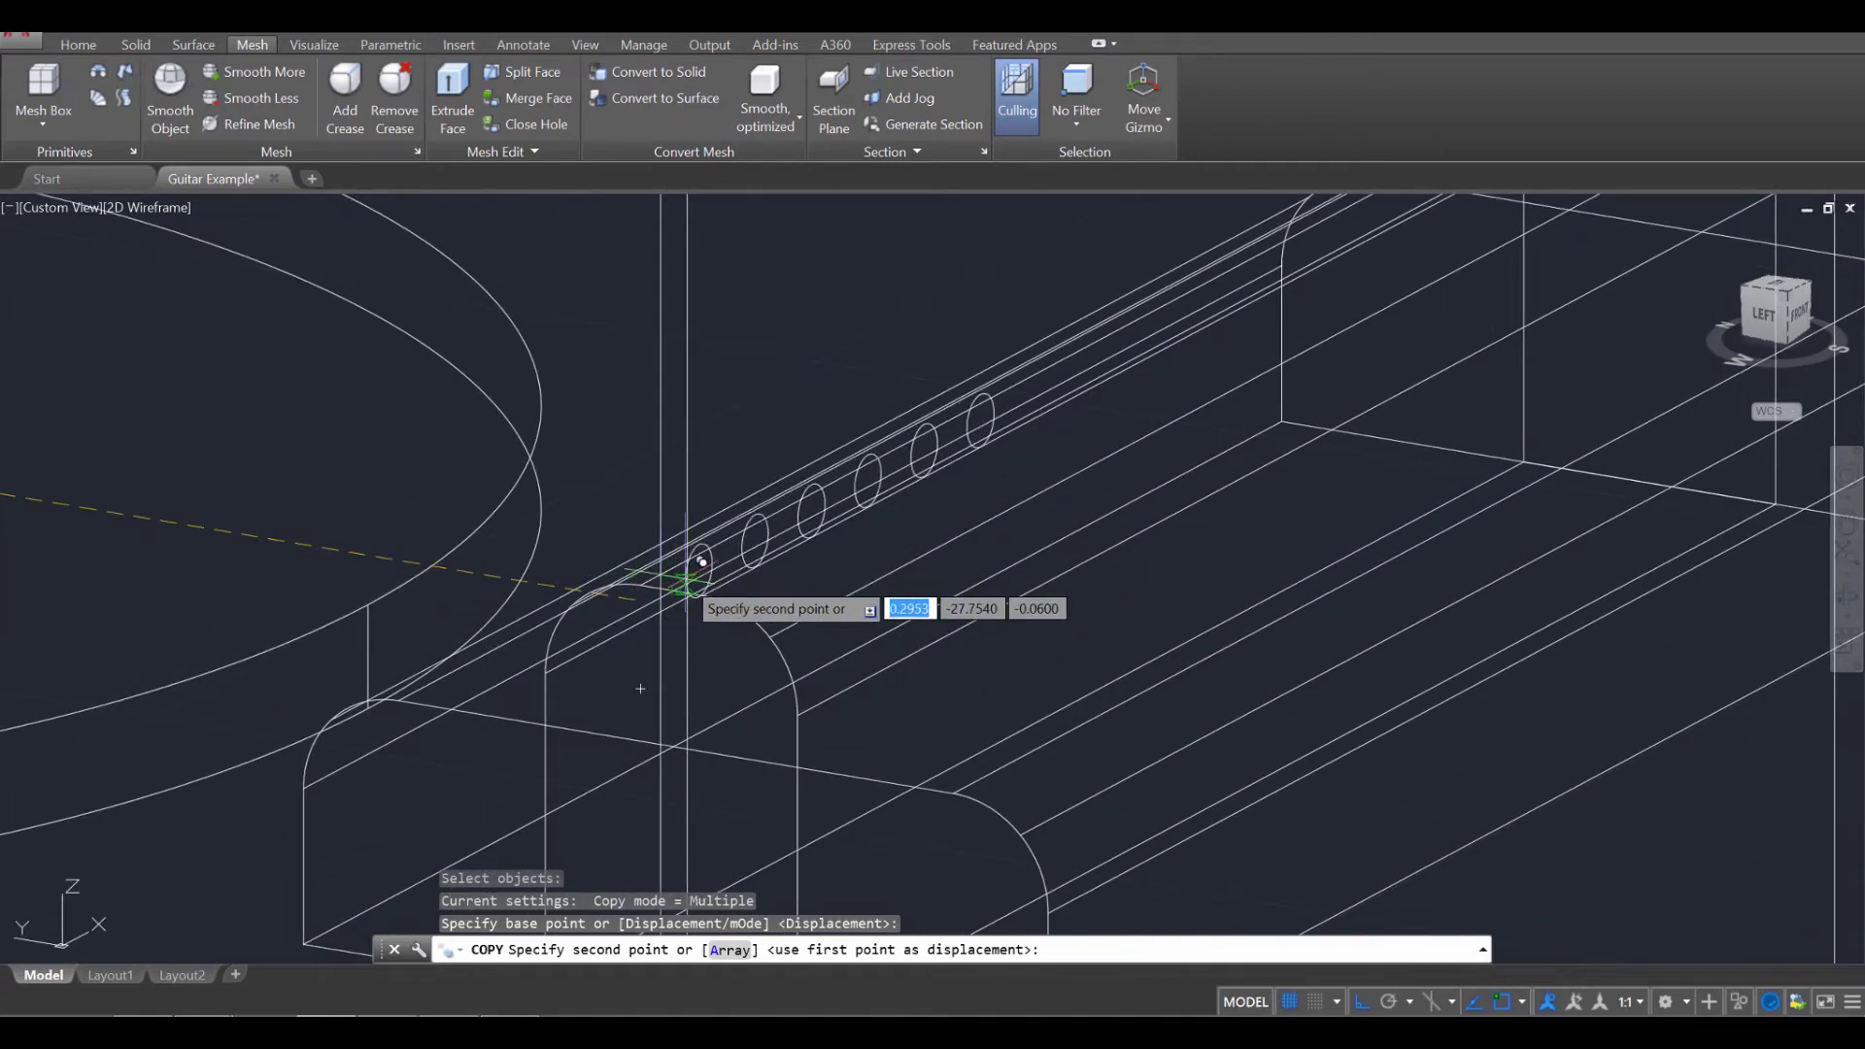
scroll(974, 492, "down", 4)
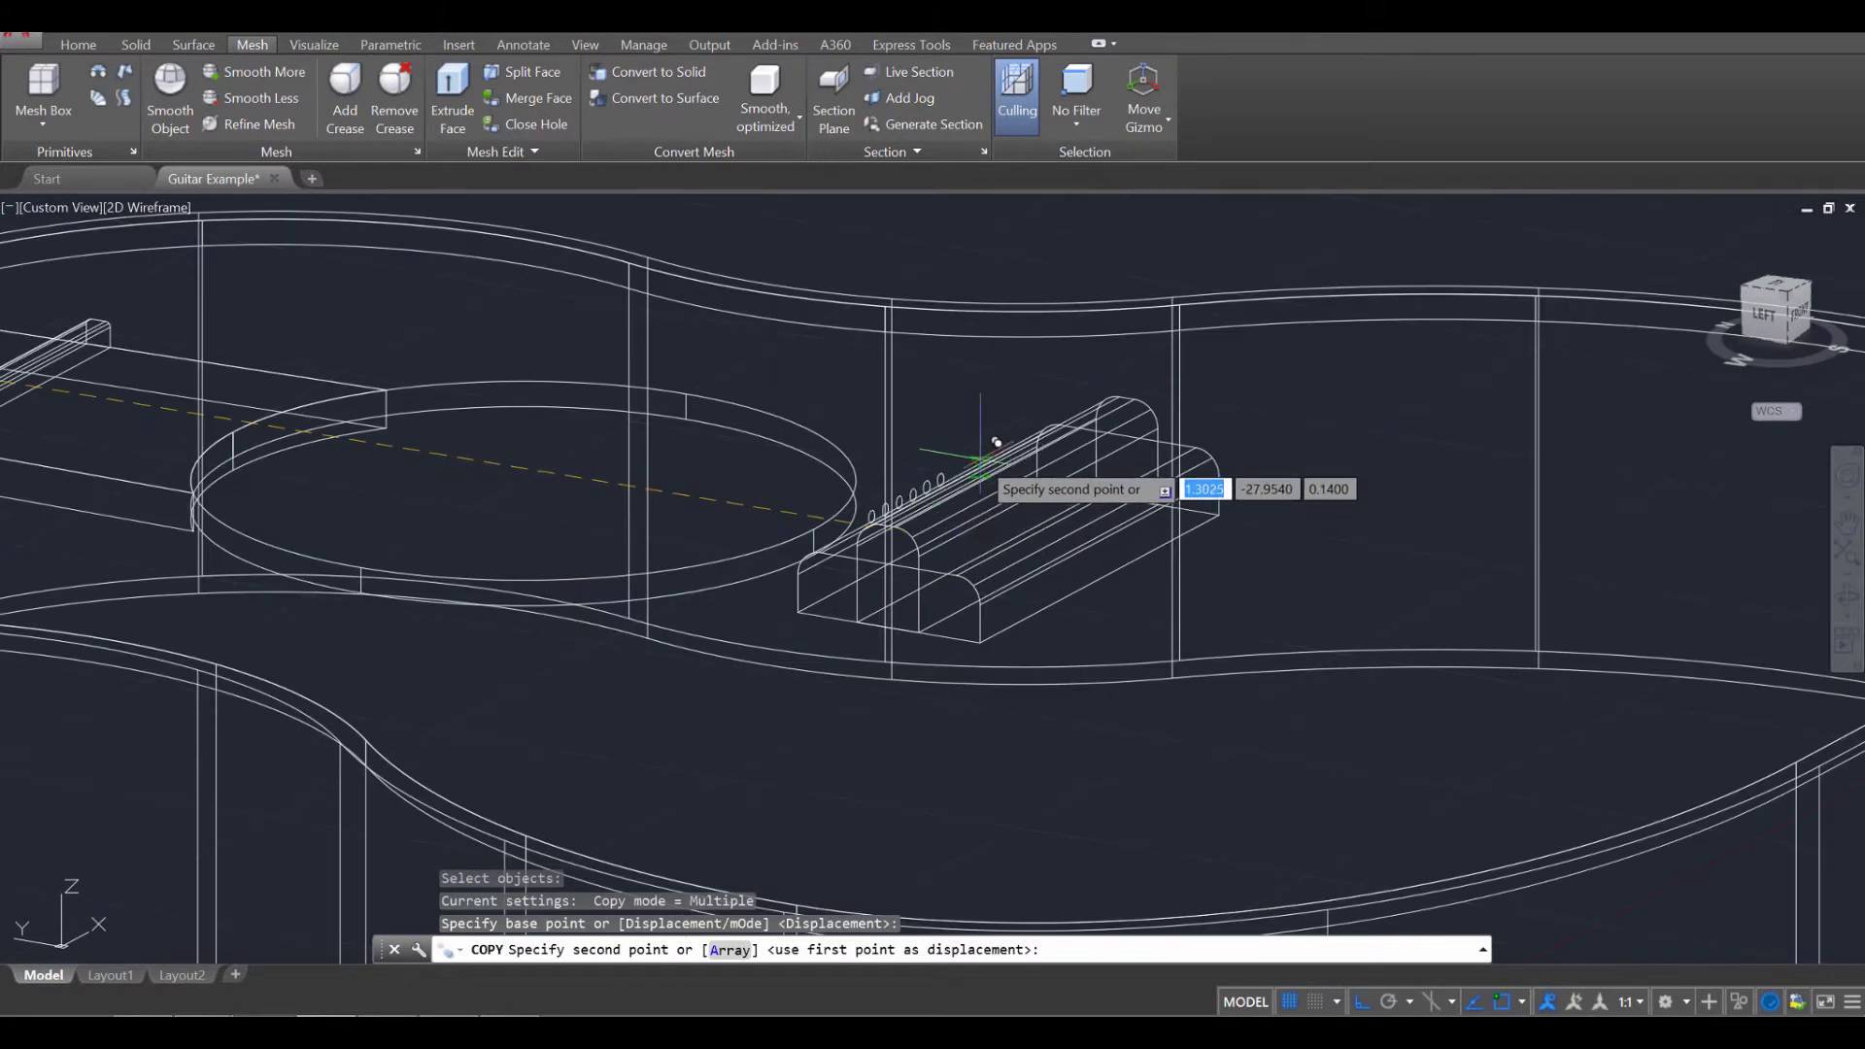
scroll(860, 505, "down", 4)
scroll(860, 510, "up", 6)
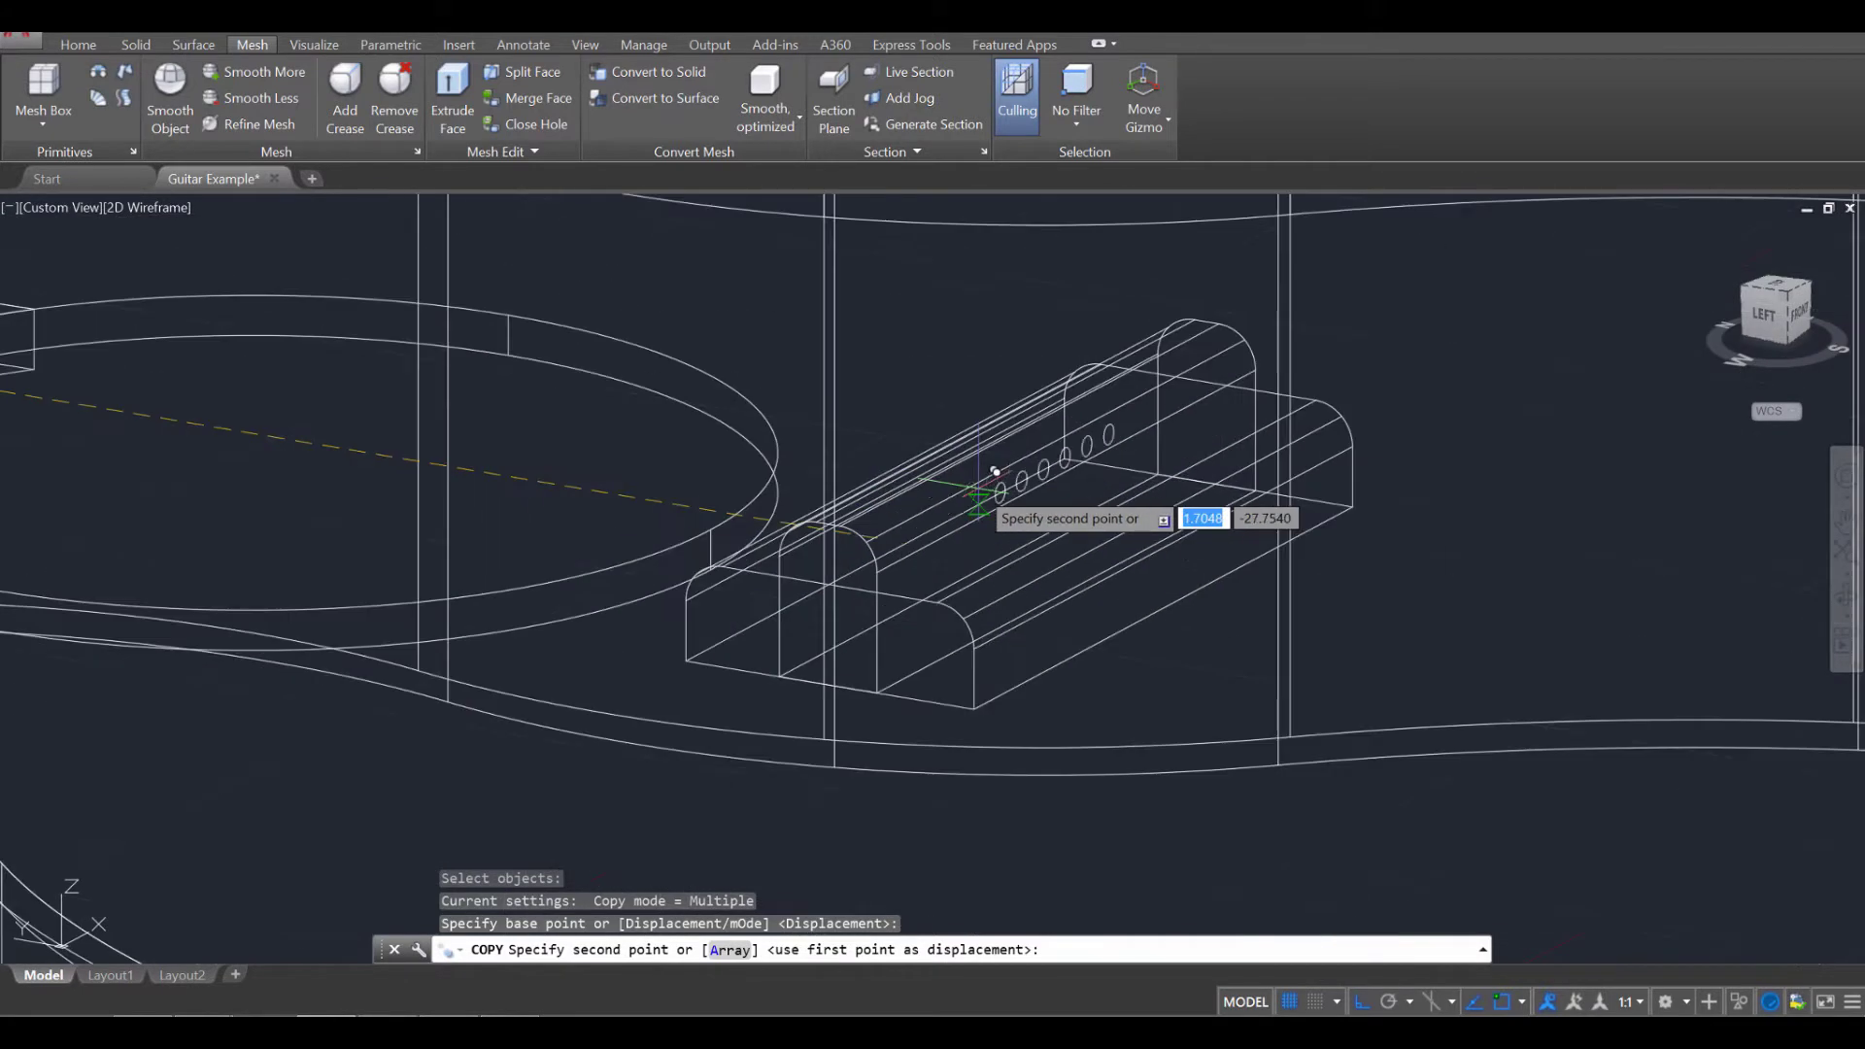
scroll(819, 518, "up", 3)
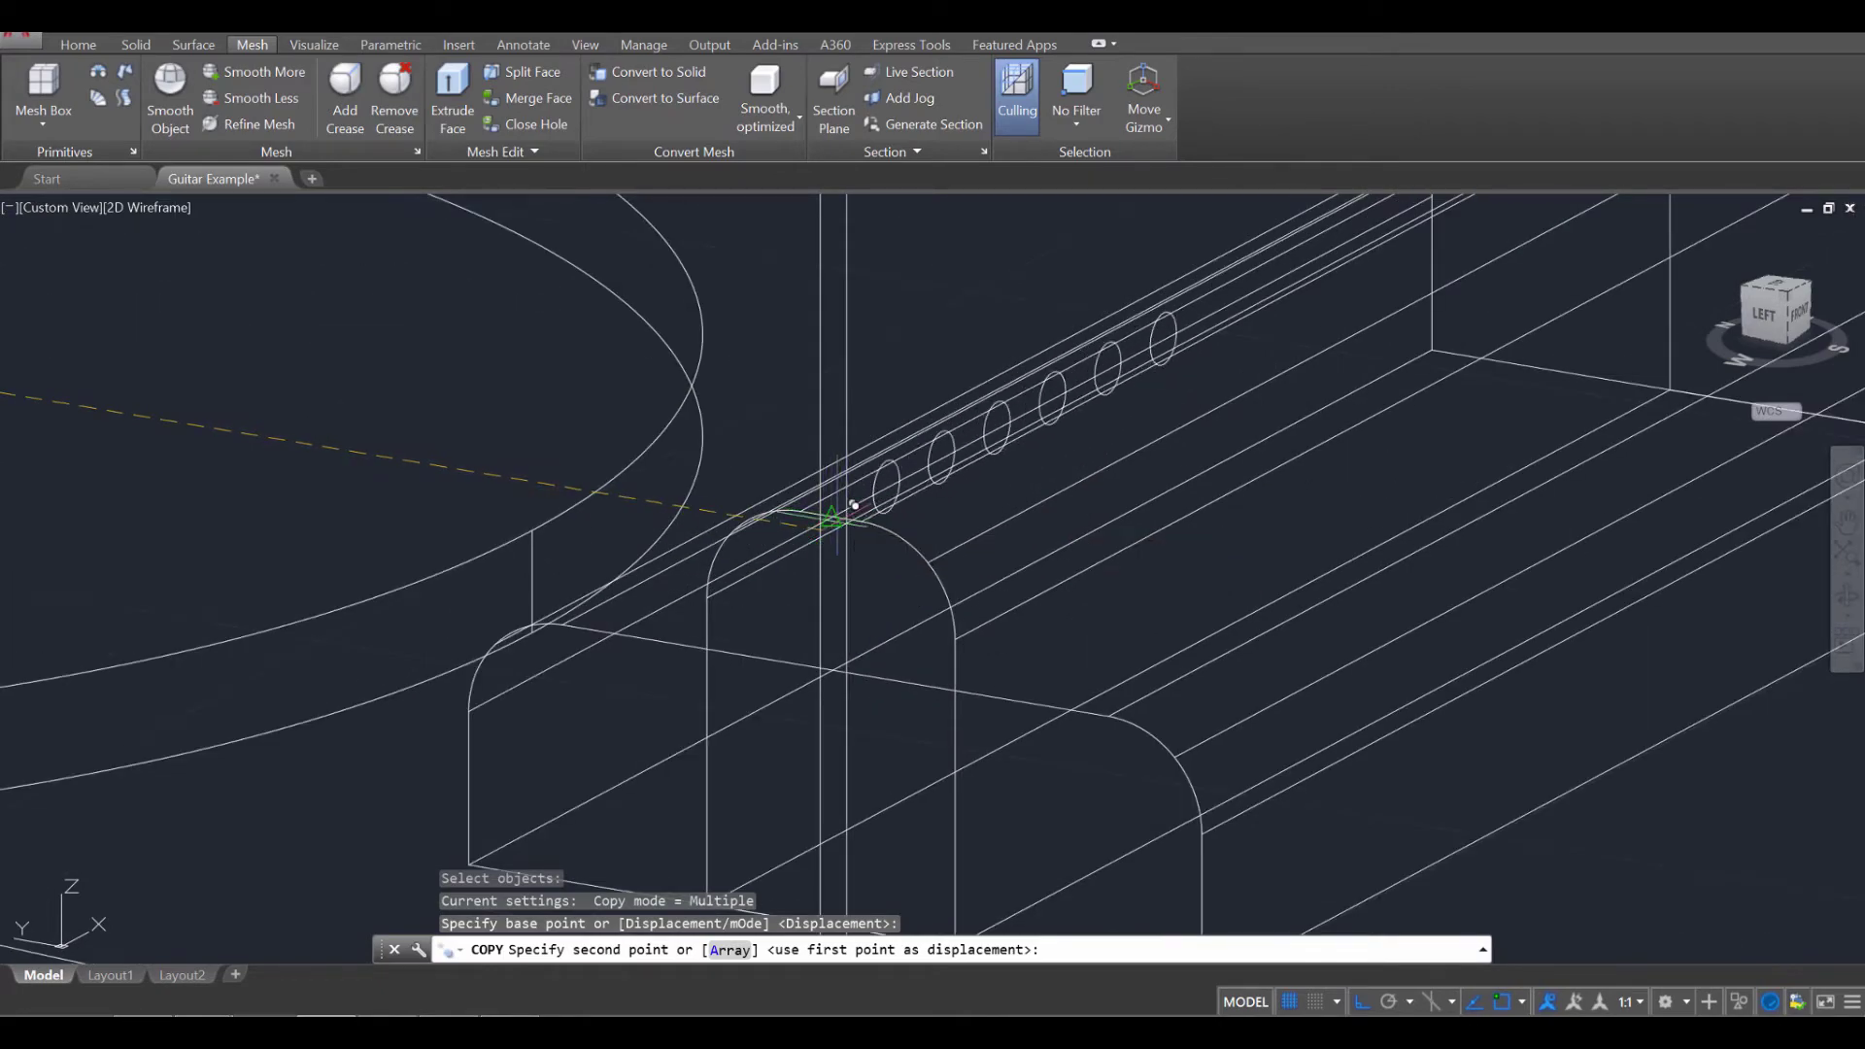
left_click(833, 518)
key("Escape")
Copy the saddle's six circles to the outer vertical face of the bridge base, starting near its end edge.
scroll(1070, 706, "down", 5)
middle_click_drag(1070, 706, 1043, 750, "shift")
scroll(1083, 754, "up", 5)
scroll(1306, 622, "down", 5)
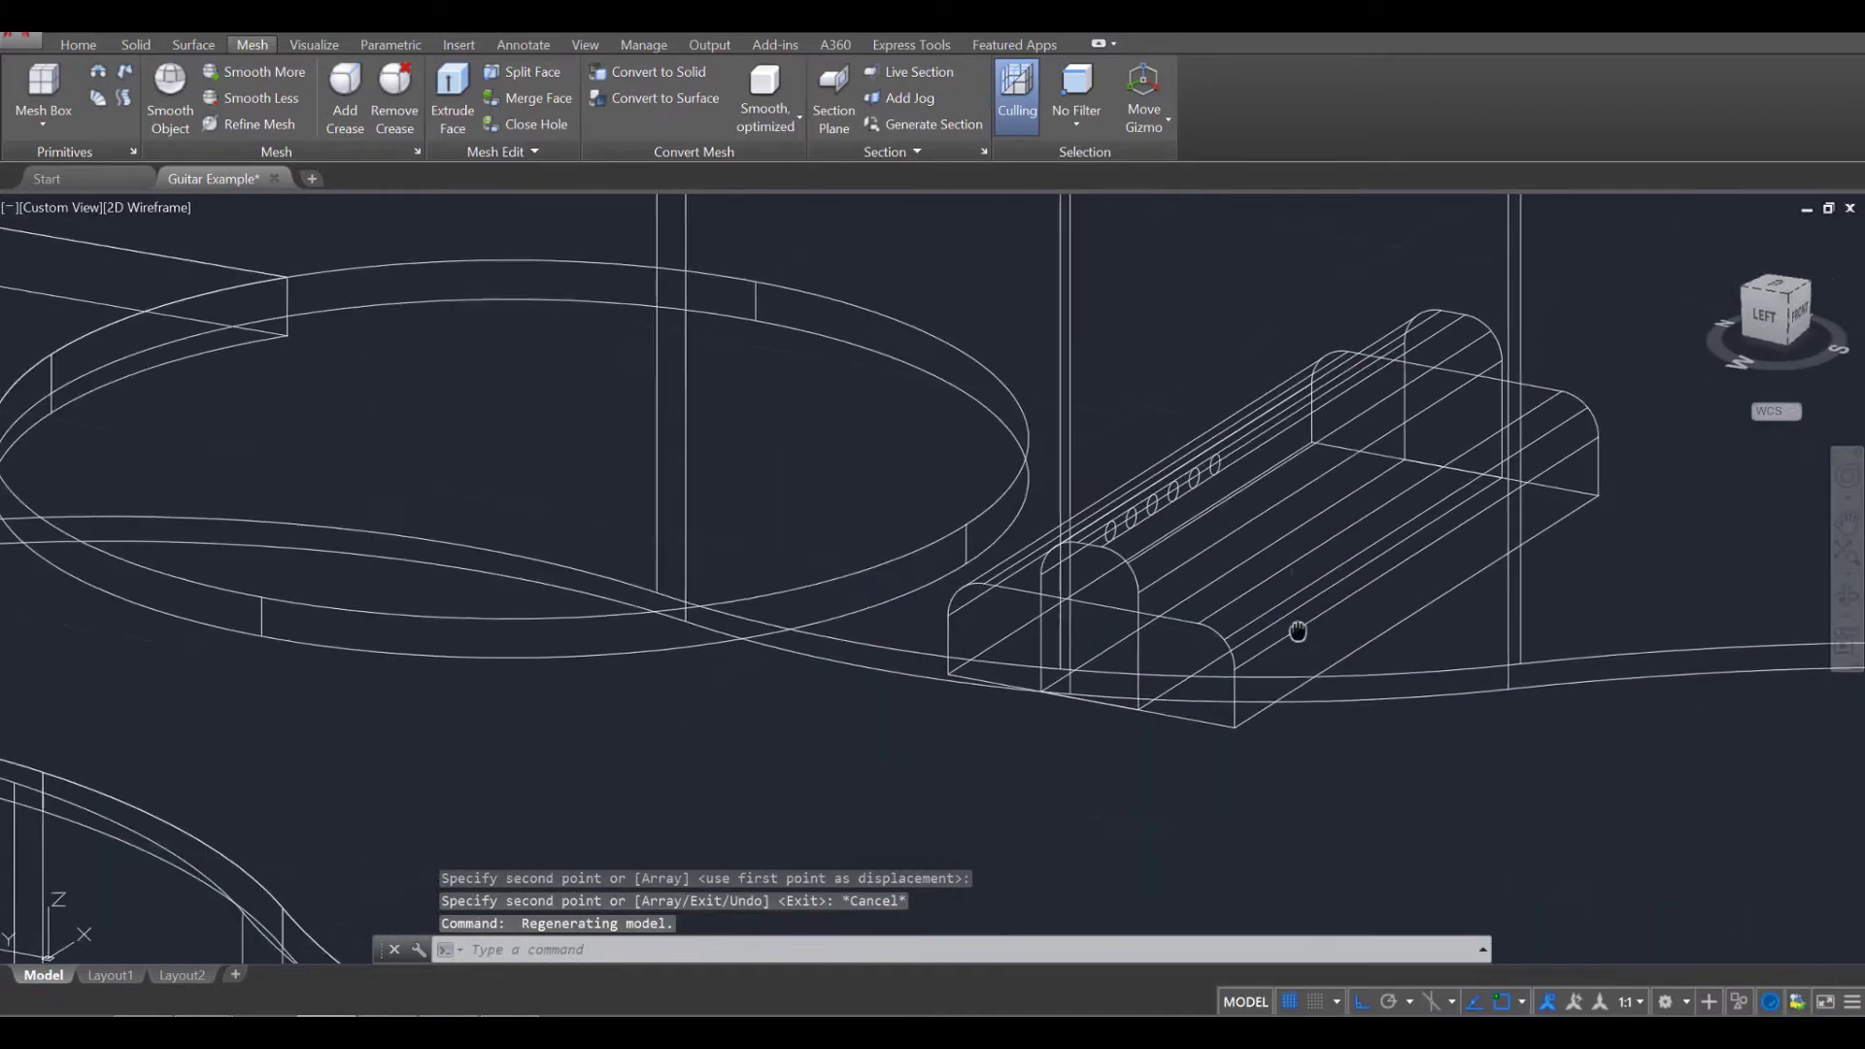
scroll(1205, 664, "up", 4)
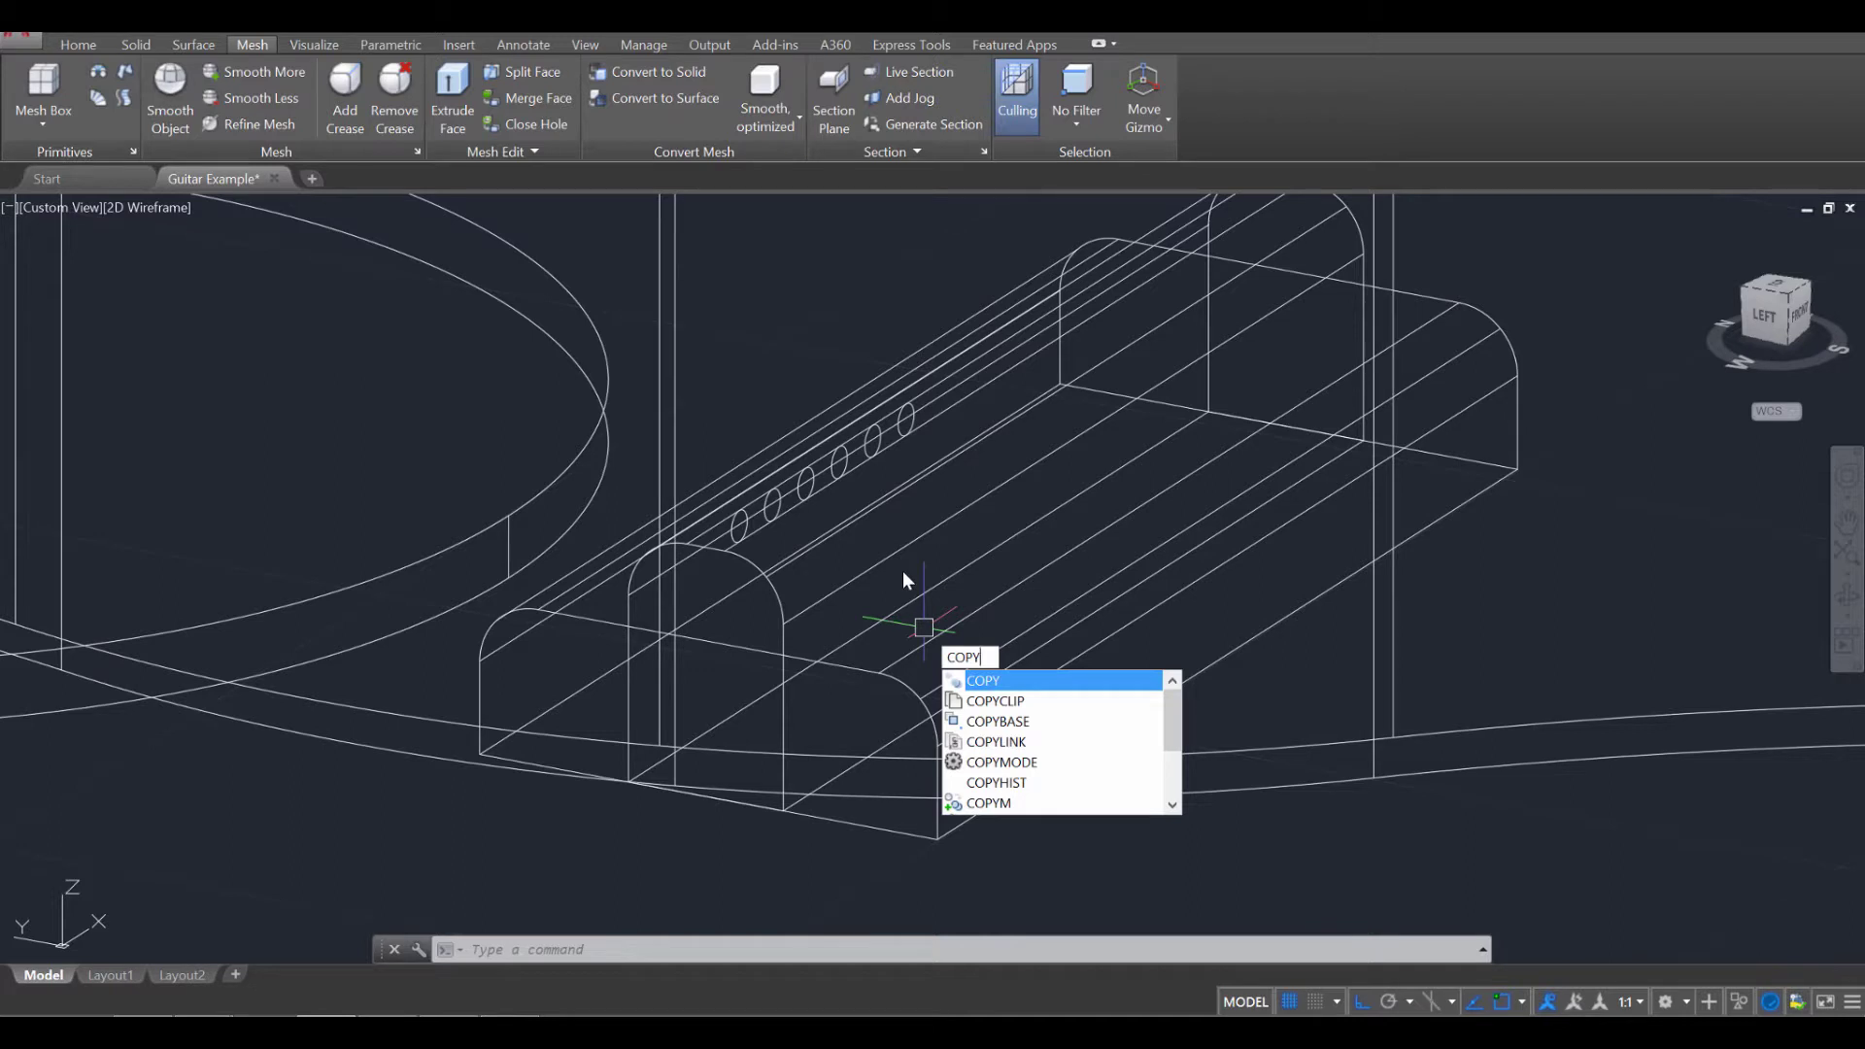
key("Return")
left_click(738, 525)
left_click(774, 505)
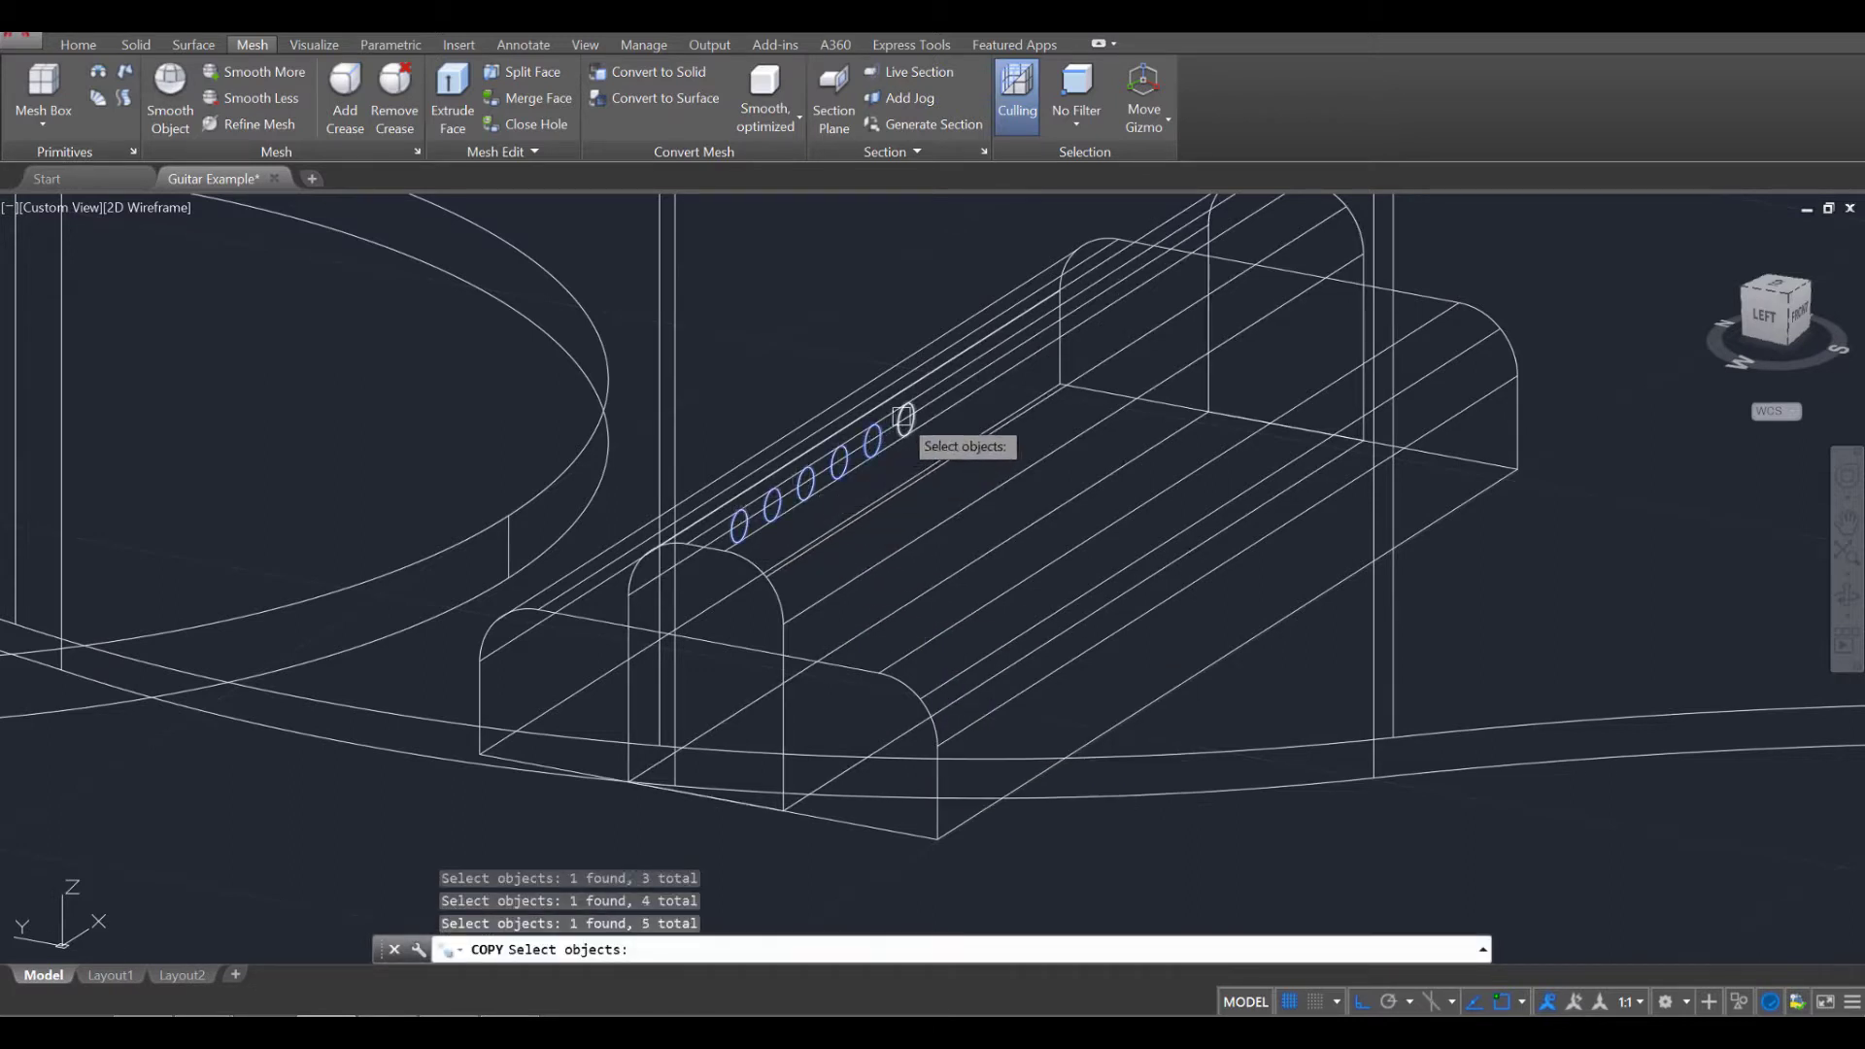
key("Return")
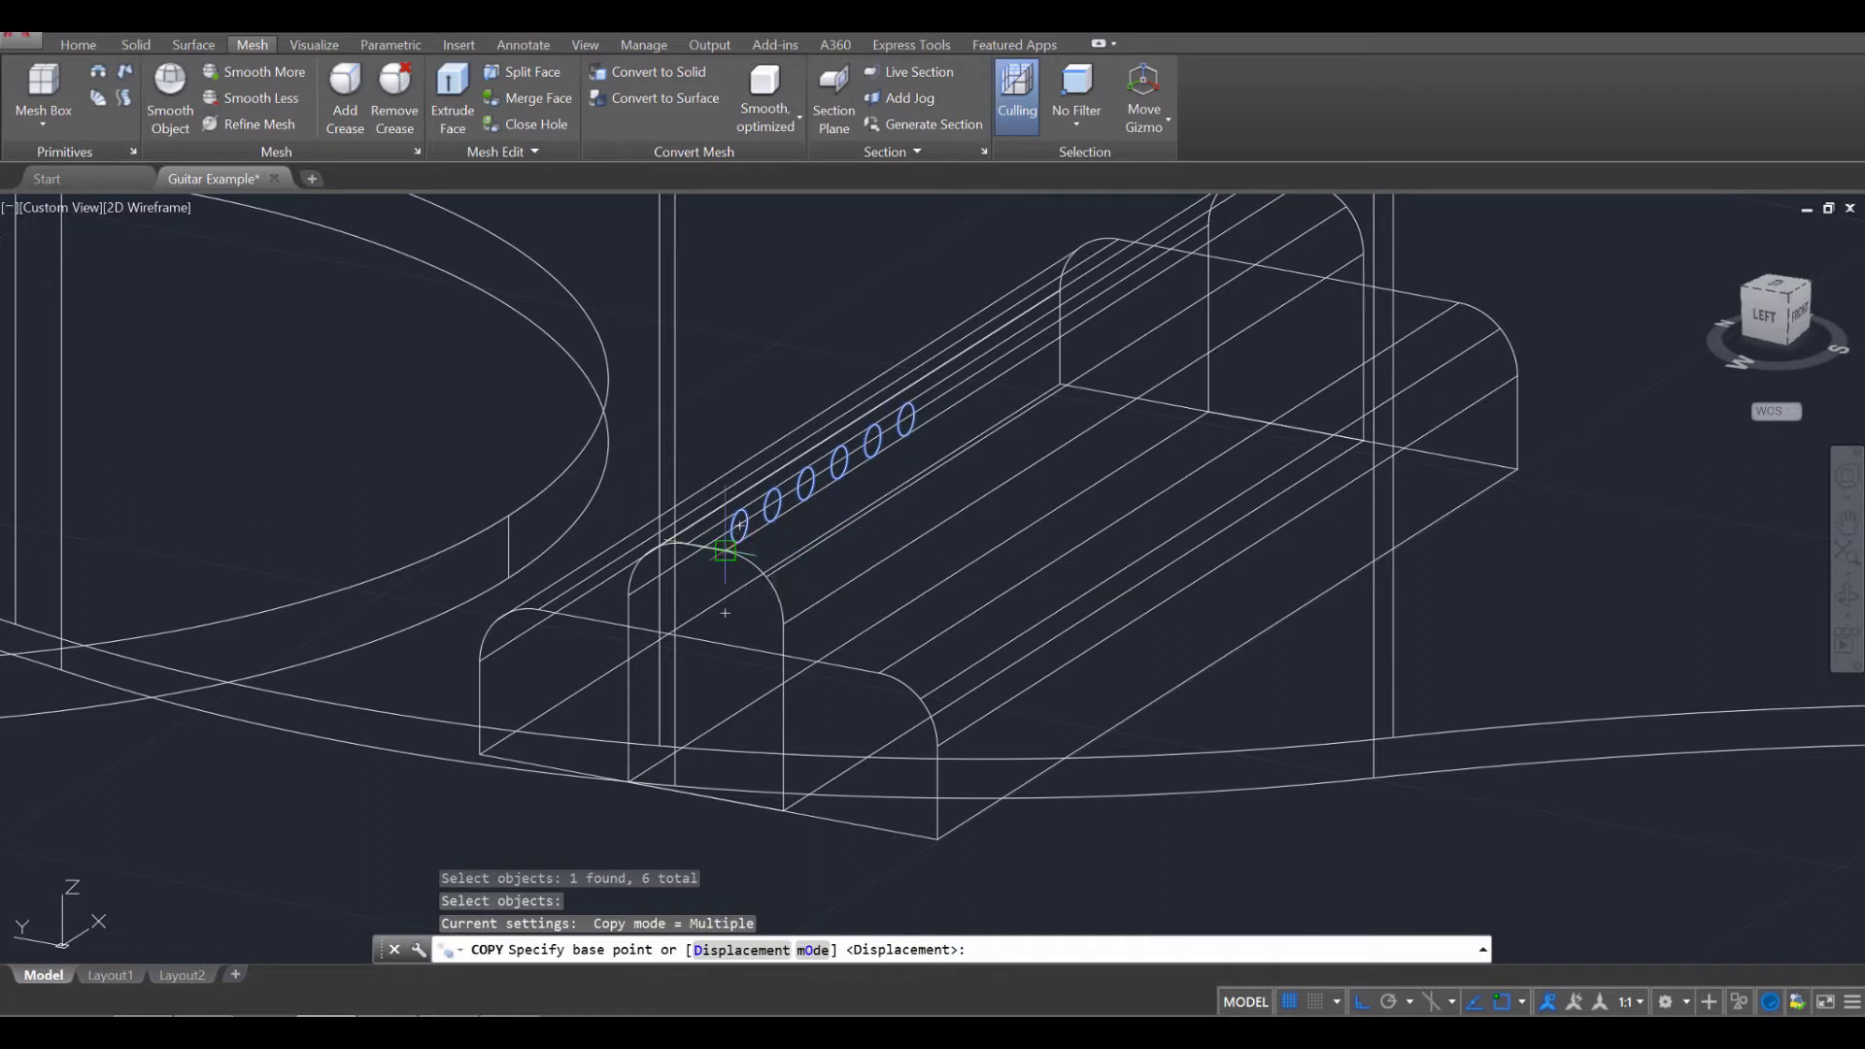
left_click(707, 546)
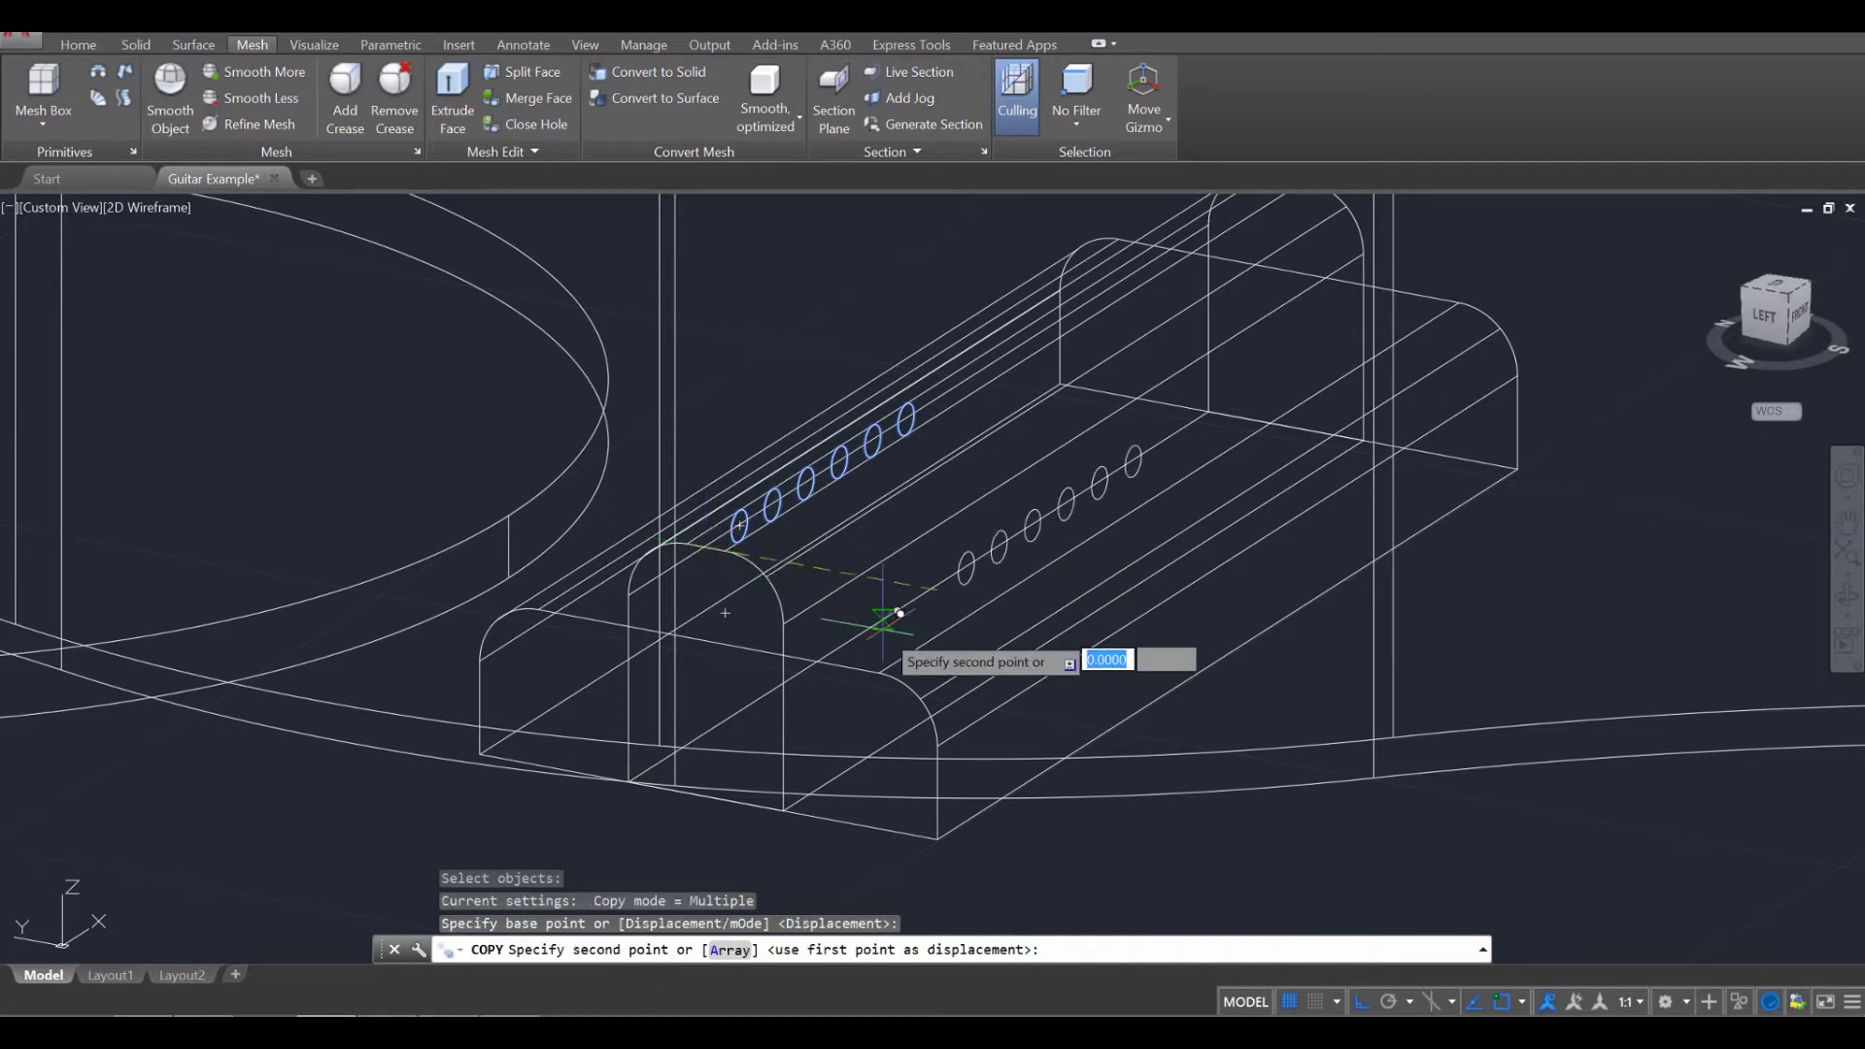
left_click(957, 766)
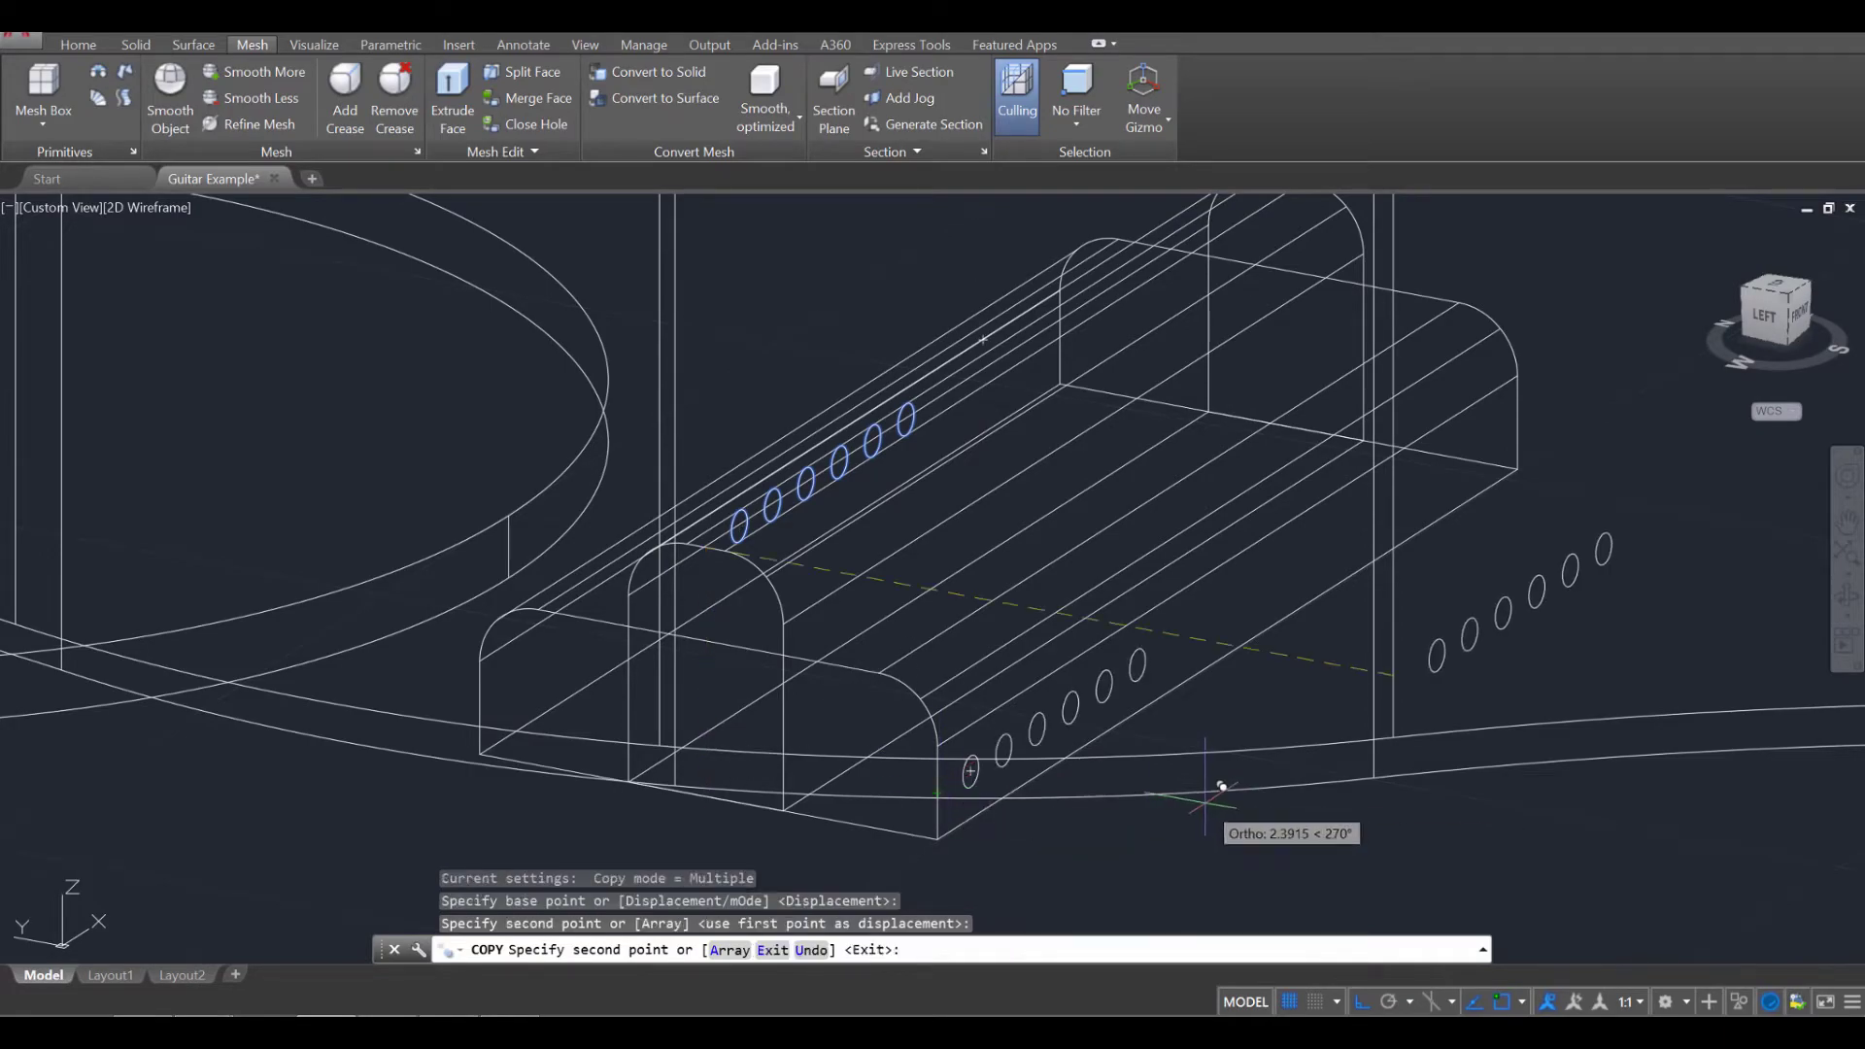
key("Escape")
Move both rows of six circles together along the bridge's length towards its middle, using the base's bottom corner as base point.
mouse_move(1079, 731)
middle_mouse_down("shift")
mouse_move(949, 715)
mouse_move(880, 671)
mouse_move(996, 740)
mouse_move(1093, 760)
middle_mouse_up("shift")
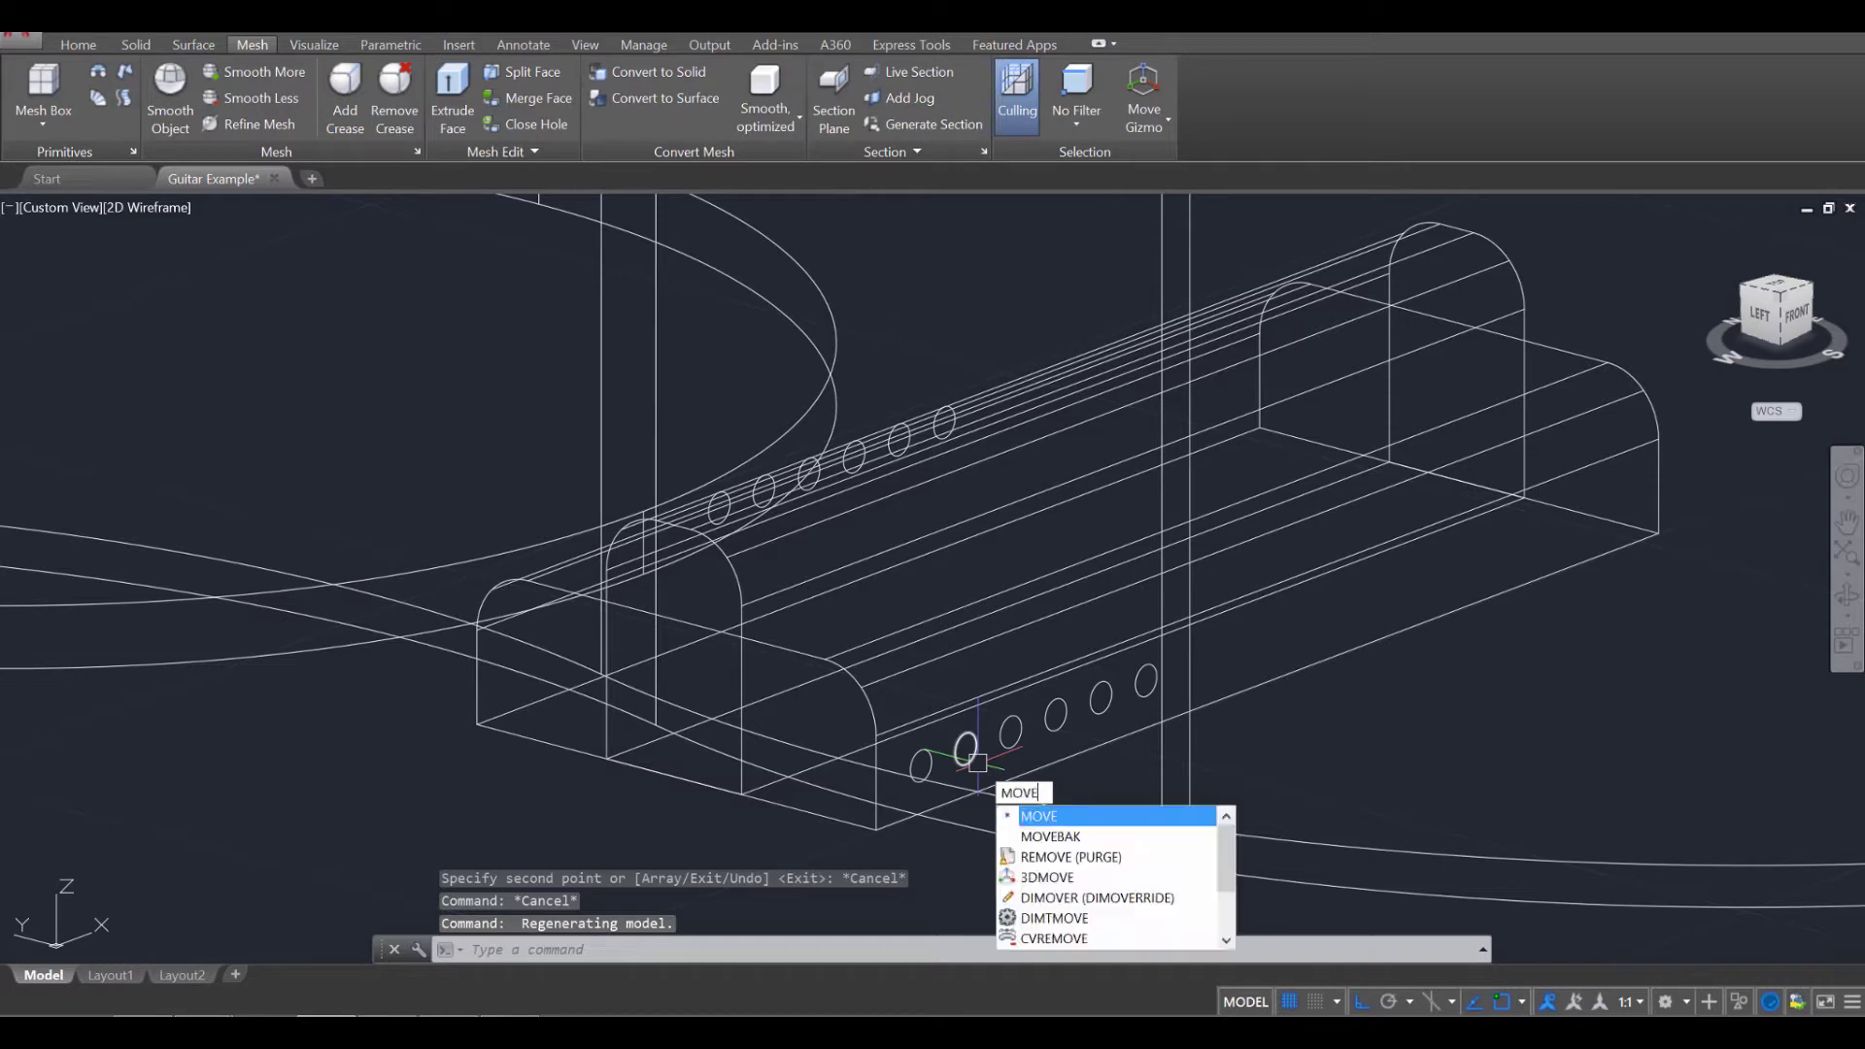
key("Return")
left_click(920, 765)
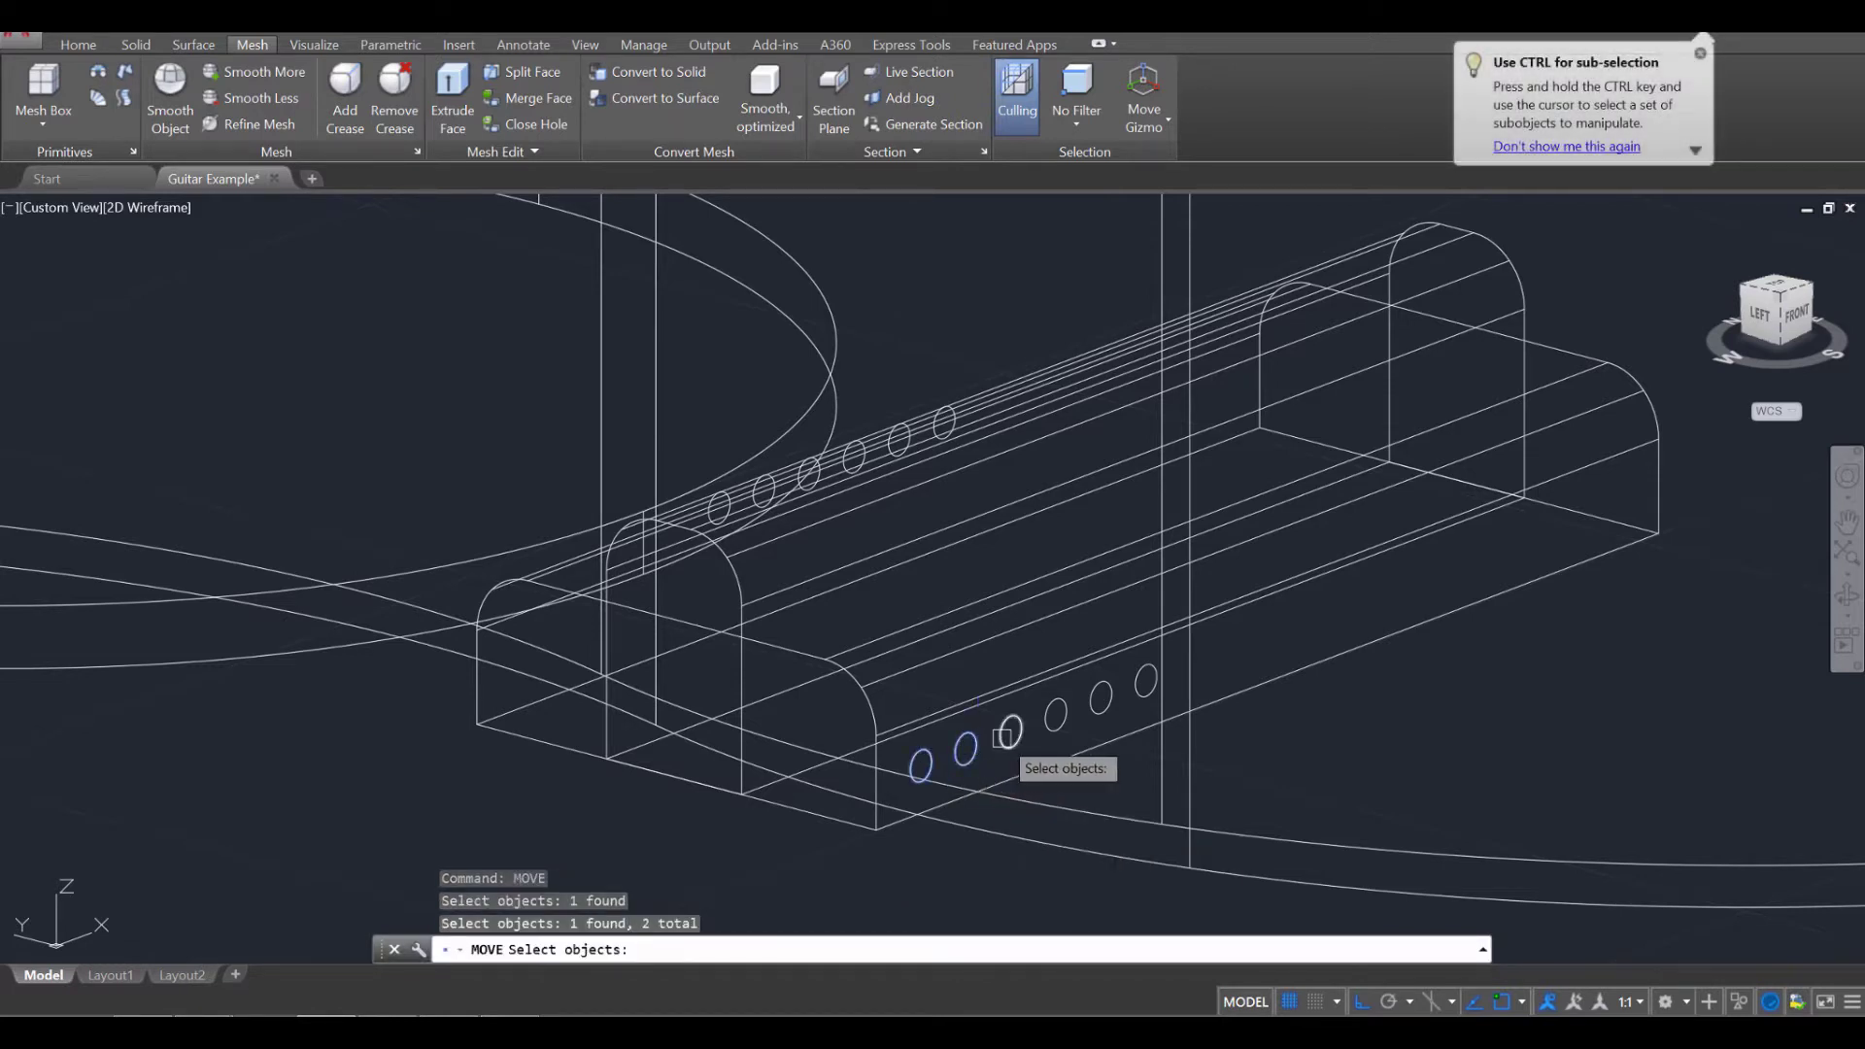
left_click(1004, 735)
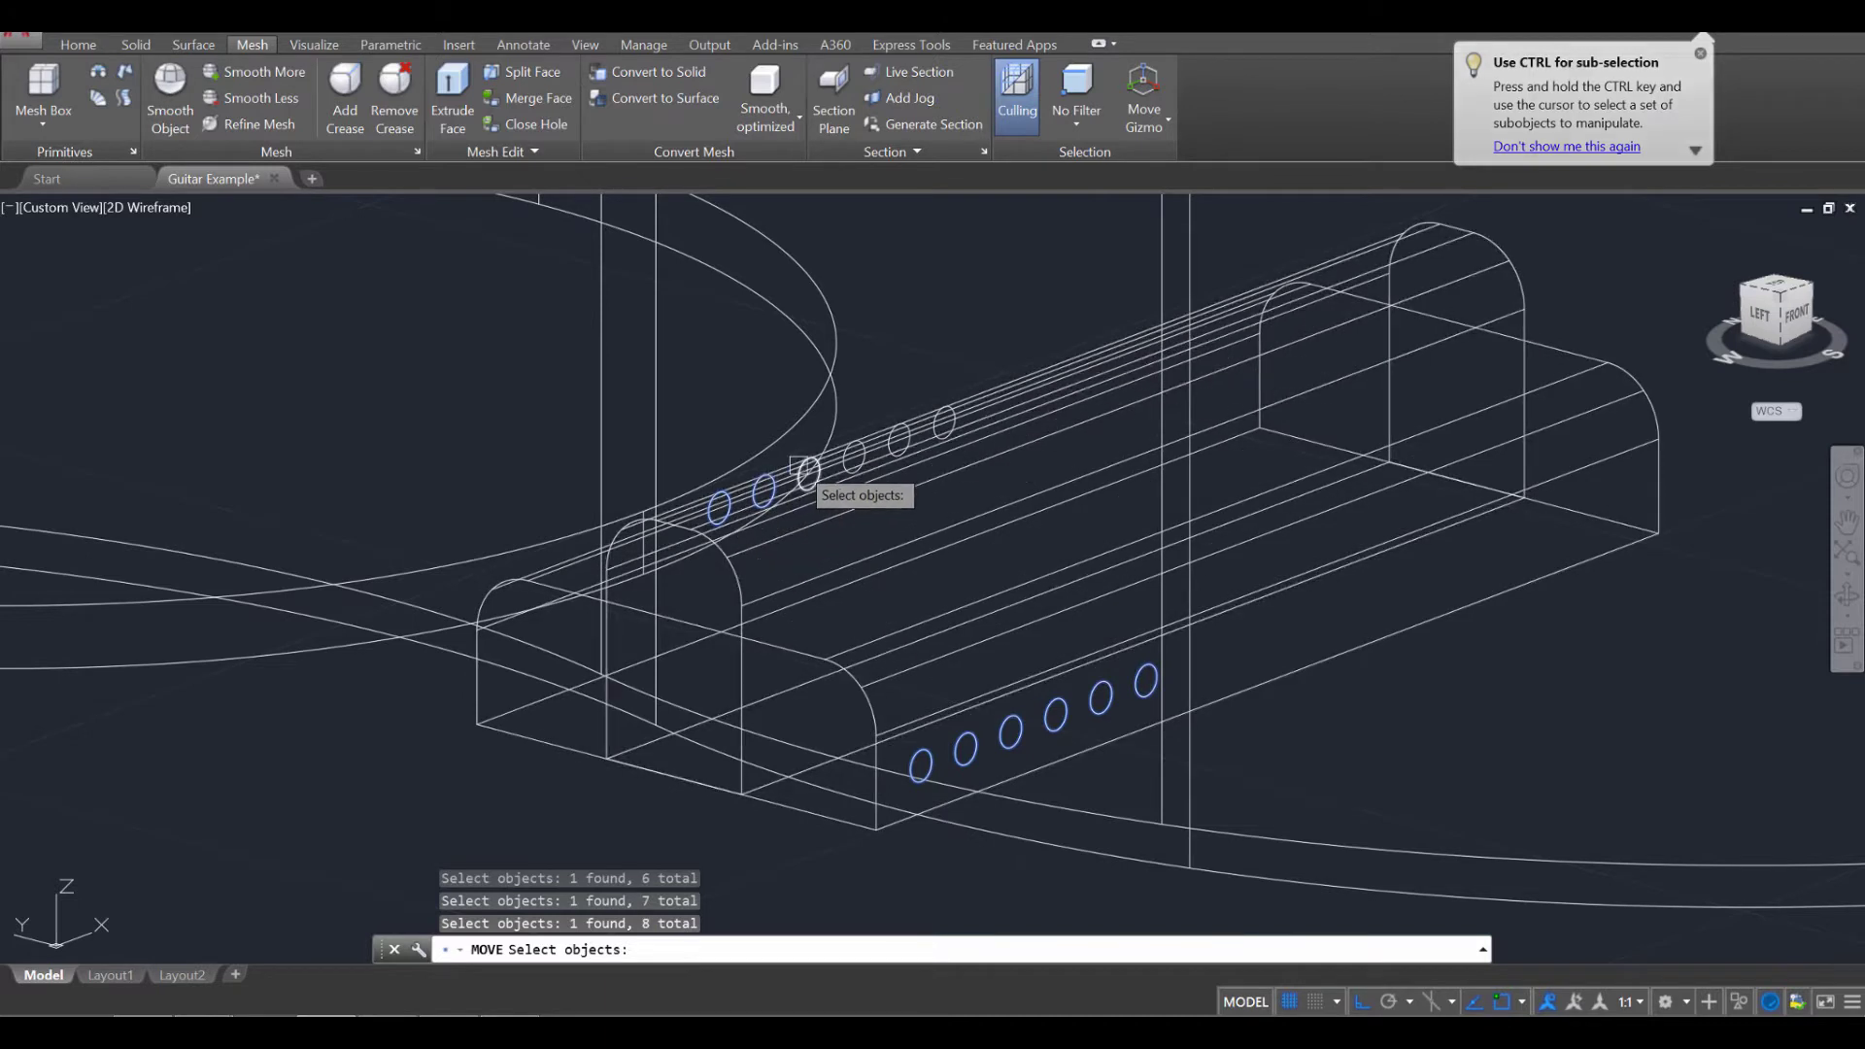
left_click(854, 455)
left_click(901, 438)
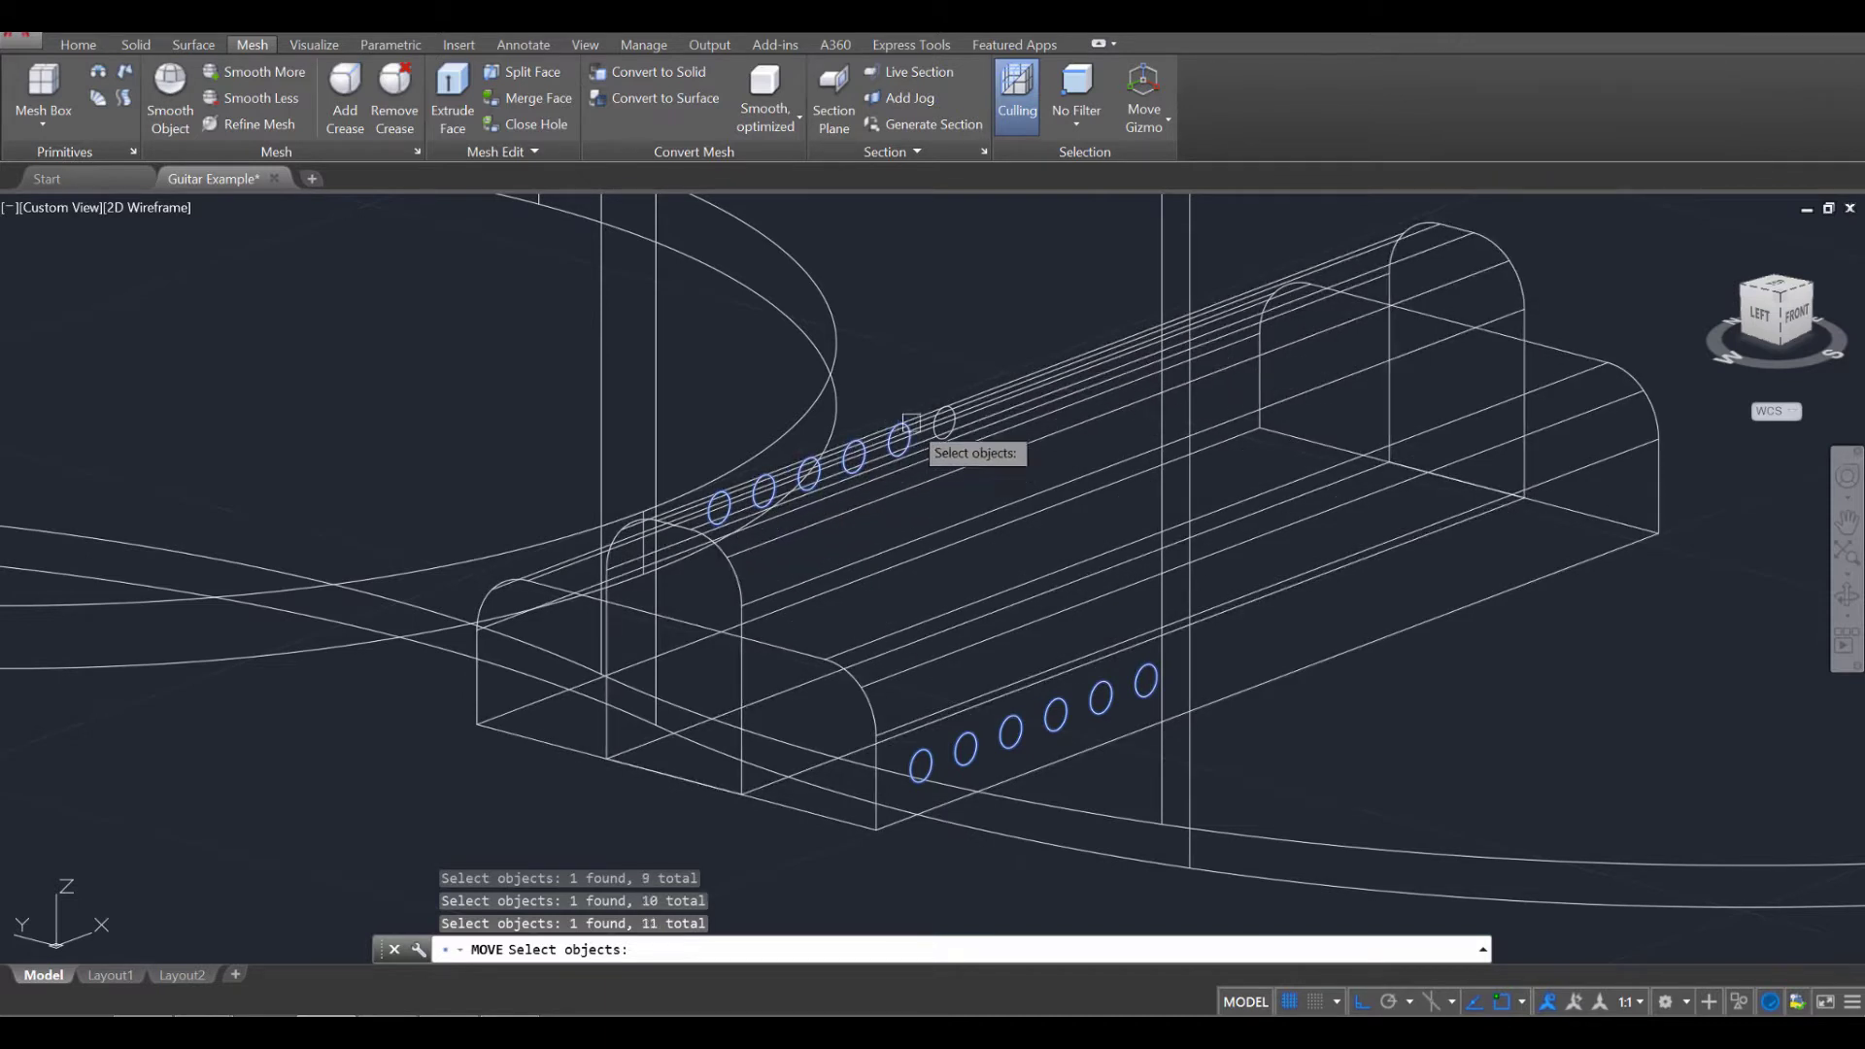
key("Return")
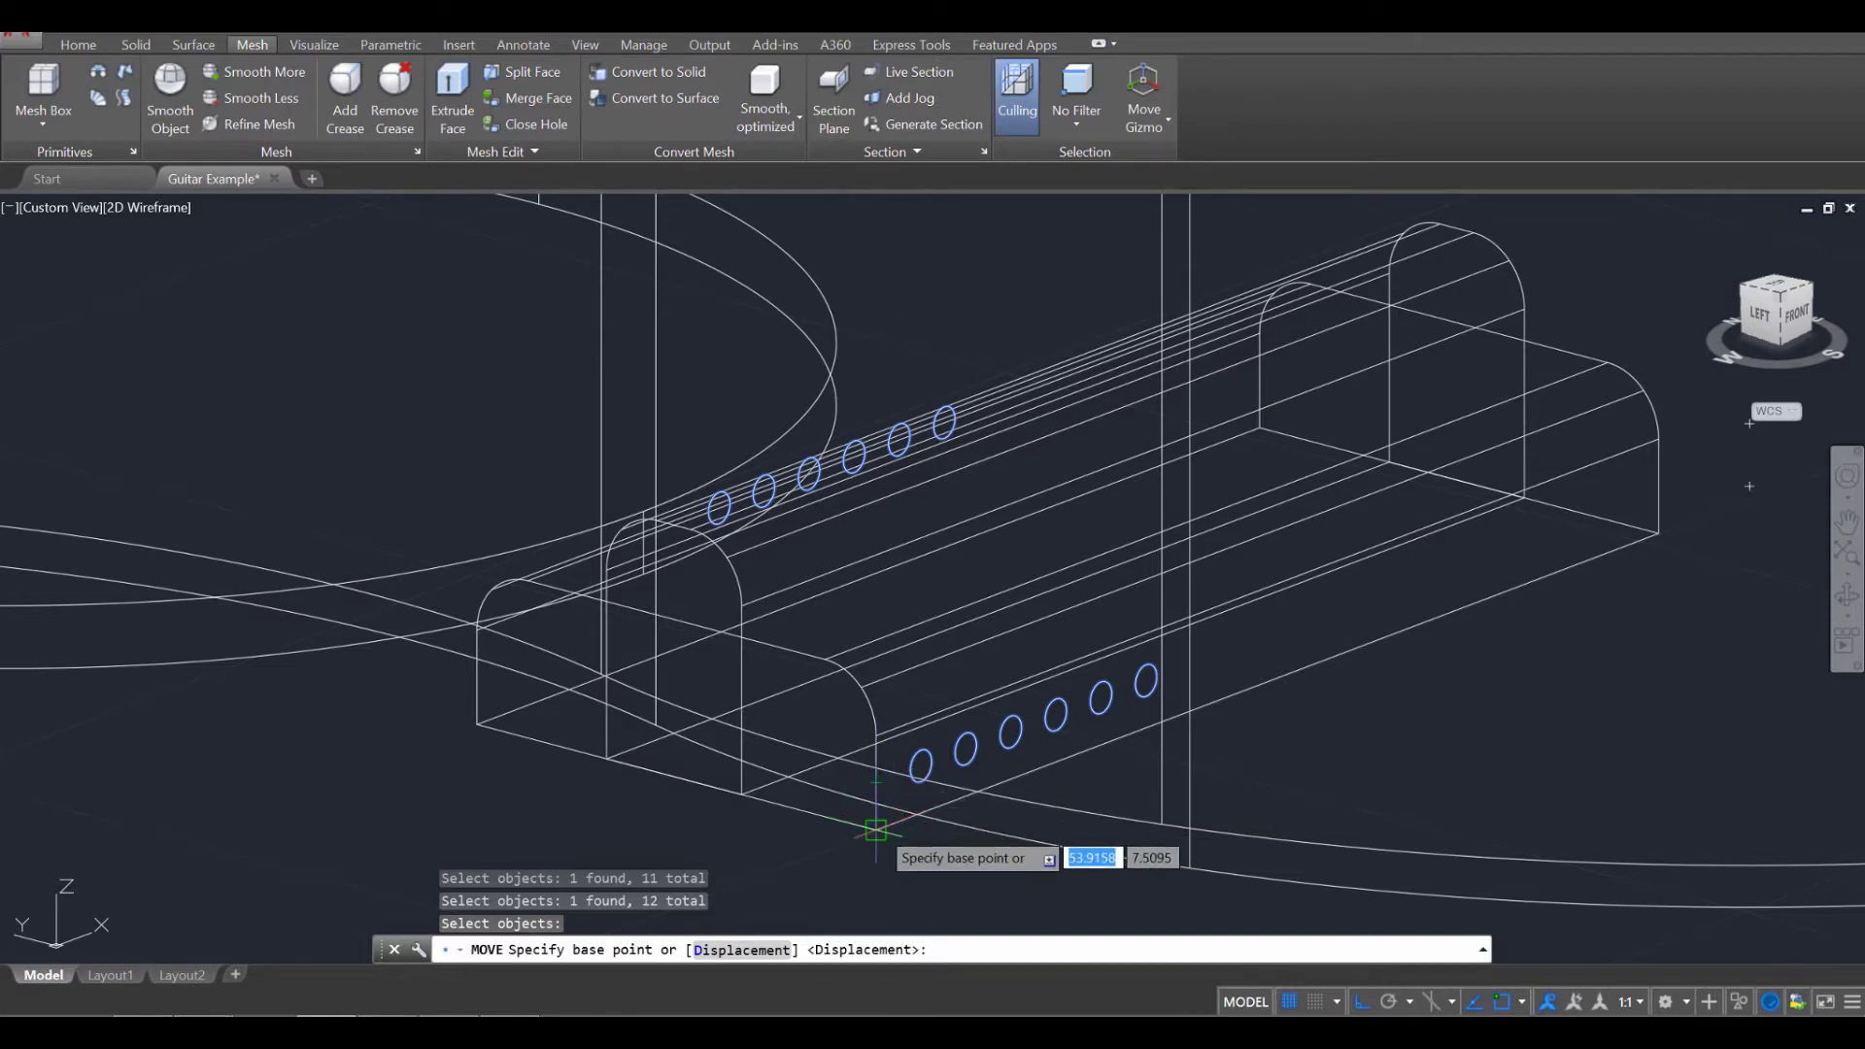
left_click(877, 827)
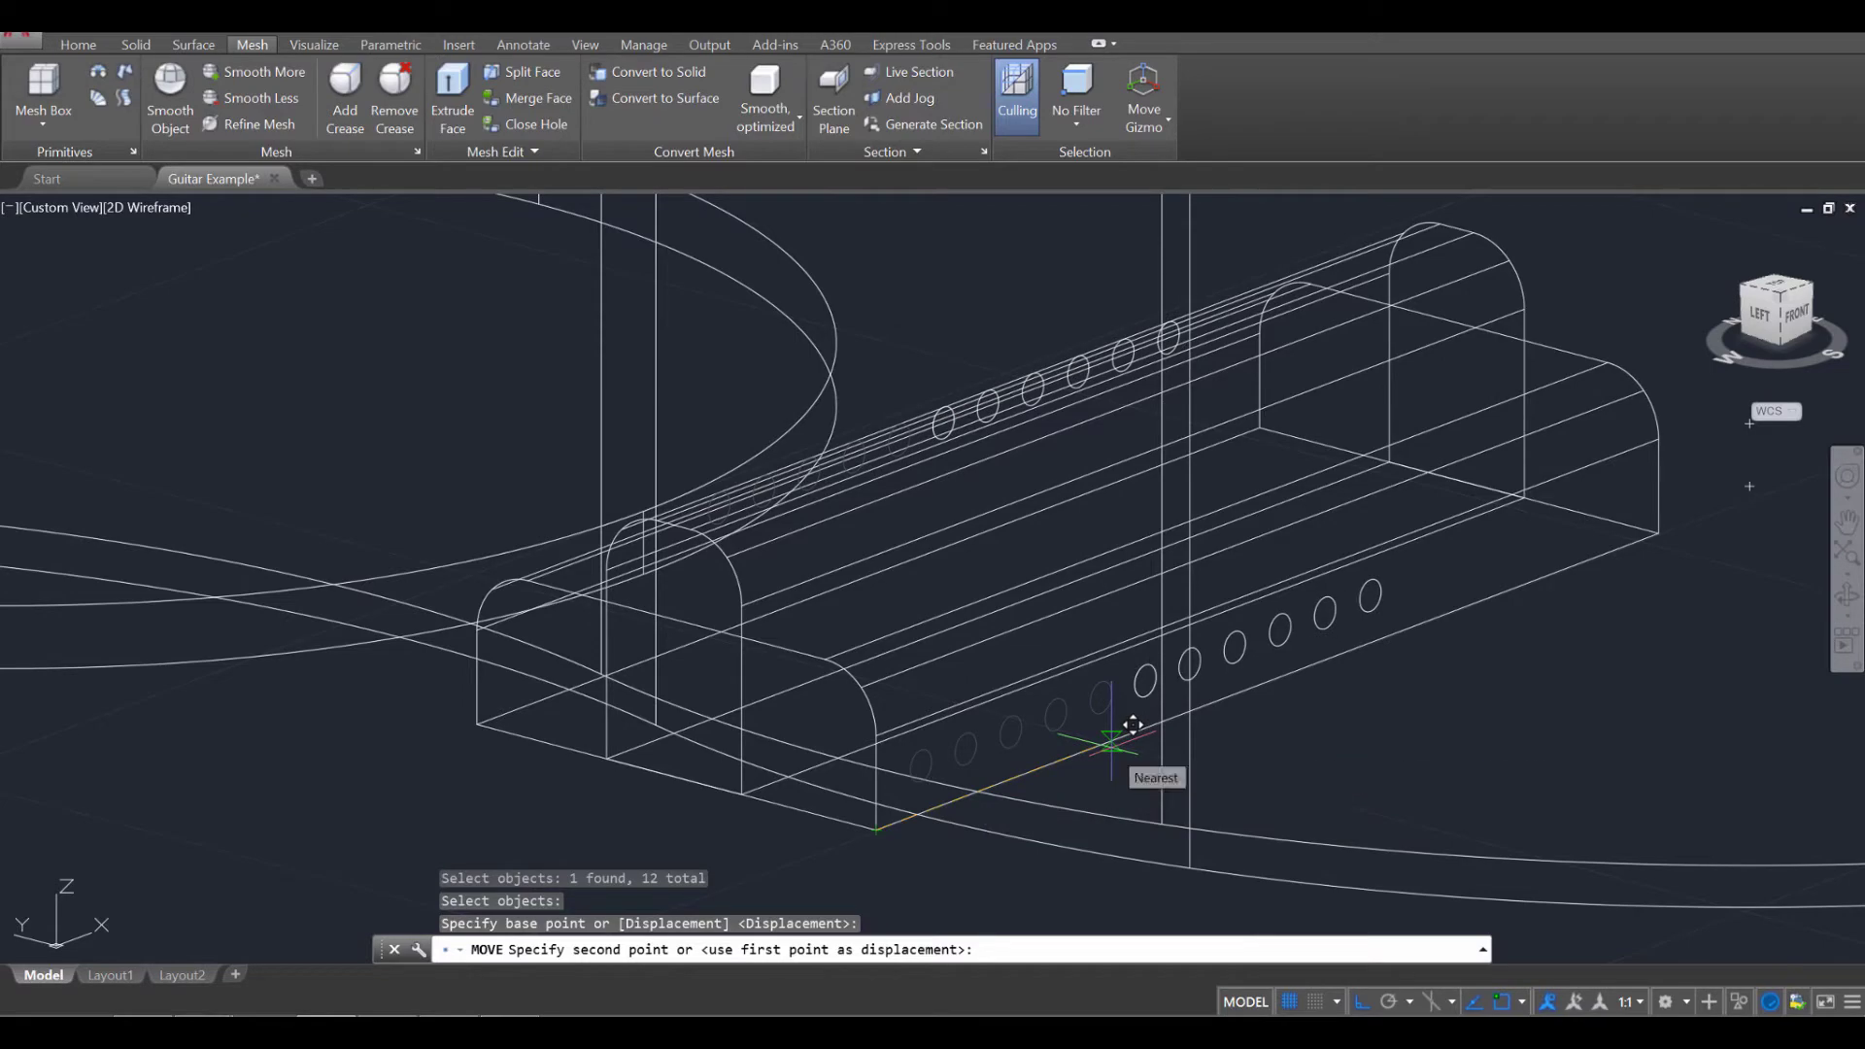
key("Escape")
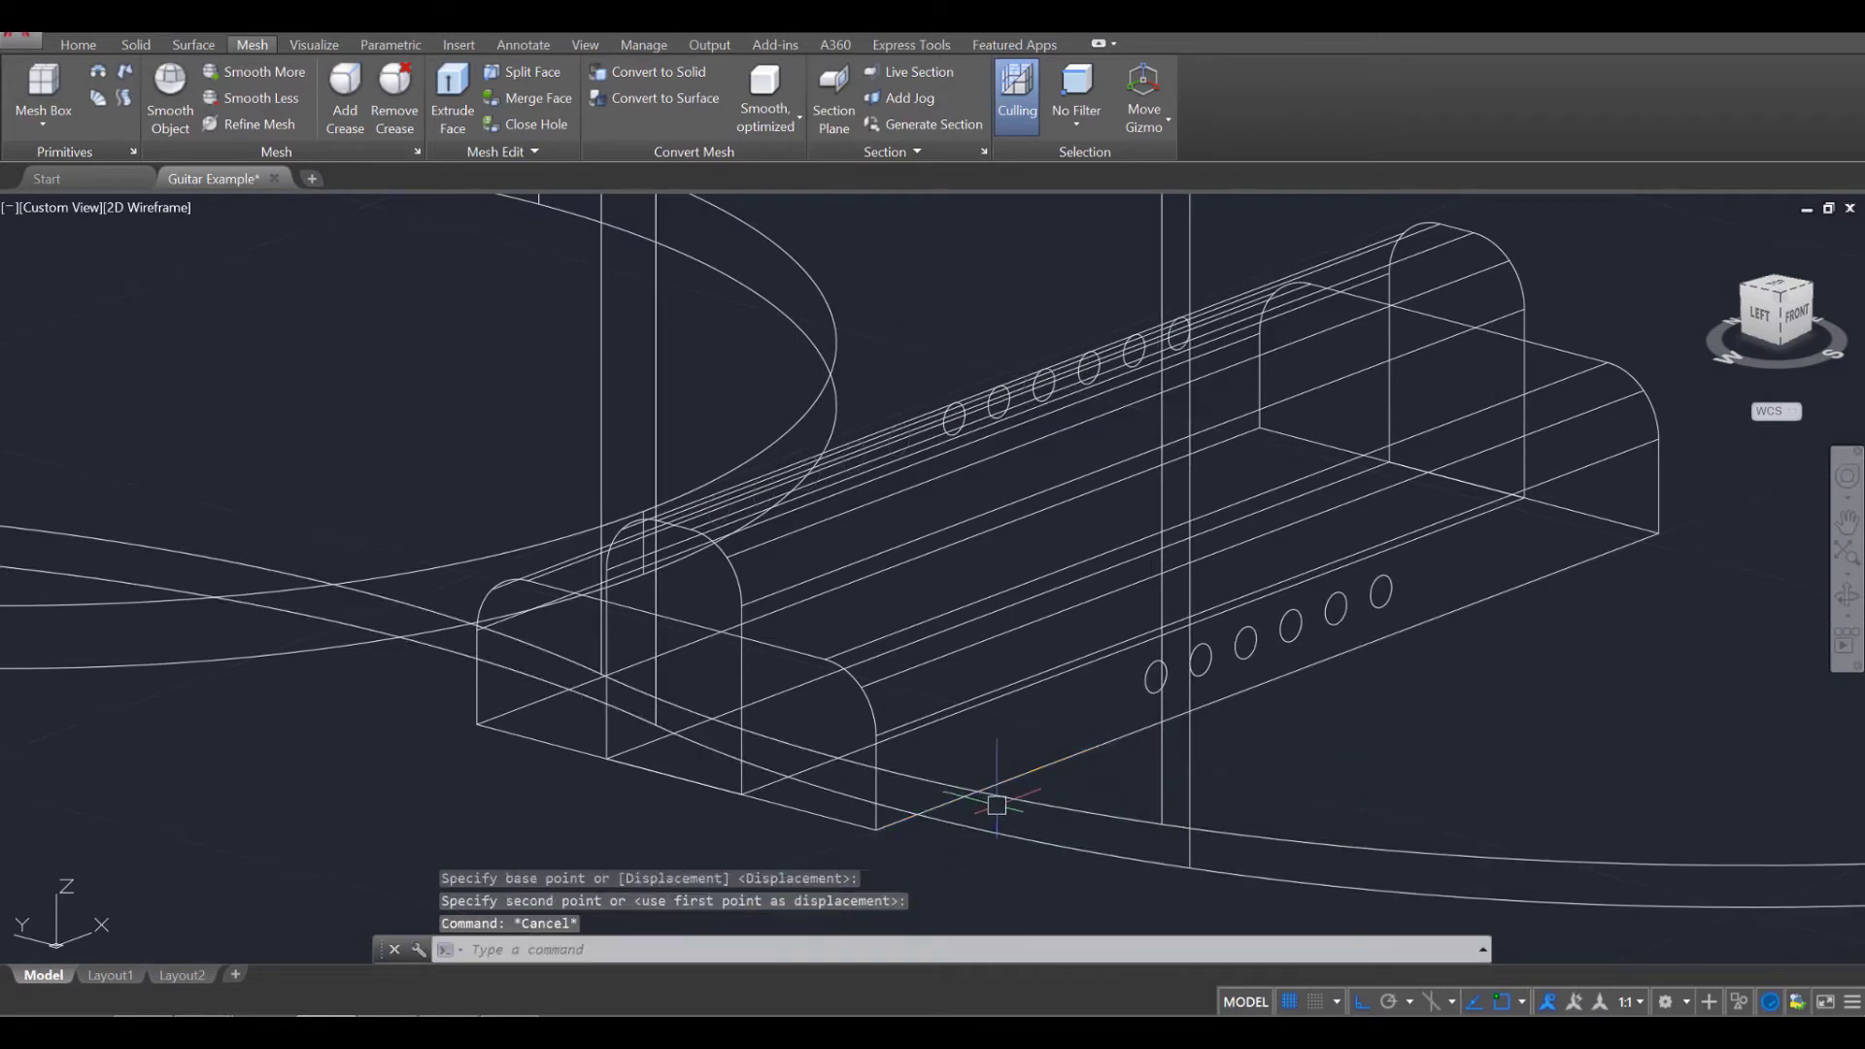
key("Escape")
Examine the bridge from the side to check where the circle rows sit on the saddle and base.
scroll(997, 806, "down", 4)
middle_click_drag(996, 805, 1101, 629, "shift")
scroll(1172, 533, "down", 2)
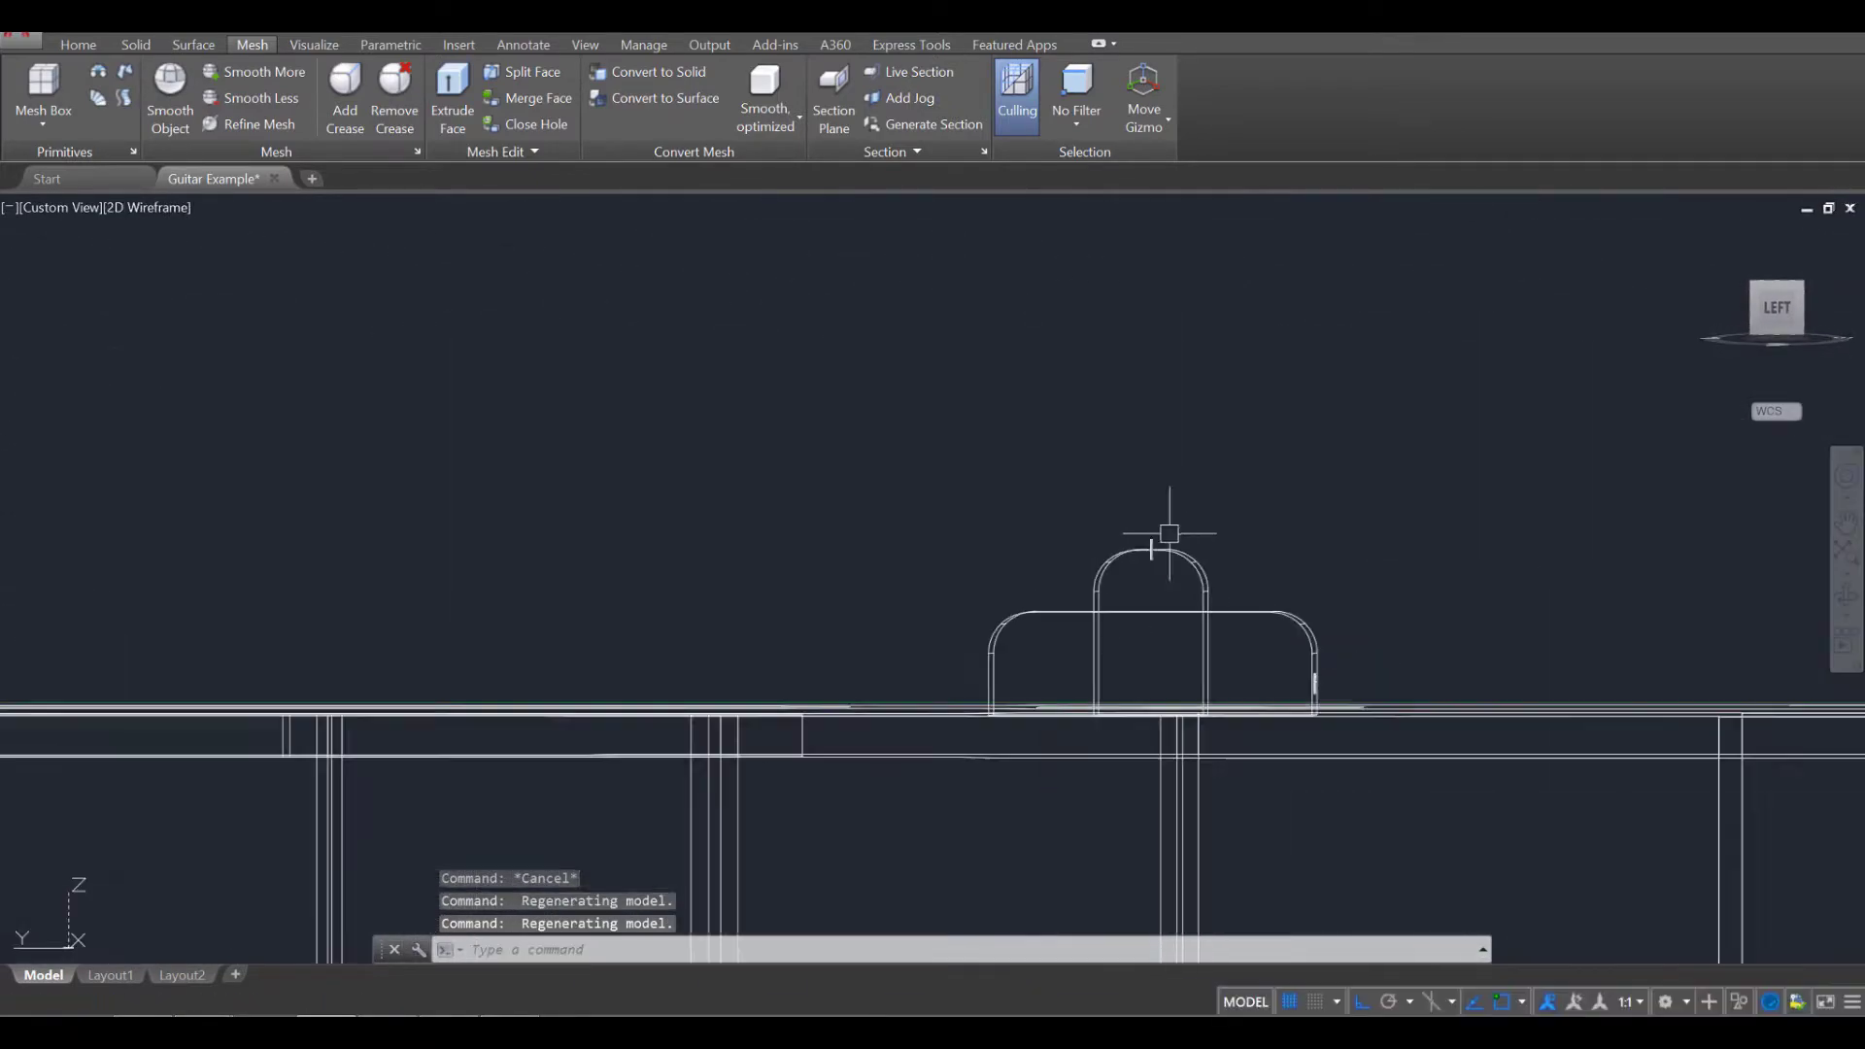
scroll(1154, 562, "up", 1)
middle_click_drag(1153, 564, 1132, 608, "shift")
middle_click_drag(1134, 604, 772, 763)
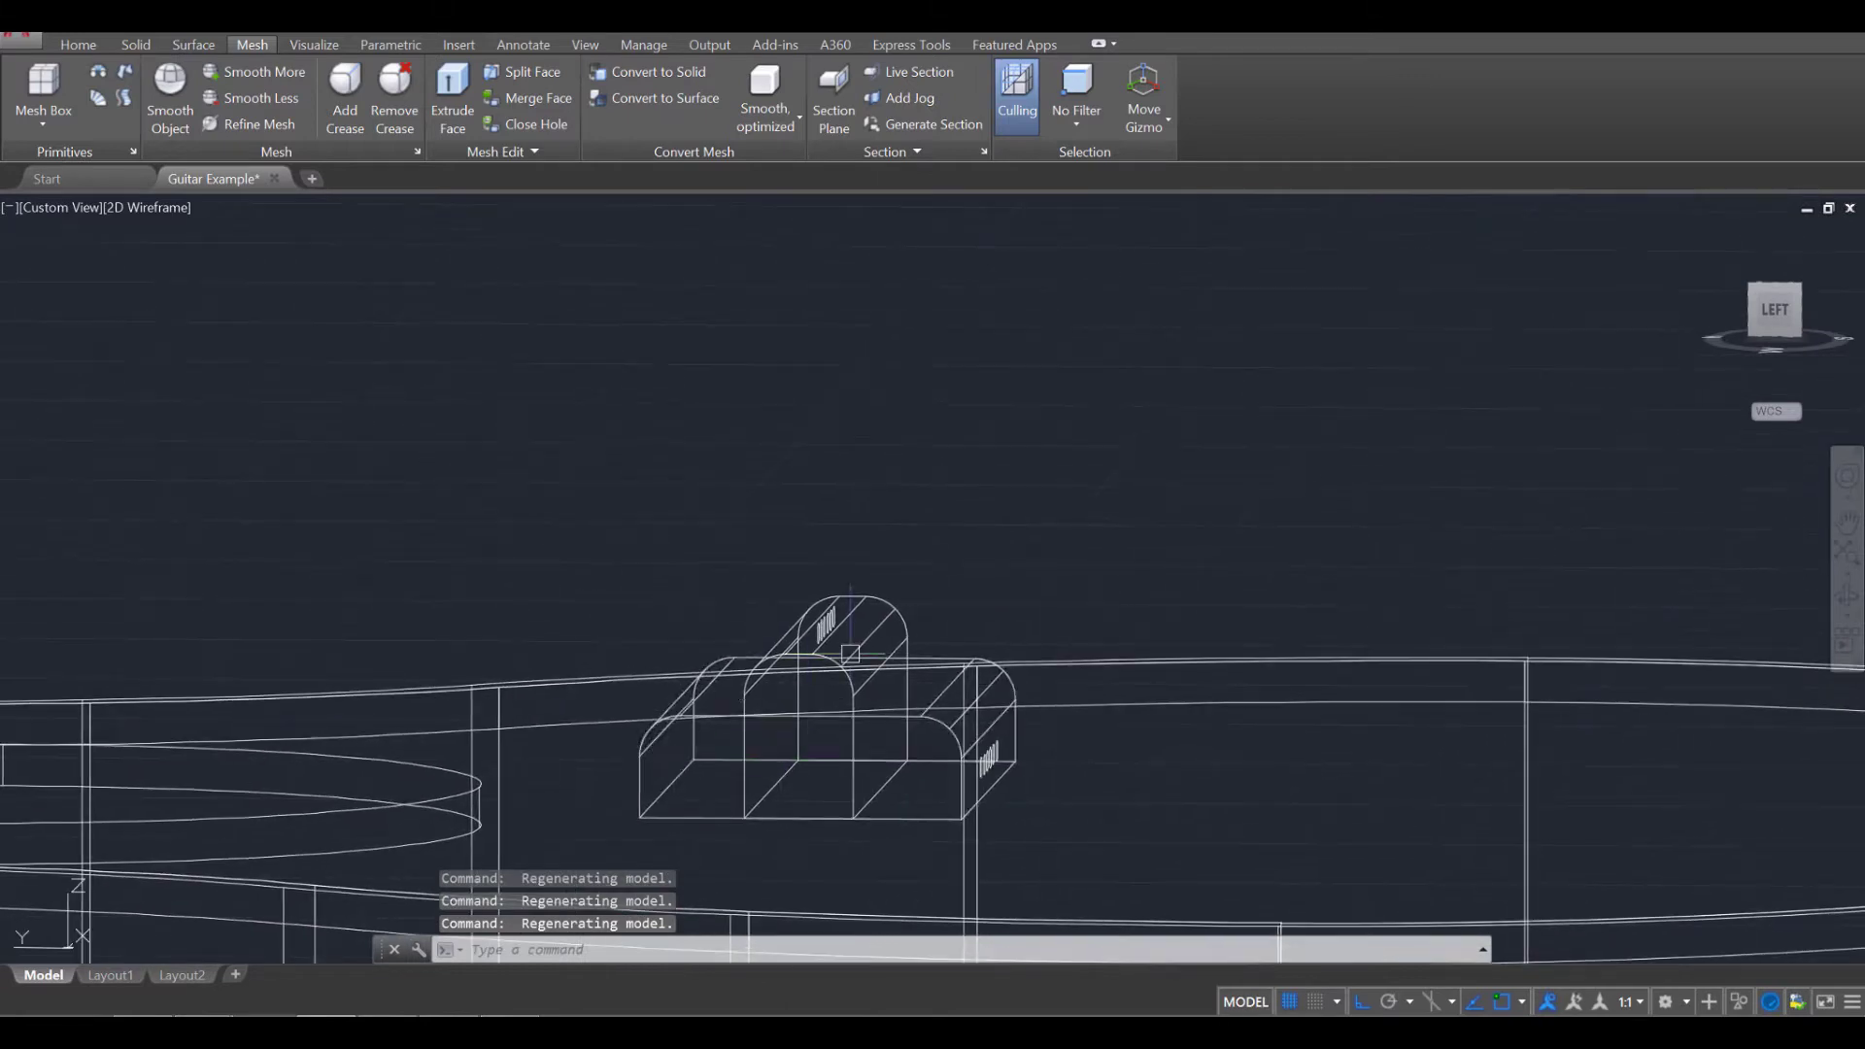
Move the saddle's six circles straight up until they sit above the saddle's top face.
scroll(678, 584, "up", 4)
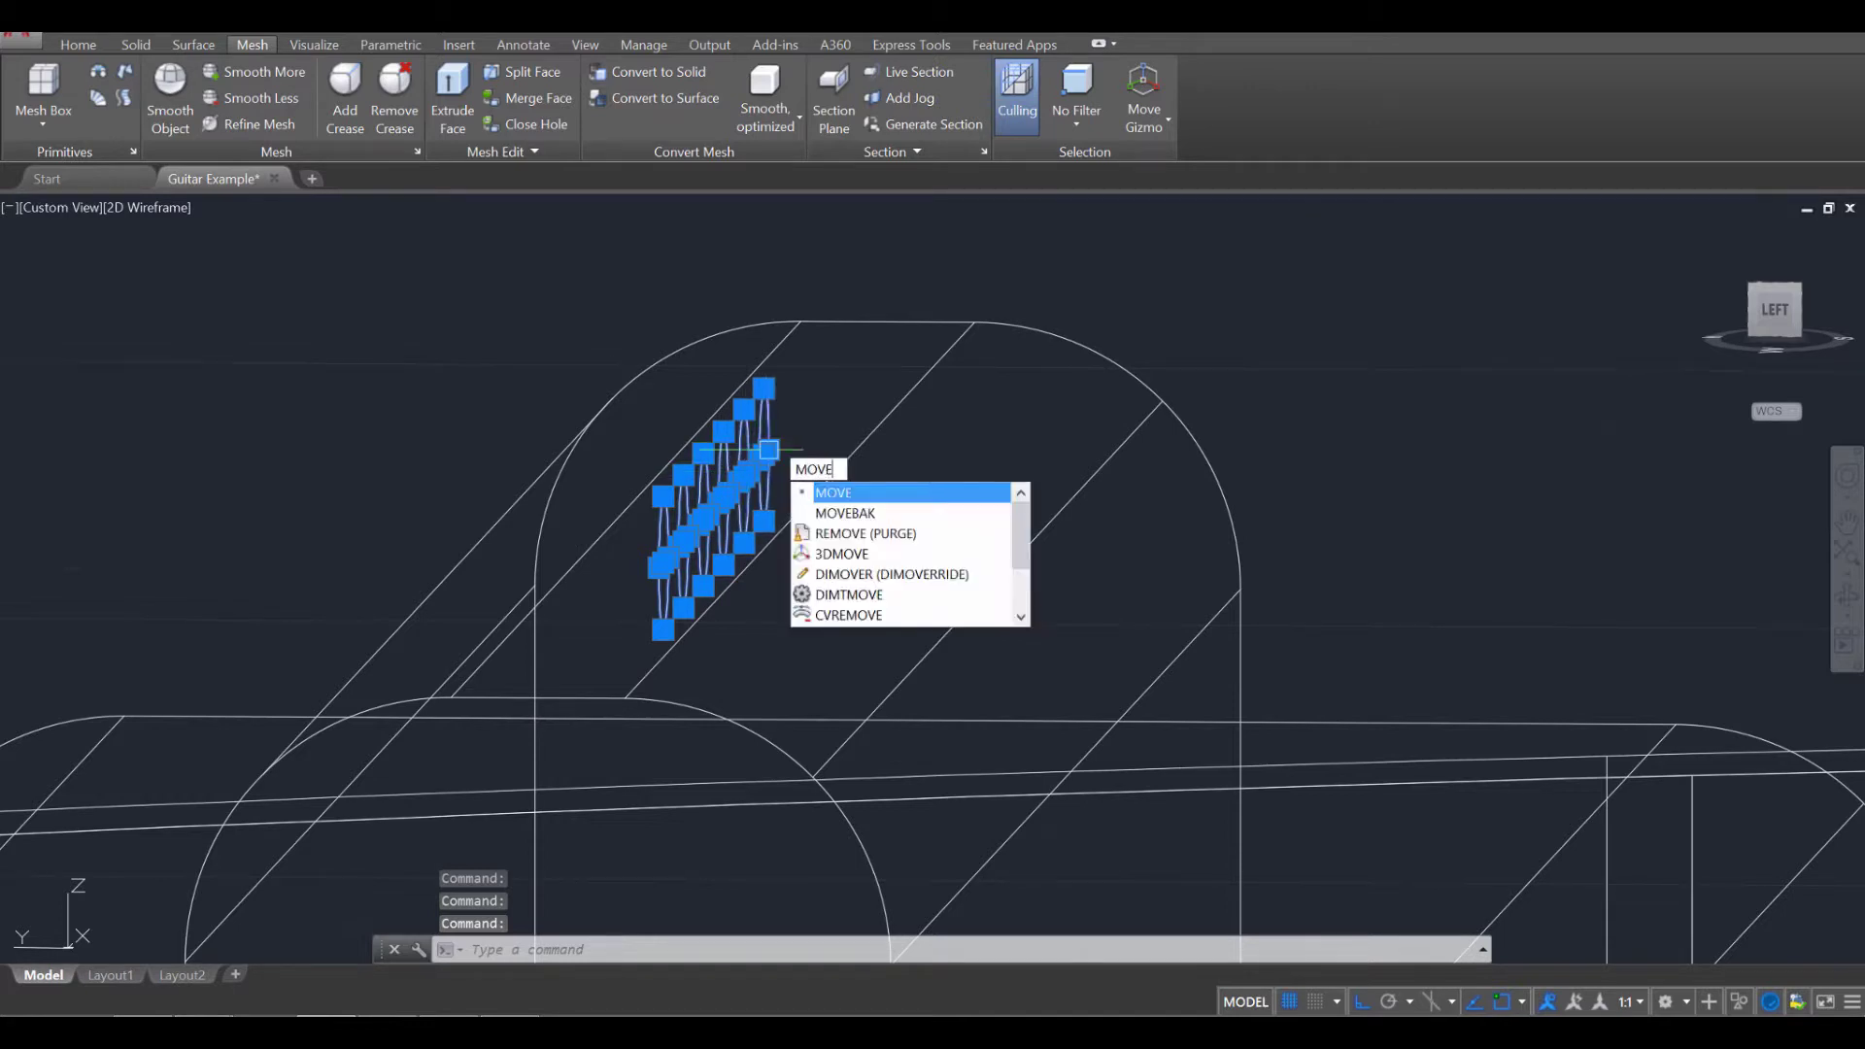
key("Return")
scroll(792, 525, "down", 3)
middle_click_drag(777, 532, 804, 512, "shift")
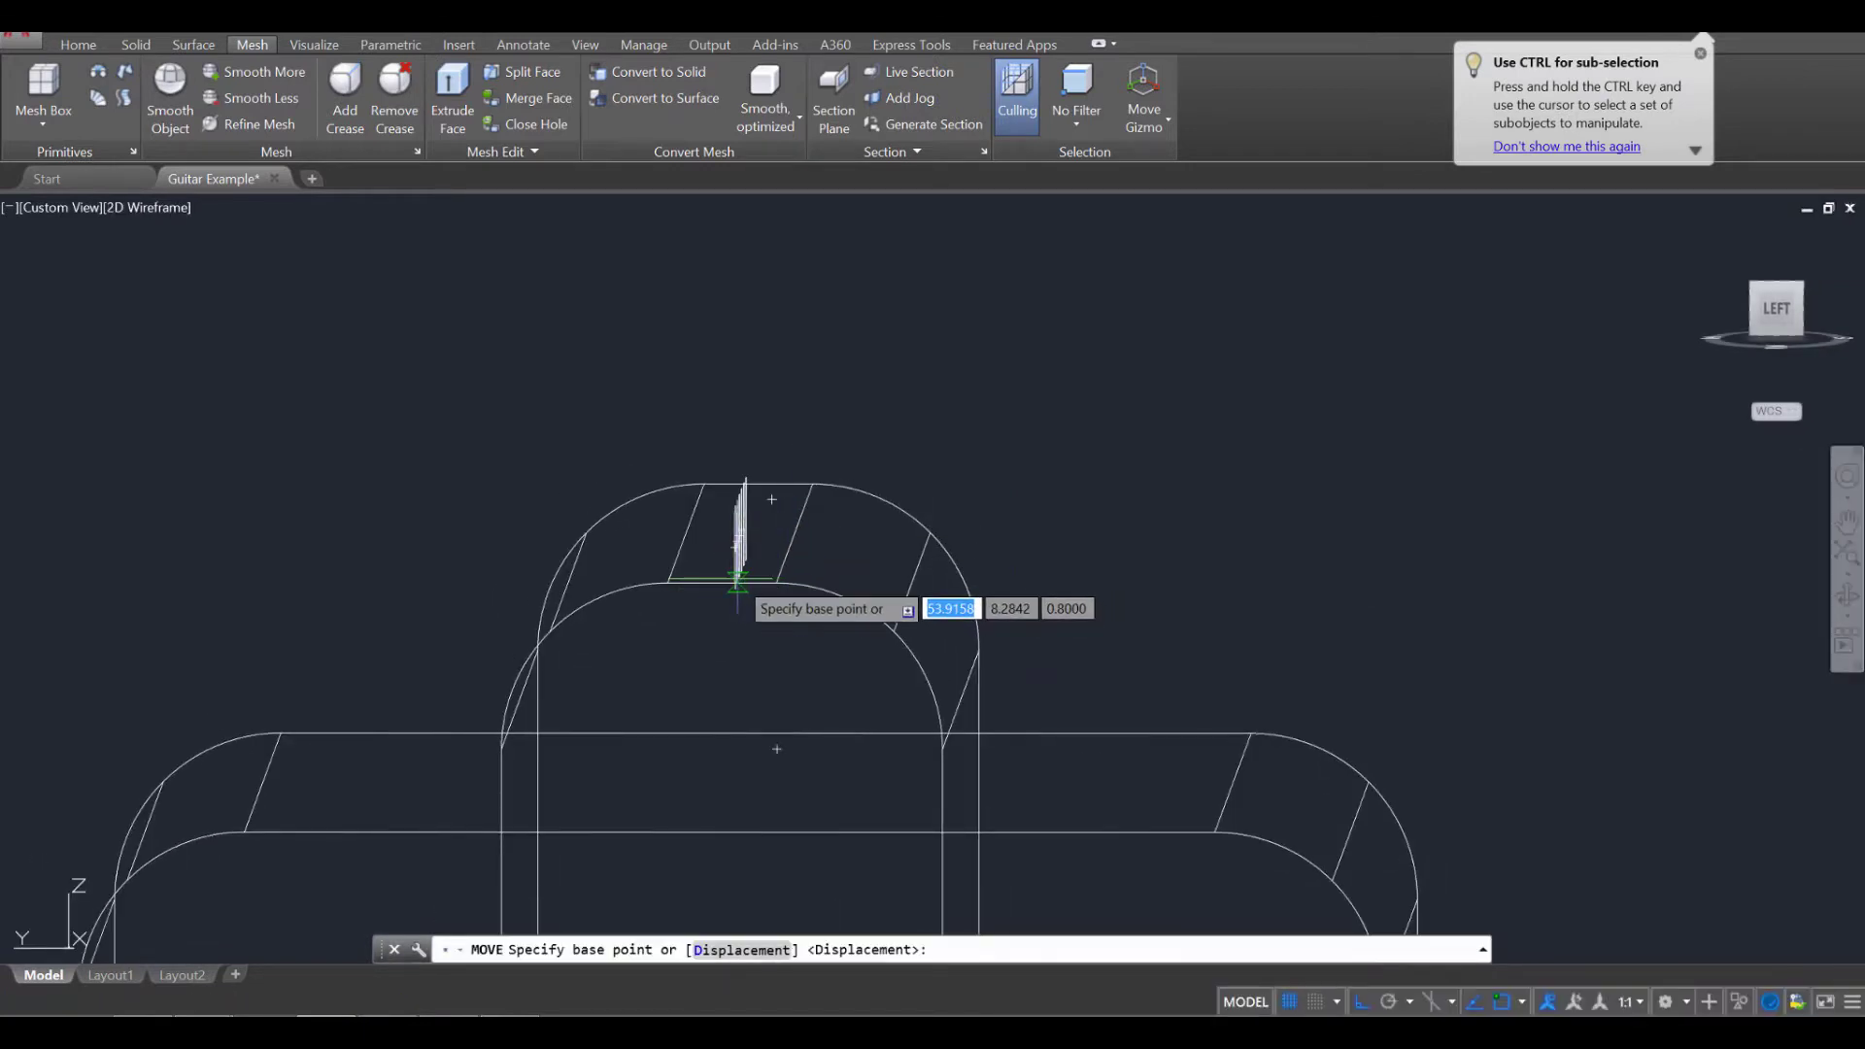
middle_click_drag(949, 814, 995, 594)
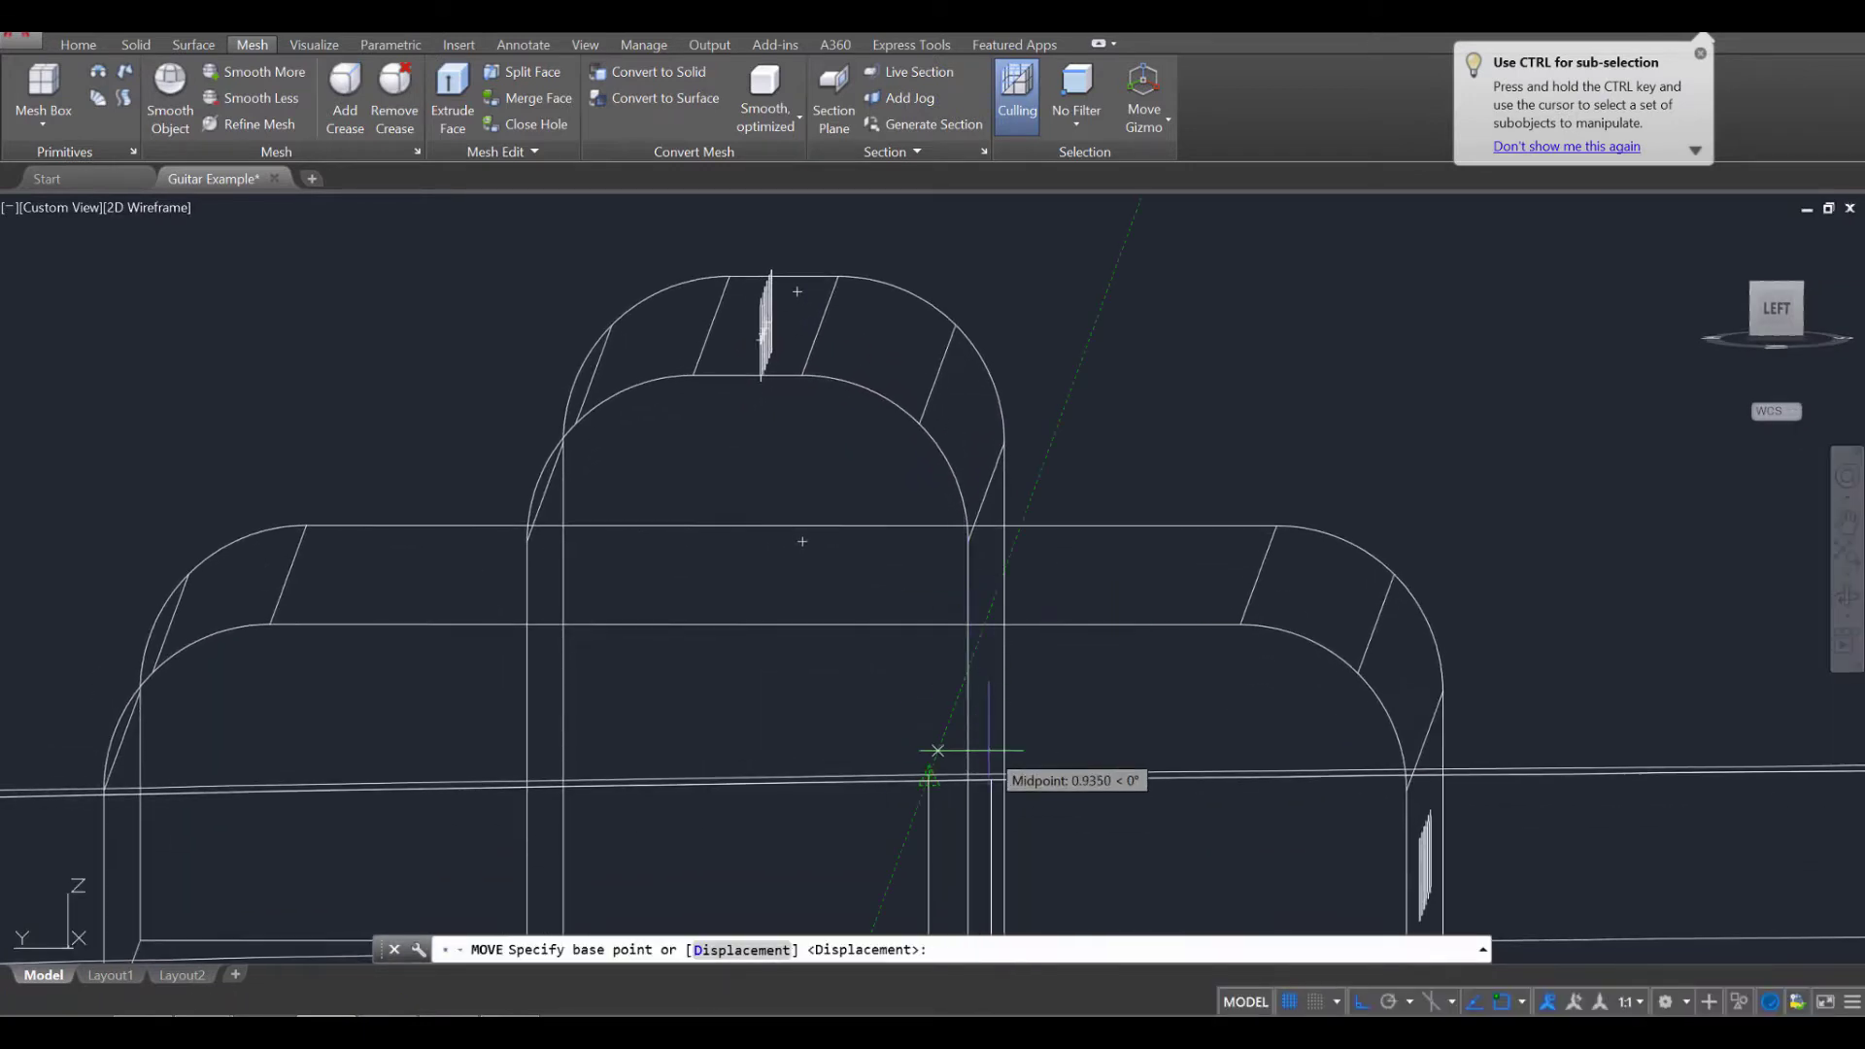
middle_click_drag(979, 767, 1051, 464)
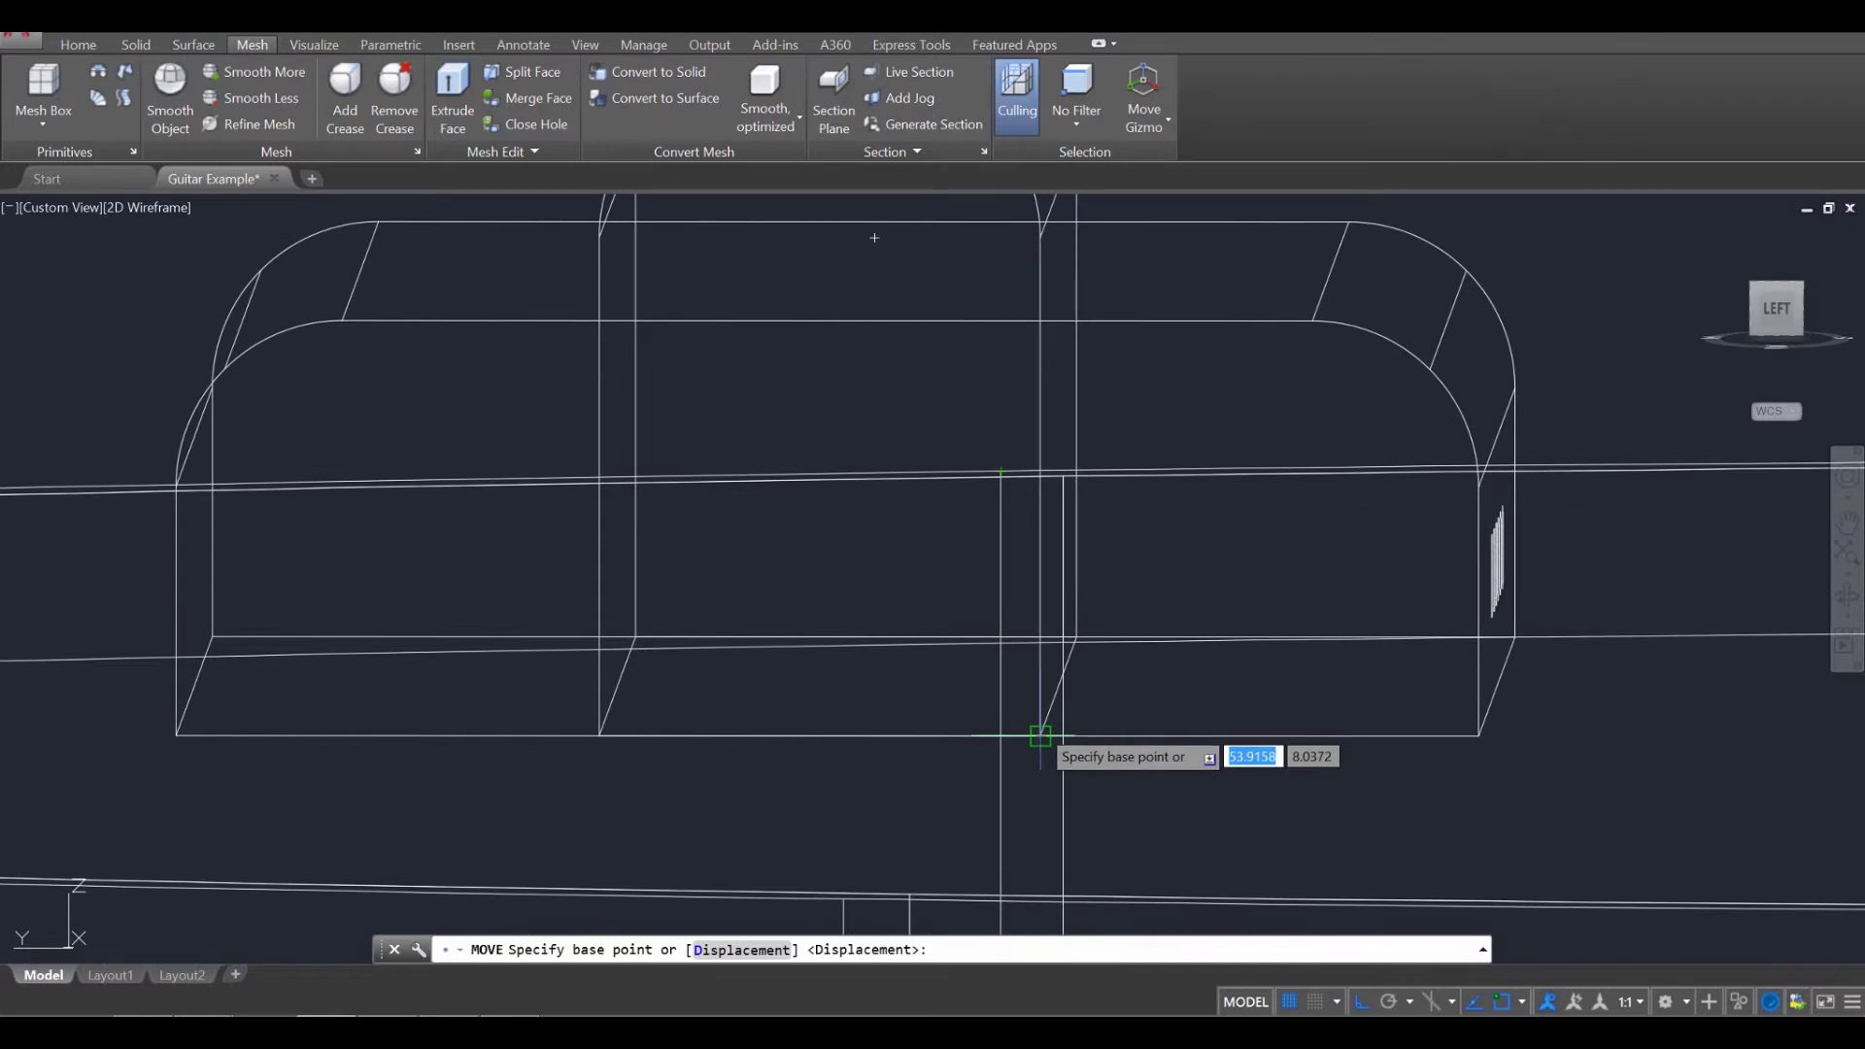
middle_click_drag(1040, 735, 982, 823)
scroll(995, 702, "up", 3)
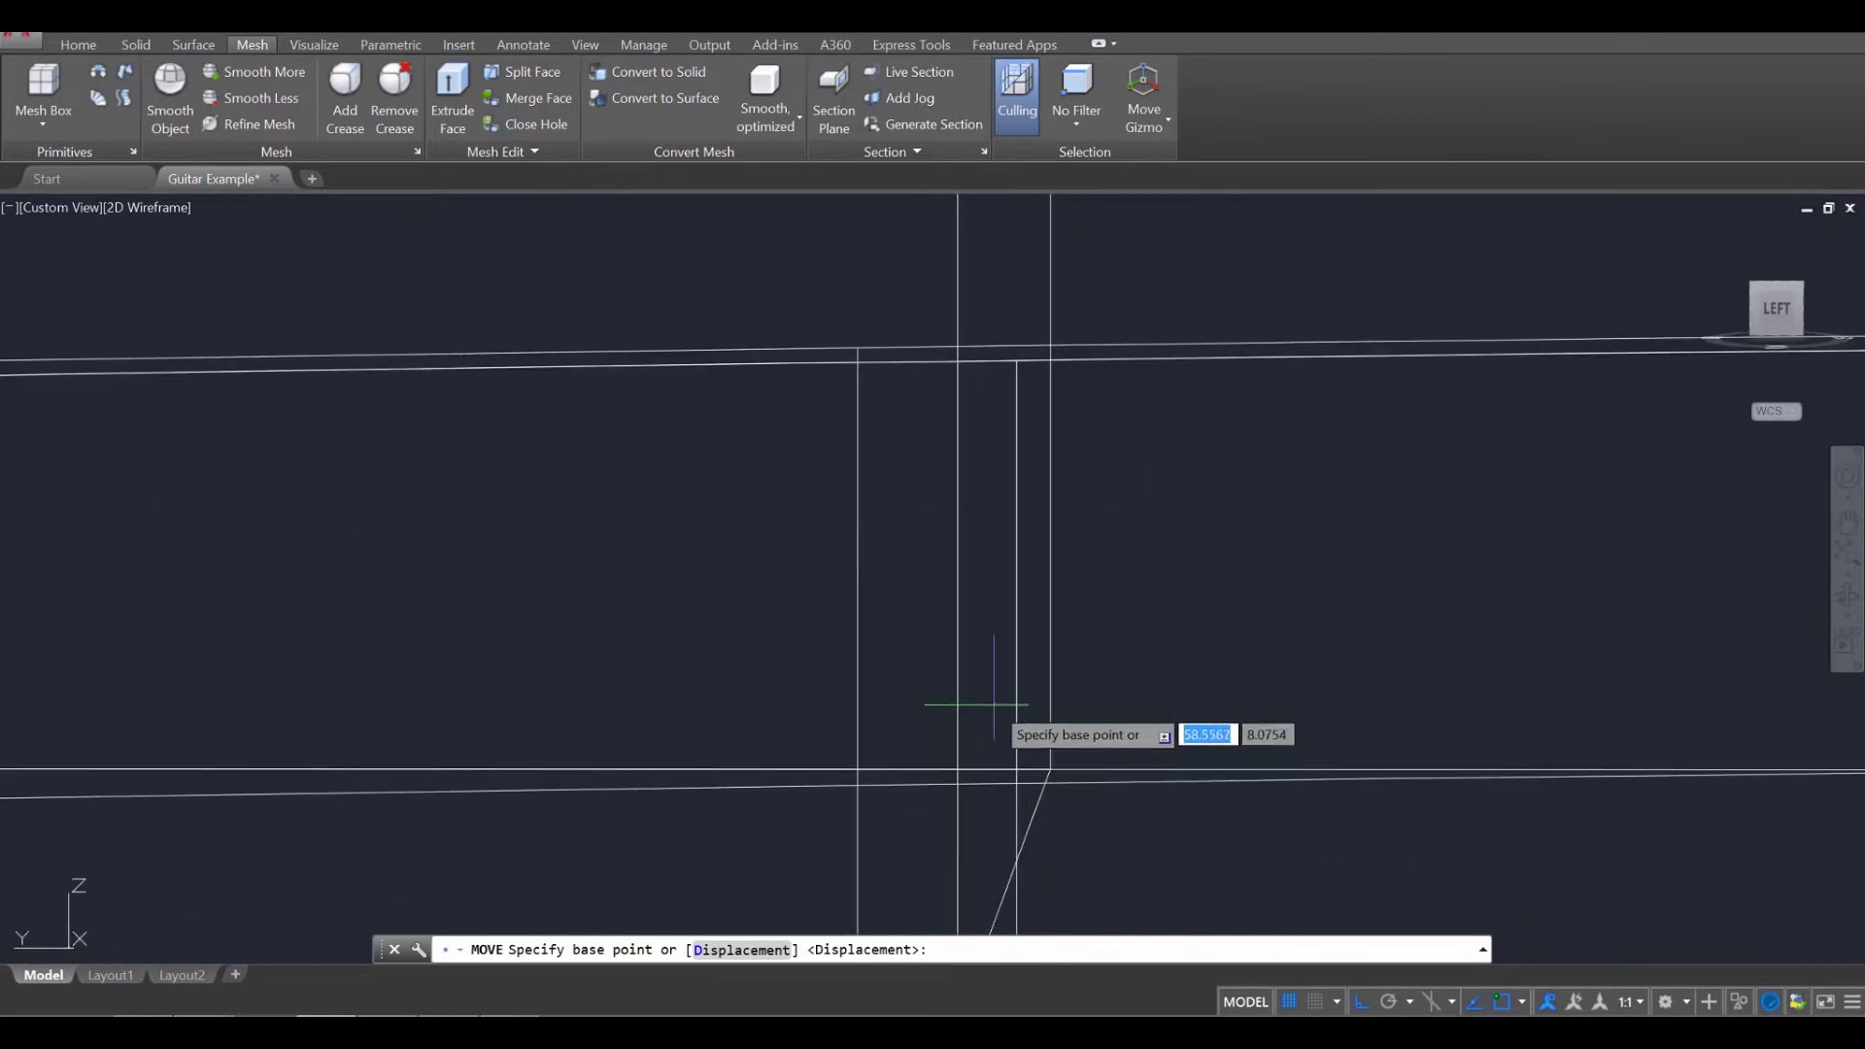
scroll(994, 705, "down", 4)
left_click(983, 776)
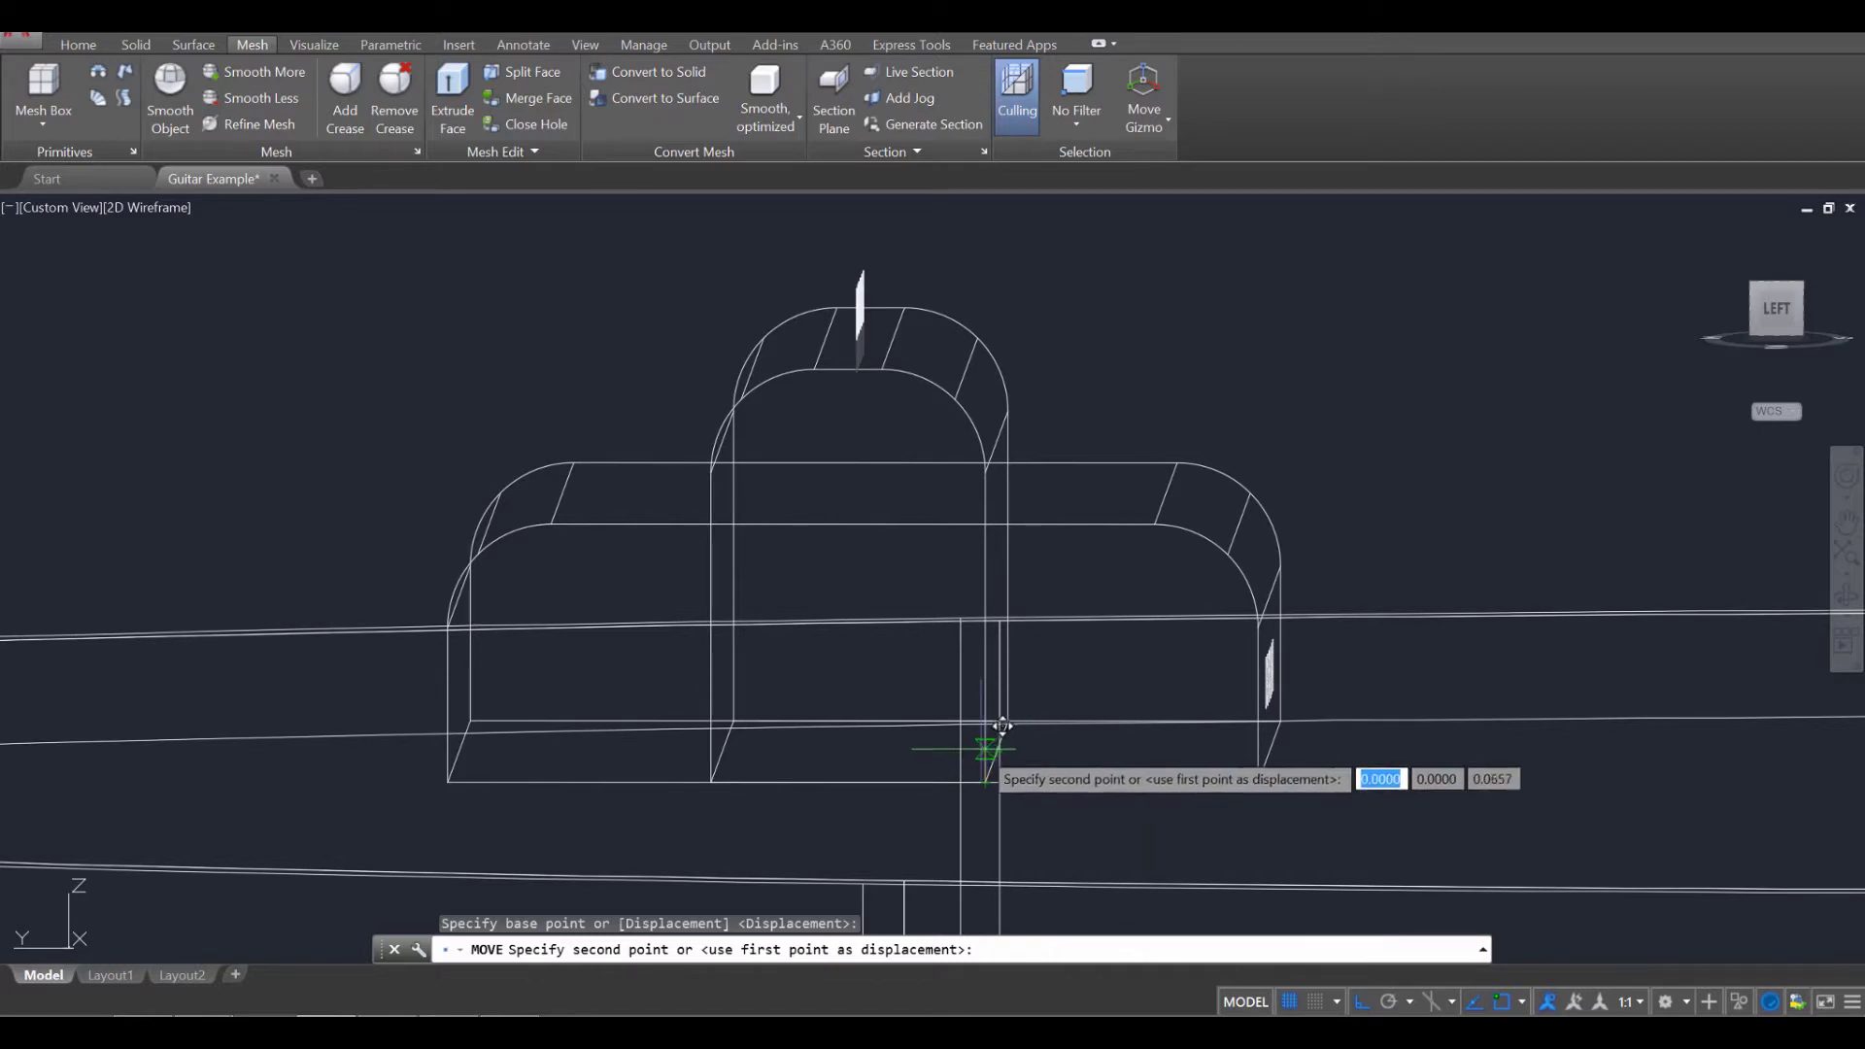
key("Escape")
key("Escape")
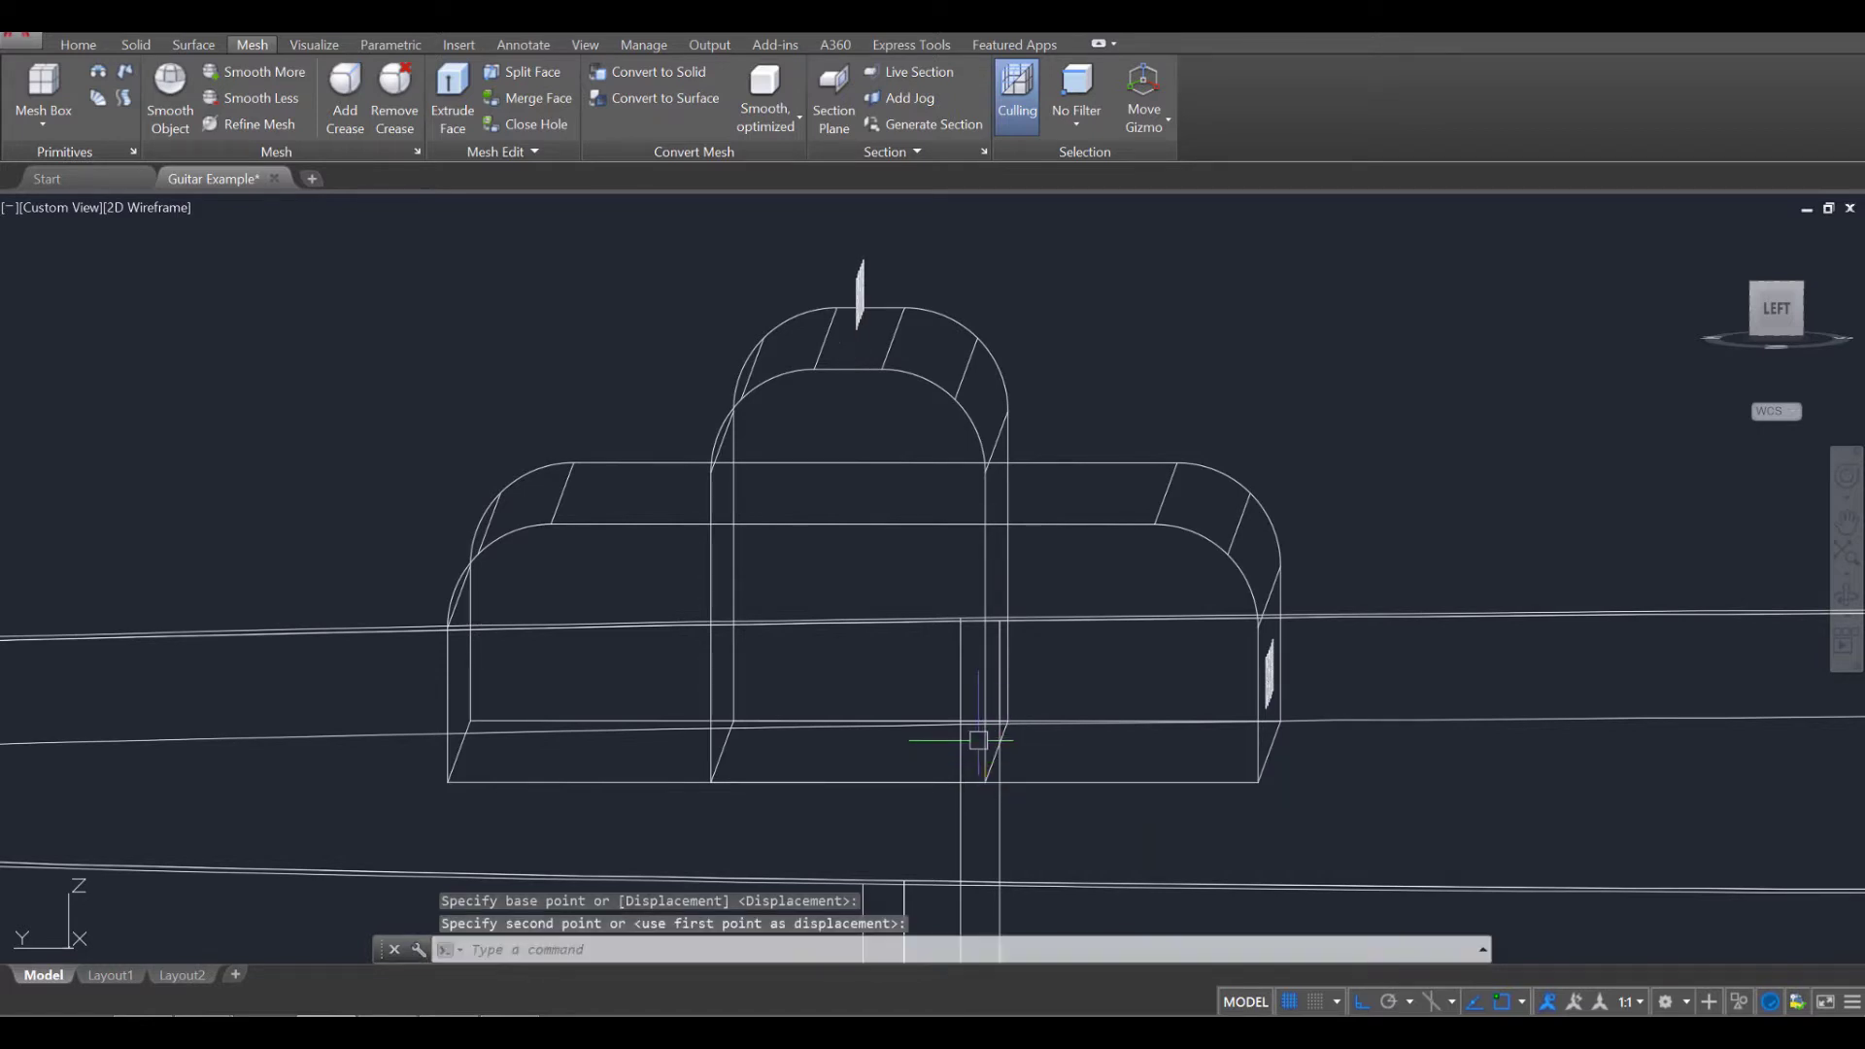
Move the nut's six circles horizontally to the middle of the nut's thickness, using its bottom corner as base point.
middle_click_drag(988, 643, 994, 635, "shift")
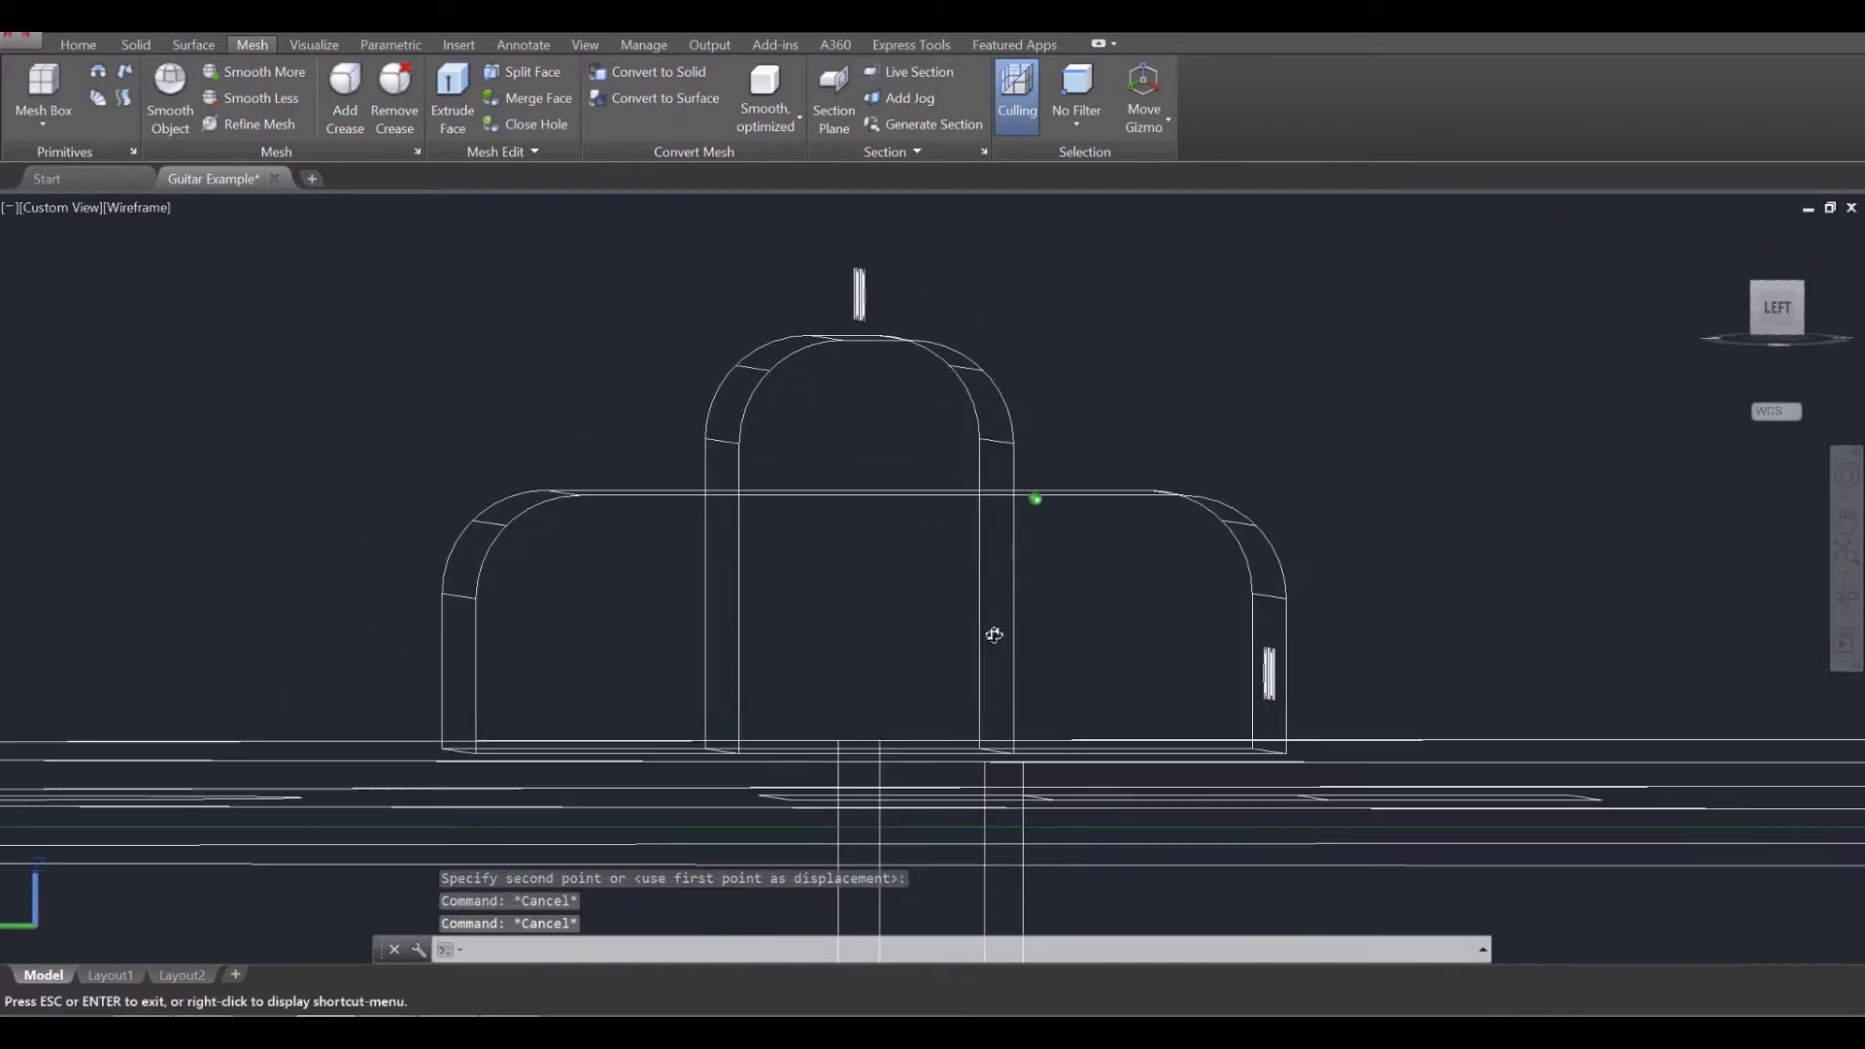
scroll(994, 634, "down", 2)
middle_click_drag(749, 594, 978, 592)
scroll(882, 606, "up", 3)
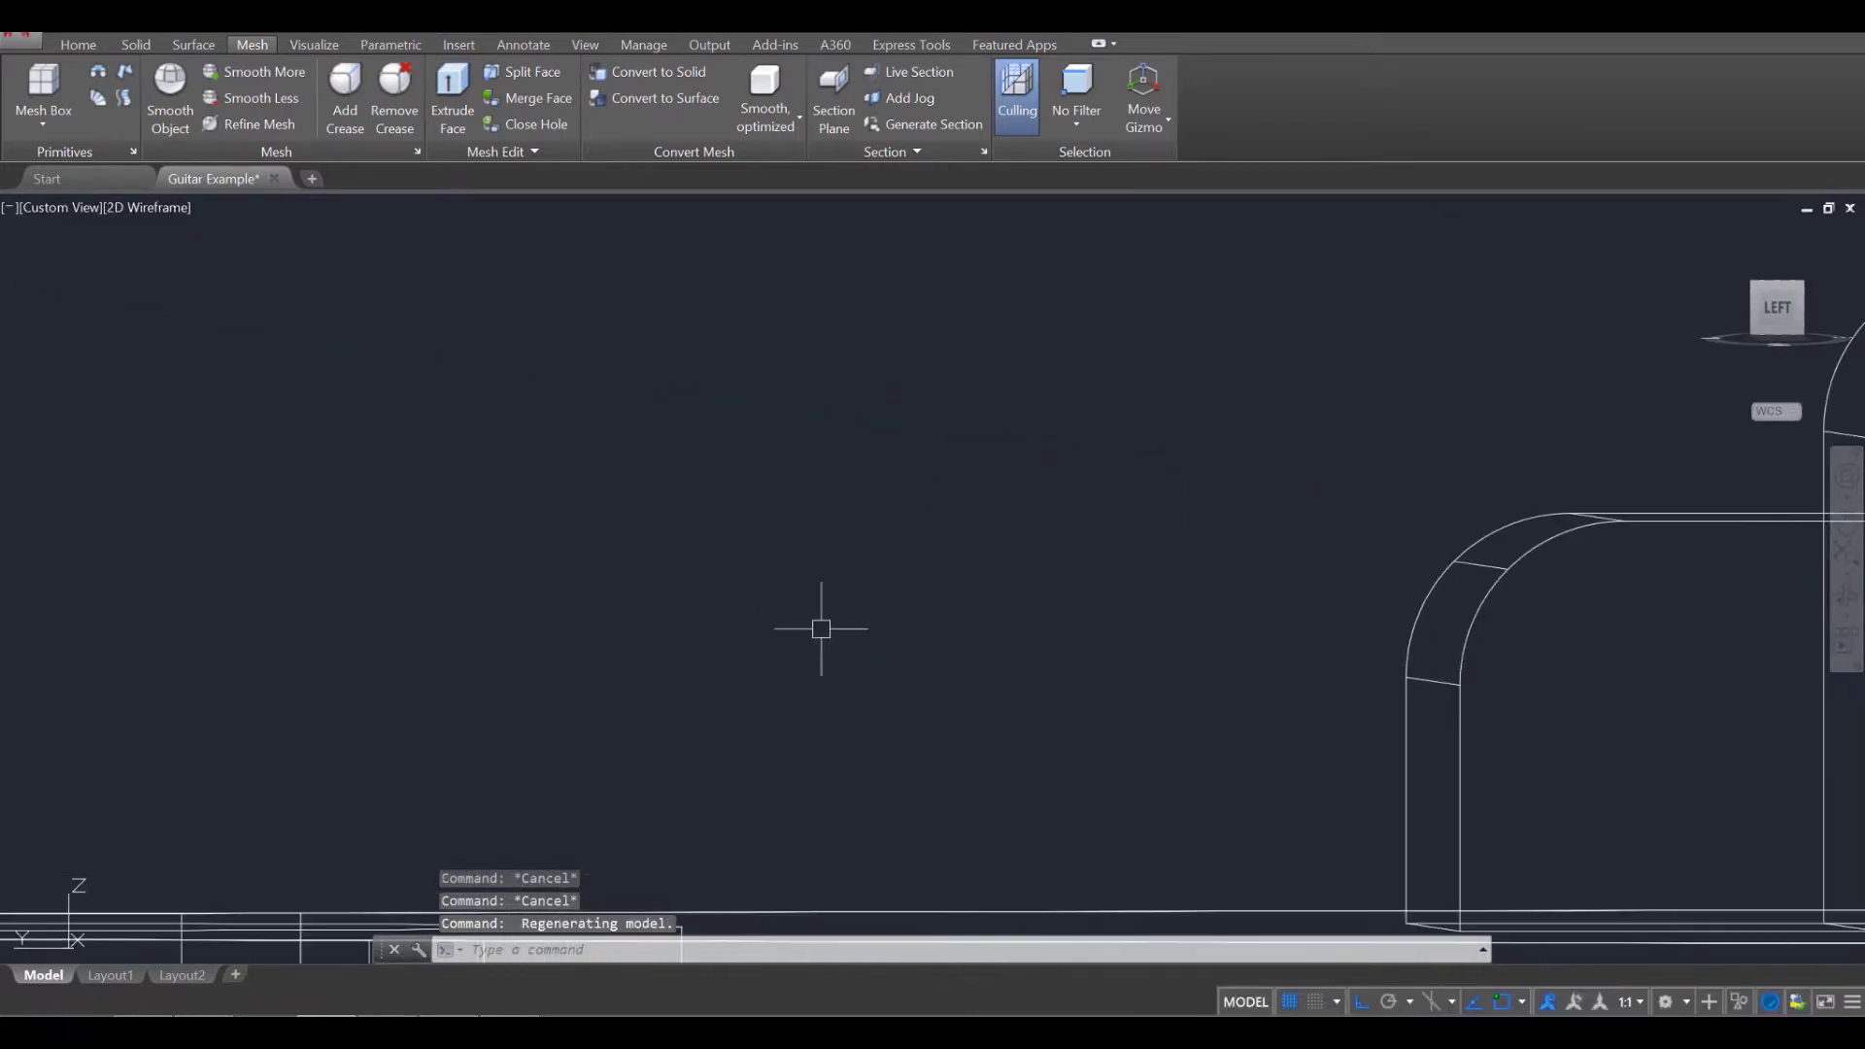
scroll(810, 636, "down", 4)
scroll(601, 614, "down", 5)
scroll(791, 583, "up", 6)
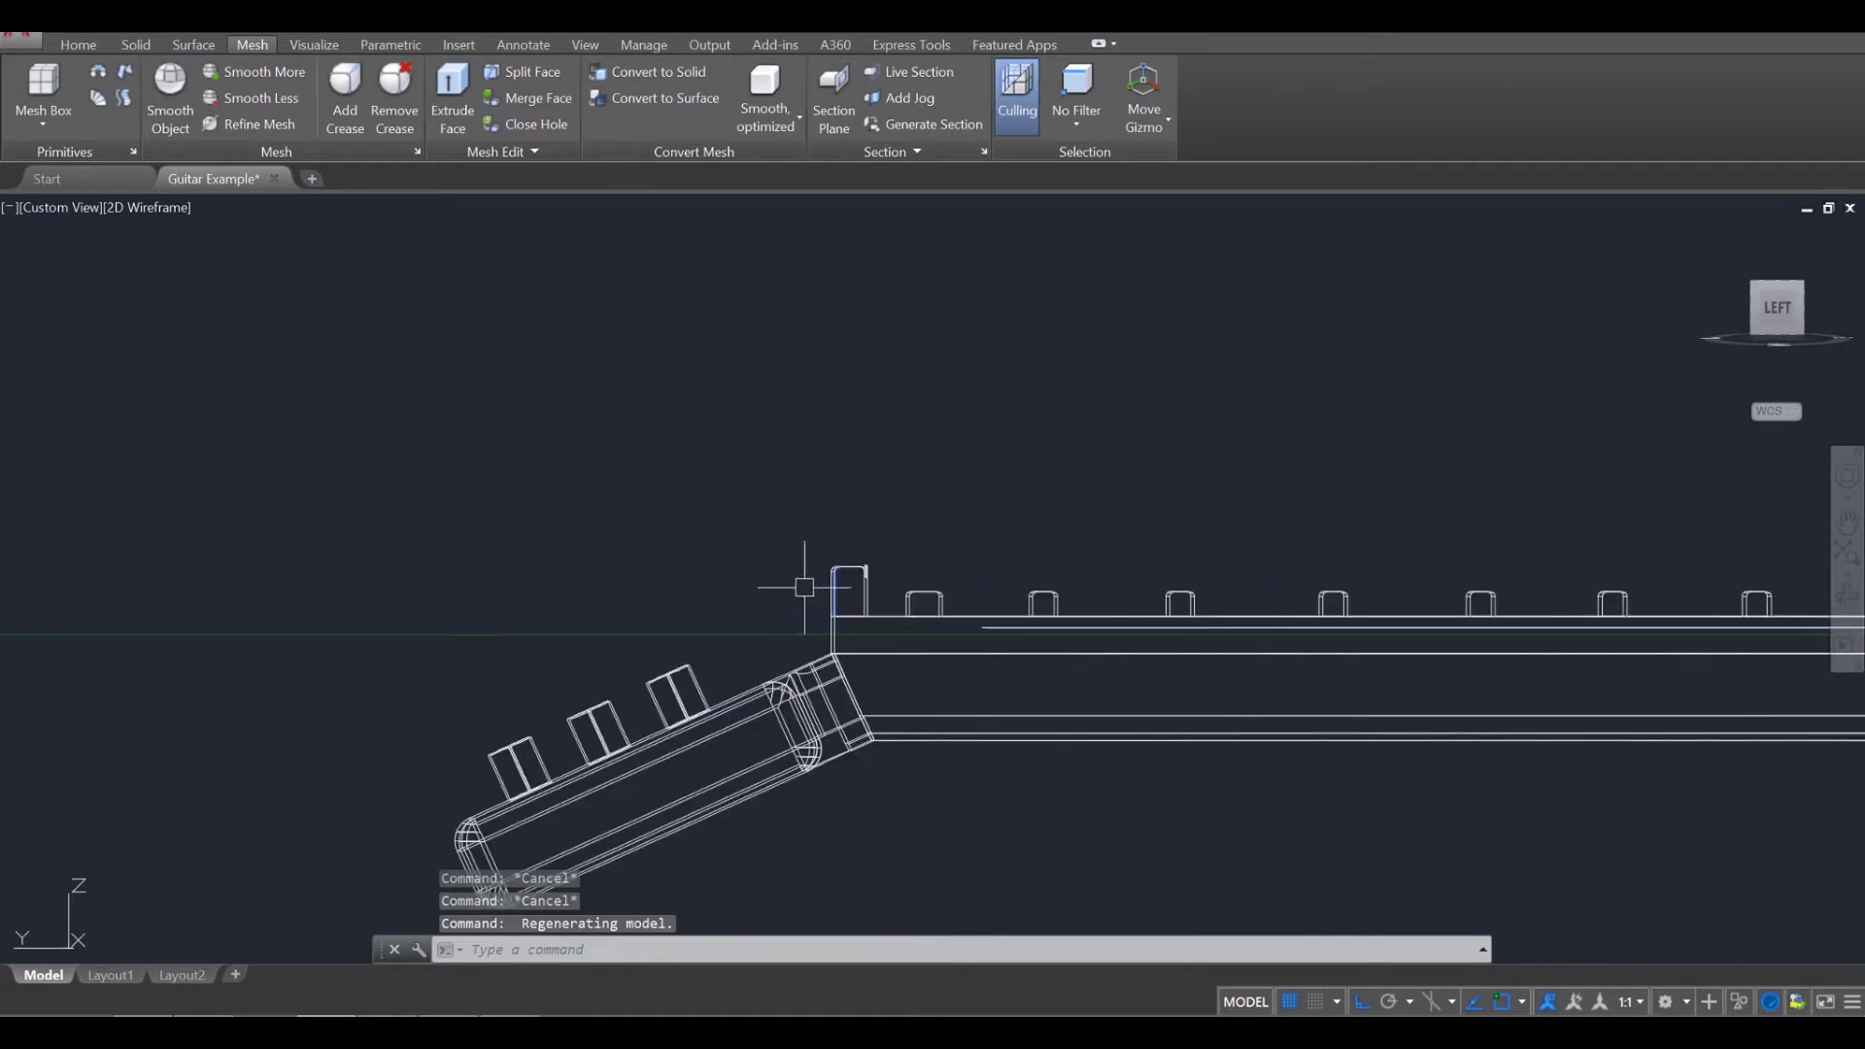
scroll(861, 609, "up", 2)
middle_click_drag(887, 553, 816, 698, "shift")
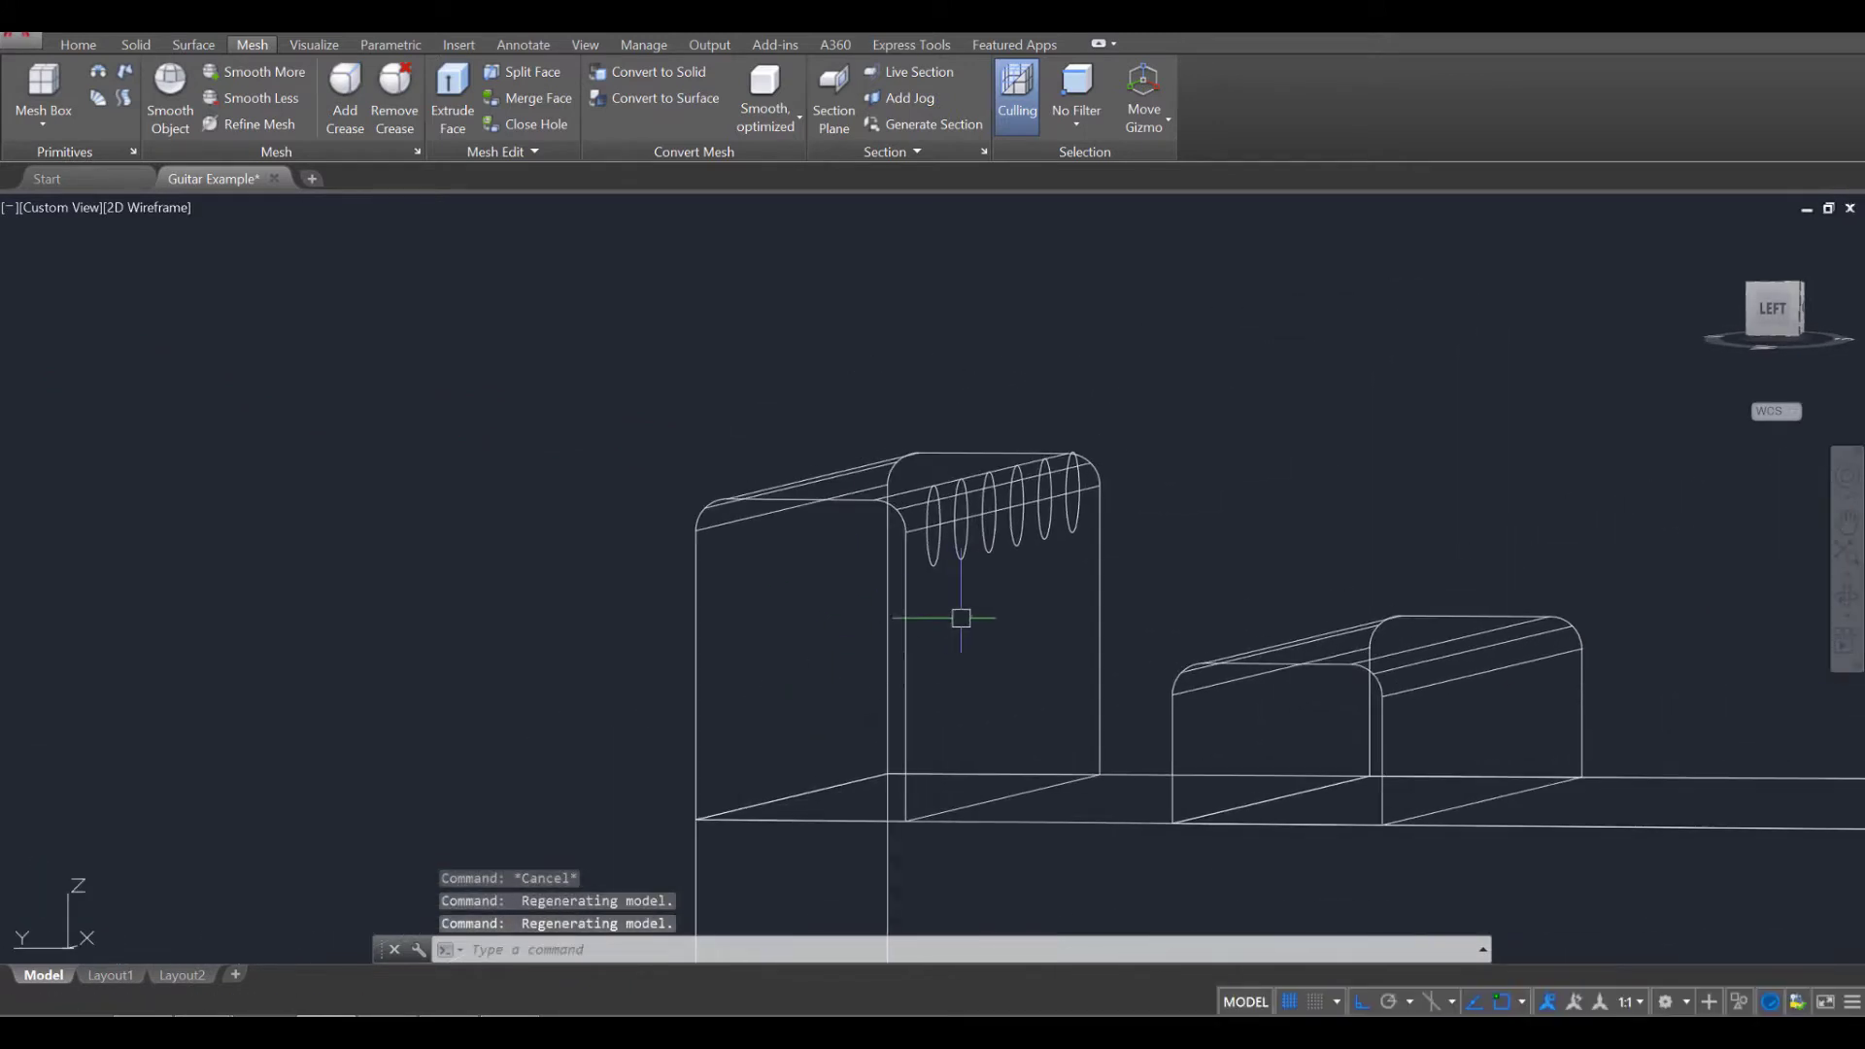
key("Return")
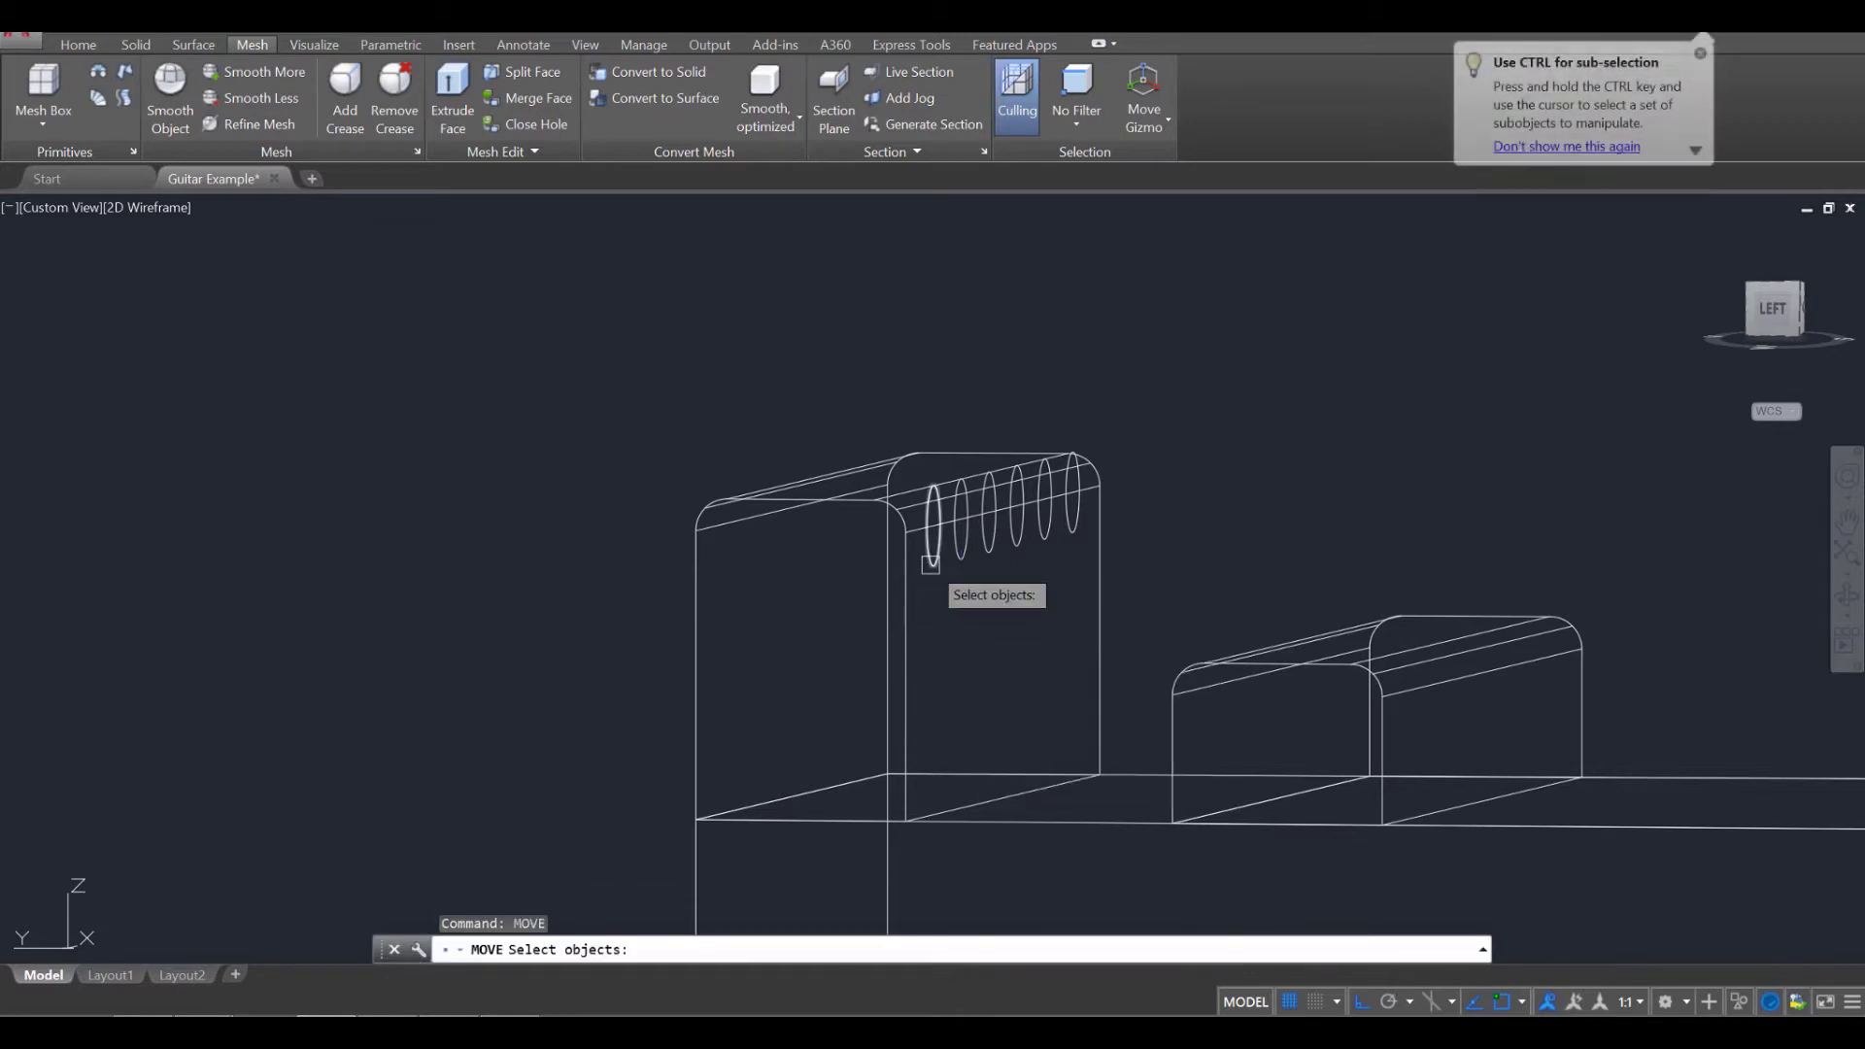
left_click(933, 549)
left_click(965, 556)
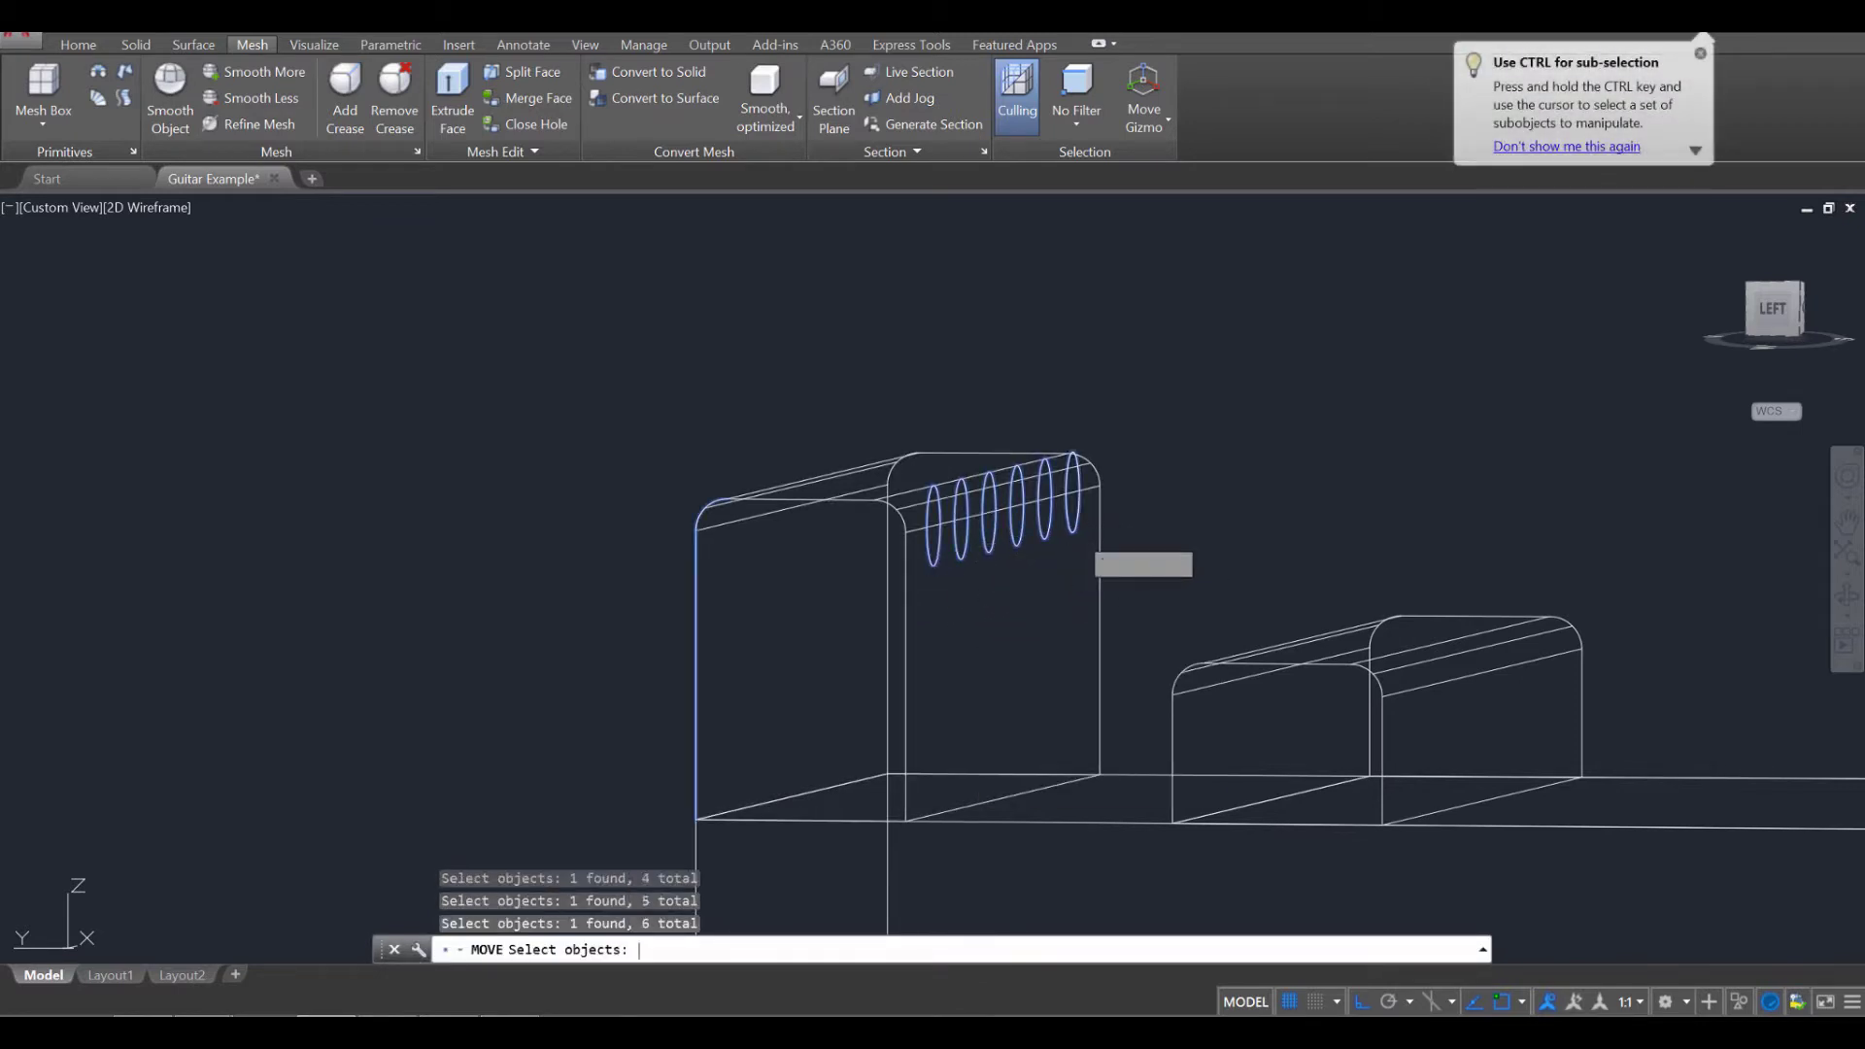
key("Return")
middle_click_drag(949, 754, 996, 774, "shift")
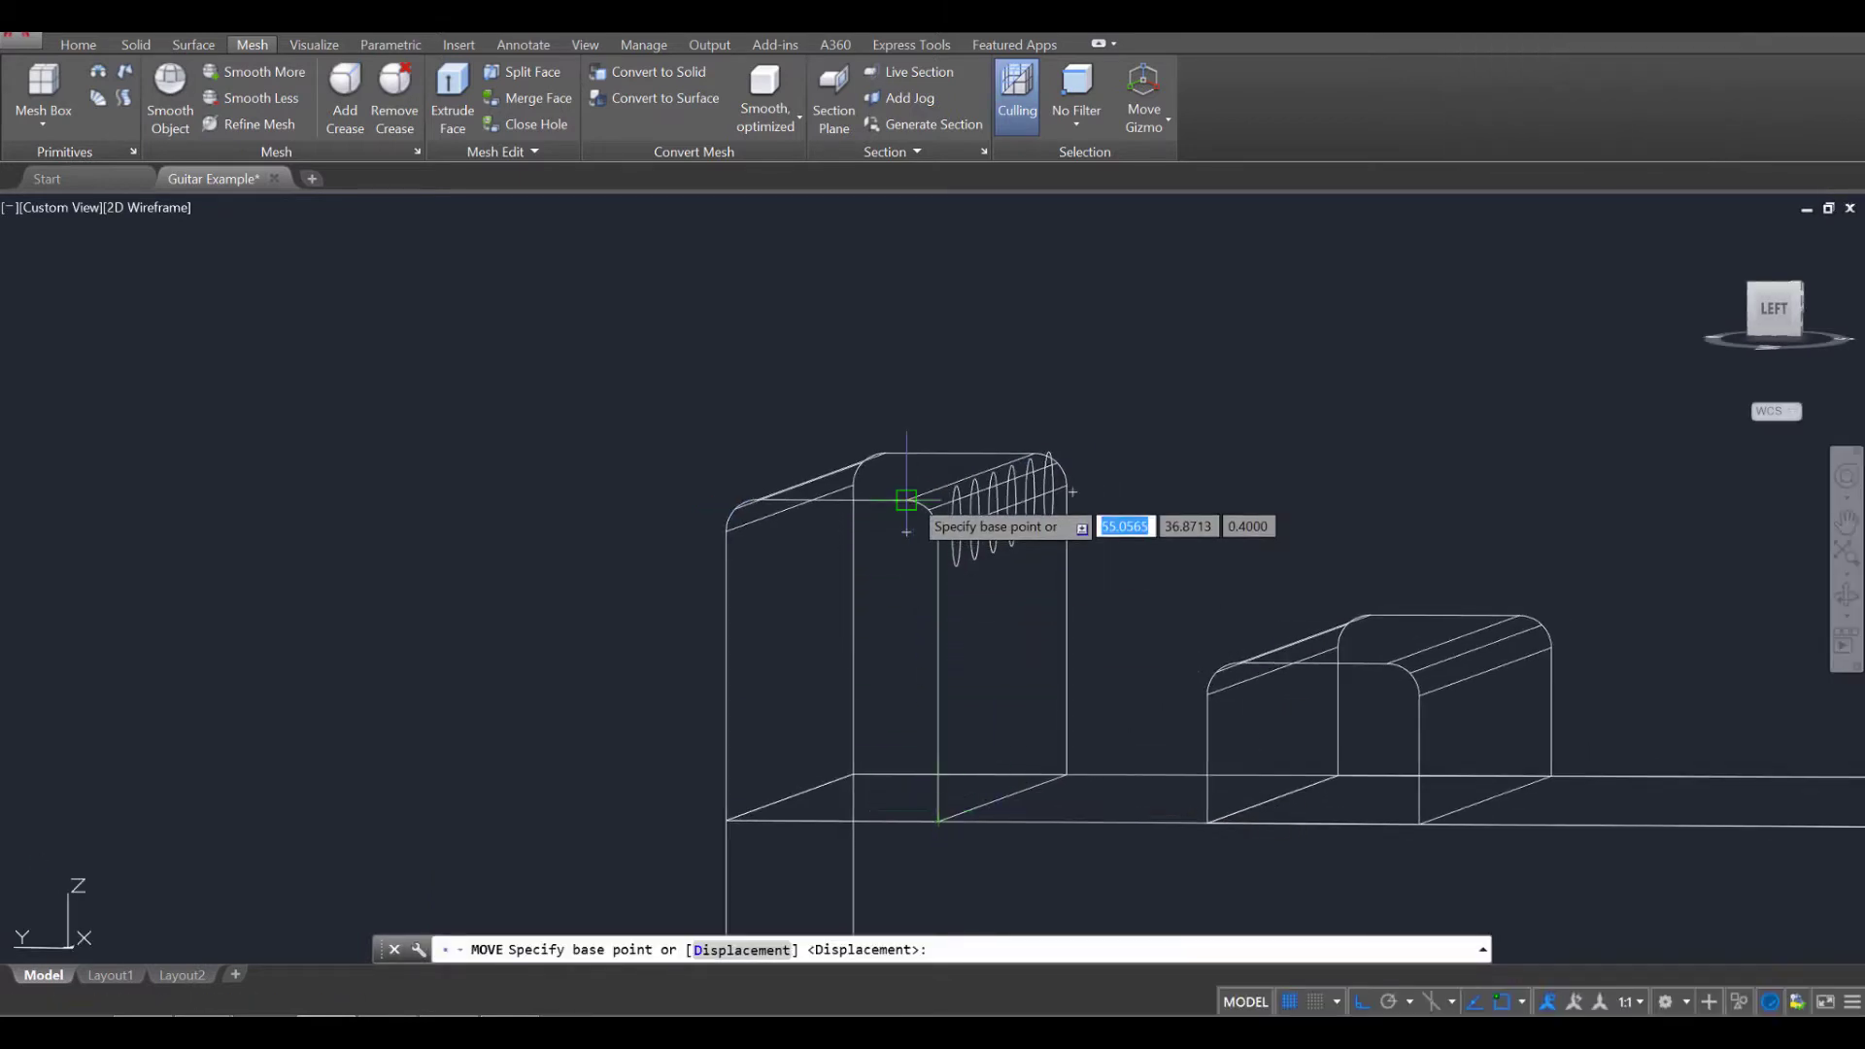
left_click(938, 821)
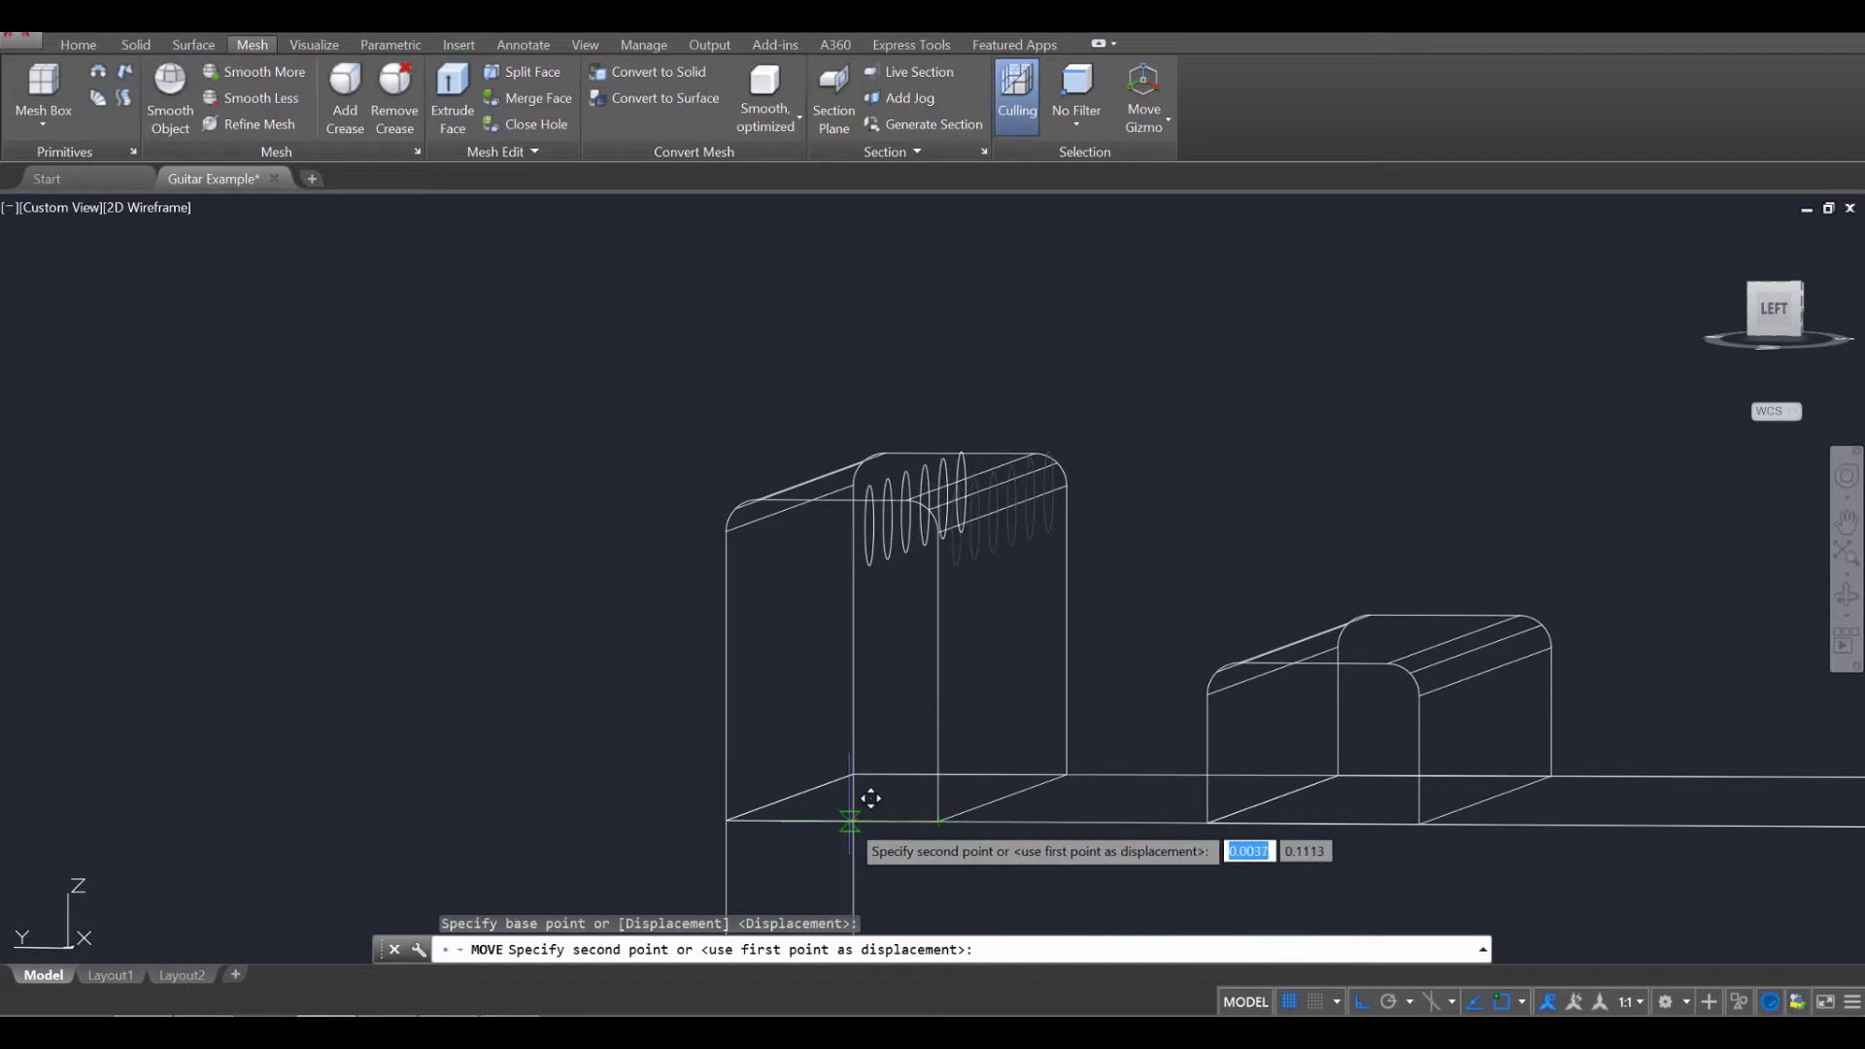
left_click(832, 822)
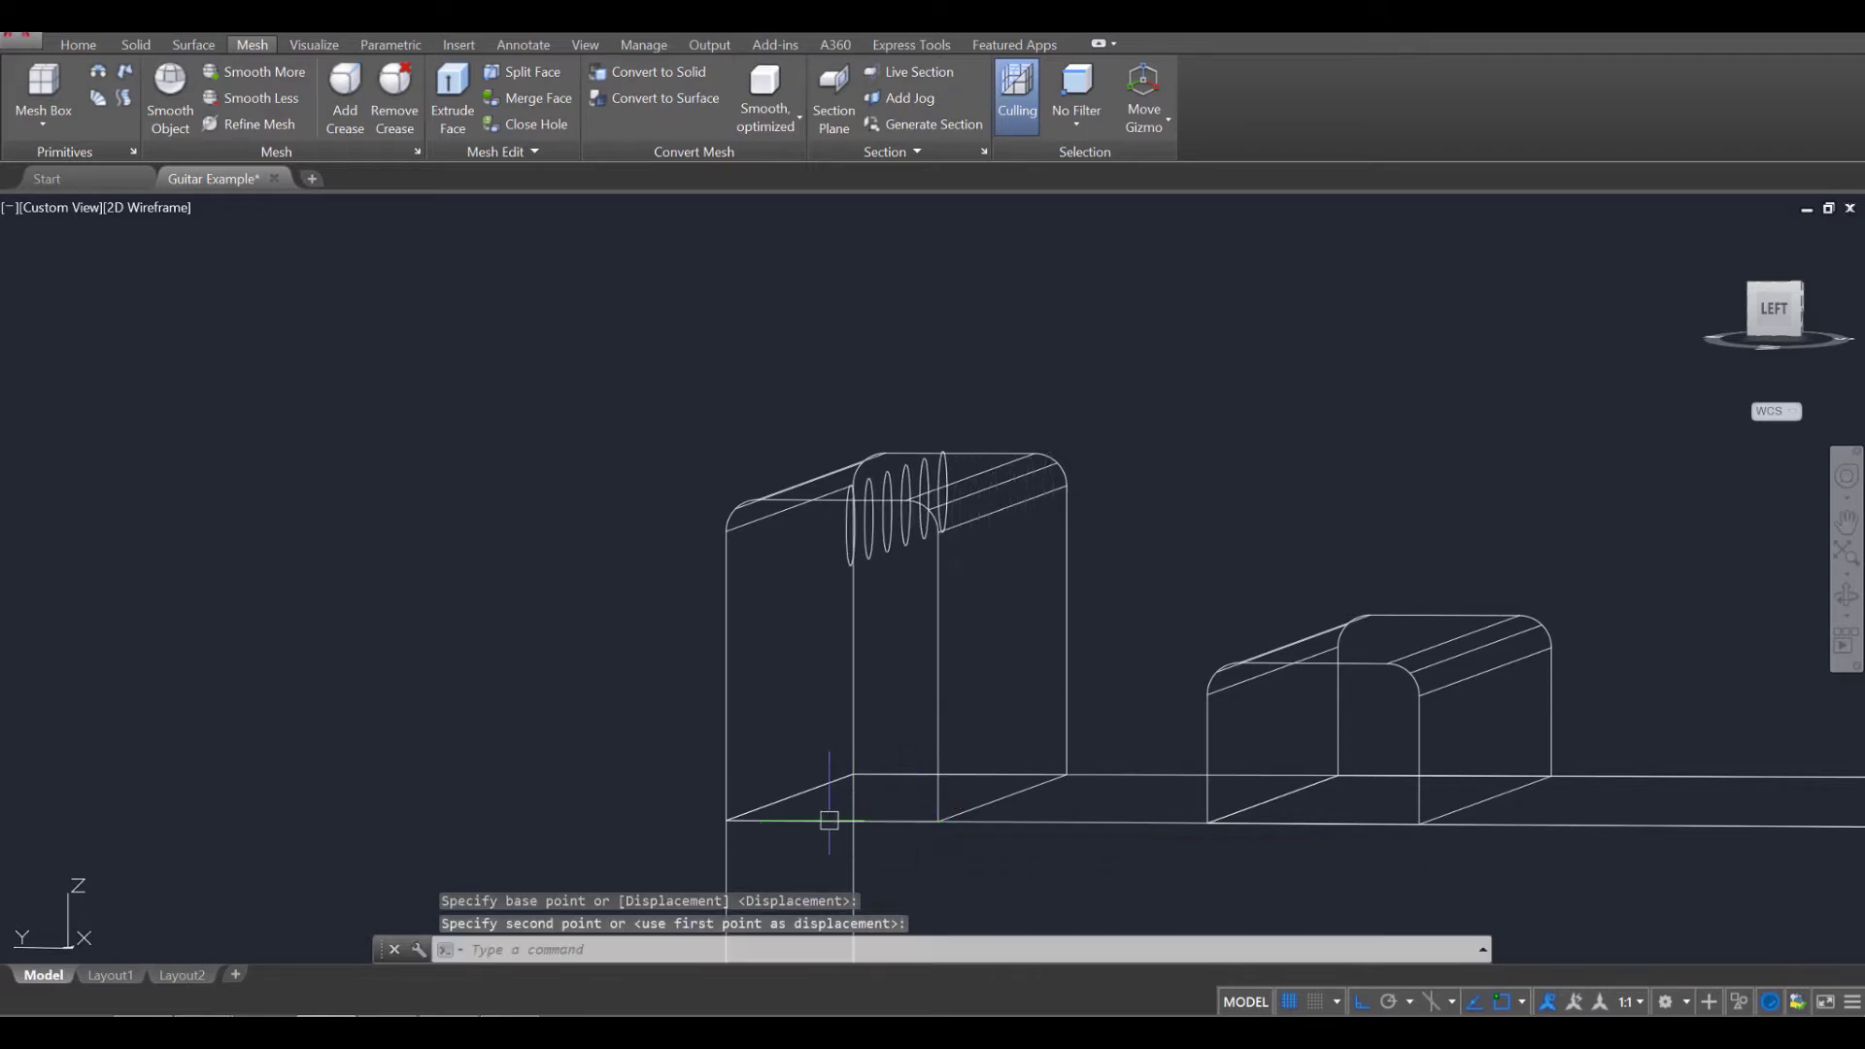
Move the nut's six circles straight up so they rest on the nut's top face.
key("Return")
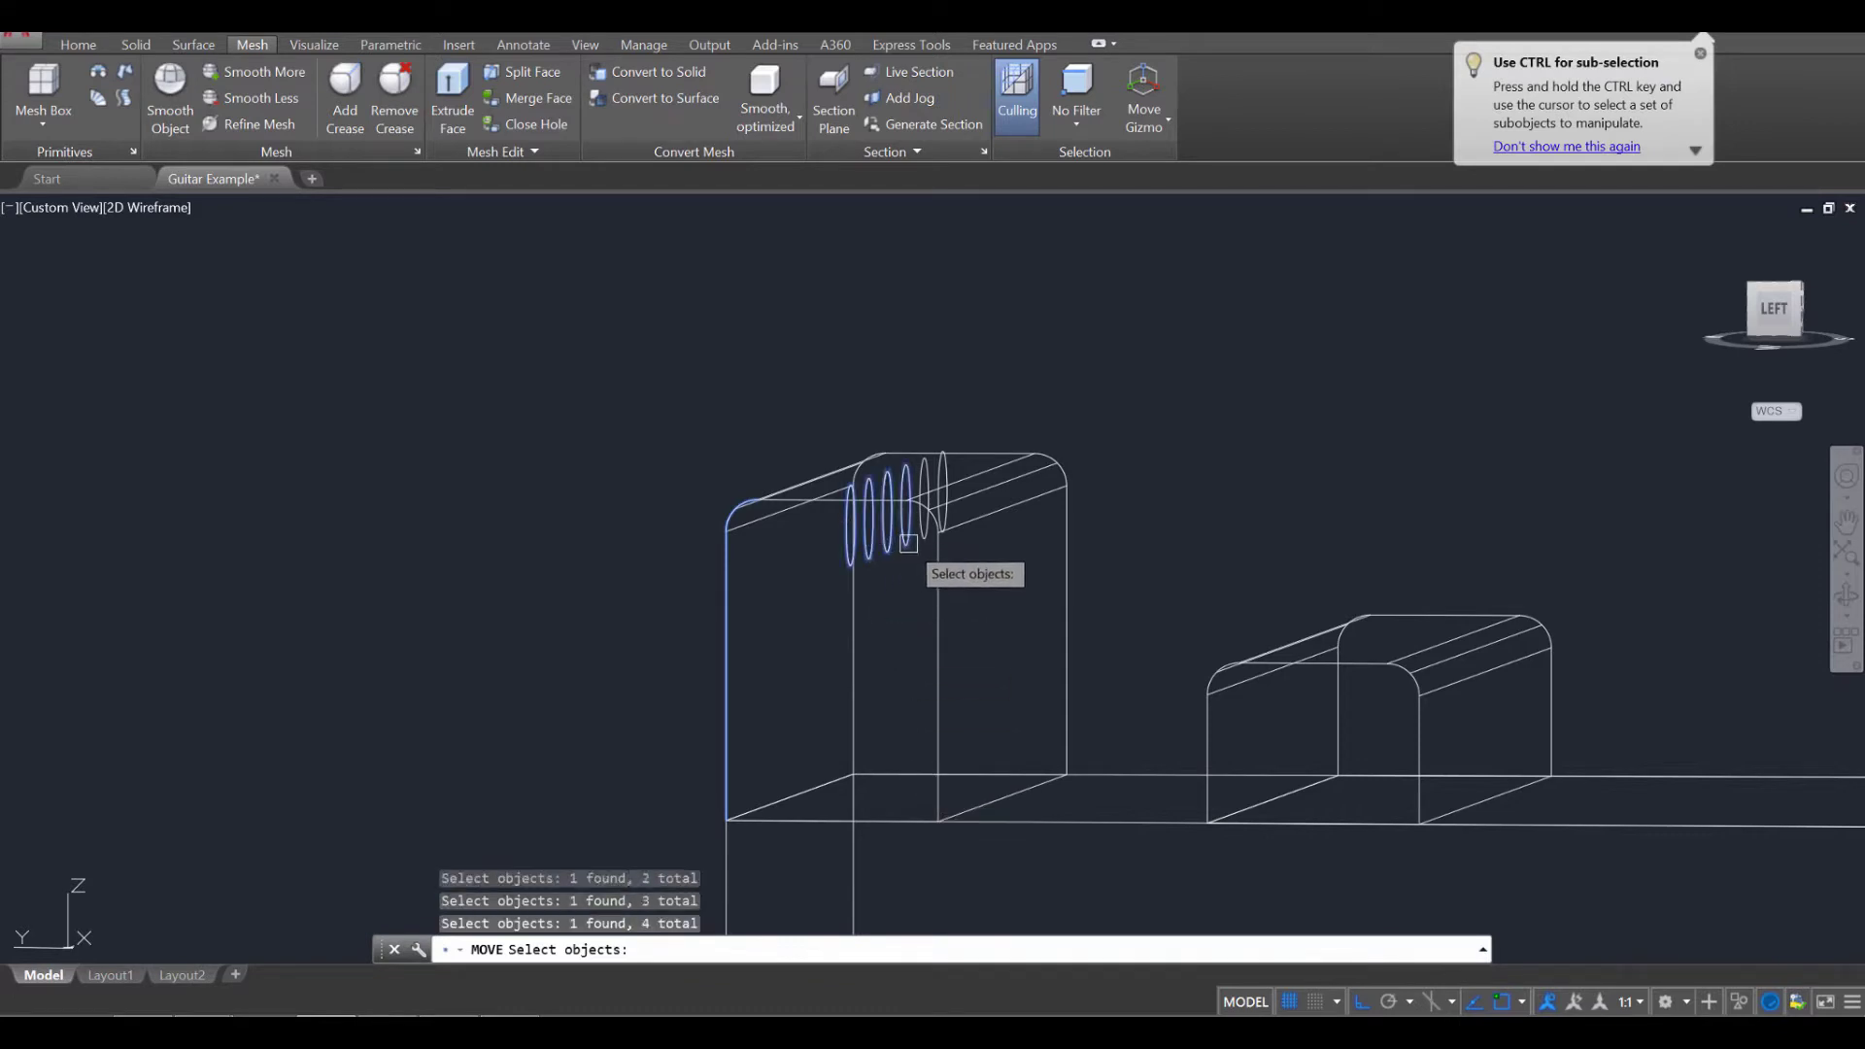
key("Return")
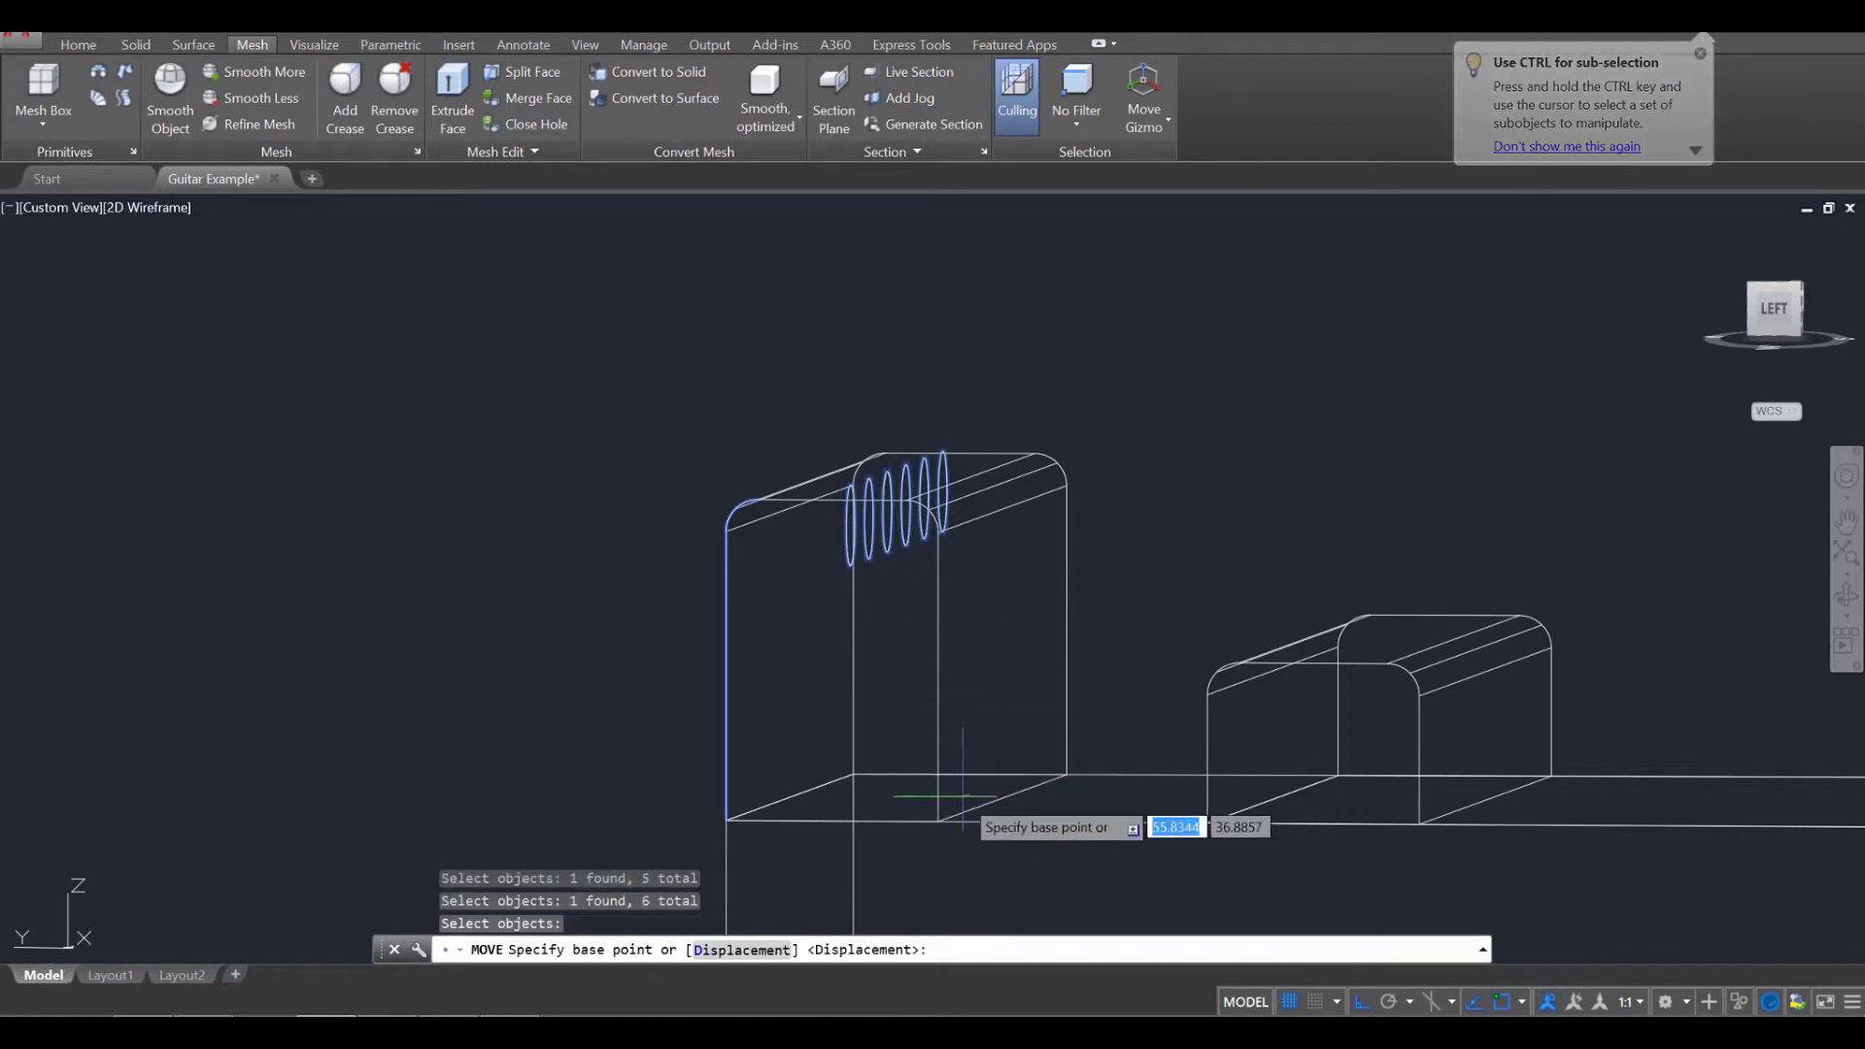
left_click(940, 782)
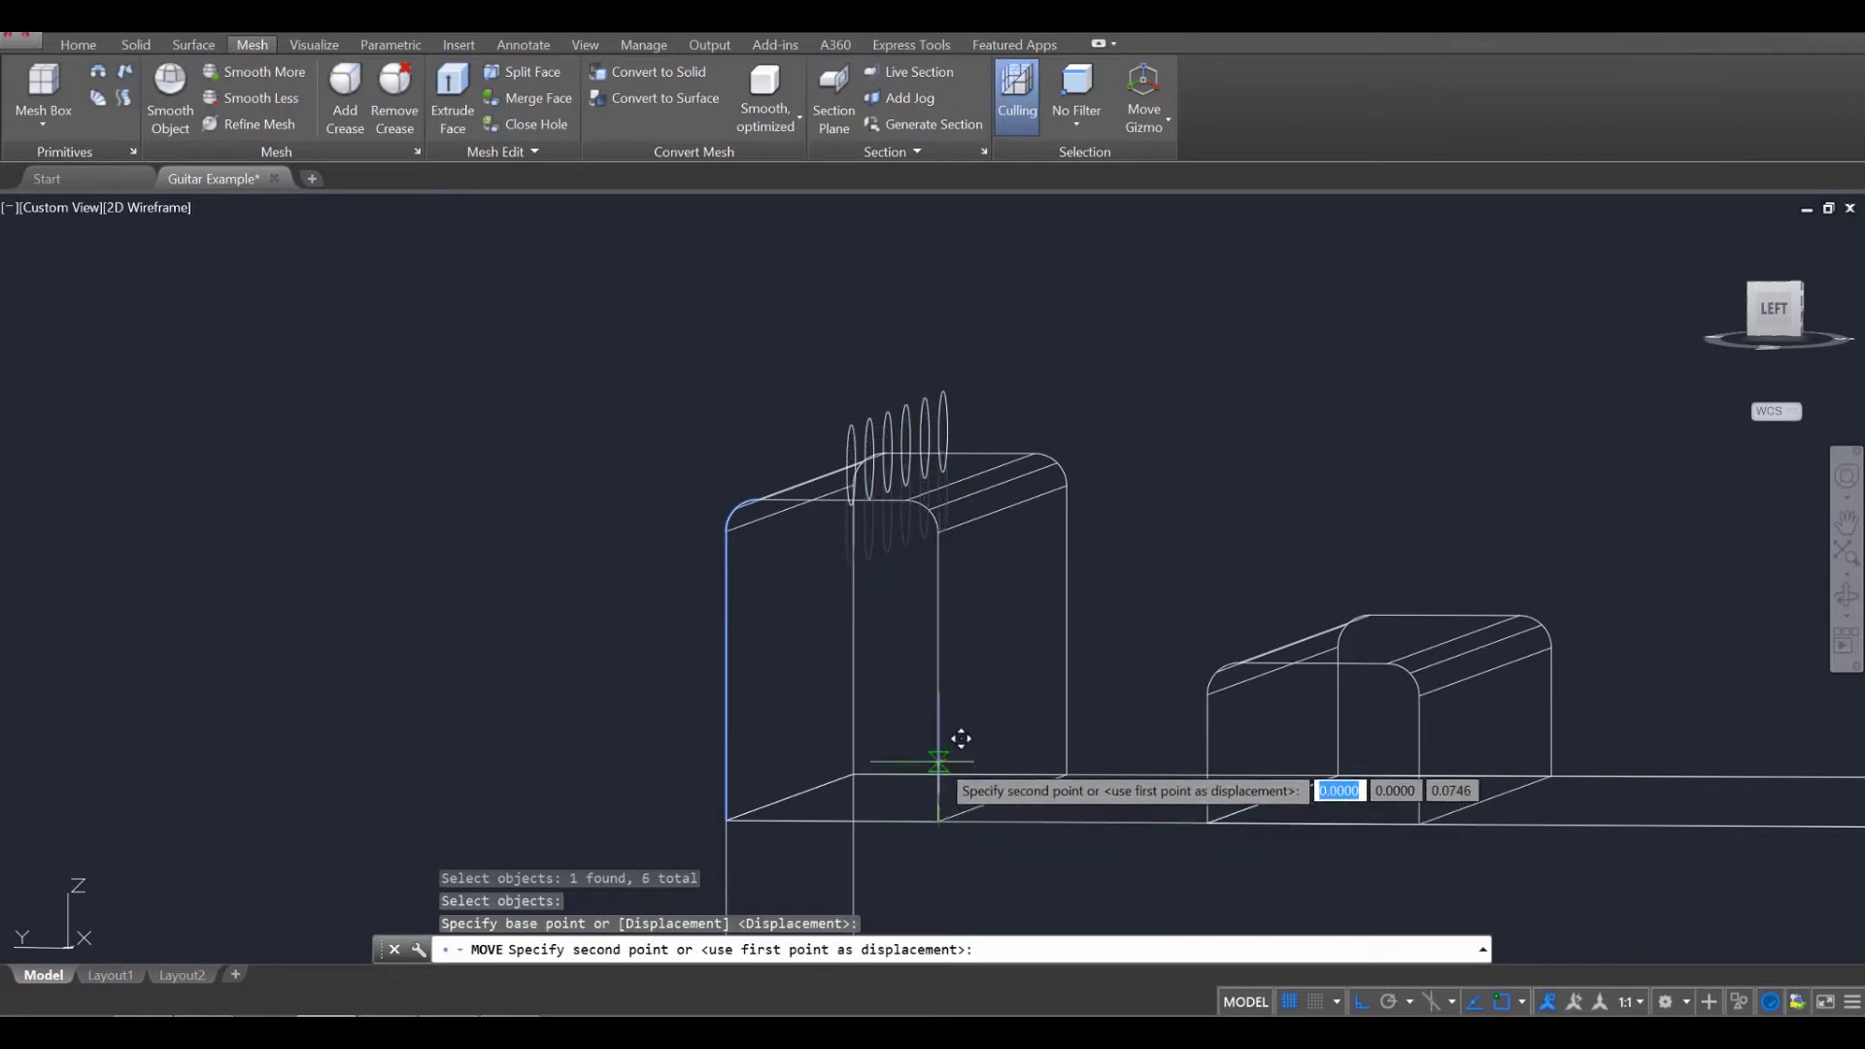
left_click(938, 756)
key("Escape")
key("Escape")
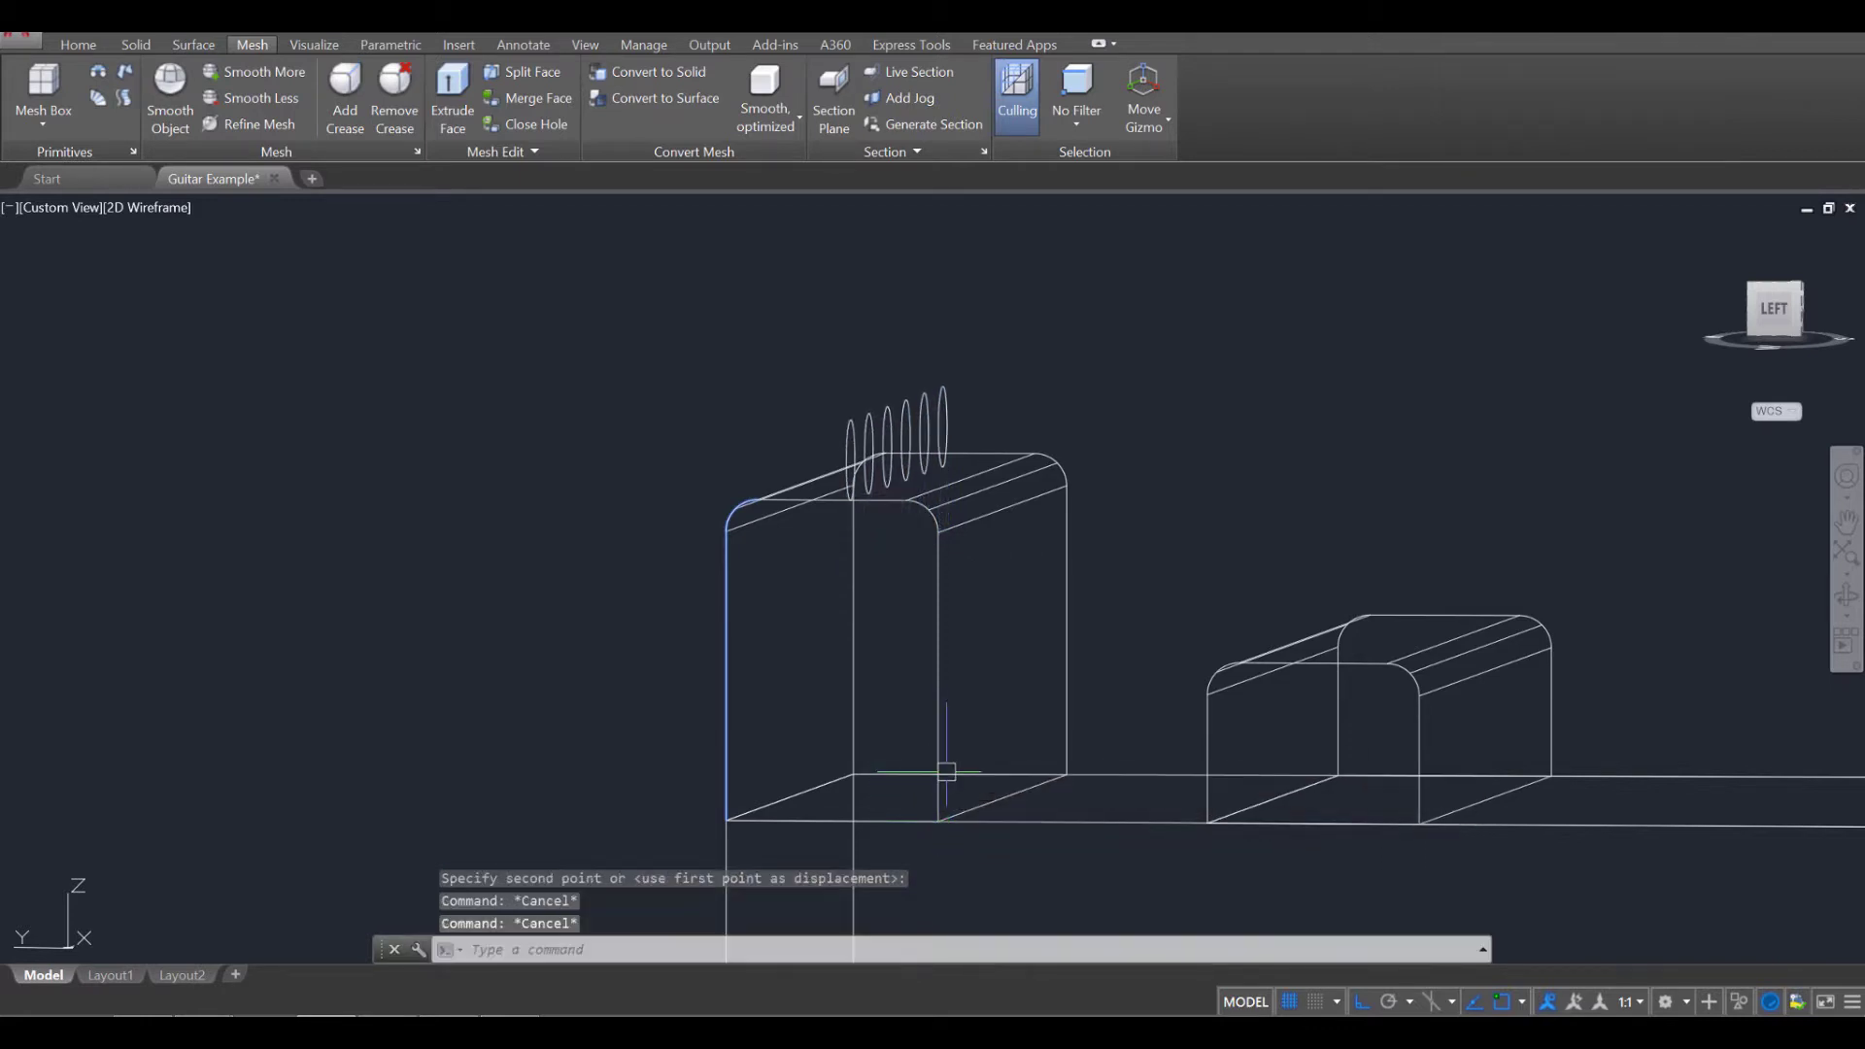
Copy the nut's end circle from its centre to the top centre of the tuning peg nearest the nut.
mouse_move(949, 770)
middle_mouse_down("shift")
mouse_move(969, 712)
mouse_move(992, 727)
middle_mouse_up("shift")
scroll(1000, 749, "down", 10)
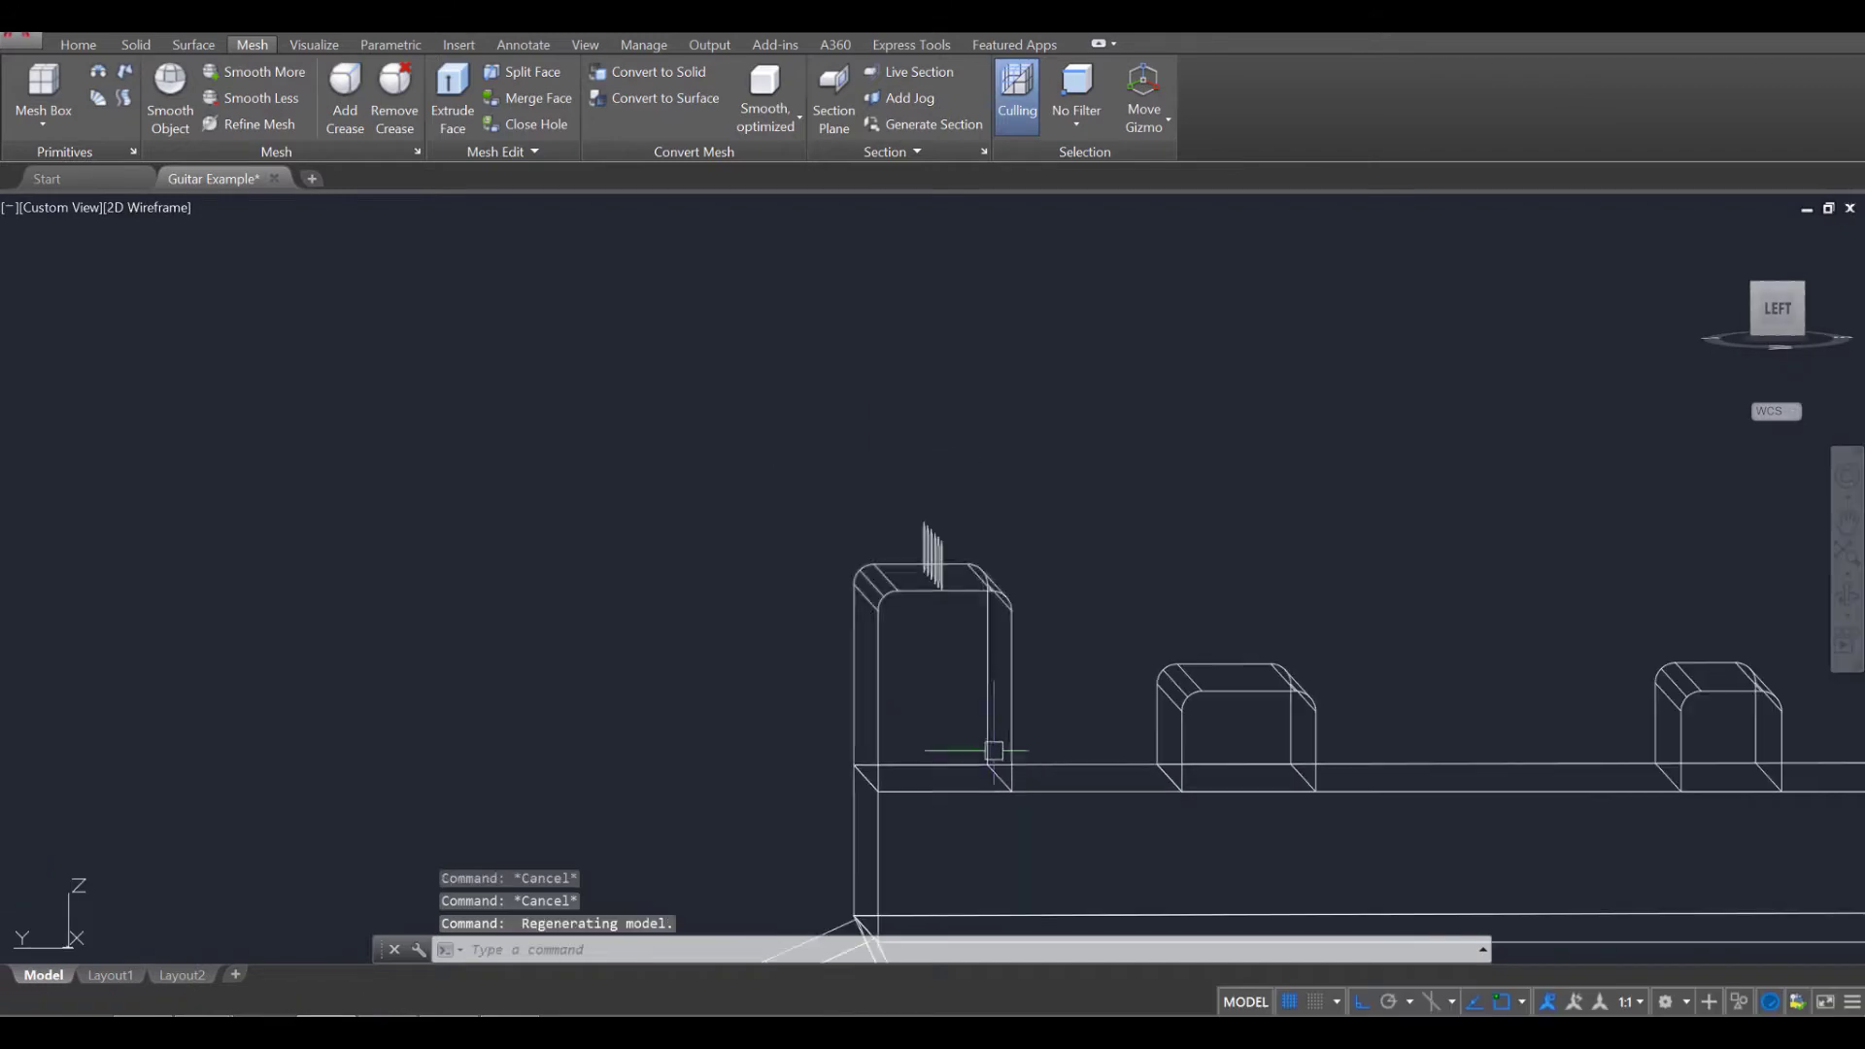
middle_click_drag(1508, 858, 942, 761, "shift")
scroll(1001, 748, "up", 8)
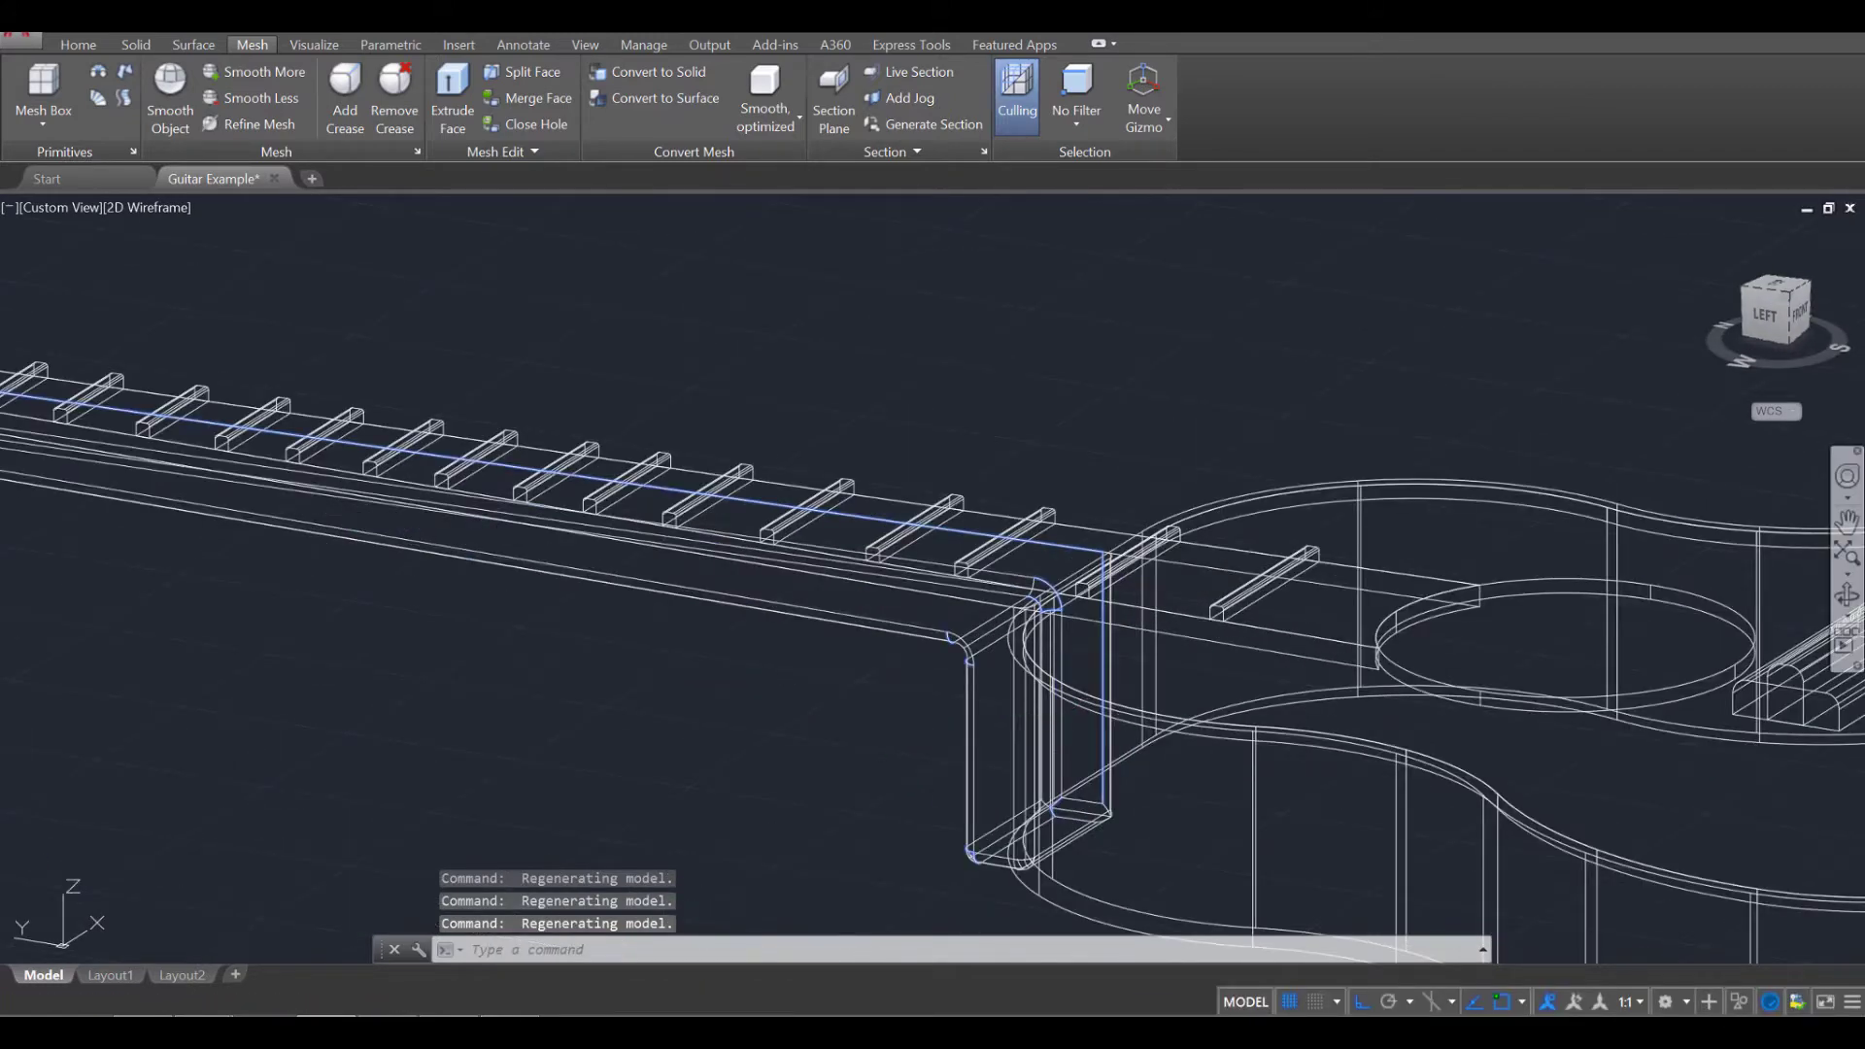
scroll(470, 418, "down", 3)
middle_click_drag(403, 427, 1102, 573)
scroll(1010, 636, "up", 4)
middle_click_drag(1082, 578, 1225, 601)
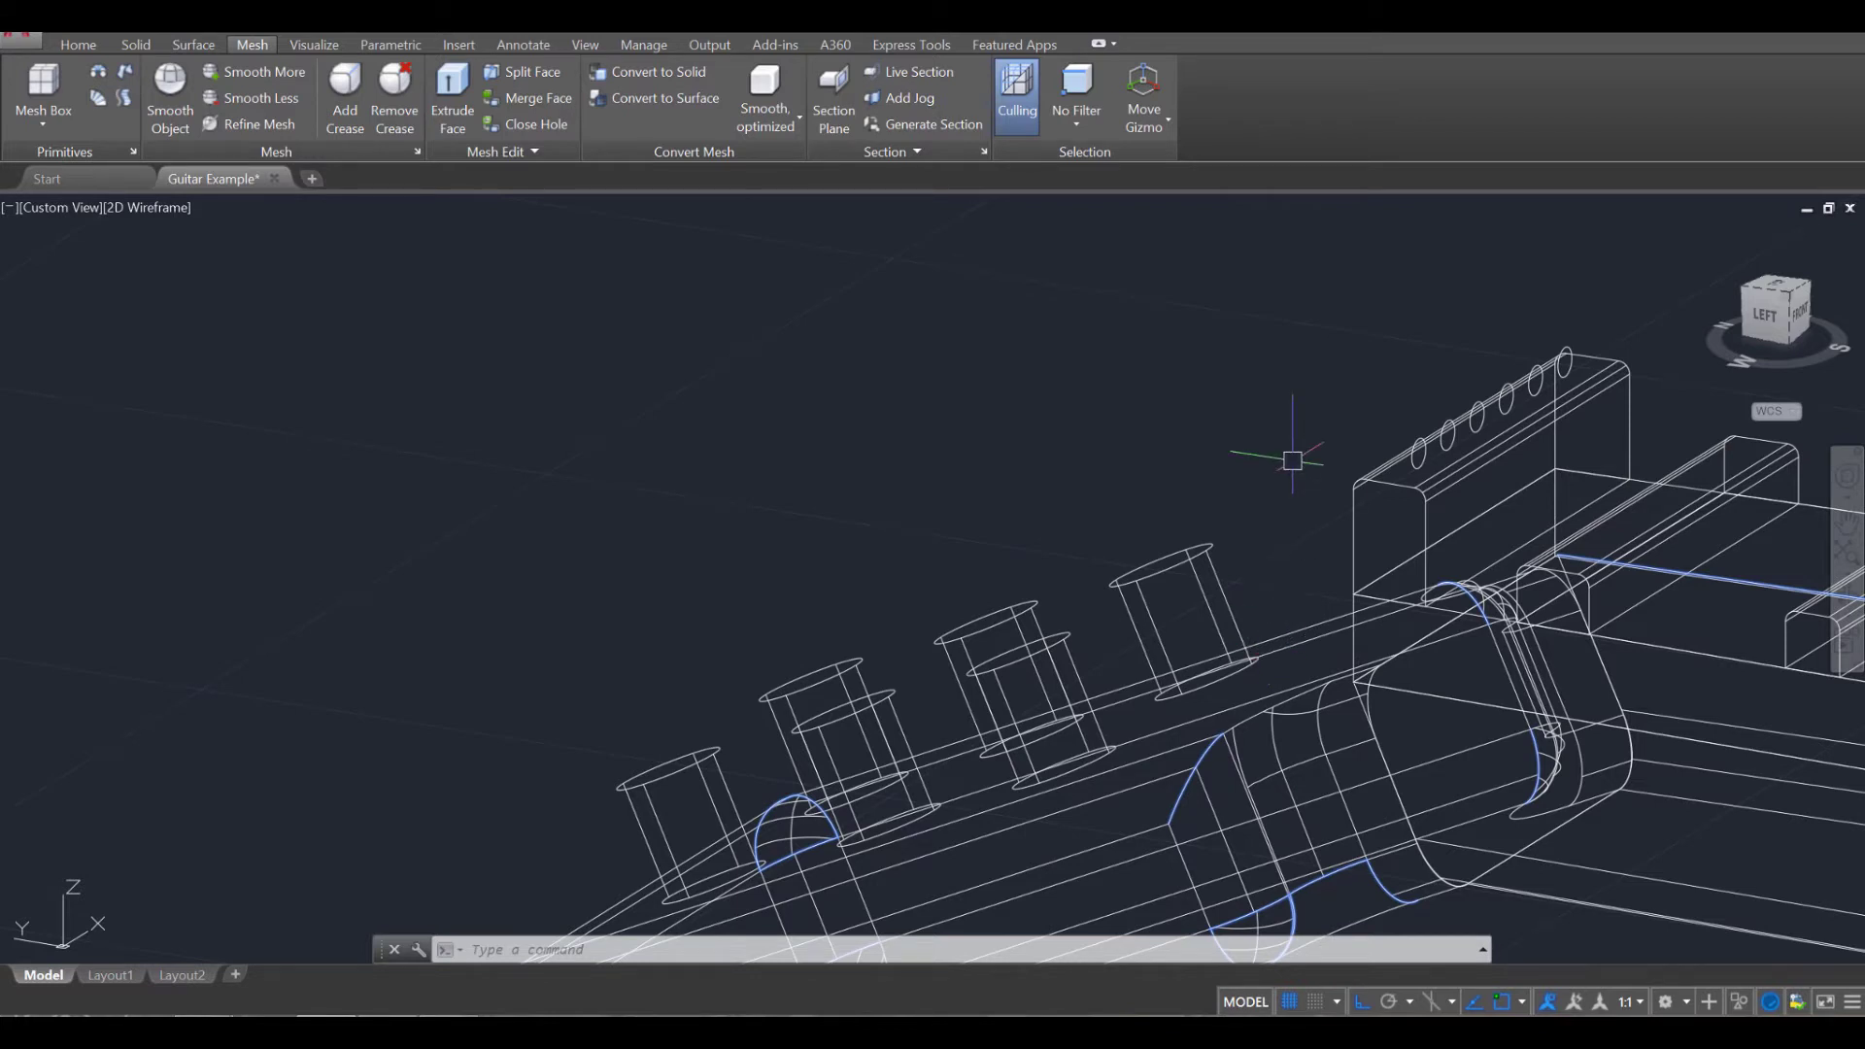
key("Return")
scroll(1380, 467, "up", 2)
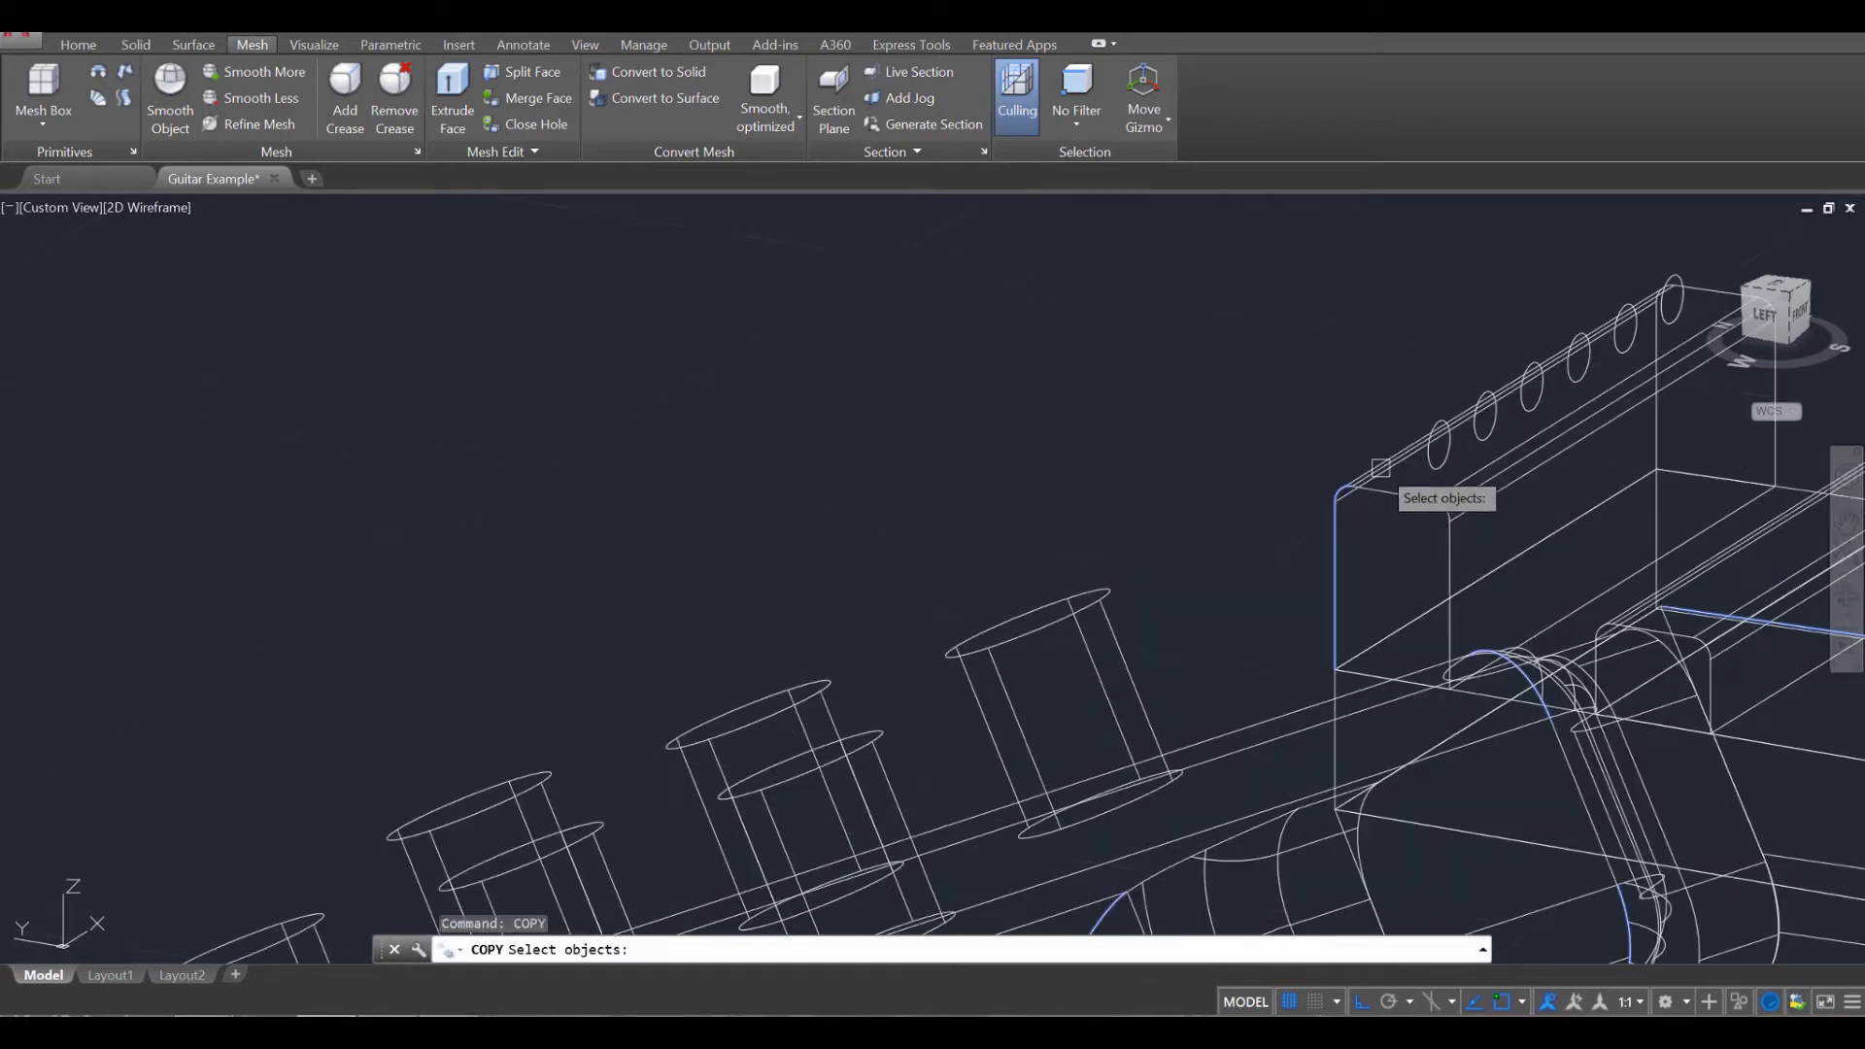
key("Return")
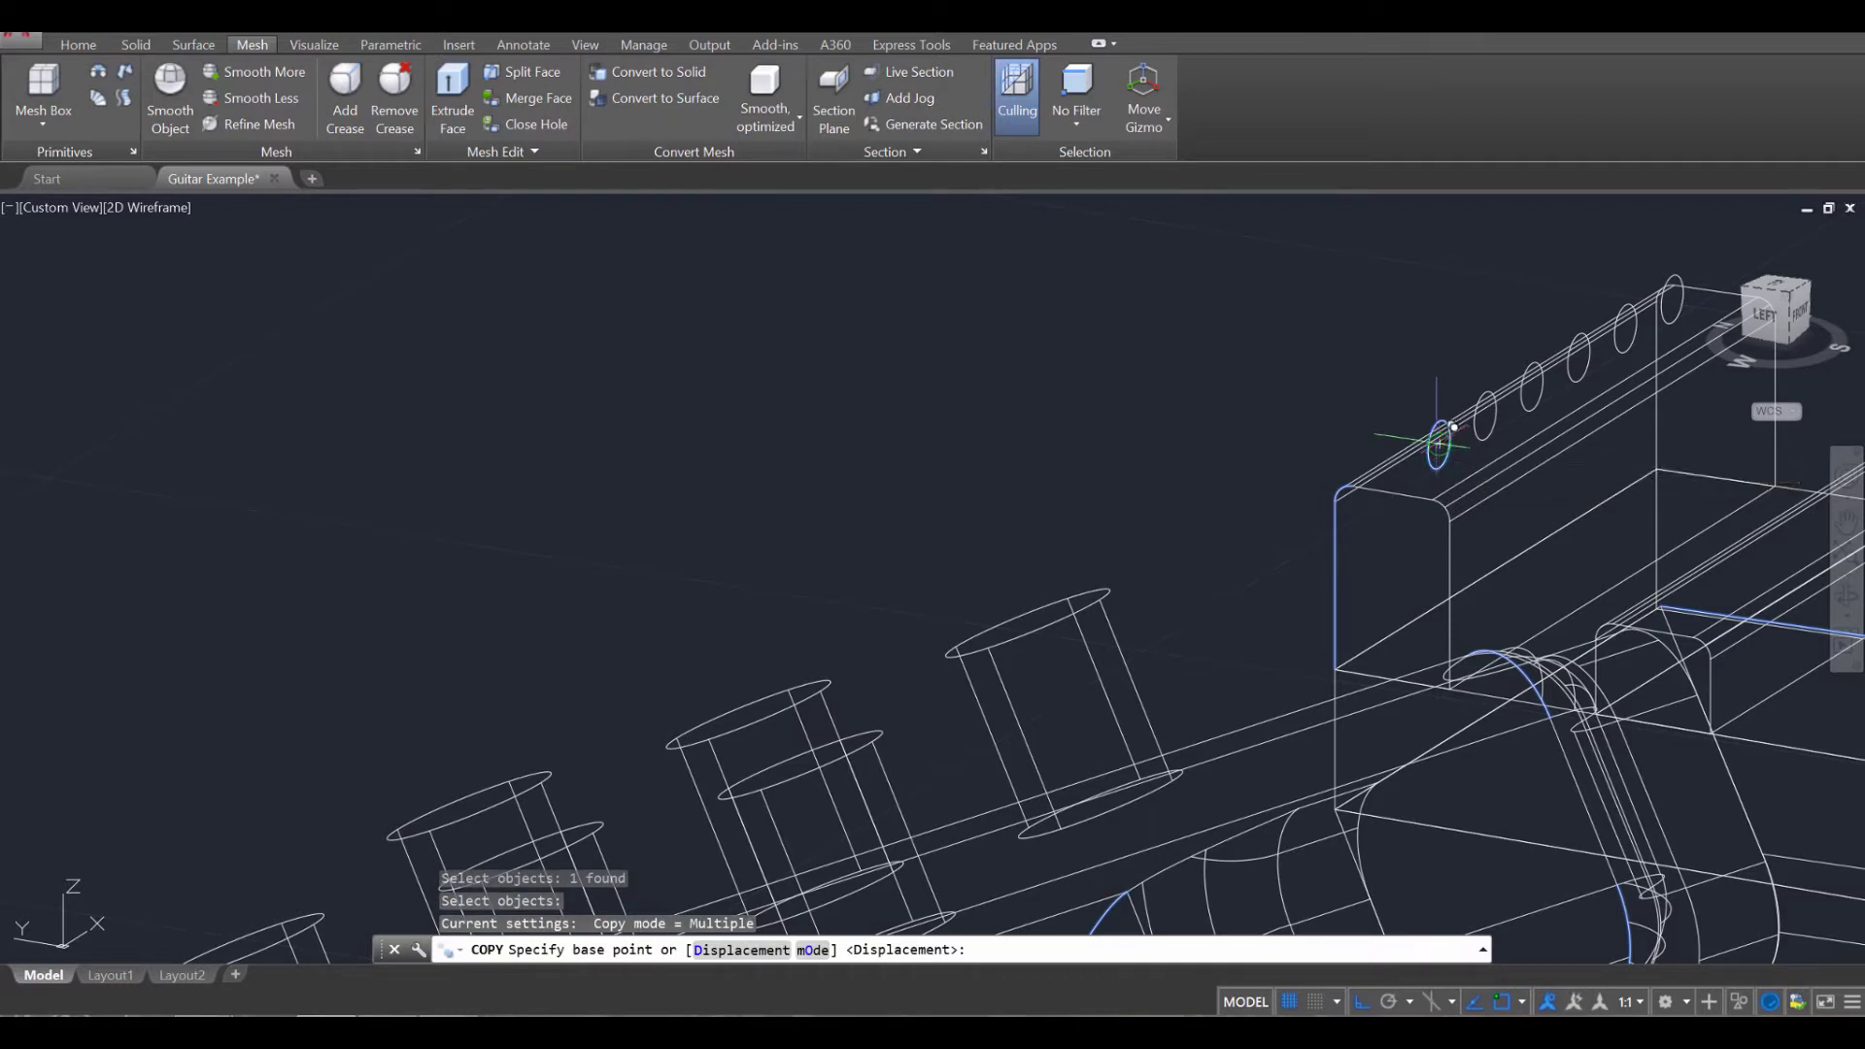
left_click(1455, 428)
middle_click_drag(1254, 560, 1308, 415)
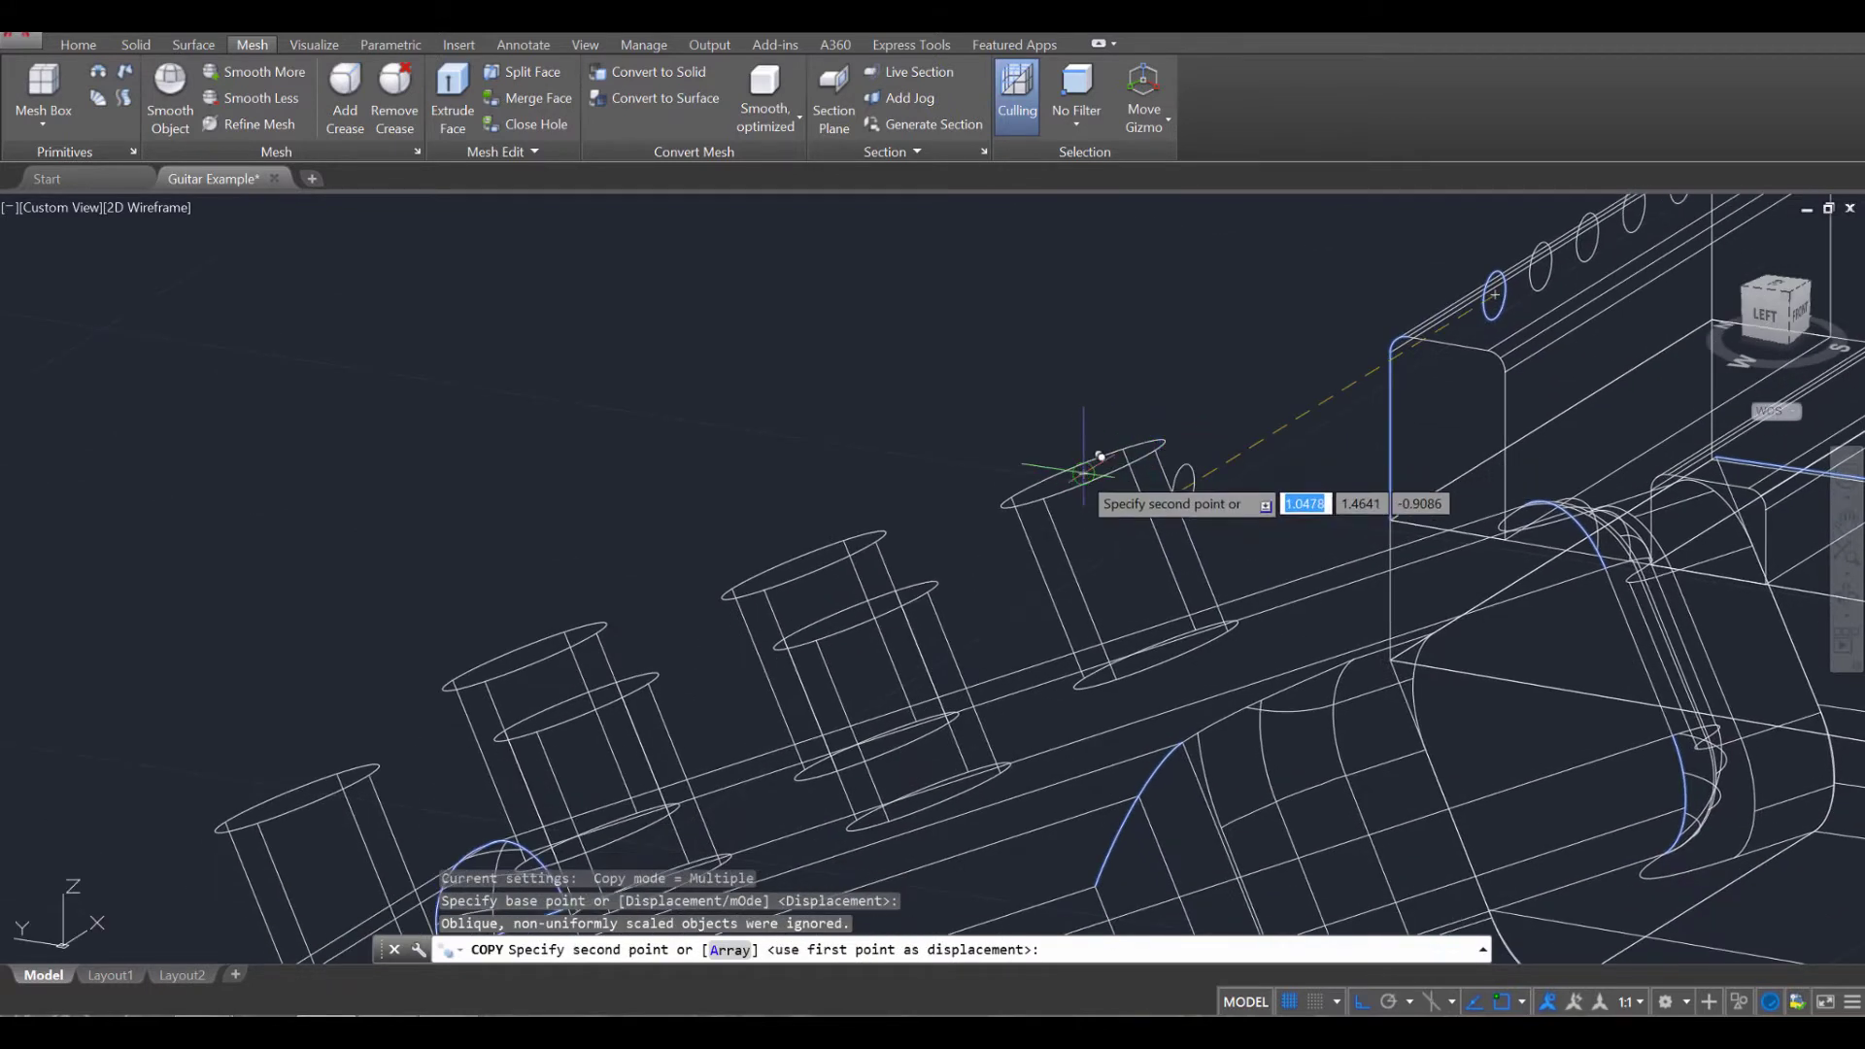
left_click(1083, 473)
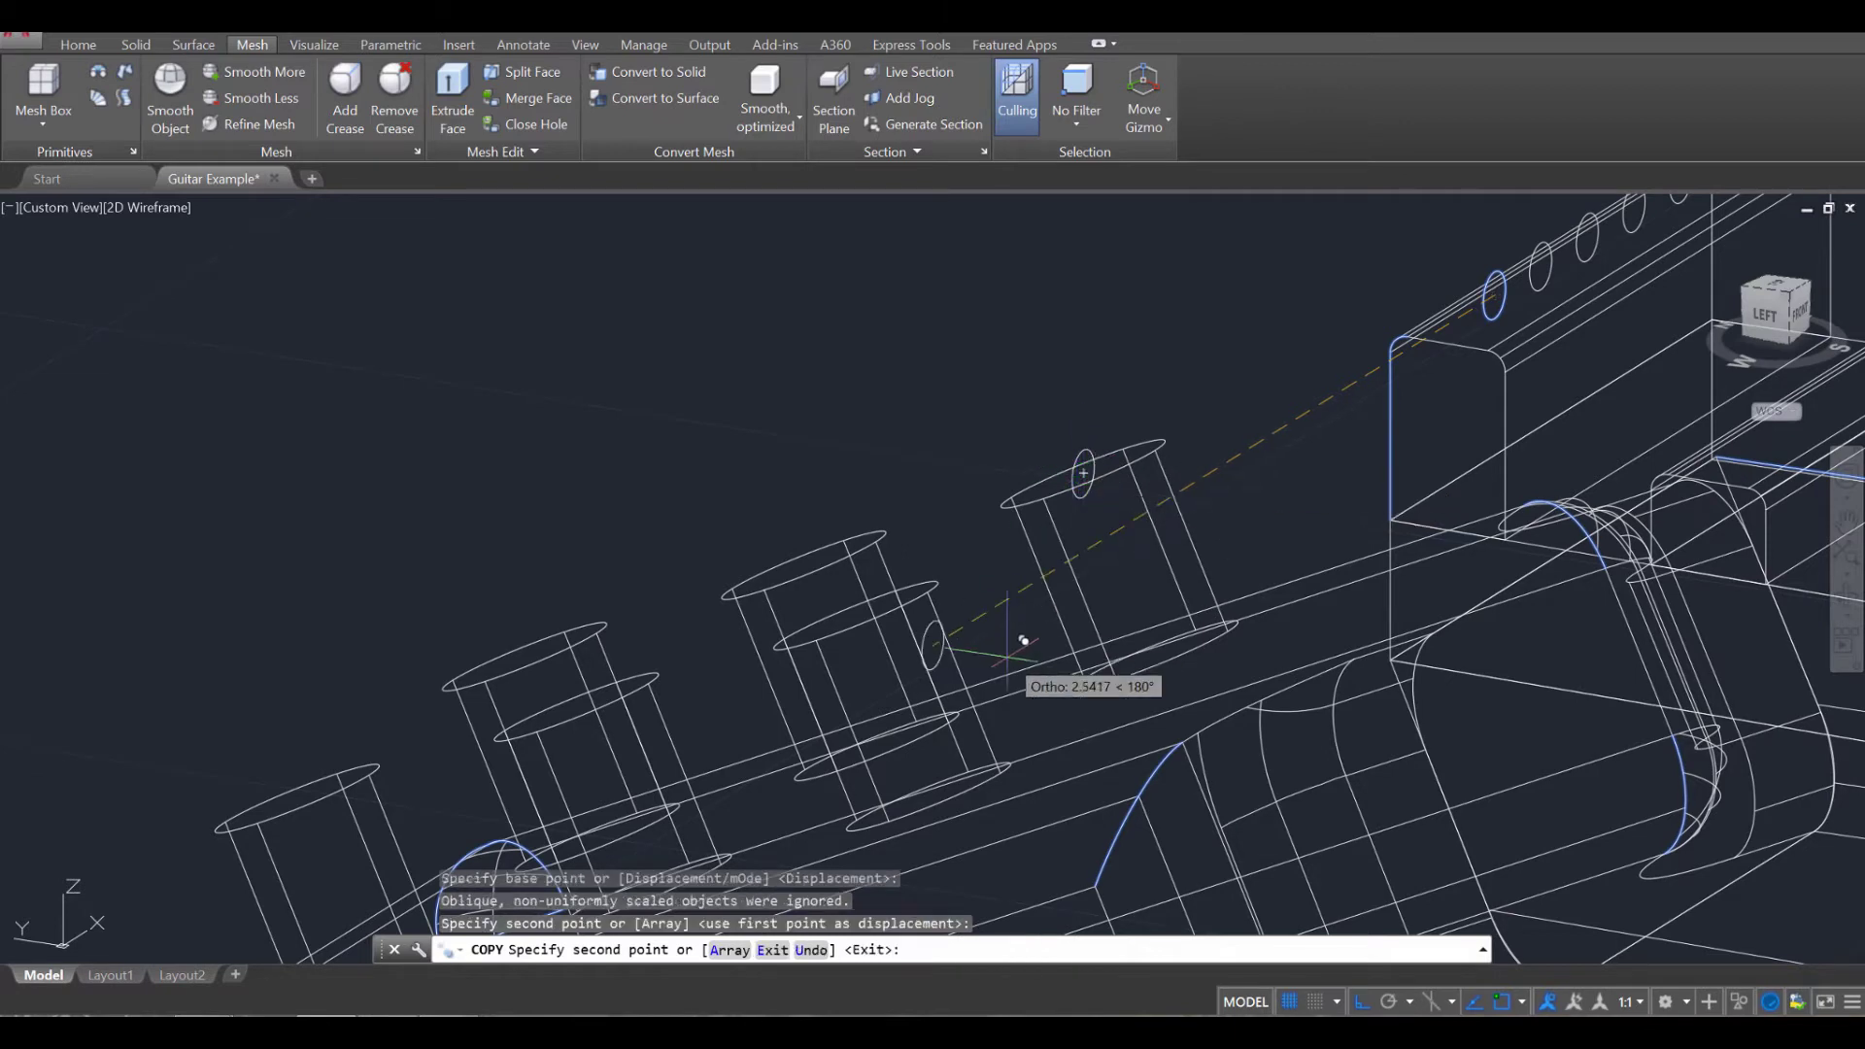
Place further copies of the circle at the top centres of the other five tuning pegs.
left_click(856, 614)
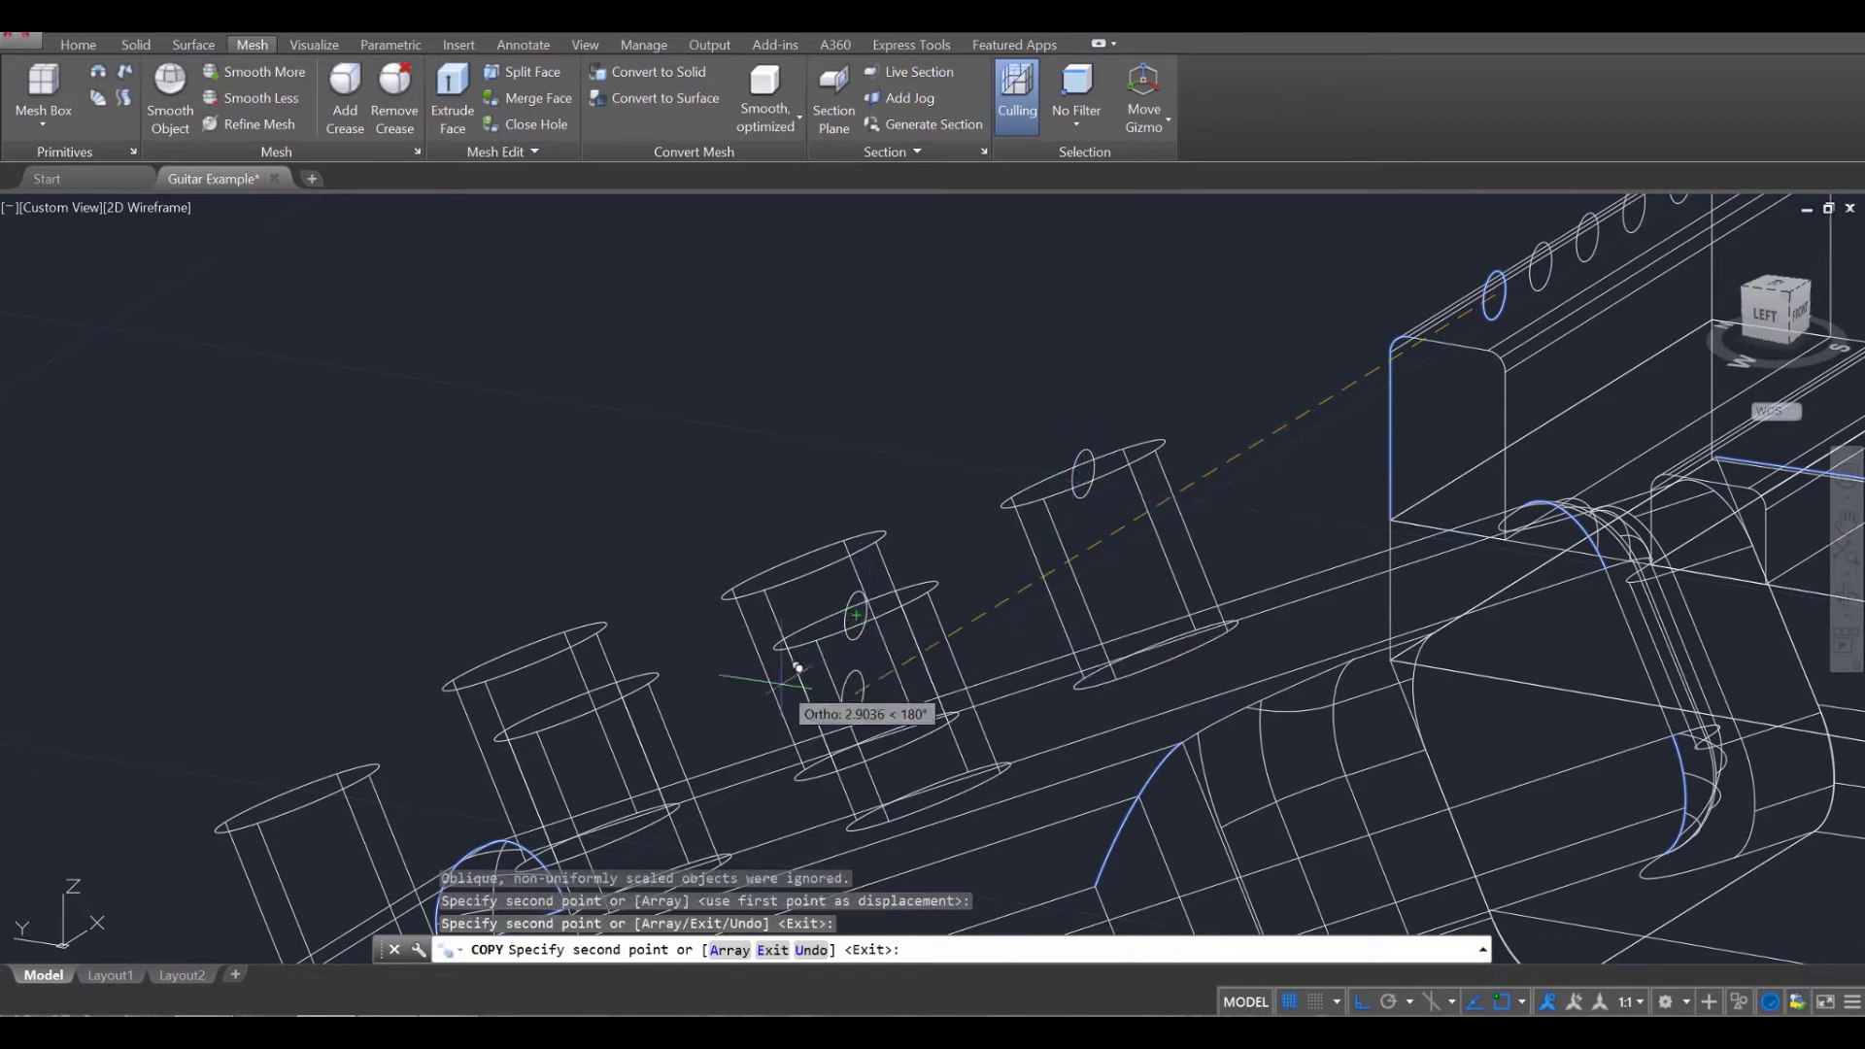
left_click(580, 705)
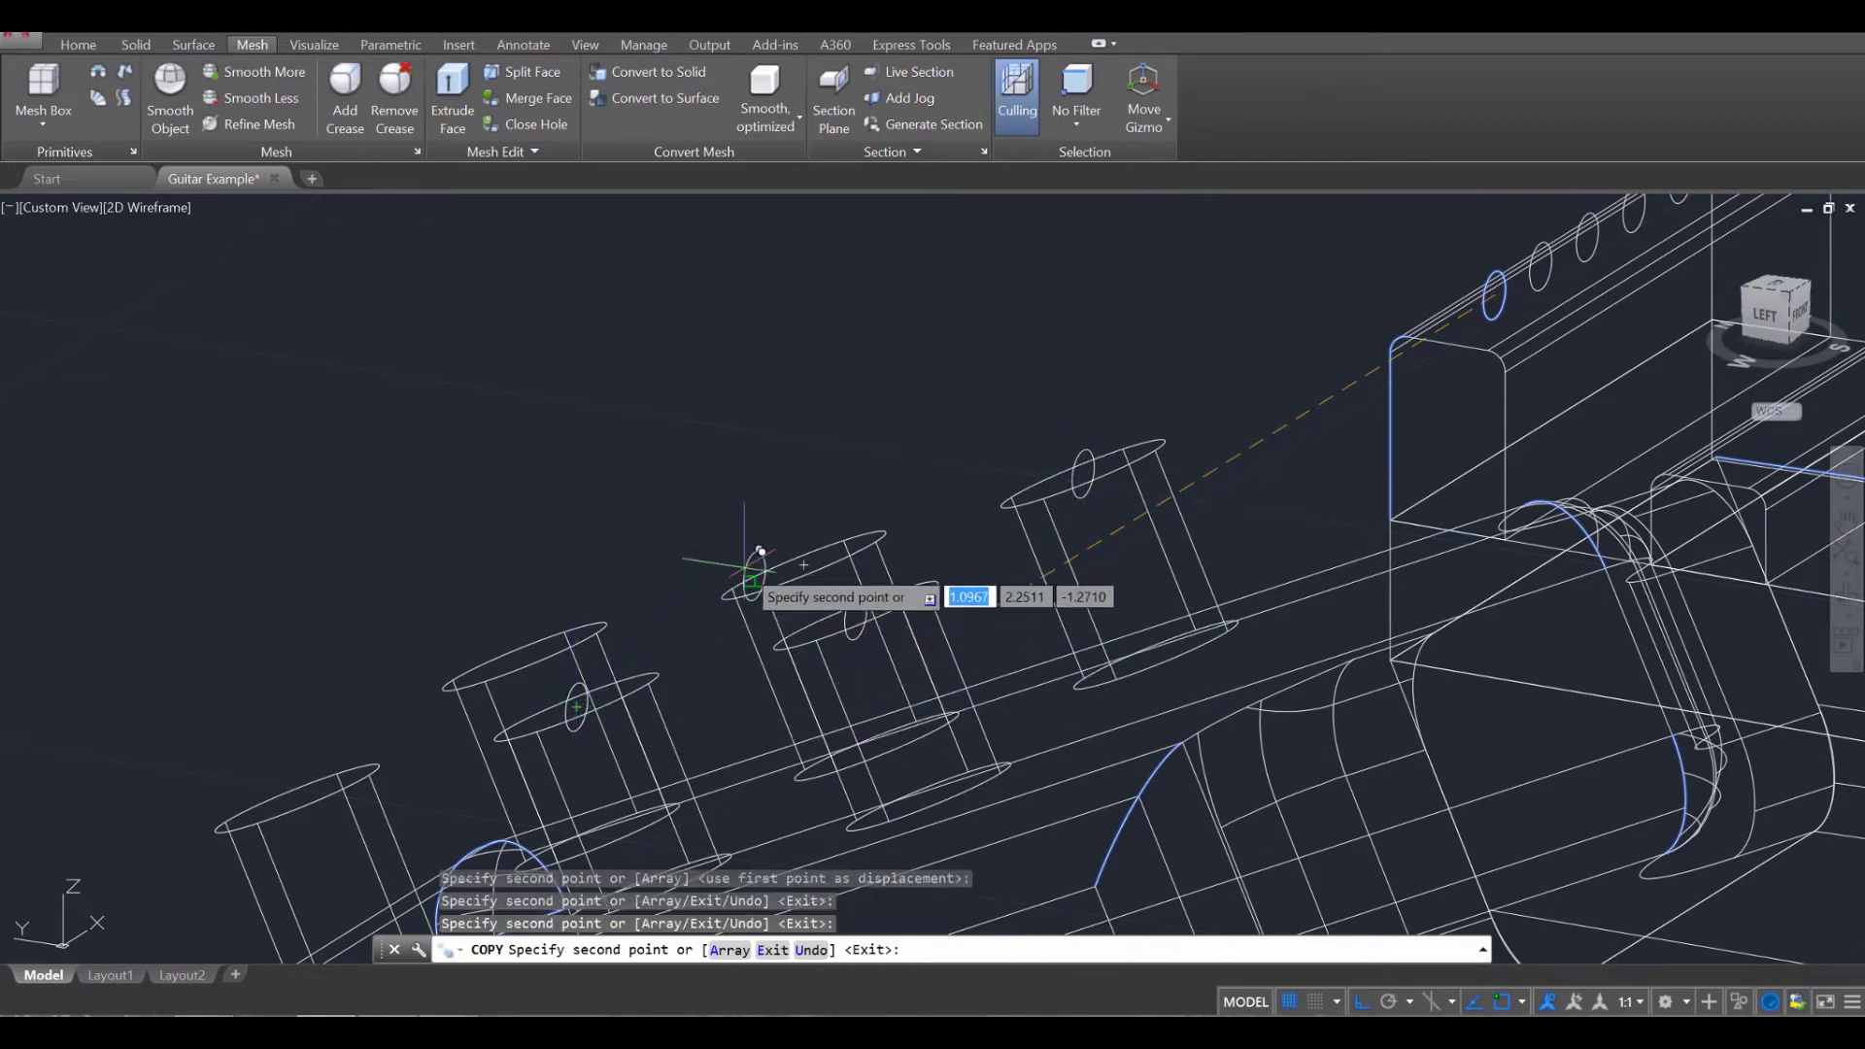
left_click(803, 563)
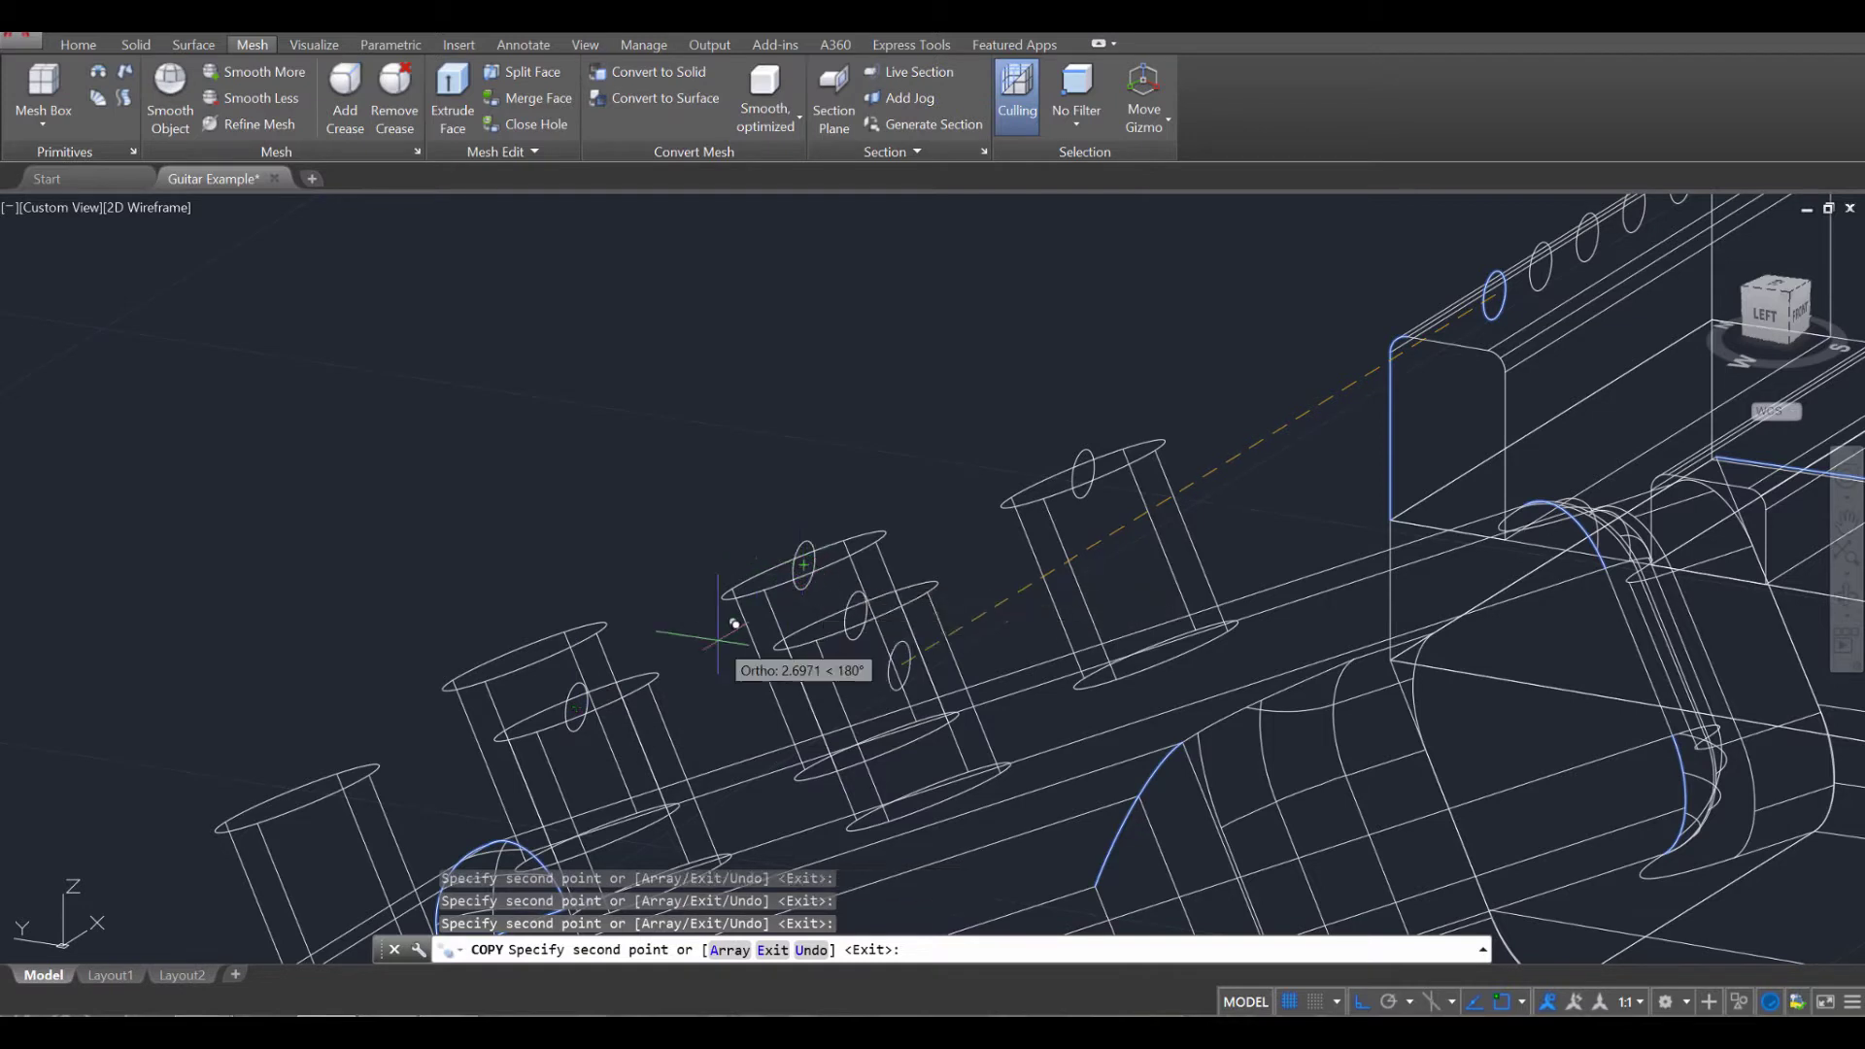
left_click(526, 656)
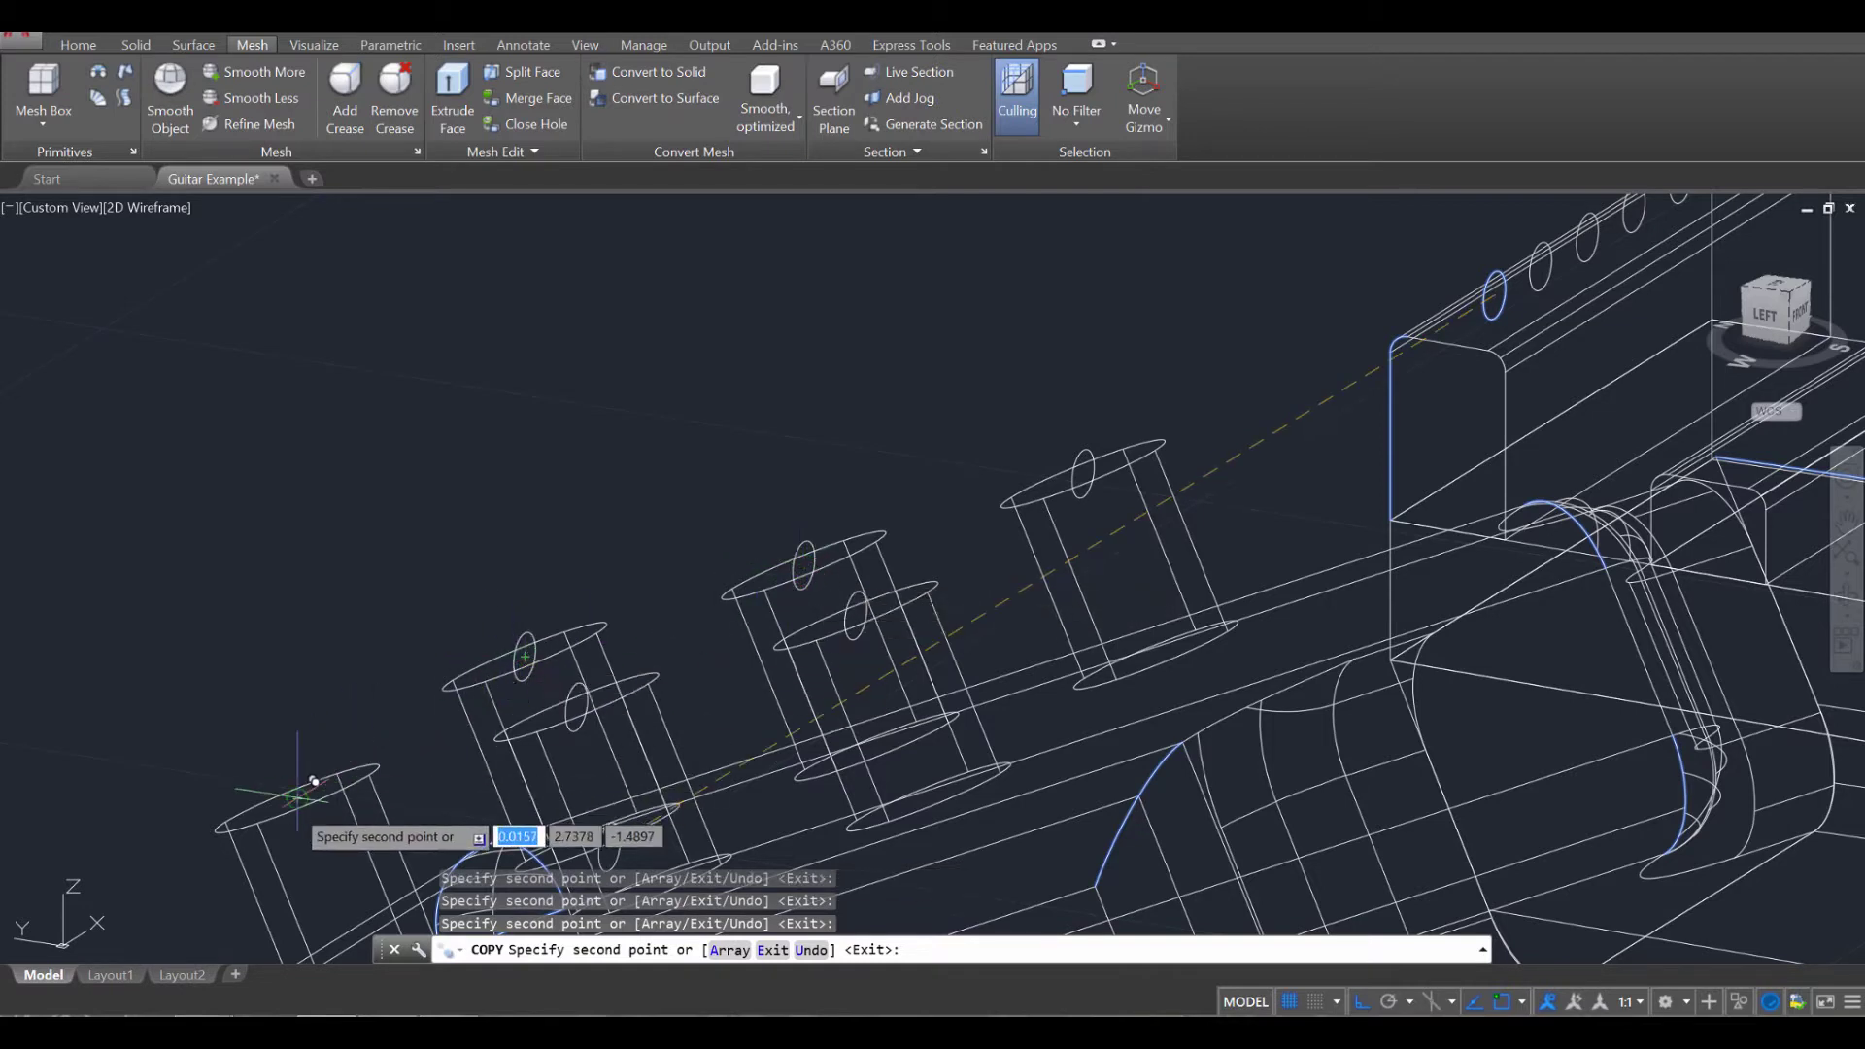
left_click(297, 798)
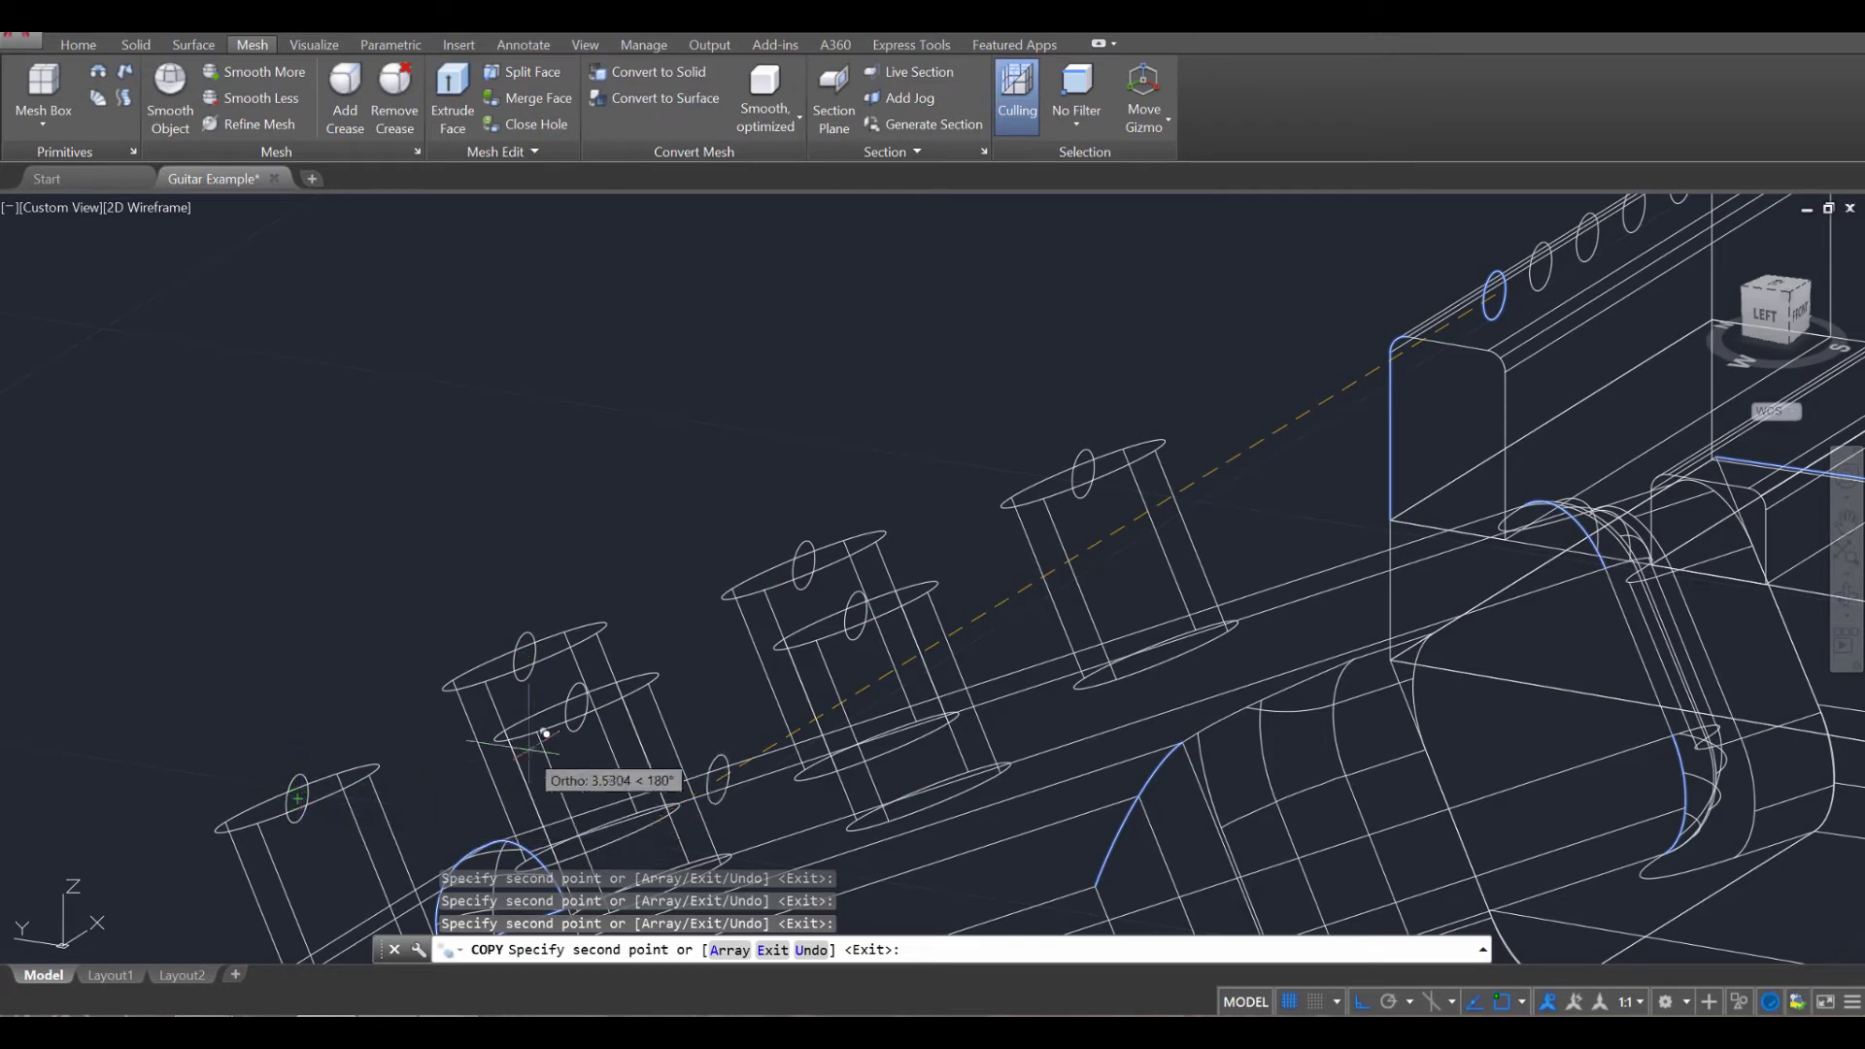
middle_click_drag(547, 737, 852, 628)
middle_click_drag(1053, 660, 1116, 732)
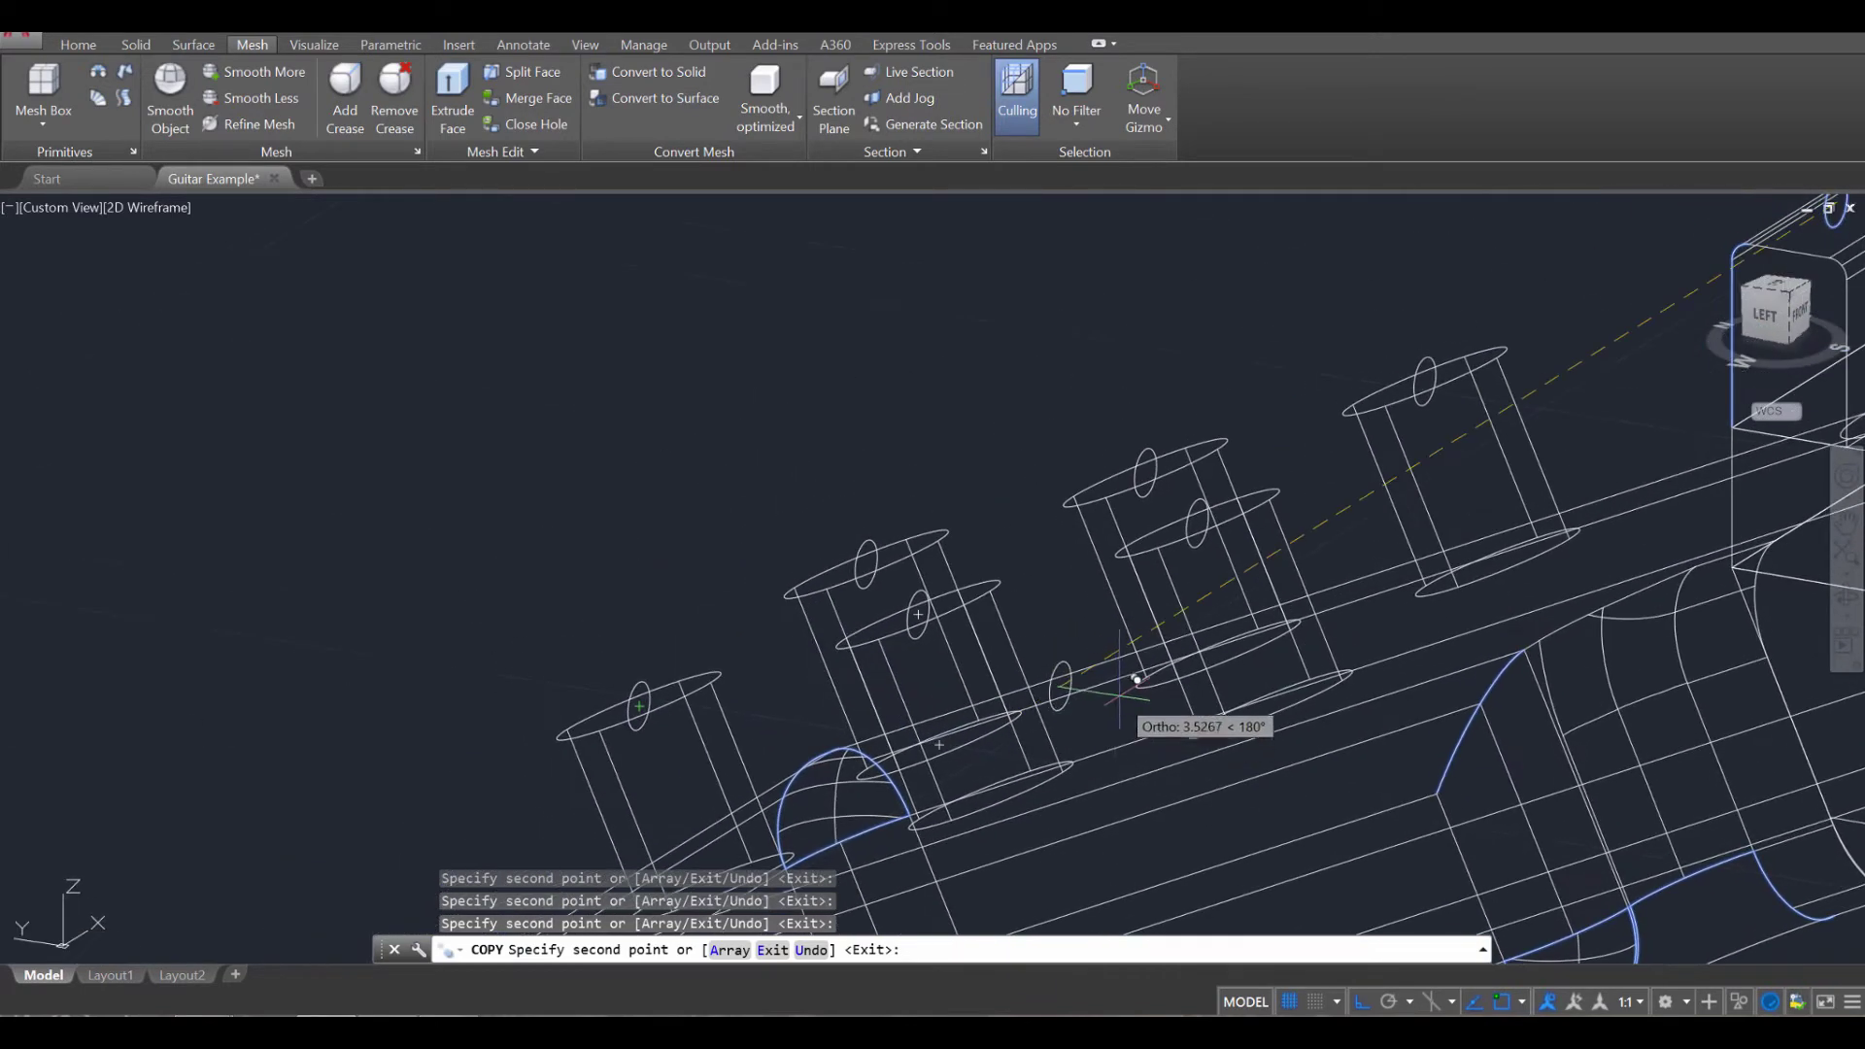
key("Escape")
key("Escape")
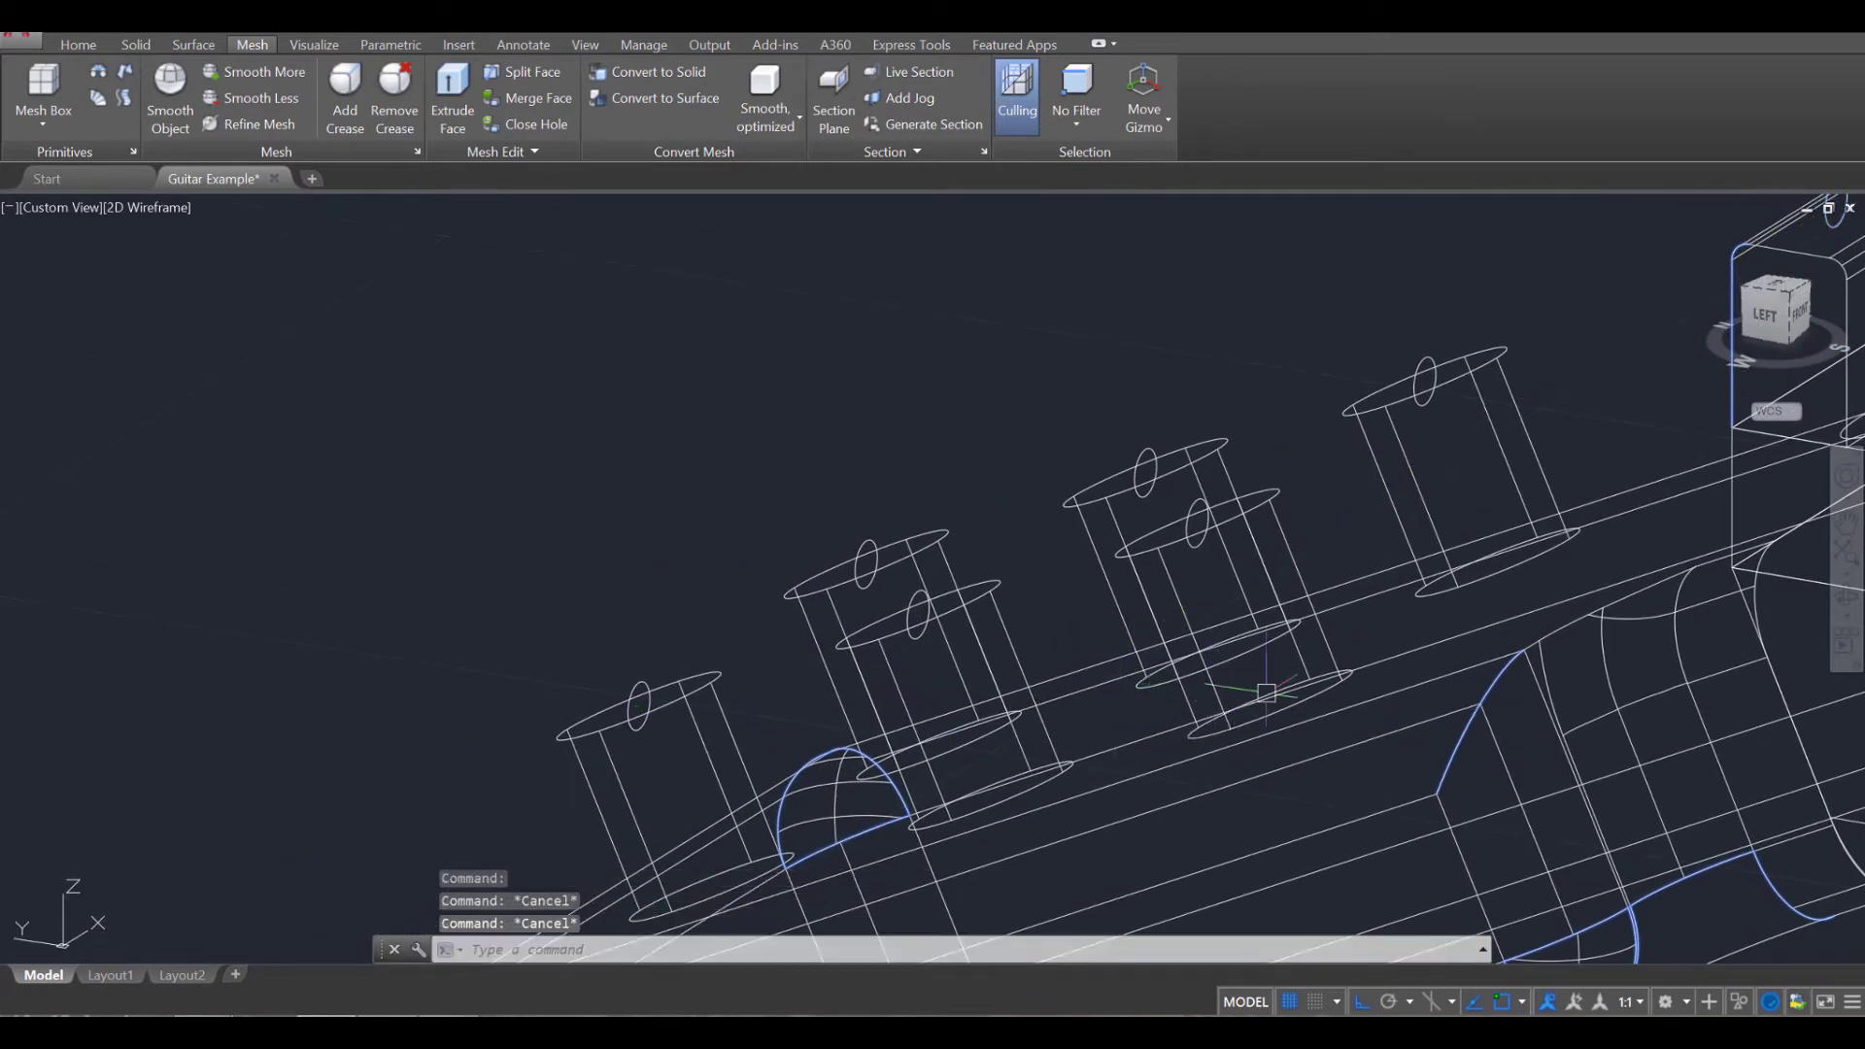
Move all six tuning-peg circles straight down about 0.19 units from the pegs' top faces.
type("move")
key("Return")
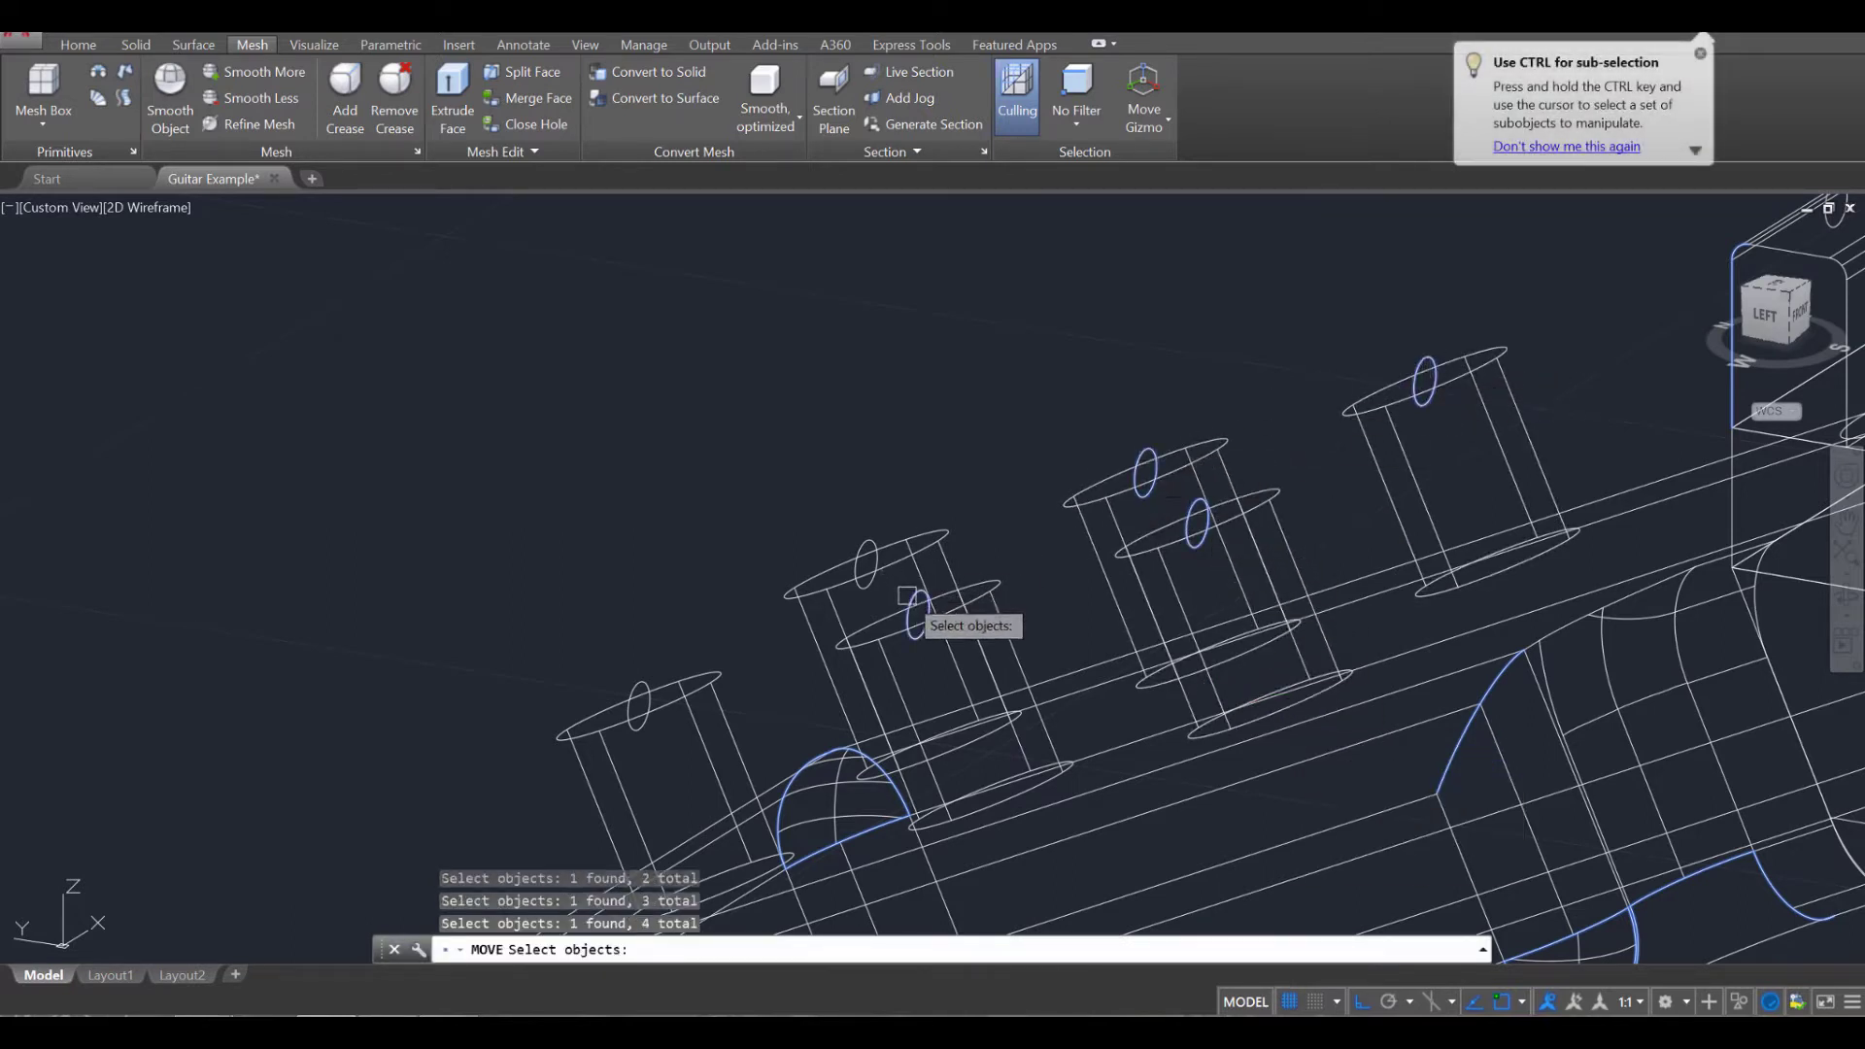
left_click(629, 680)
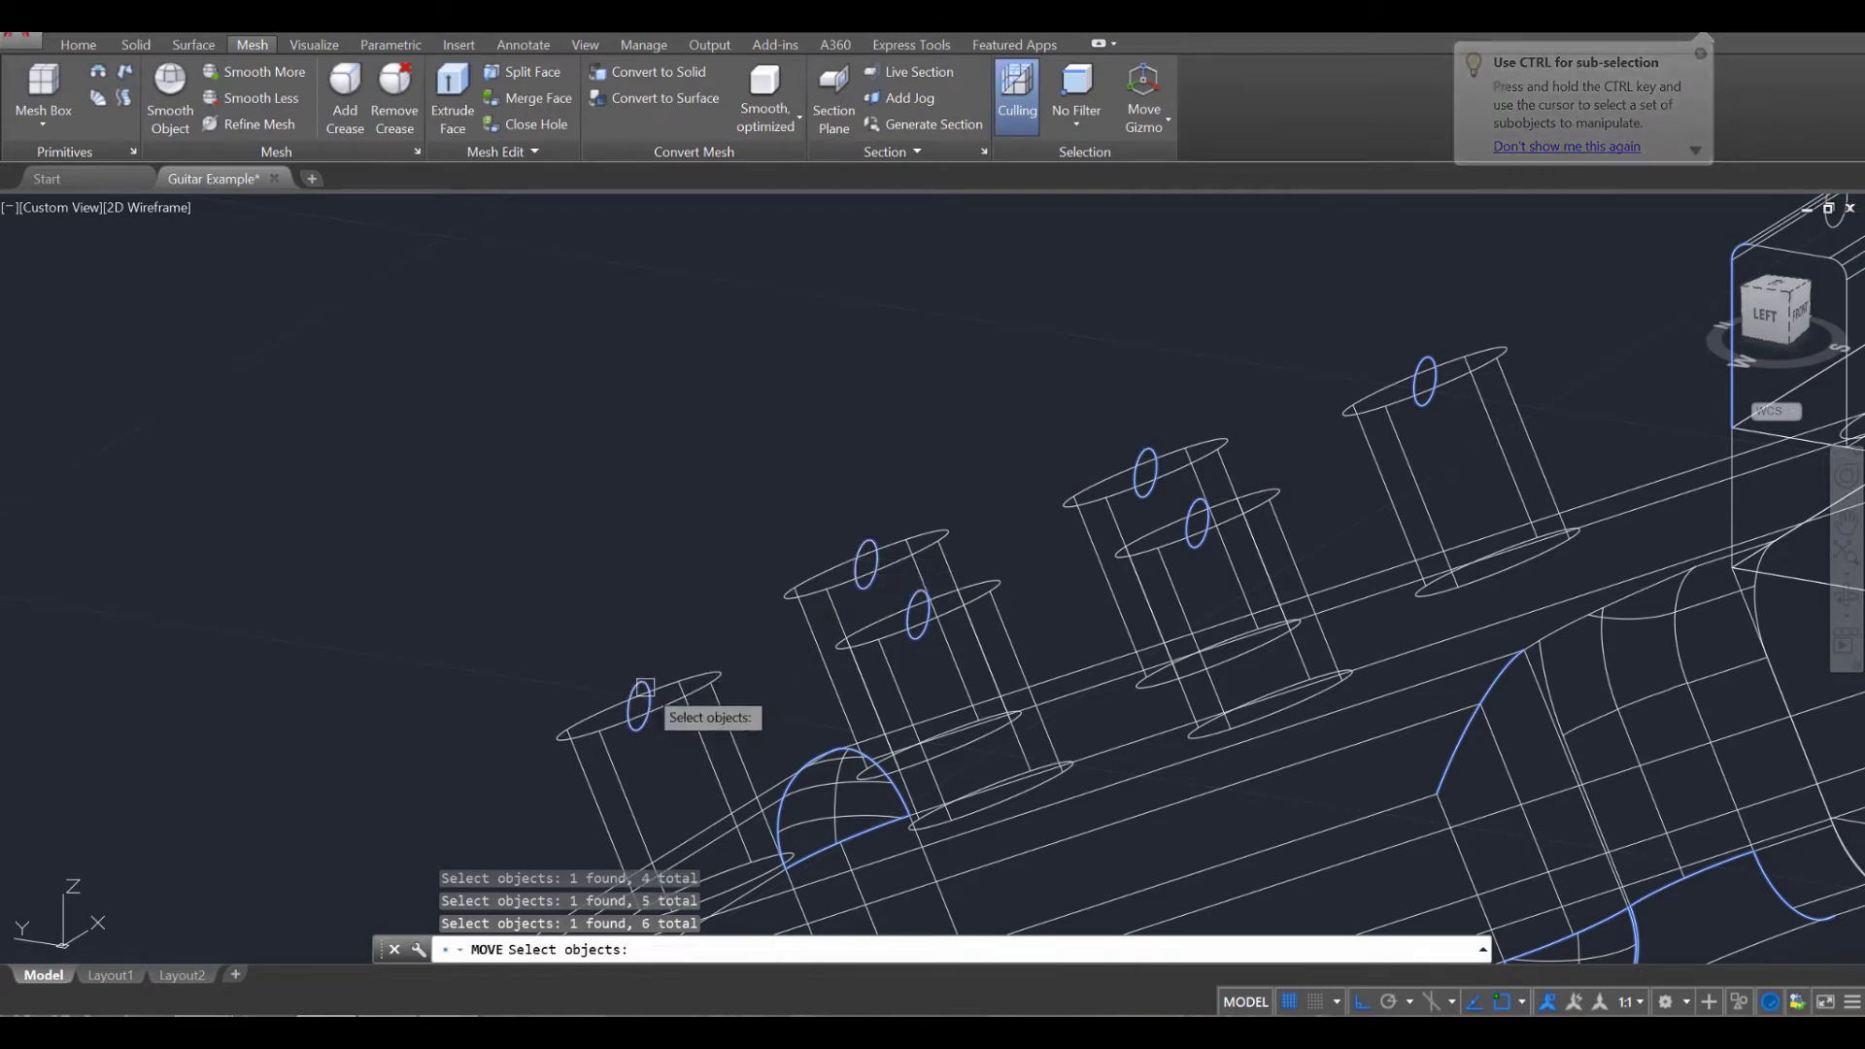
middle_click_drag(1574, 617, 1113, 616)
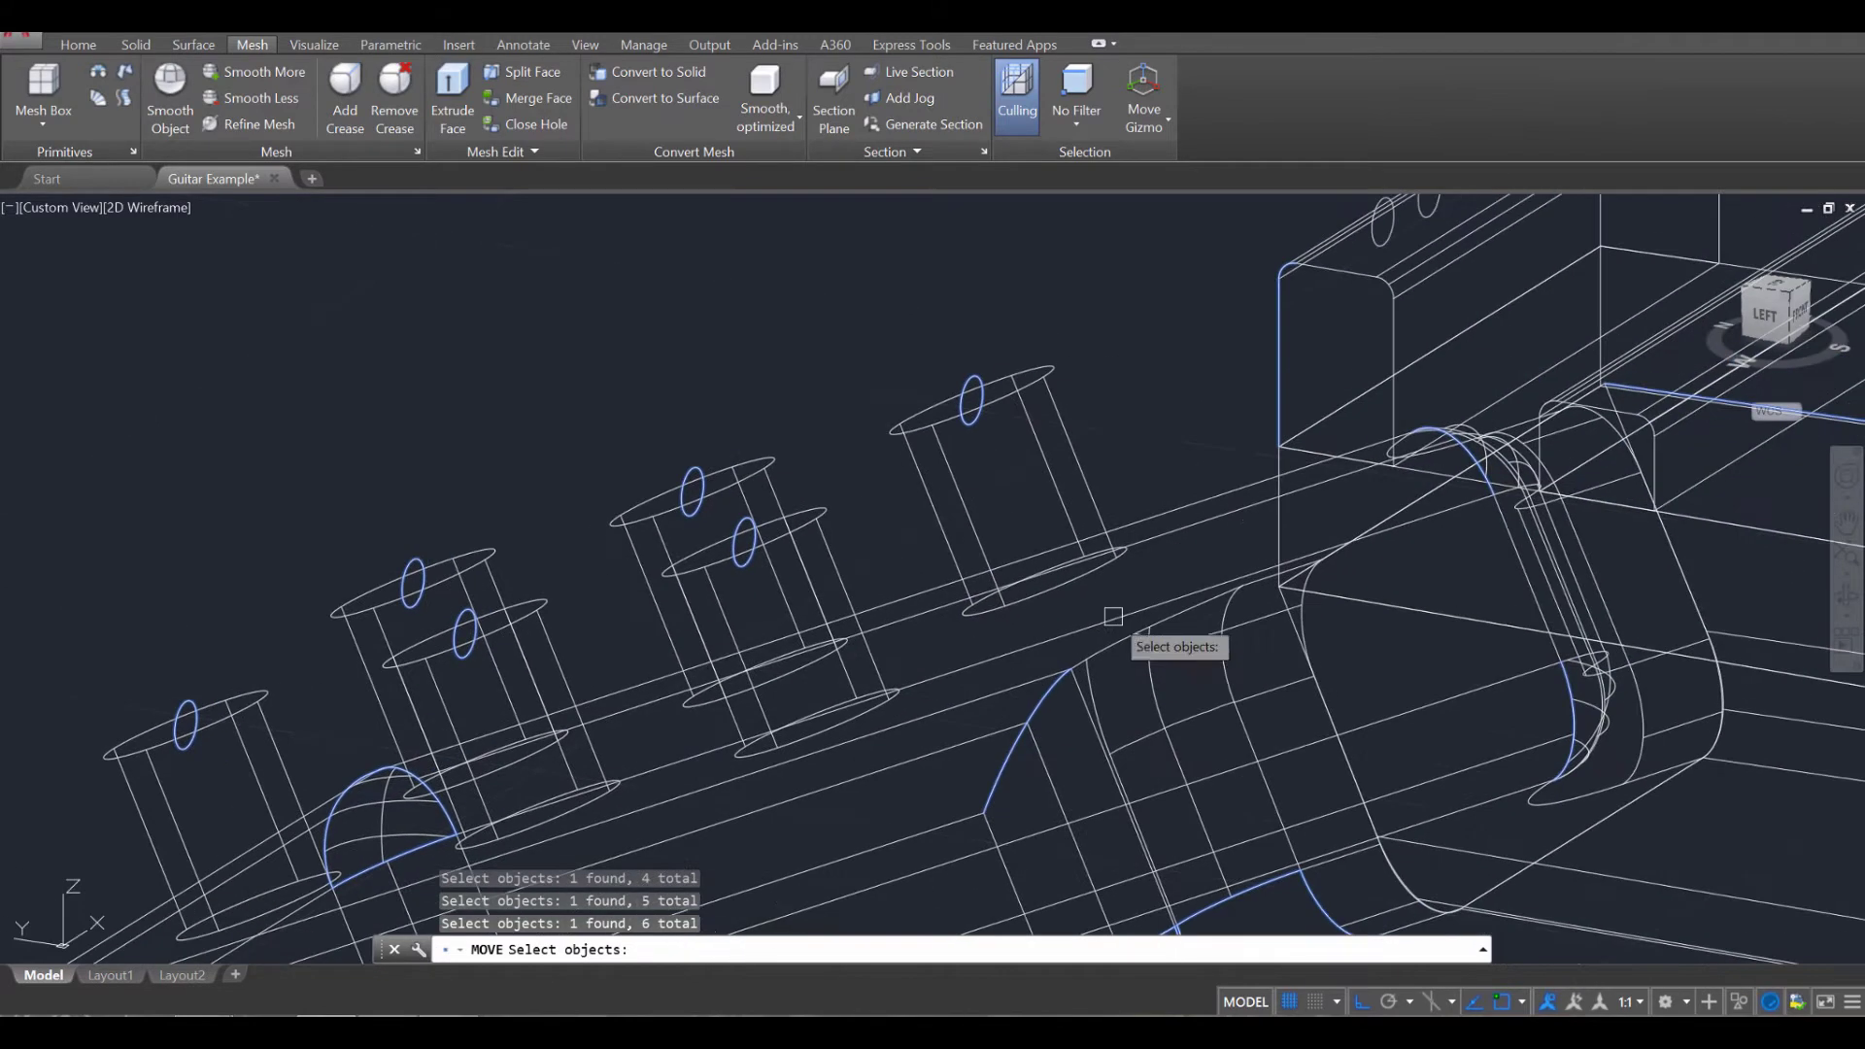
key("Return")
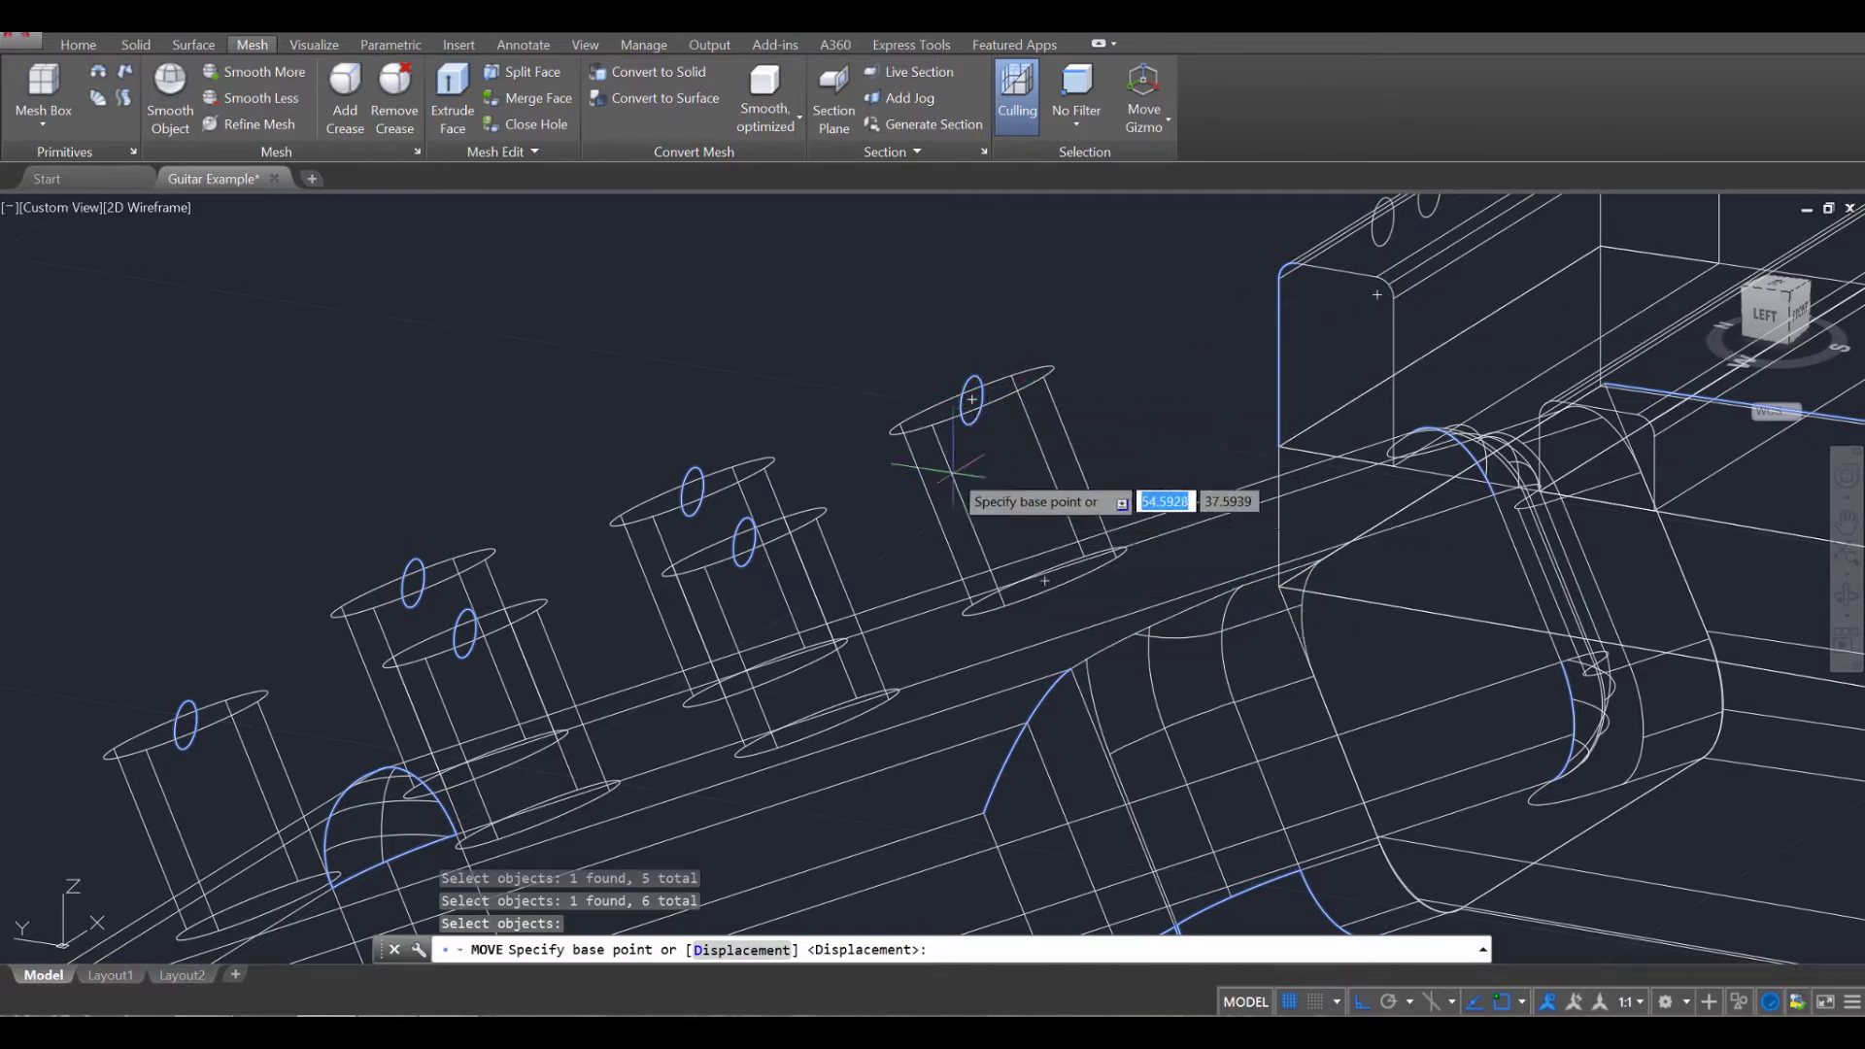
left_click(928, 425)
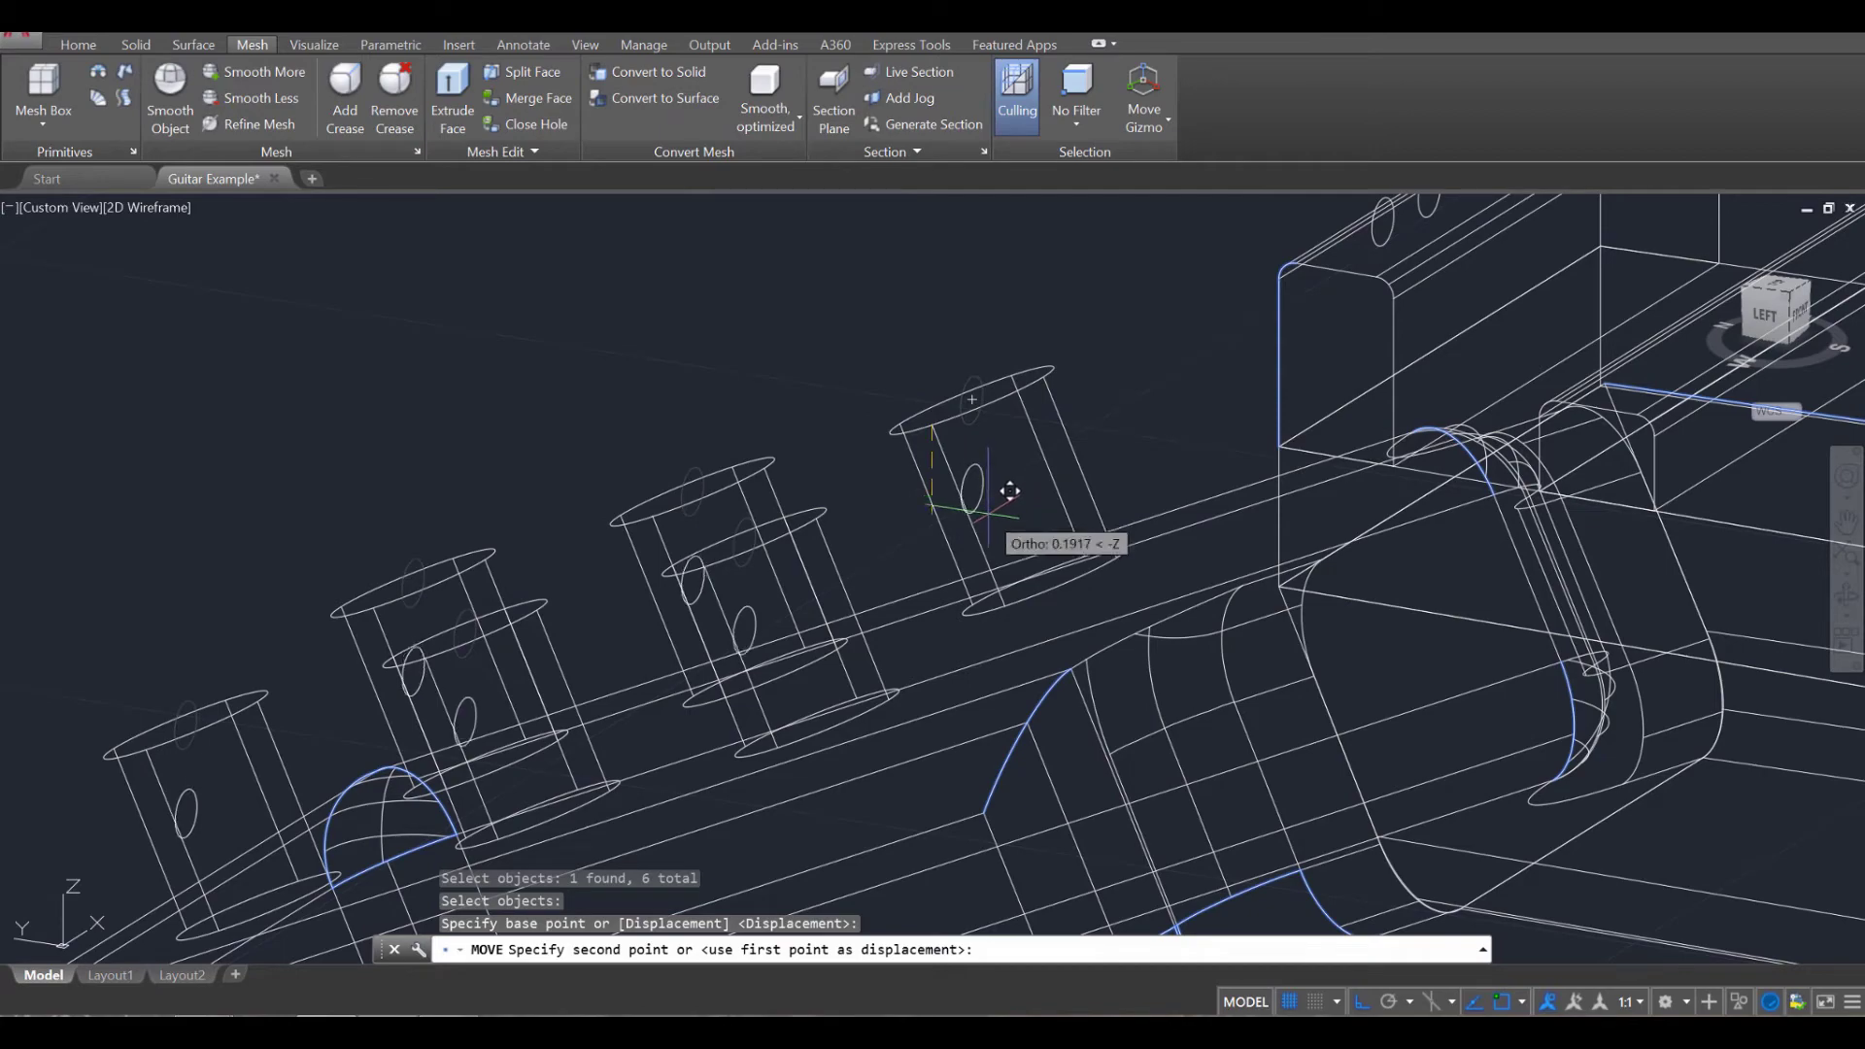
left_click(988, 513)
key("Escape")
key("Escape")
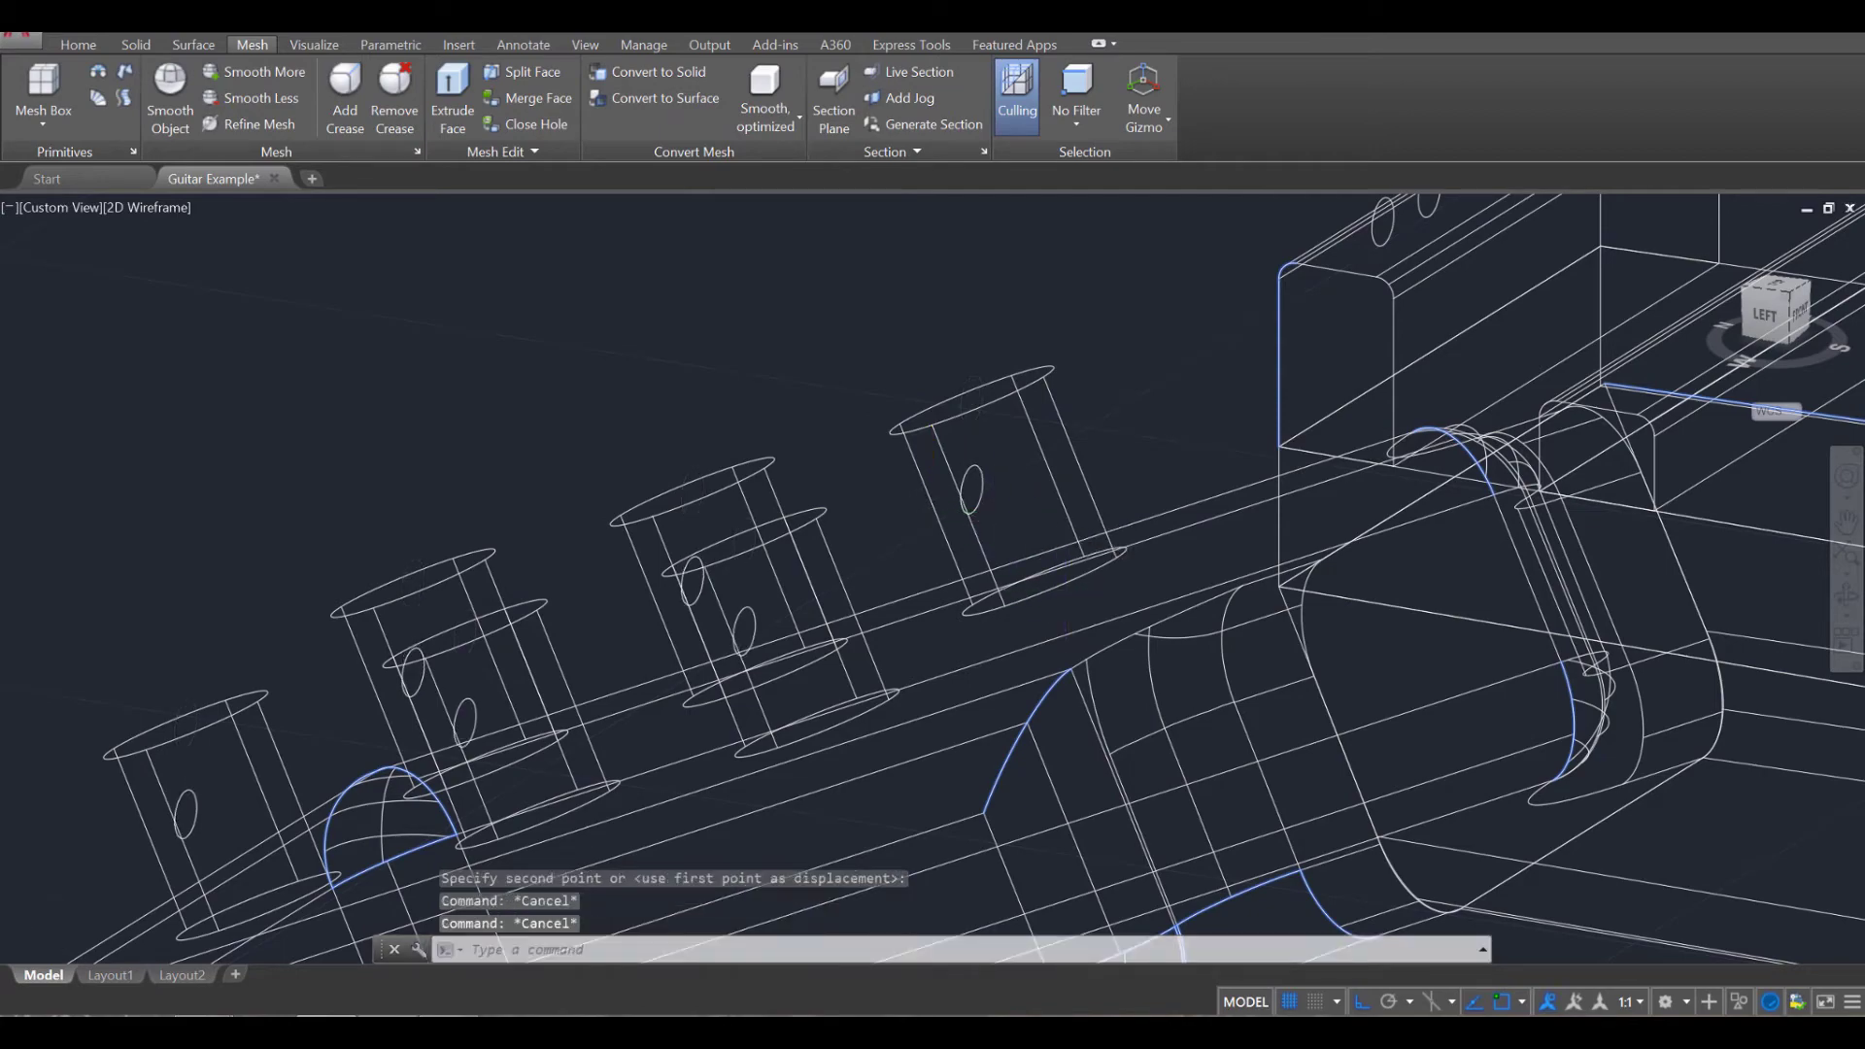
Draw a line from the circle centre of the near-row peg closest to the nut to the centre of the nut's nearest end circle.
middle_click_drag(1066, 616, 1108, 630, "shift")
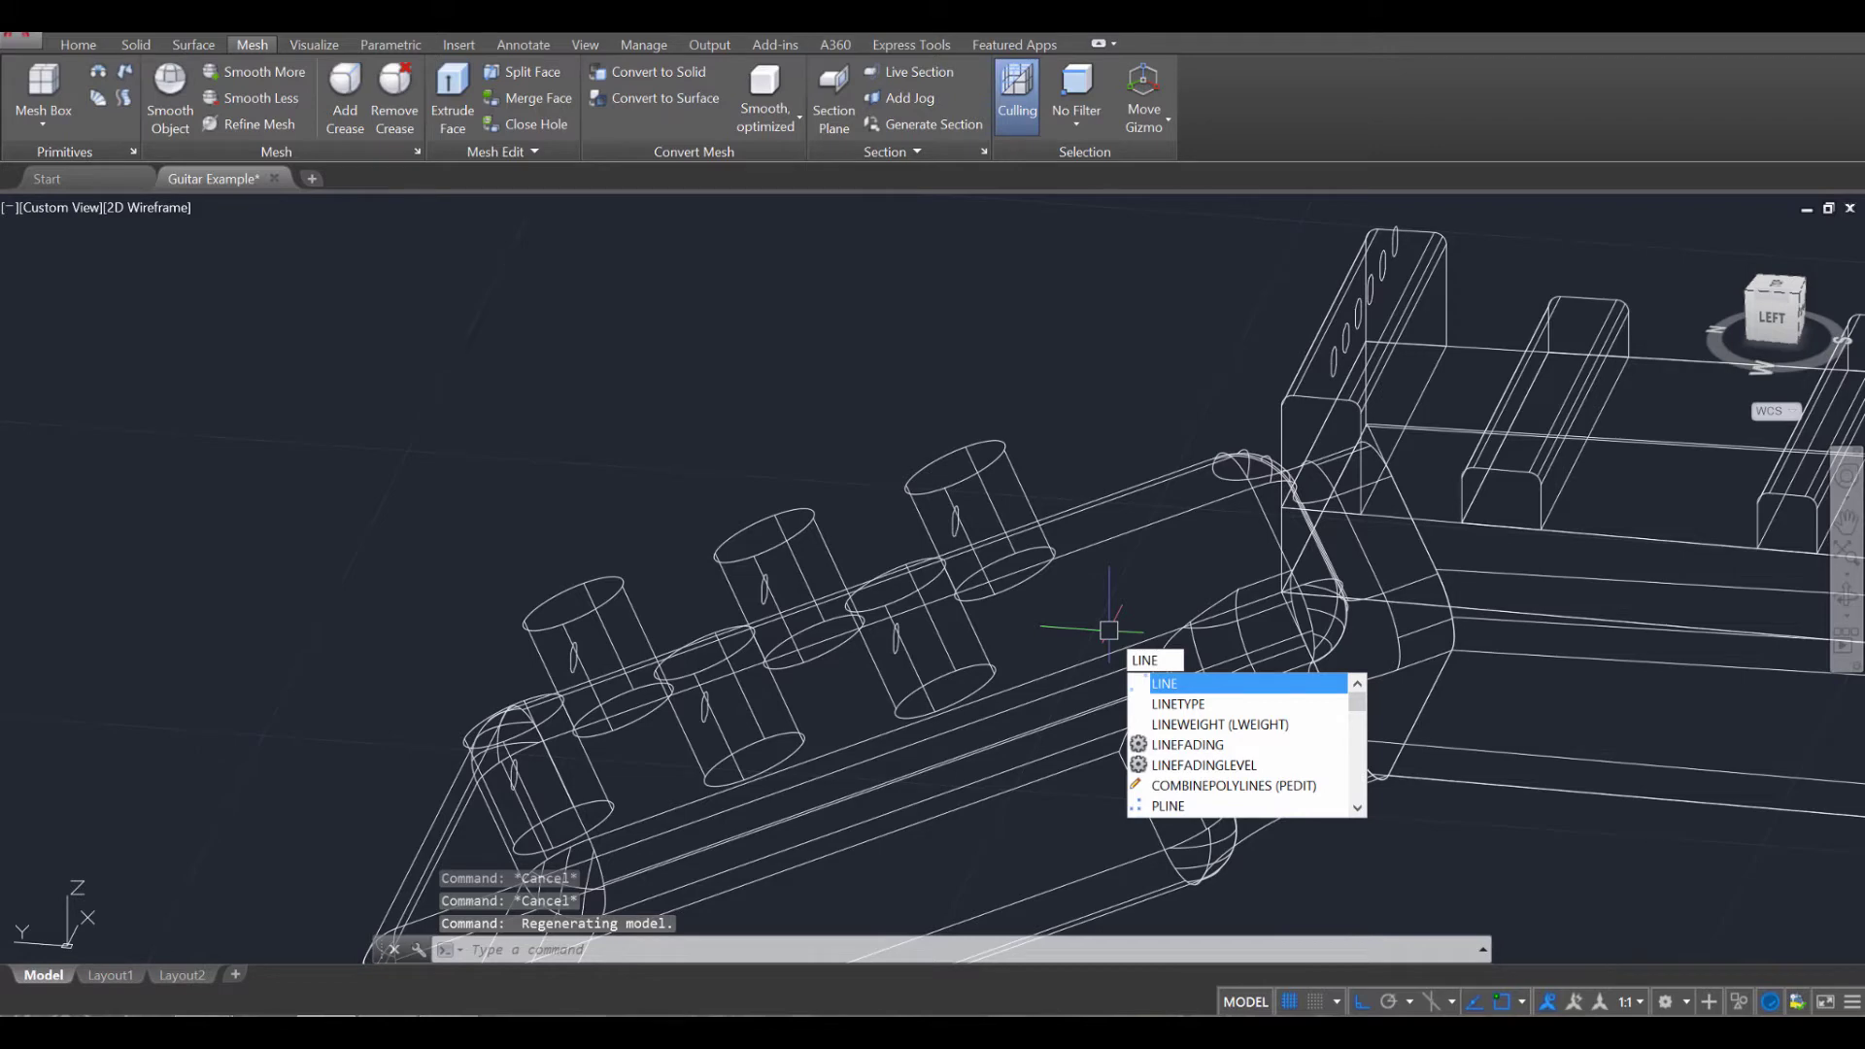
key("Return")
scroll(1021, 631, "up", 2)
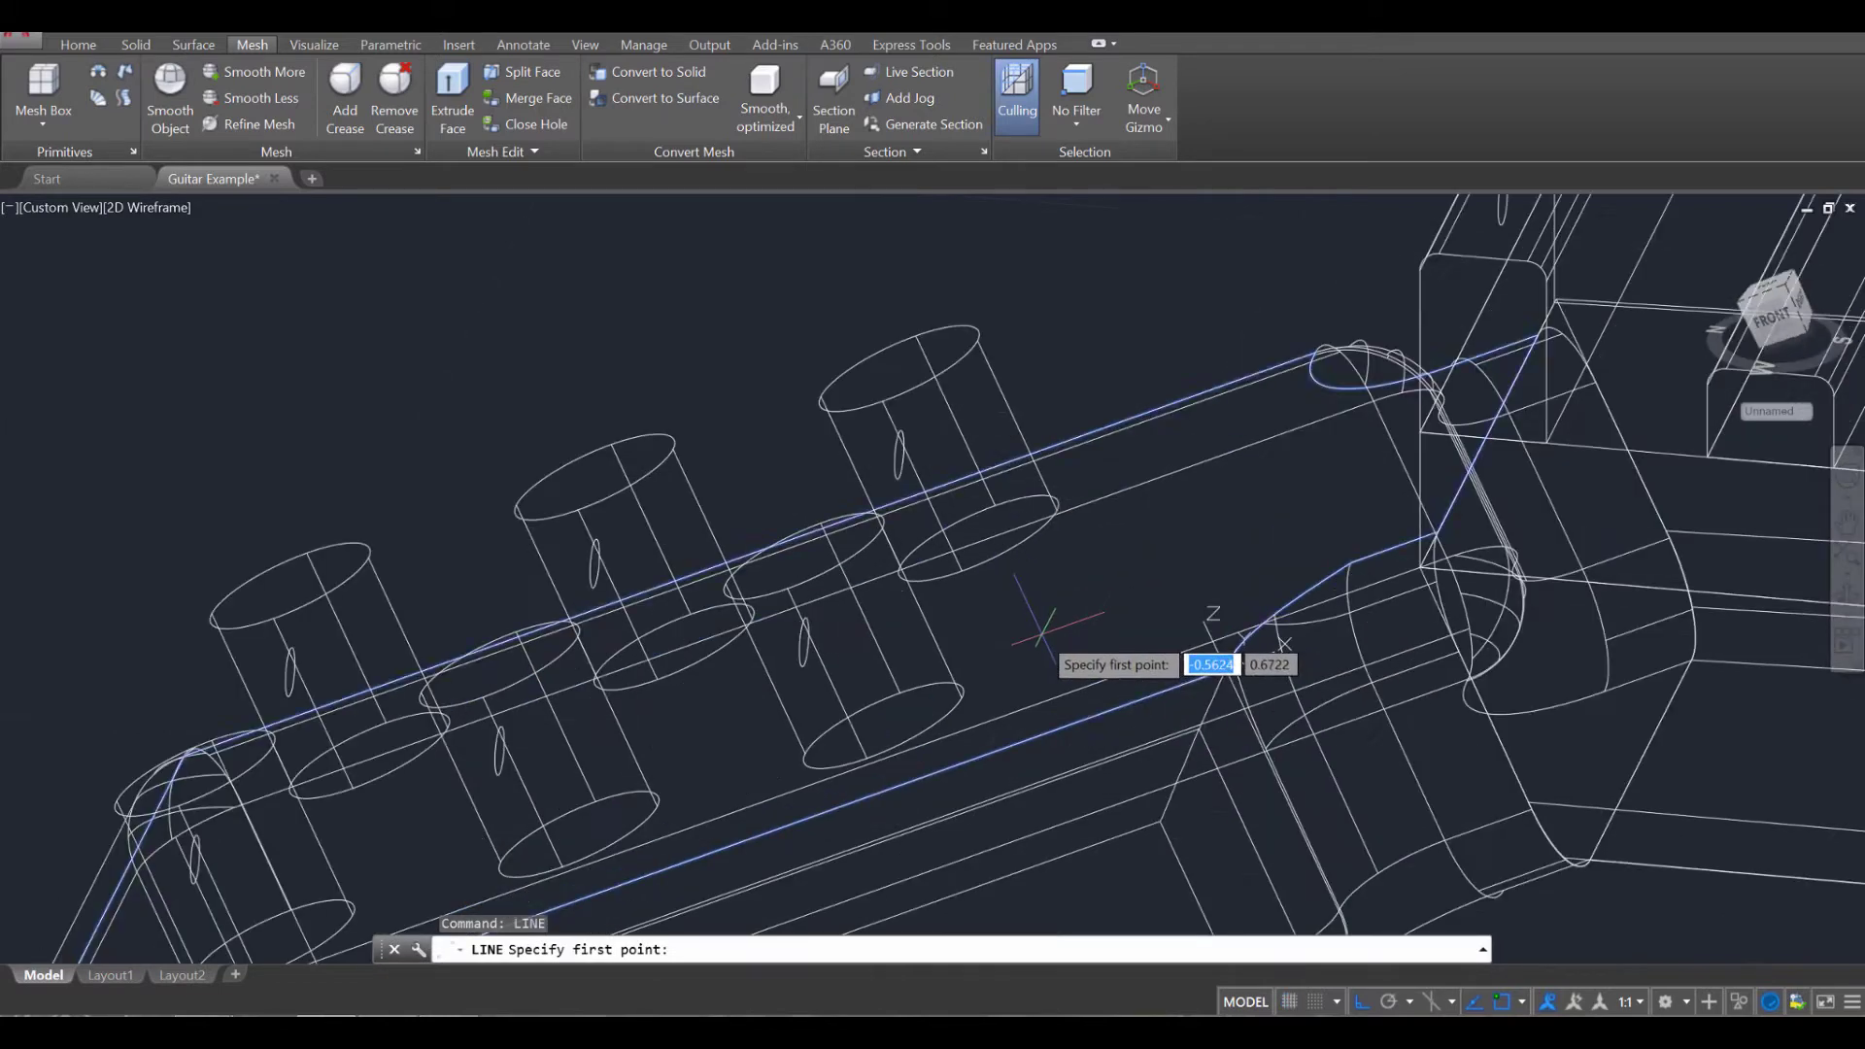
left_click(805, 641)
scroll(1117, 486, "up", 4)
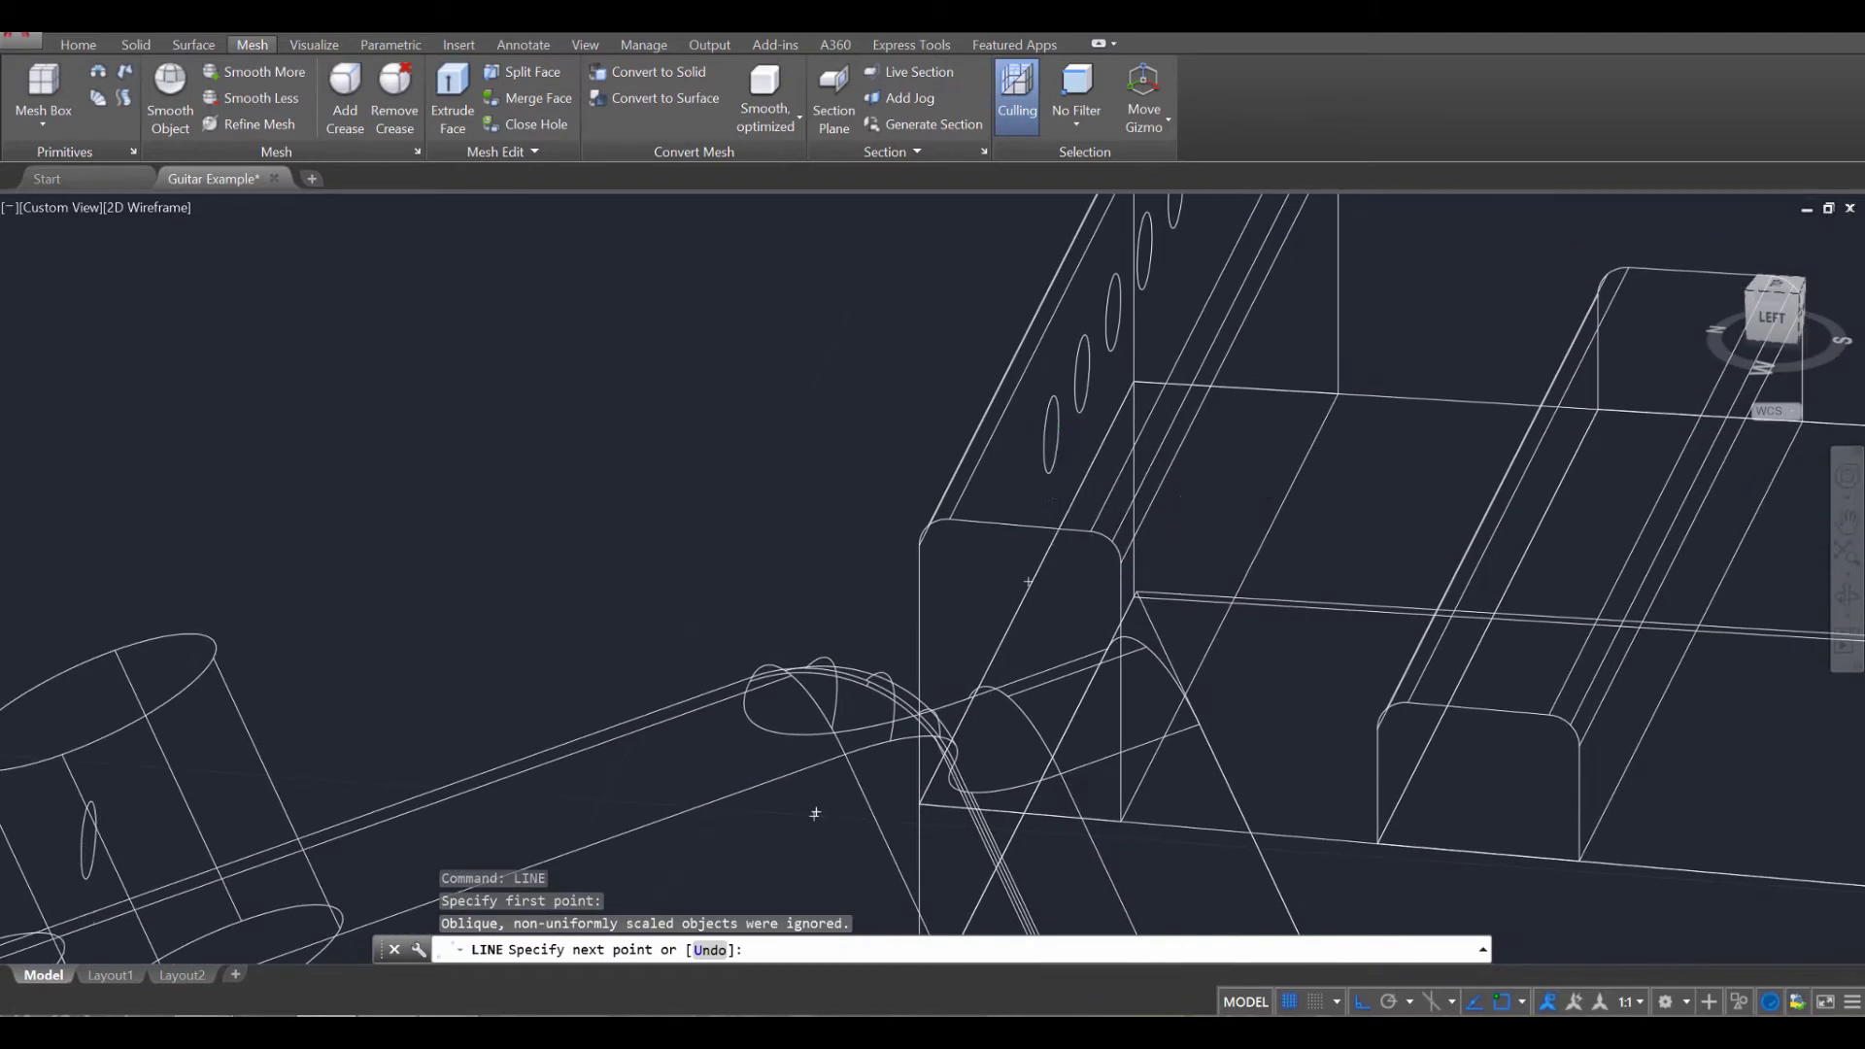
left_click(1051, 434)
middle_click_drag(884, 623, 1259, 334)
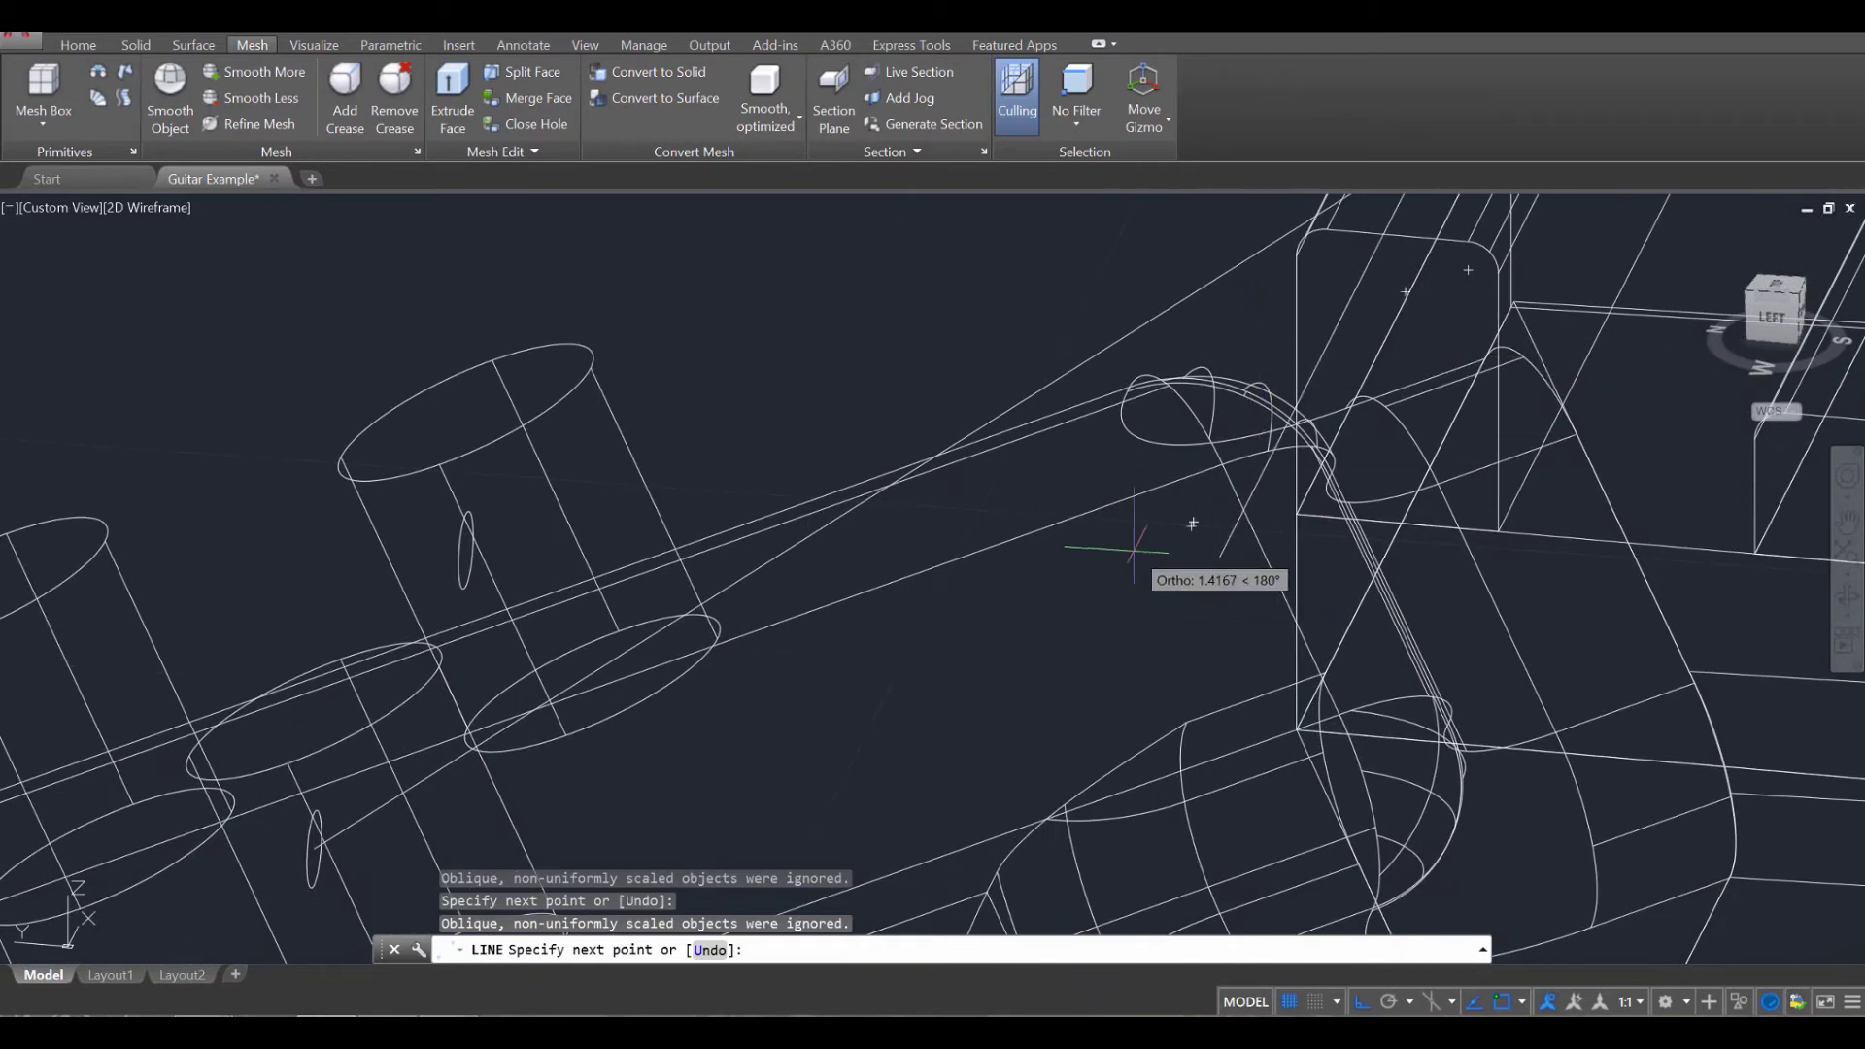
key("Escape")
Draw a line from the circle centre of the near row's middle peg to the centre of the nut's second circle.
middle_click_drag(728, 573, 1122, 440)
middle_click_drag(612, 566, 766, 350)
key("space")
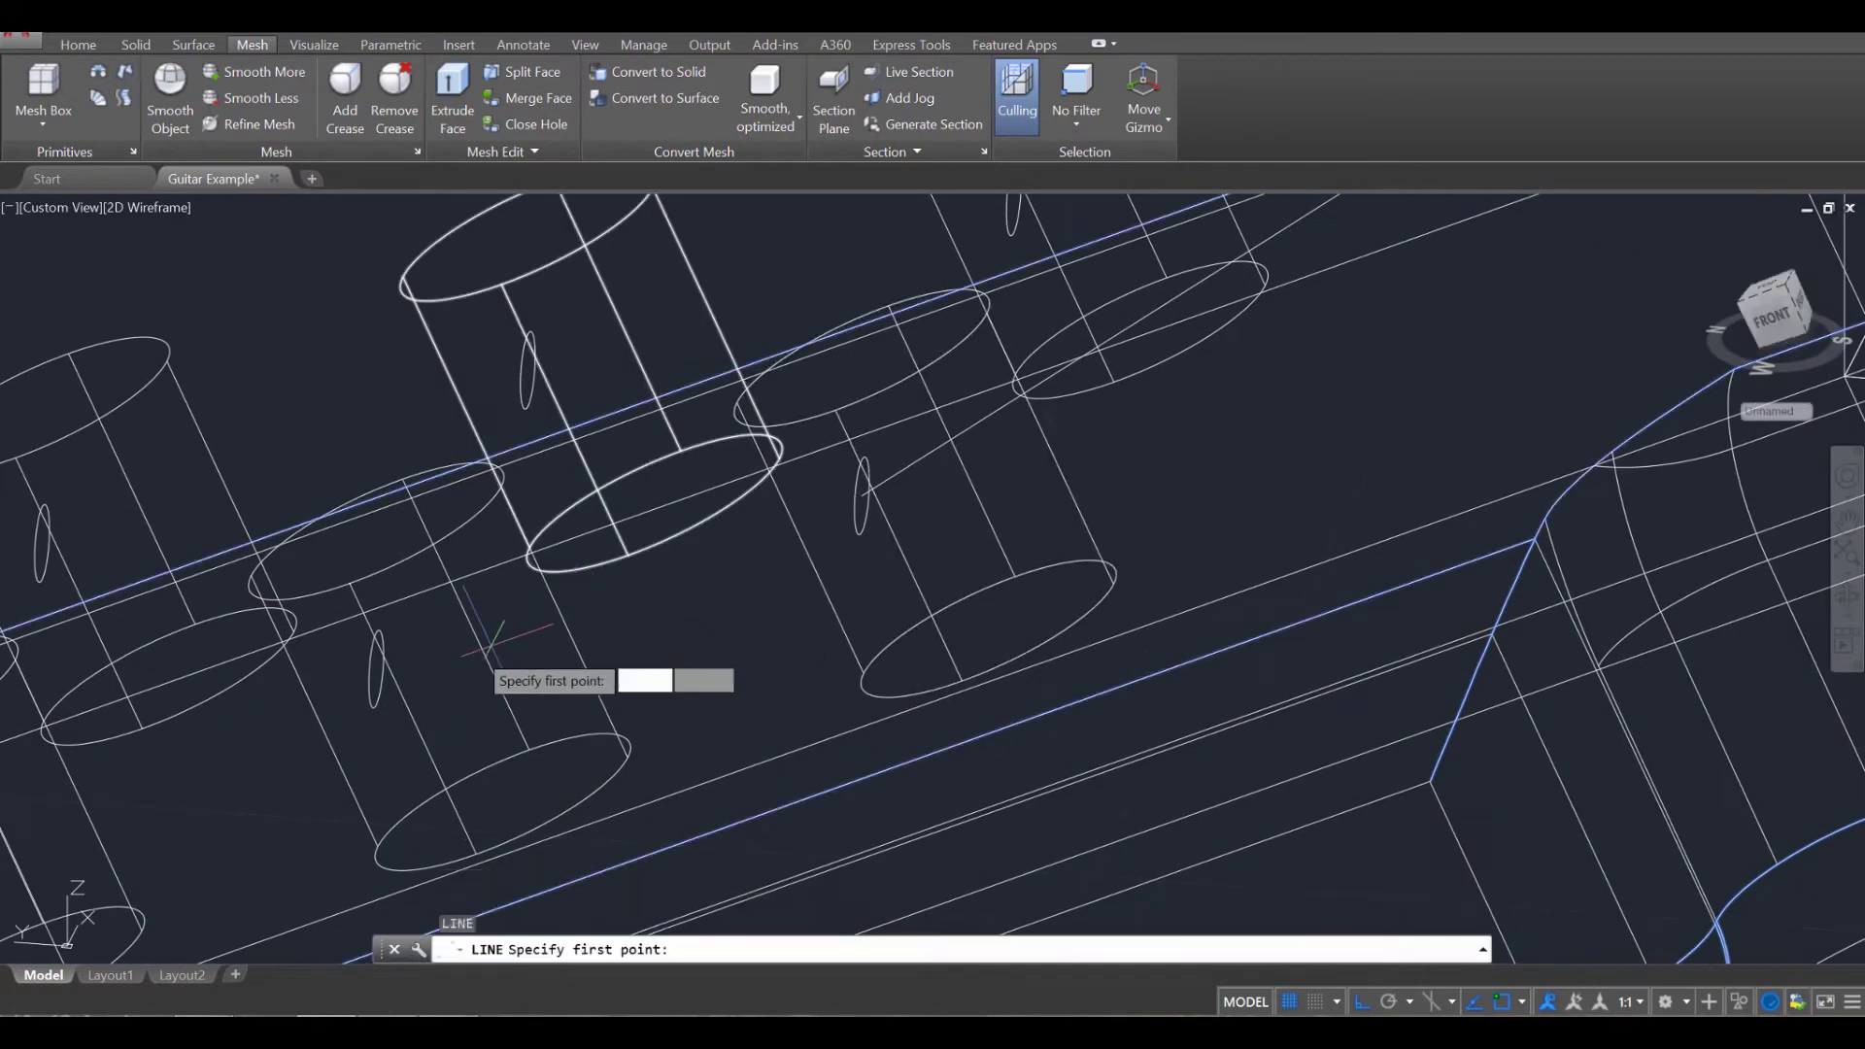
left_click(377, 668)
scroll(486, 569, "down", 5)
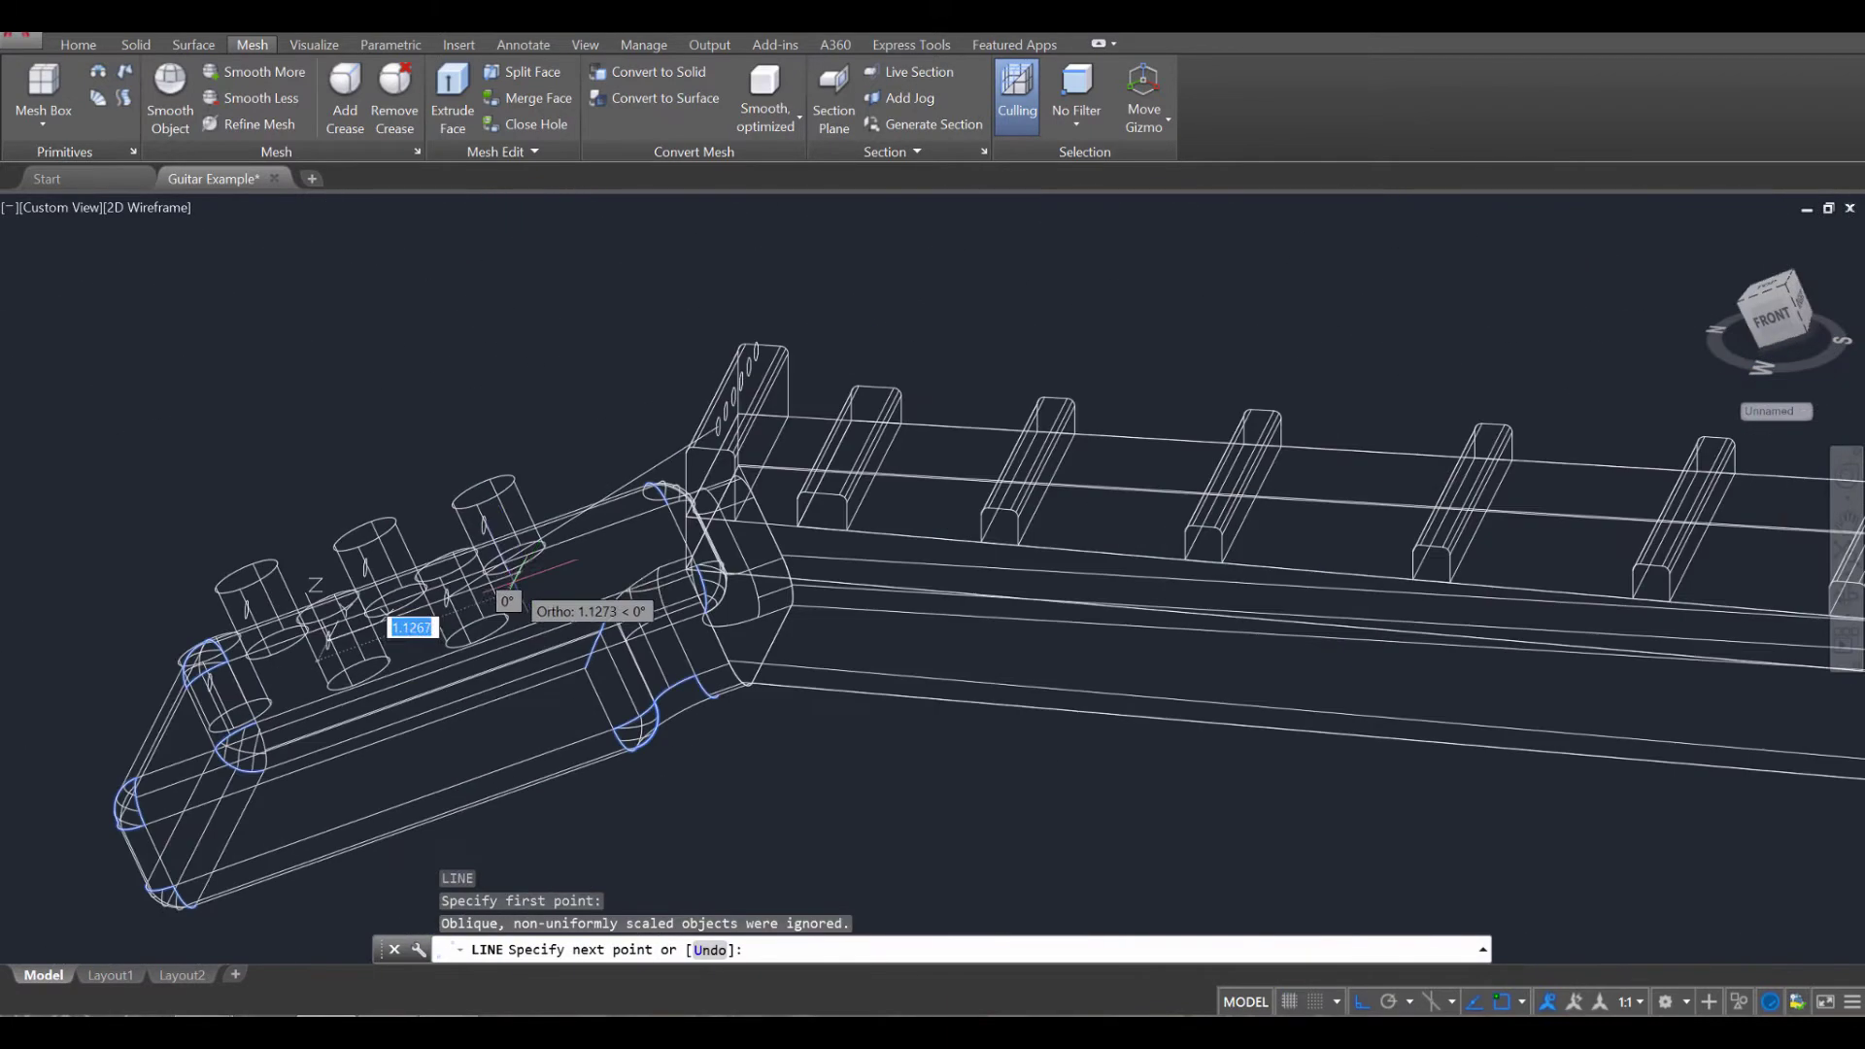
scroll(621, 534, "up", 6)
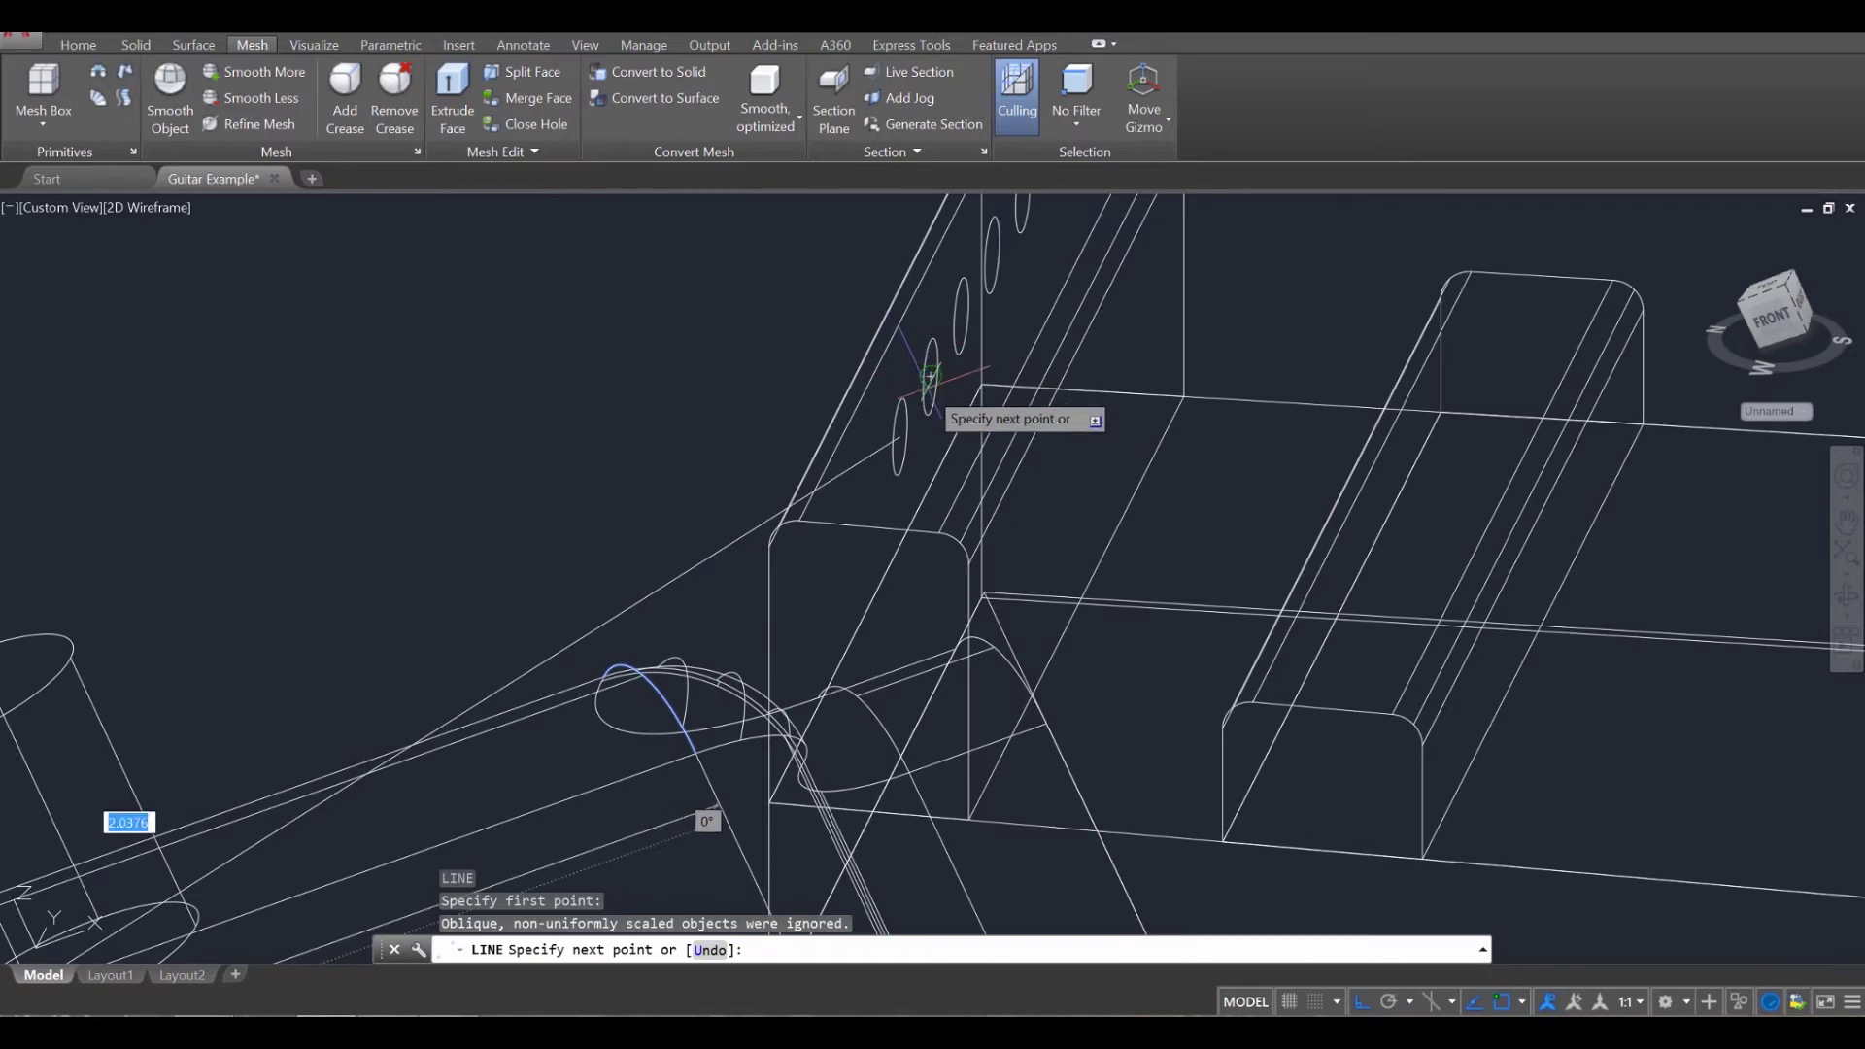
left_click(902, 397)
scroll(590, 562, "up", 4)
scroll(590, 563, "down", 3)
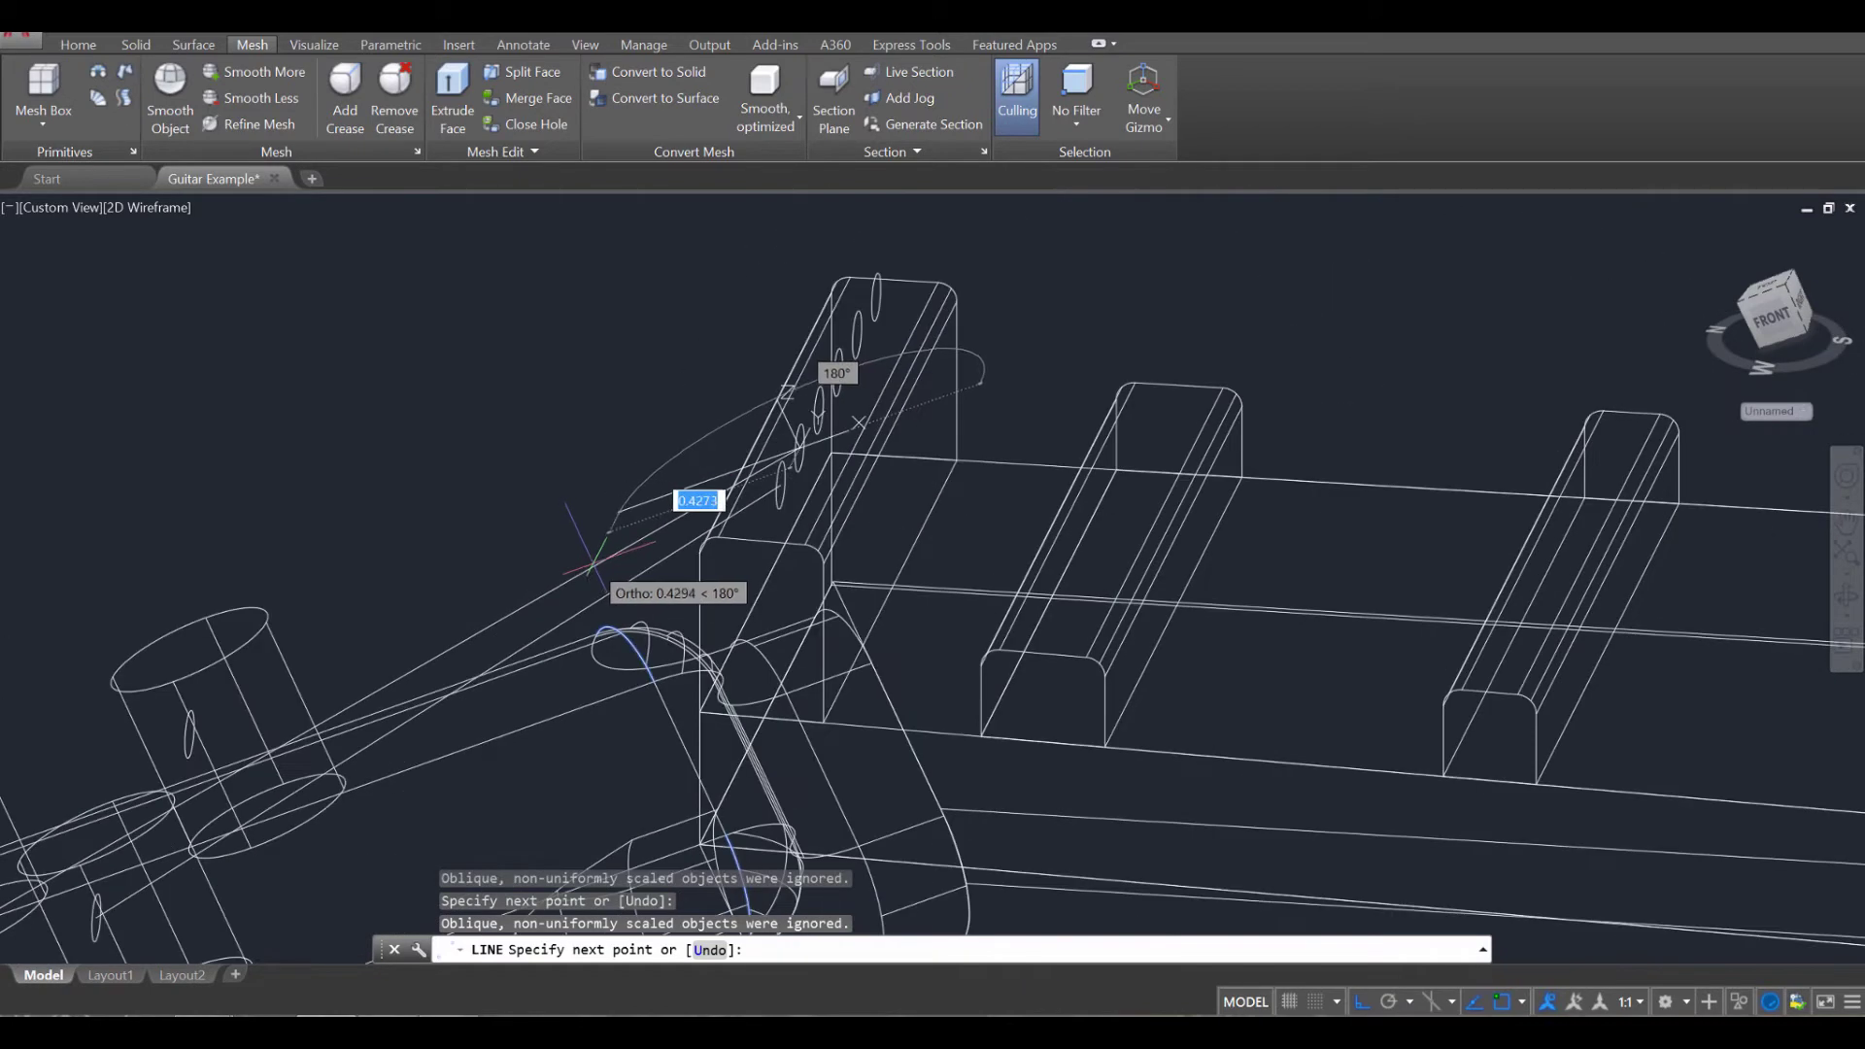
key("Escape")
Connect the circle centre of the near row's outermost peg to the centre of the nut's third circle with a line.
middle_click_drag(475, 574, 1230, 219)
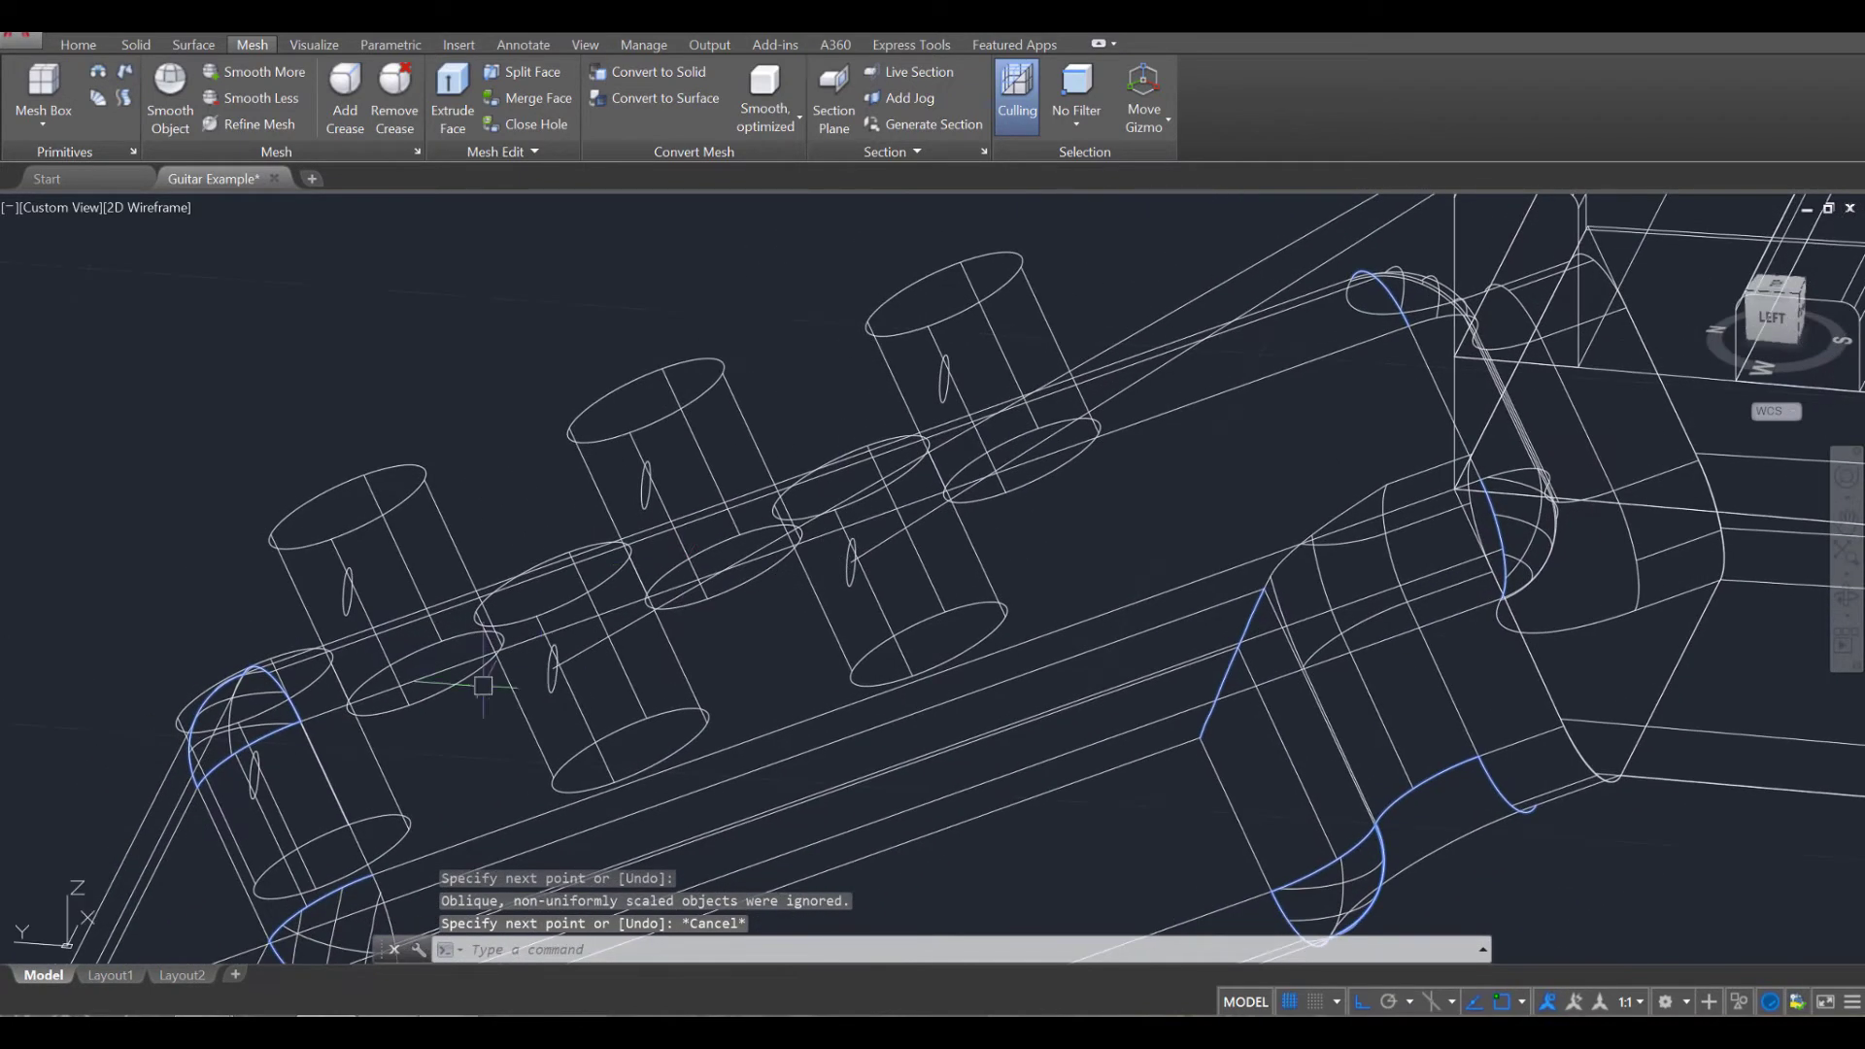
key("Return")
scroll(254, 777, "up", 4)
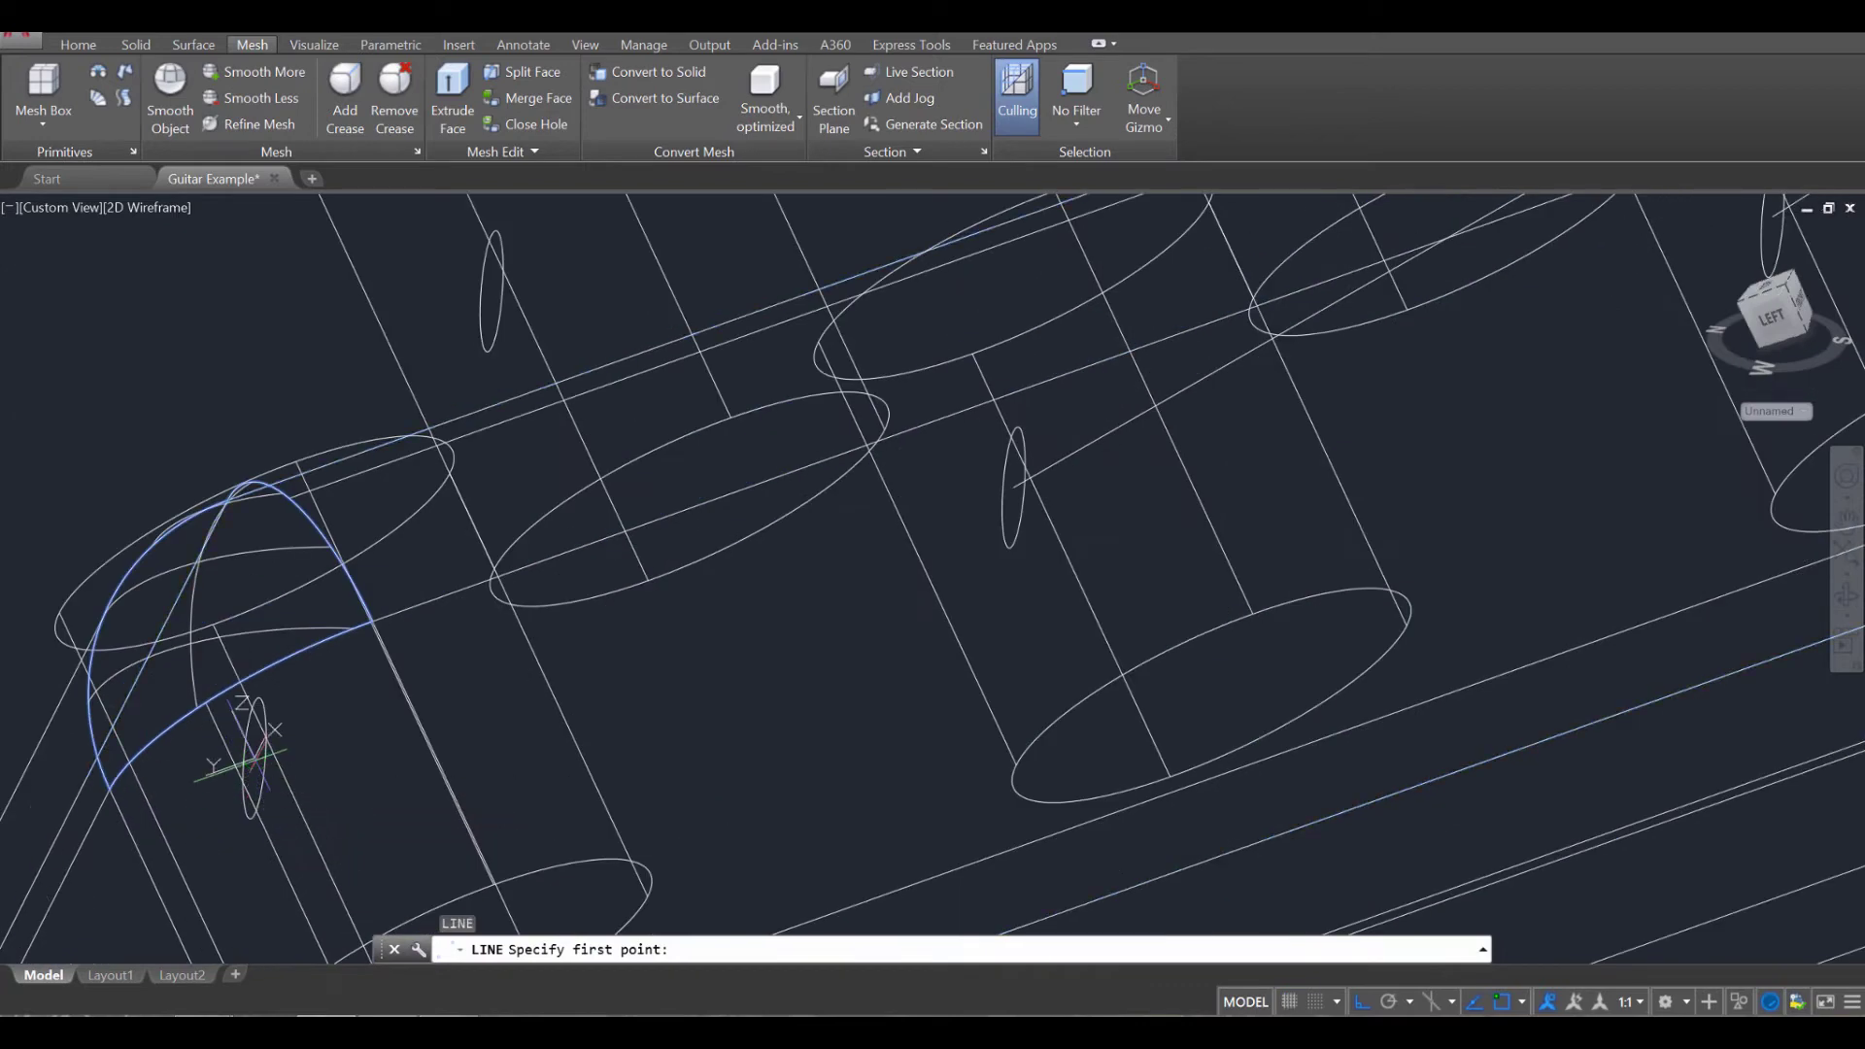
left_click(253, 755)
scroll(377, 737, "down", 4)
middle_click_drag(1205, 438, 529, 787)
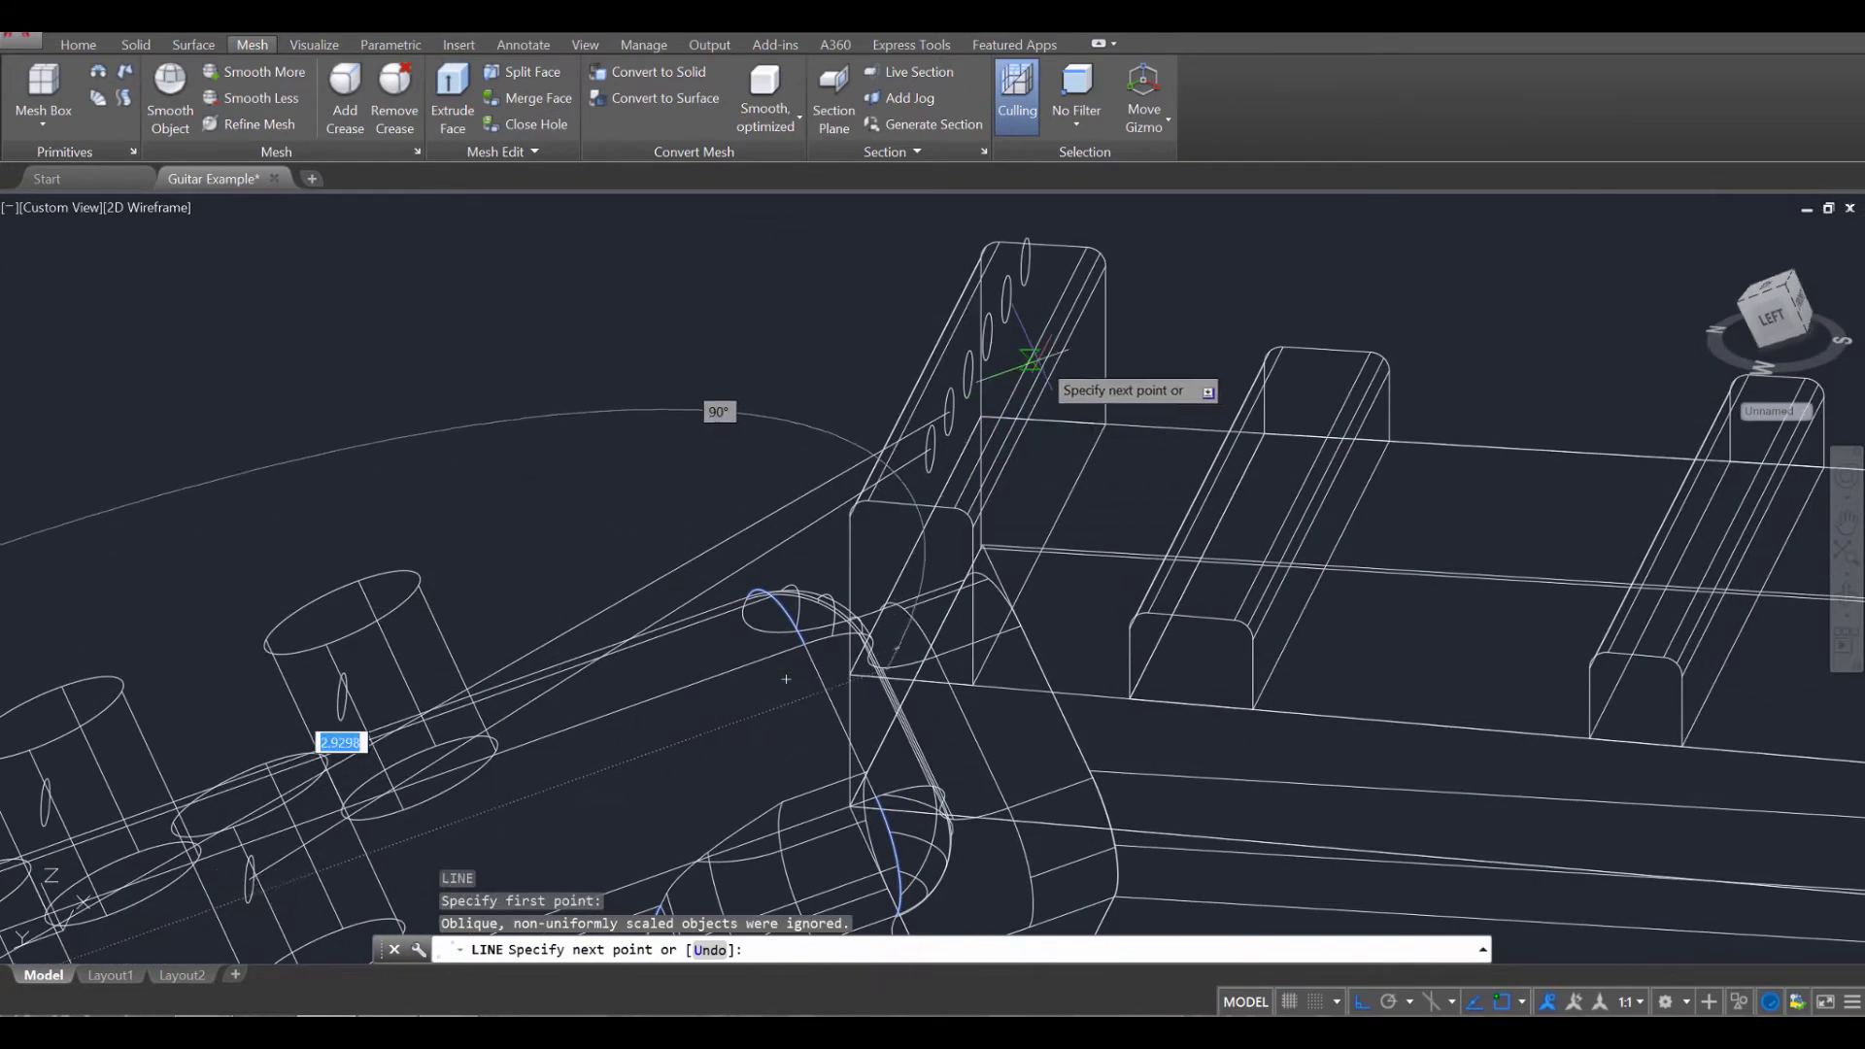
scroll(948, 376, "up", 4)
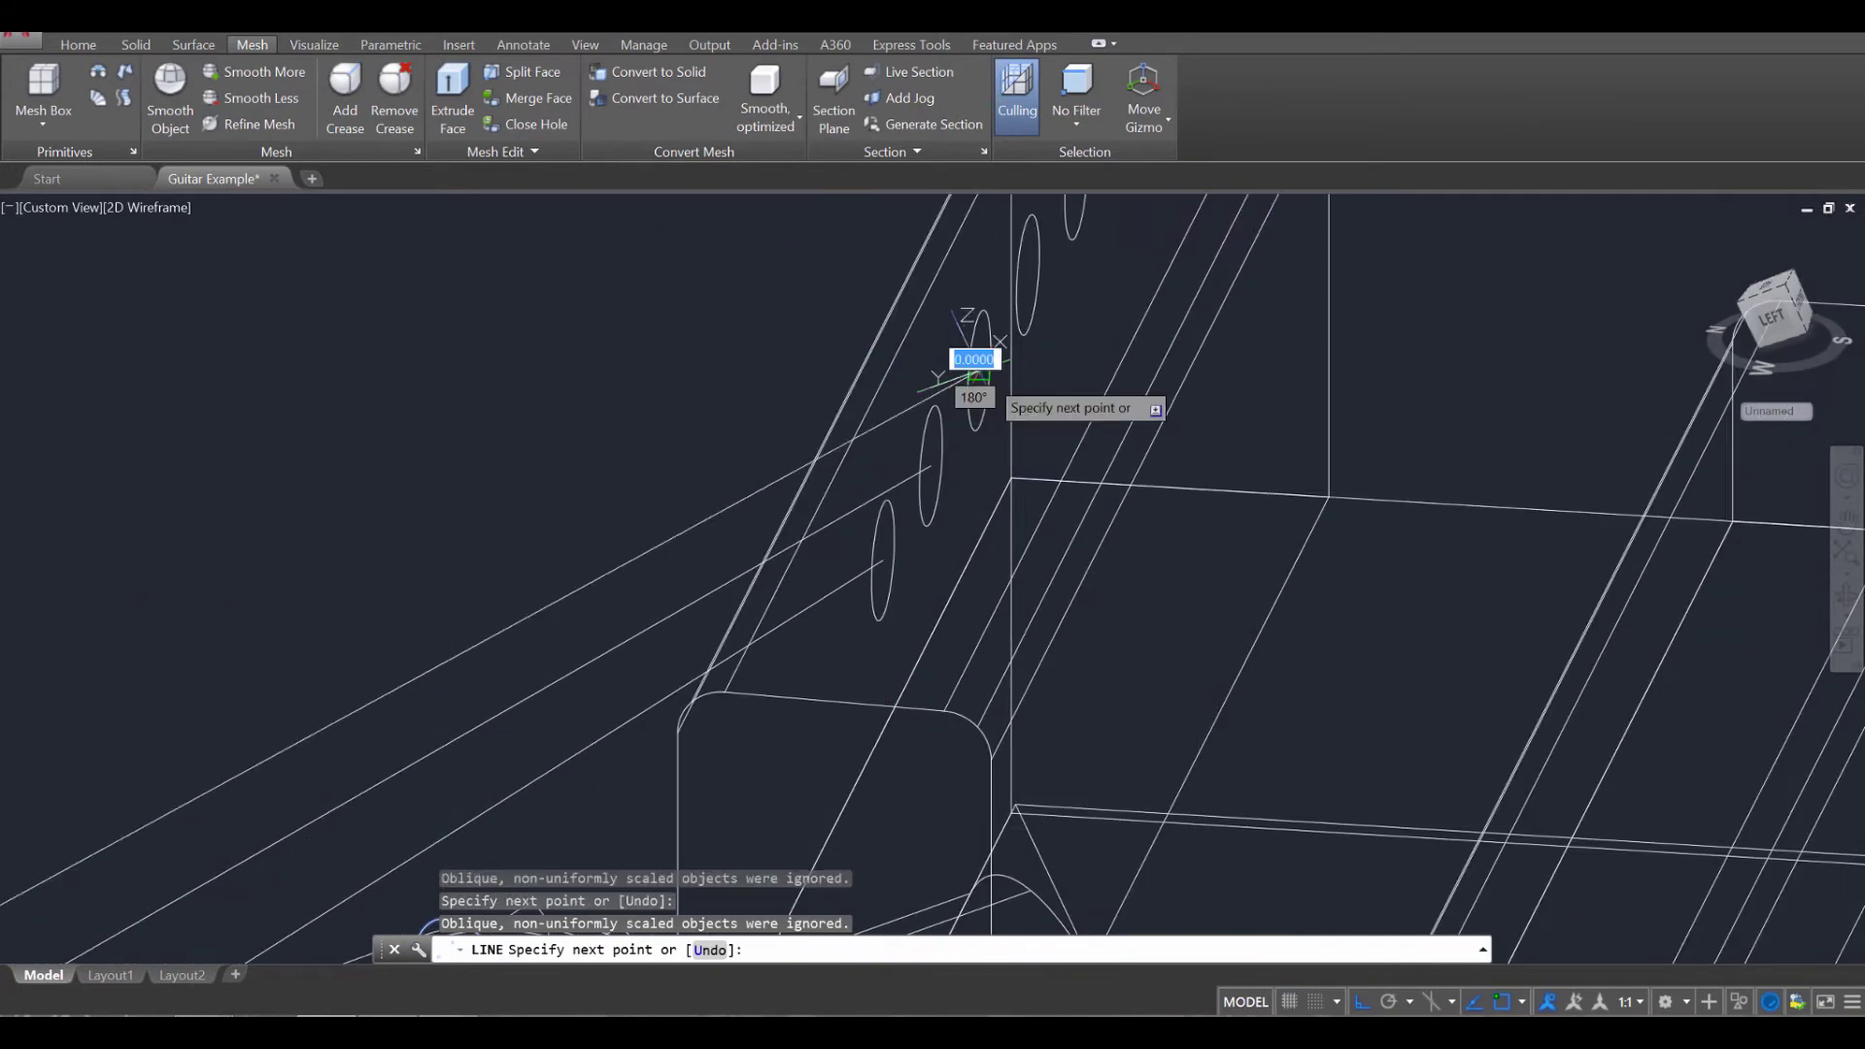
scroll(913, 424, "down", 4)
key("Escape")
Draw a line from the circle centre of the far-row peg closest to the nut to the centre of the nut's far end circle.
middle_click_drag(481, 684, 632, 484)
scroll(357, 628, "up", 4)
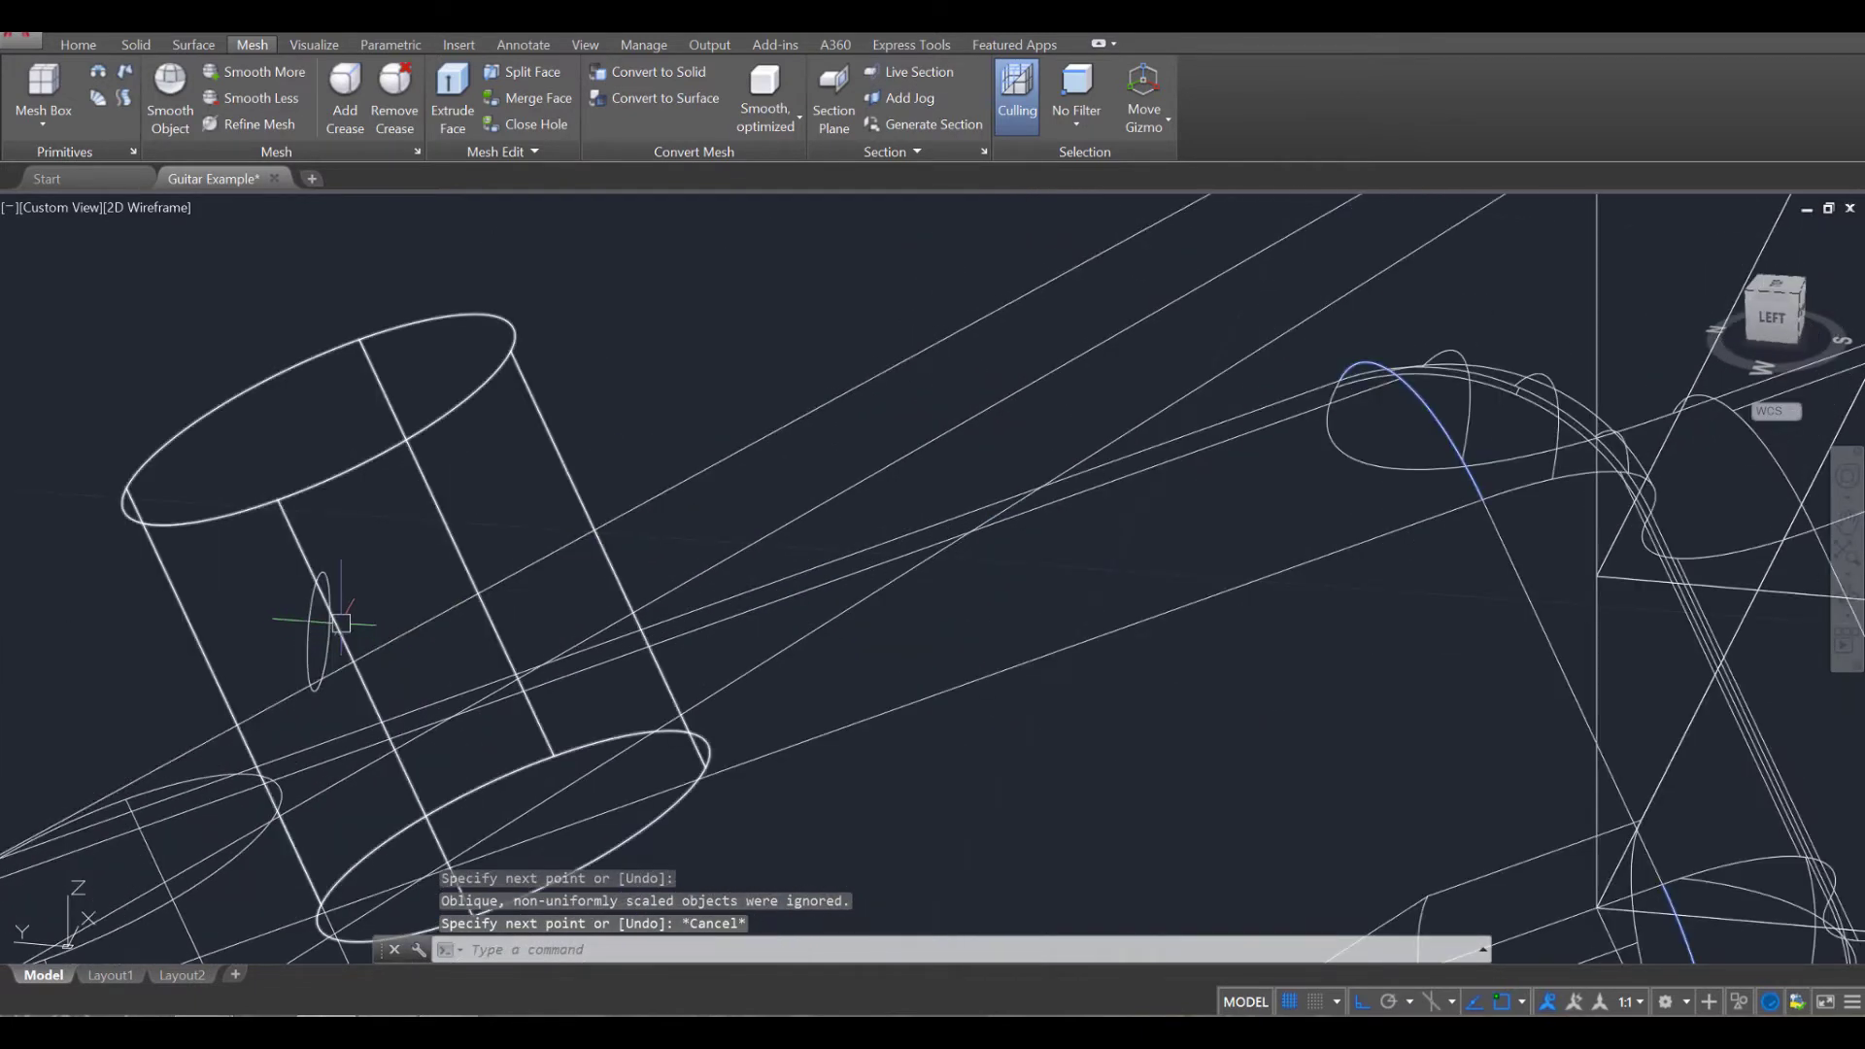
type("l")
key("Return")
left_click(320, 630)
scroll(516, 550, "up", 4)
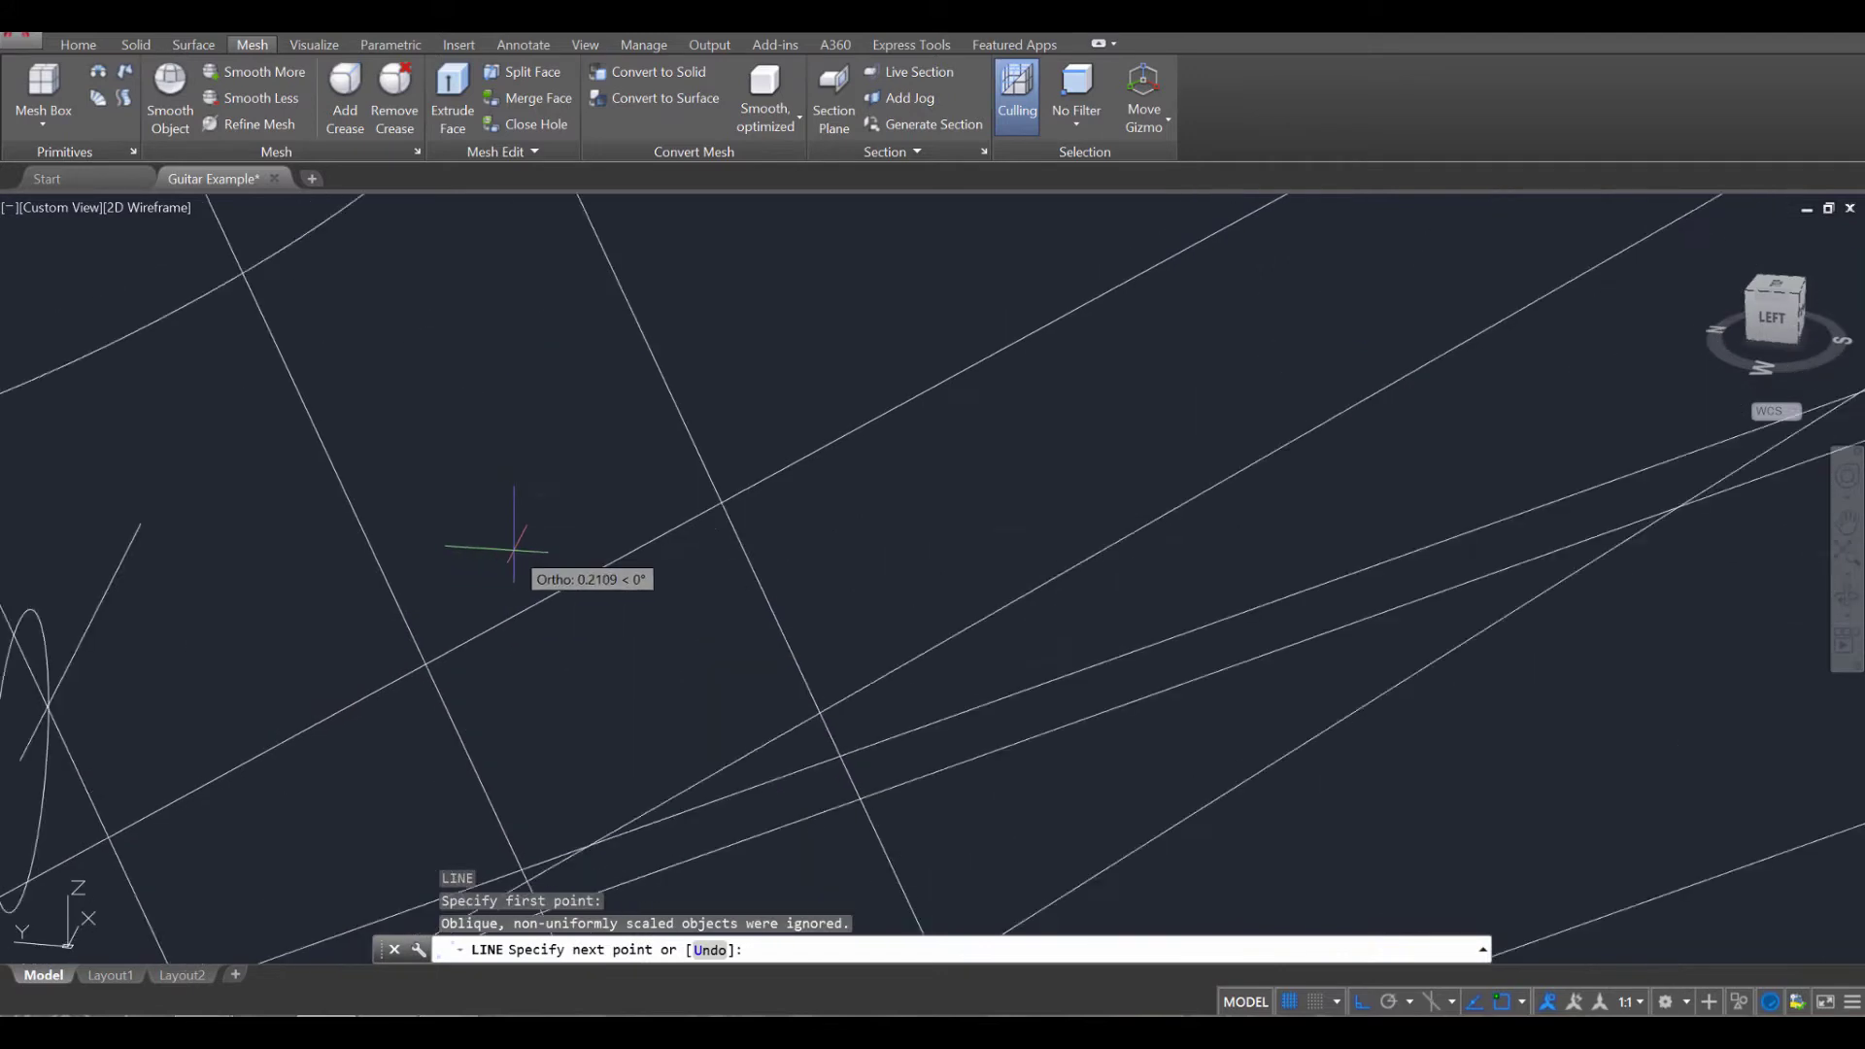
scroll(517, 567, "down", 9)
middle_click_drag(746, 428, 614, 603)
scroll(656, 507, "up", 6)
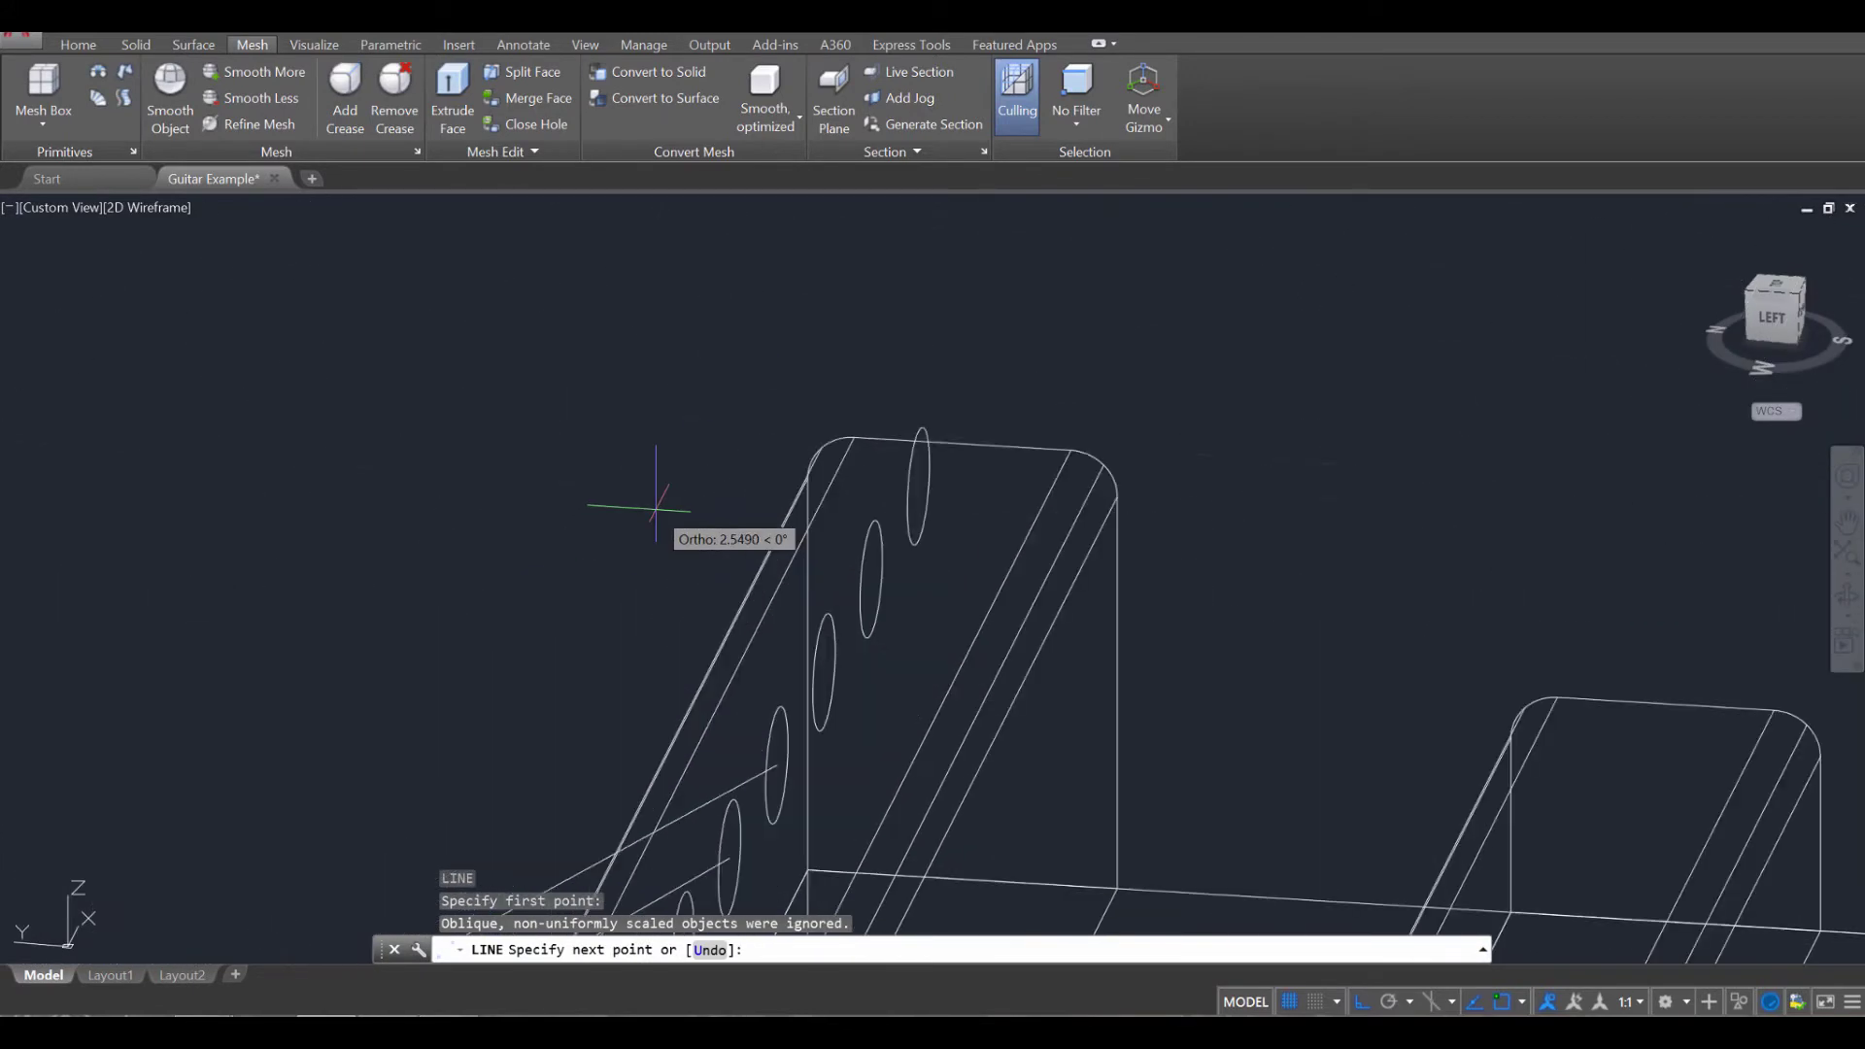
left_click(919, 485)
middle_click_drag(608, 596, 875, 366)
key("Escape")
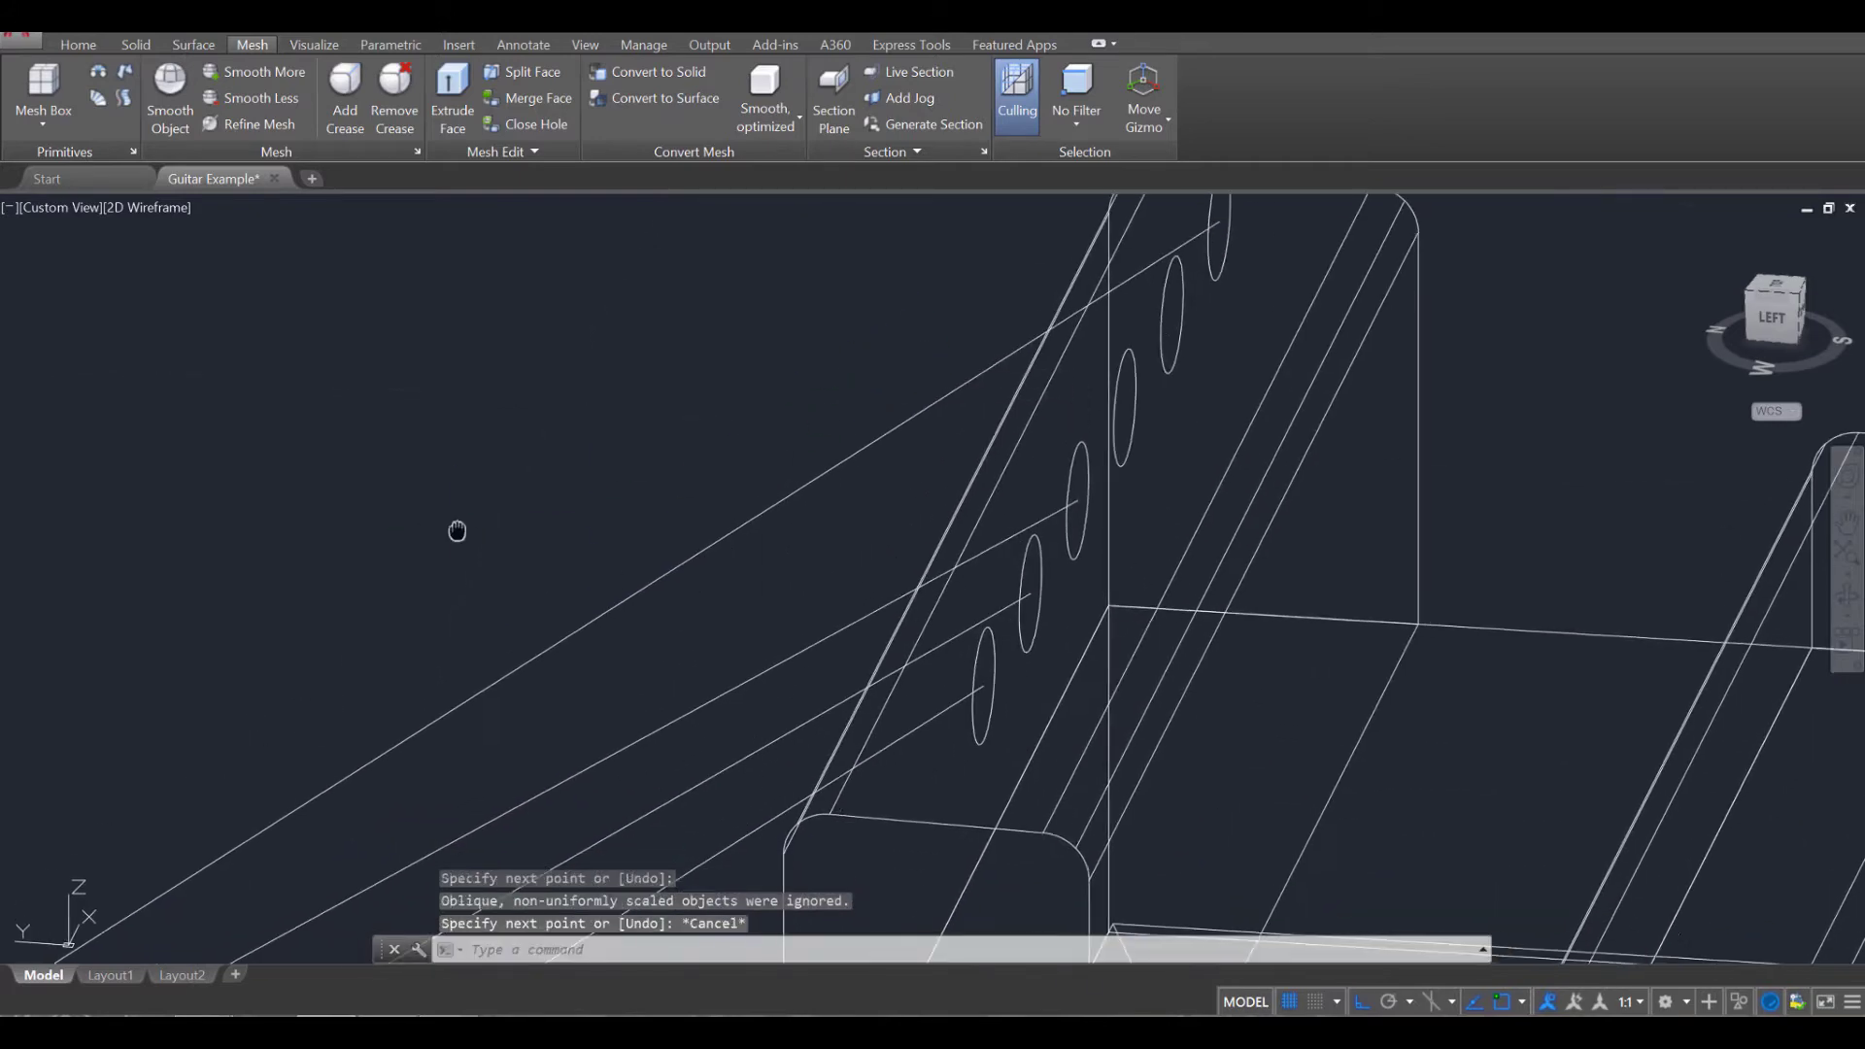
Draw a line from the circle centre of the far row's middle peg to the centre of the nut's fifth circle.
middle_click_drag(457, 531, 1093, 325)
scroll(700, 631, "down", 4)
middle_click_drag(700, 630, 937, 404)
key("Return")
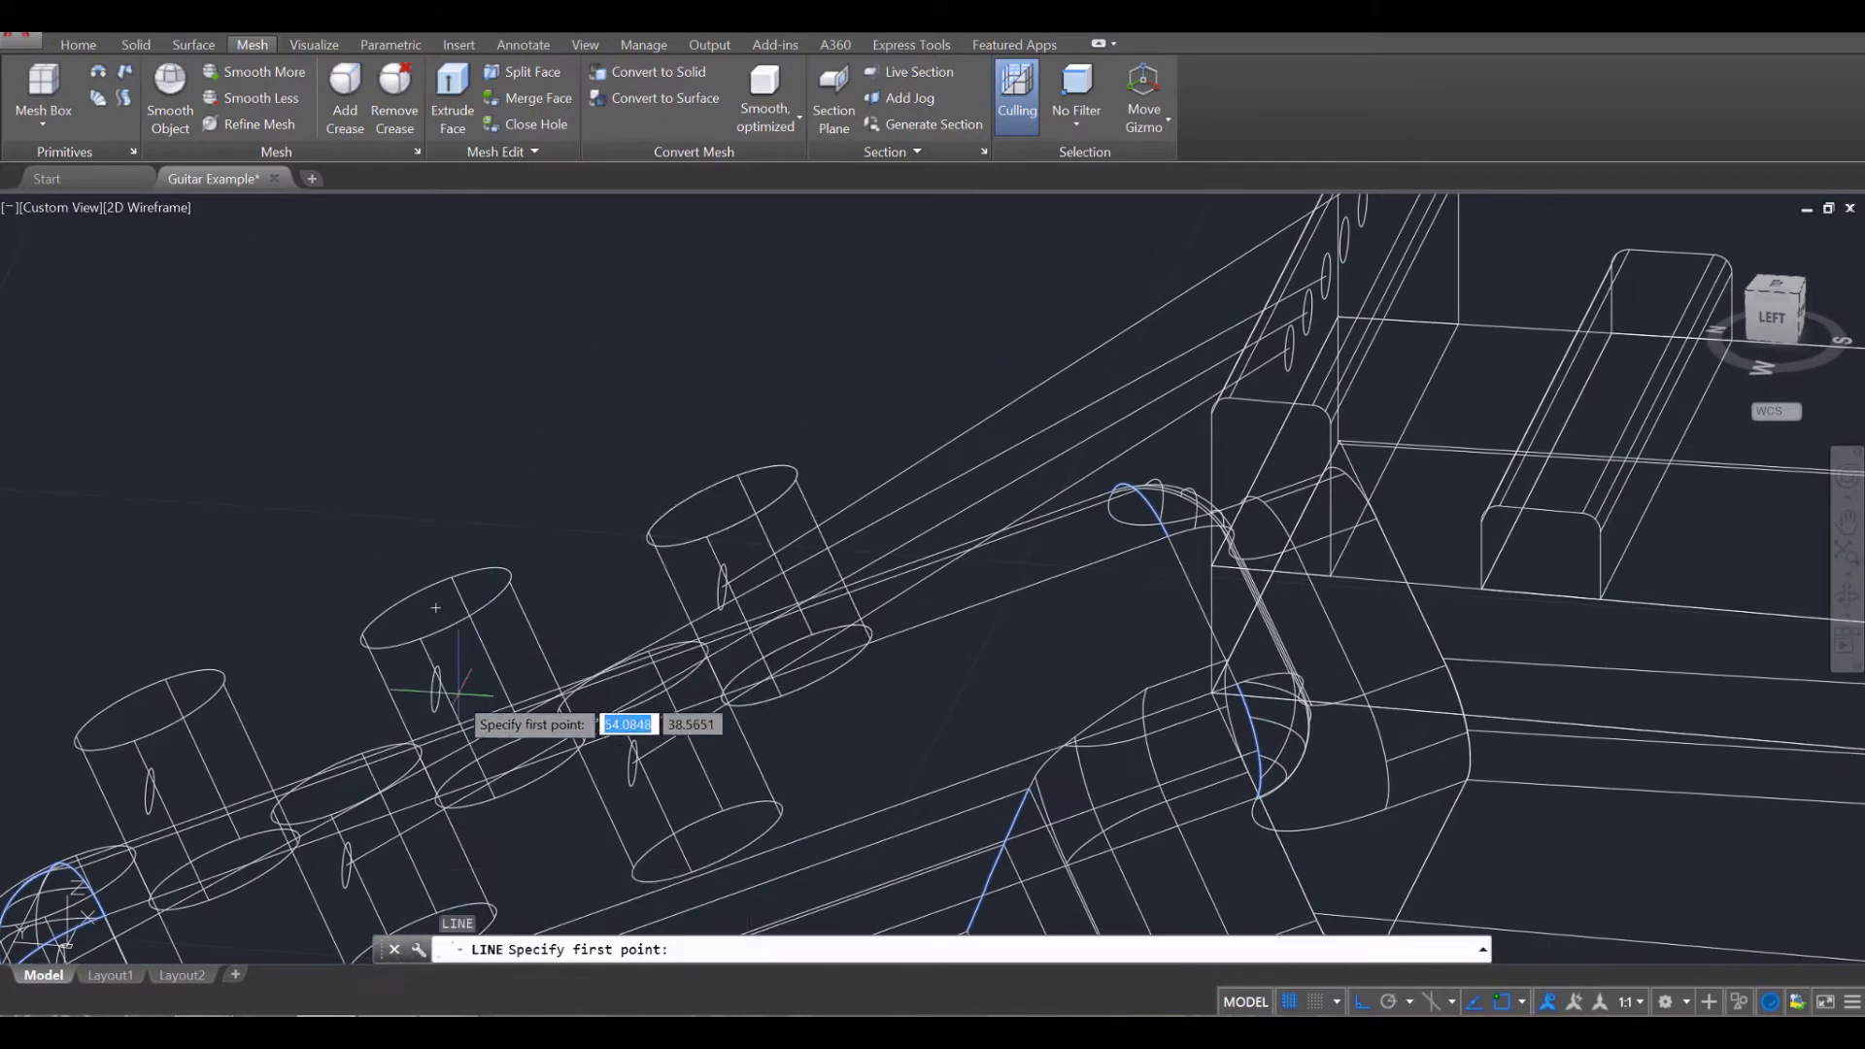
scroll(459, 692, "up", 6)
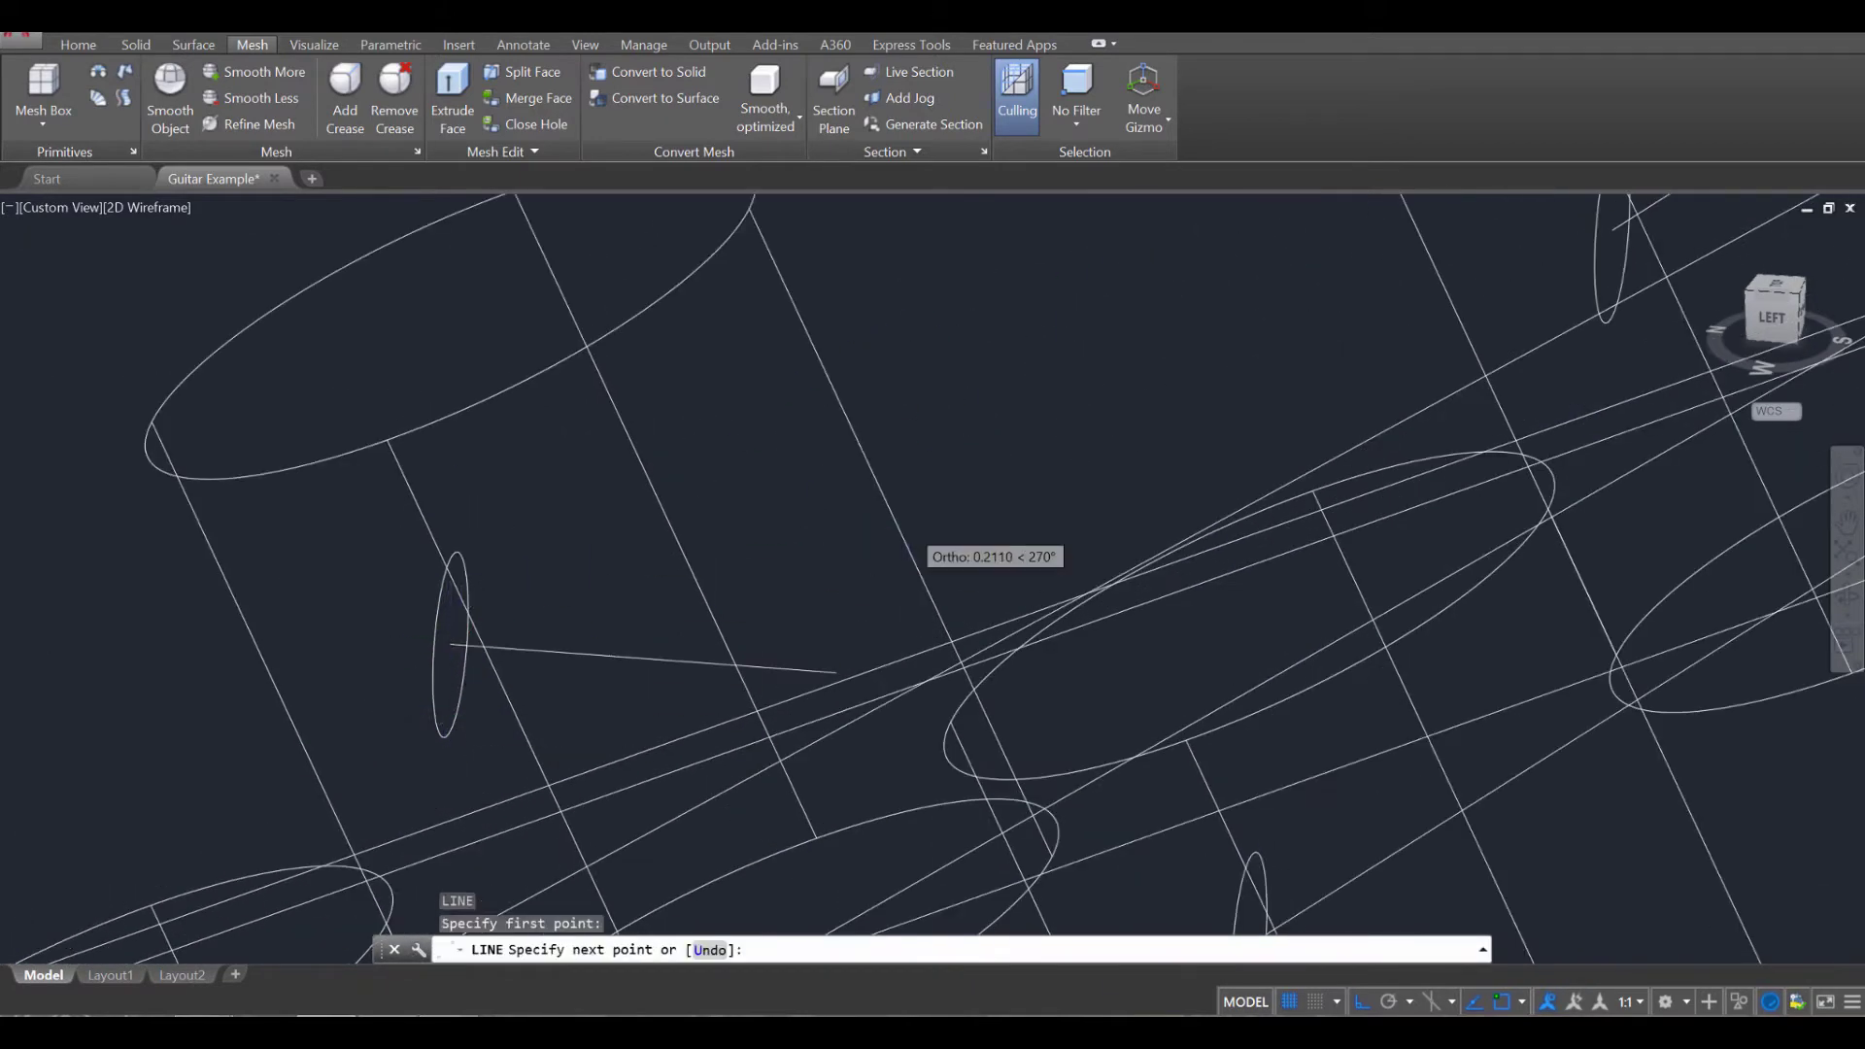
scroll(953, 568, "down", 5)
scroll(716, 678, "up", 7)
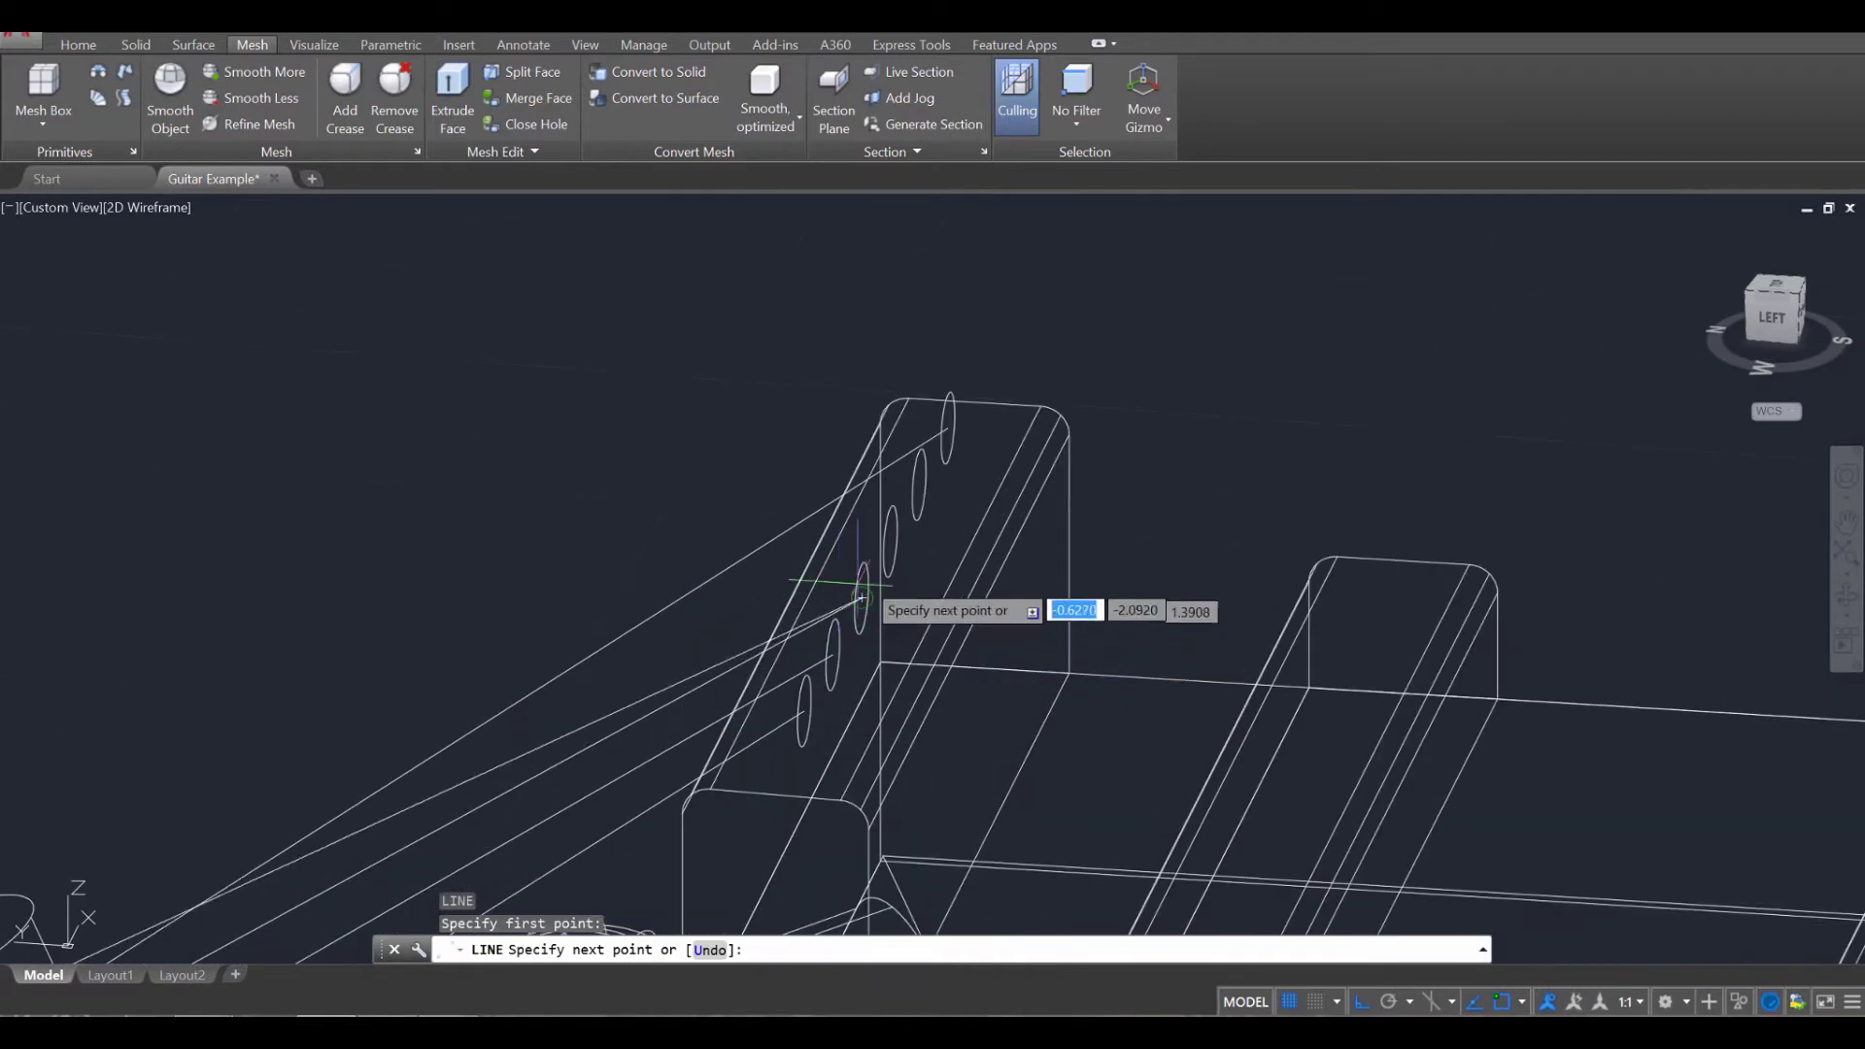
scroll(924, 470, "up", 2)
left_click(939, 378)
scroll(664, 583, "up", 4)
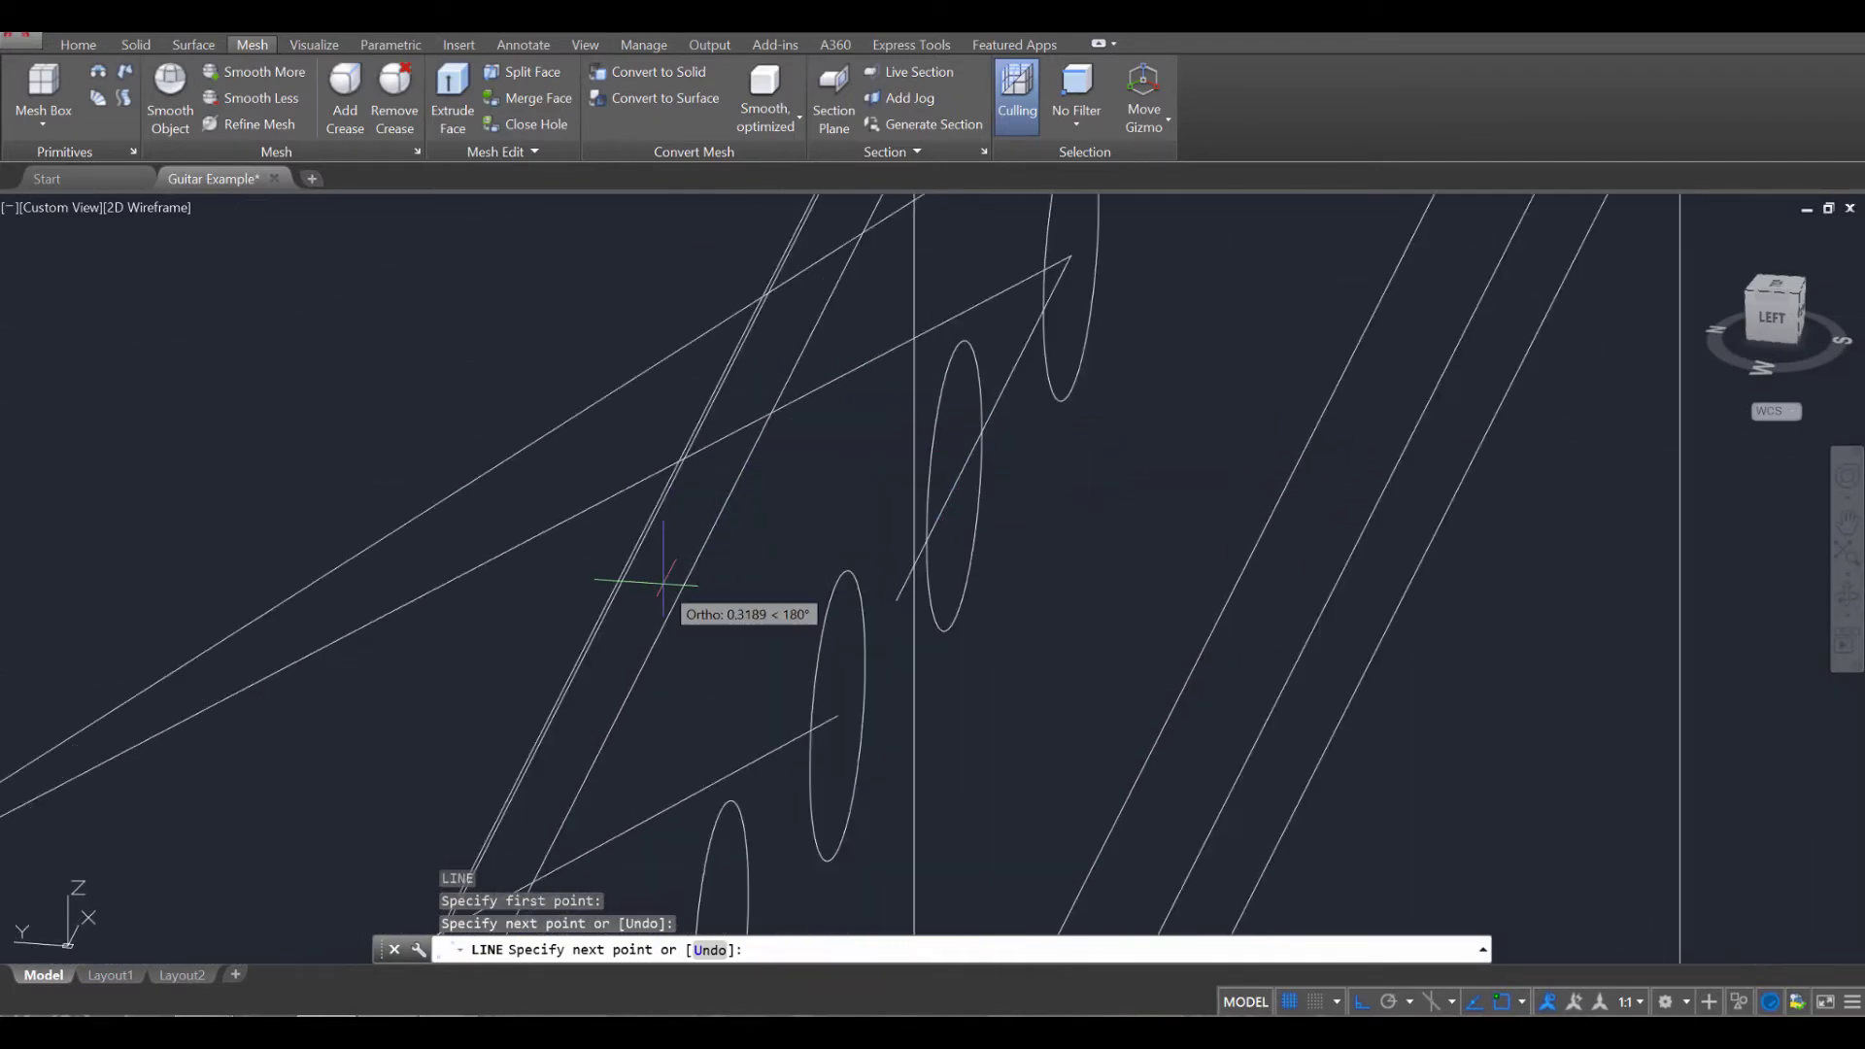
key("Escape")
Connect the circle centre of the far row's outermost peg to the centre of the nut's fourth circle with a line.
scroll(663, 583, "up", 6)
scroll(663, 583, "down", 9)
scroll(639, 588, "down", 6)
middle_click_drag(513, 617, 1074, 342)
scroll(542, 631, "up", 8)
key("Return")
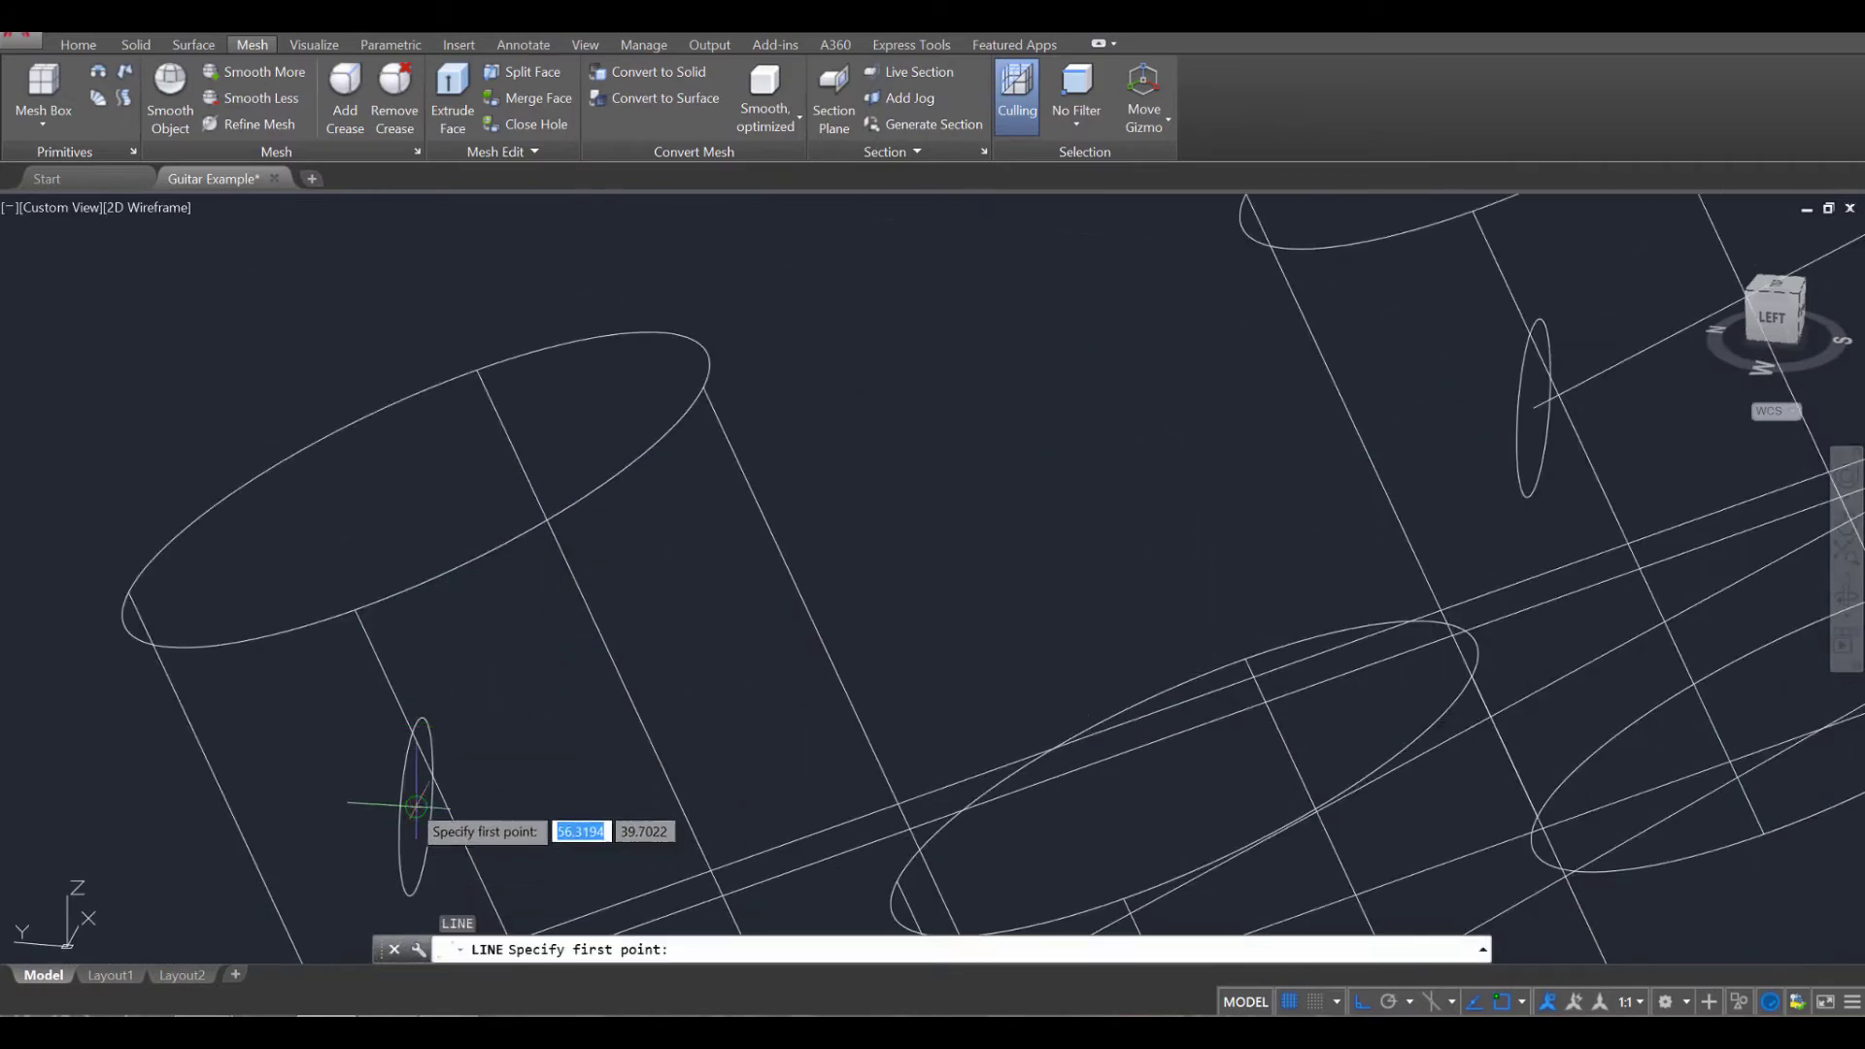
scroll(721, 651, "down", 8)
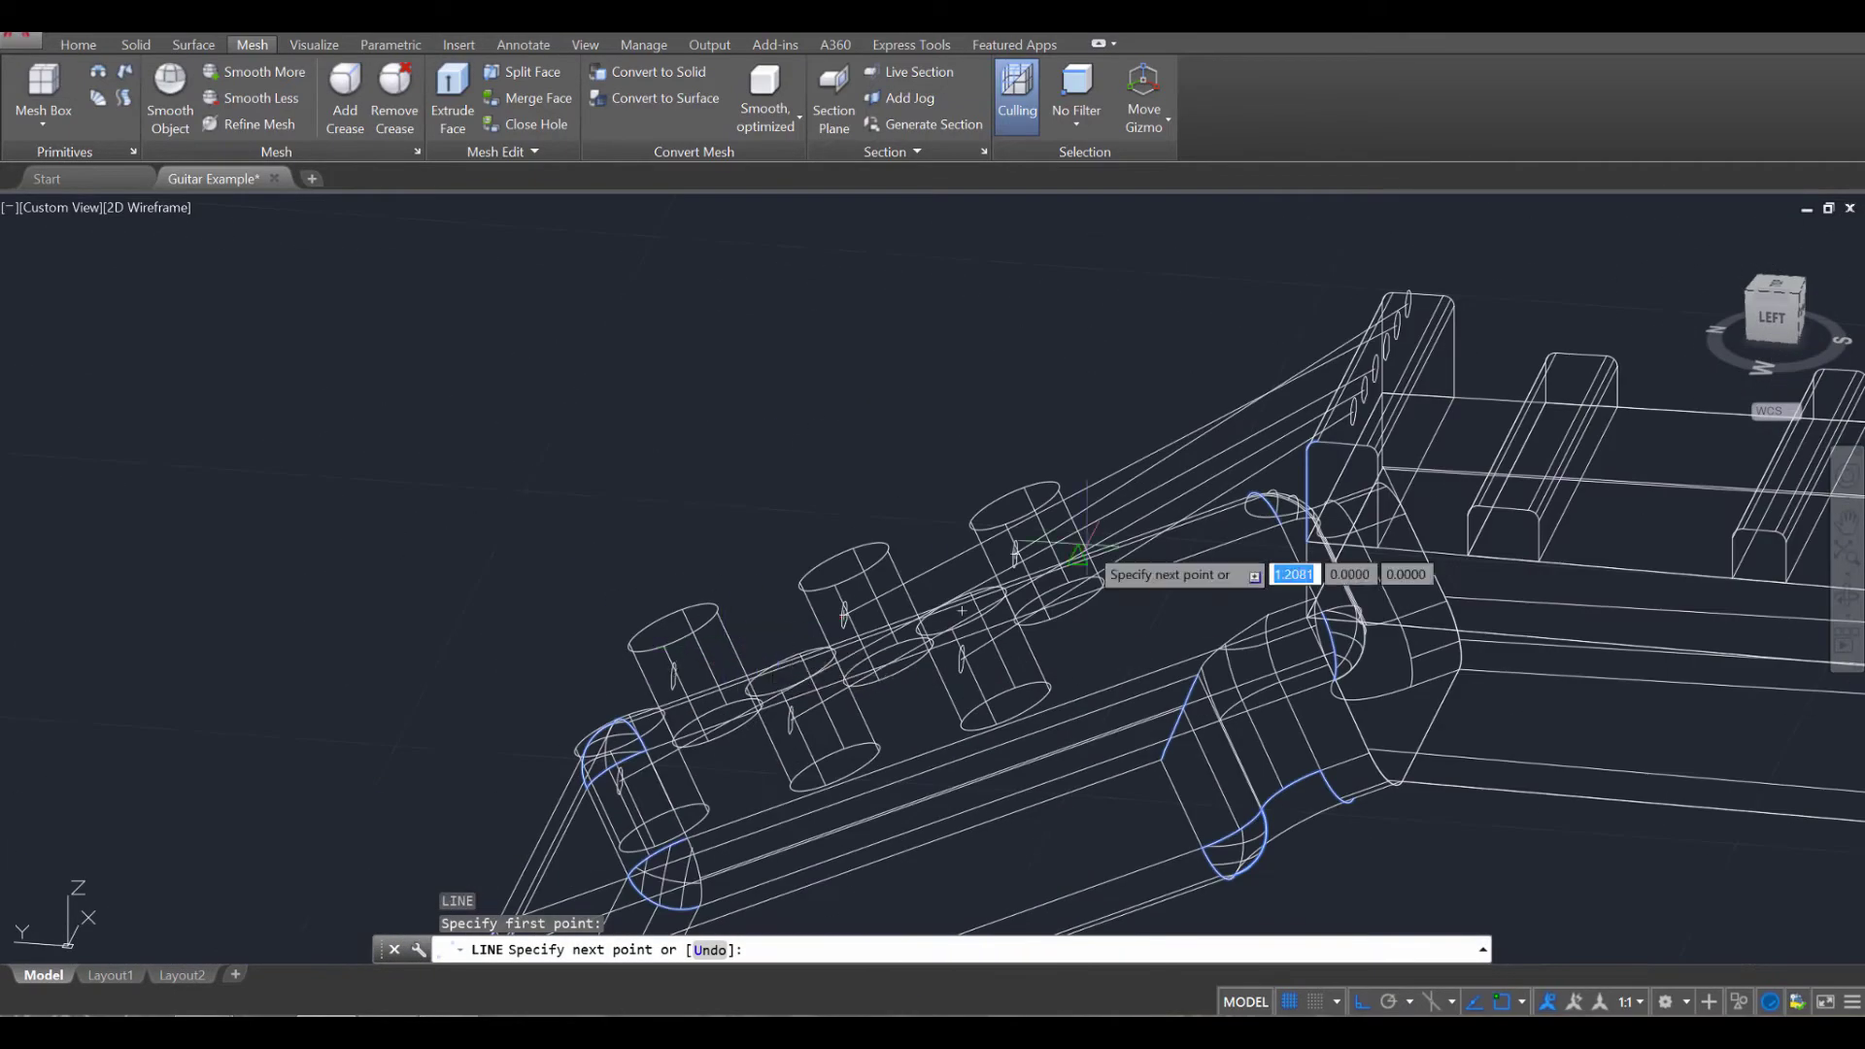
middle_click_drag(1086, 542, 472, 729)
scroll(744, 546, "up", 6)
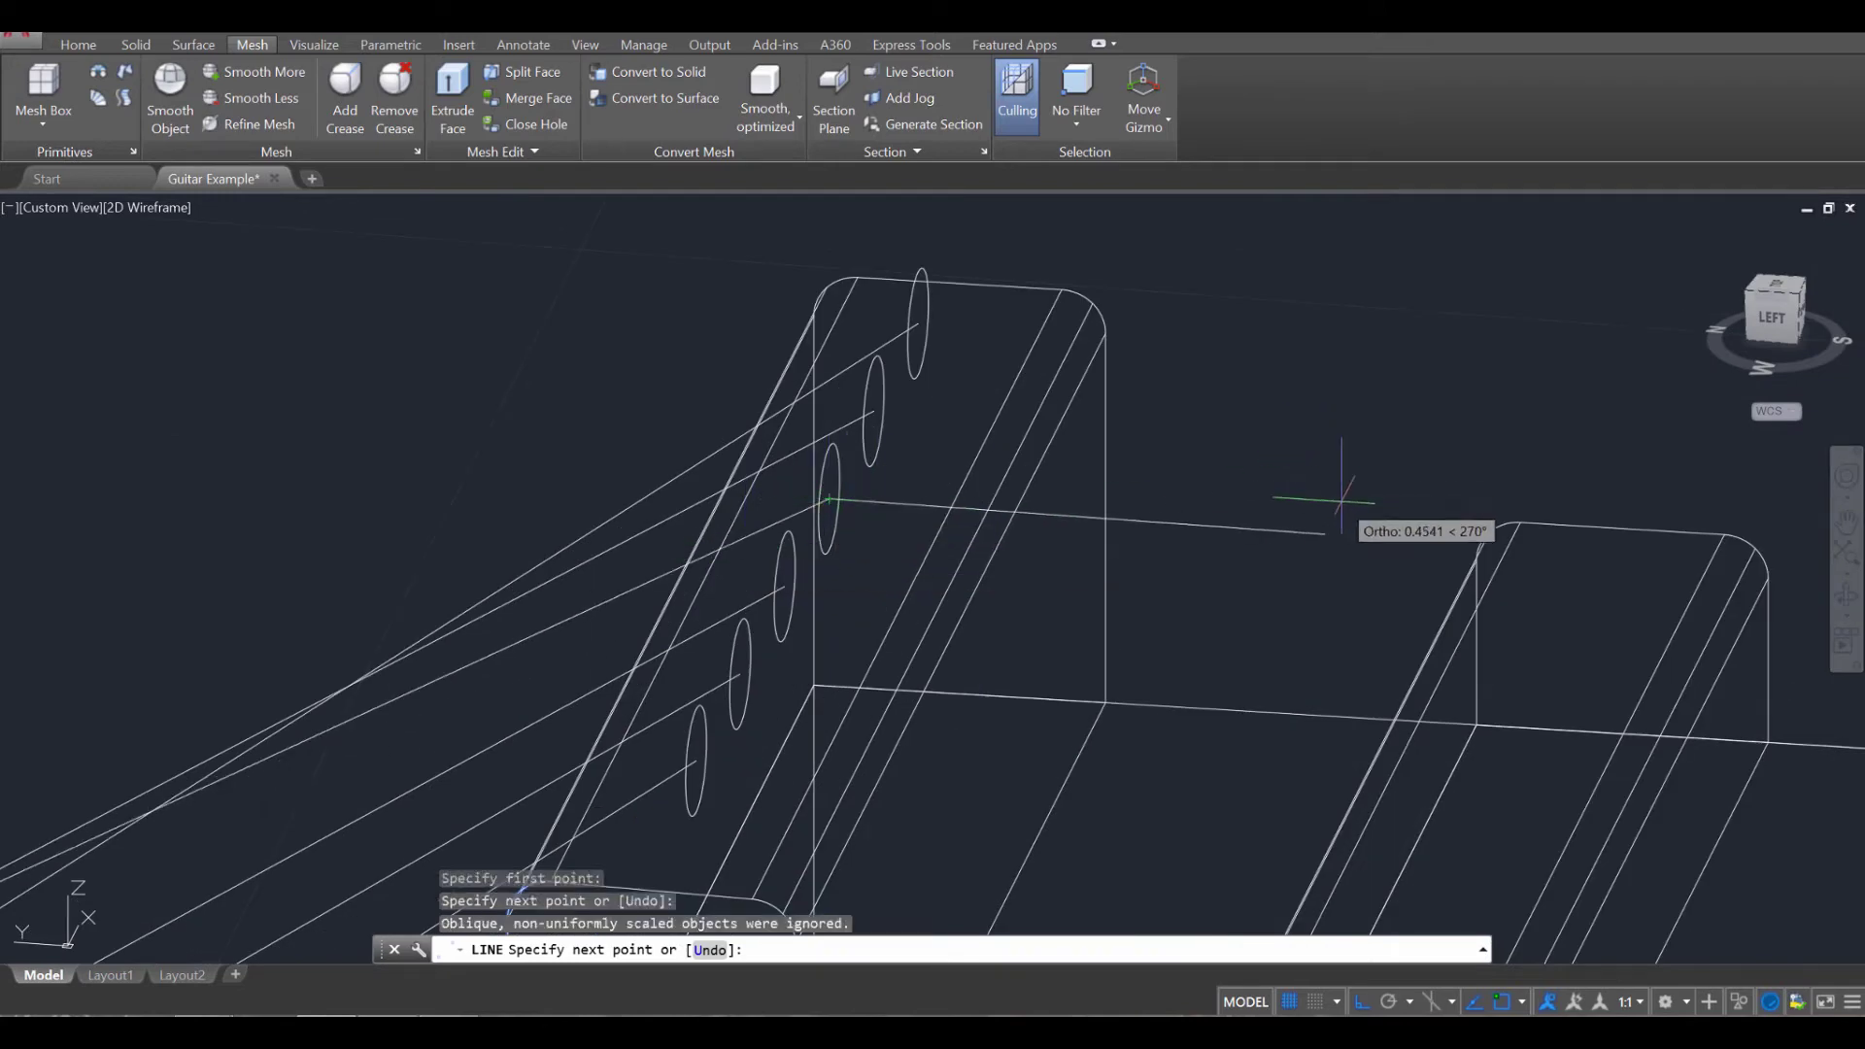
key("Escape")
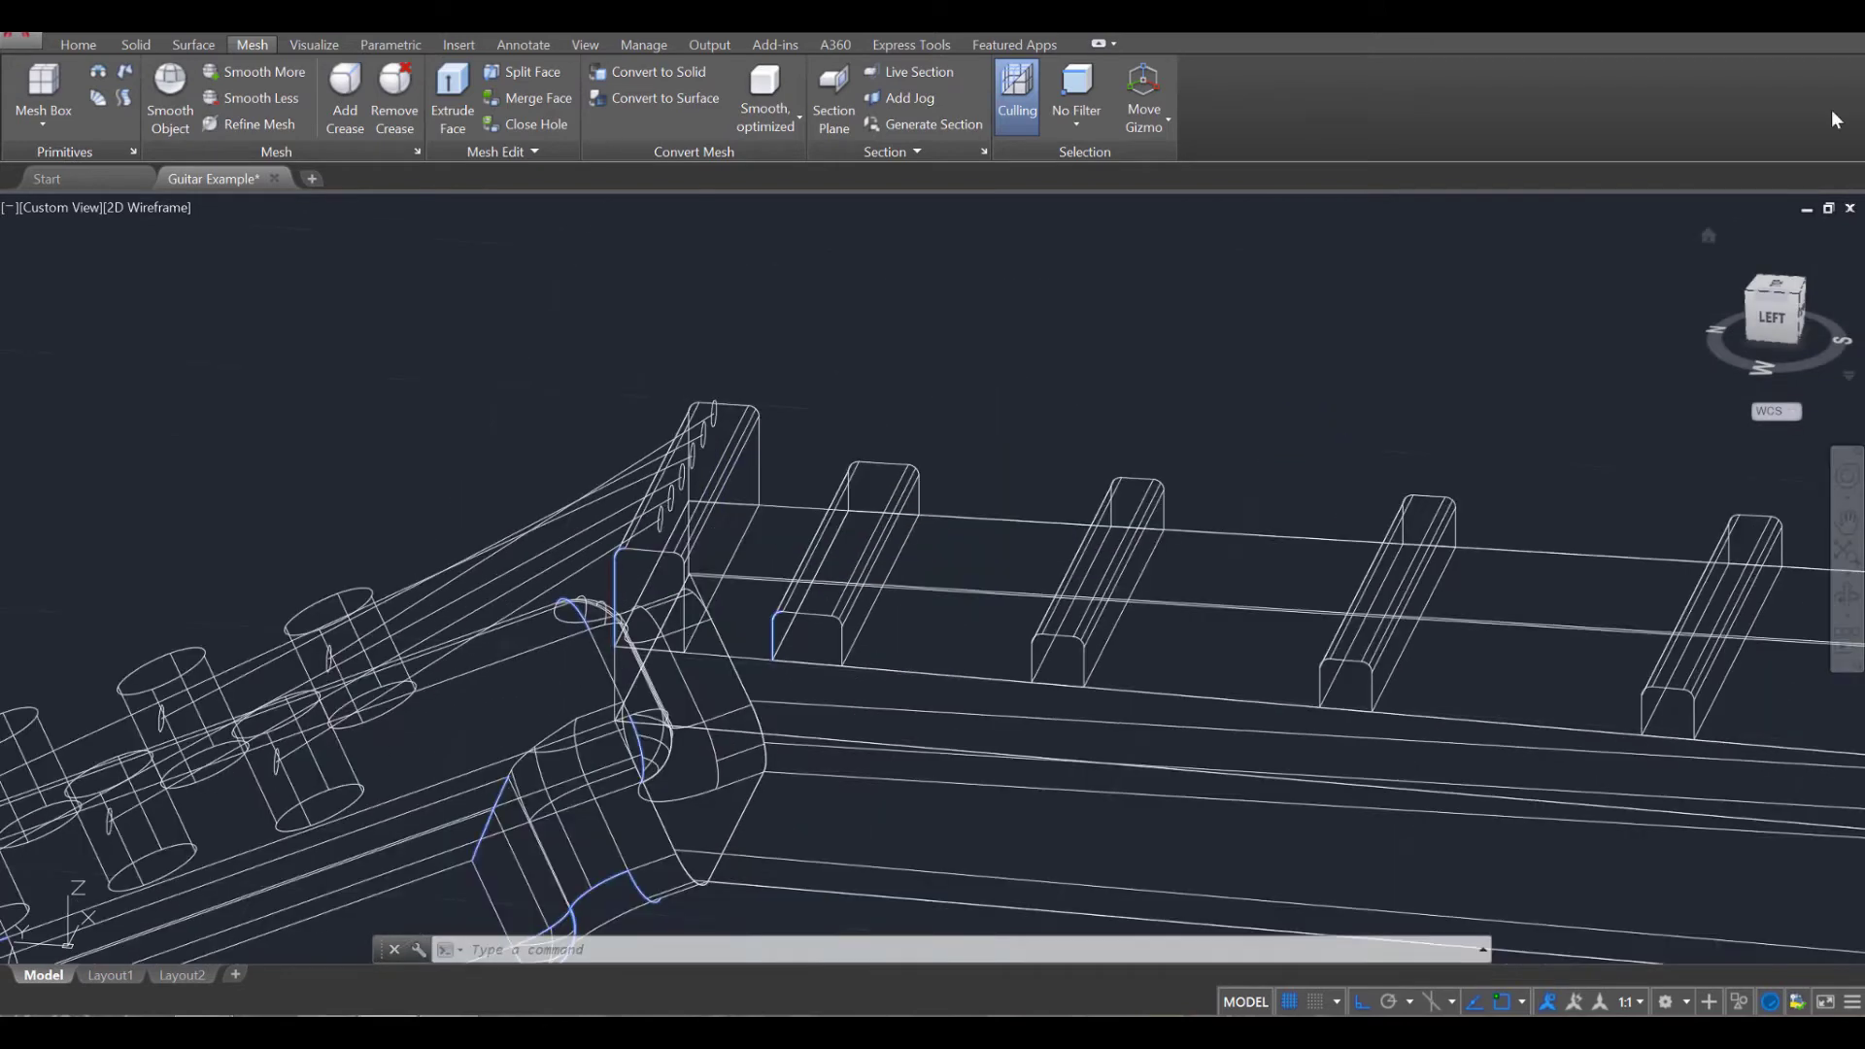
Draw a line from the centre of the nut's near end circle to the centre of the saddle's near end circle.
scroll(741, 512, "up", 3)
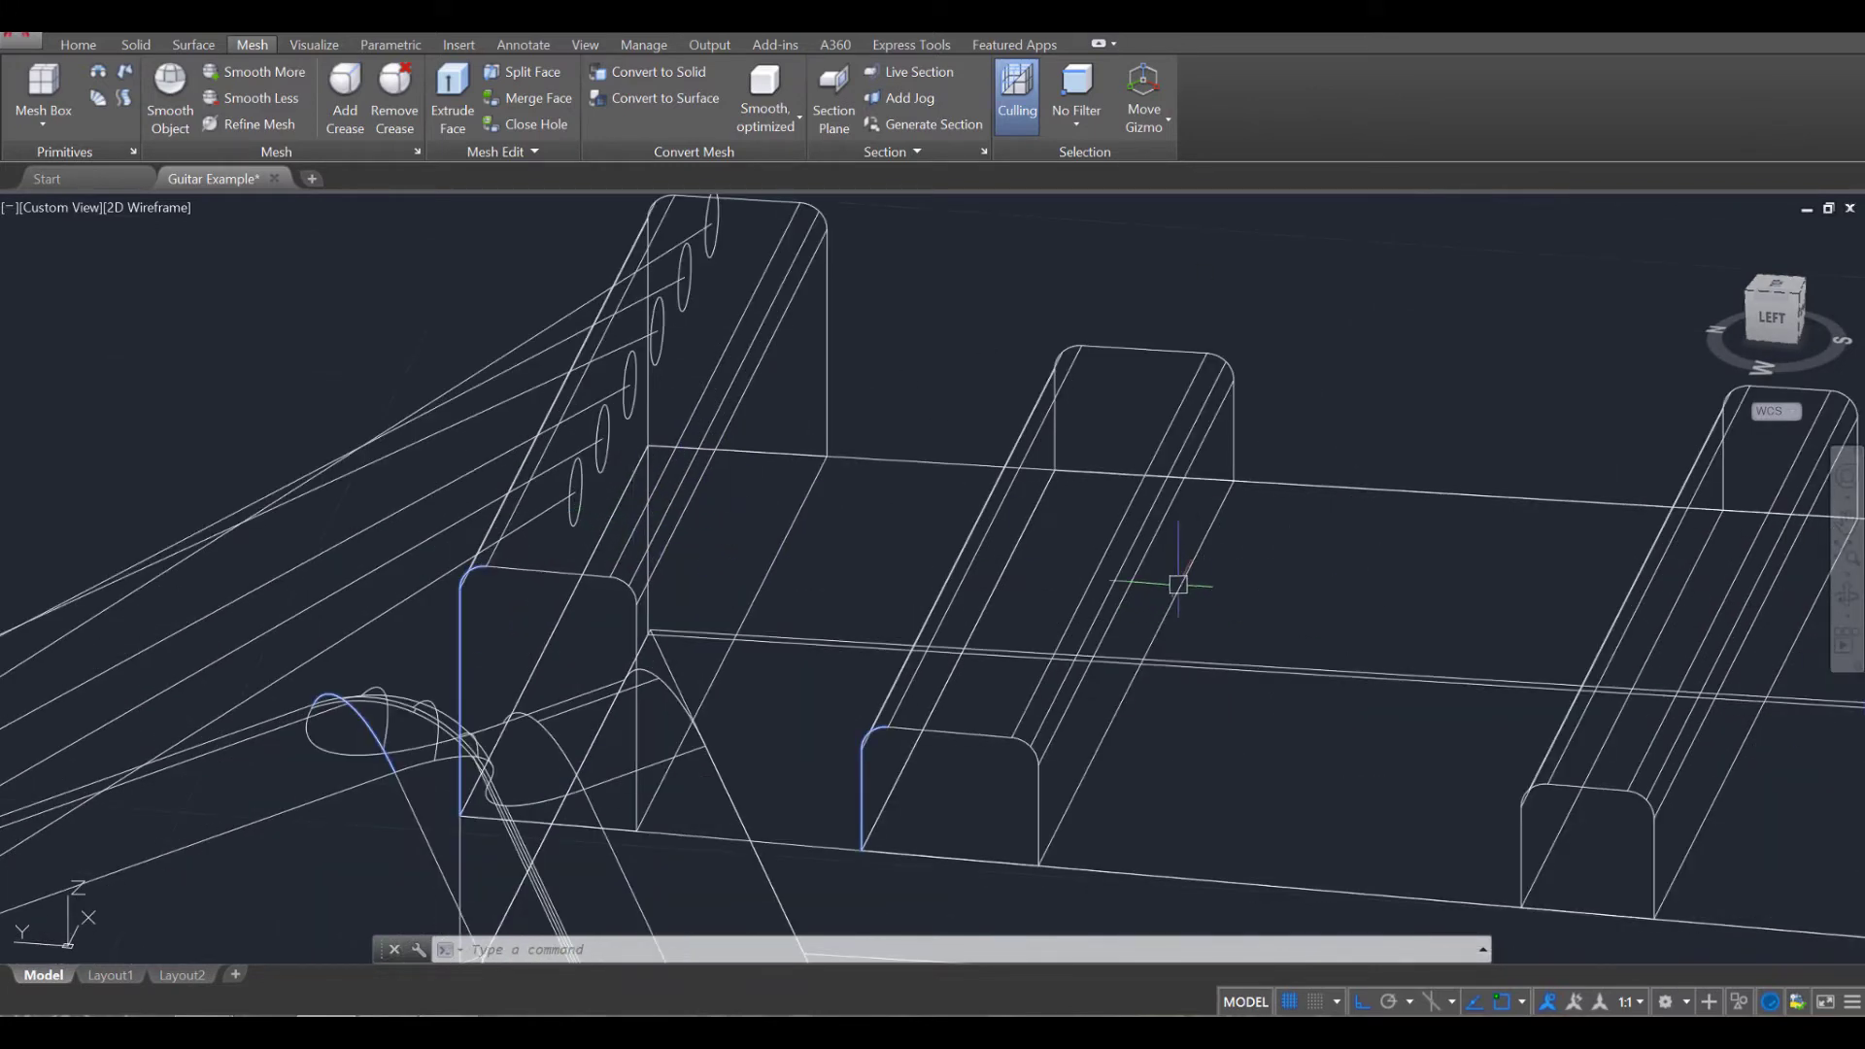
type("lin")
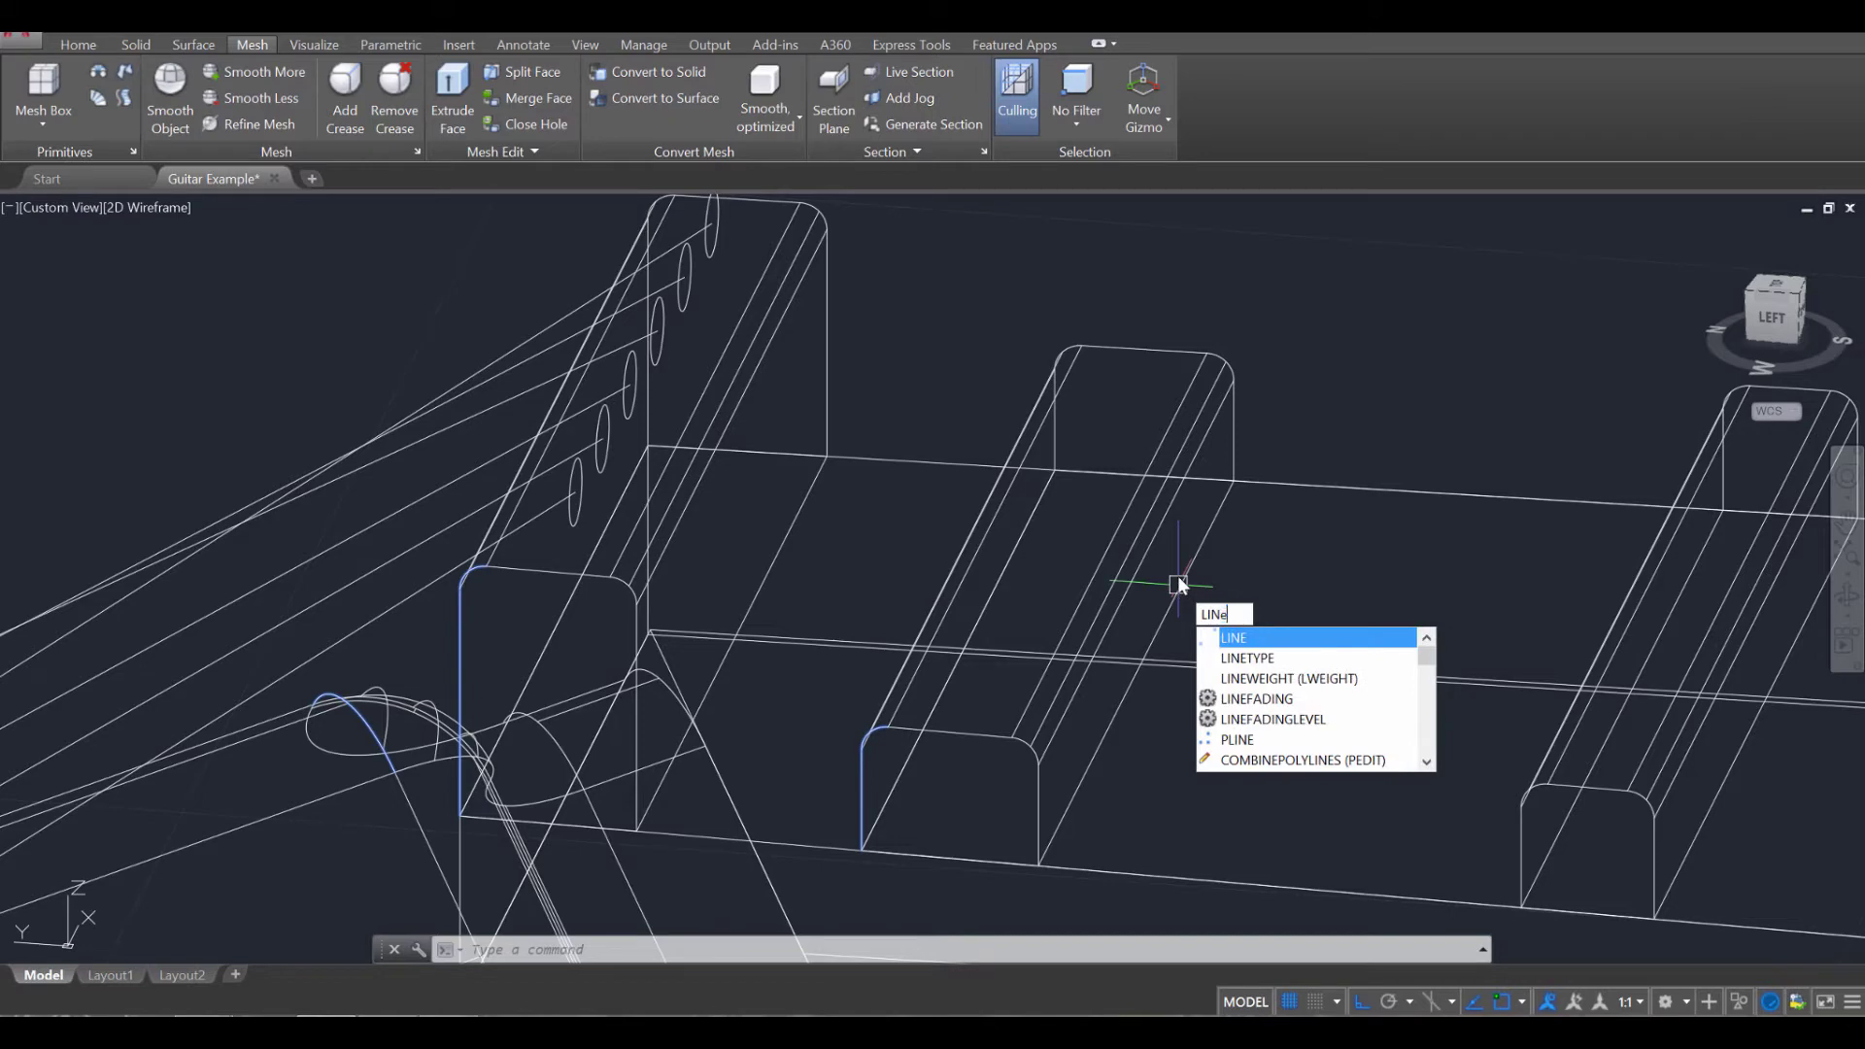
type("e")
key("Return")
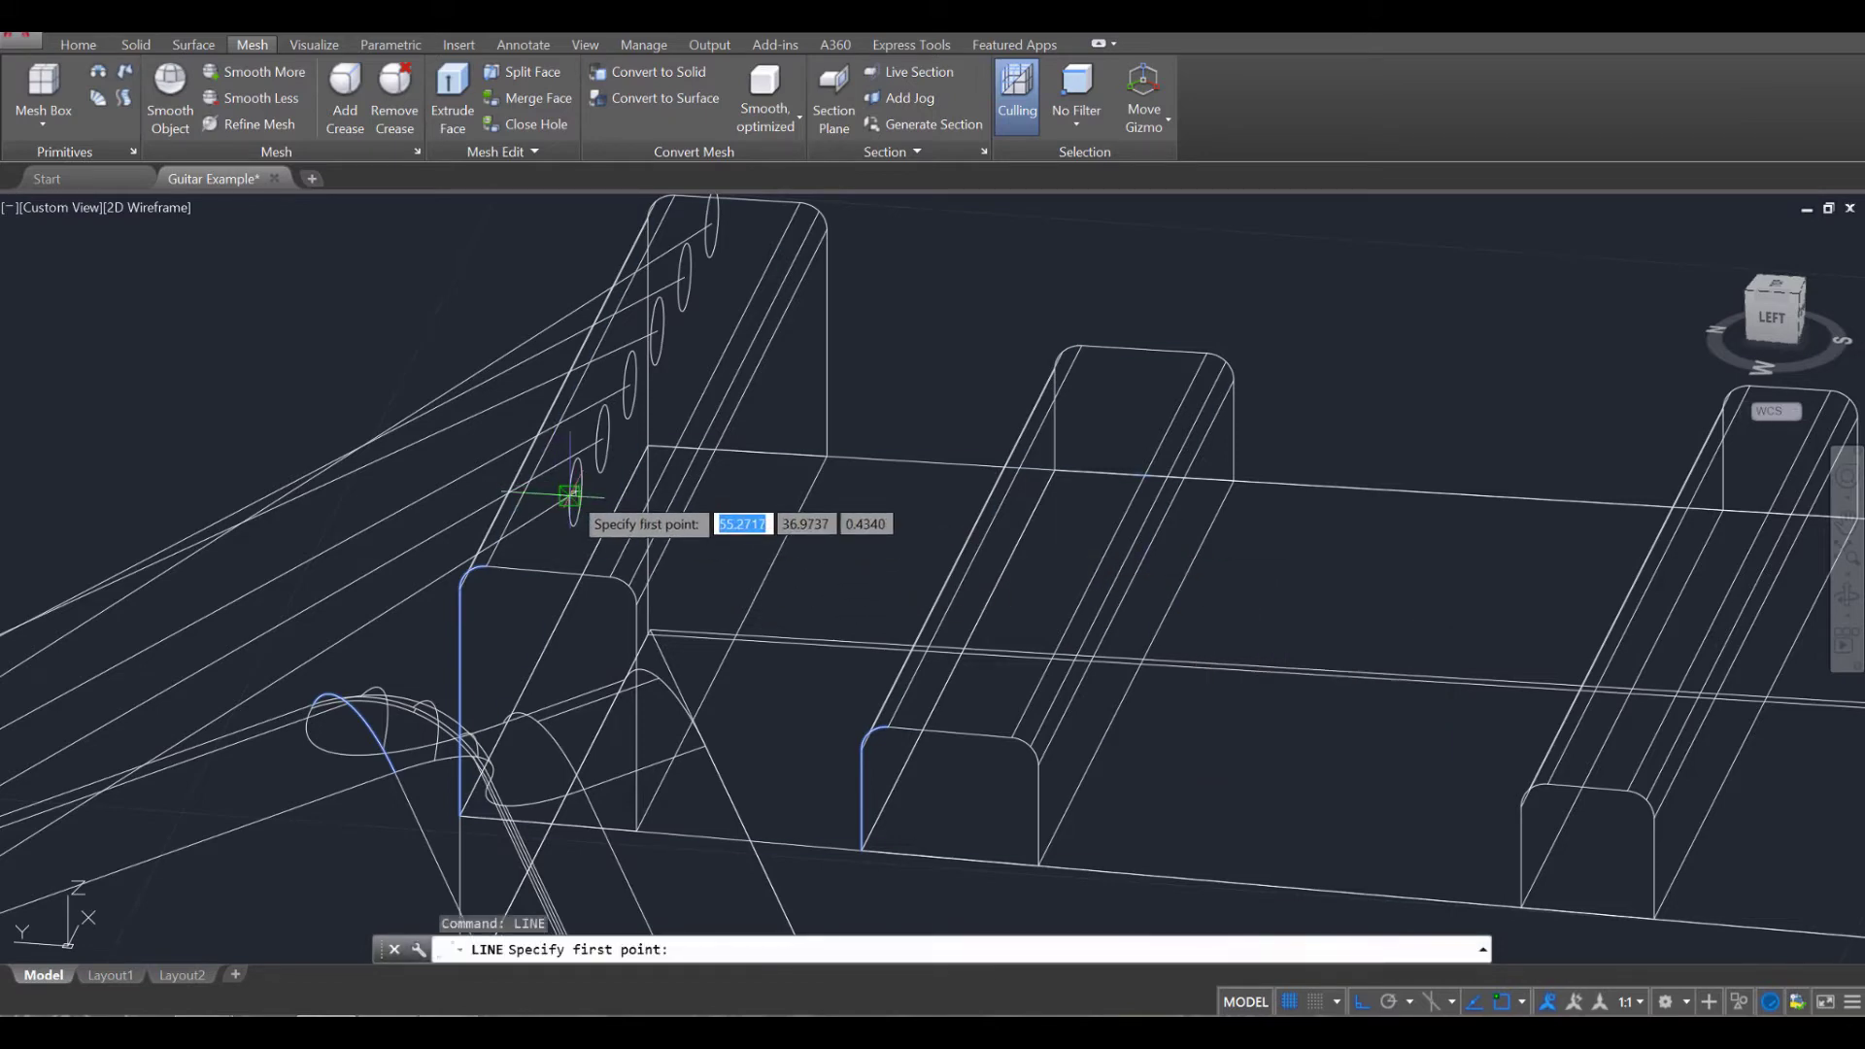
scroll(561, 488, "up", 4)
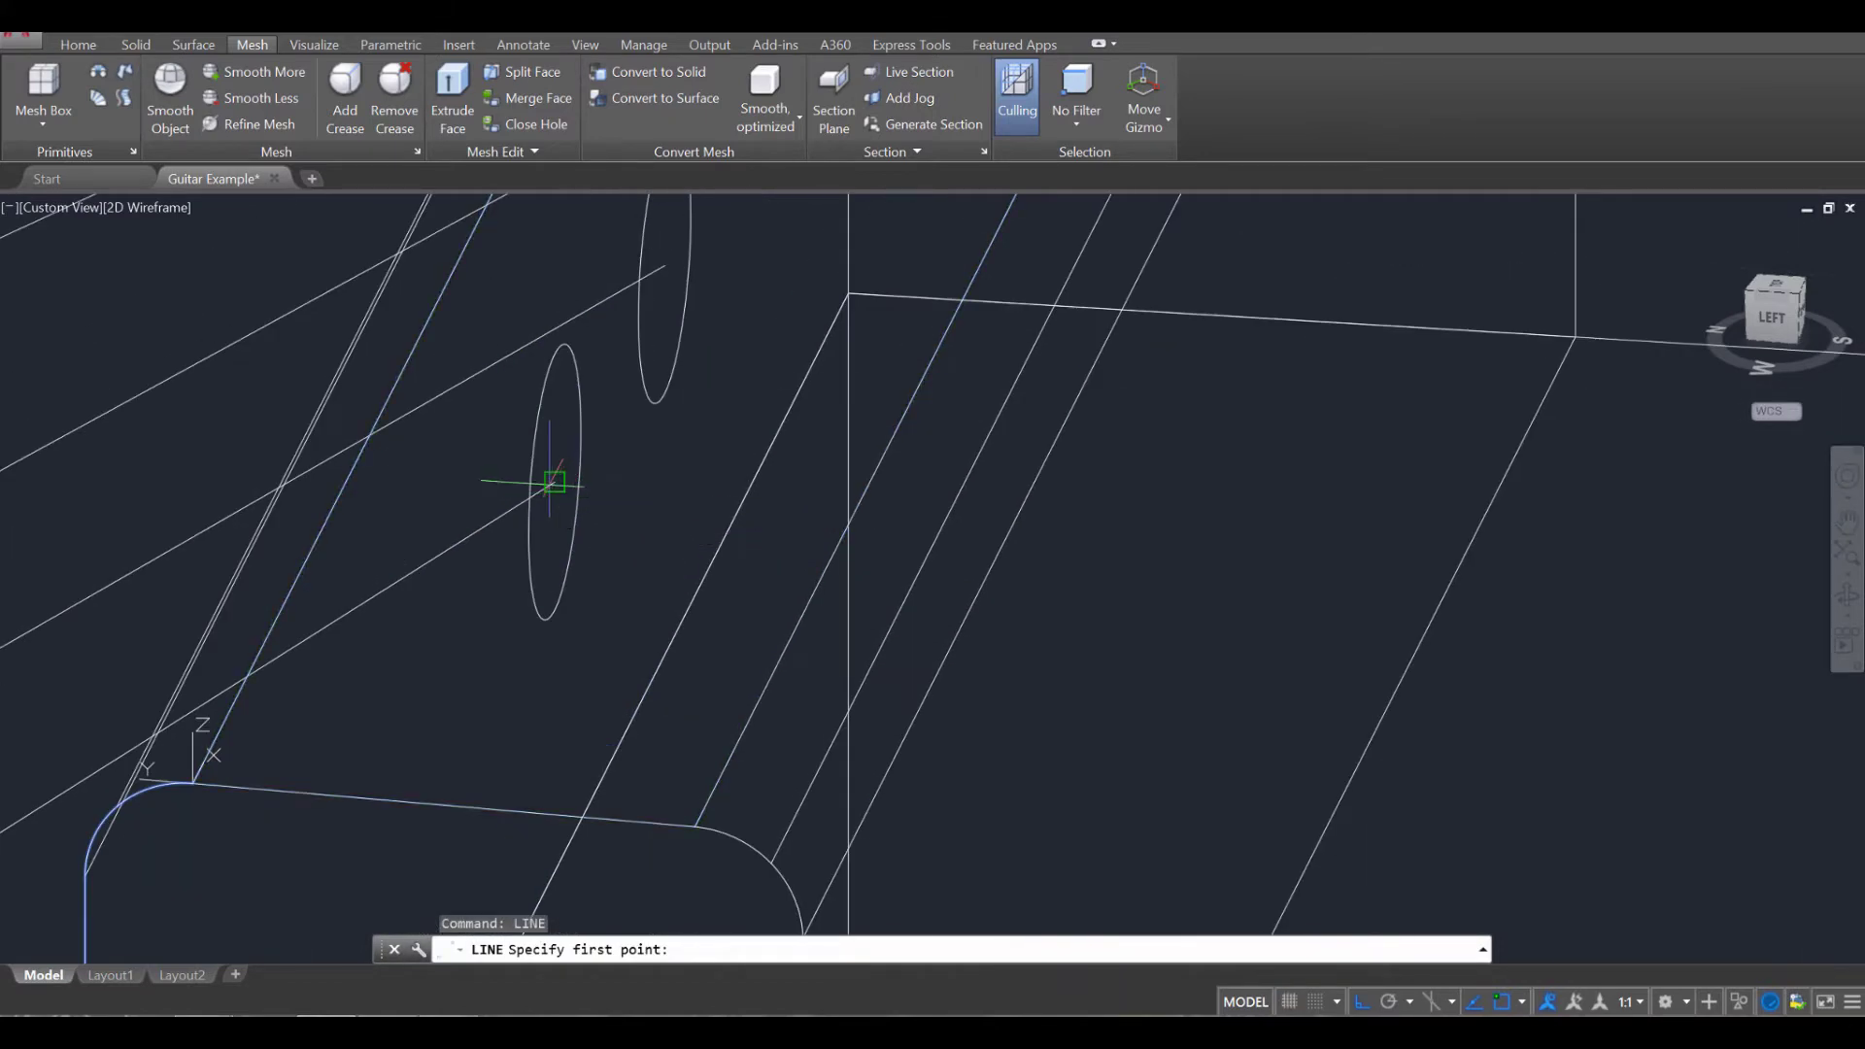
left_click(554, 481)
scroll(835, 573, "down", 6)
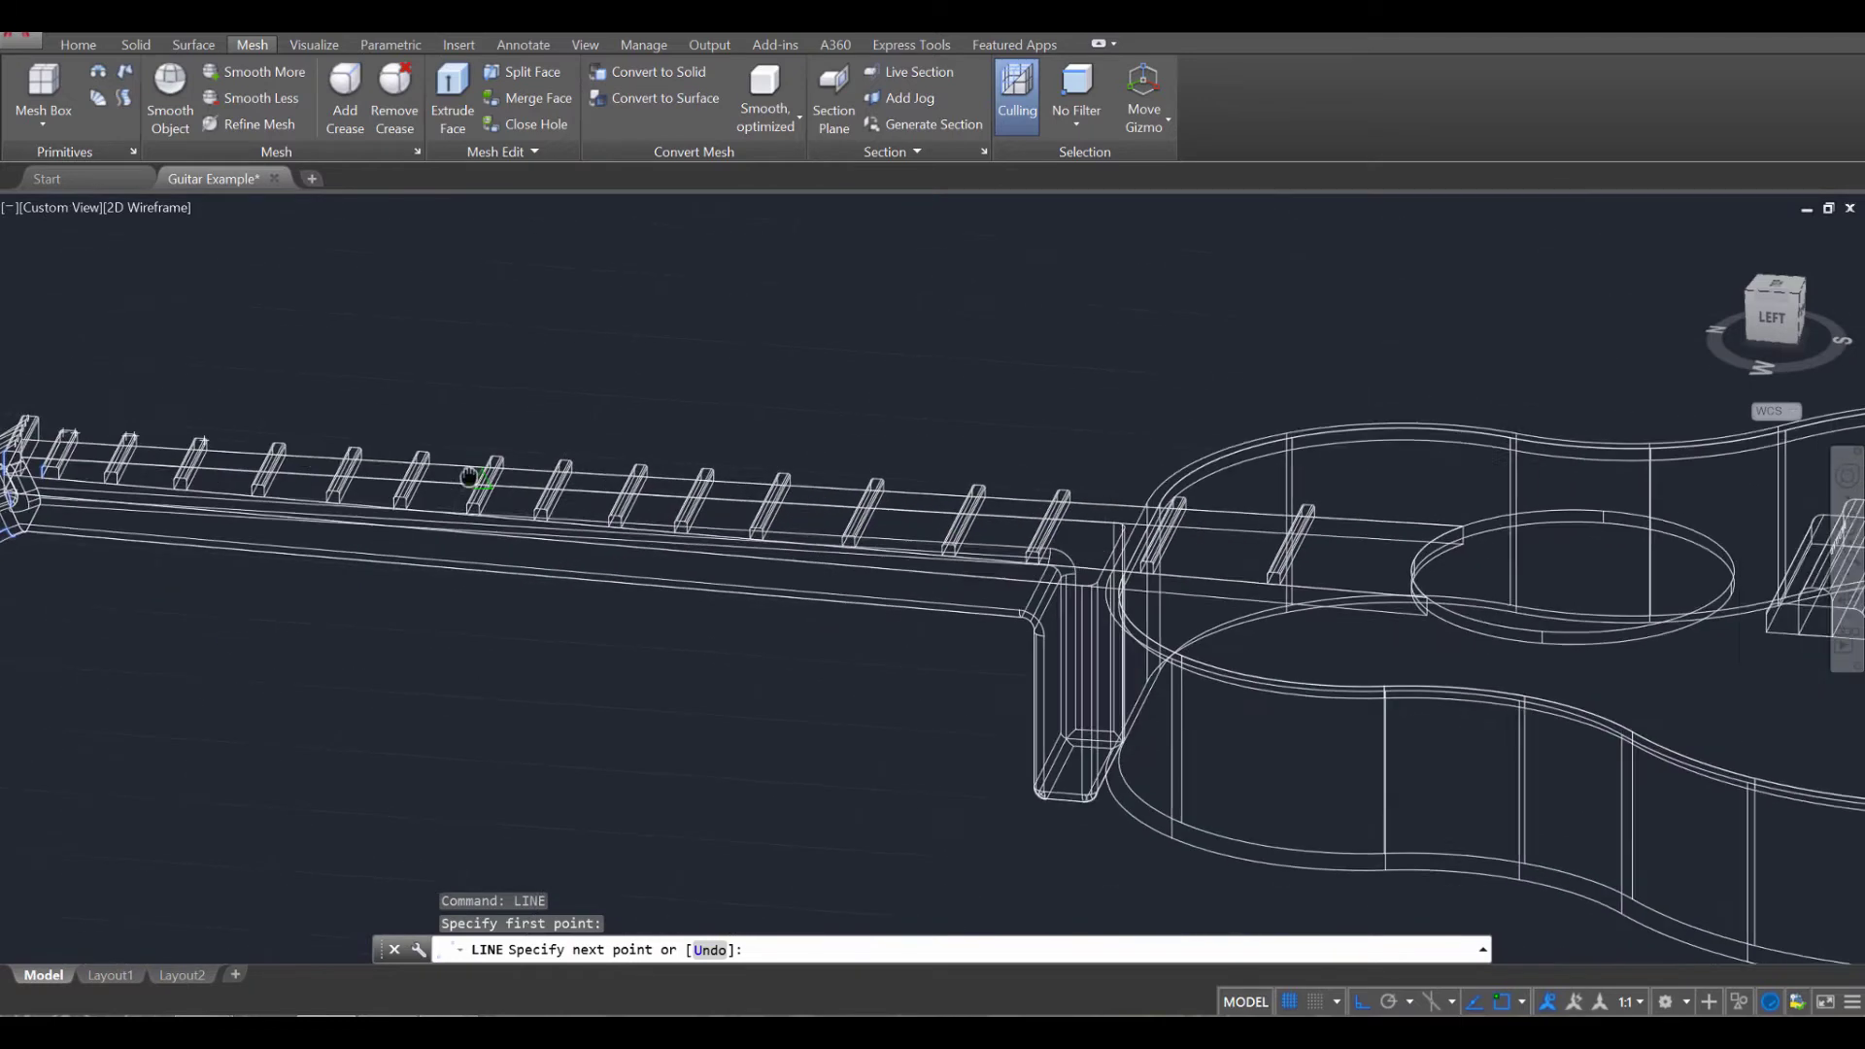
scroll(938, 544, "up", 8)
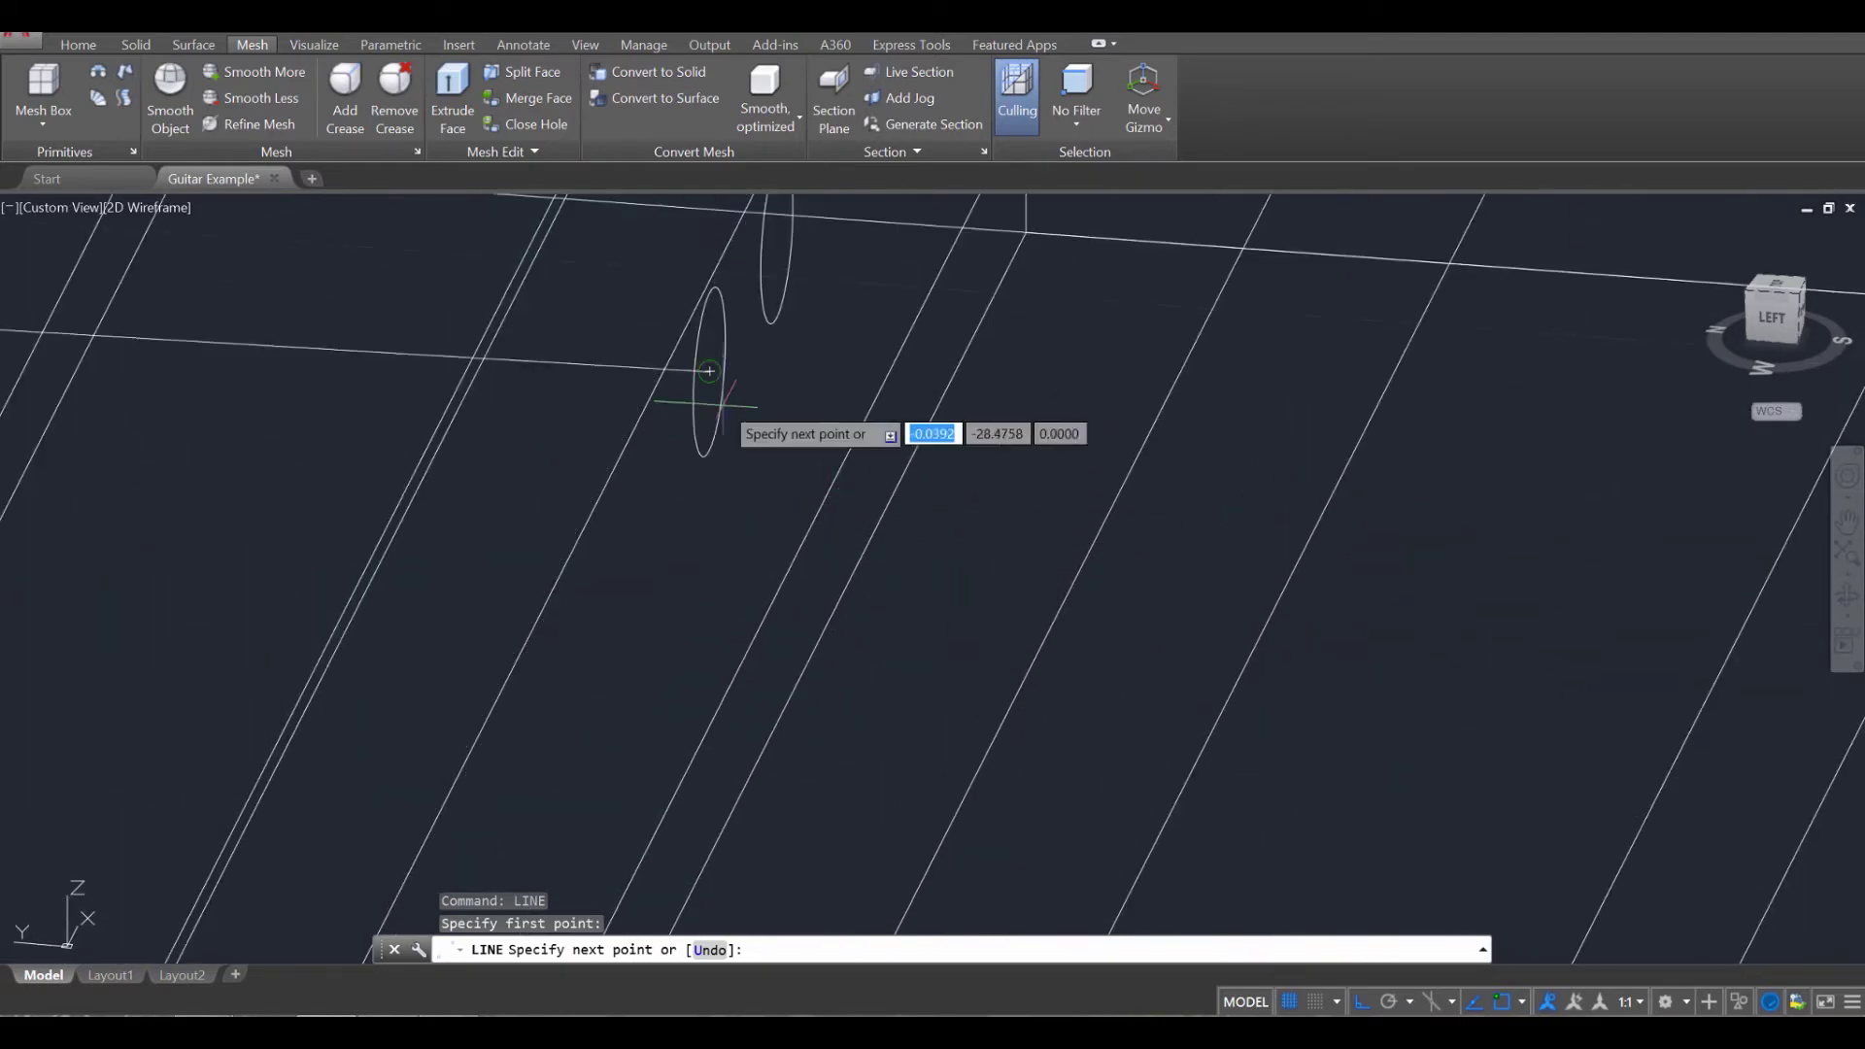
left_click(721, 404)
Continue the near-side string path from the saddle to the centre of the bridge's near end circle and finish the line.
middle_click_drag(1226, 743, 819, 206)
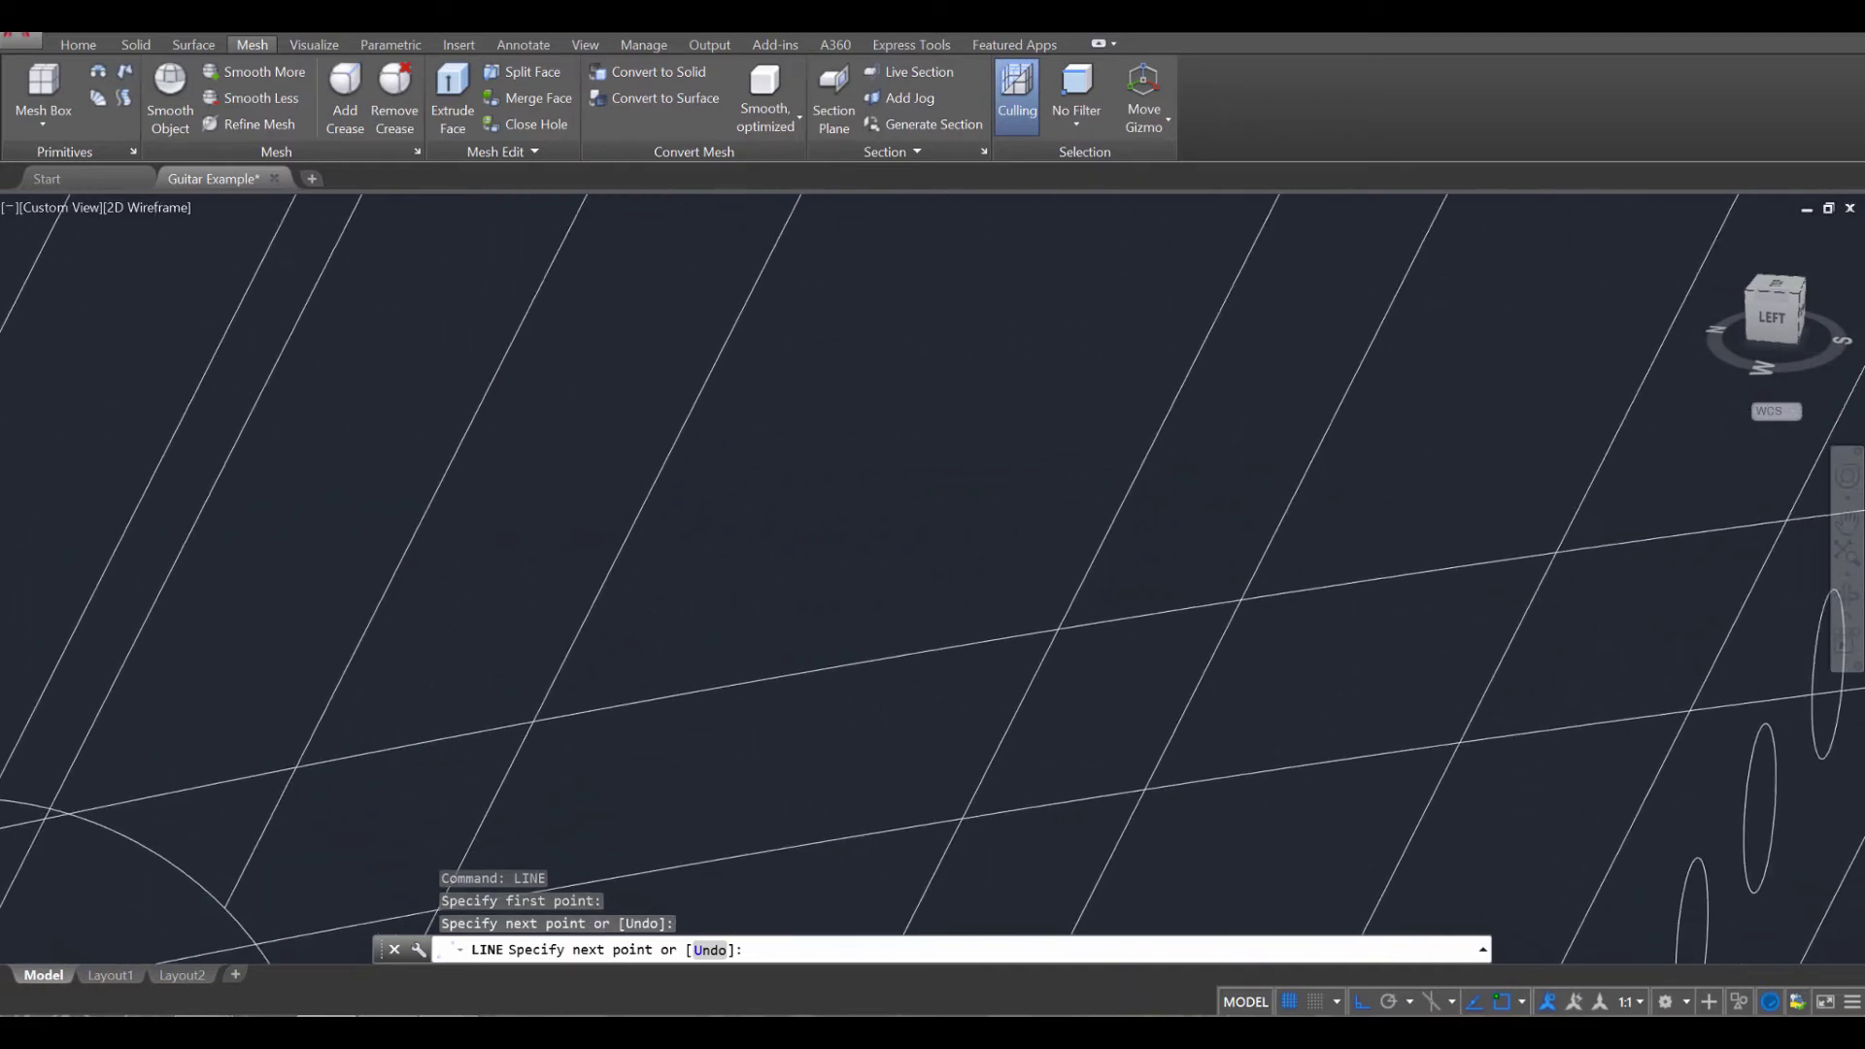
scroll(1061, 488, "down", 2)
middle_click_drag(1379, 729, 1153, 295)
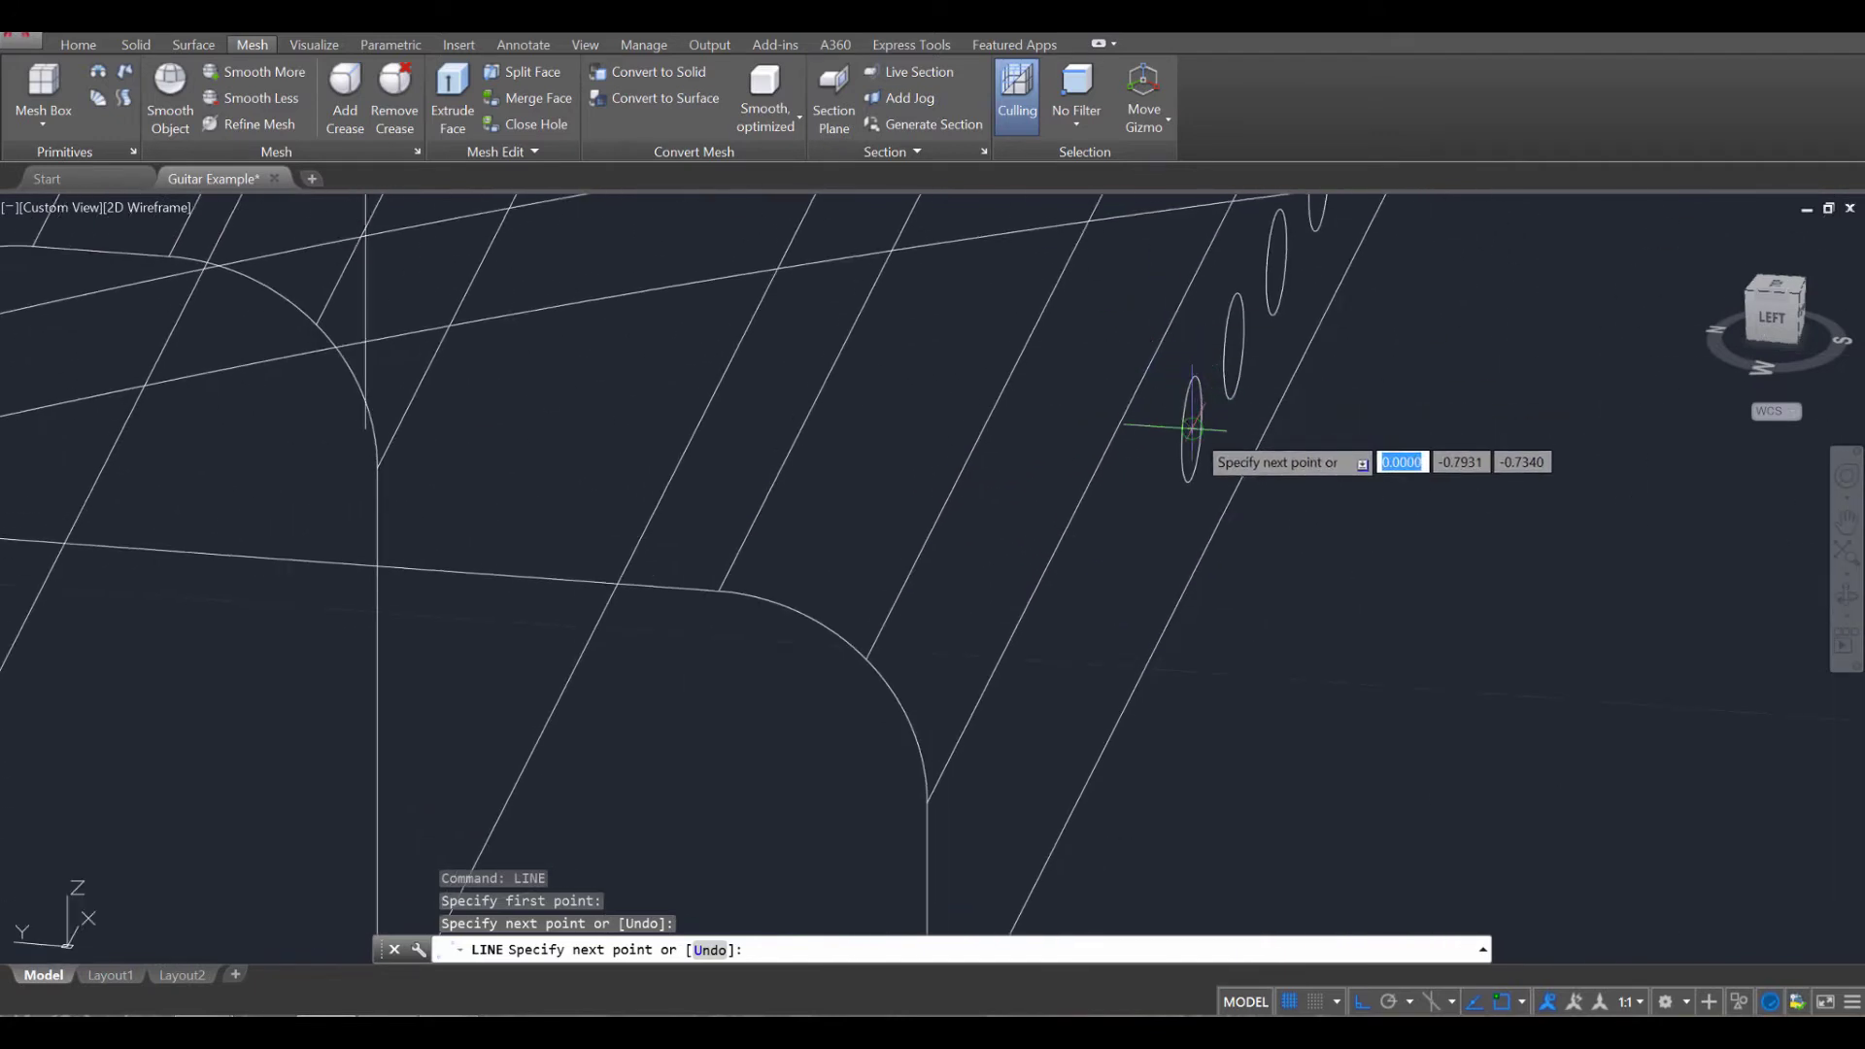
left_click(1191, 428)
middle_click_drag(1451, 417, 1484, 577)
key("Escape")
Draw a line from the centre of the bridge's second circle to the centre of the saddle's second circle.
type("l")
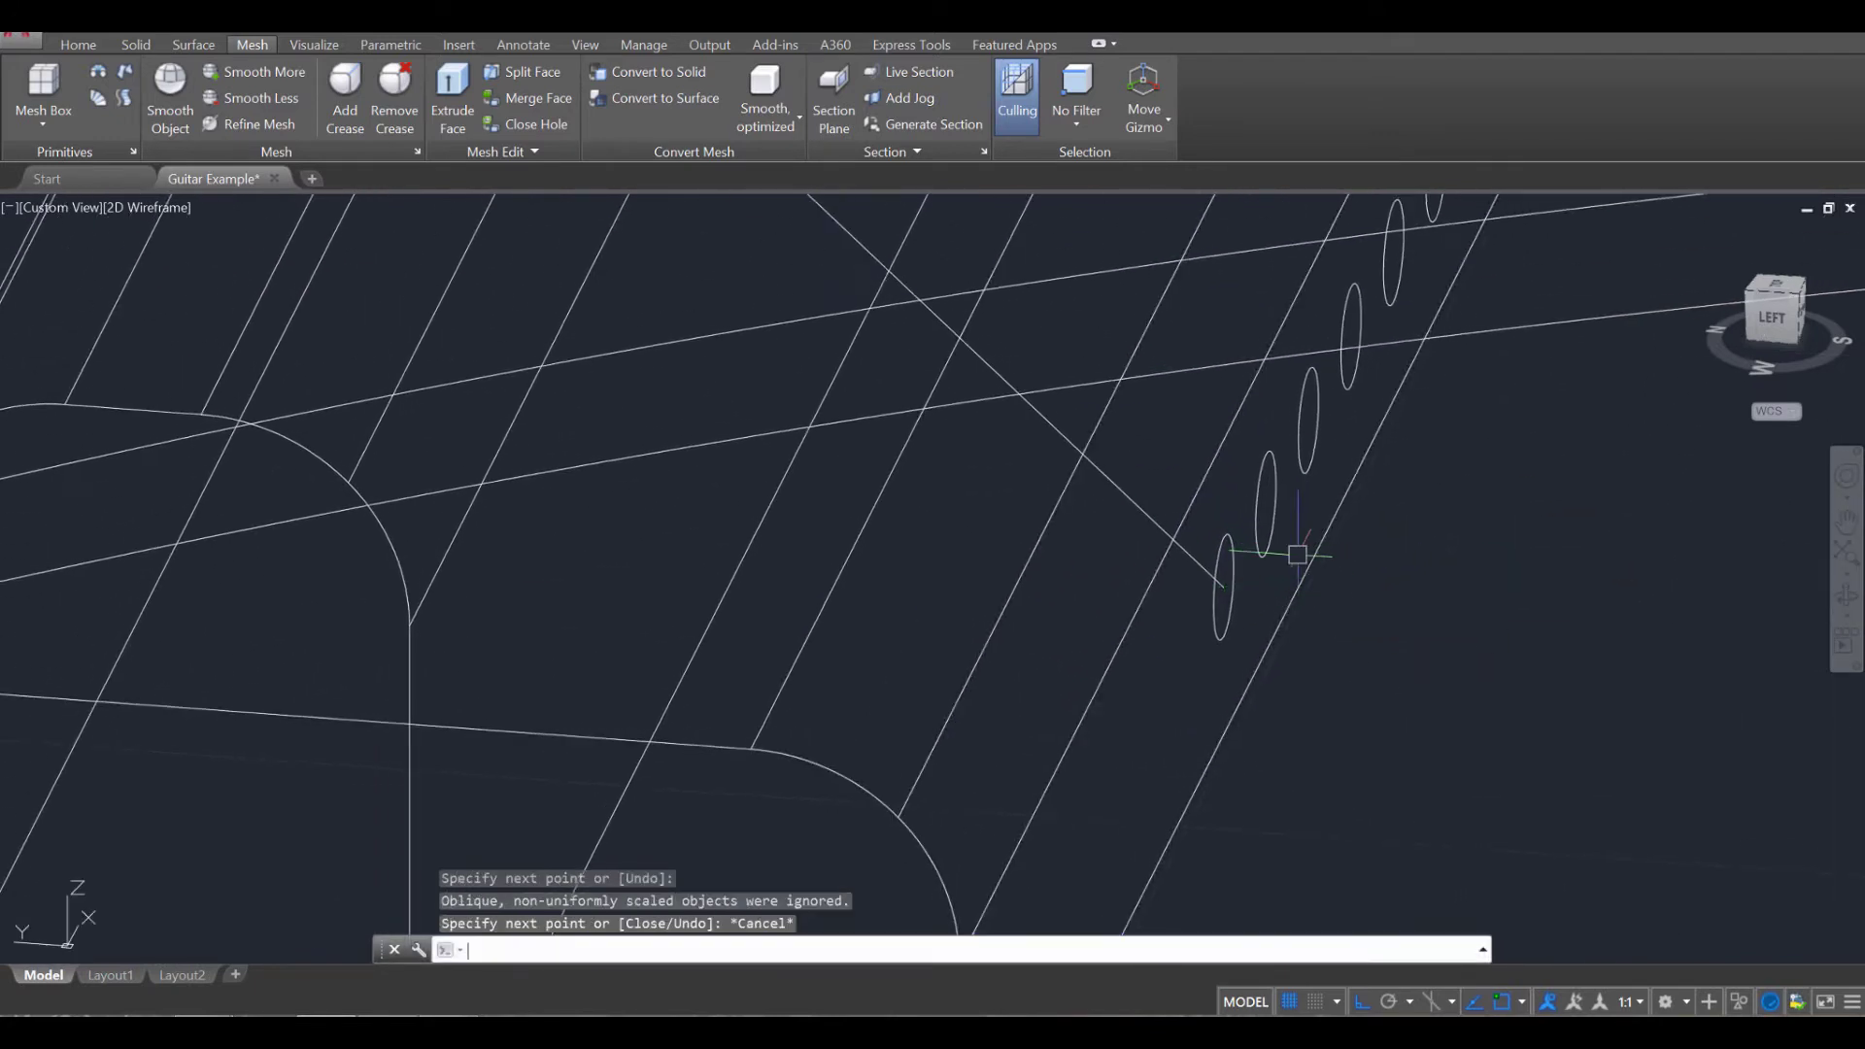
key("Return")
left_click(1267, 503)
scroll(1244, 507, "up", 3)
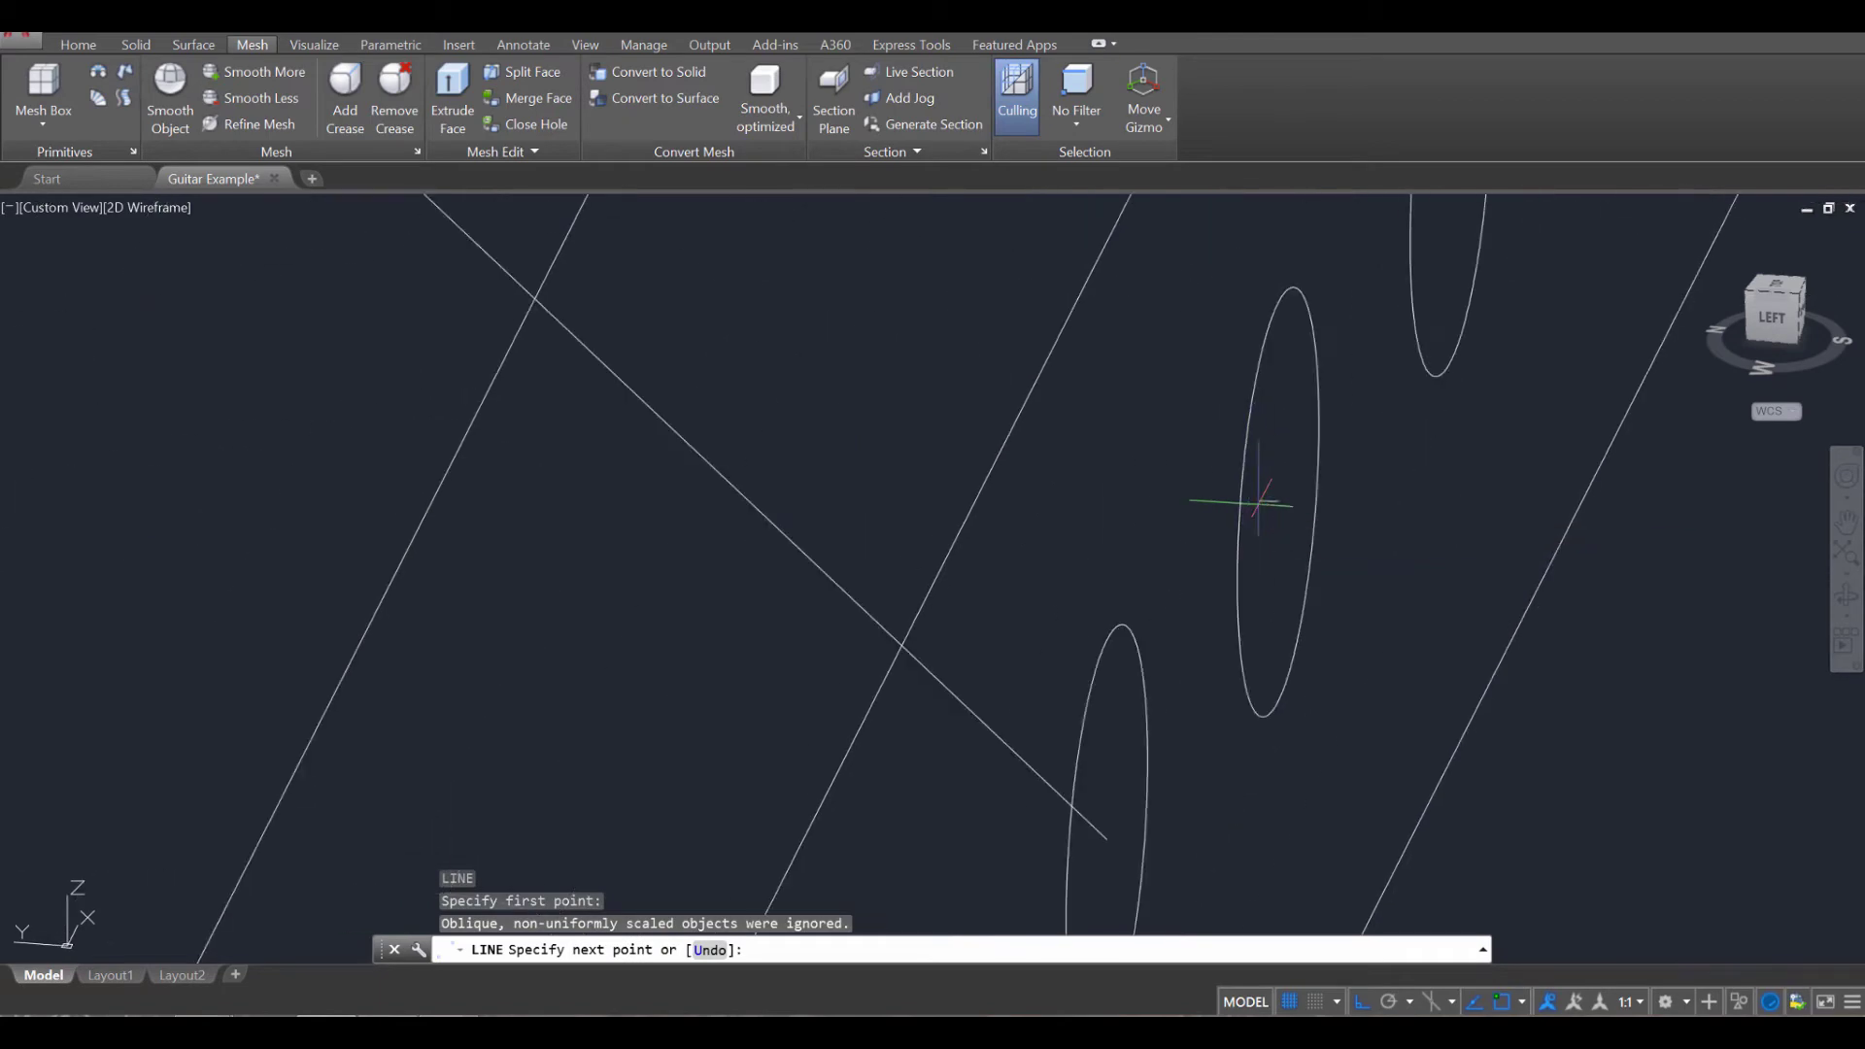
scroll(1241, 508, "down", 5)
scroll(1281, 642, "up", 2)
scroll(1280, 641, "up", 5)
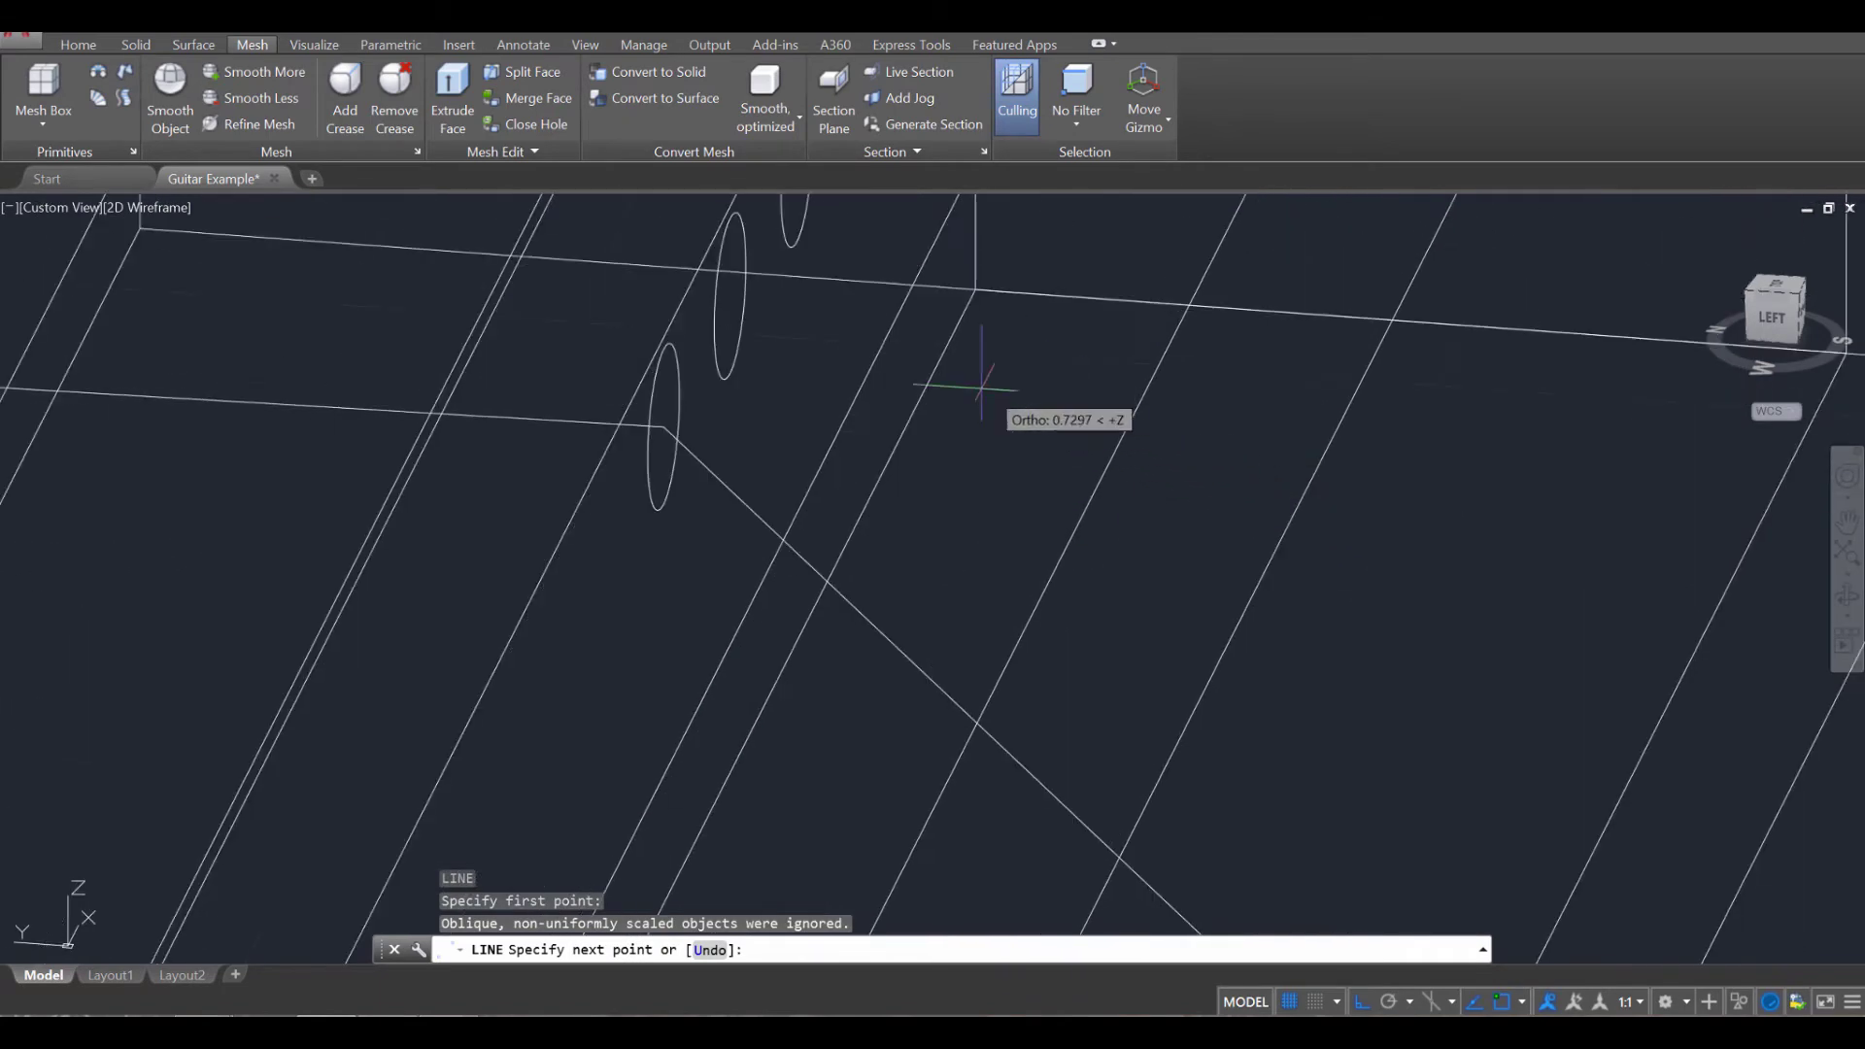
left_click(730, 296)
scroll(731, 296, "down", 5)
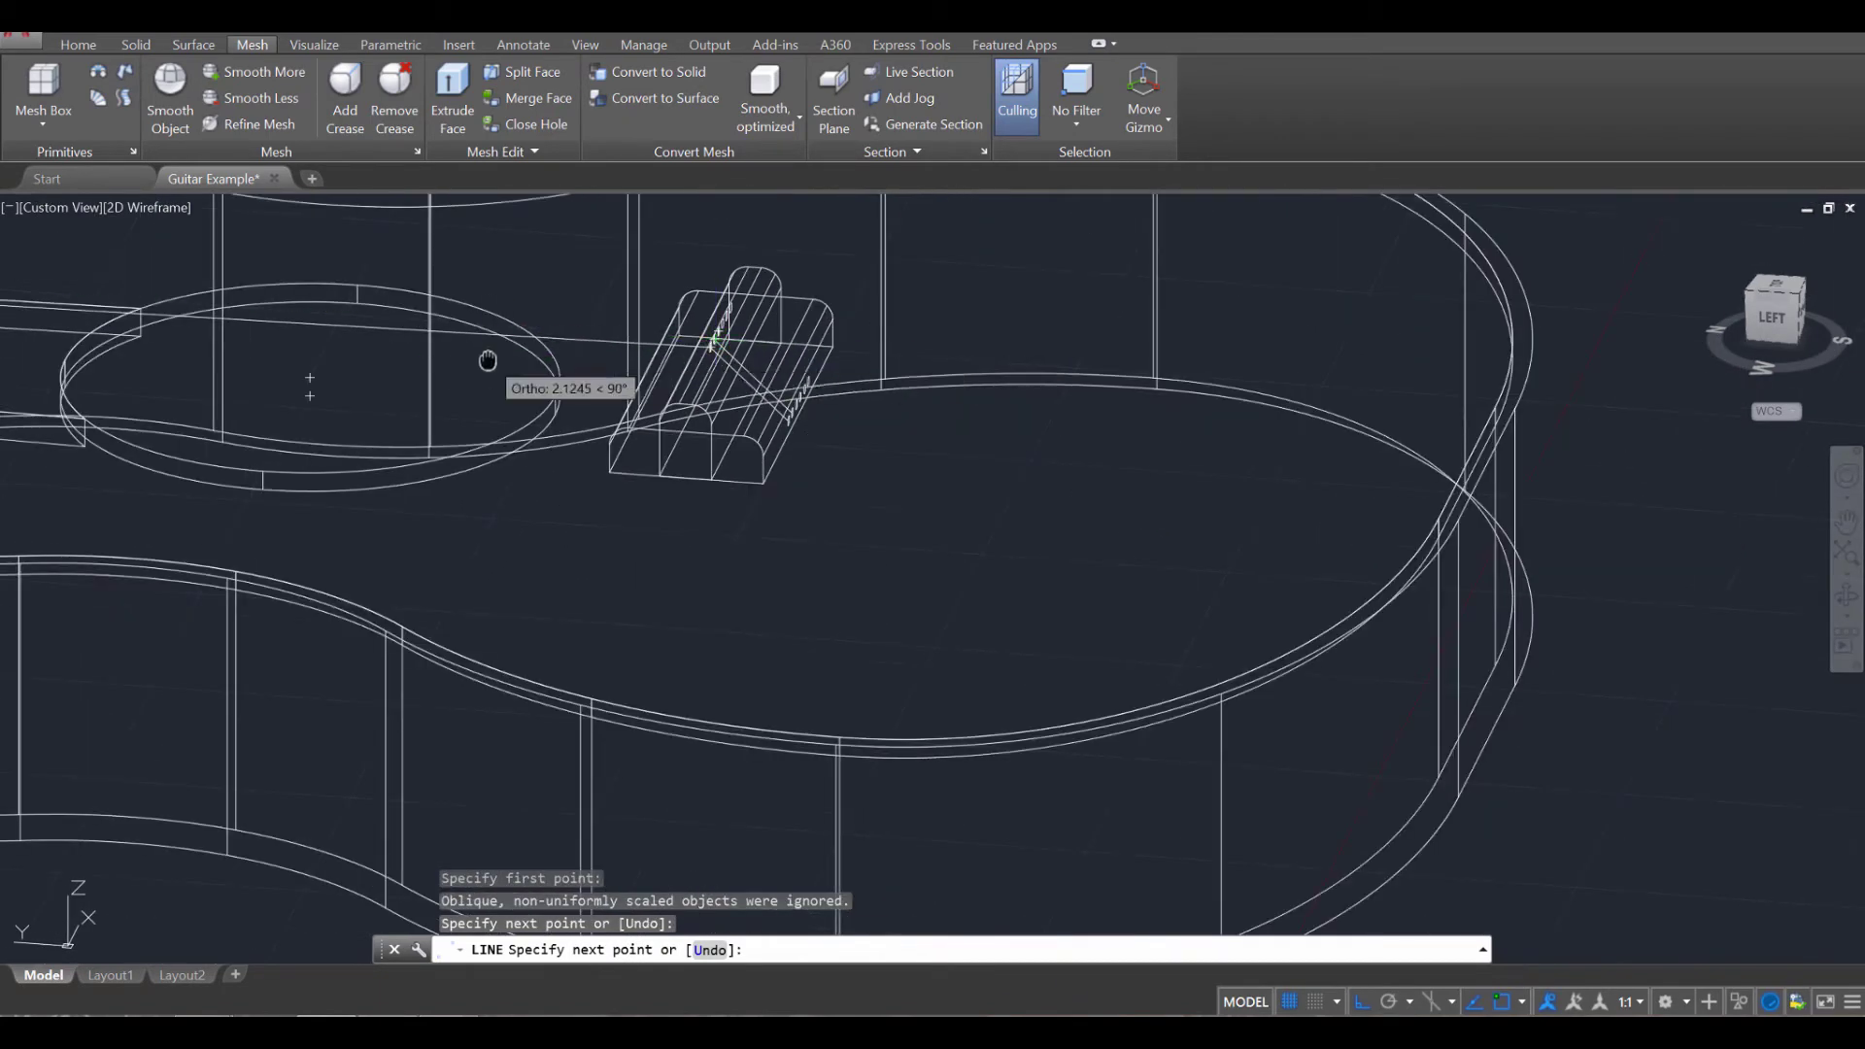
Continue the second string path from the saddle to the centre of the nut's second circle and finish the line.
scroll(1362, 550, "up", 5)
middle_click_drag(1095, 489, 1449, 533)
scroll(731, 486, "up", 4)
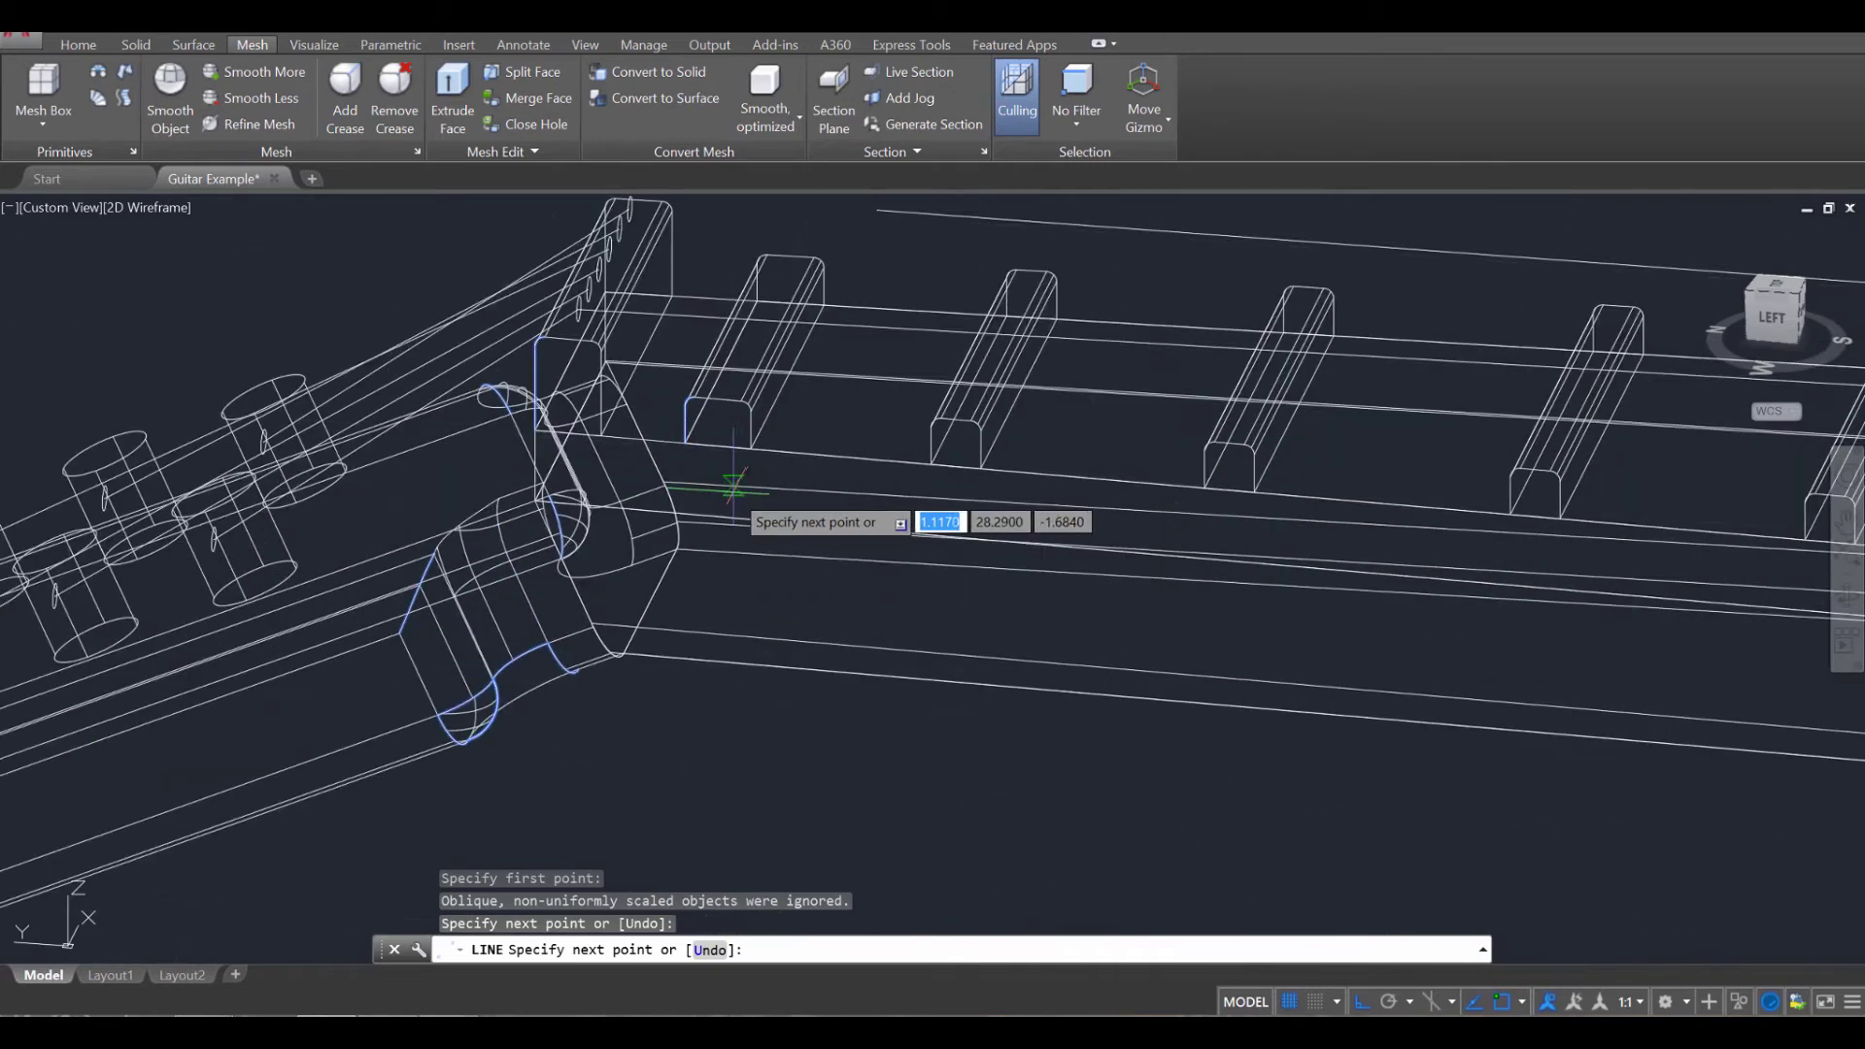
middle_click_drag(524, 317, 561, 482)
scroll(651, 480, "up", 5)
scroll(653, 476, "up", 3)
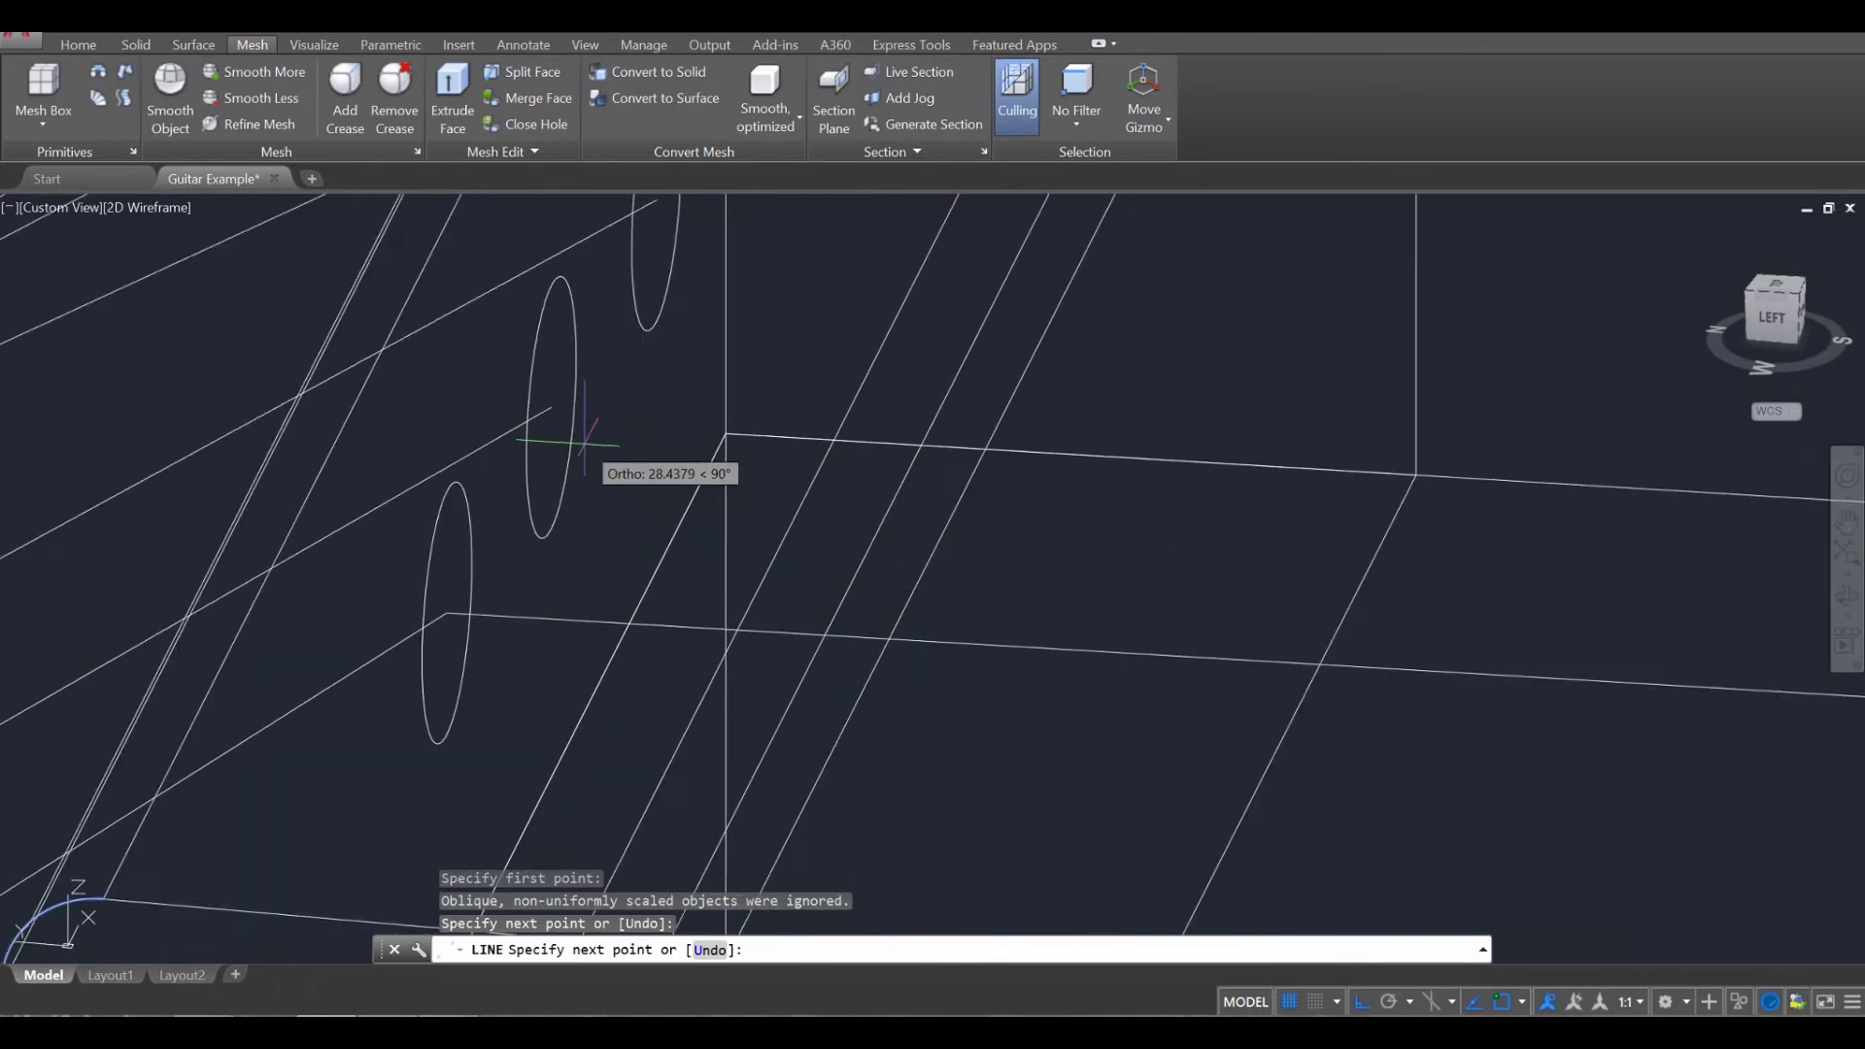
left_click(551, 406)
scroll(768, 476, "down", 2)
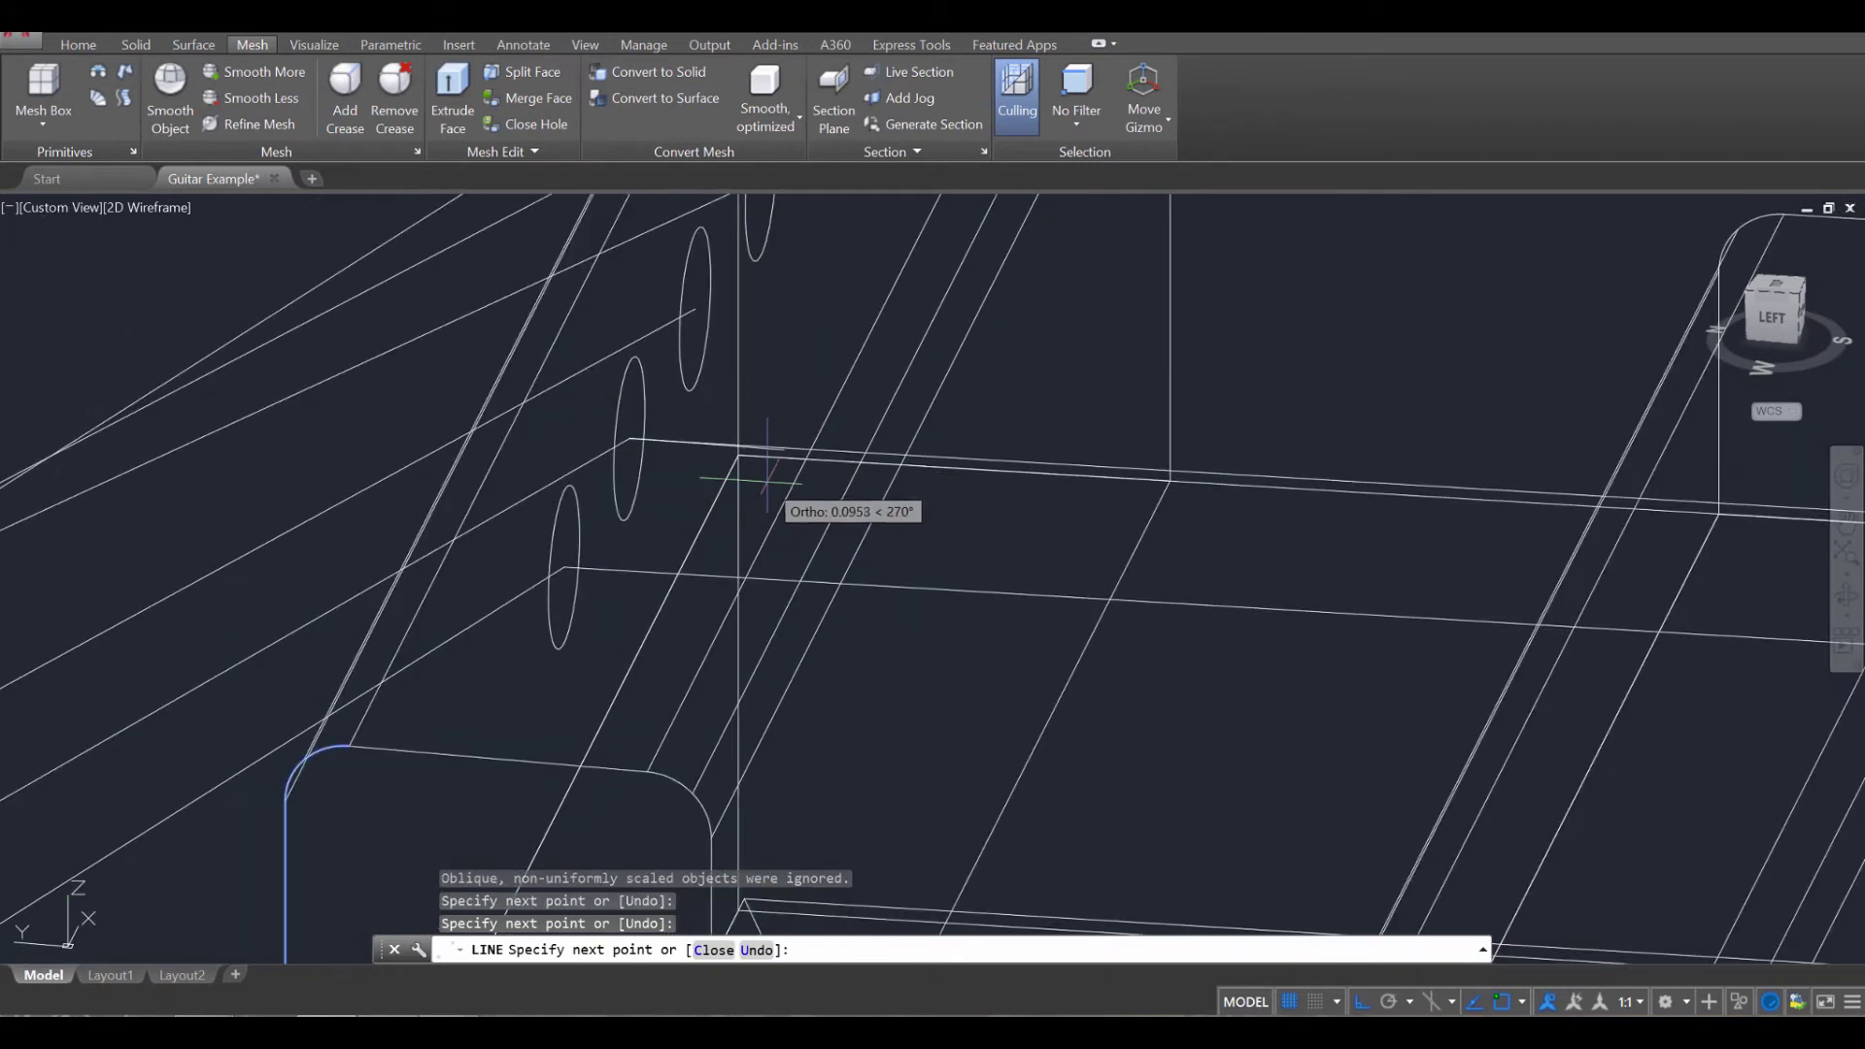
key("Escape")
Connect the centre of the nut's third circle to the centre of the saddle's third circle with a line.
key("space")
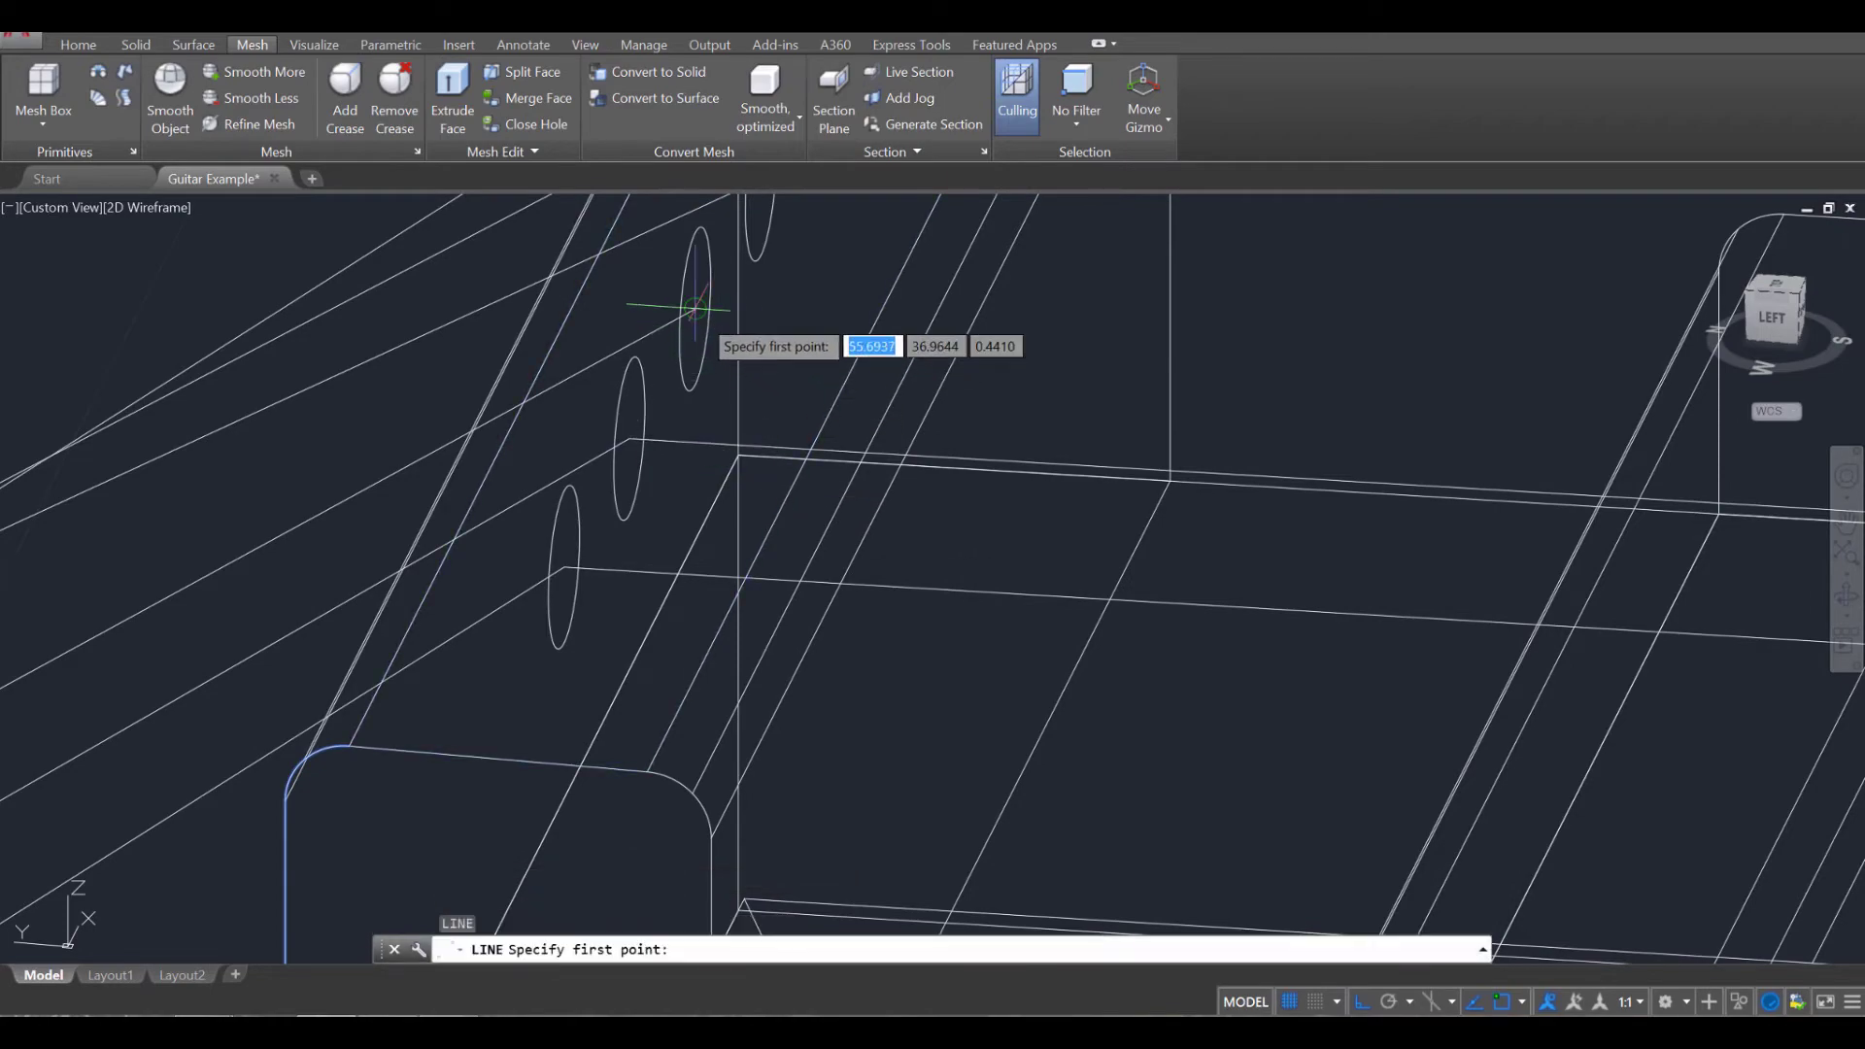
left_click(692, 311)
scroll(770, 282, "down", 6)
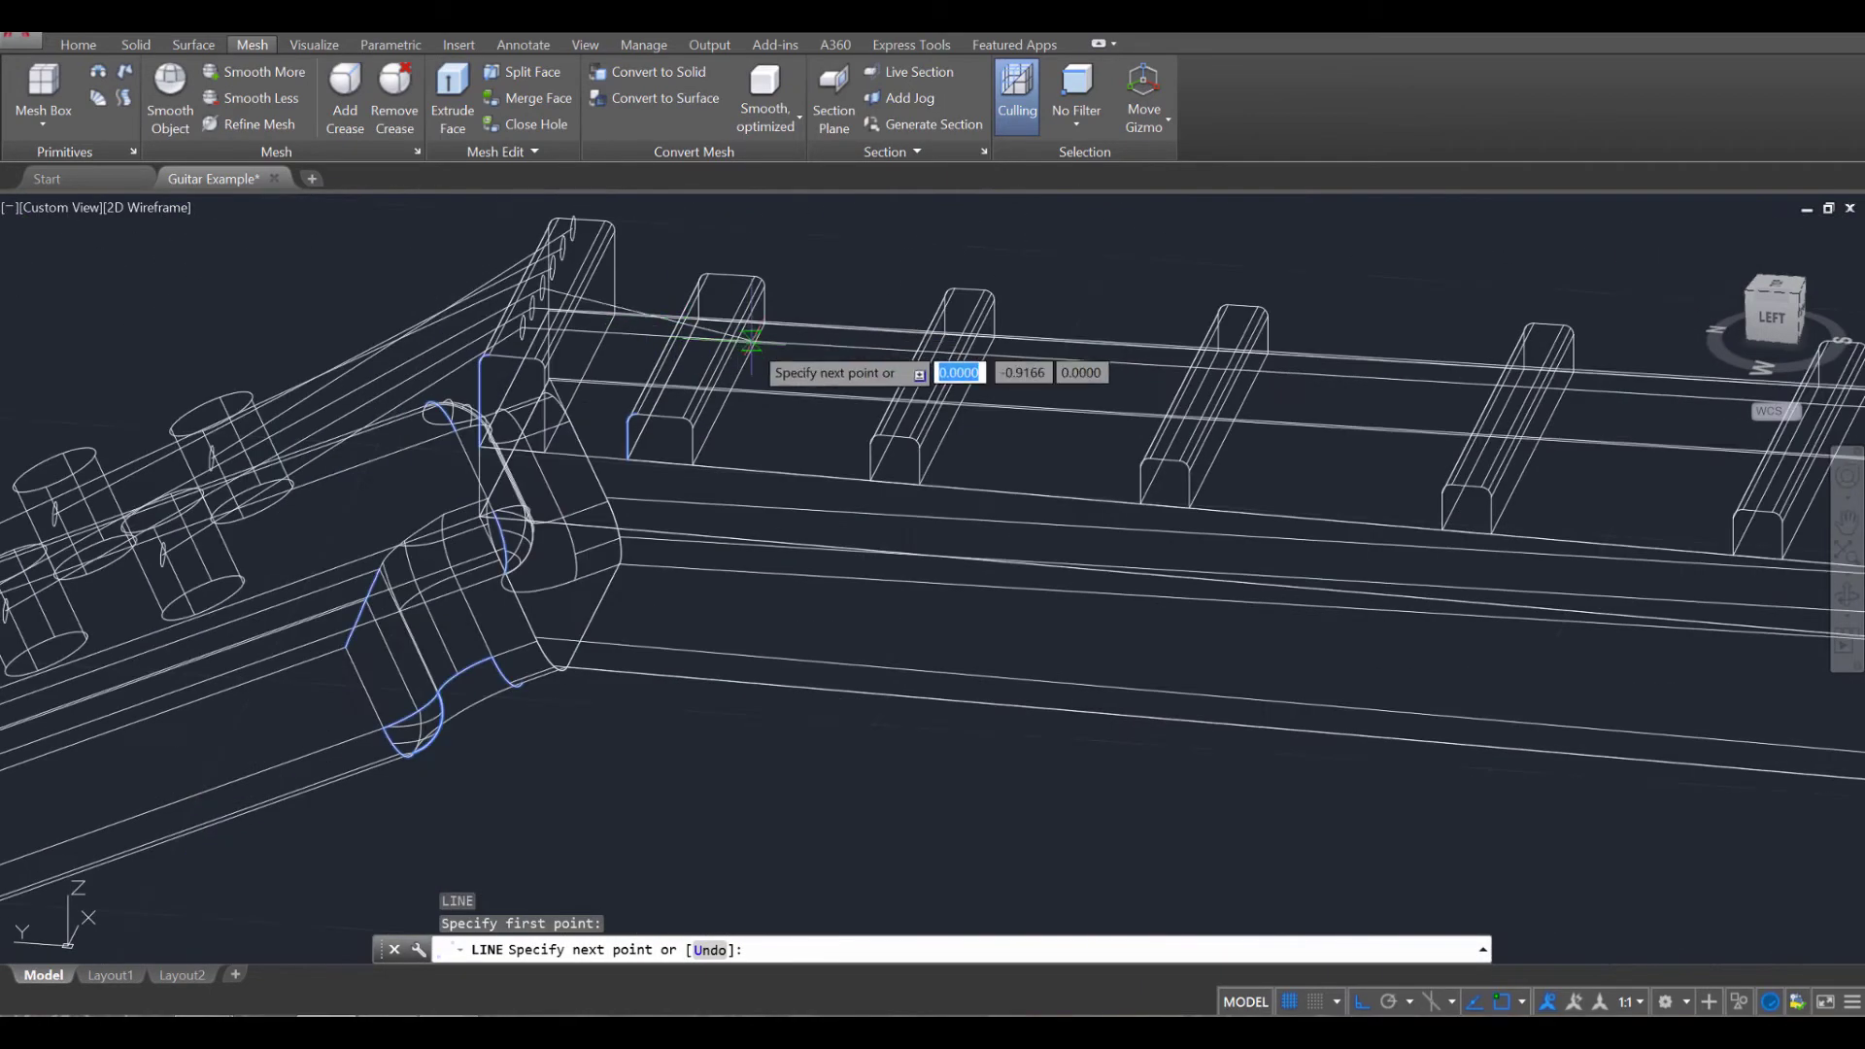
middle_click_drag(1006, 423, 194, 521)
middle_click_drag(1516, 570, 612, 481)
middle_click_drag(1453, 604, 989, 583)
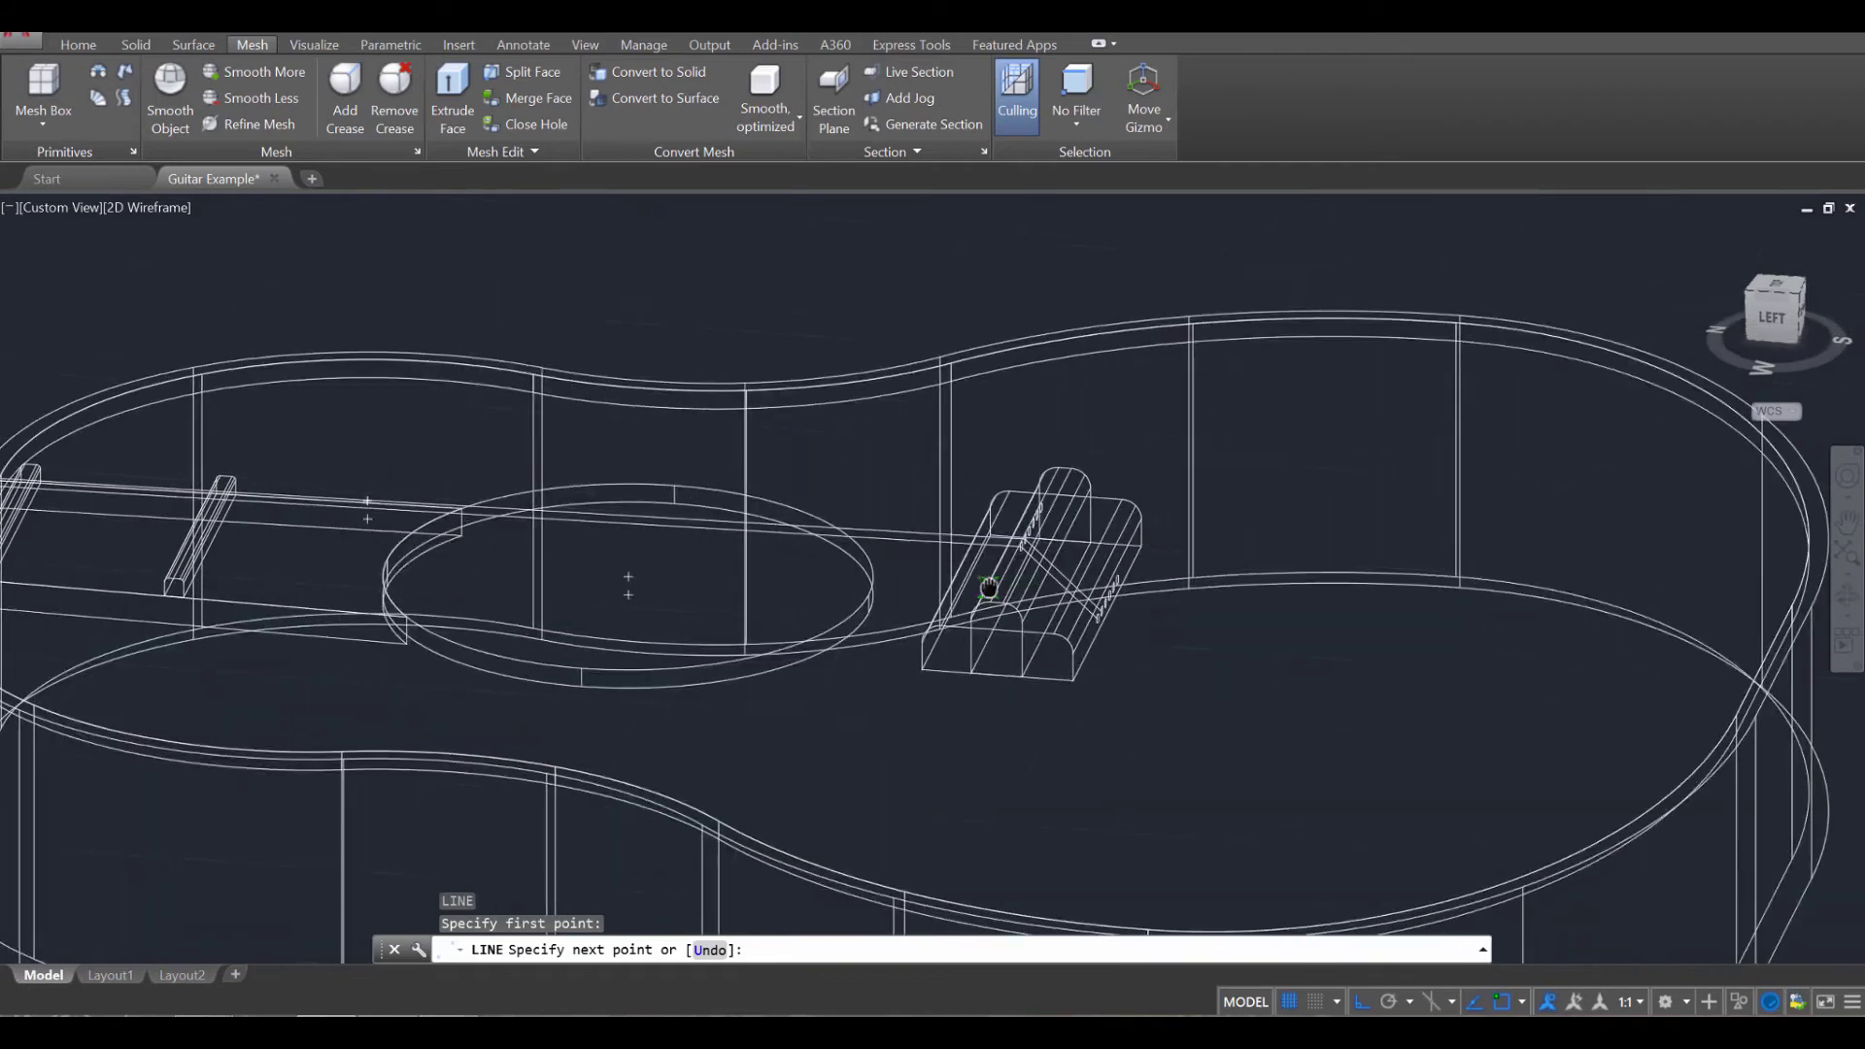
scroll(1001, 571, "up", 6)
scroll(981, 570, "up", 5)
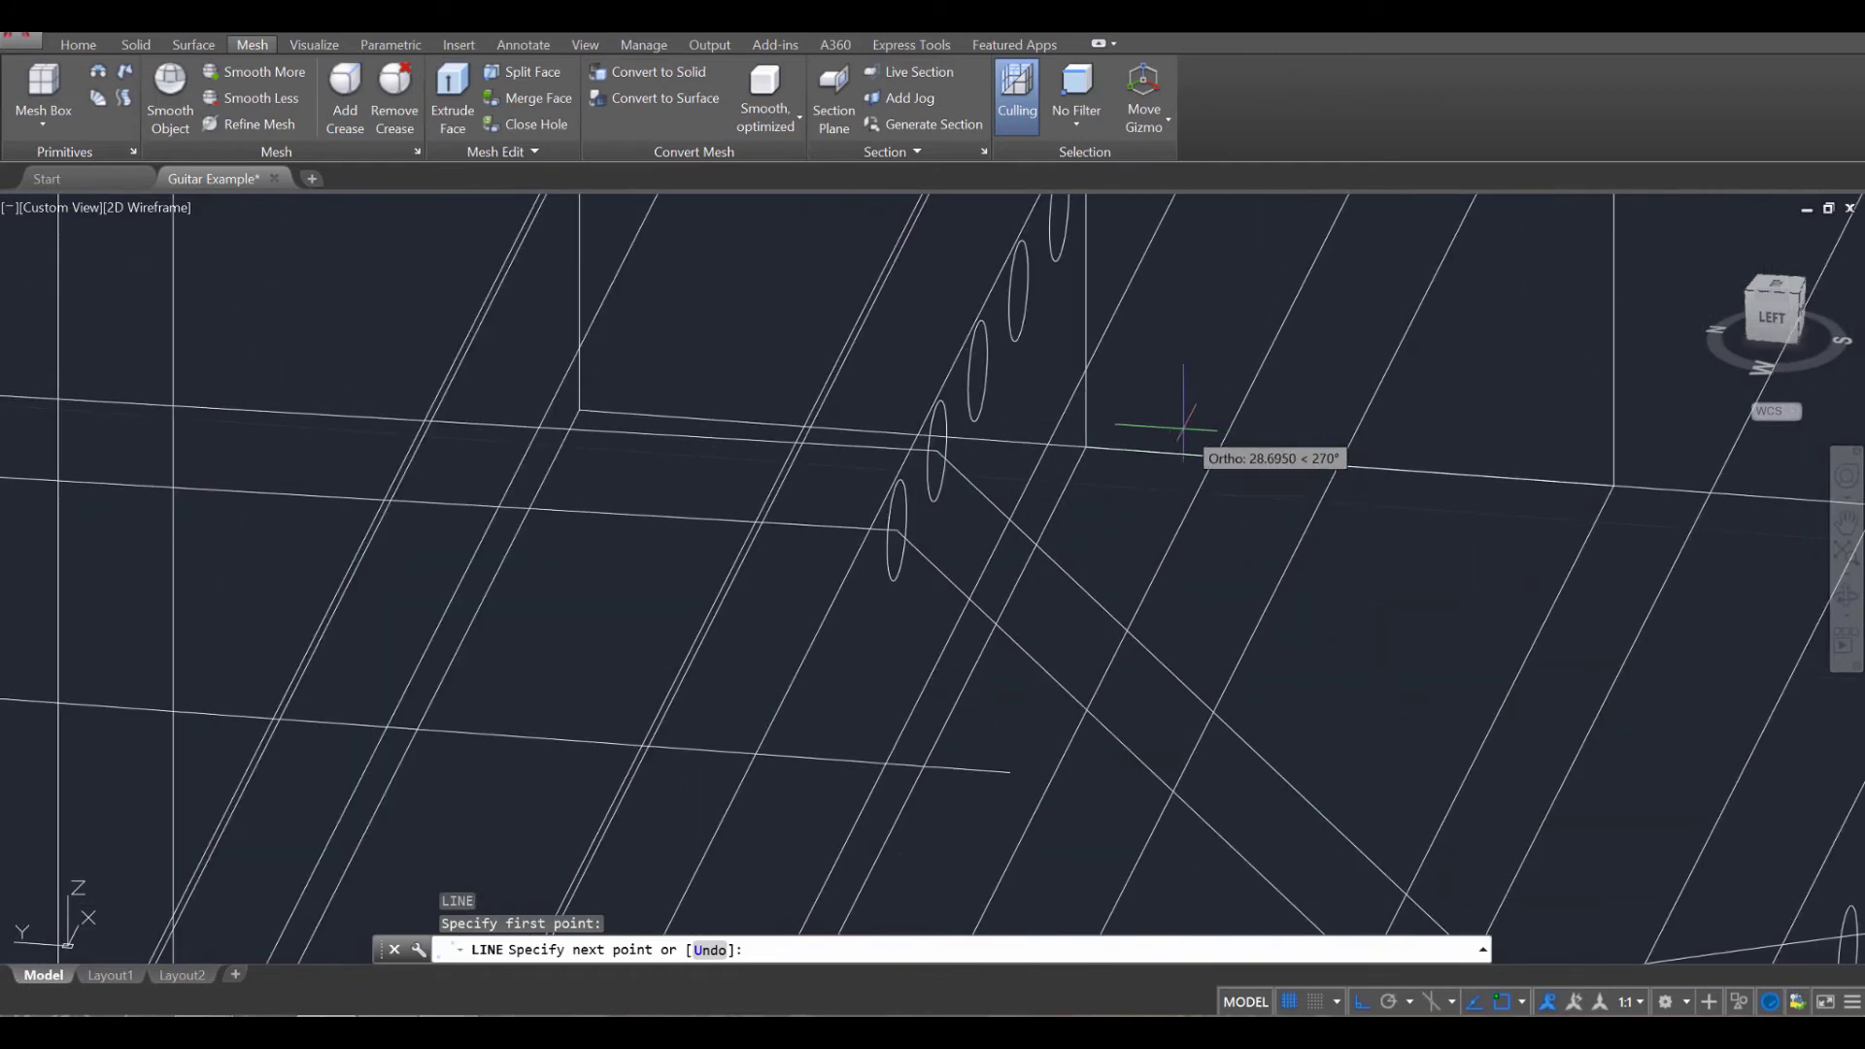
left_click(979, 370)
Extend the third string path from the saddle to the centre of the bridge's third circle and finish the line.
middle_click_drag(1329, 590, 517, 304)
middle_click_drag(932, 686, 887, 417)
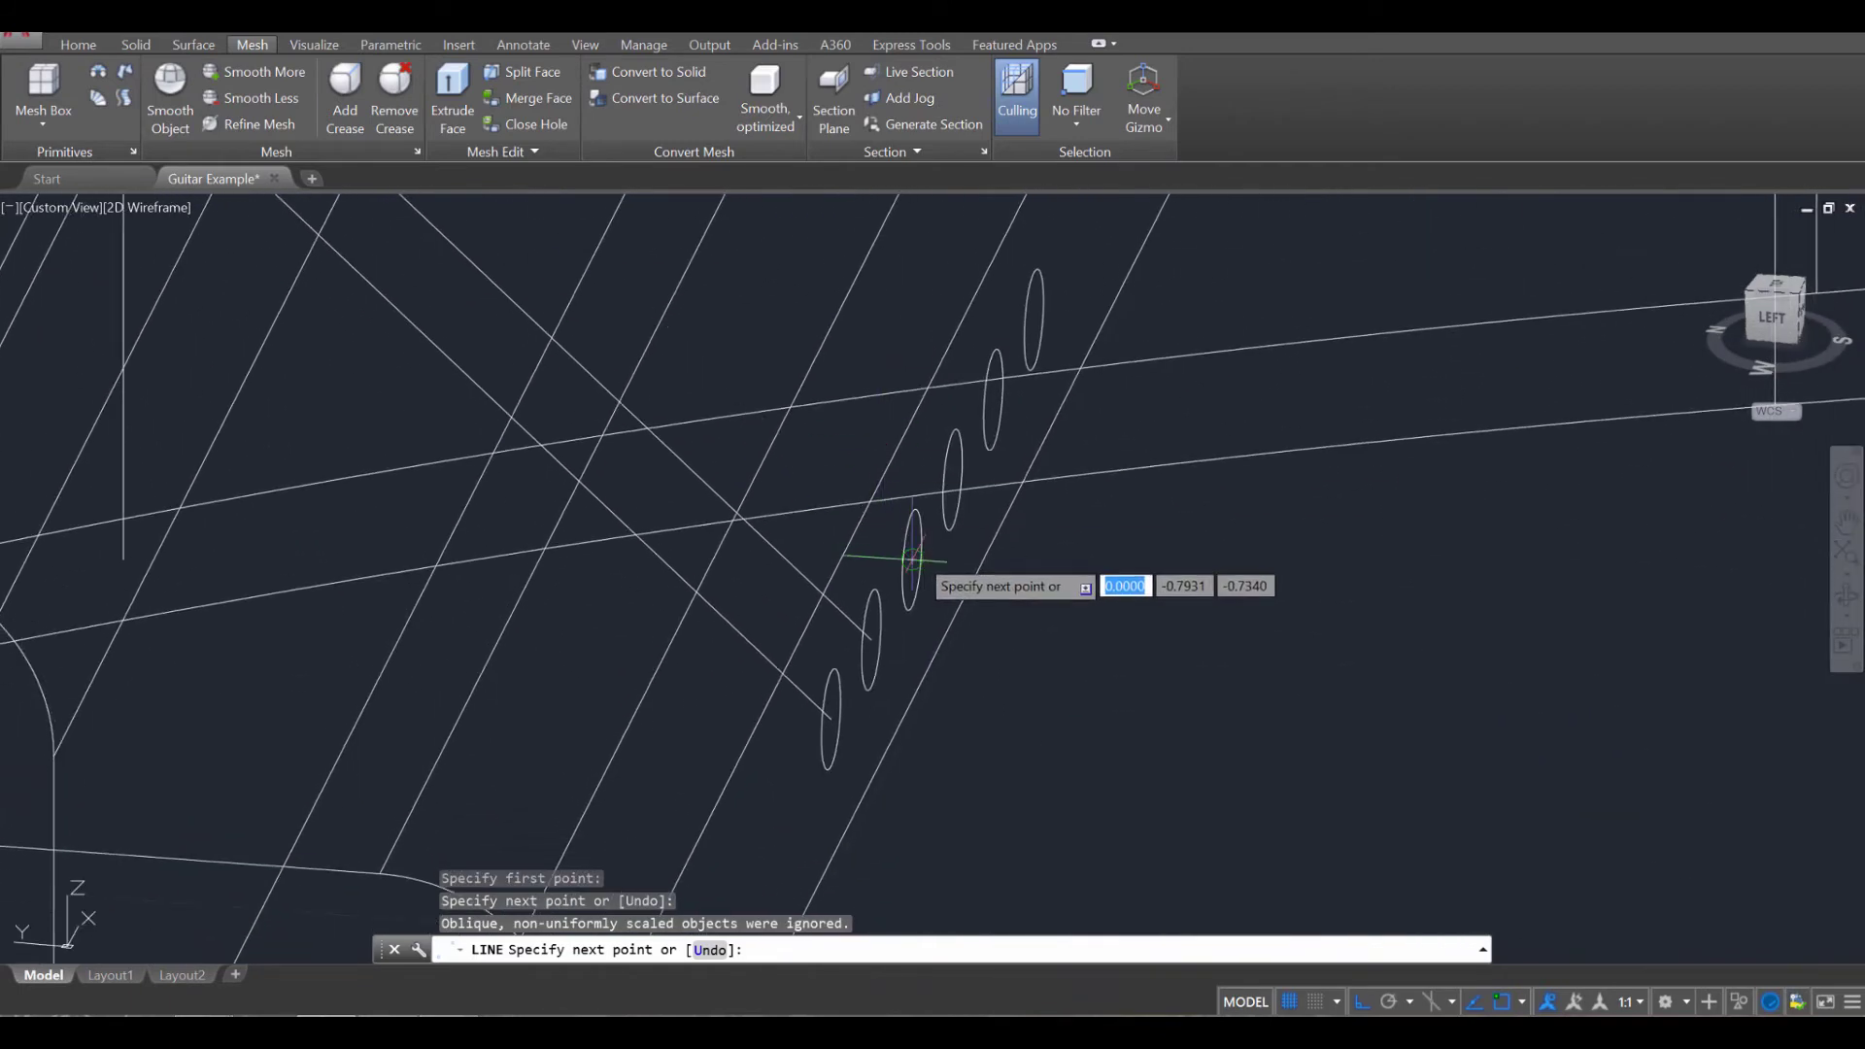
key("Escape")
key("Return")
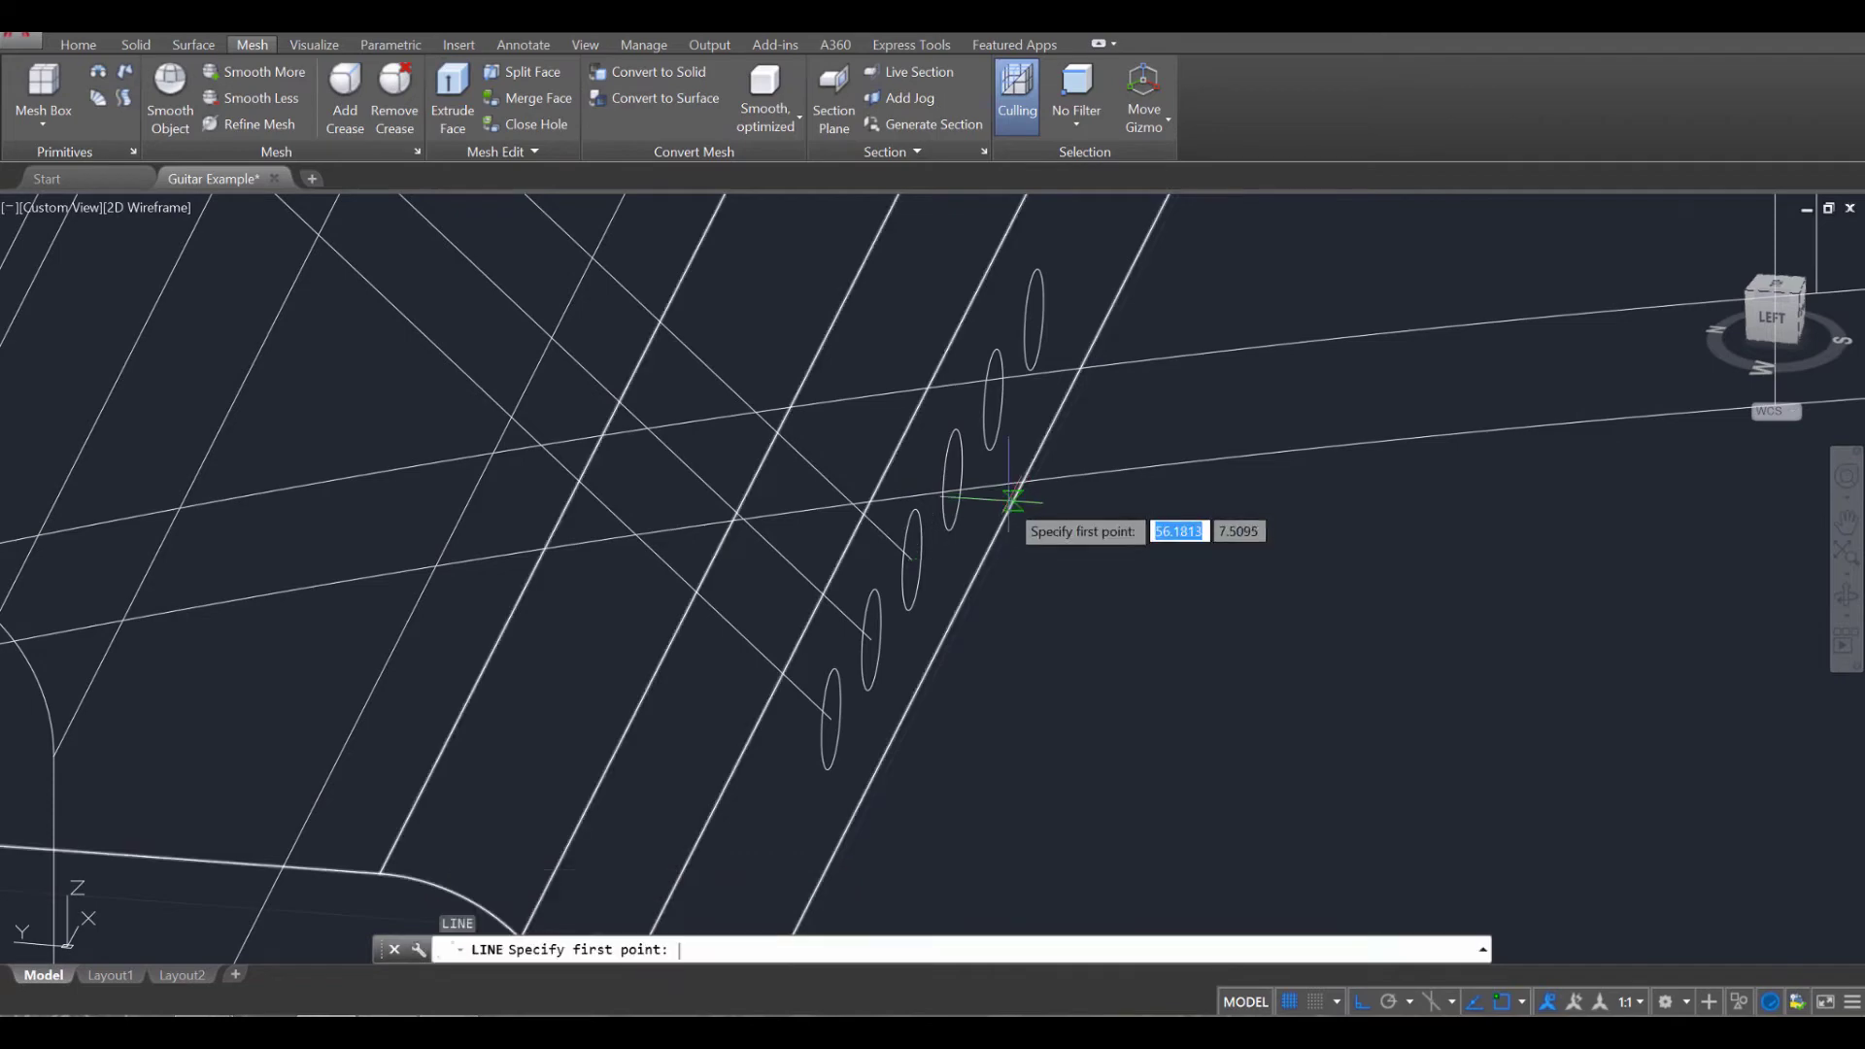
left_click(945, 479)
scroll(855, 498, "down", 6)
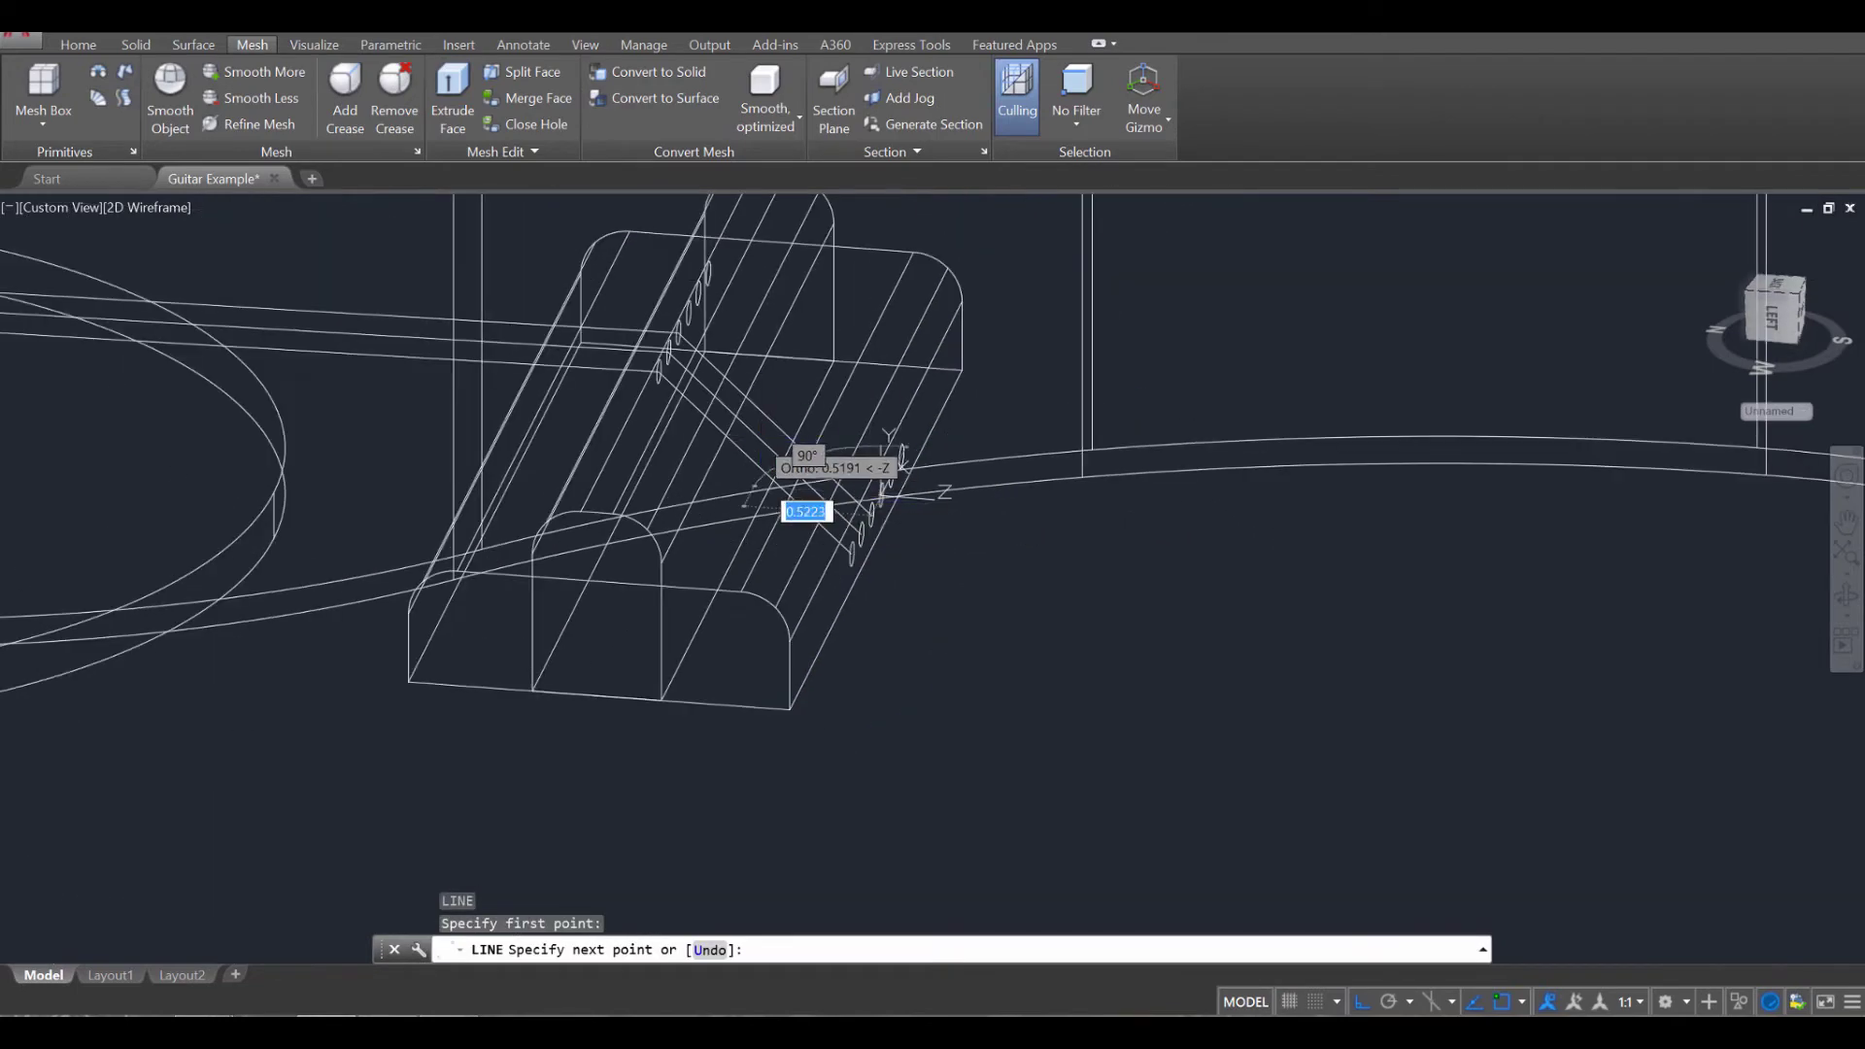
scroll(748, 408, "up", 4)
middle_click_drag(748, 408, 783, 637)
scroll(639, 389, "up", 5)
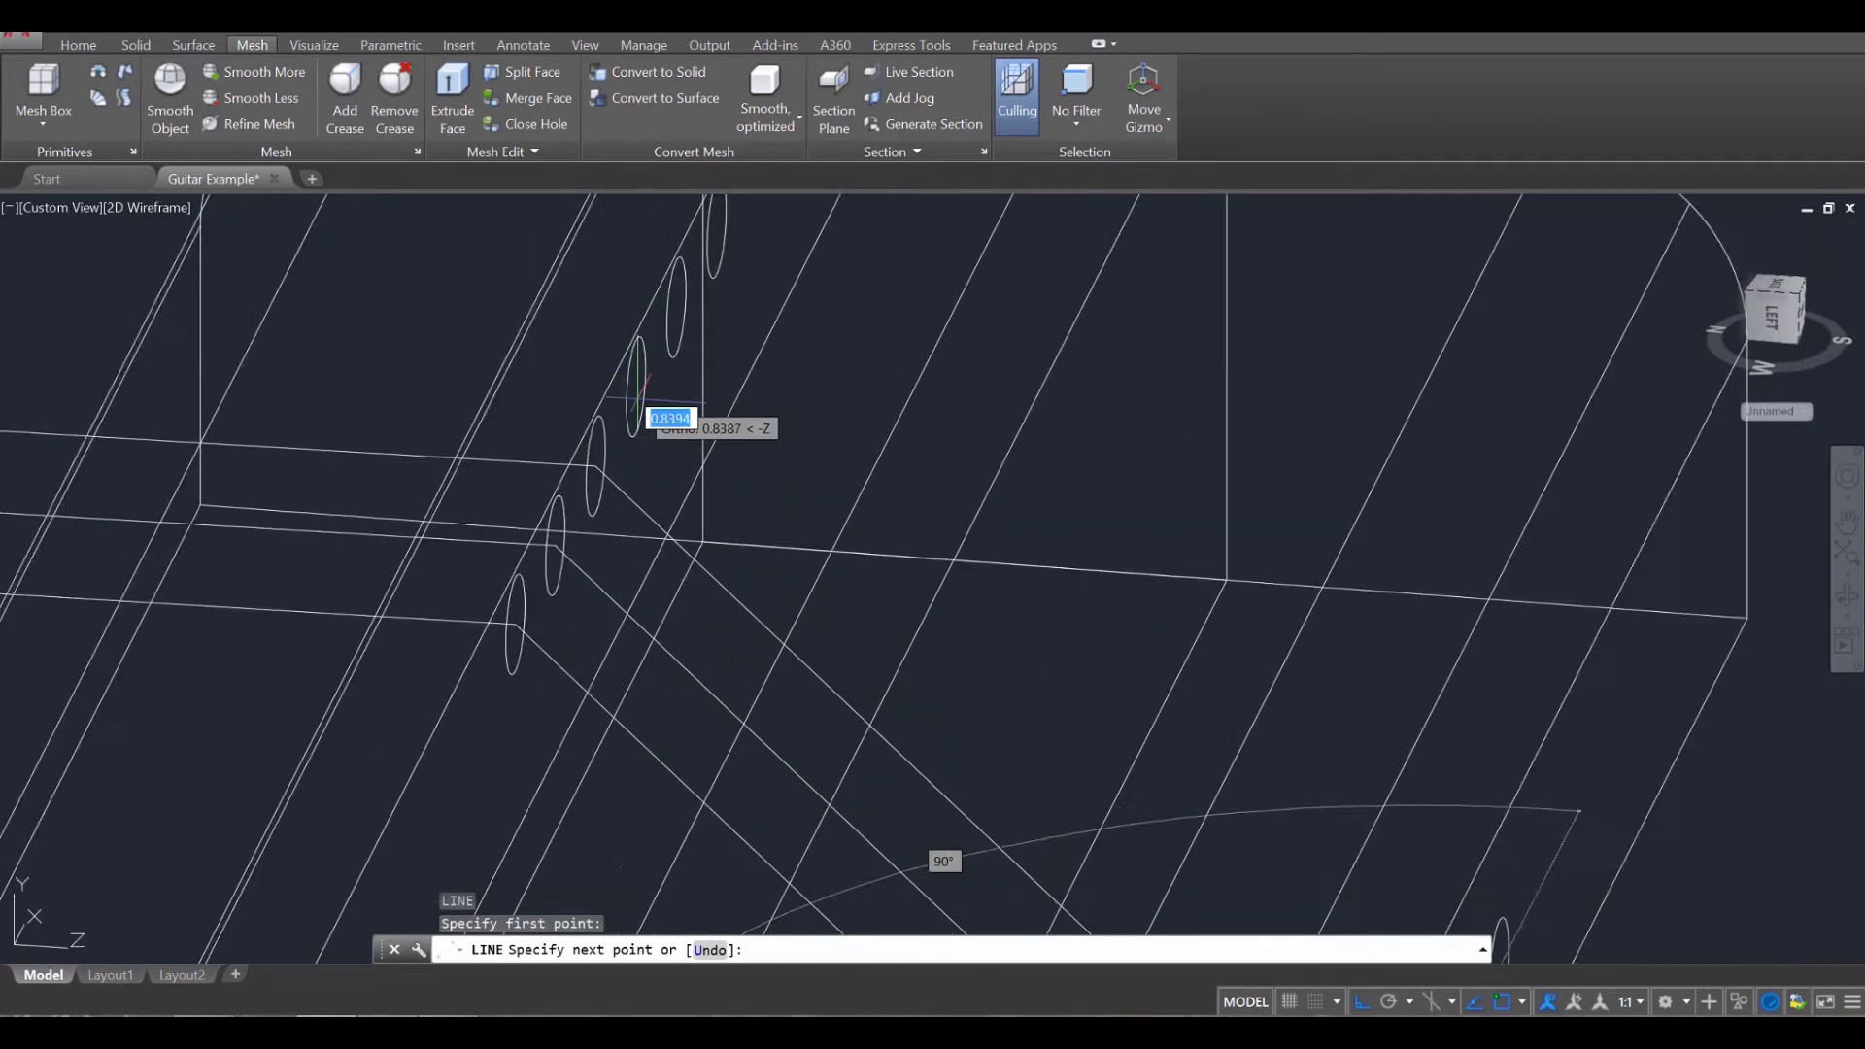
scroll(669, 418, "down", 4)
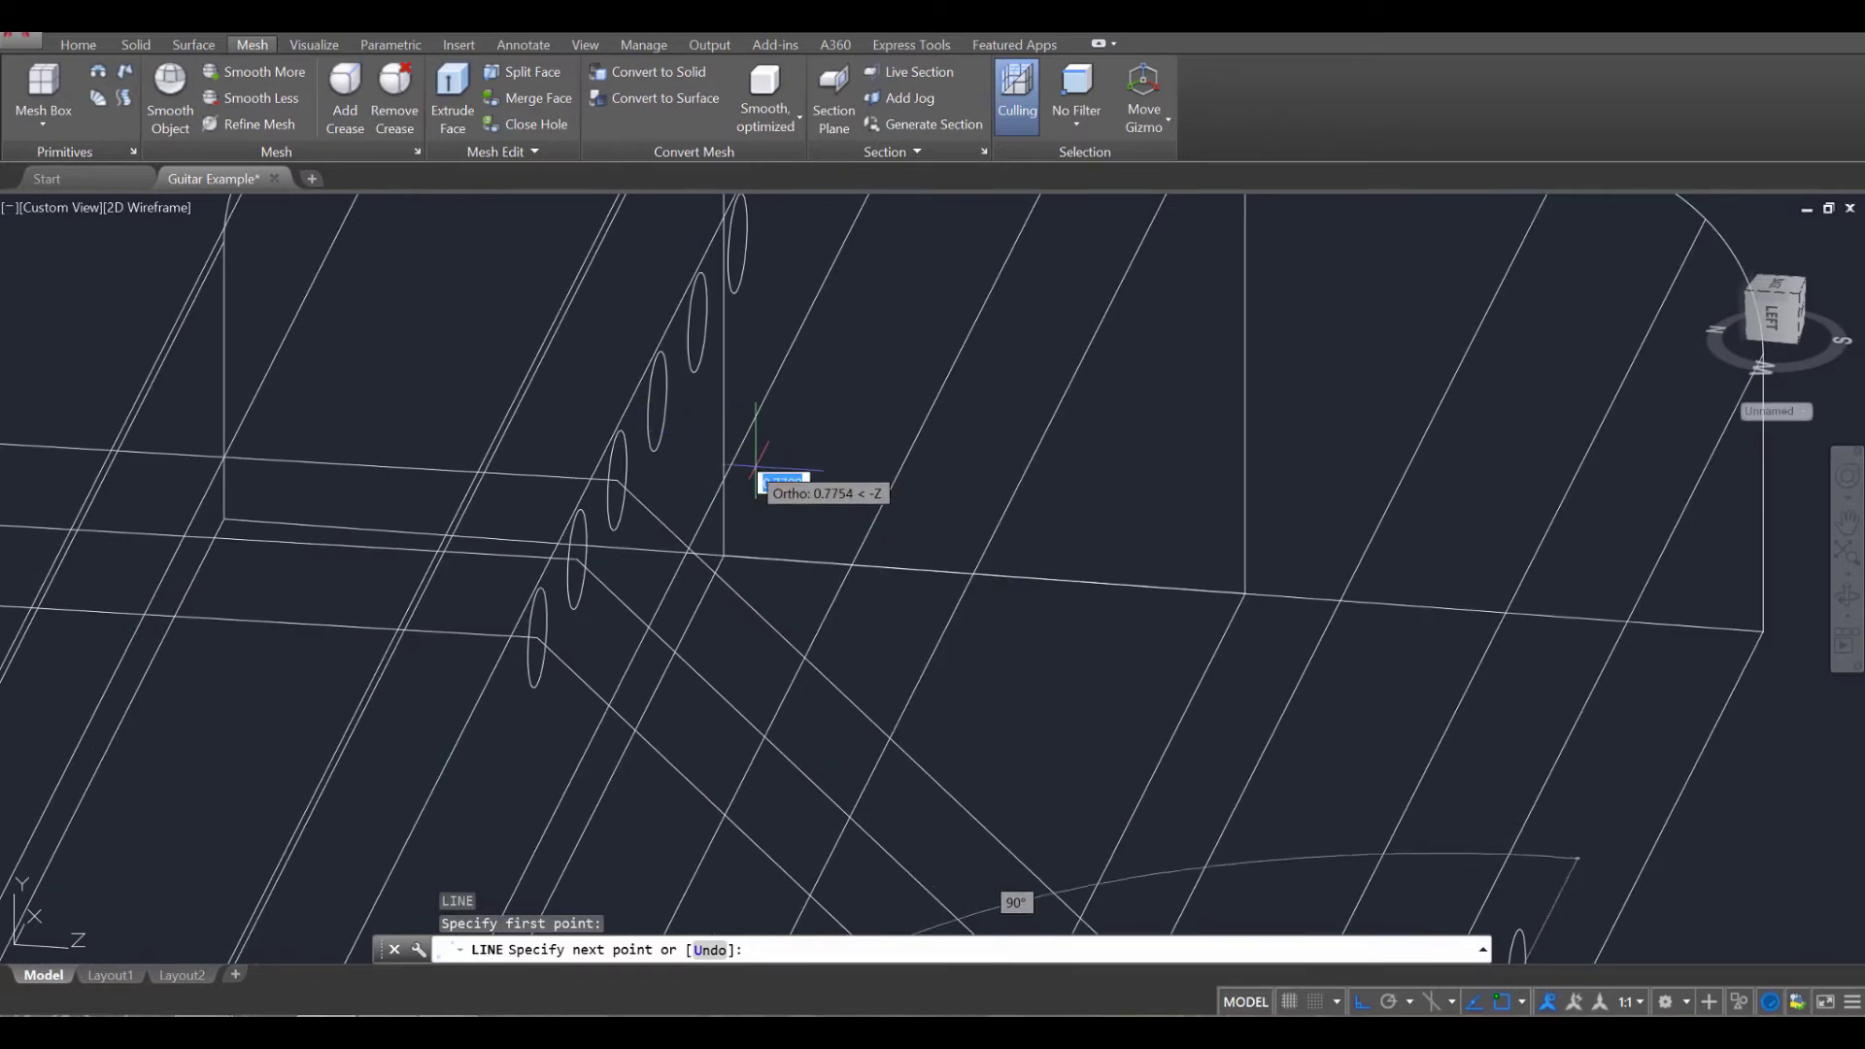
middle_click_drag(1034, 430, 875, 75)
key("Escape")
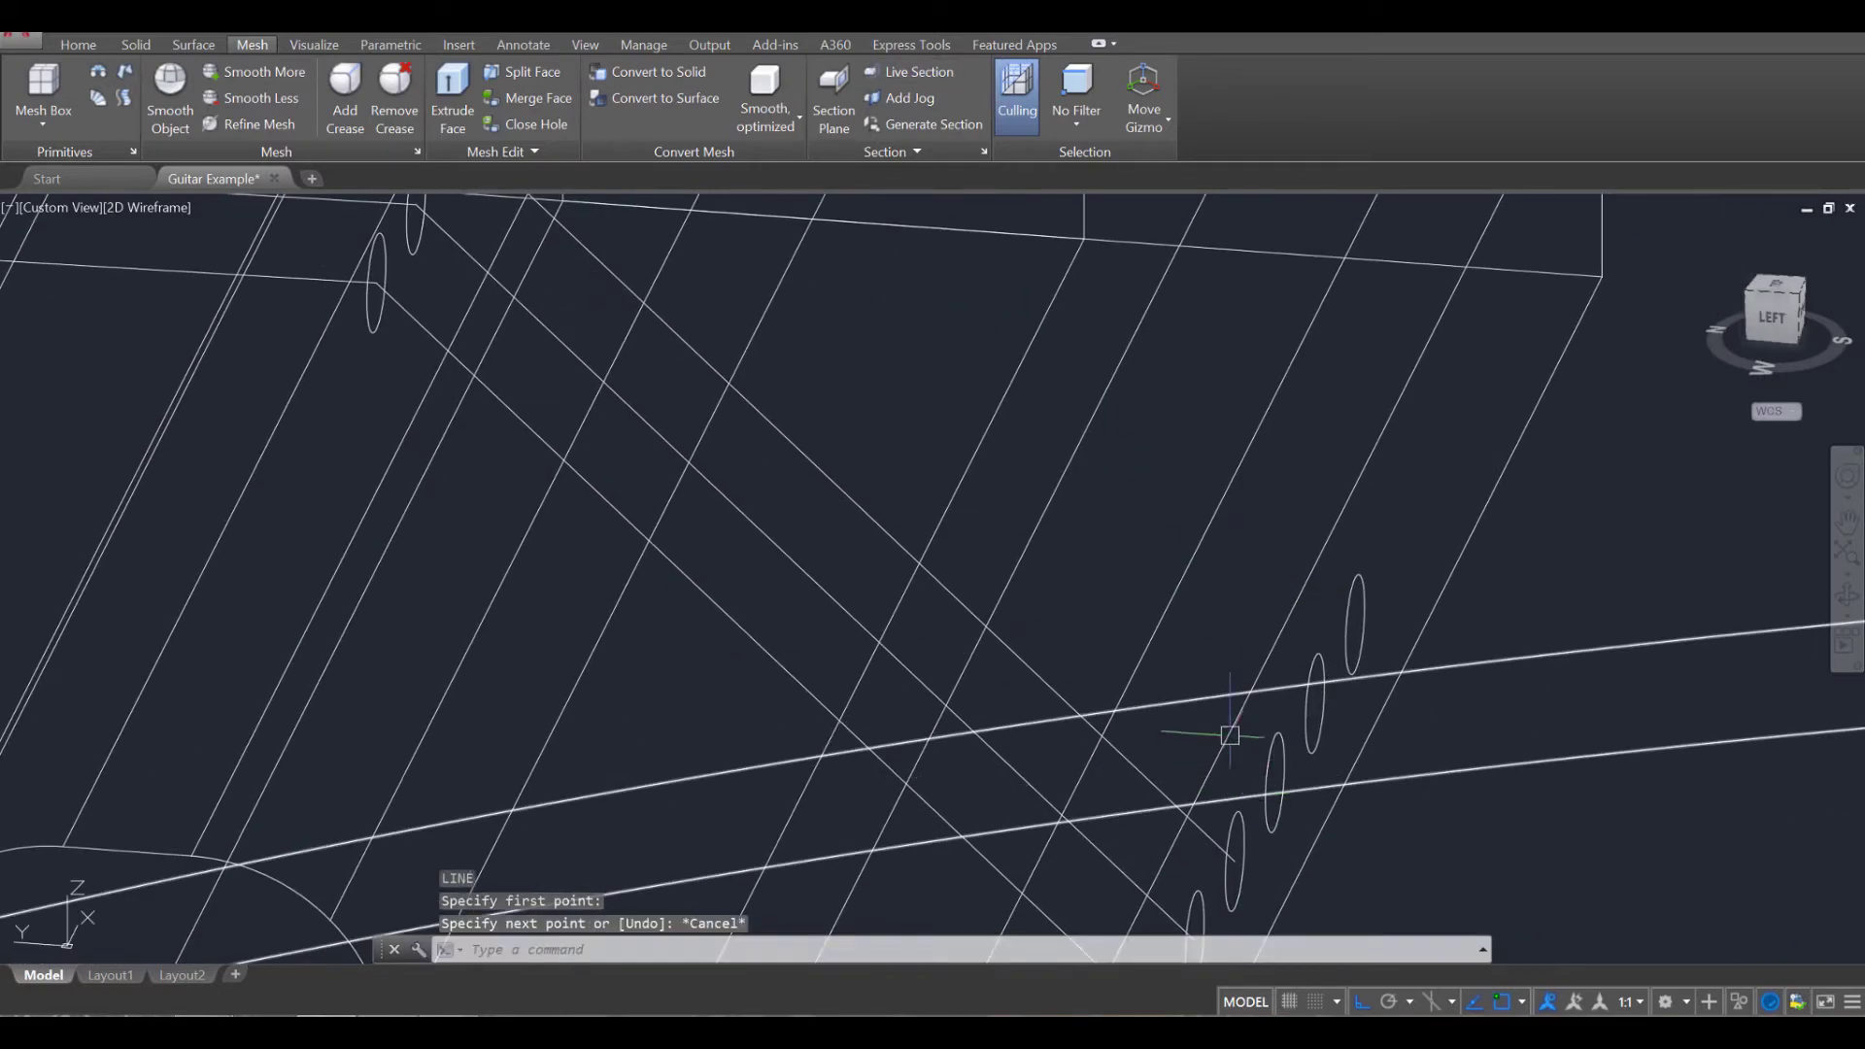
Draw a line from the centre of the nut's fourth circle to the centre of the saddle's fourth circle.
middle_click_drag(1273, 821, 1209, 627)
type("l")
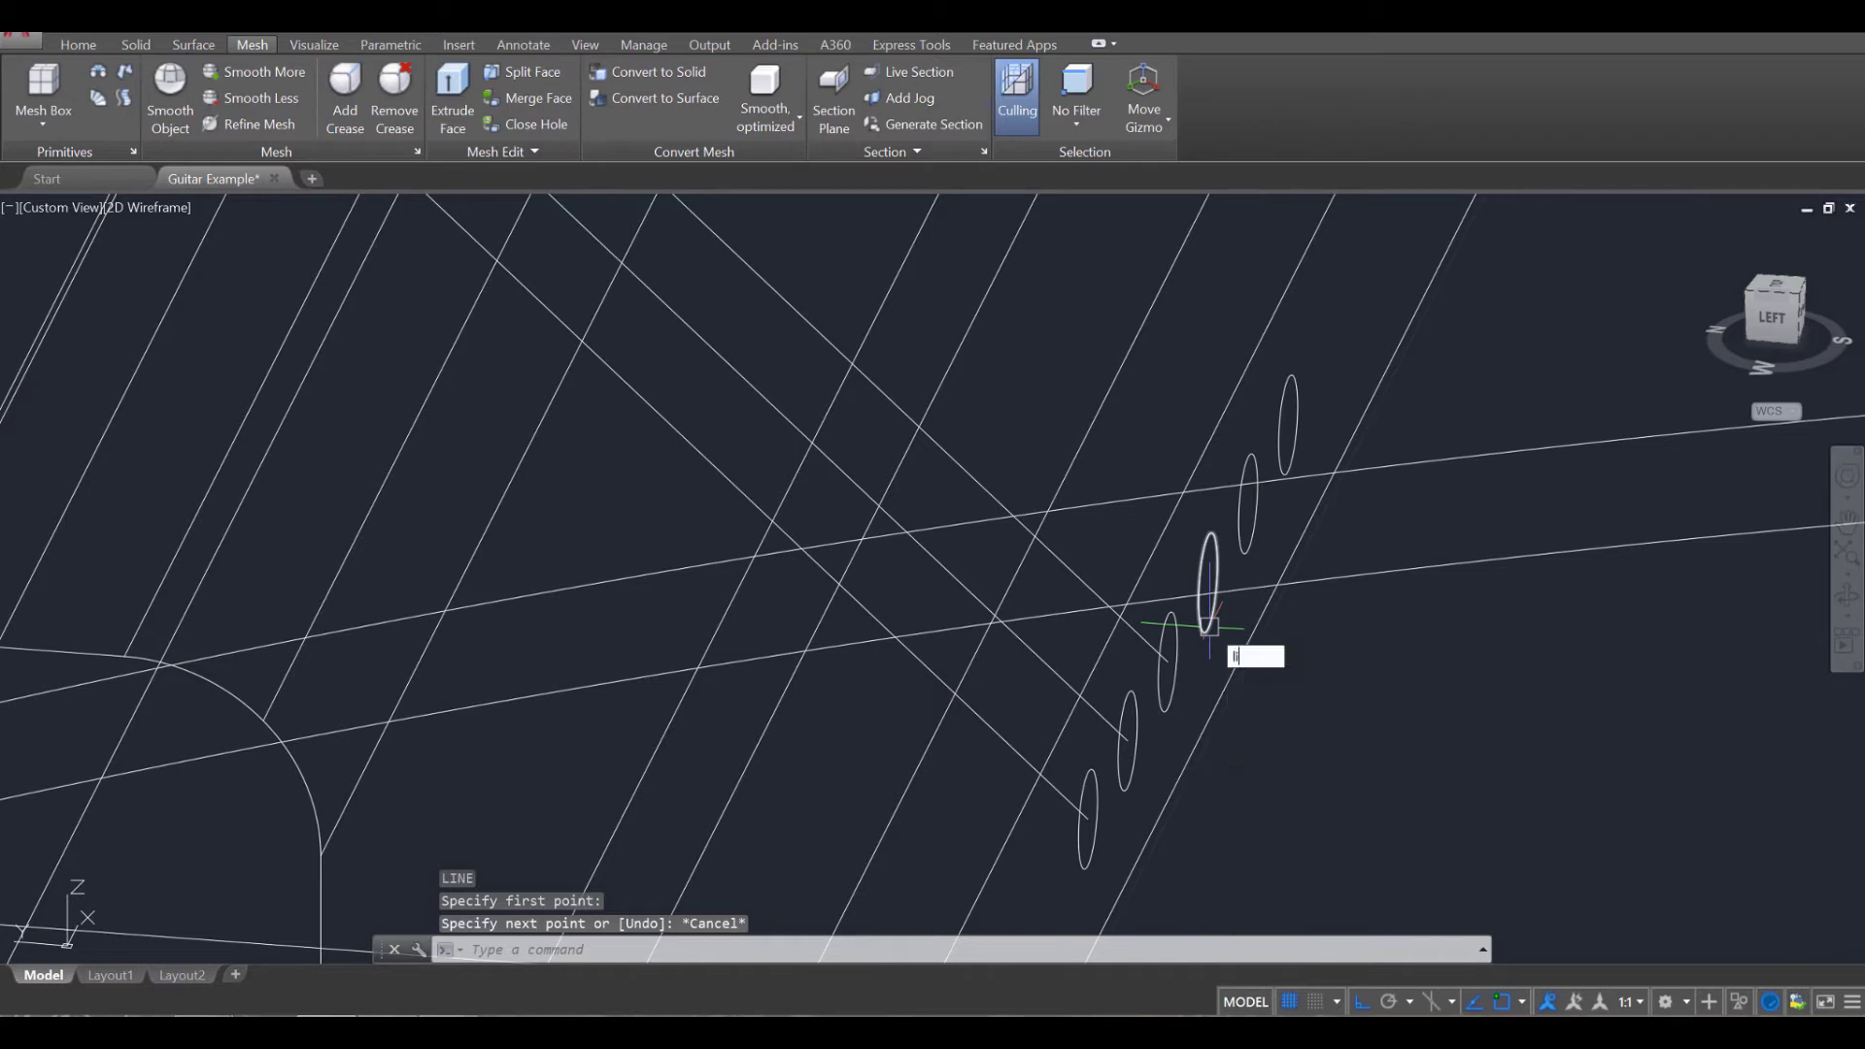
key("Return")
scroll(1195, 622, "up", 4)
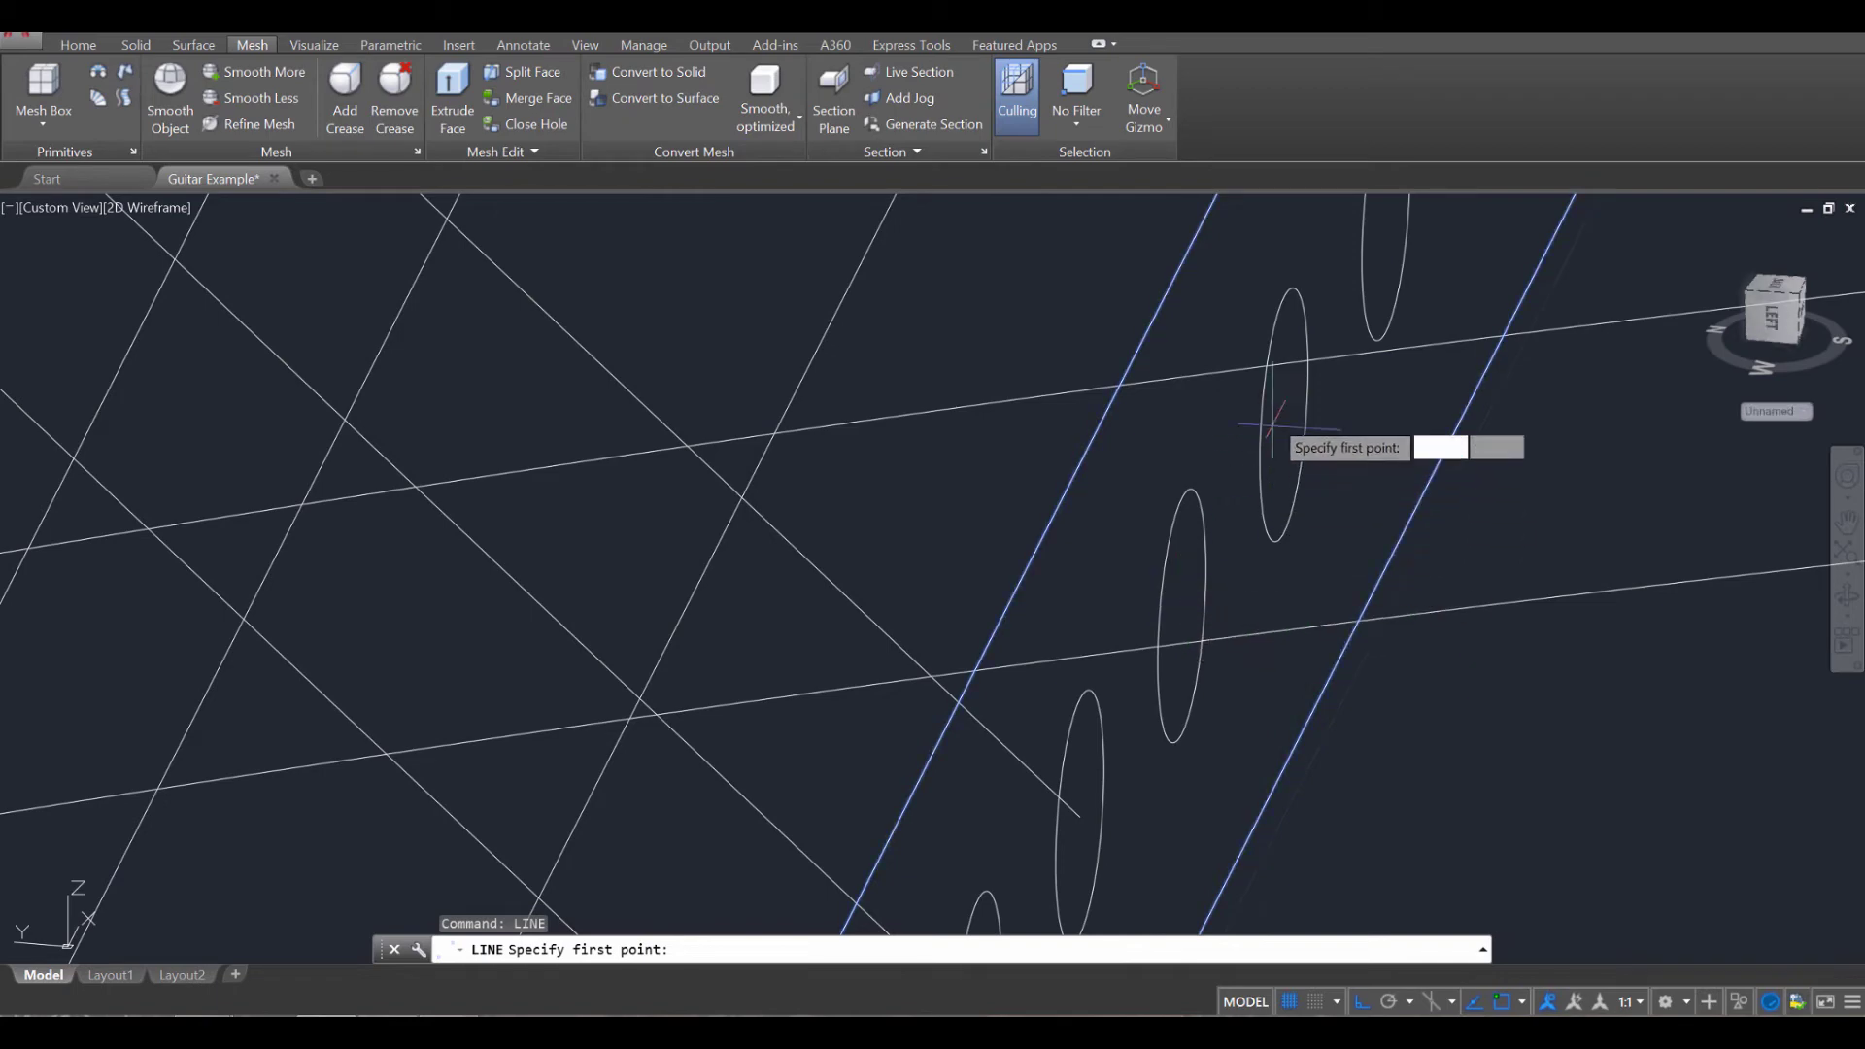
scroll(1209, 533, "down", 10)
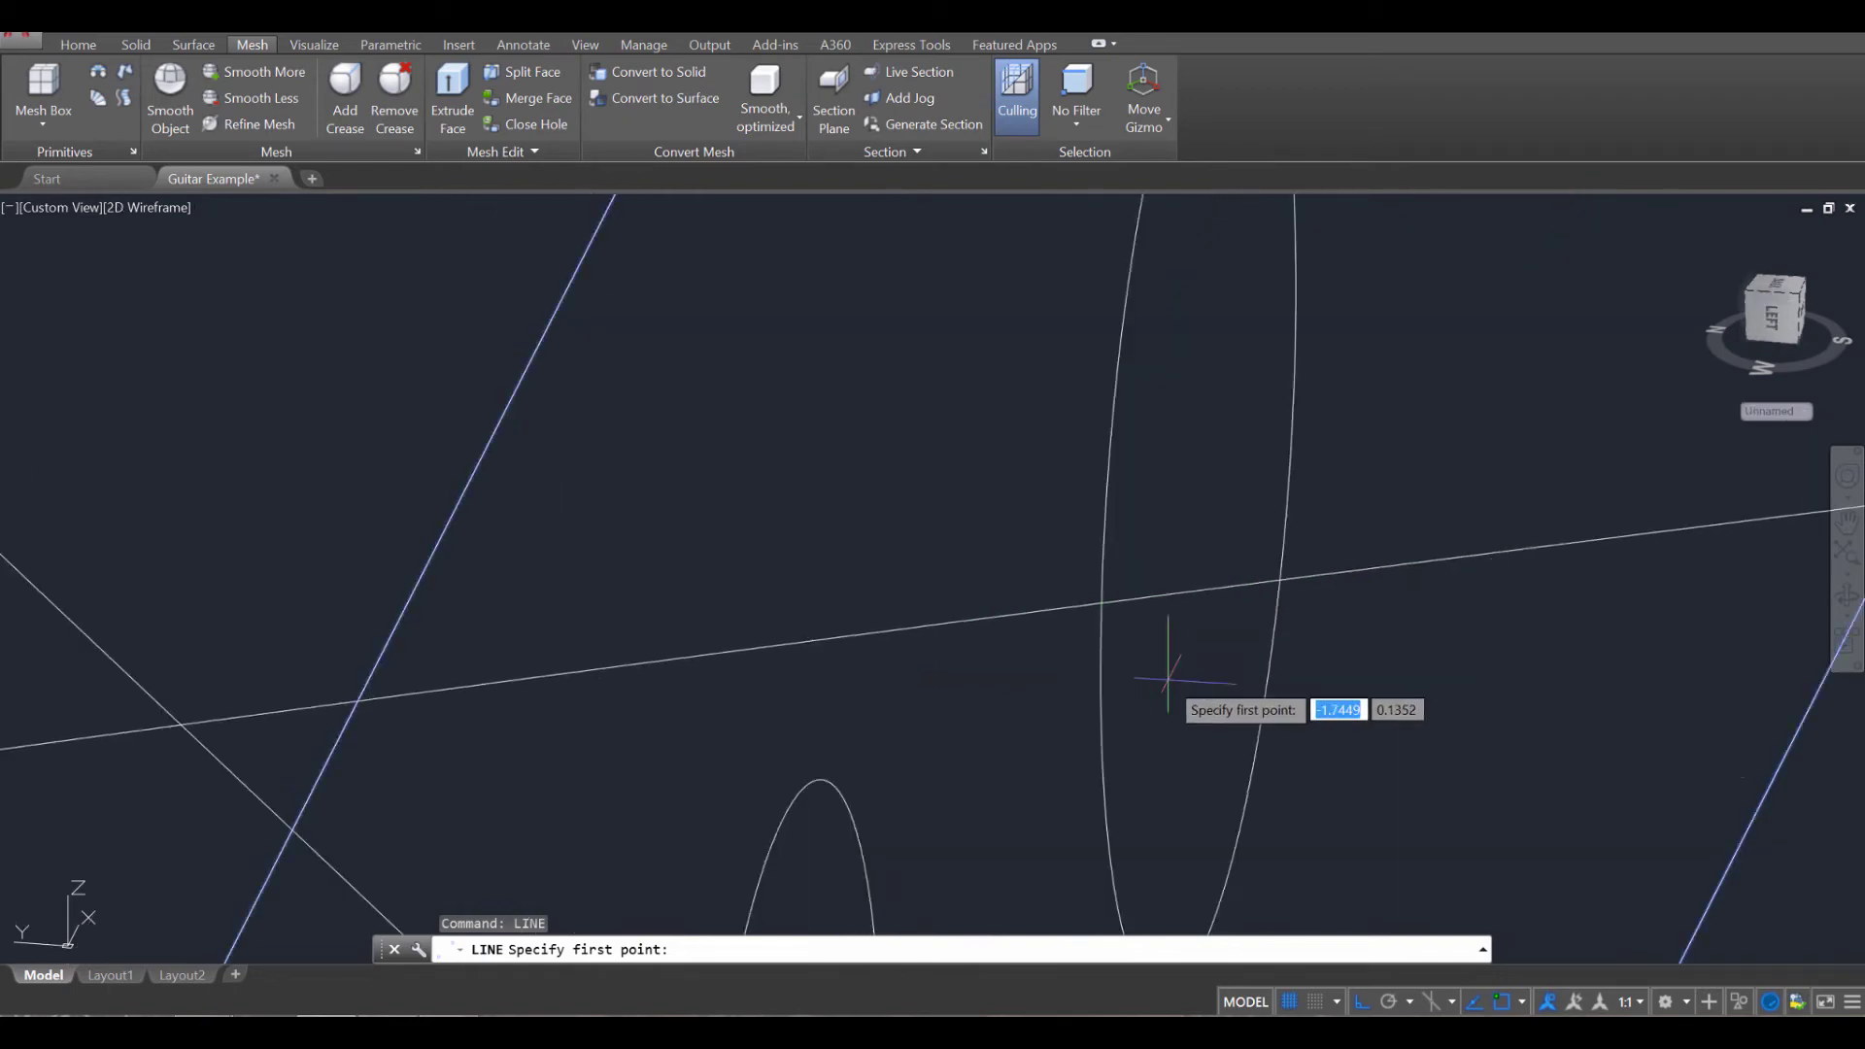
scroll(760, 500, "up", 10)
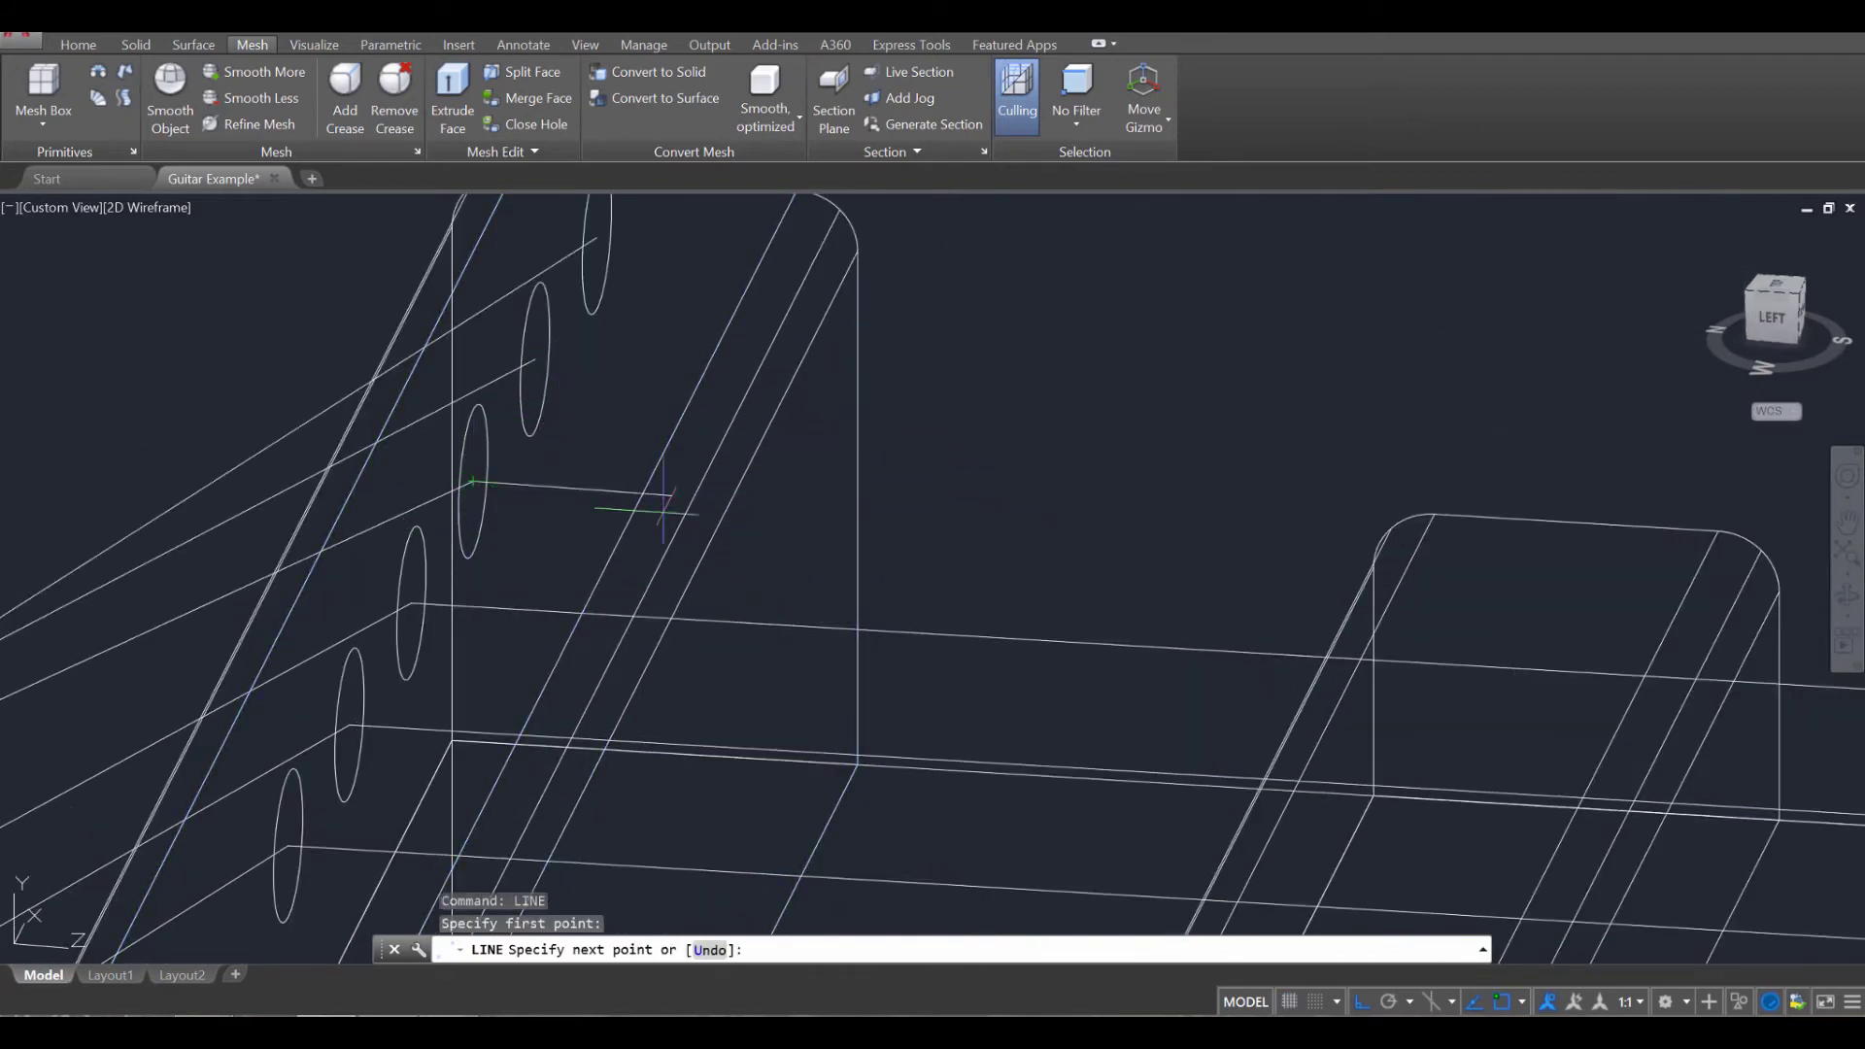
scroll(667, 503, "down", 6)
scroll(948, 669, "up", 4)
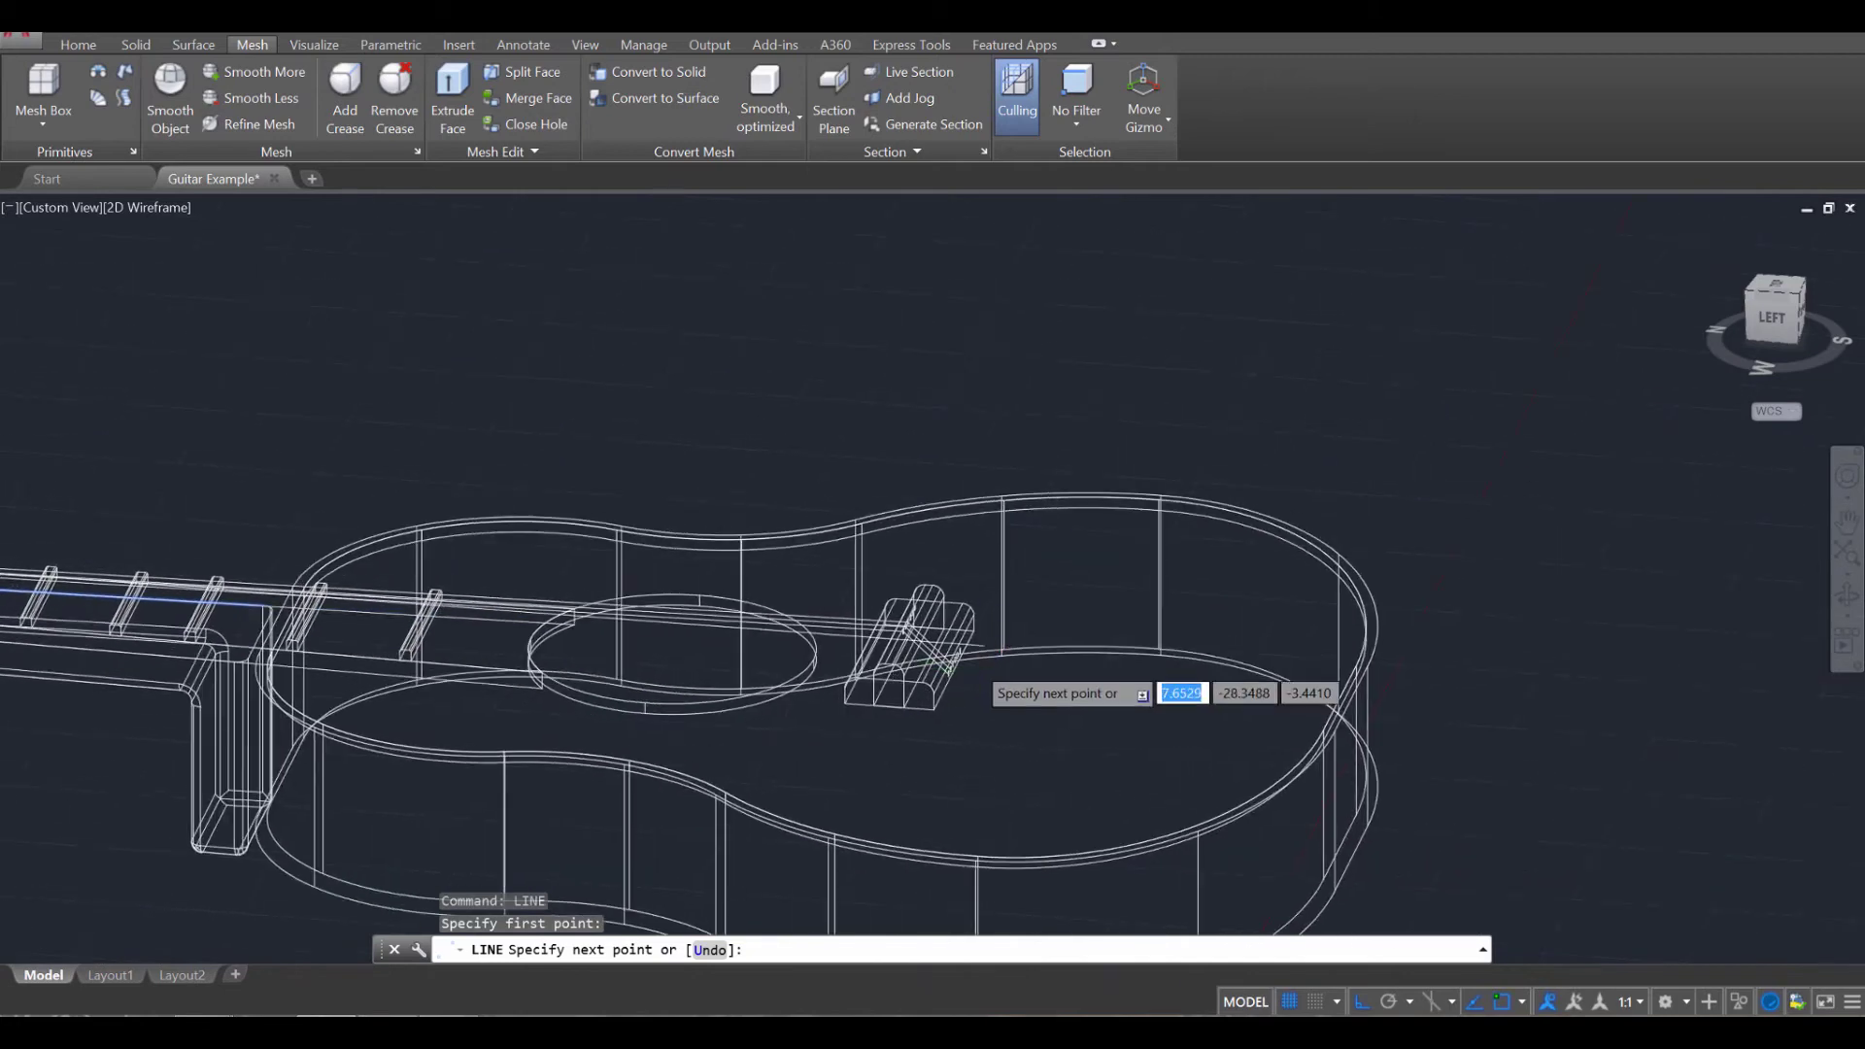
scroll(947, 668, "up", 6)
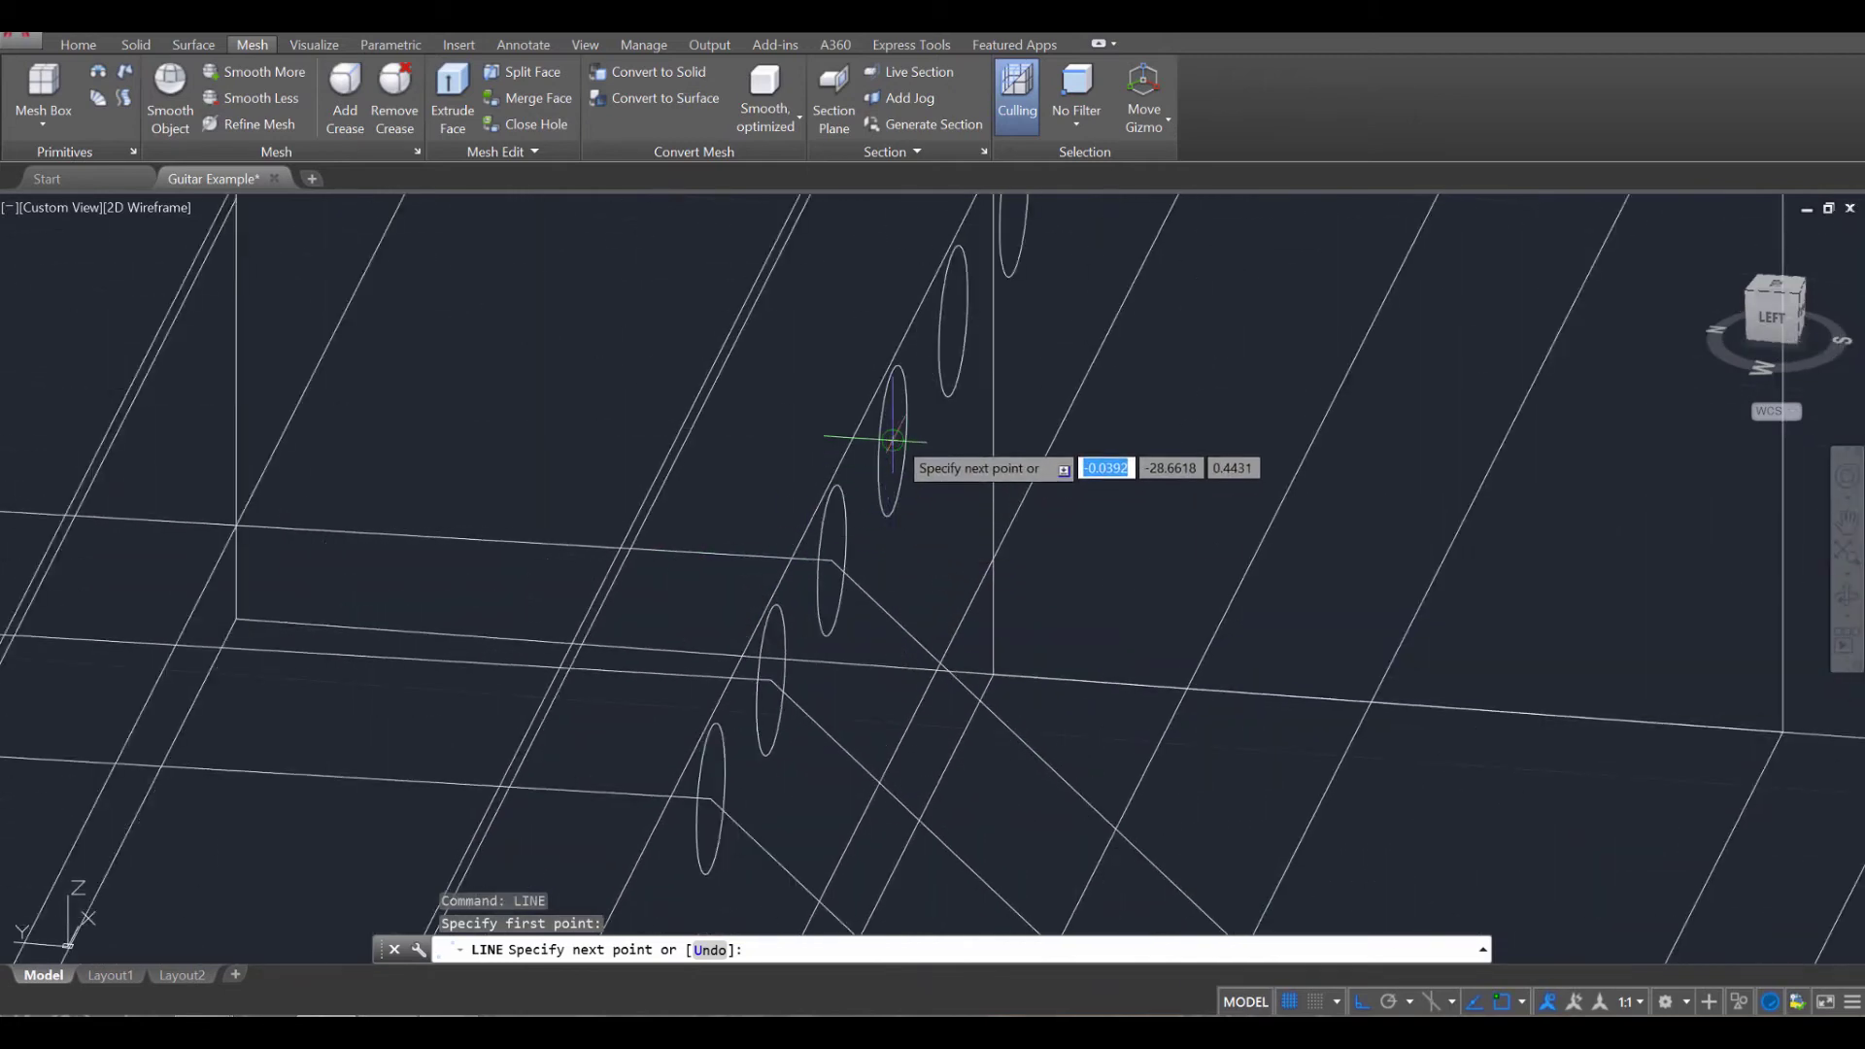
left_click(894, 441)
Continue the fourth string path from the saddle to the centre of the bridge's fourth circle and finish the line.
scroll(1220, 674, "down", 3)
scroll(1133, 634, "up", 3)
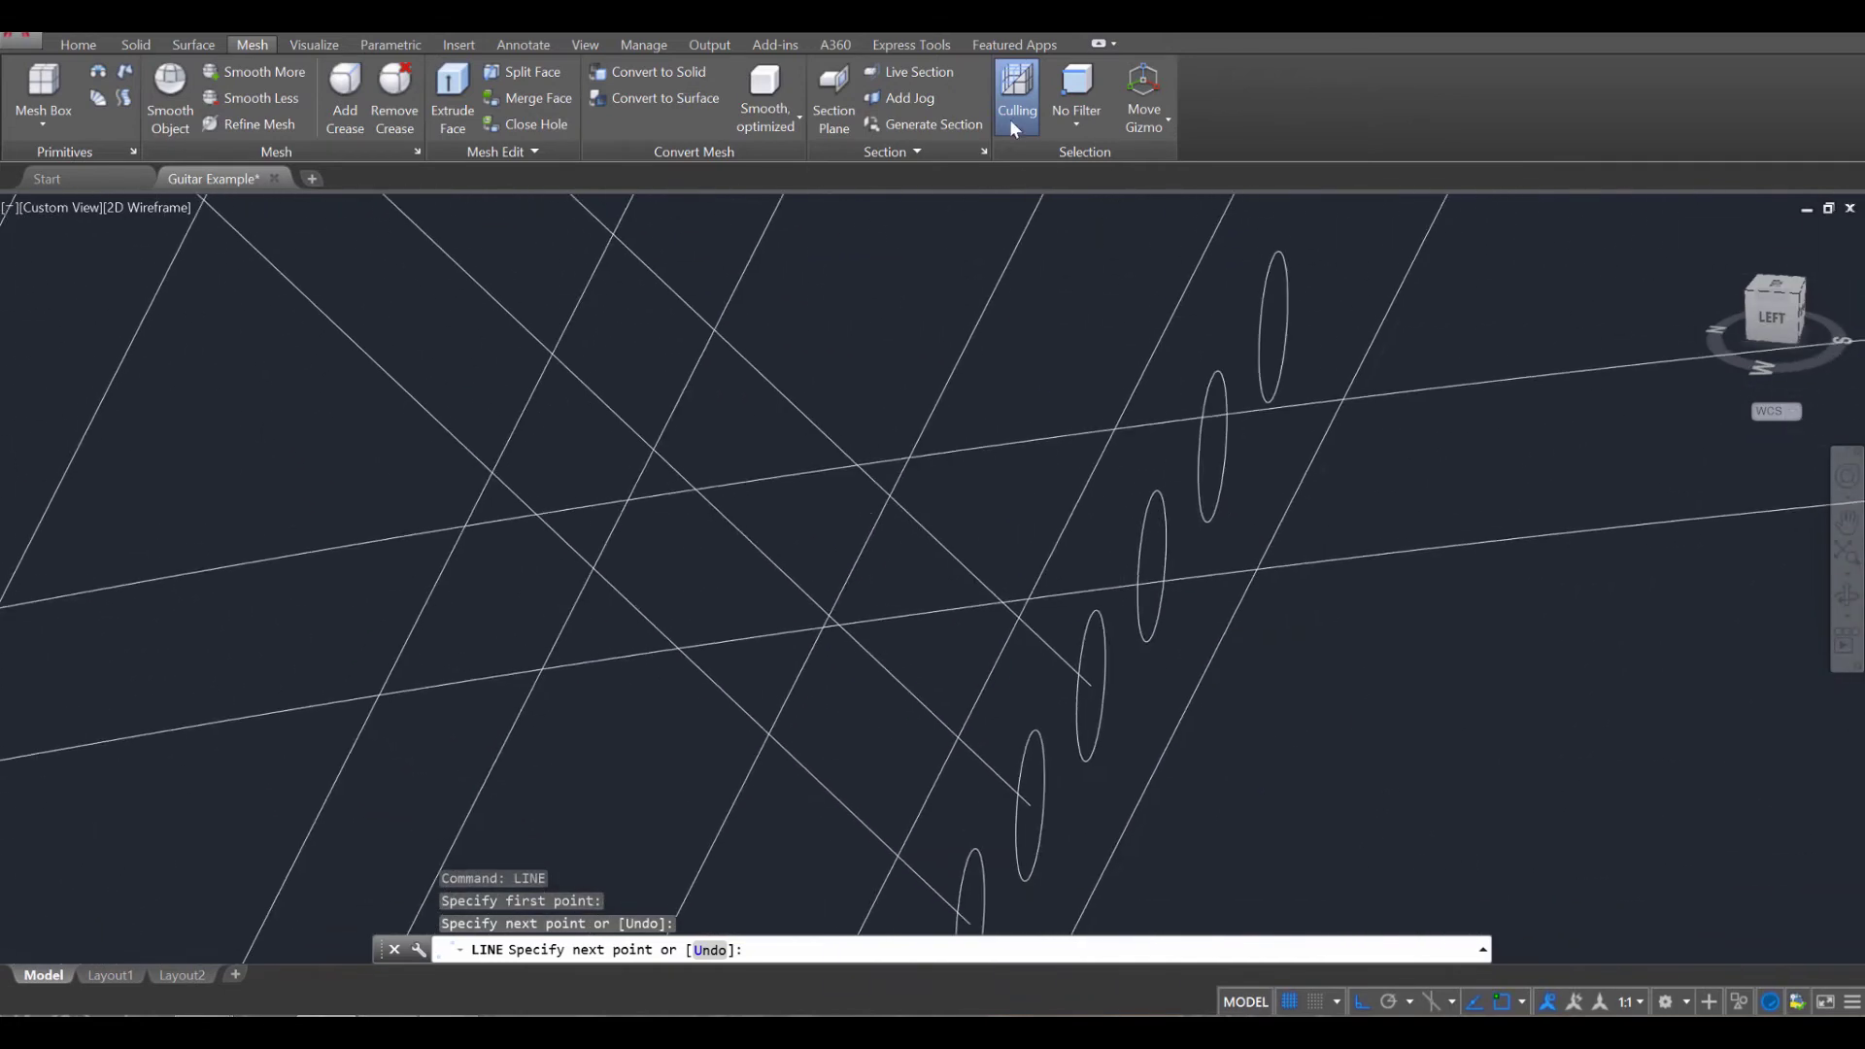
left_click(1151, 565)
key("Escape")
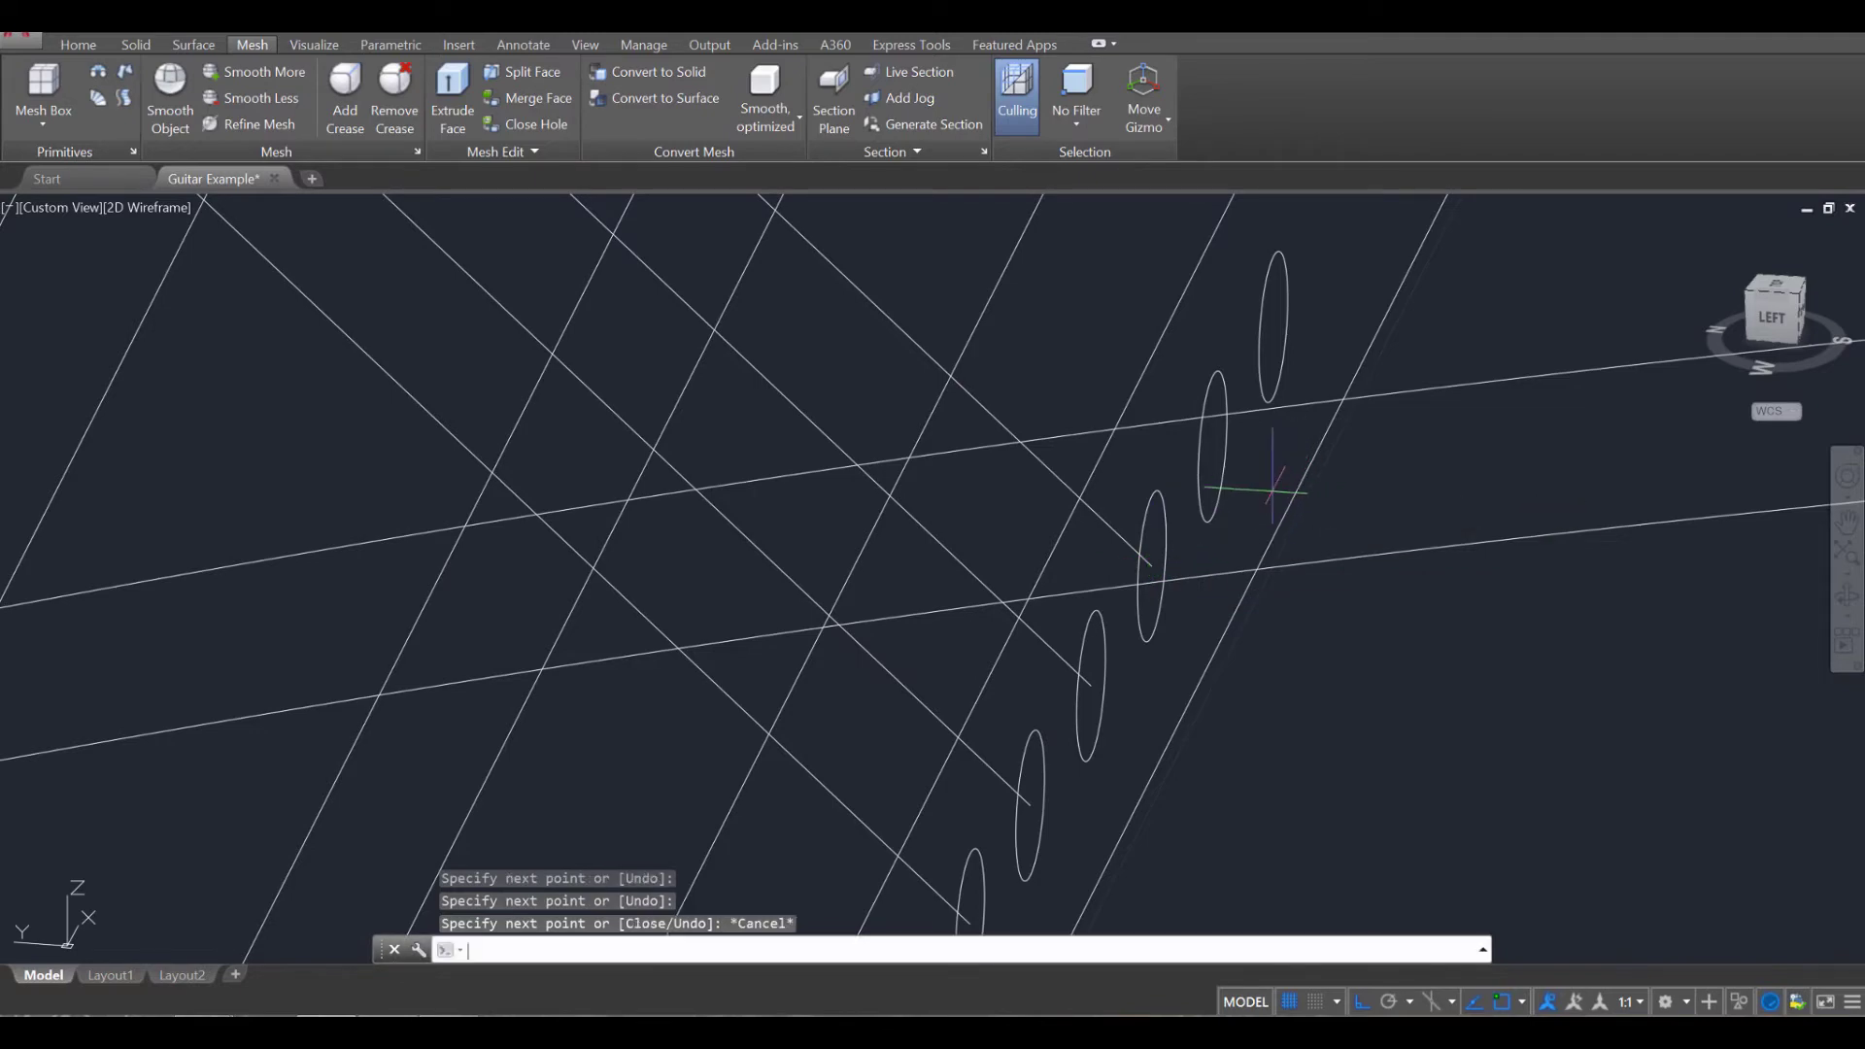
Draw the fifth string path from the bridge's fifth circle centre through the saddle's fifth circle centre to the nut's fifth circle centre.
key("Return")
scroll(1213, 446, "down", 3)
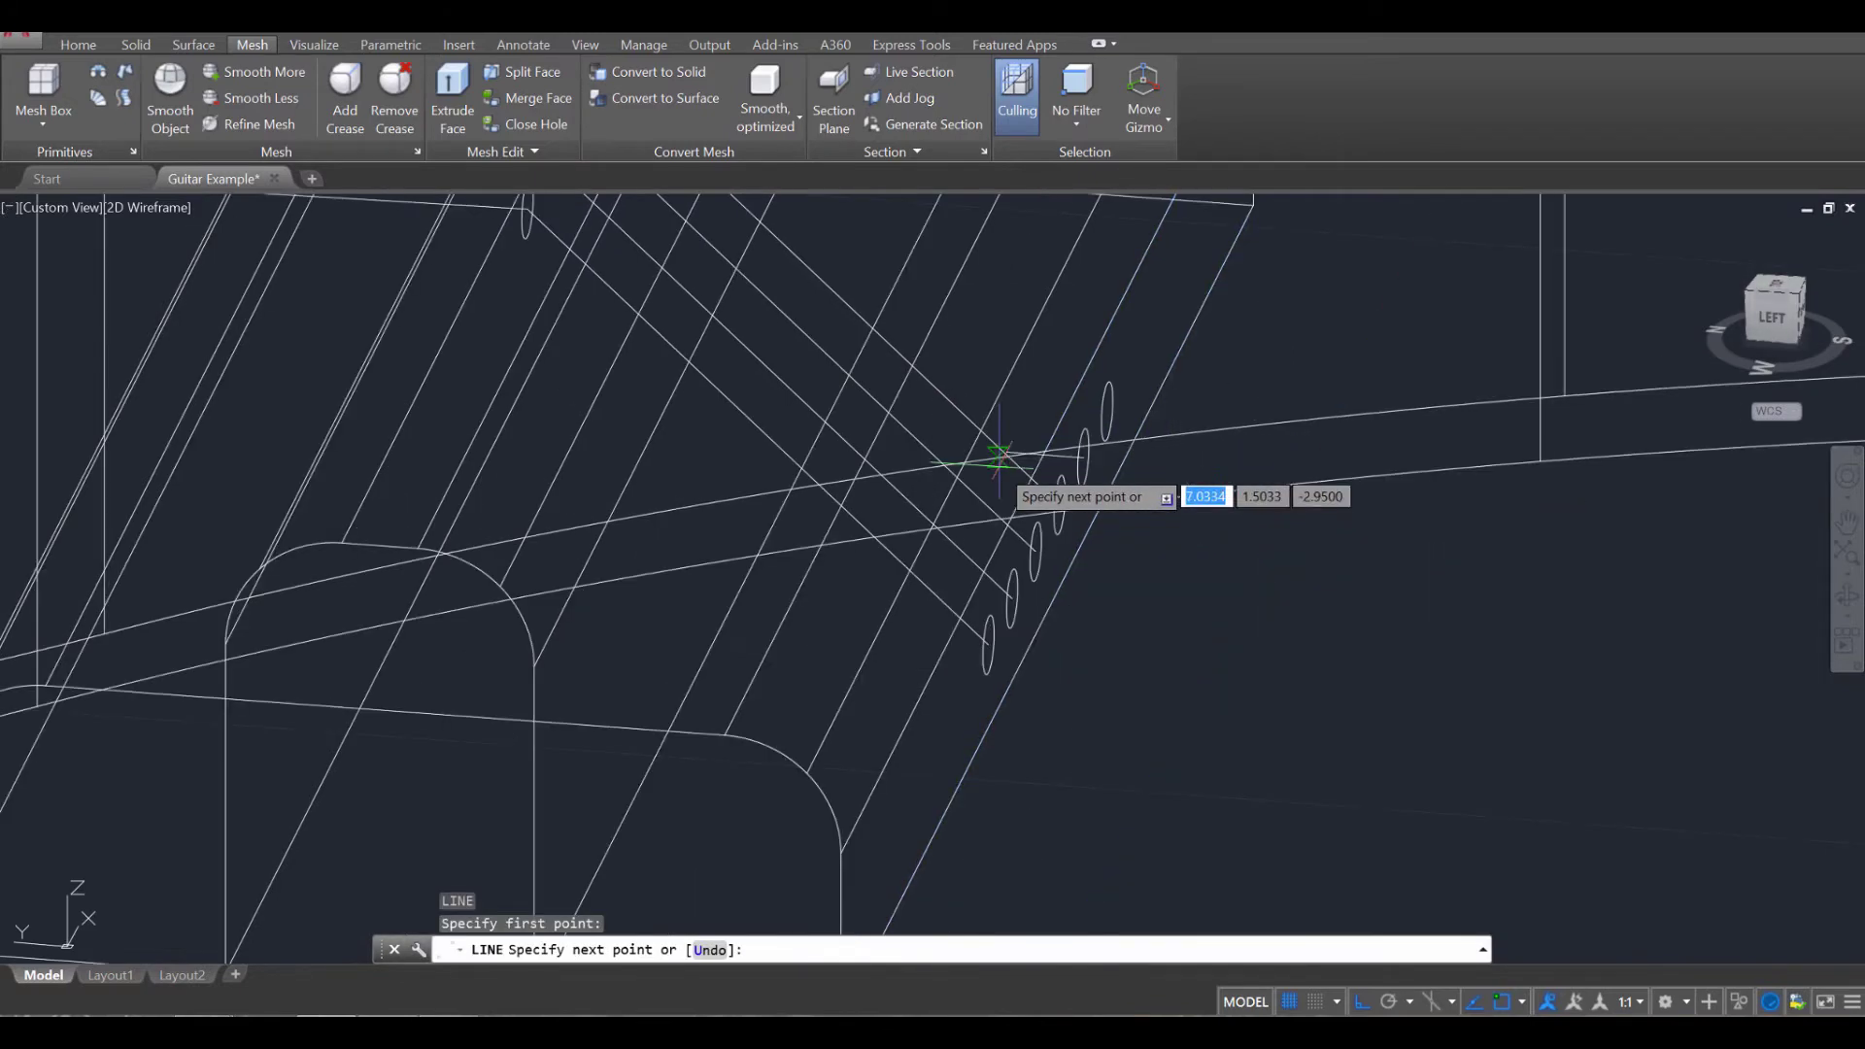
scroll(999, 452, "up", 4)
scroll(1069, 783, "down", 3)
scroll(933, 595, "up", 3)
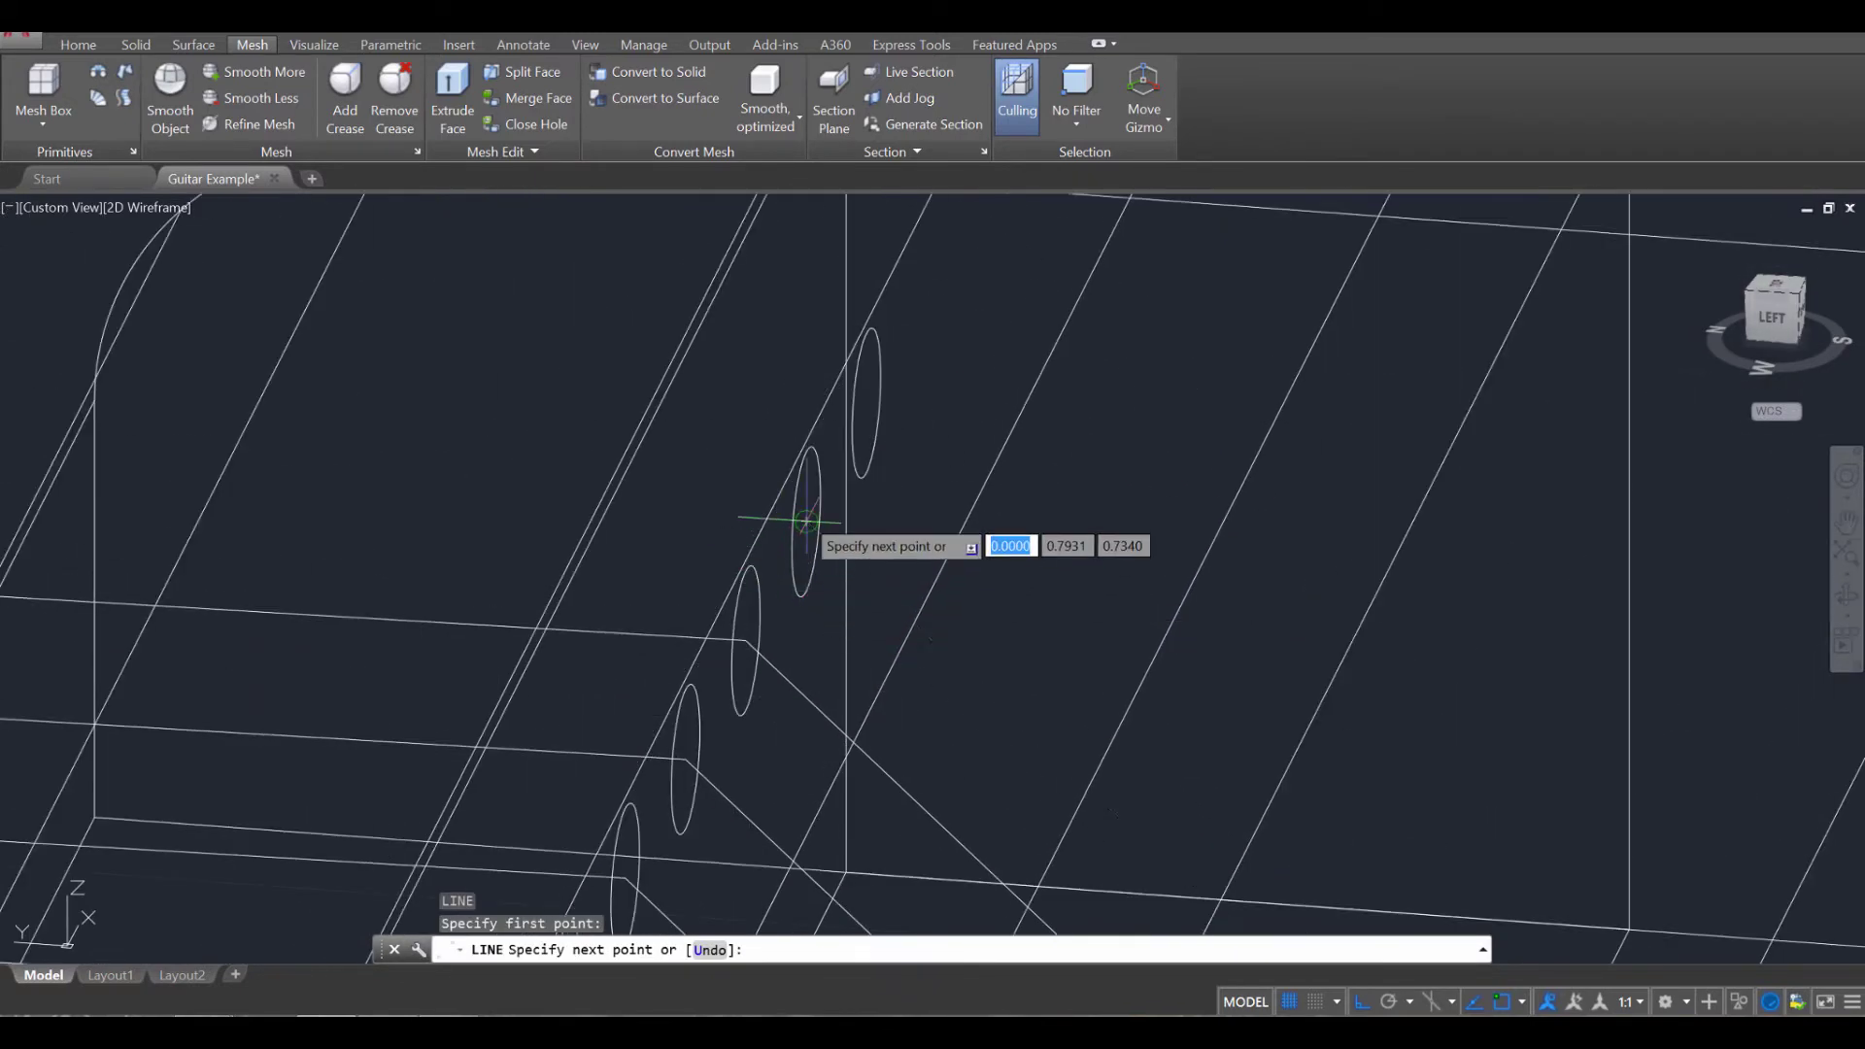
scroll(801, 534, "down", 5)
scroll(467, 505, "up", 3)
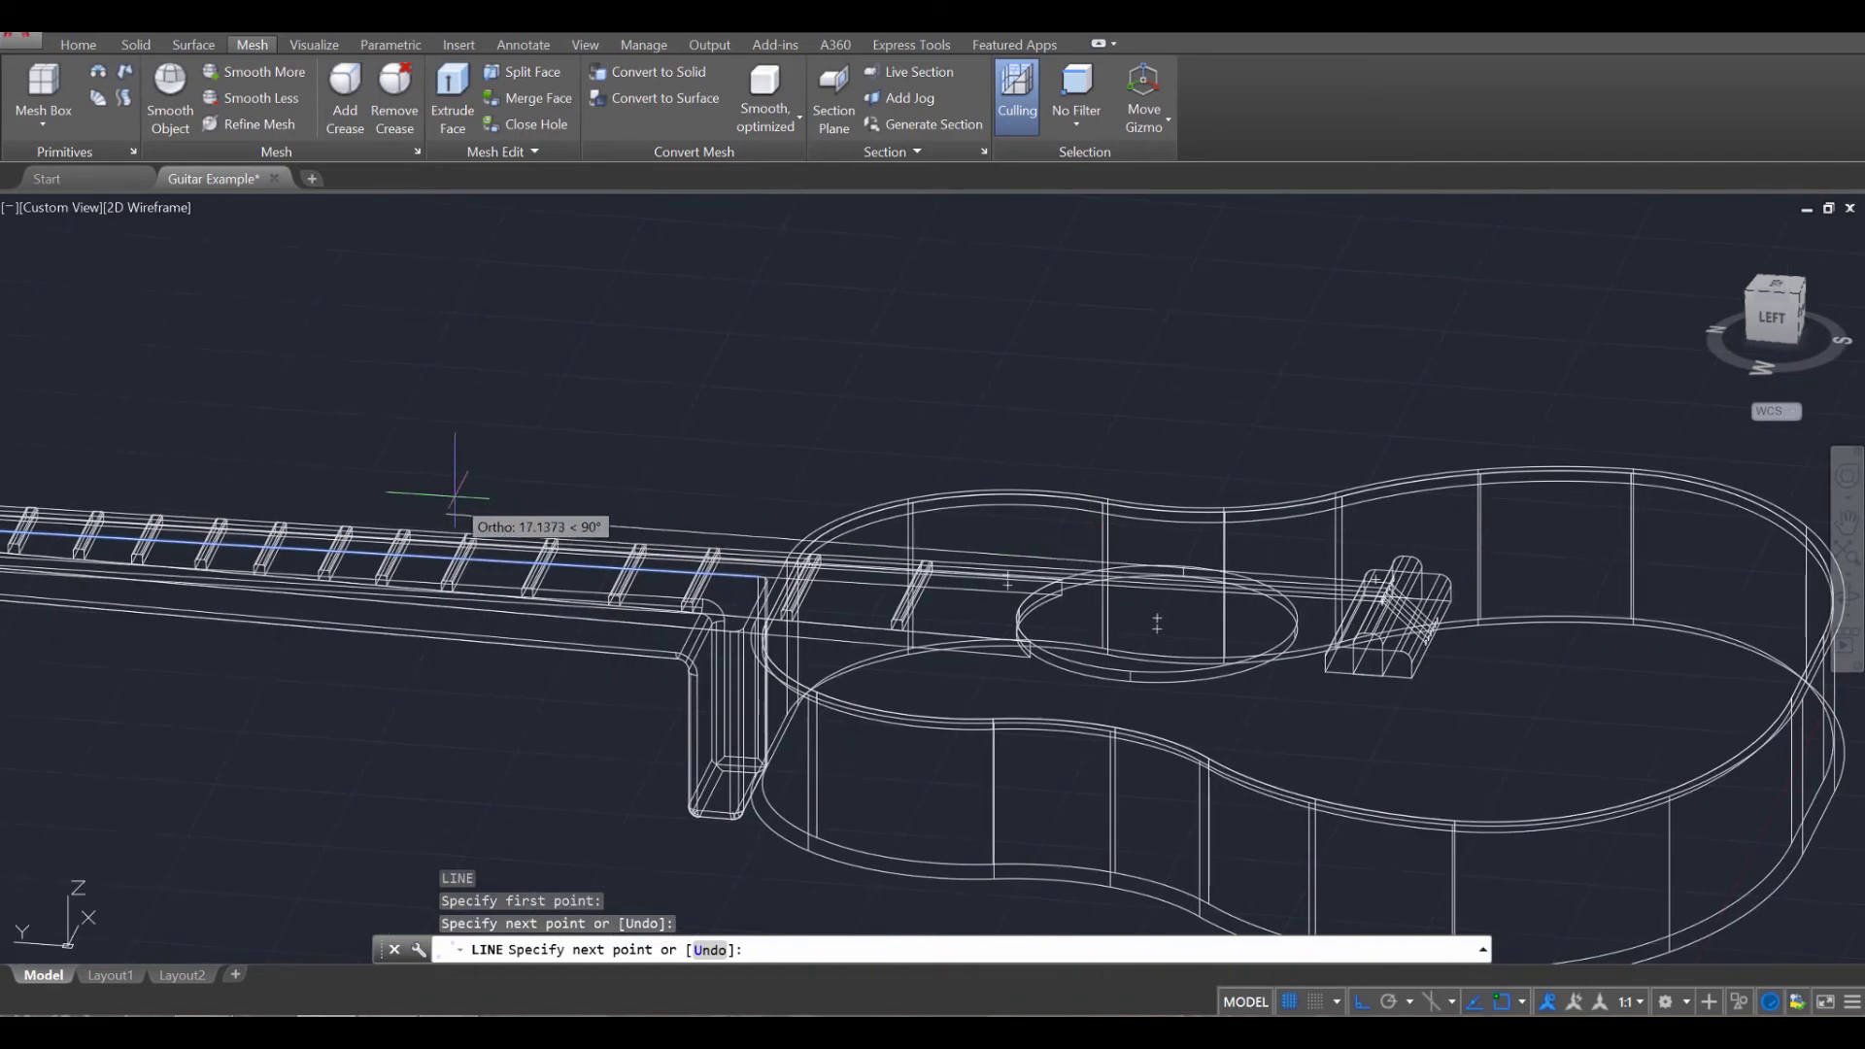
scroll(866, 450, "down", 3)
scroll(608, 535, "up", 7)
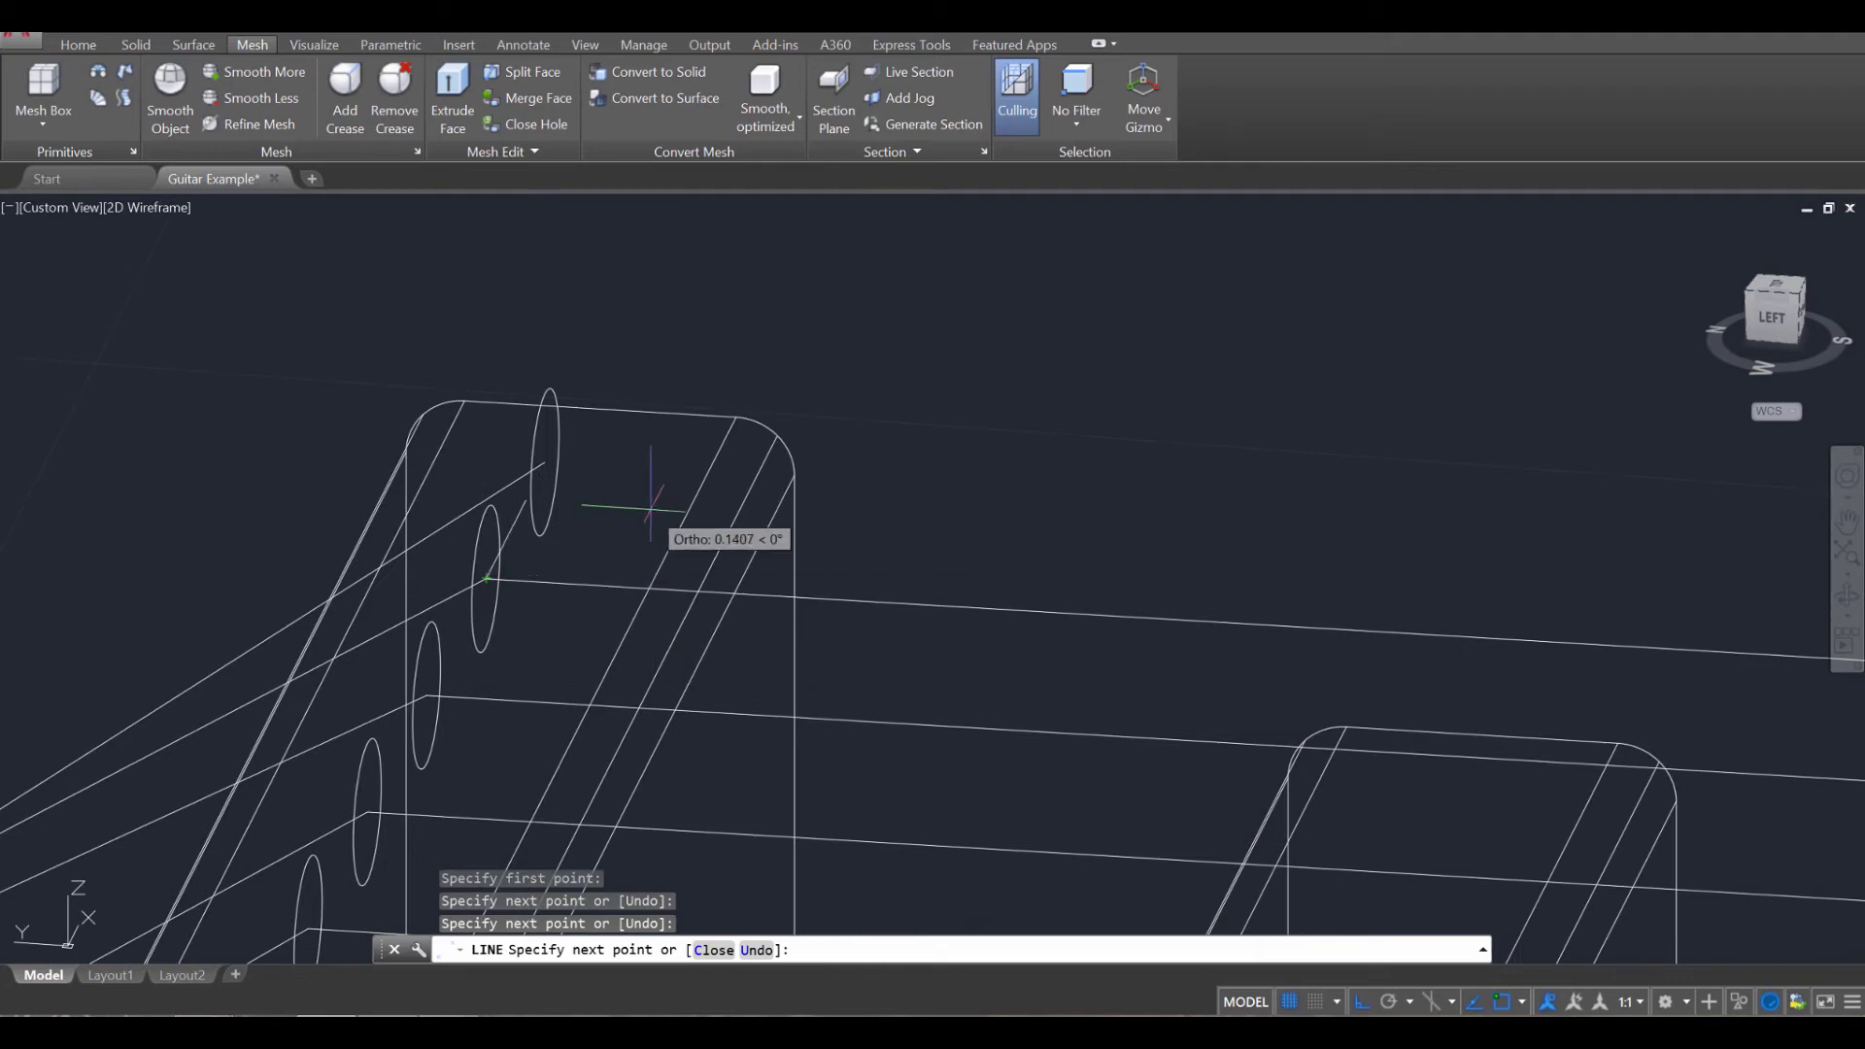
key("Escape")
Draw a line from the centre of the nut's sixth circle to the centre of the saddle's sixth circle.
key("Return")
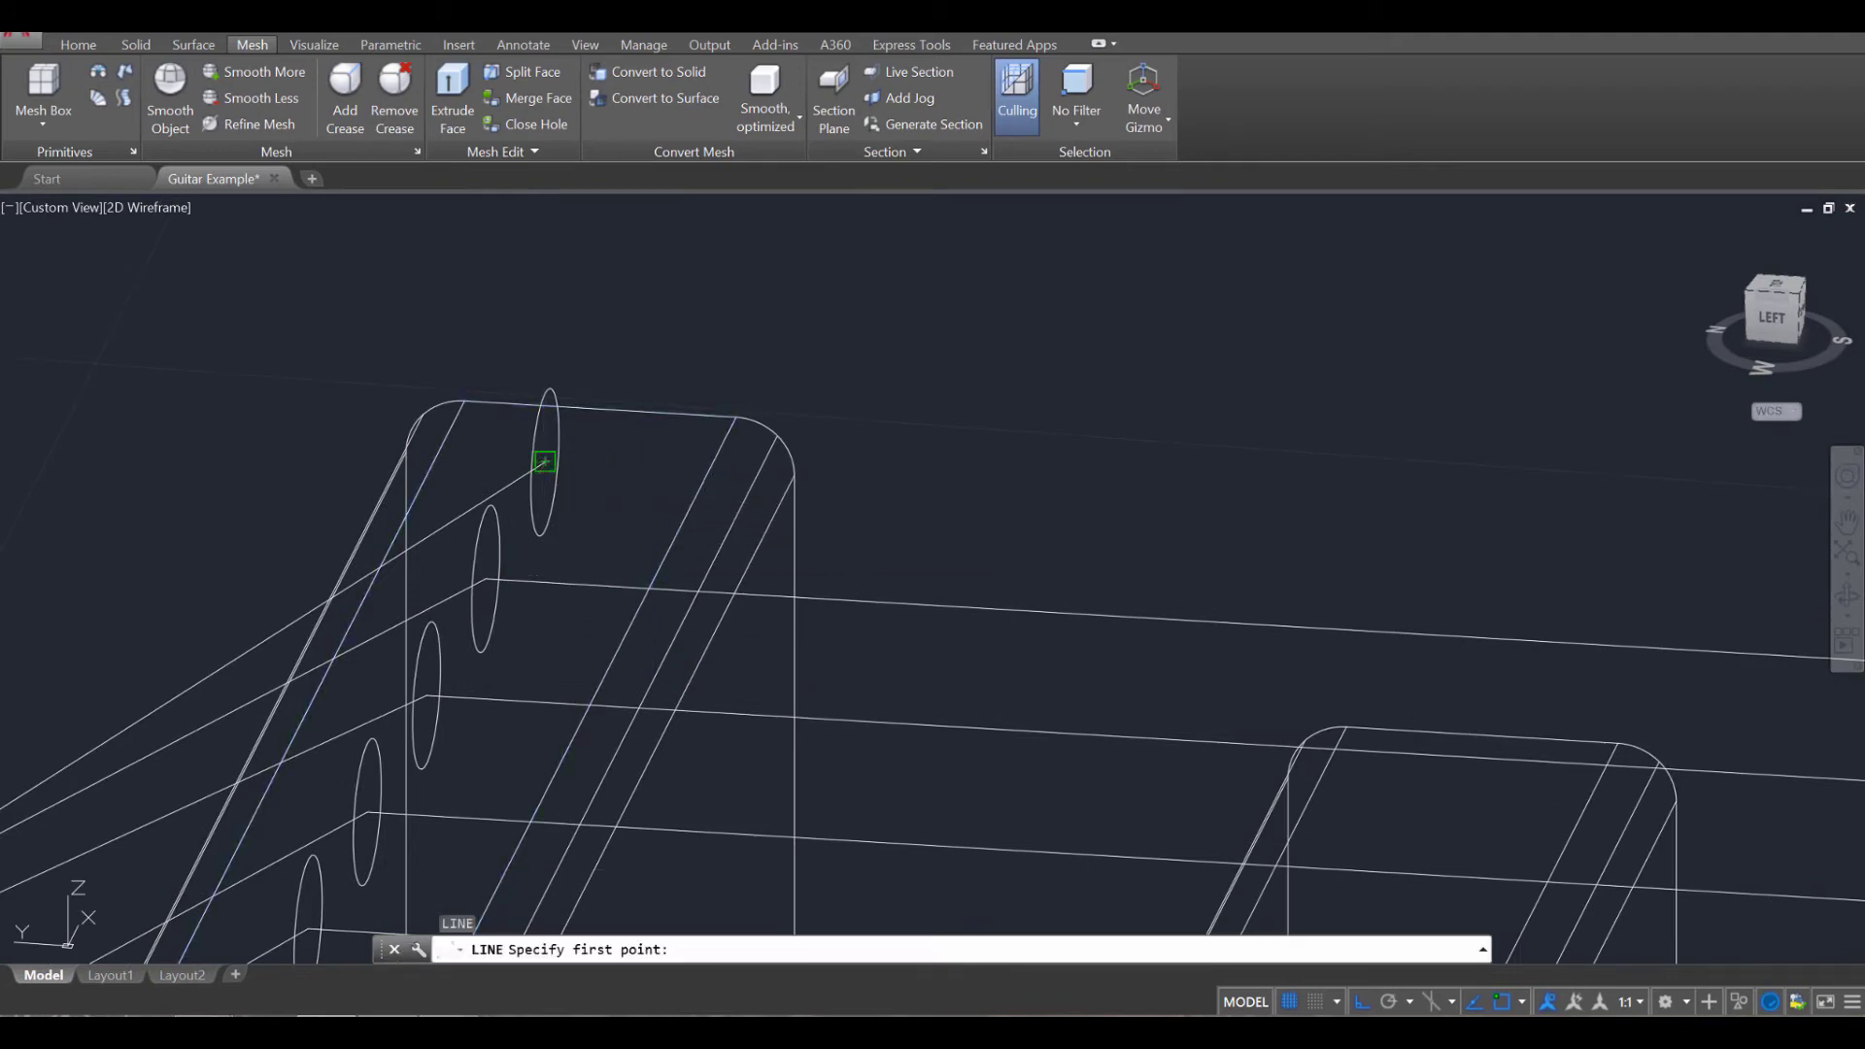
left_click(545, 463)
scroll(914, 544, "down", 5)
scroll(1088, 563, "up", 4)
middle_click_drag(1149, 575, 373, 497)
middle_click_drag(1402, 599, 802, 587)
scroll(908, 573, "up", 7)
scroll(652, 595, "up", 4)
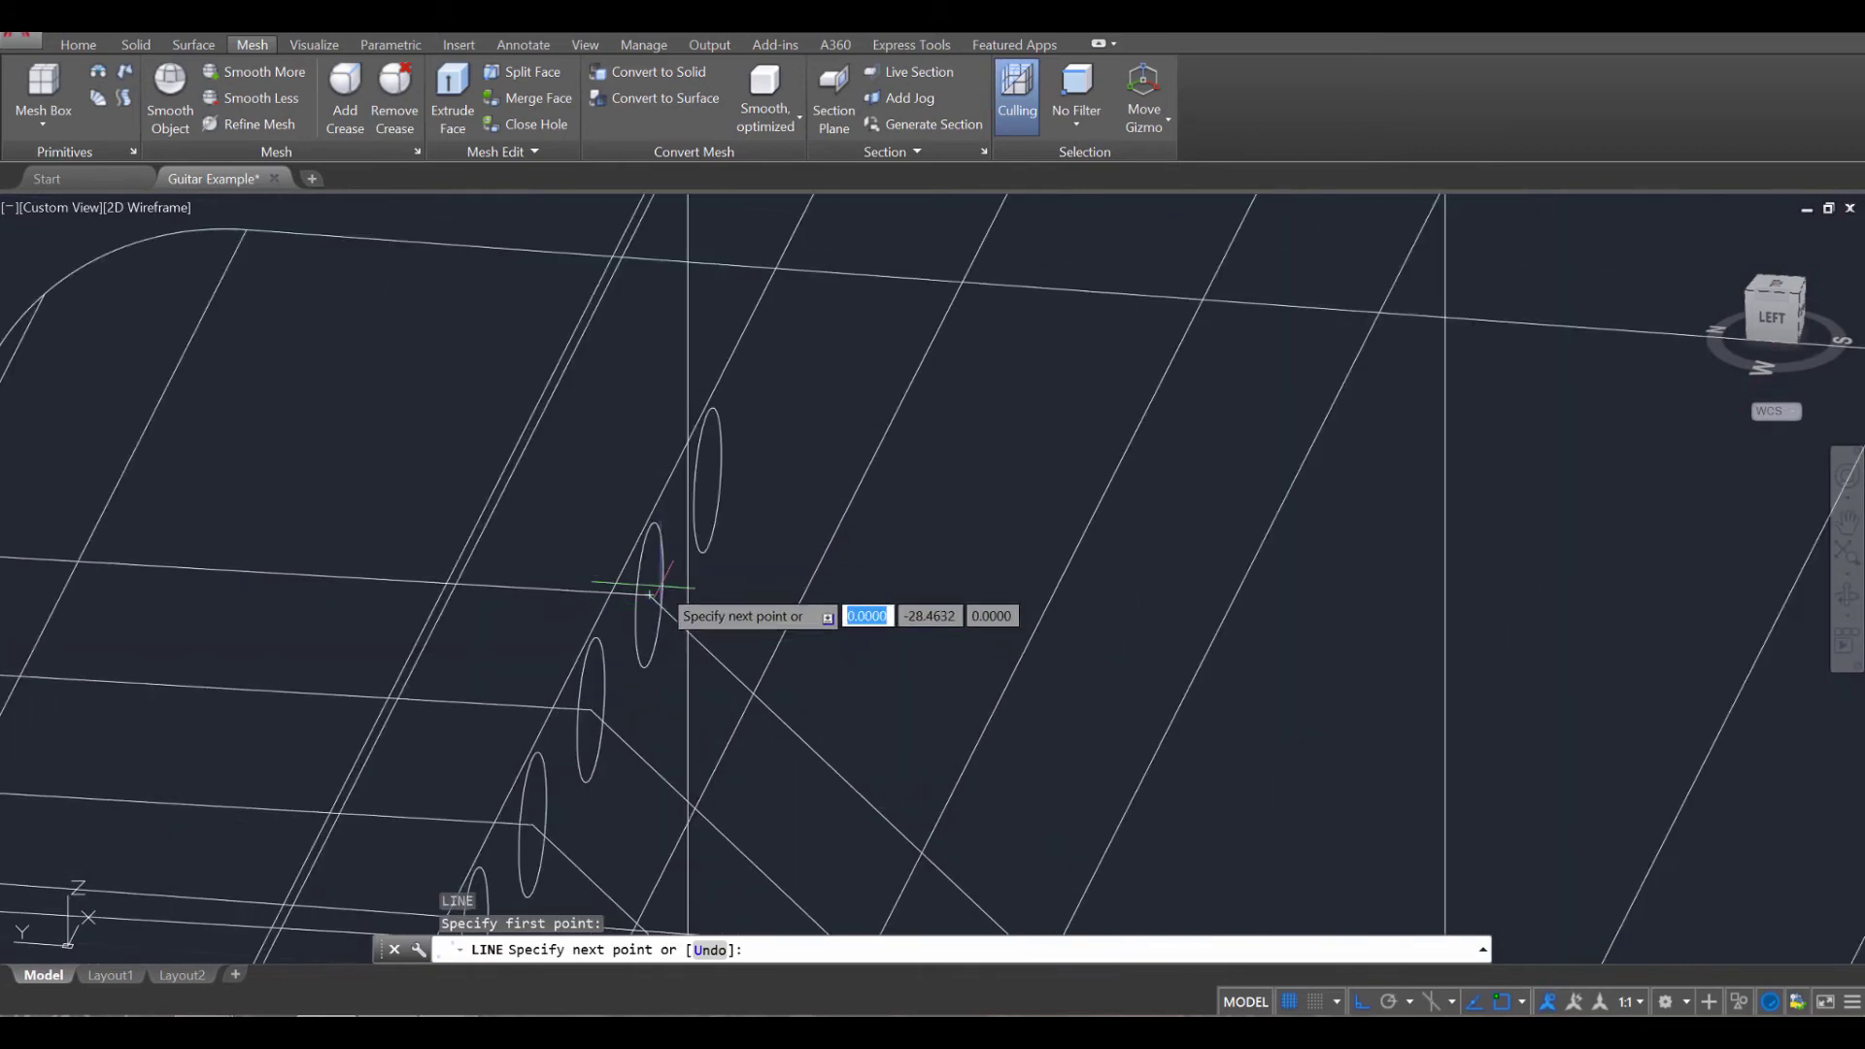
left_click(707, 481)
Continue the sixth string path from the saddle to the centre of the bridge's sixth circle and finish the line.
middle_click_drag(1124, 653, 777, 288)
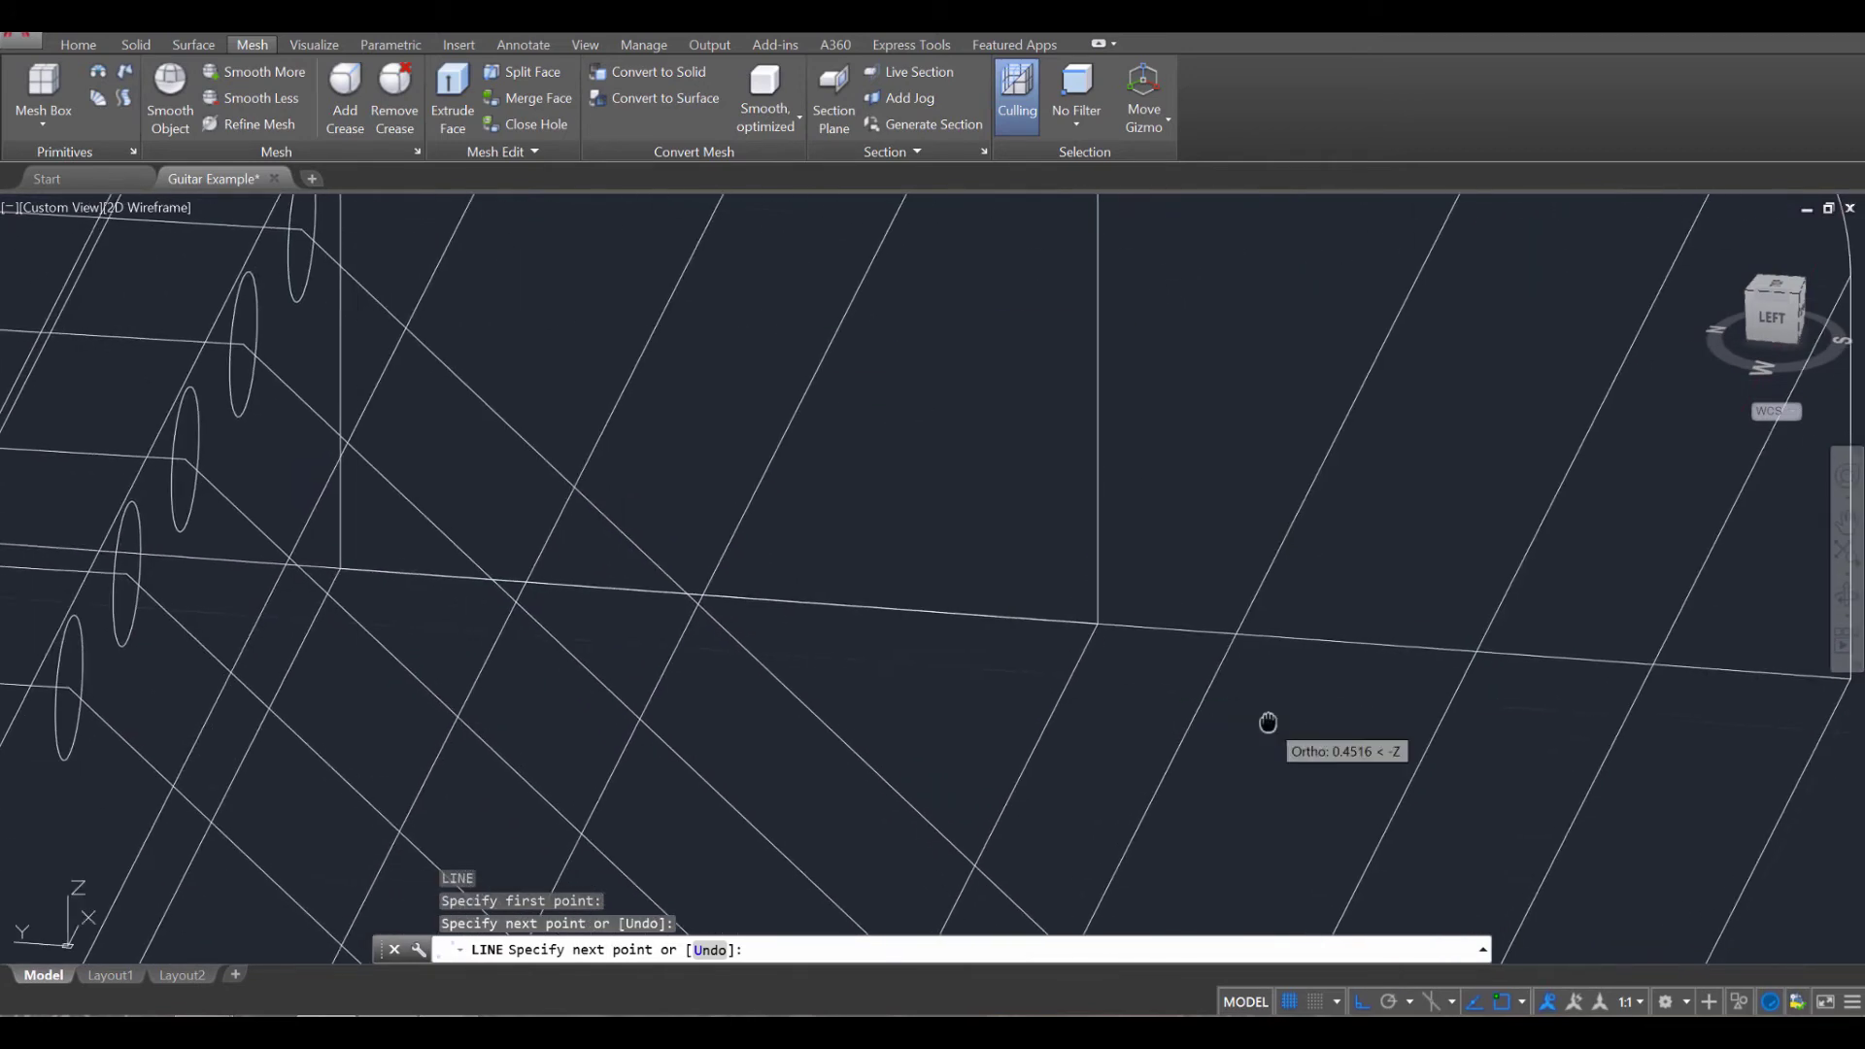
middle_click_drag(1269, 722, 1068, 93)
left_click(1237, 665)
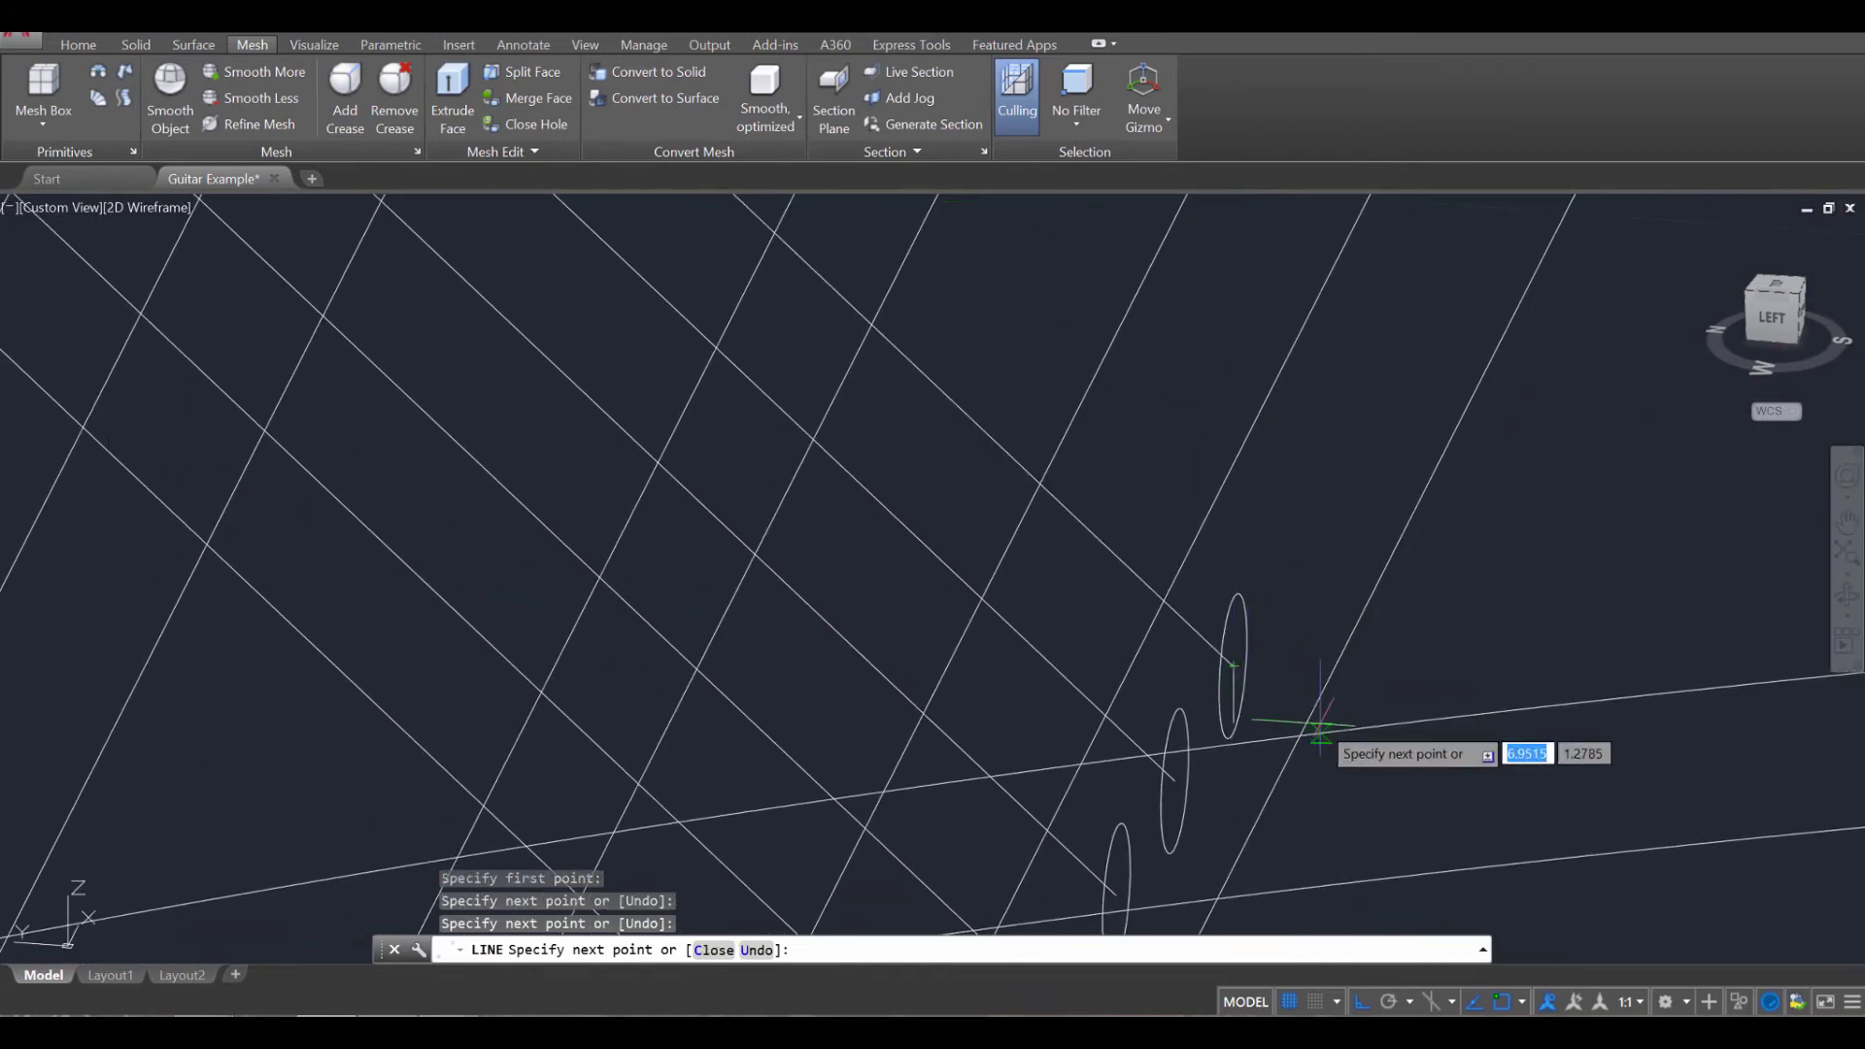
key("Escape")
key("Escape")
key("Escape")
Extrude the profile circle on the front-row tuning peg nearest the nut along its string path line, using the Path option.
scroll(1307, 719, "down", 6)
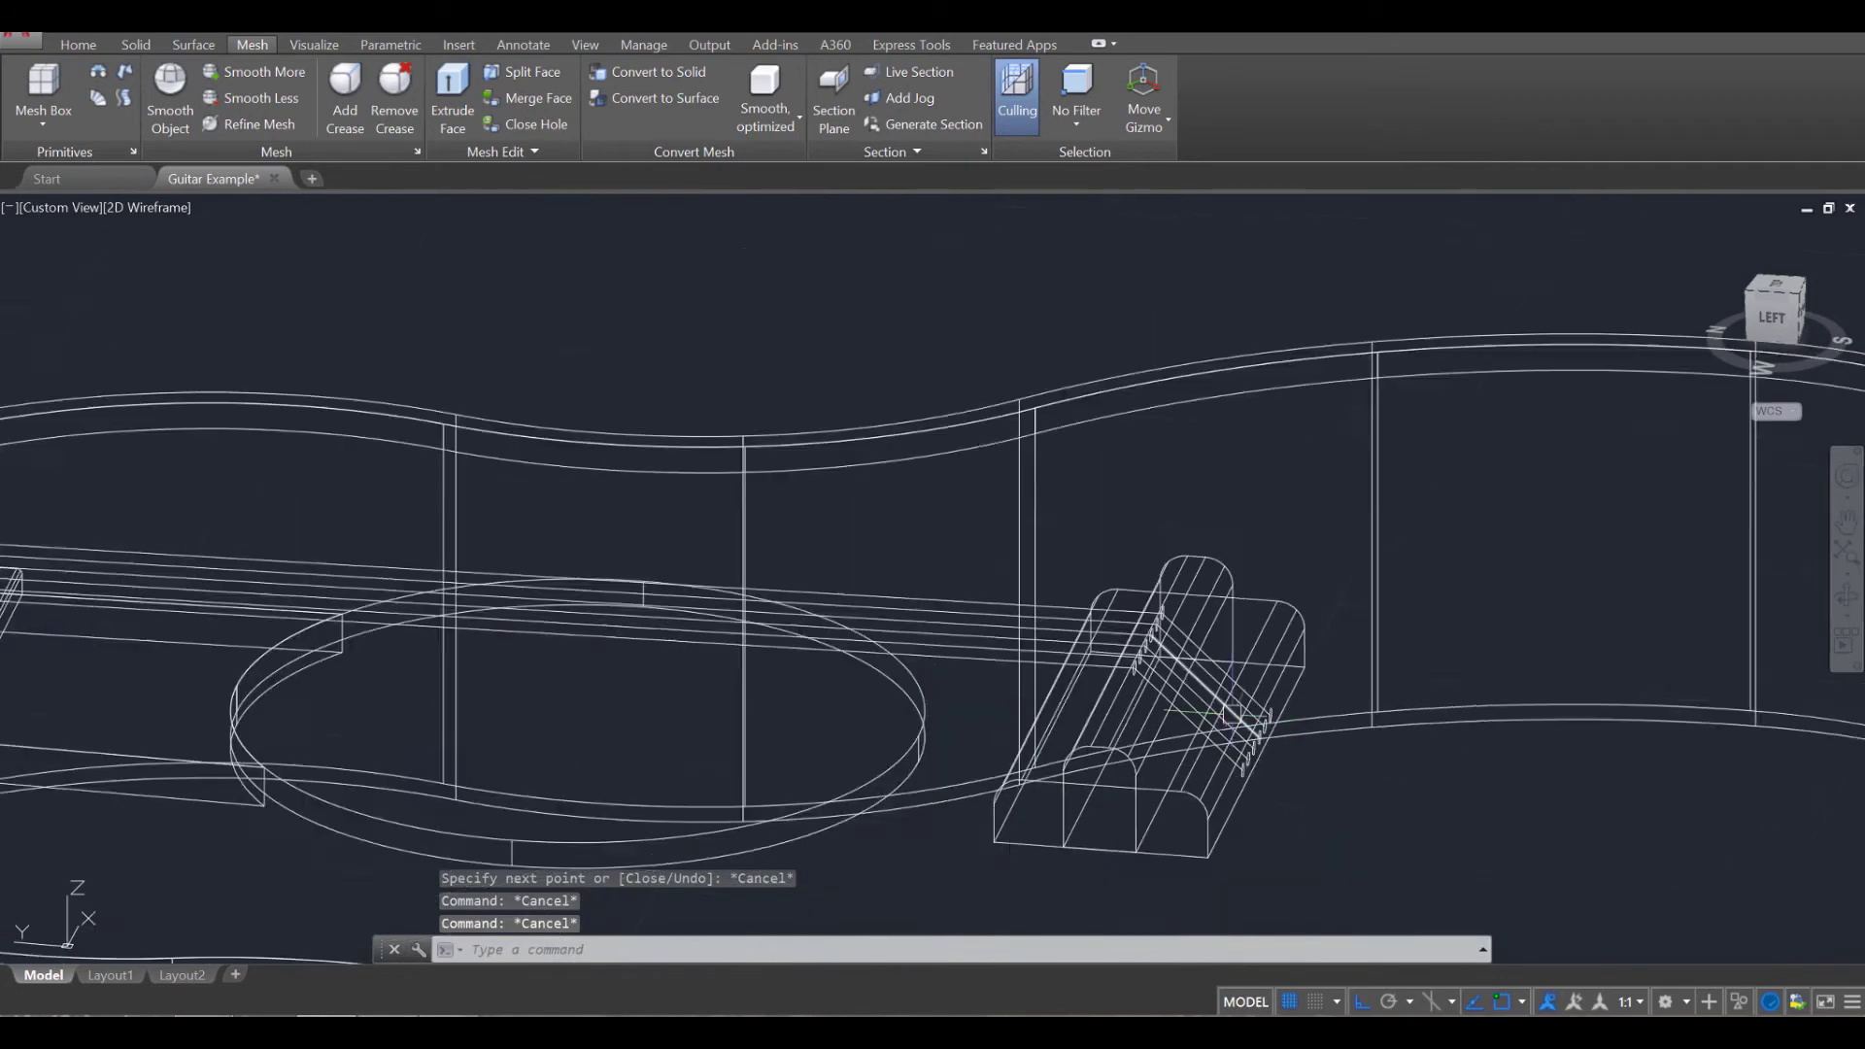
scroll(1232, 715, "down", 5)
middle_click_drag(745, 604, 1299, 416)
middle_click_drag(717, 483, 1007, 590)
scroll(412, 542, "up", 5)
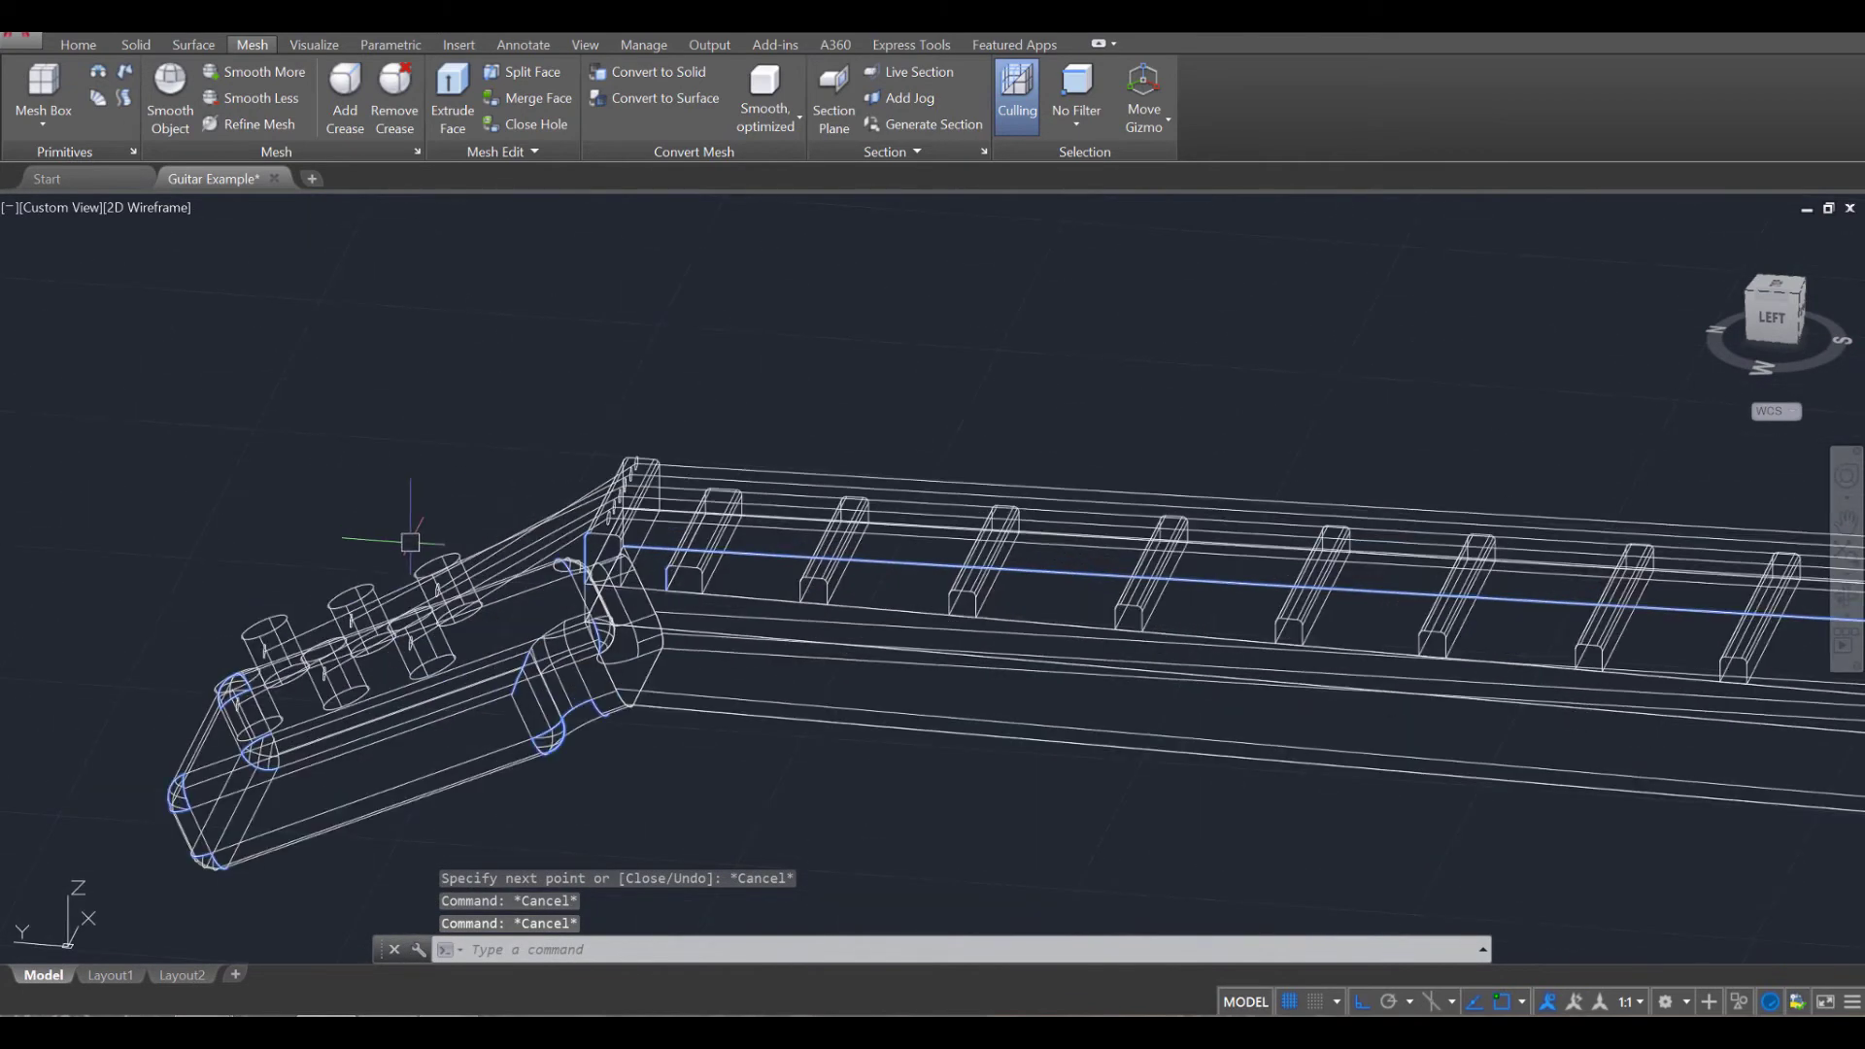
middle_click_drag(410, 542, 560, 480)
scroll(563, 480, "up", 3)
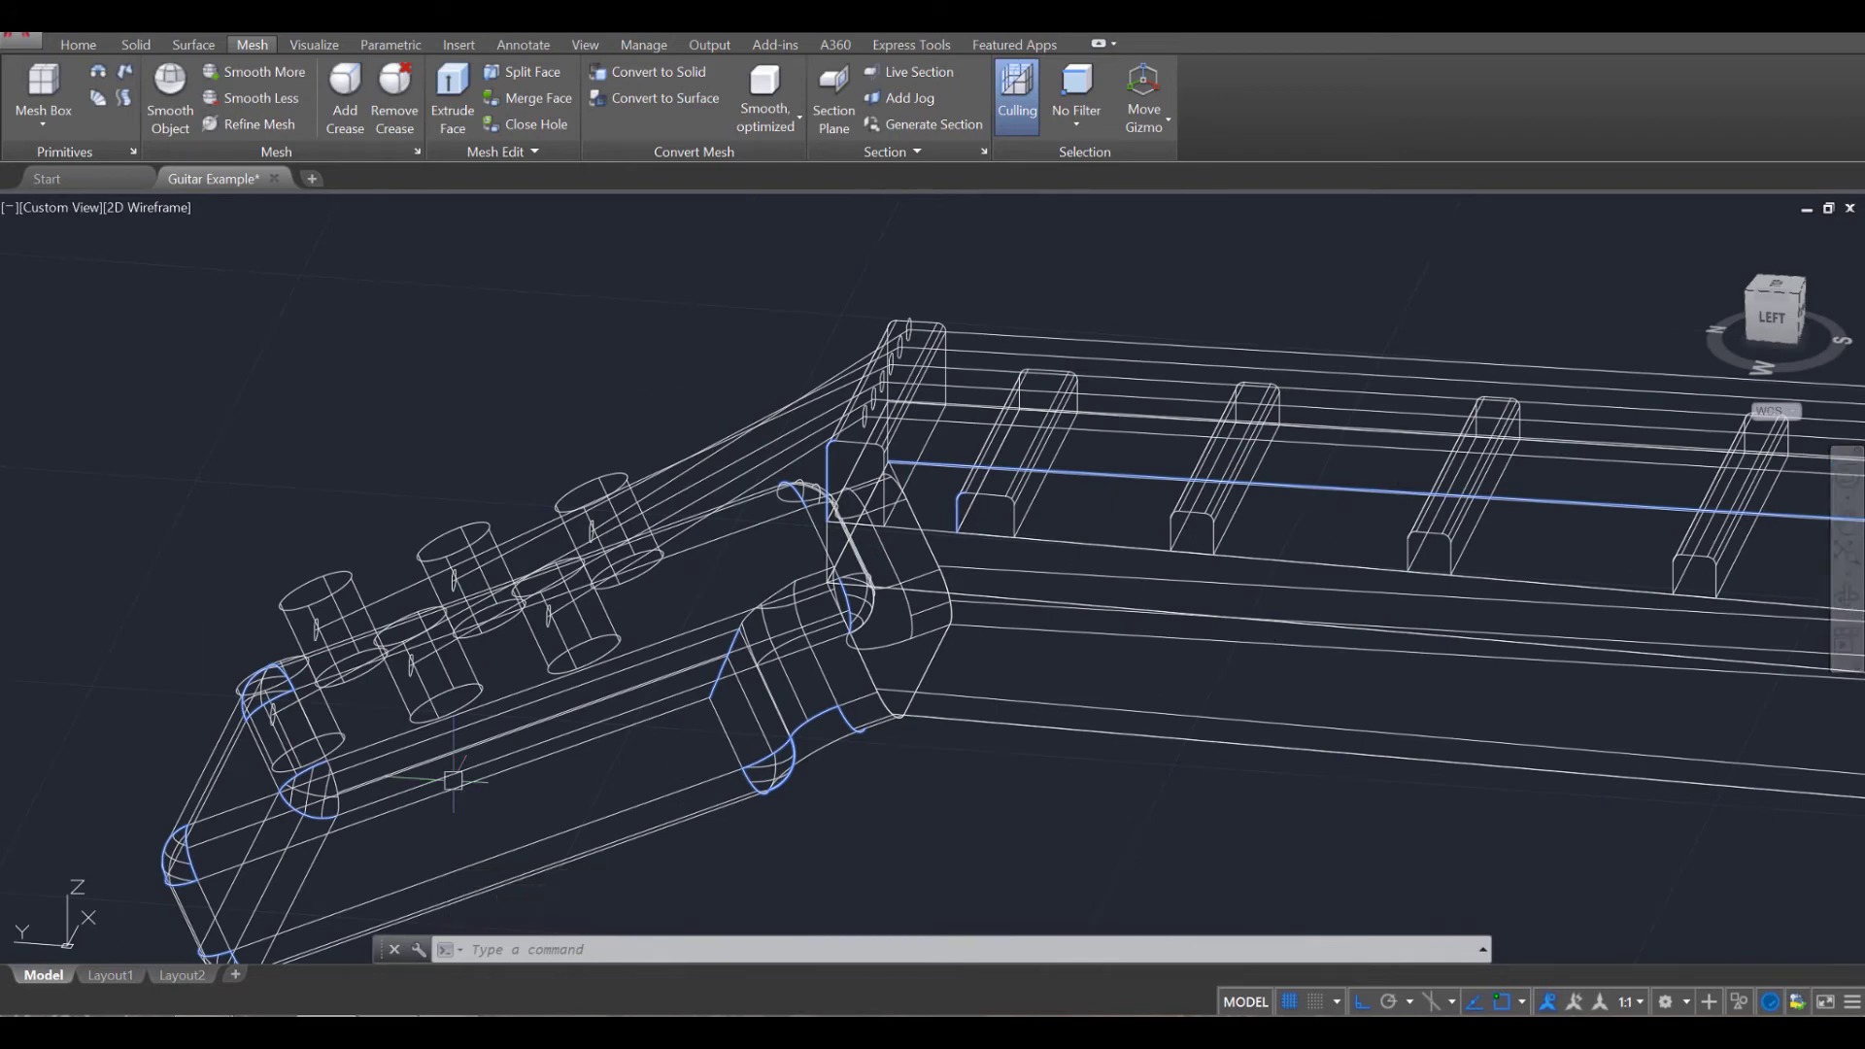
scroll(445, 770, "up", 2)
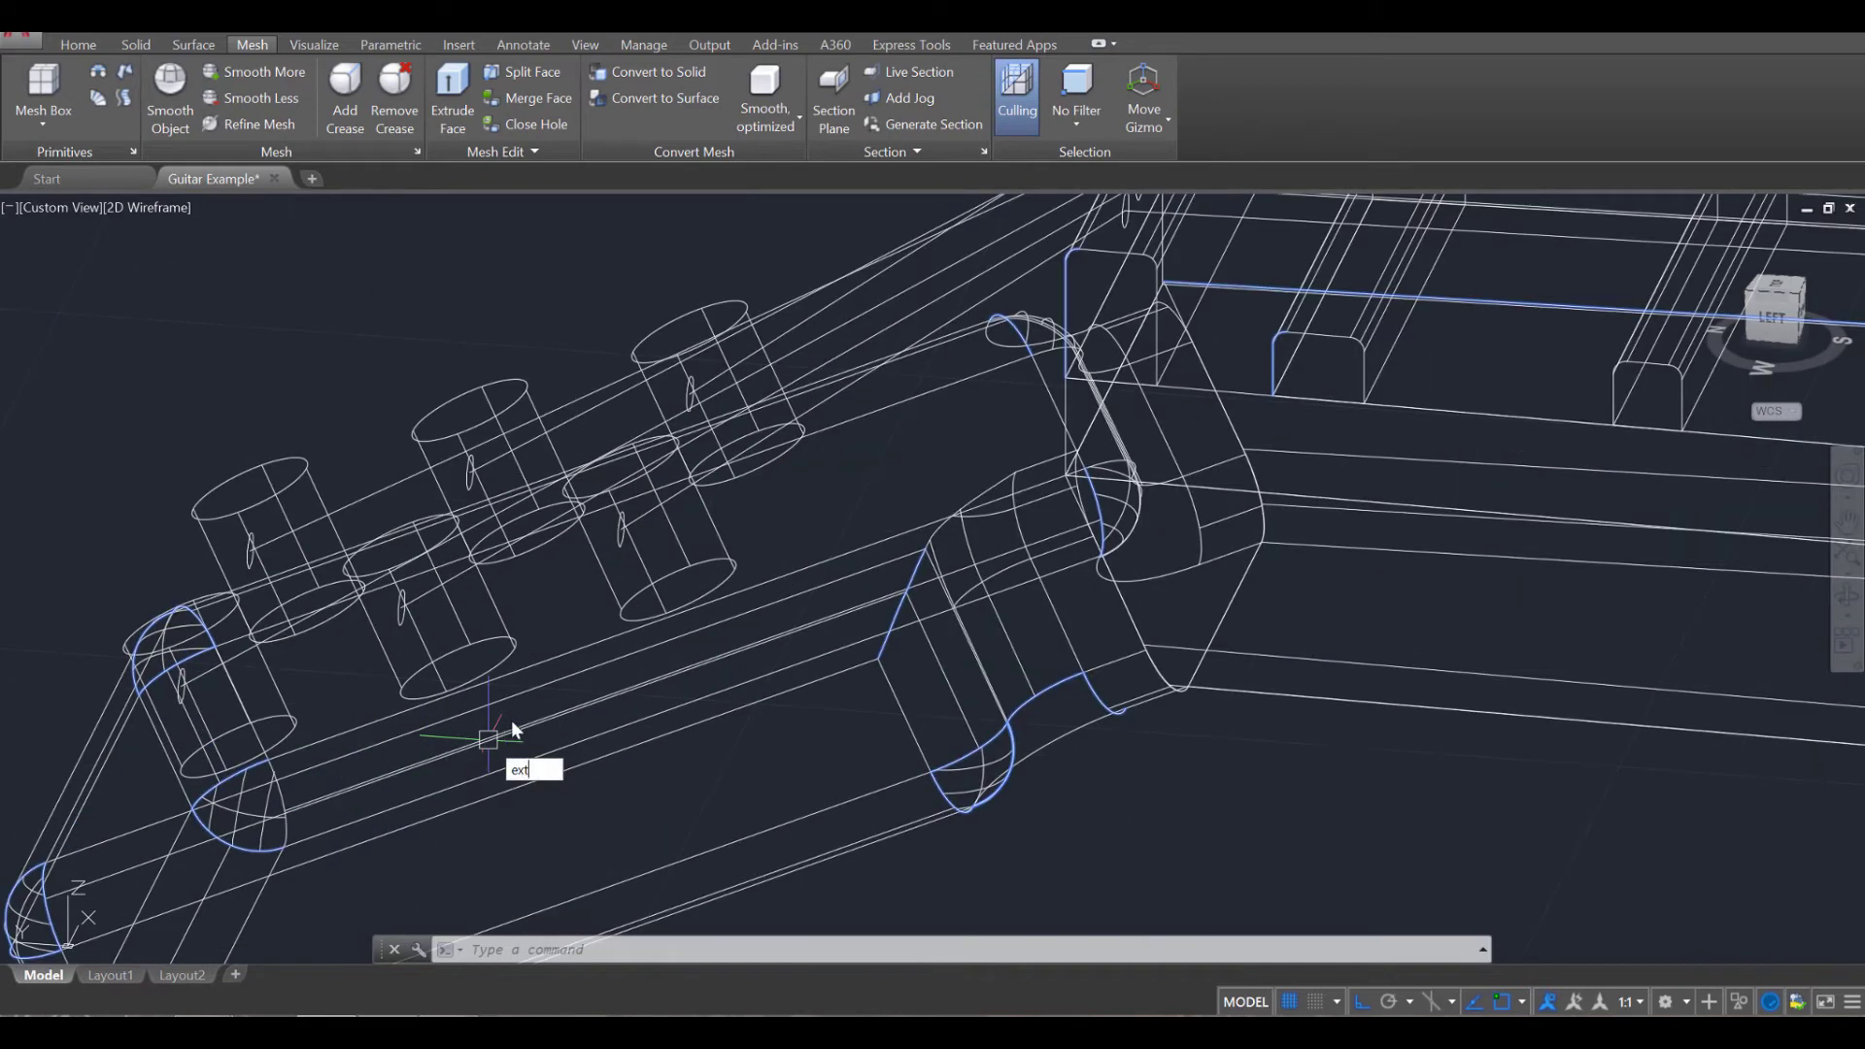
key("Return")
middle_click_drag(653, 565, 573, 693)
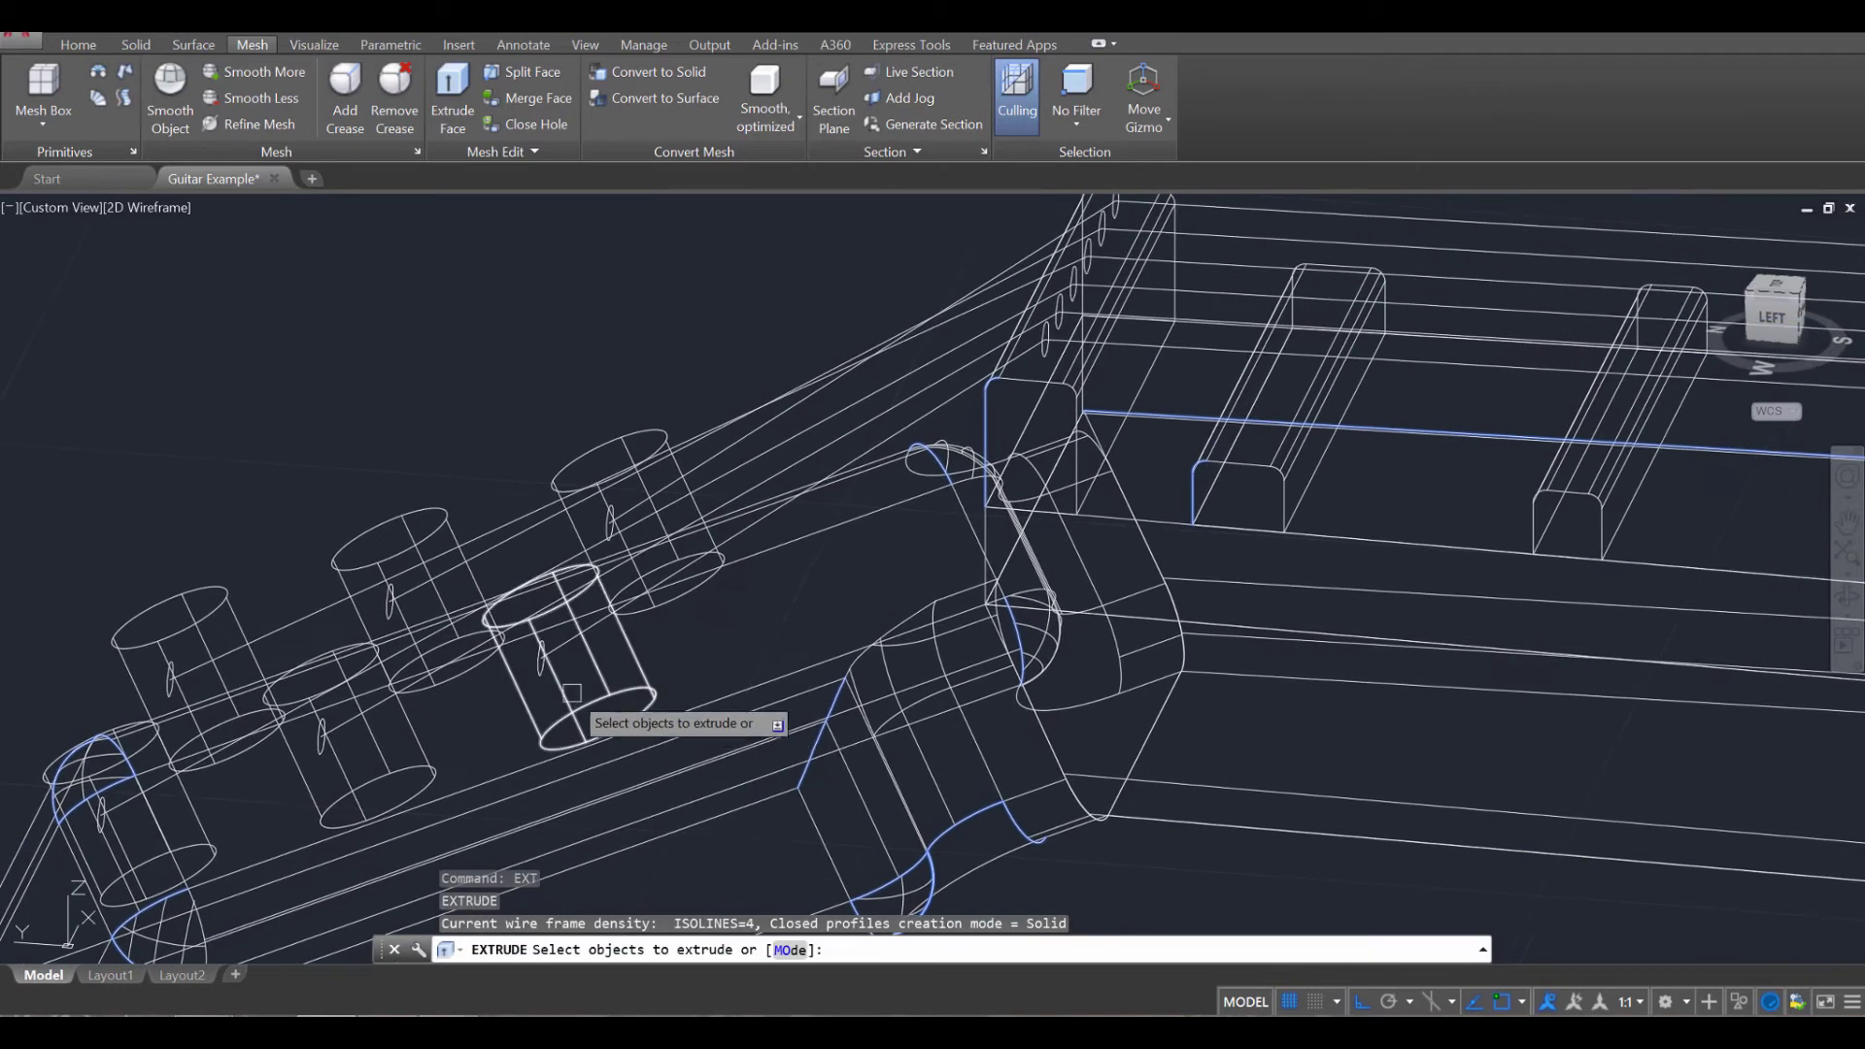
scroll(485, 641, "up", 3)
left_click(483, 637)
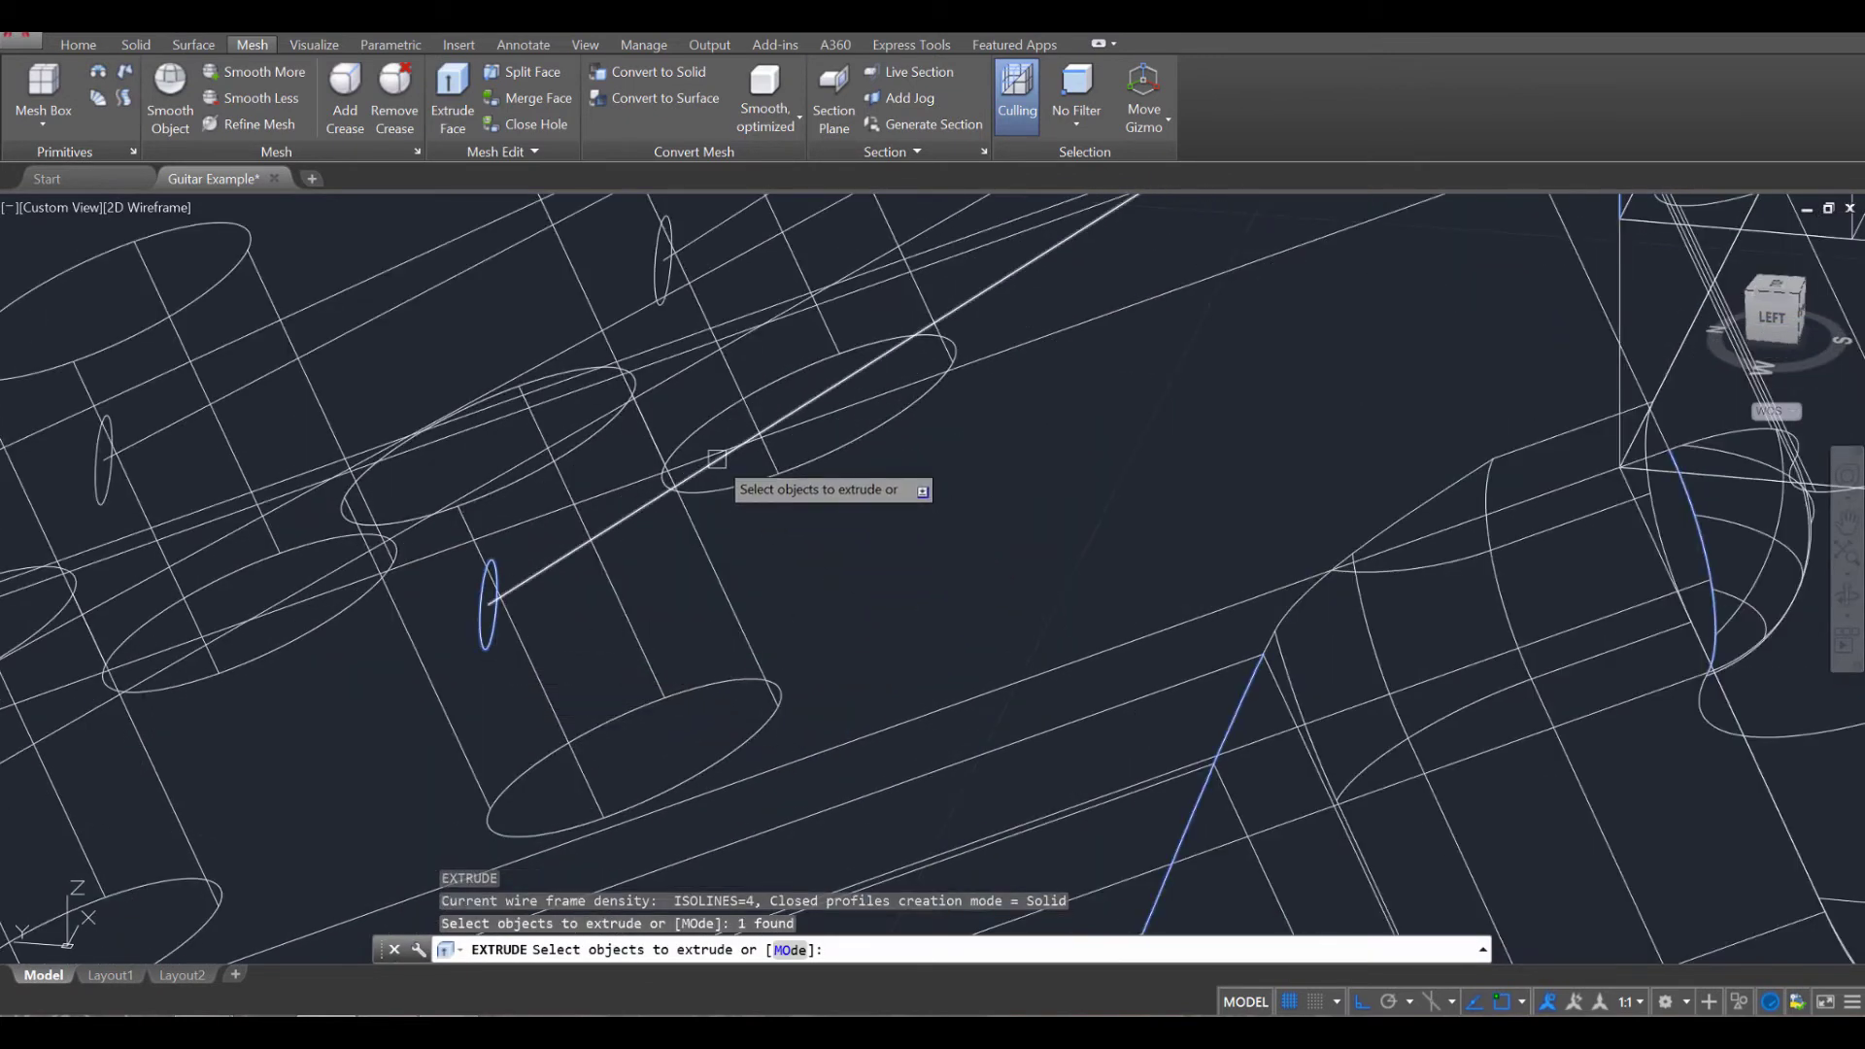
key("Return")
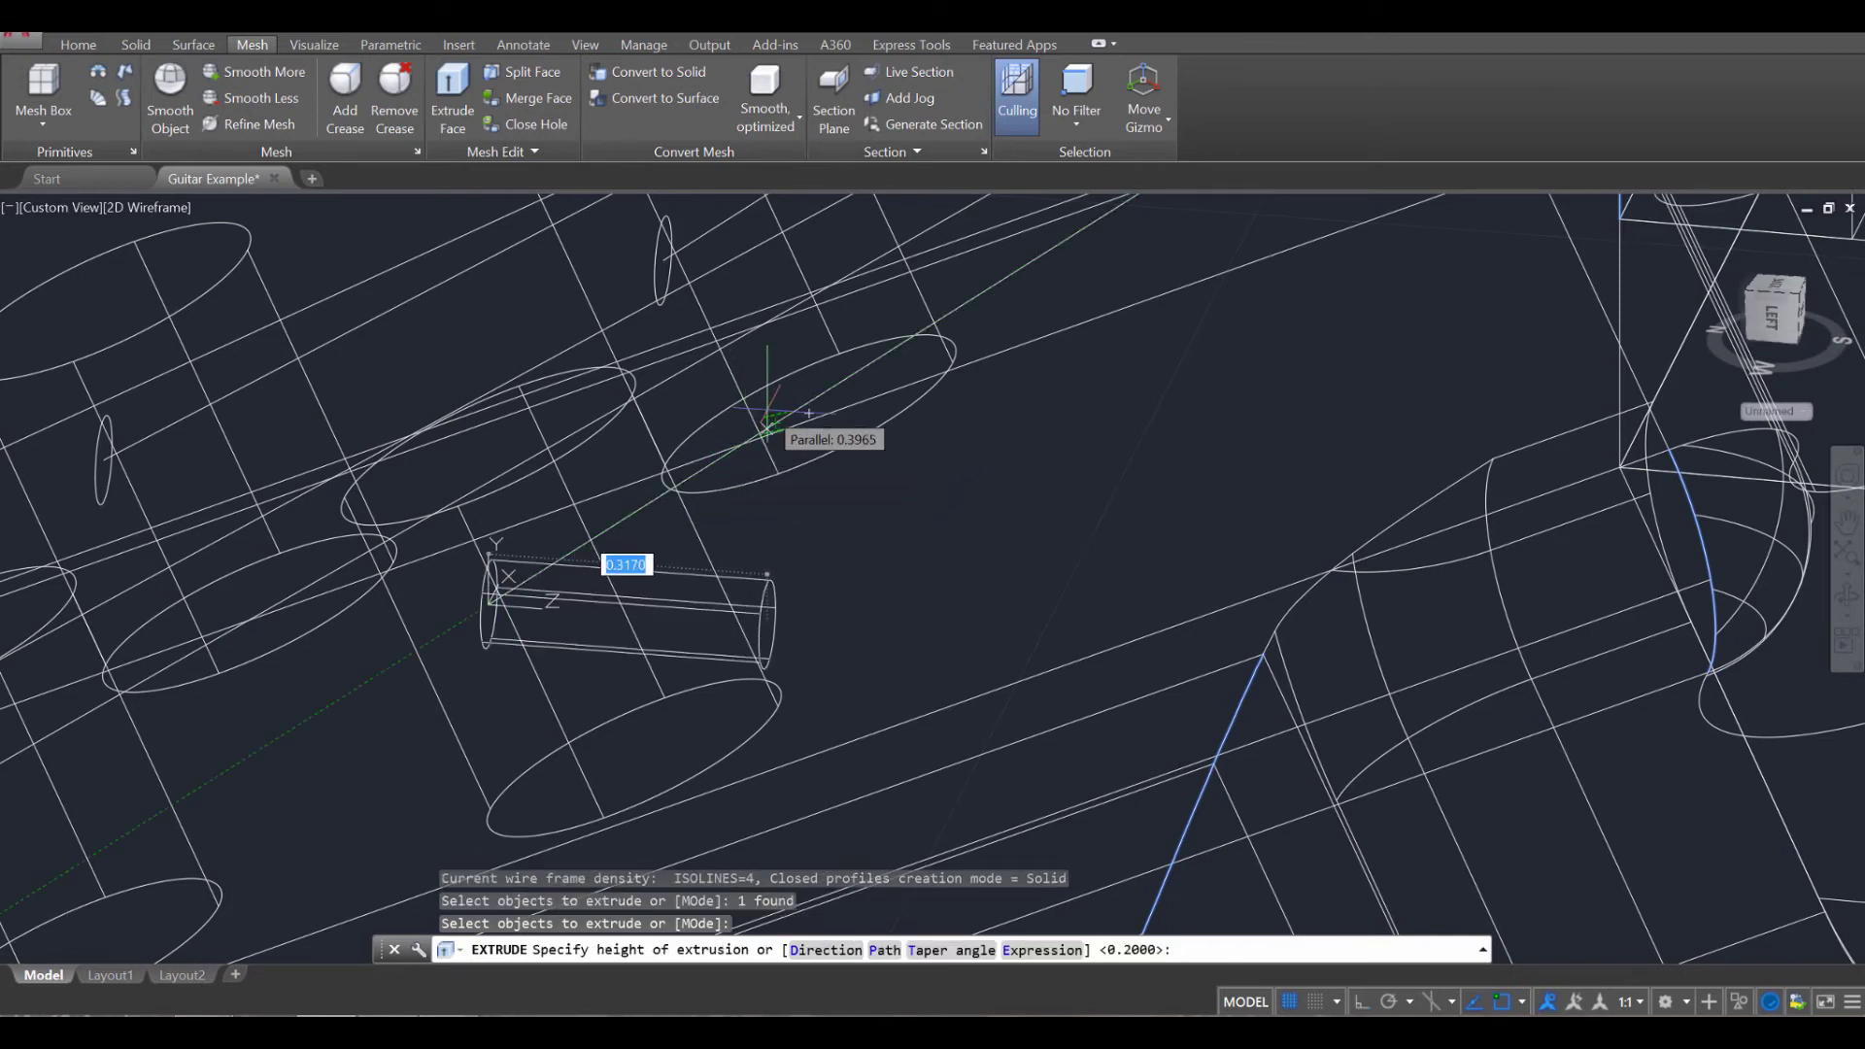
key("Return")
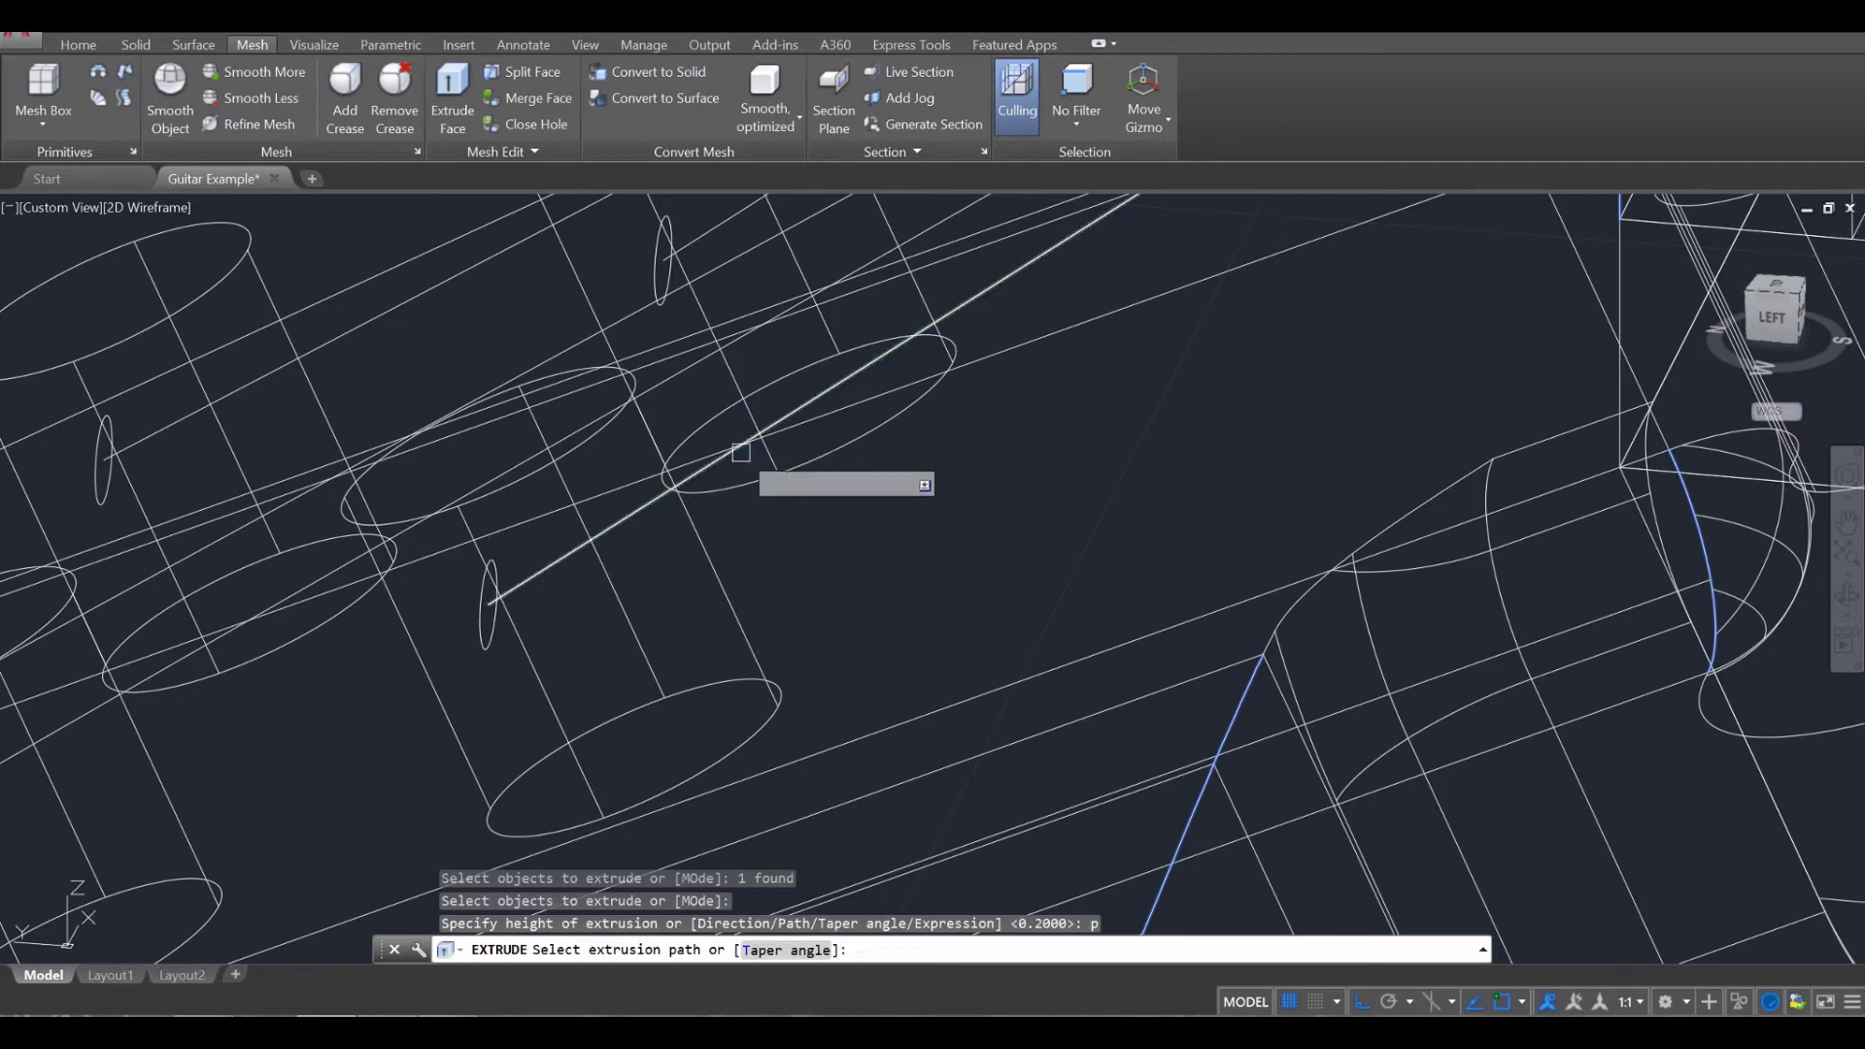
Extrude the profile circle on the middle peg of the front row along its line towards the nut.
scroll(771, 615, "down", 5)
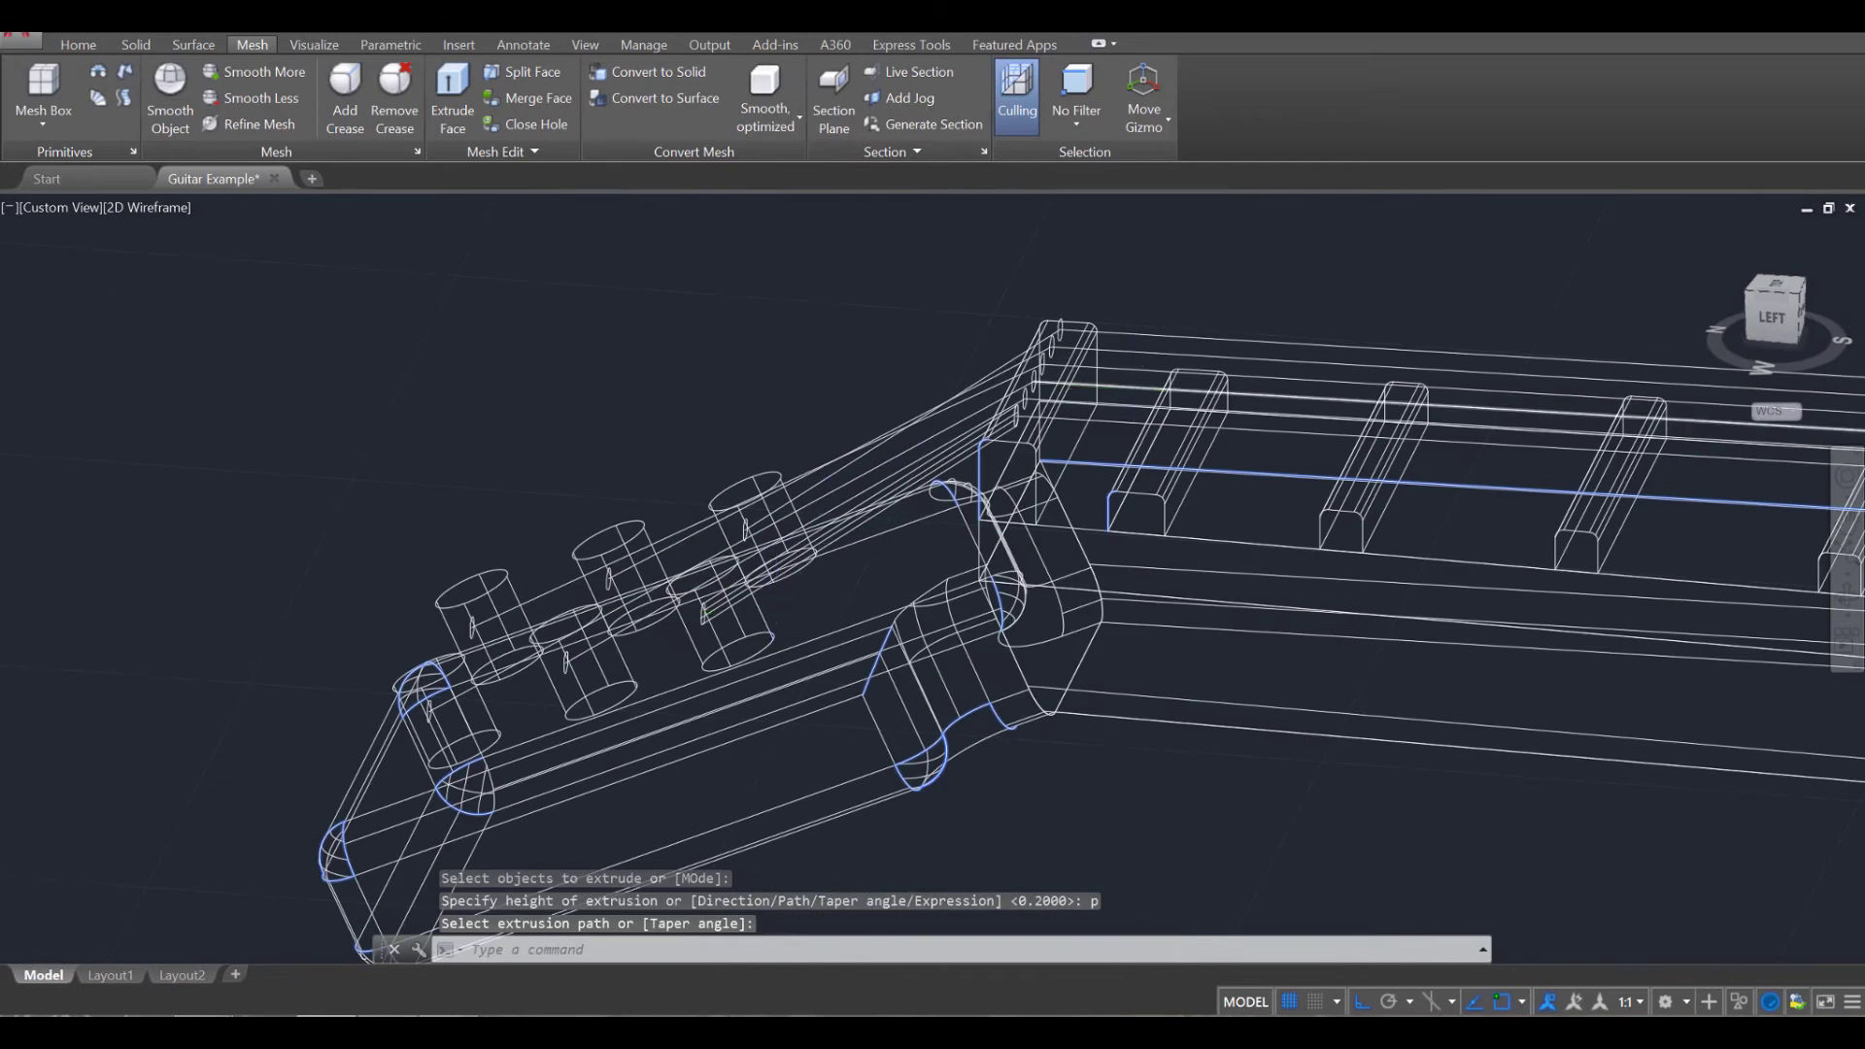
scroll(976, 462, "up", 5)
scroll(976, 462, "down", 5)
scroll(976, 462, "up", 3)
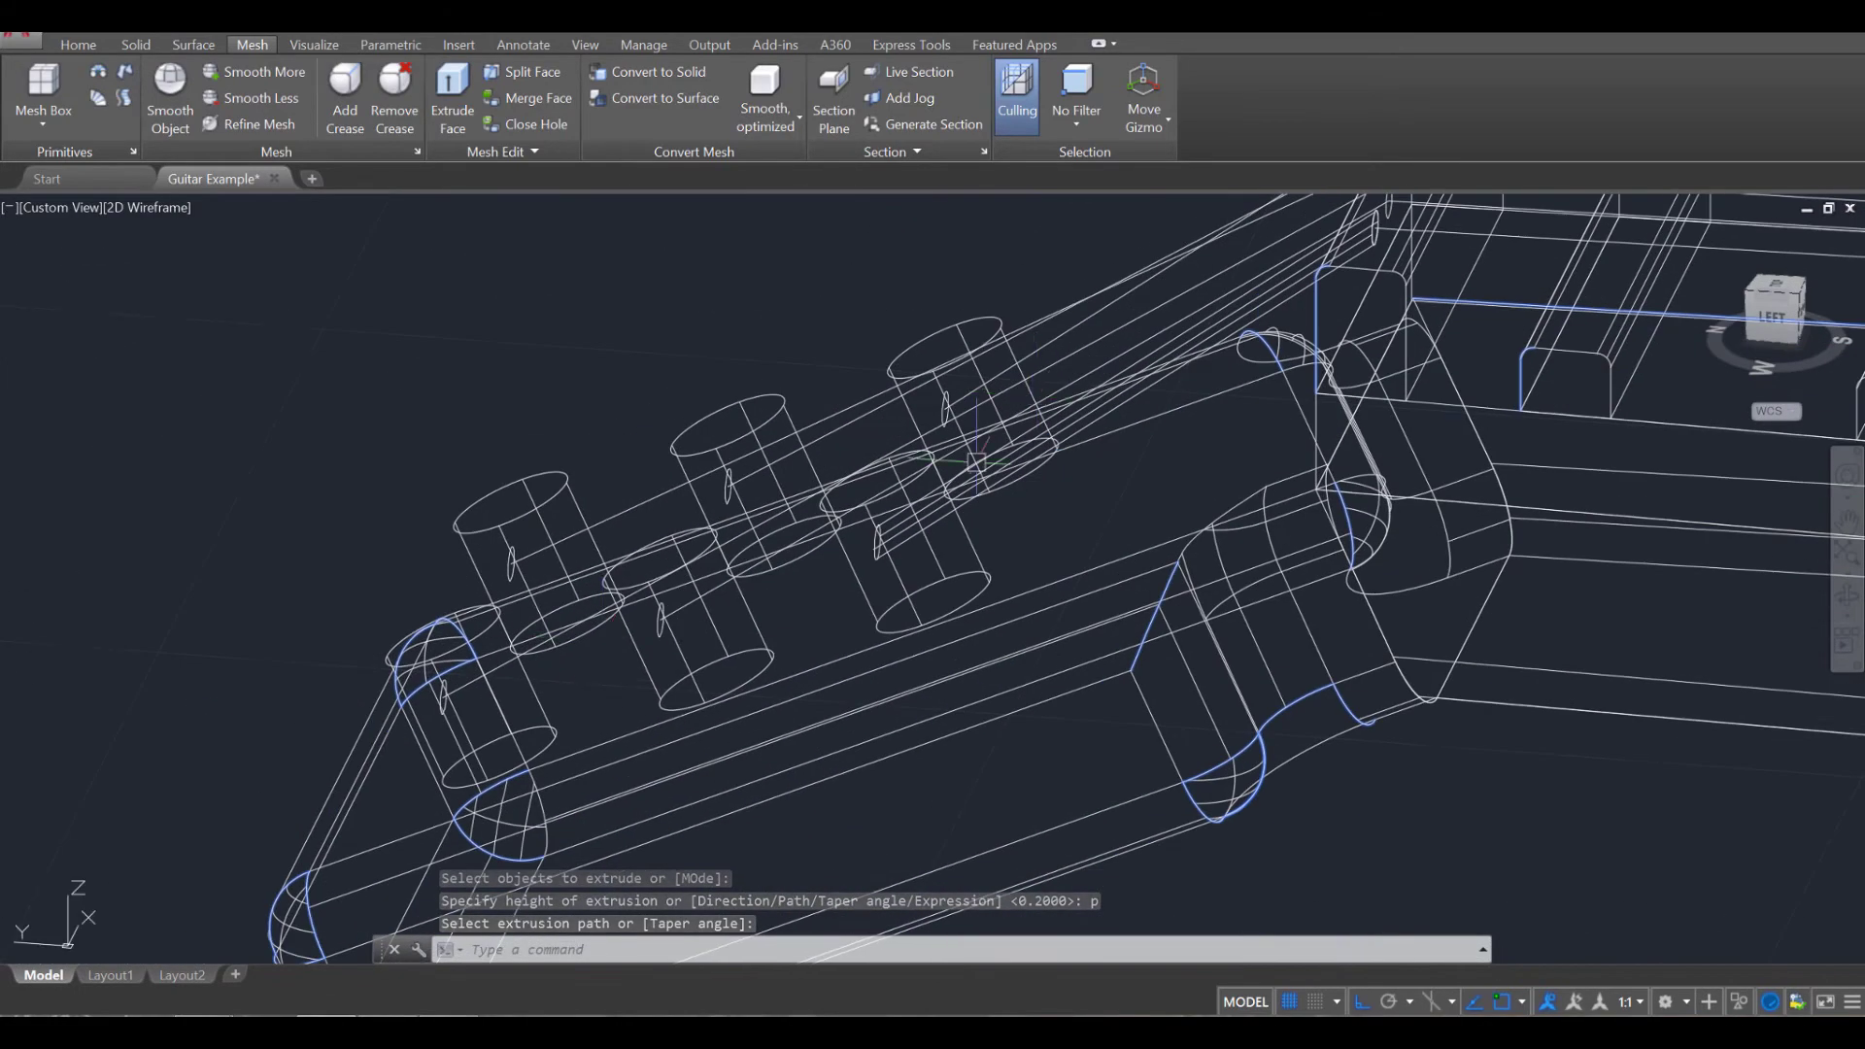
scroll(975, 462, "up", 3)
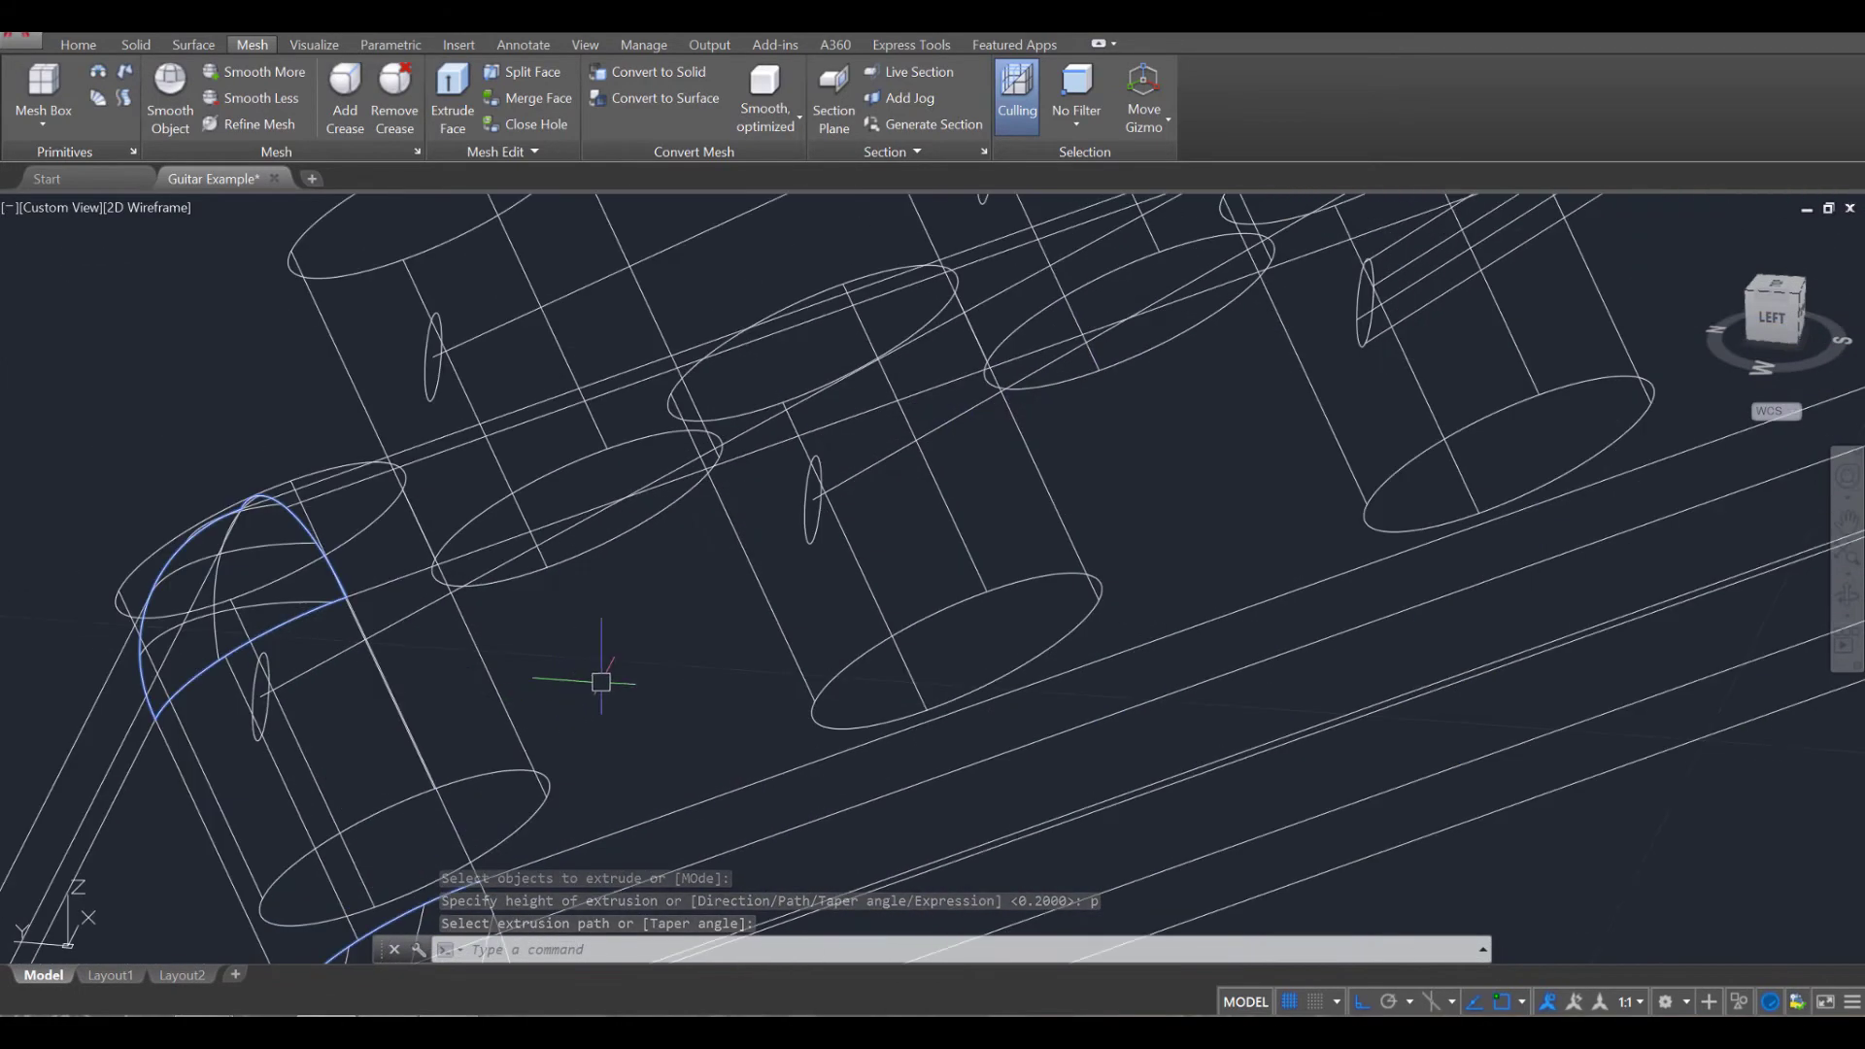
type("ext")
key("Return")
left_click(818, 542)
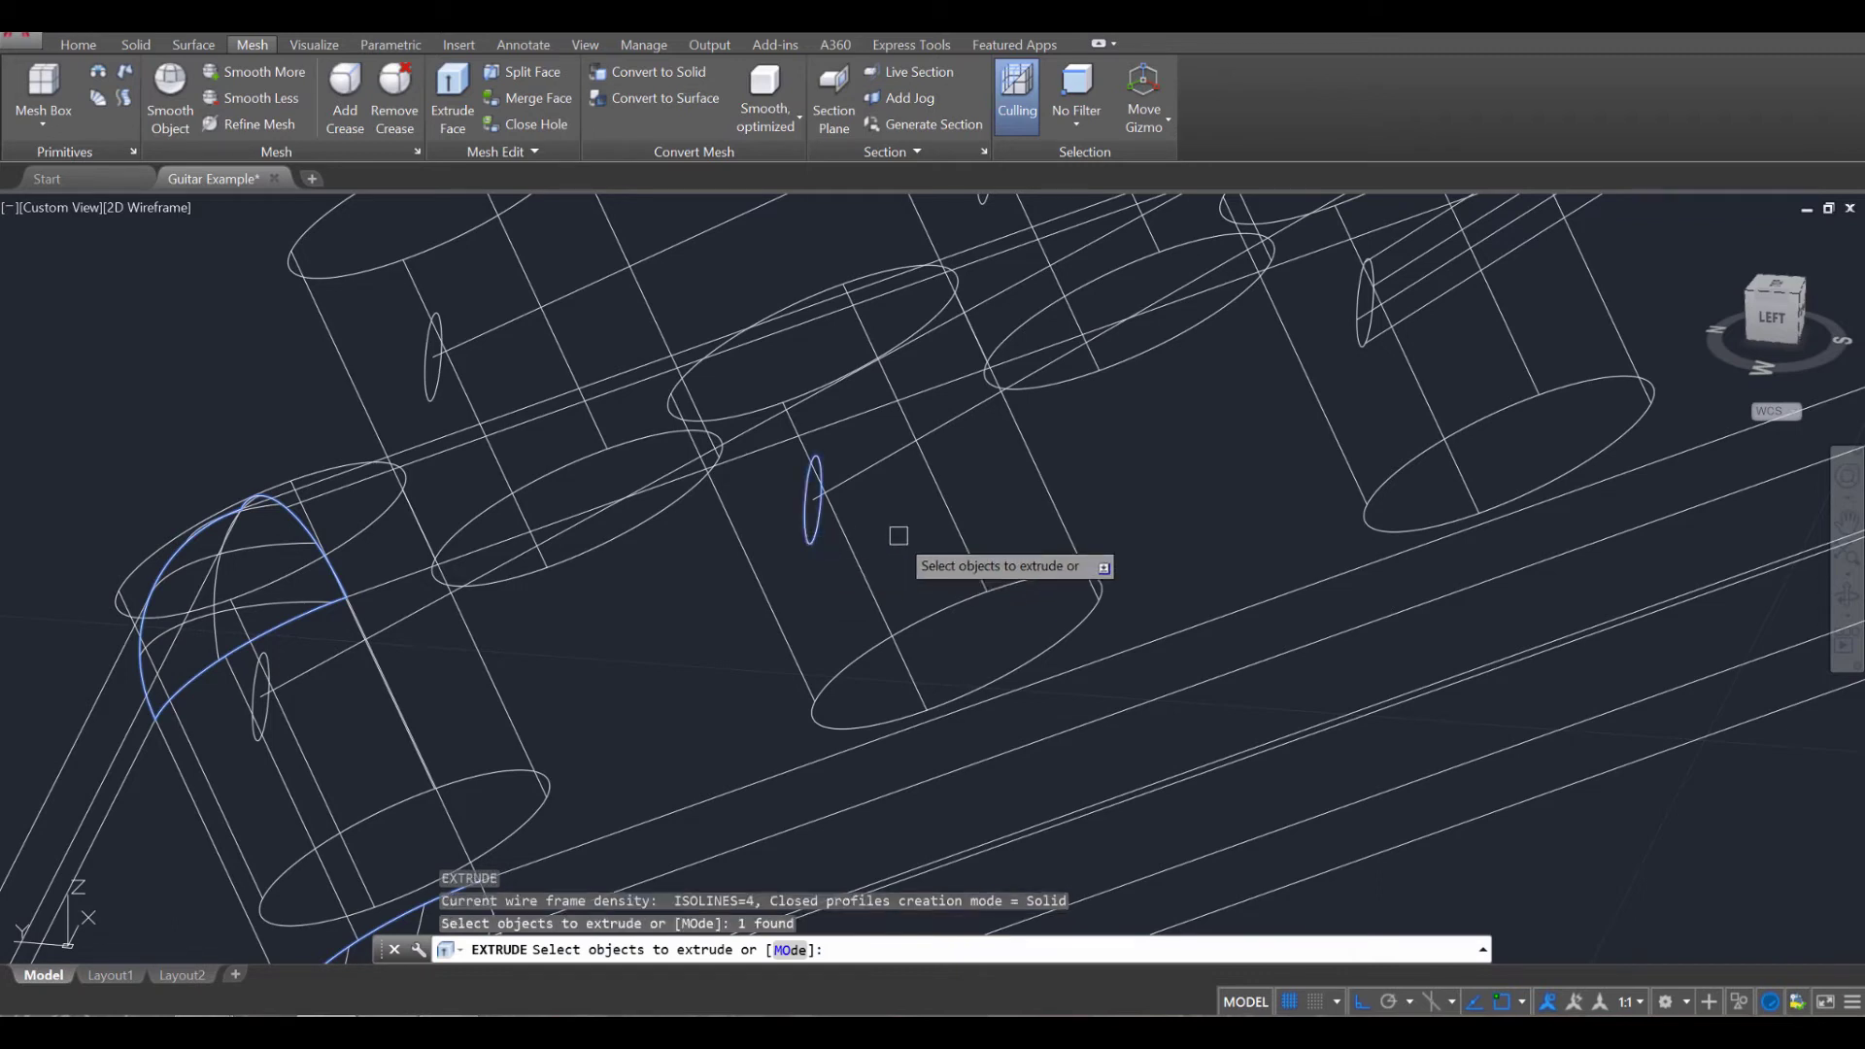
key("Return")
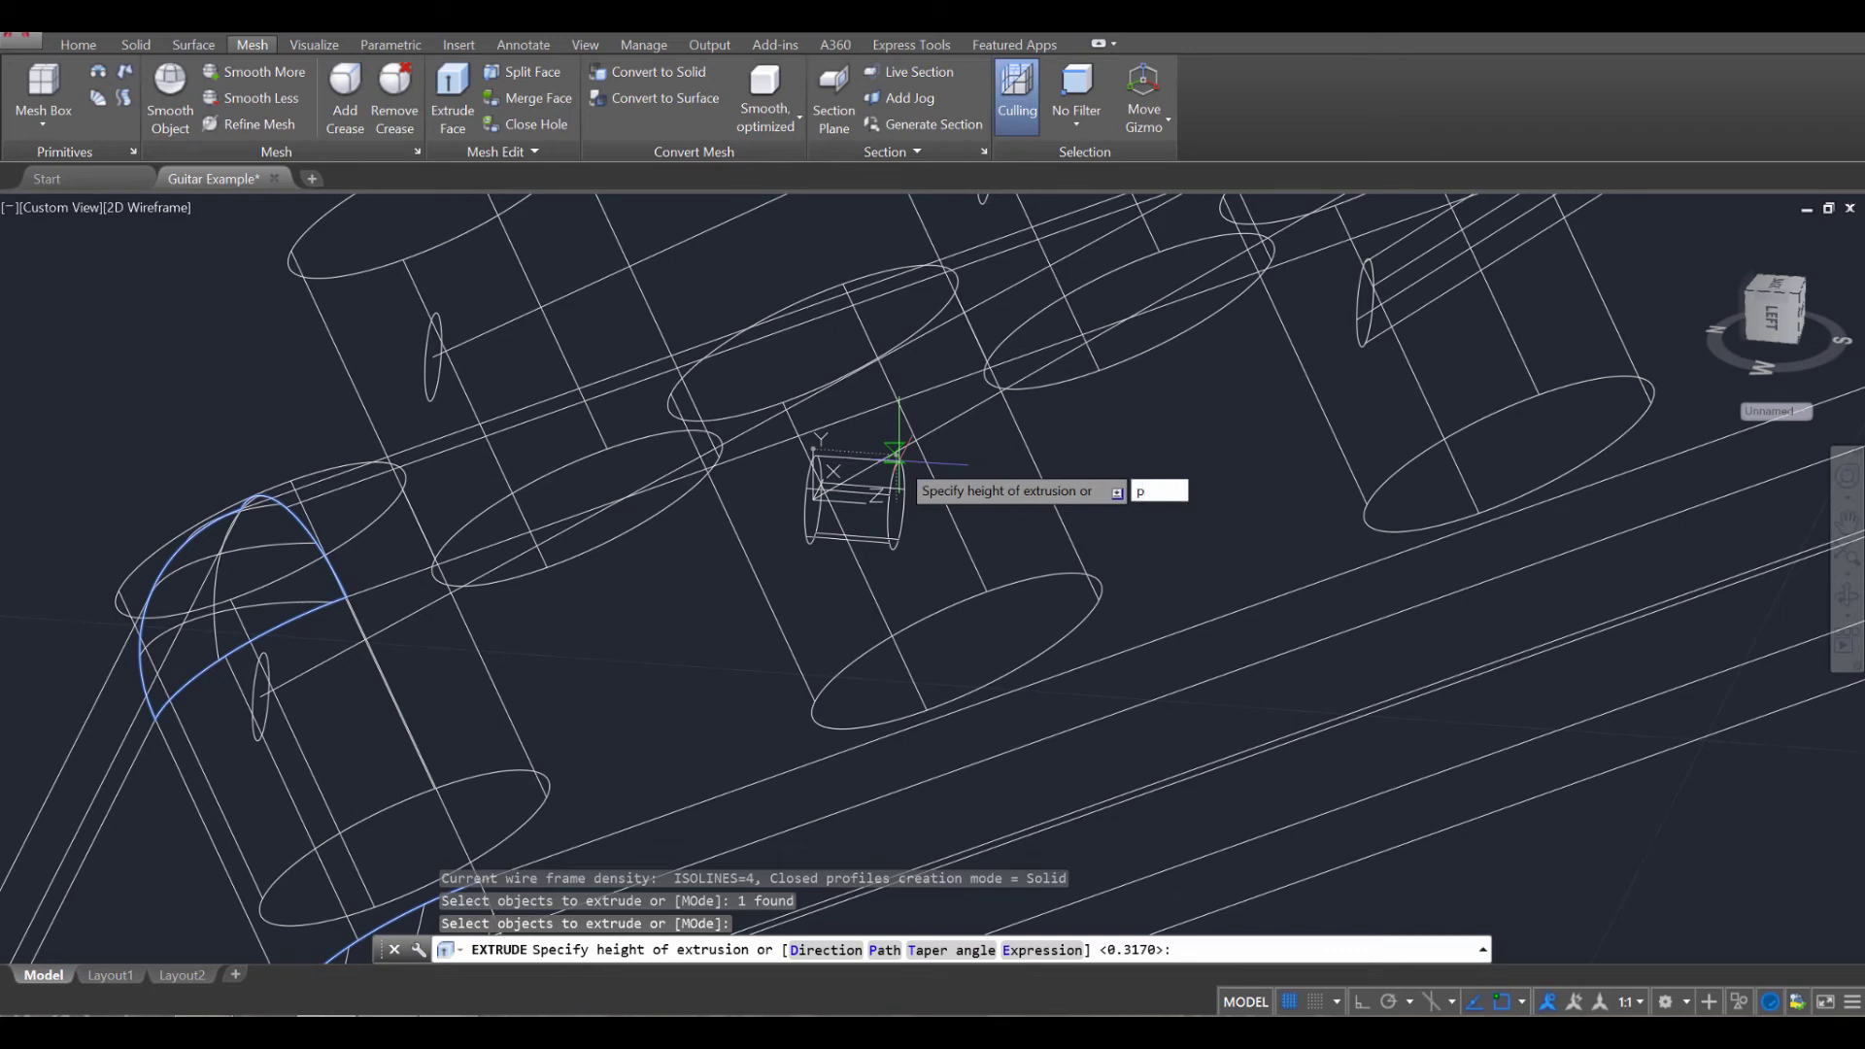
type("p")
key("Return")
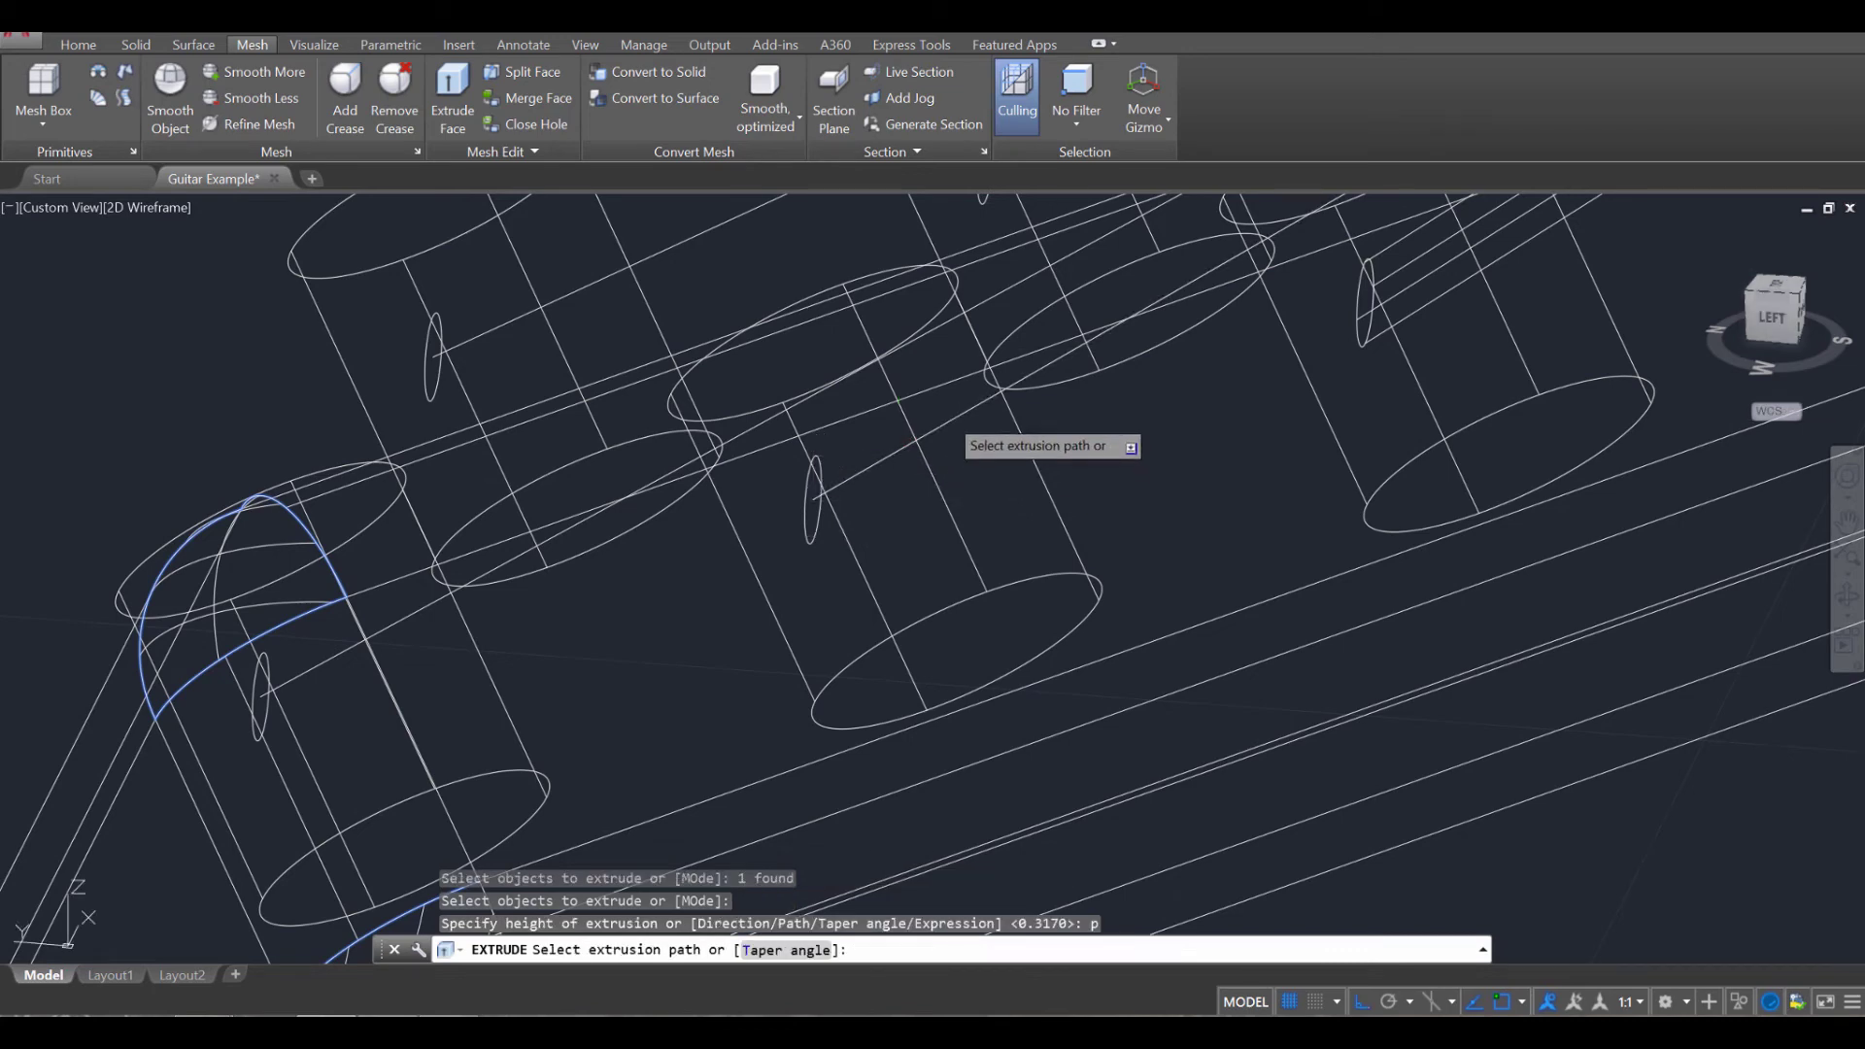
left_click(922, 433)
Extrude the profile circle on the front-row peg farthest from the nut along its path line.
scroll(904, 574, "down", 5)
middle_click_drag(976, 585, 1116, 716)
scroll(734, 814, "up", 5)
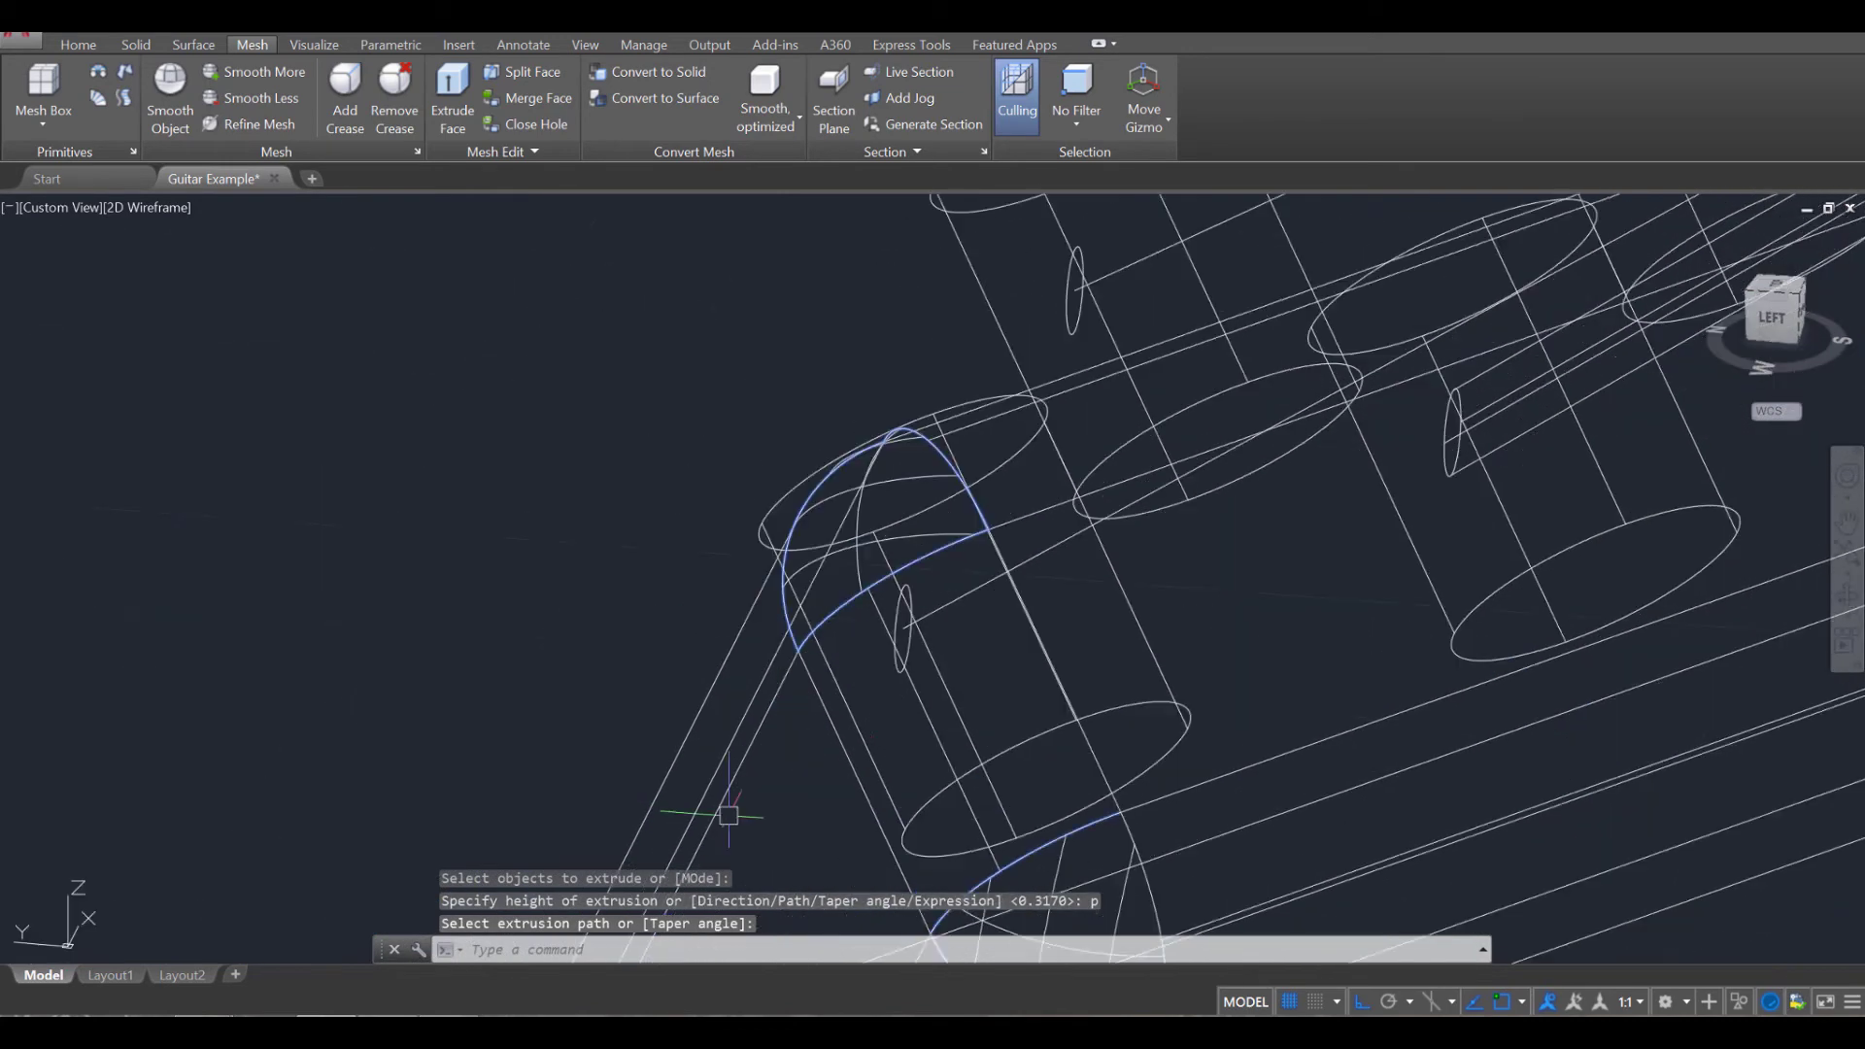
key("Return")
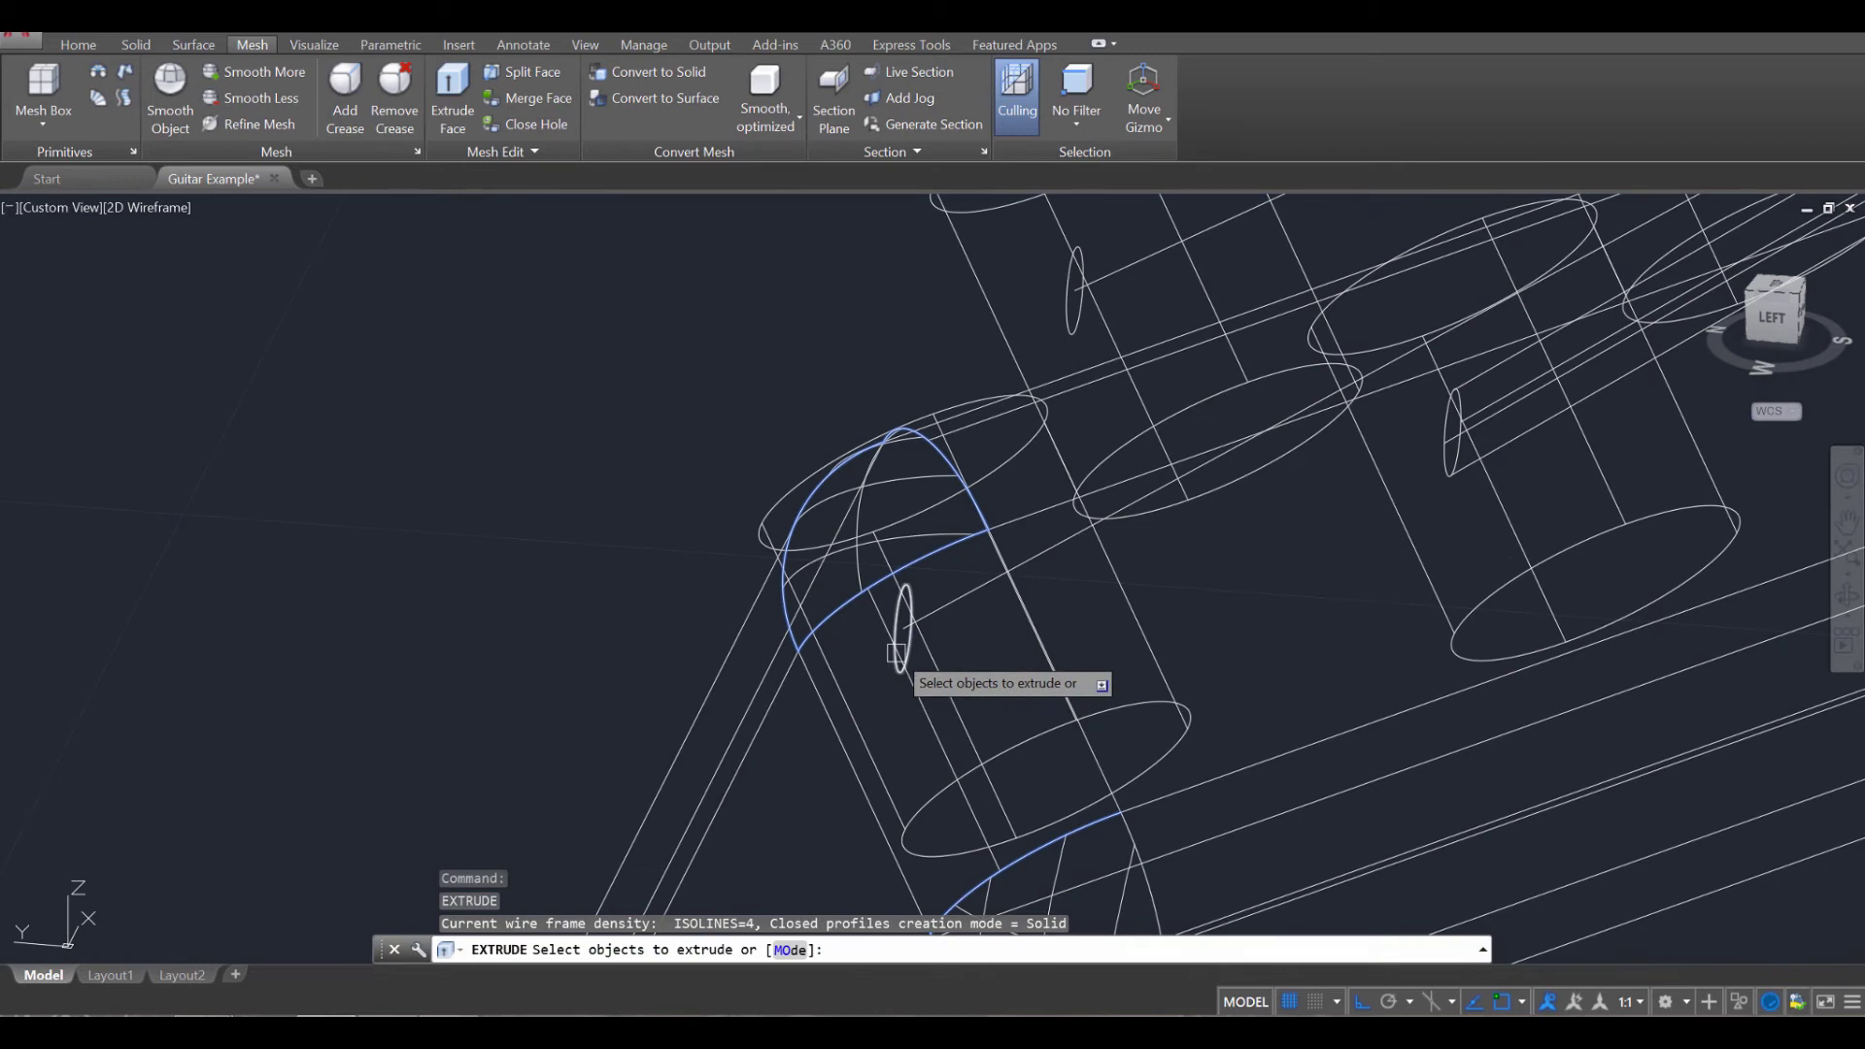
left_click(896, 653)
key("Return")
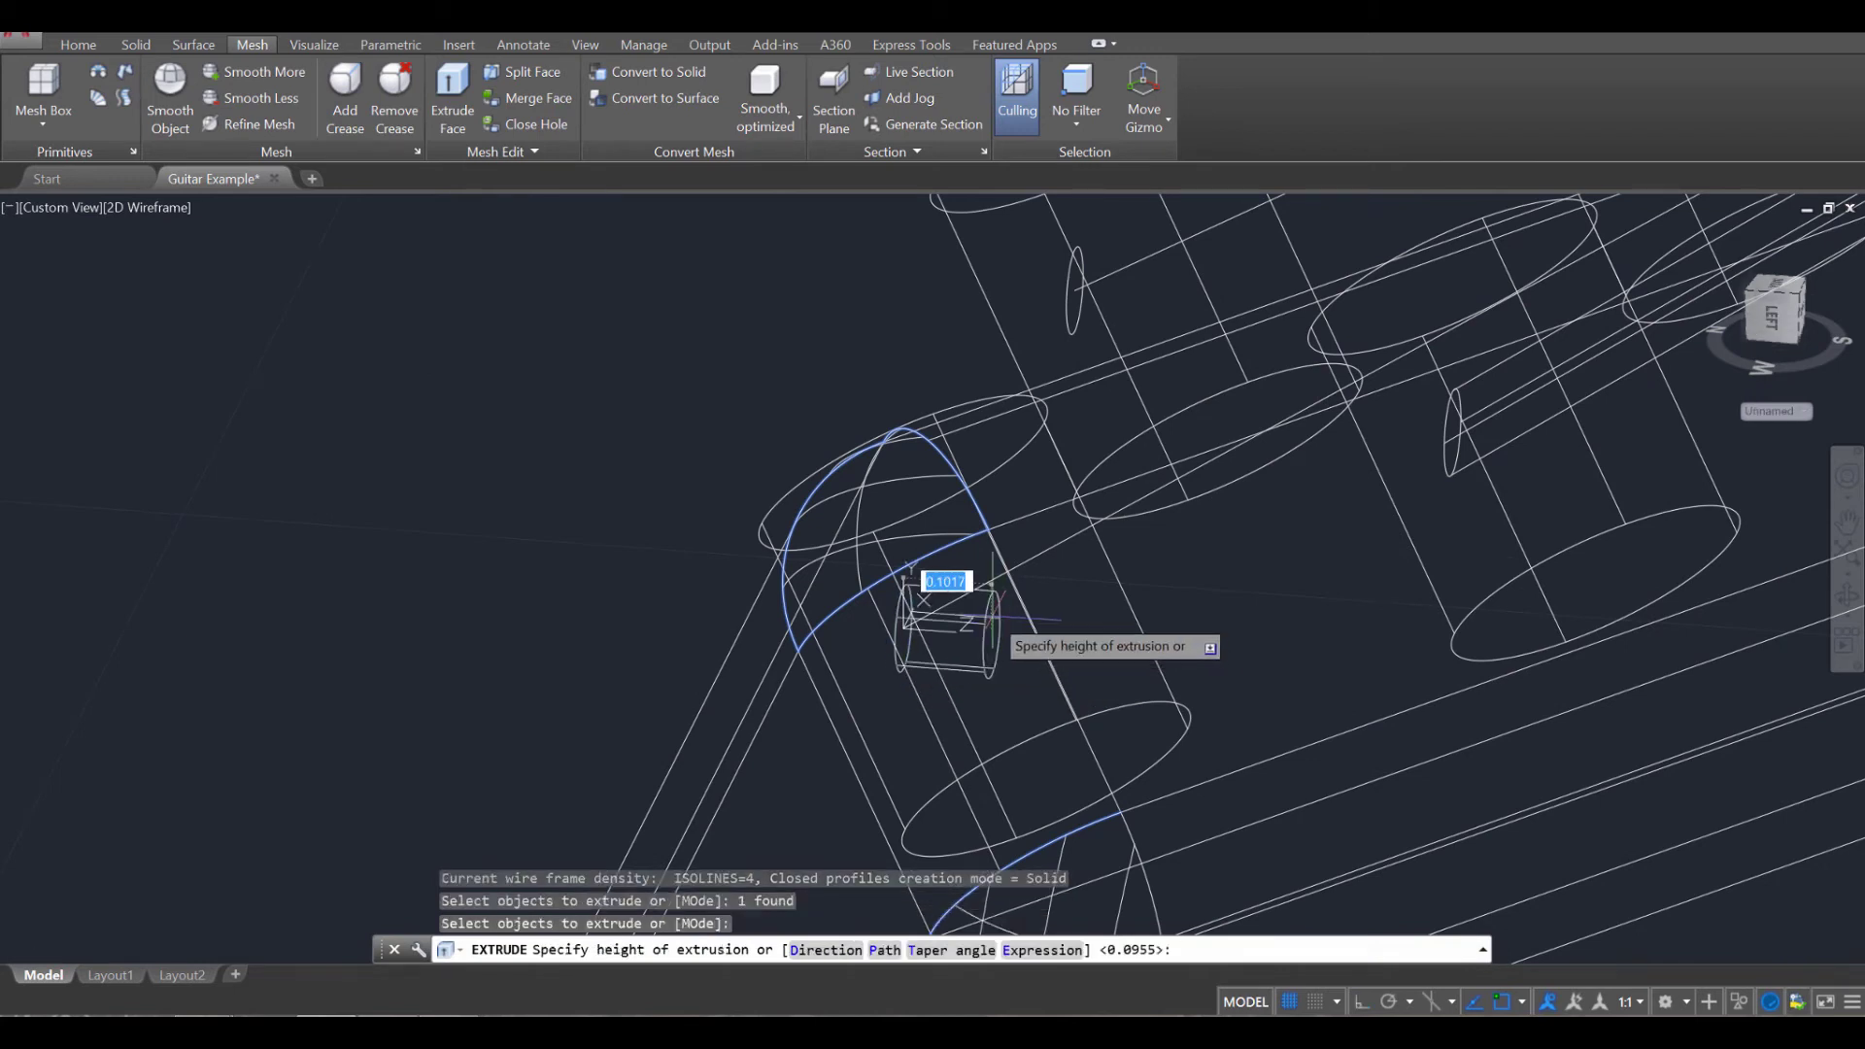
key("Return")
left_click(1012, 566)
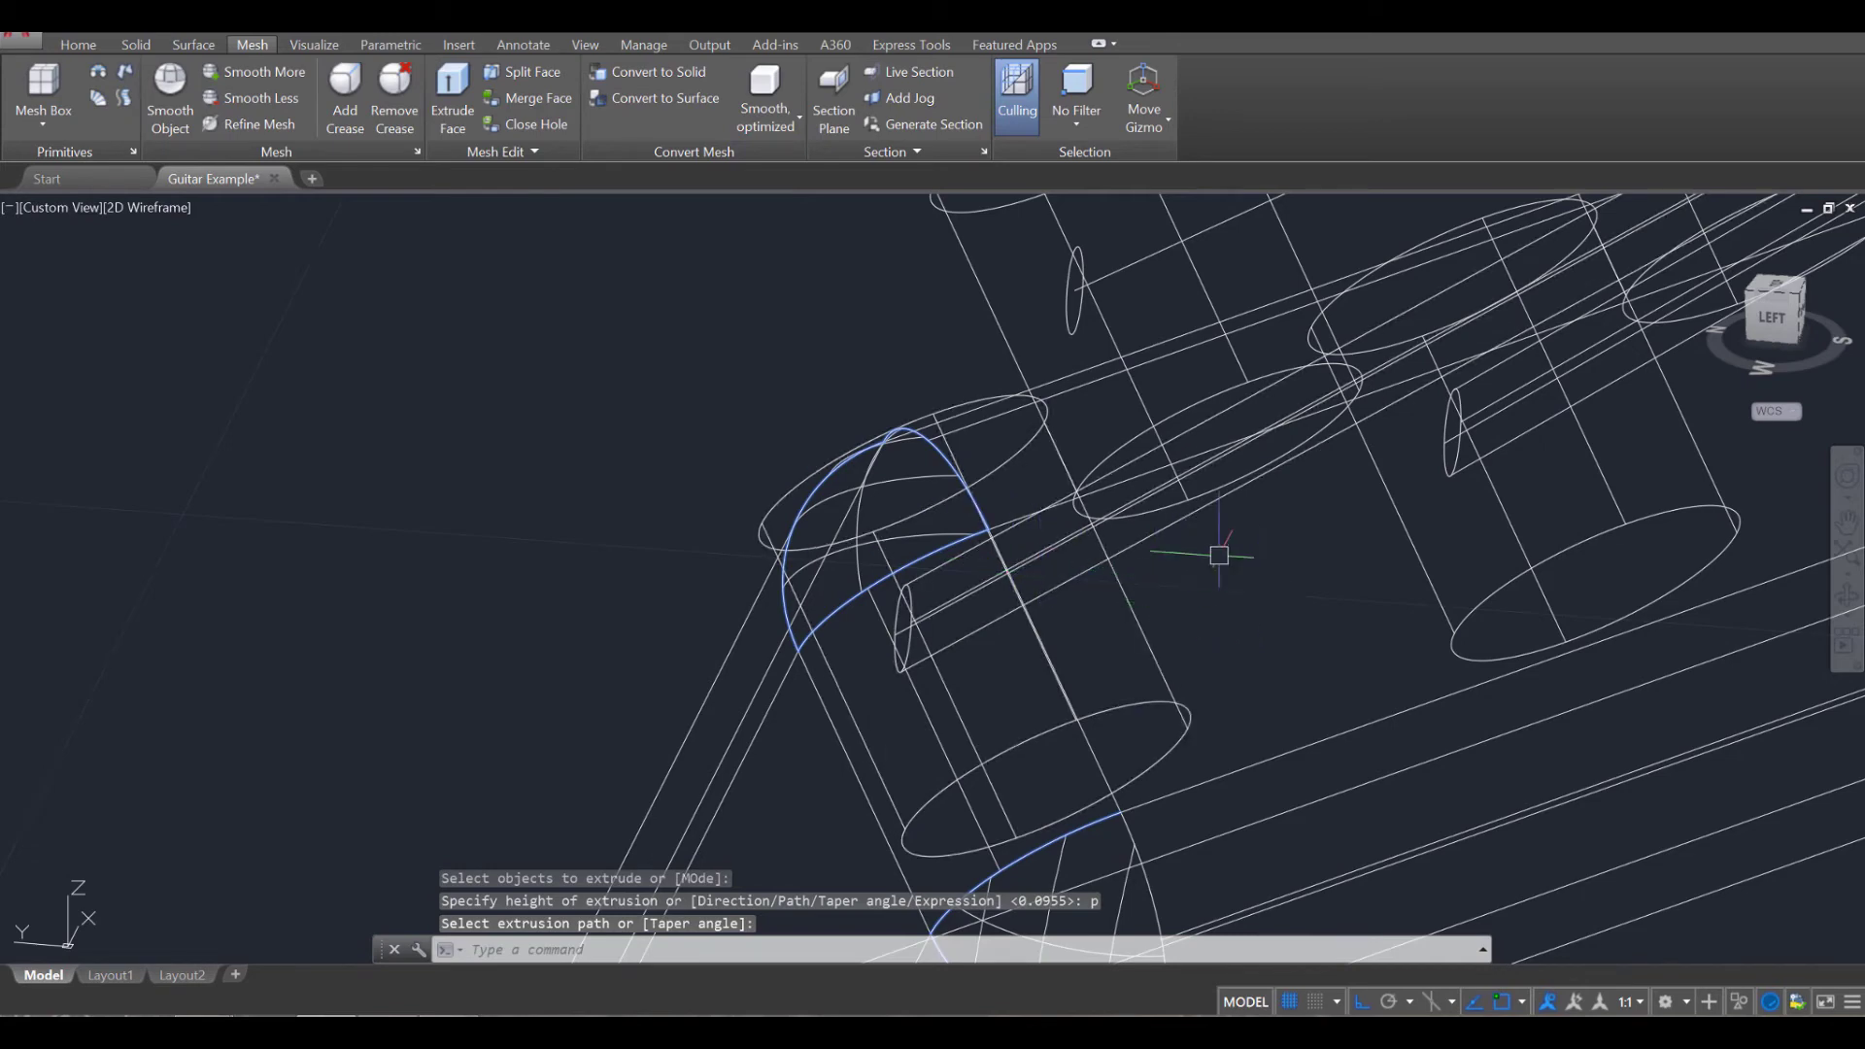
Extrude the profile circle on the back-row peg farthest from the nut along its path line.
middle_click_drag(1208, 548, 762, 771)
key("Return")
scroll(670, 559, "up", 4)
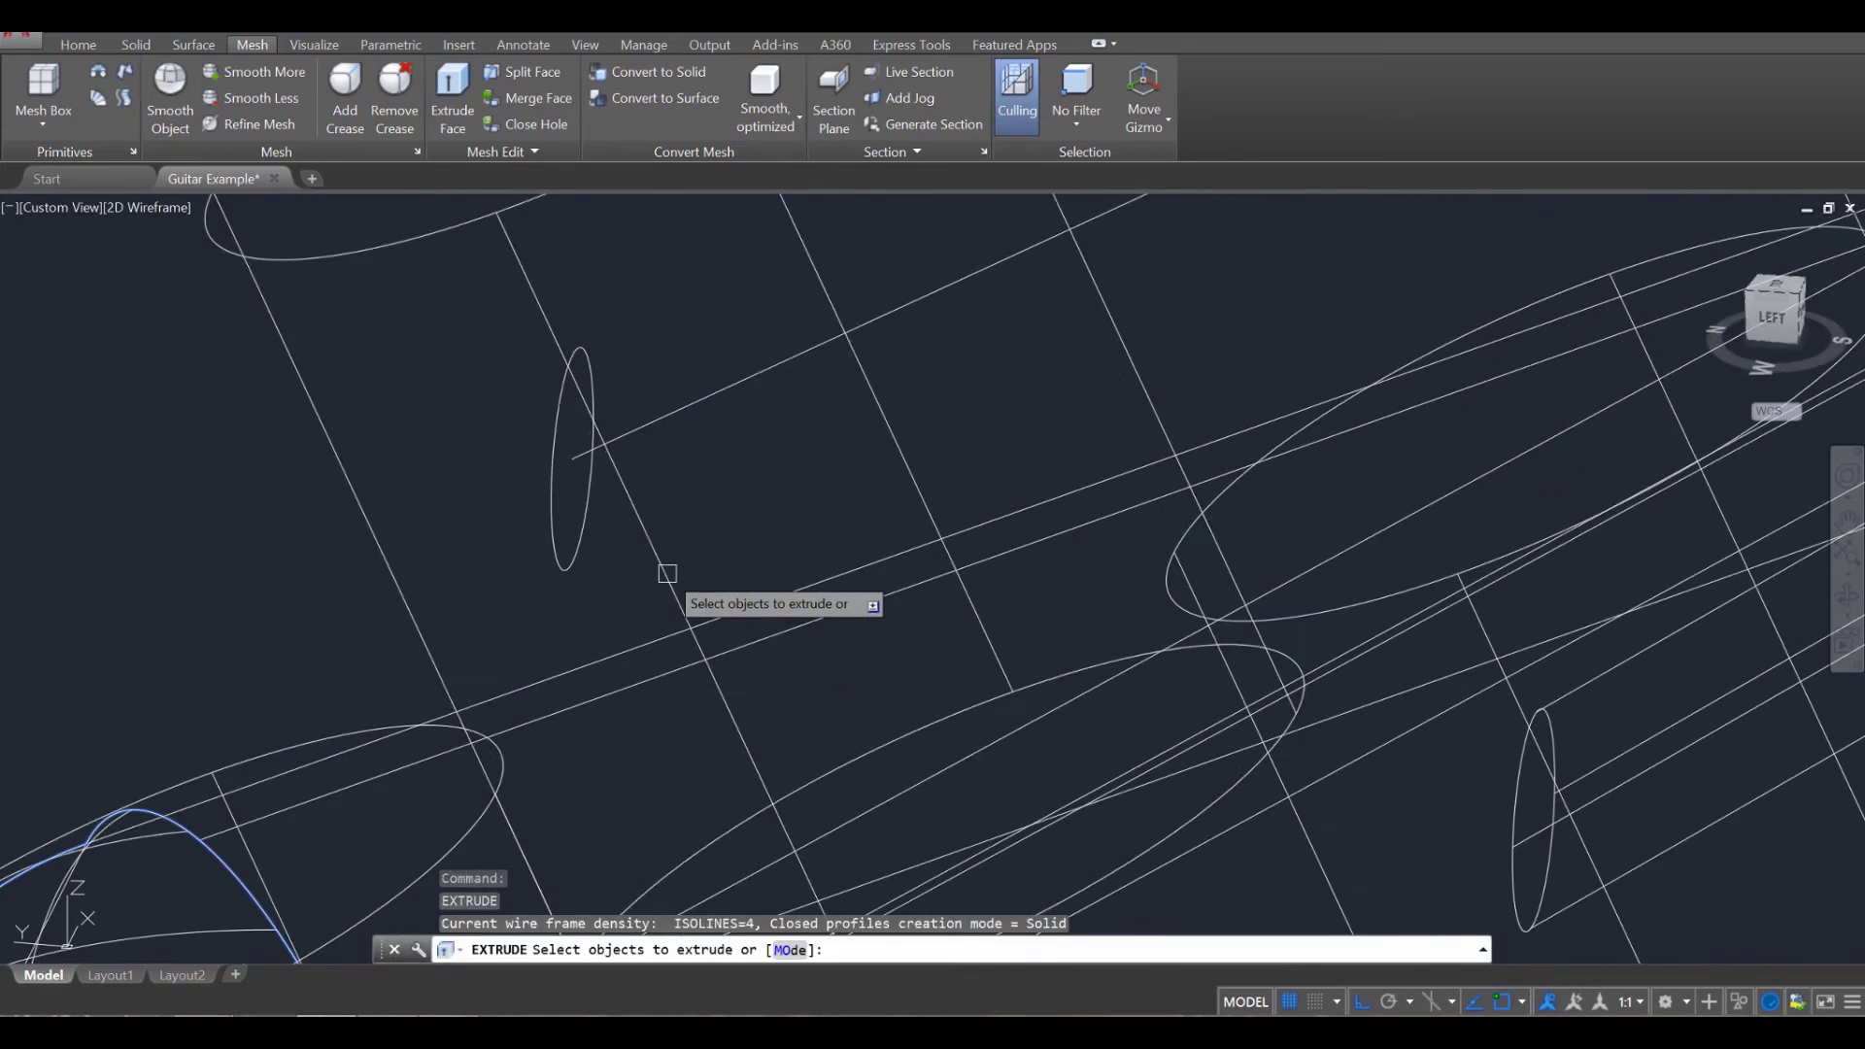
left_click(558, 533)
key("Return")
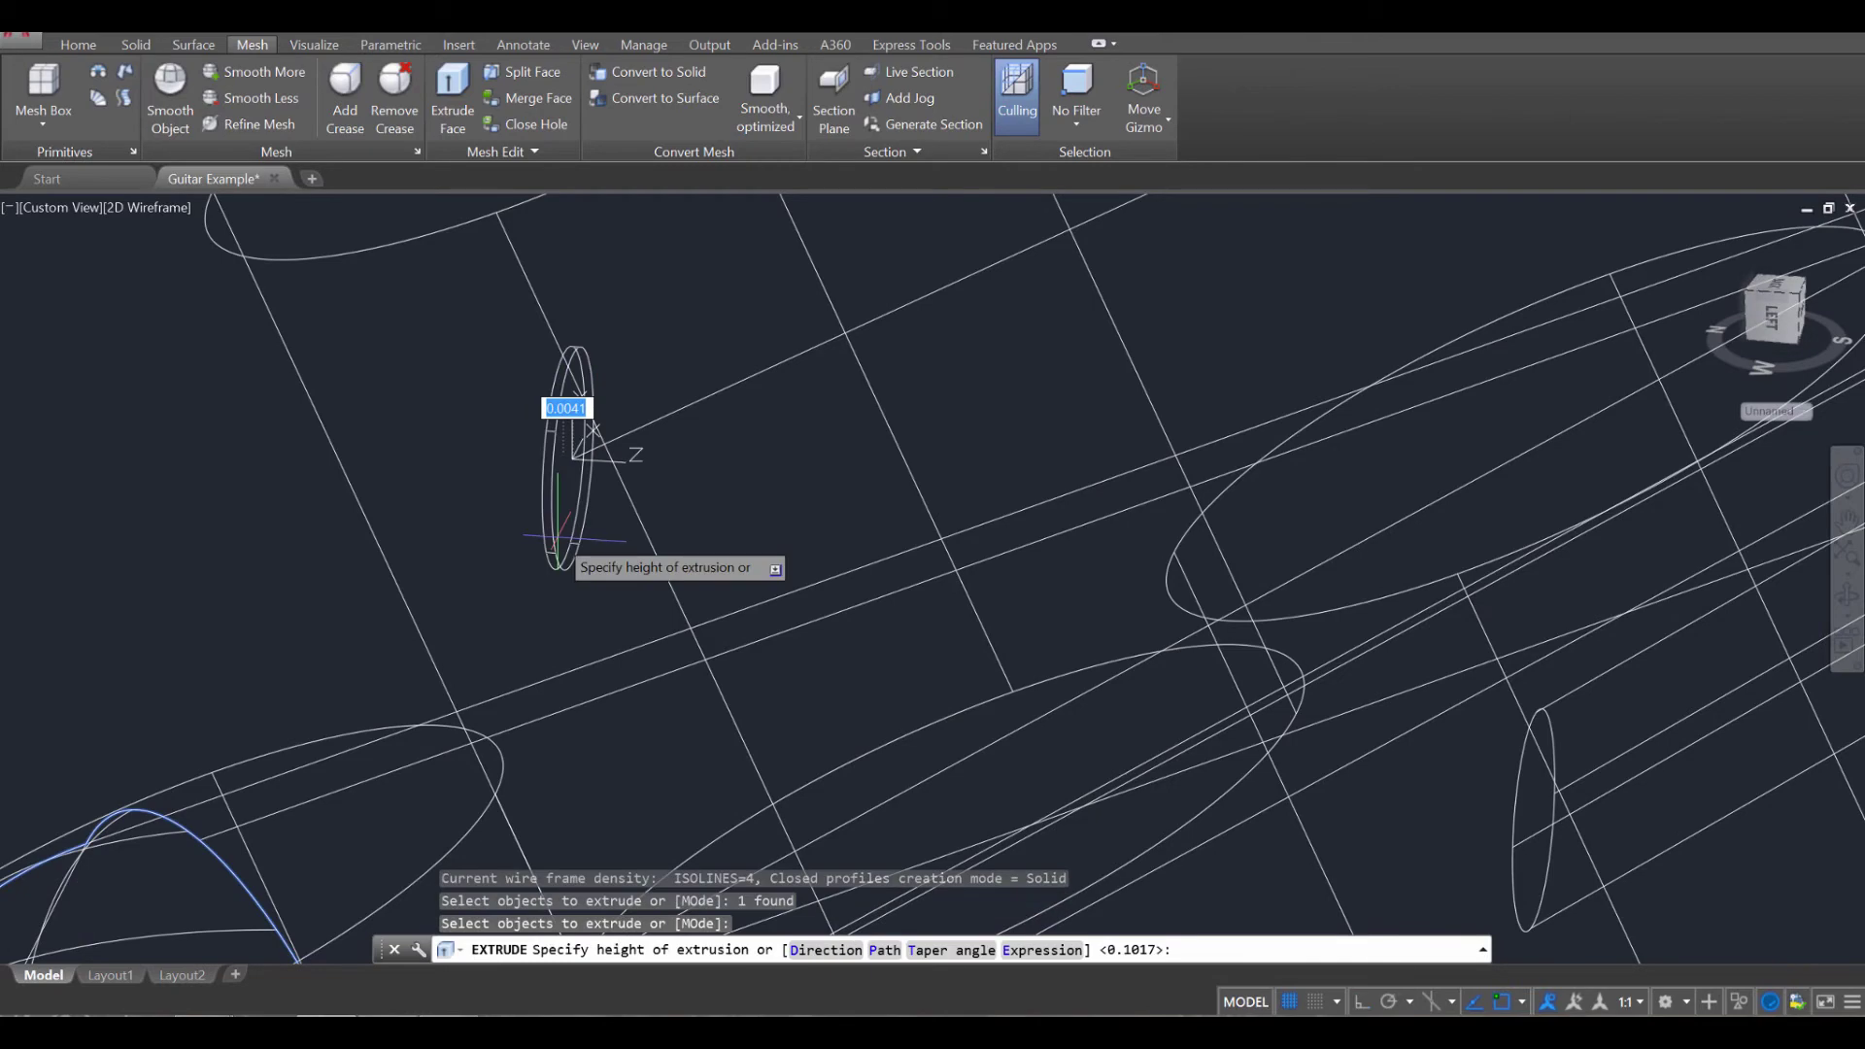
type("p")
key("Return")
left_click(670, 361)
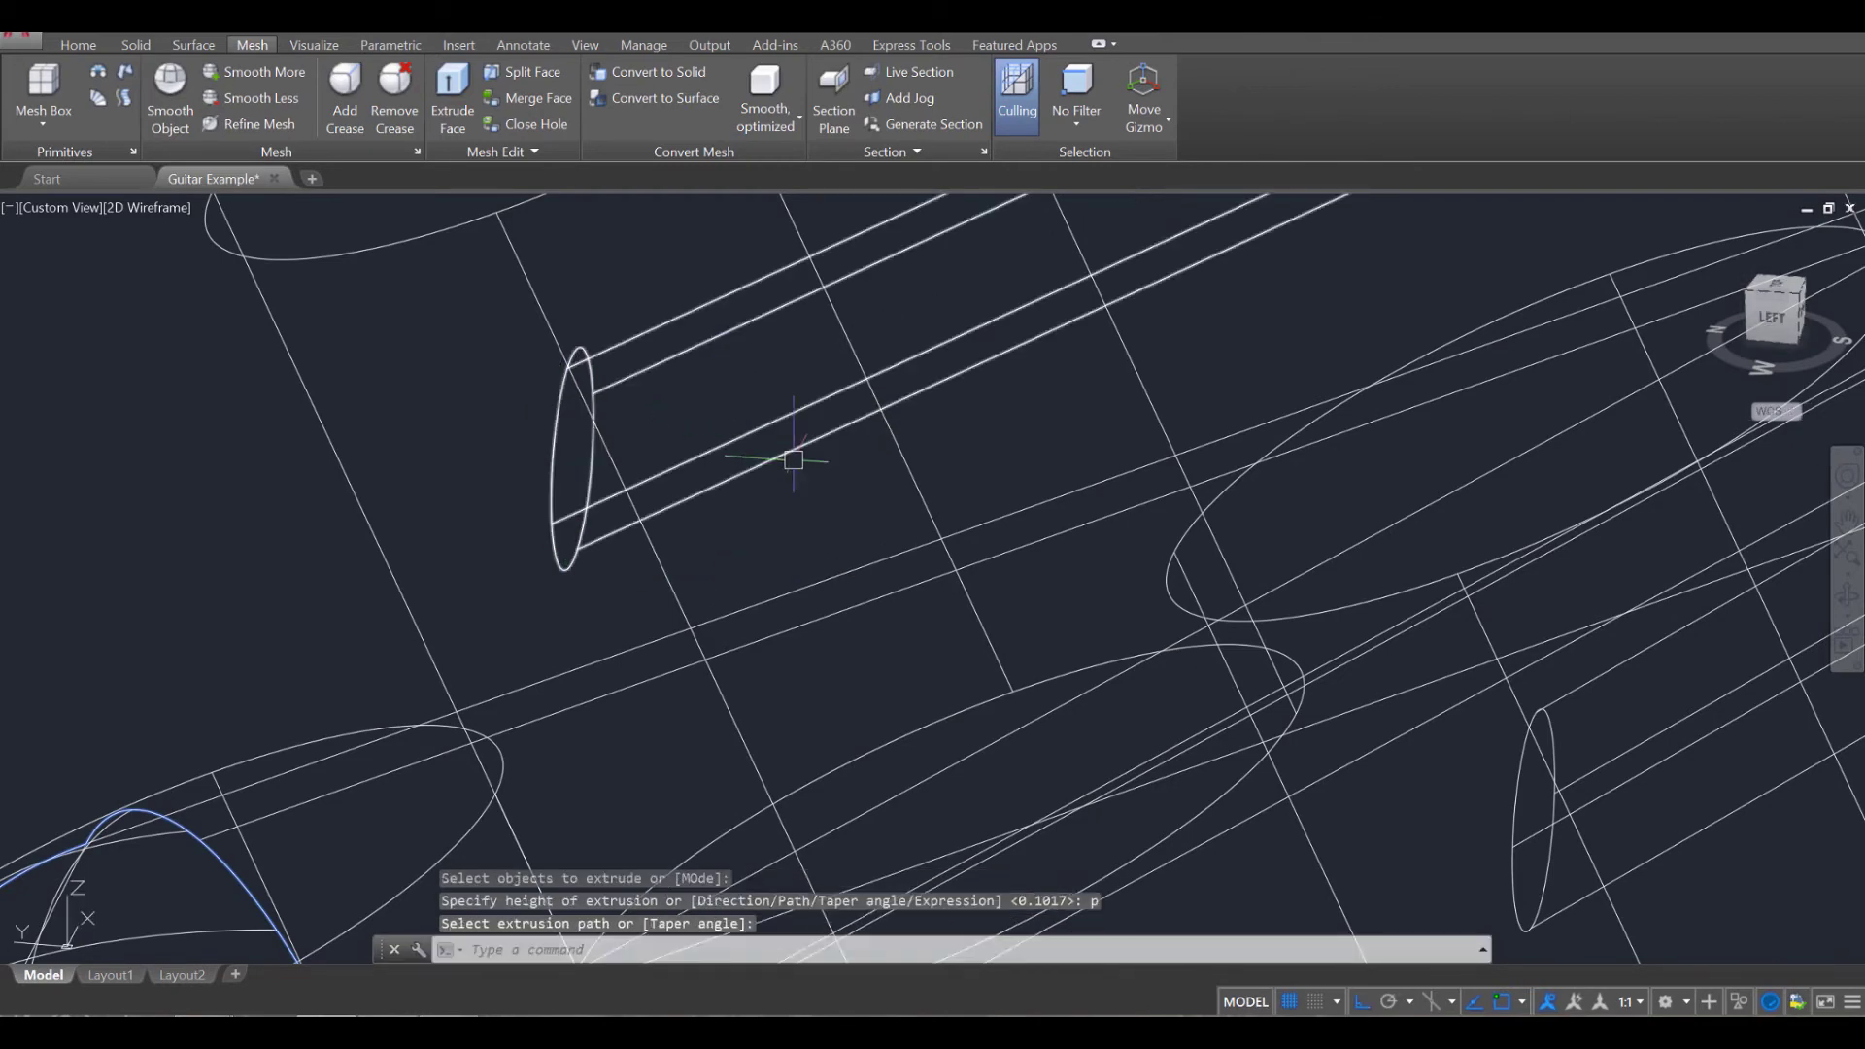
Extrude the profile circle on the middle peg of the back row along its line towards the nut.
scroll(943, 505, "down", 3)
scroll(971, 544, "up", 5)
key("Return")
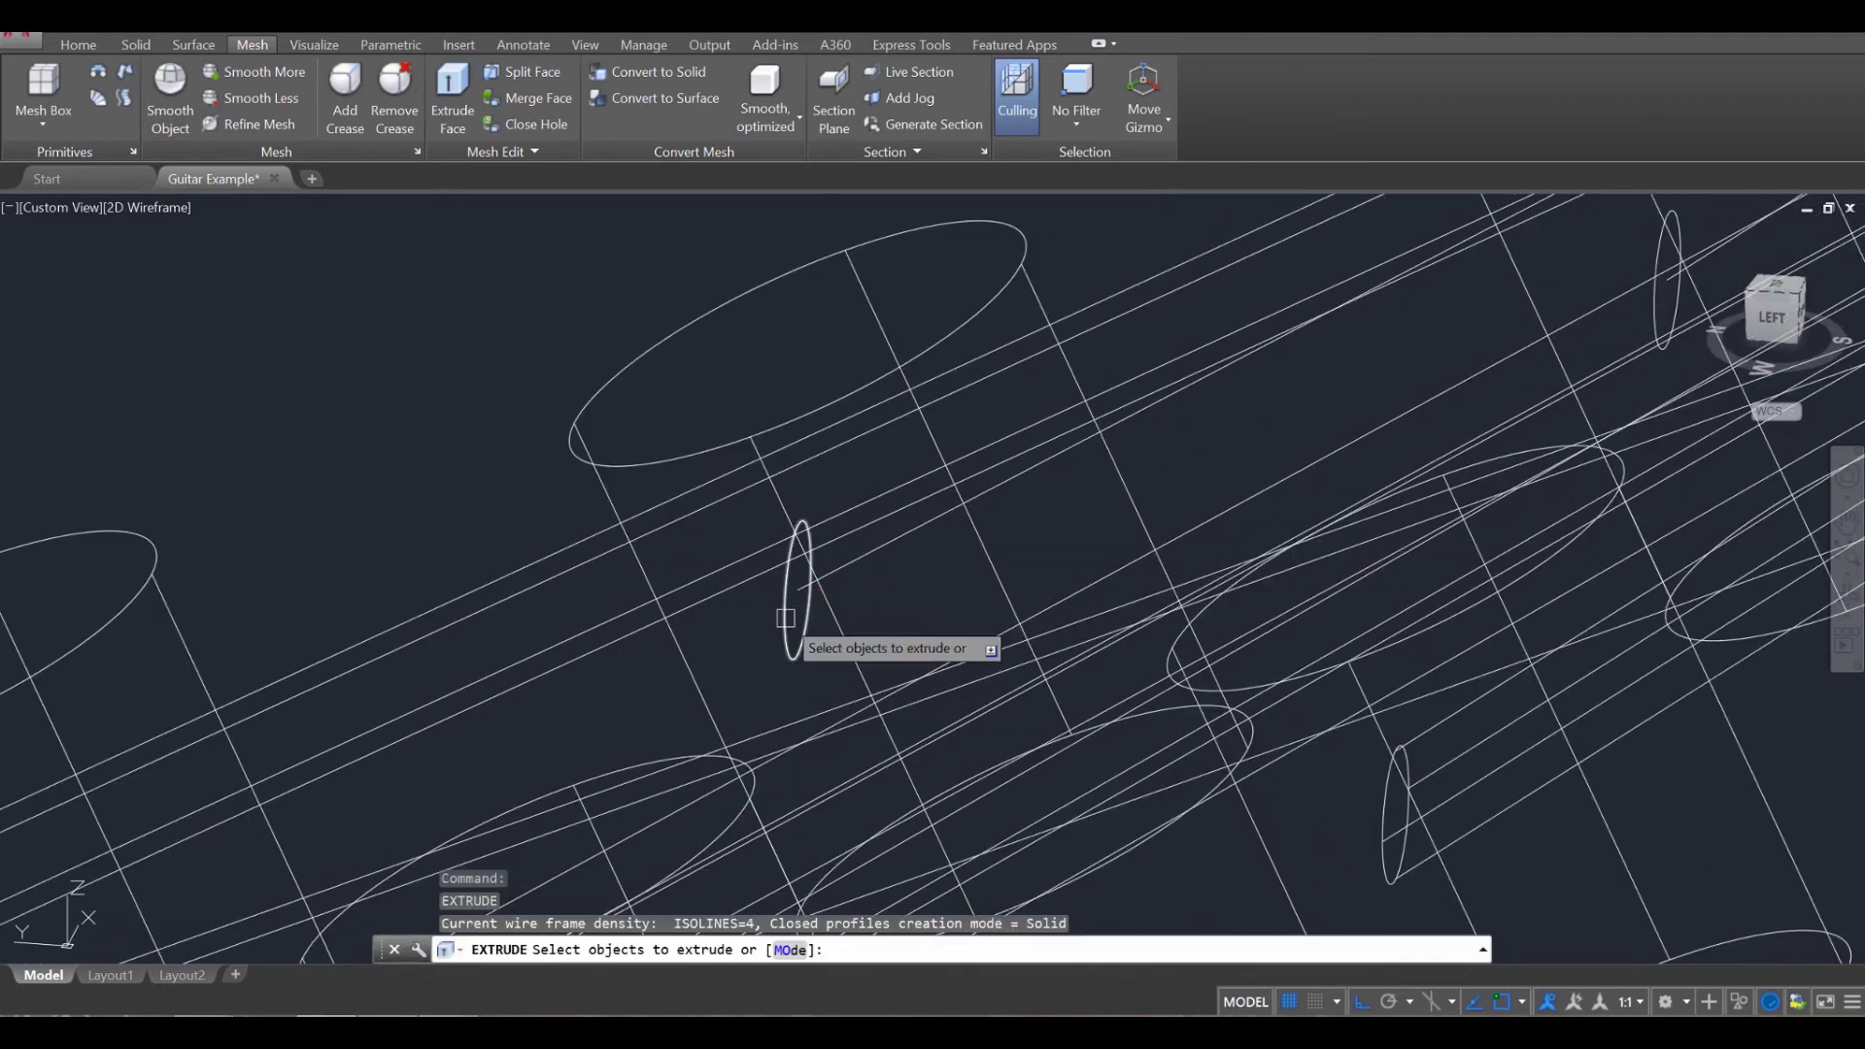
left_click(786, 618)
key("Return")
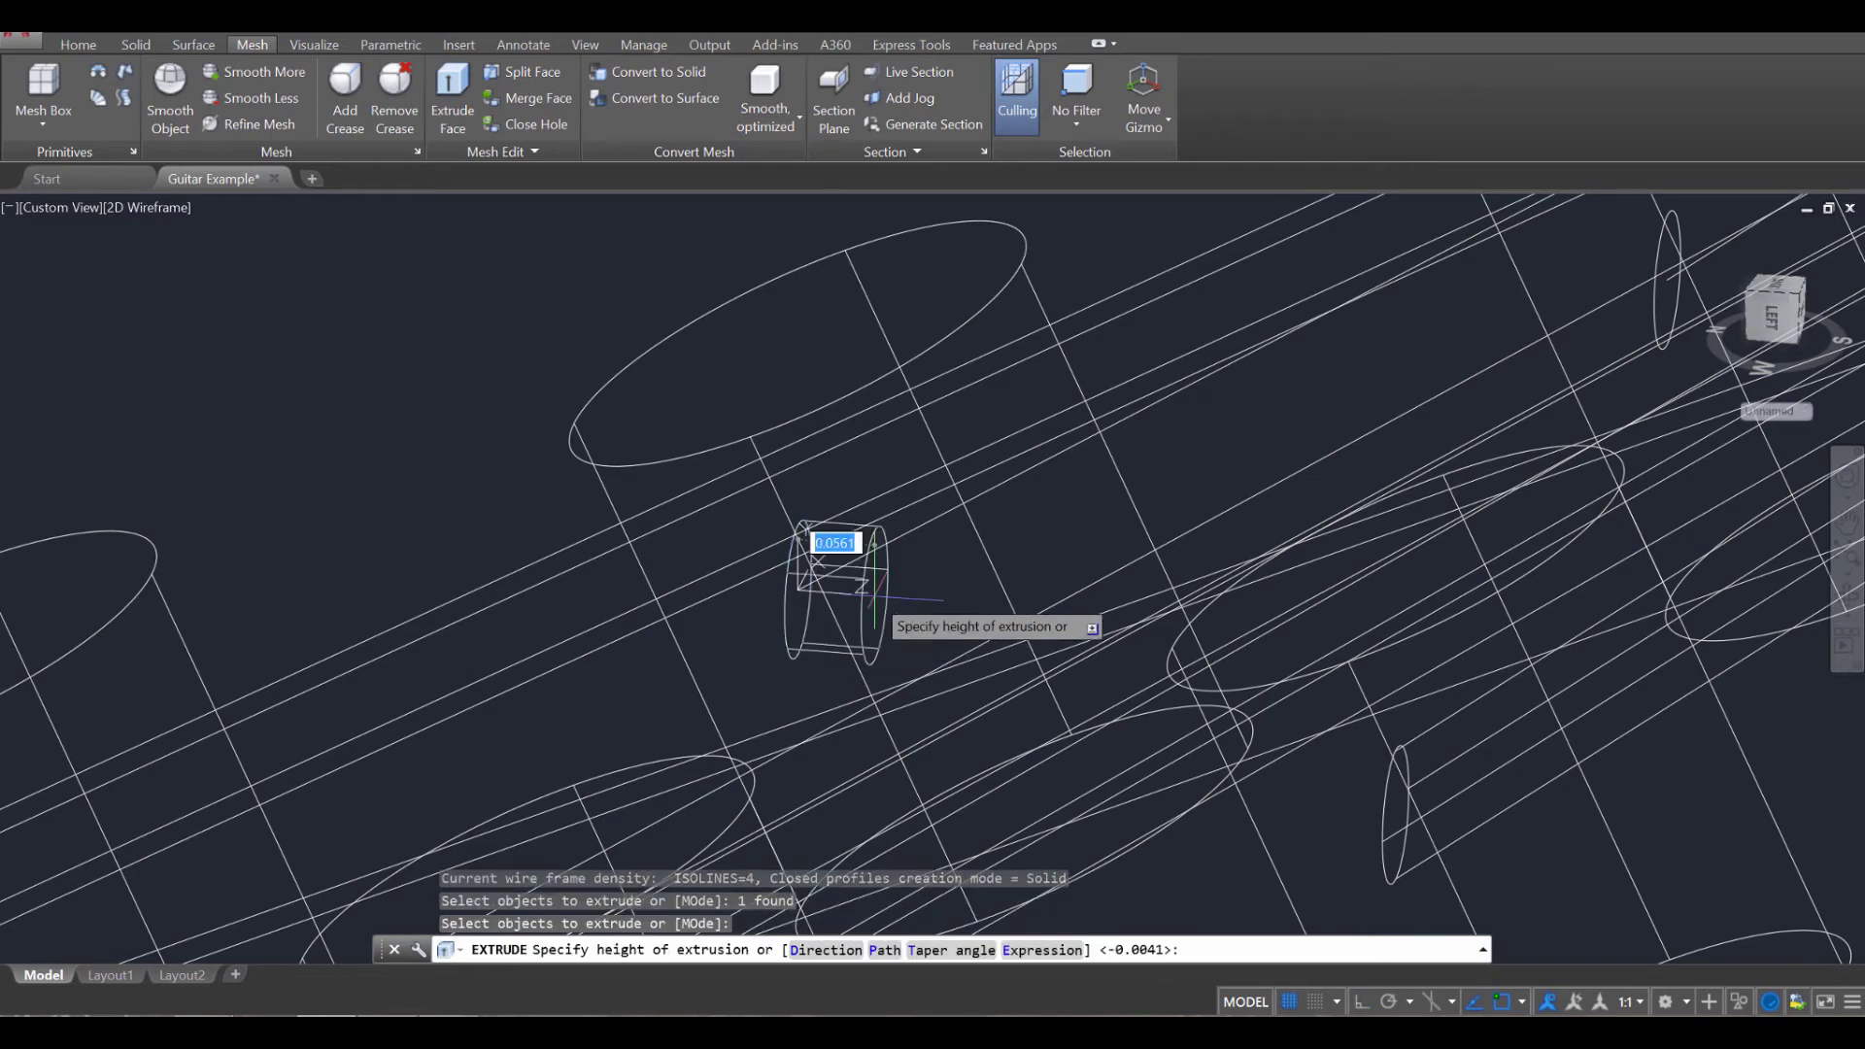
type("p")
key("Return")
left_click(919, 513)
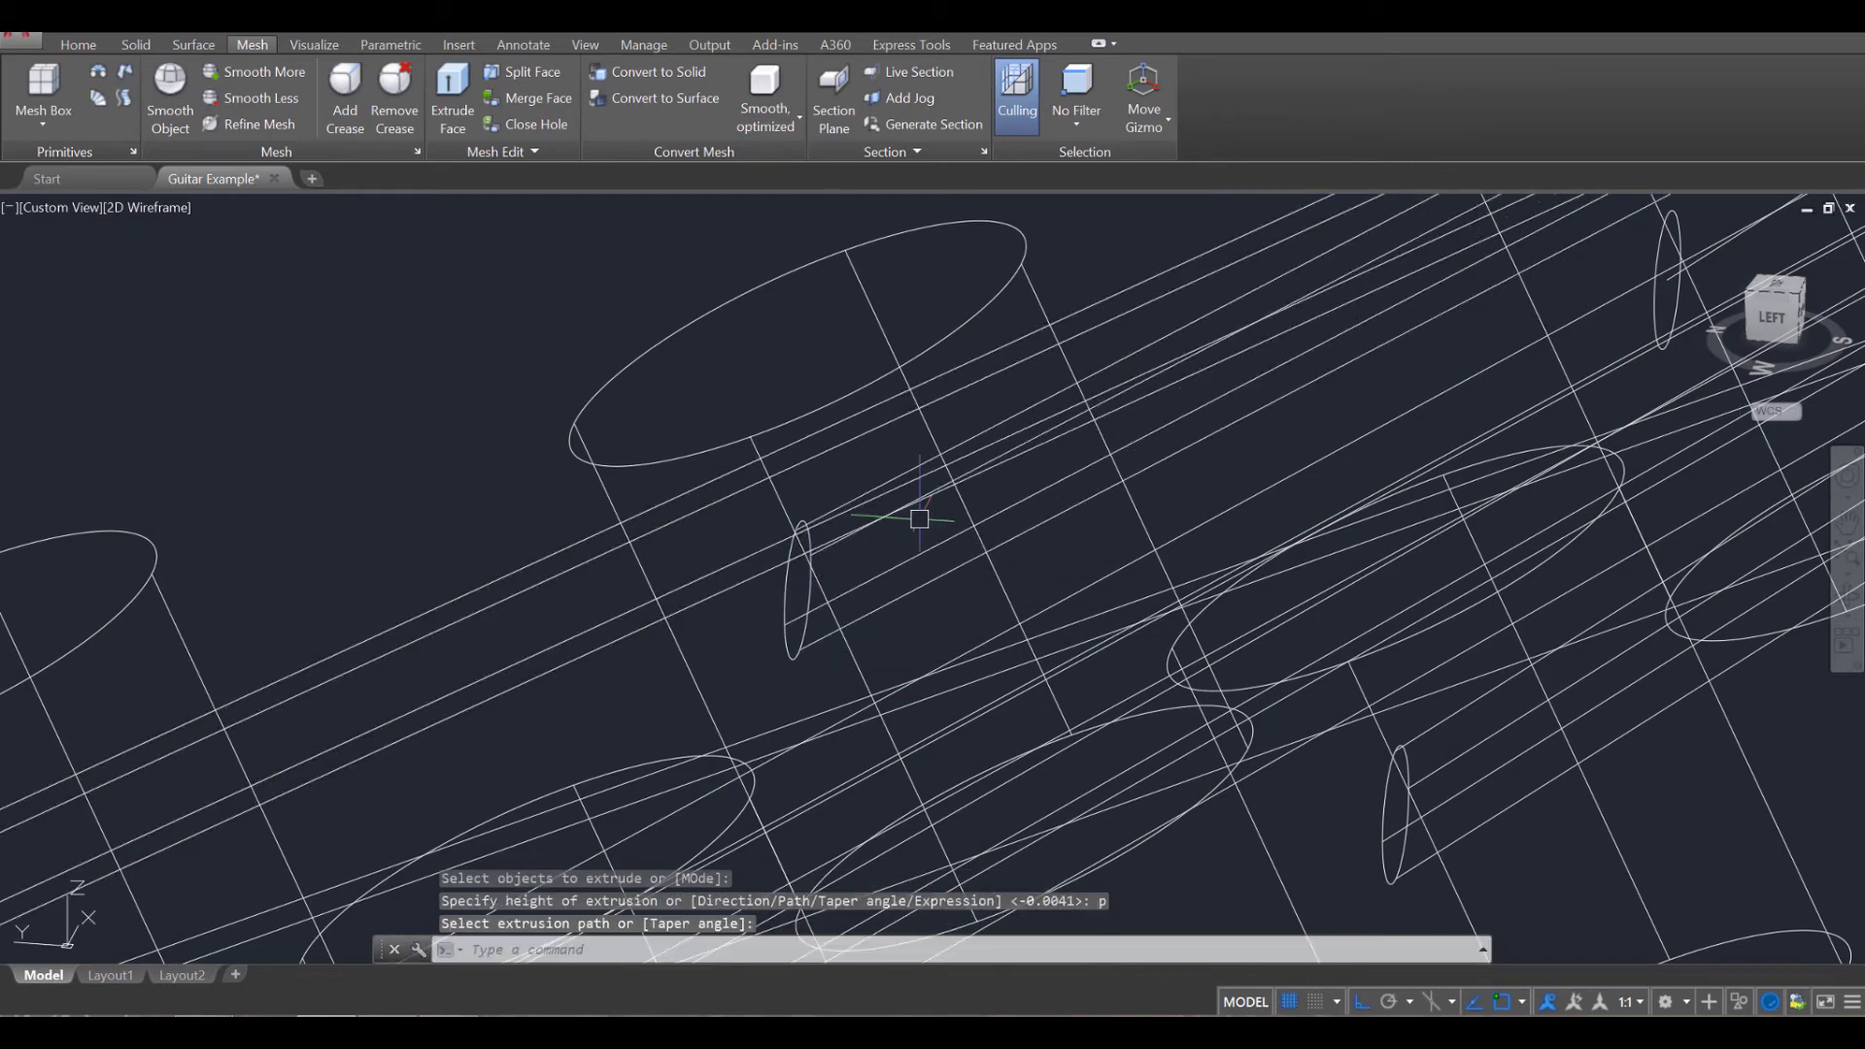
Extrude the profile circle on the back-row peg nearest the nut along its path line.
key("Return")
middle_click_drag(1337, 472, 554, 845)
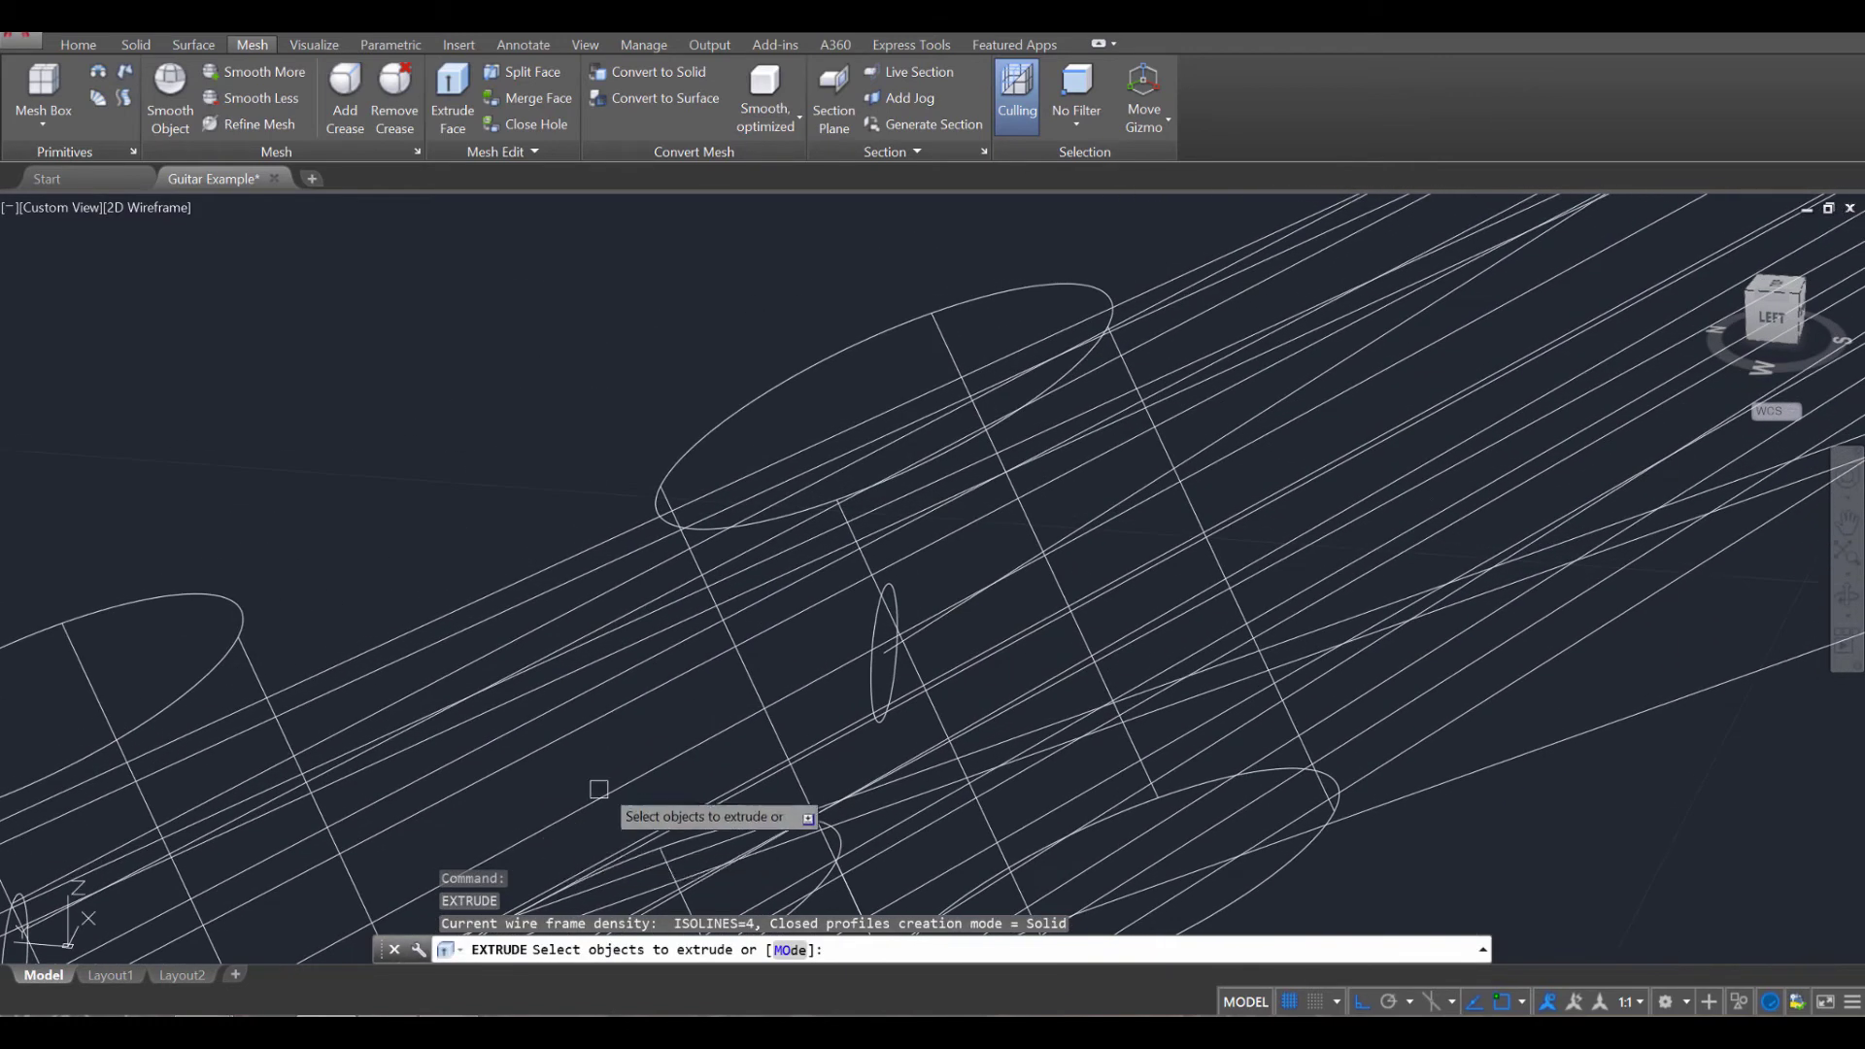
left_click(888, 610)
key("Return")
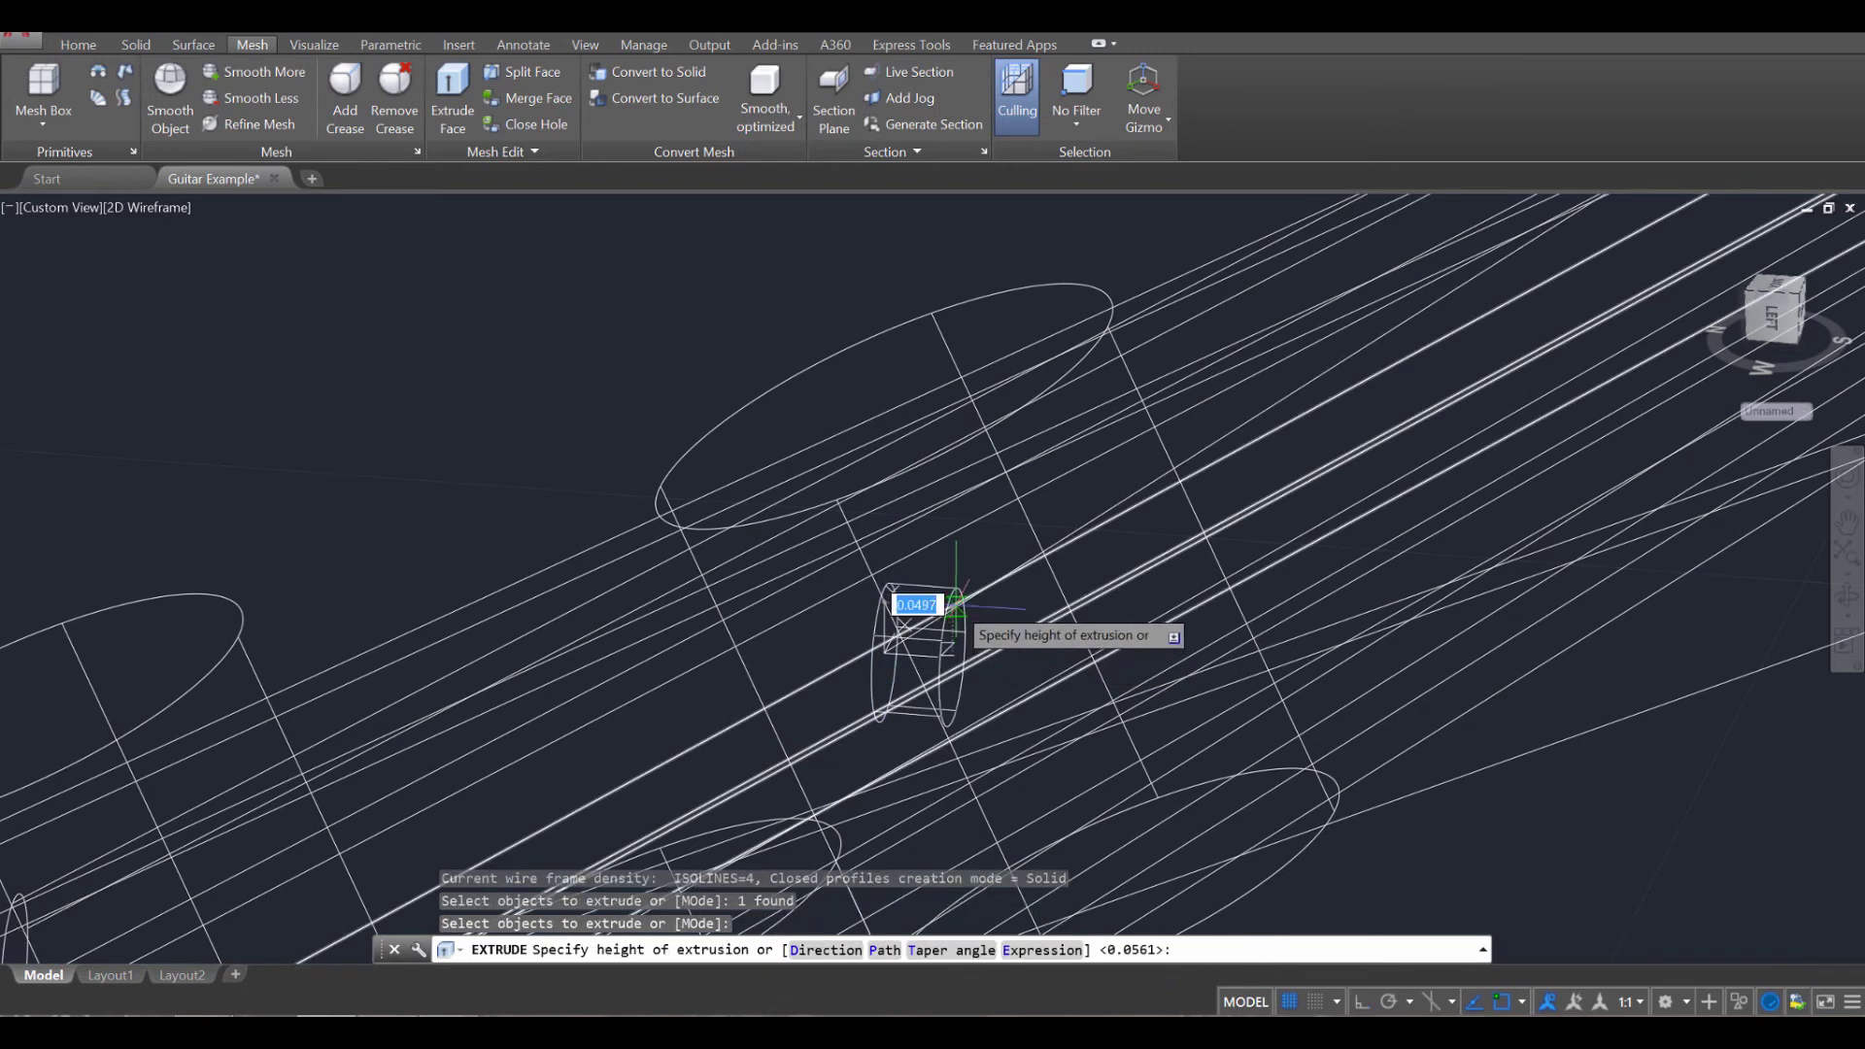
type("p")
key("Return")
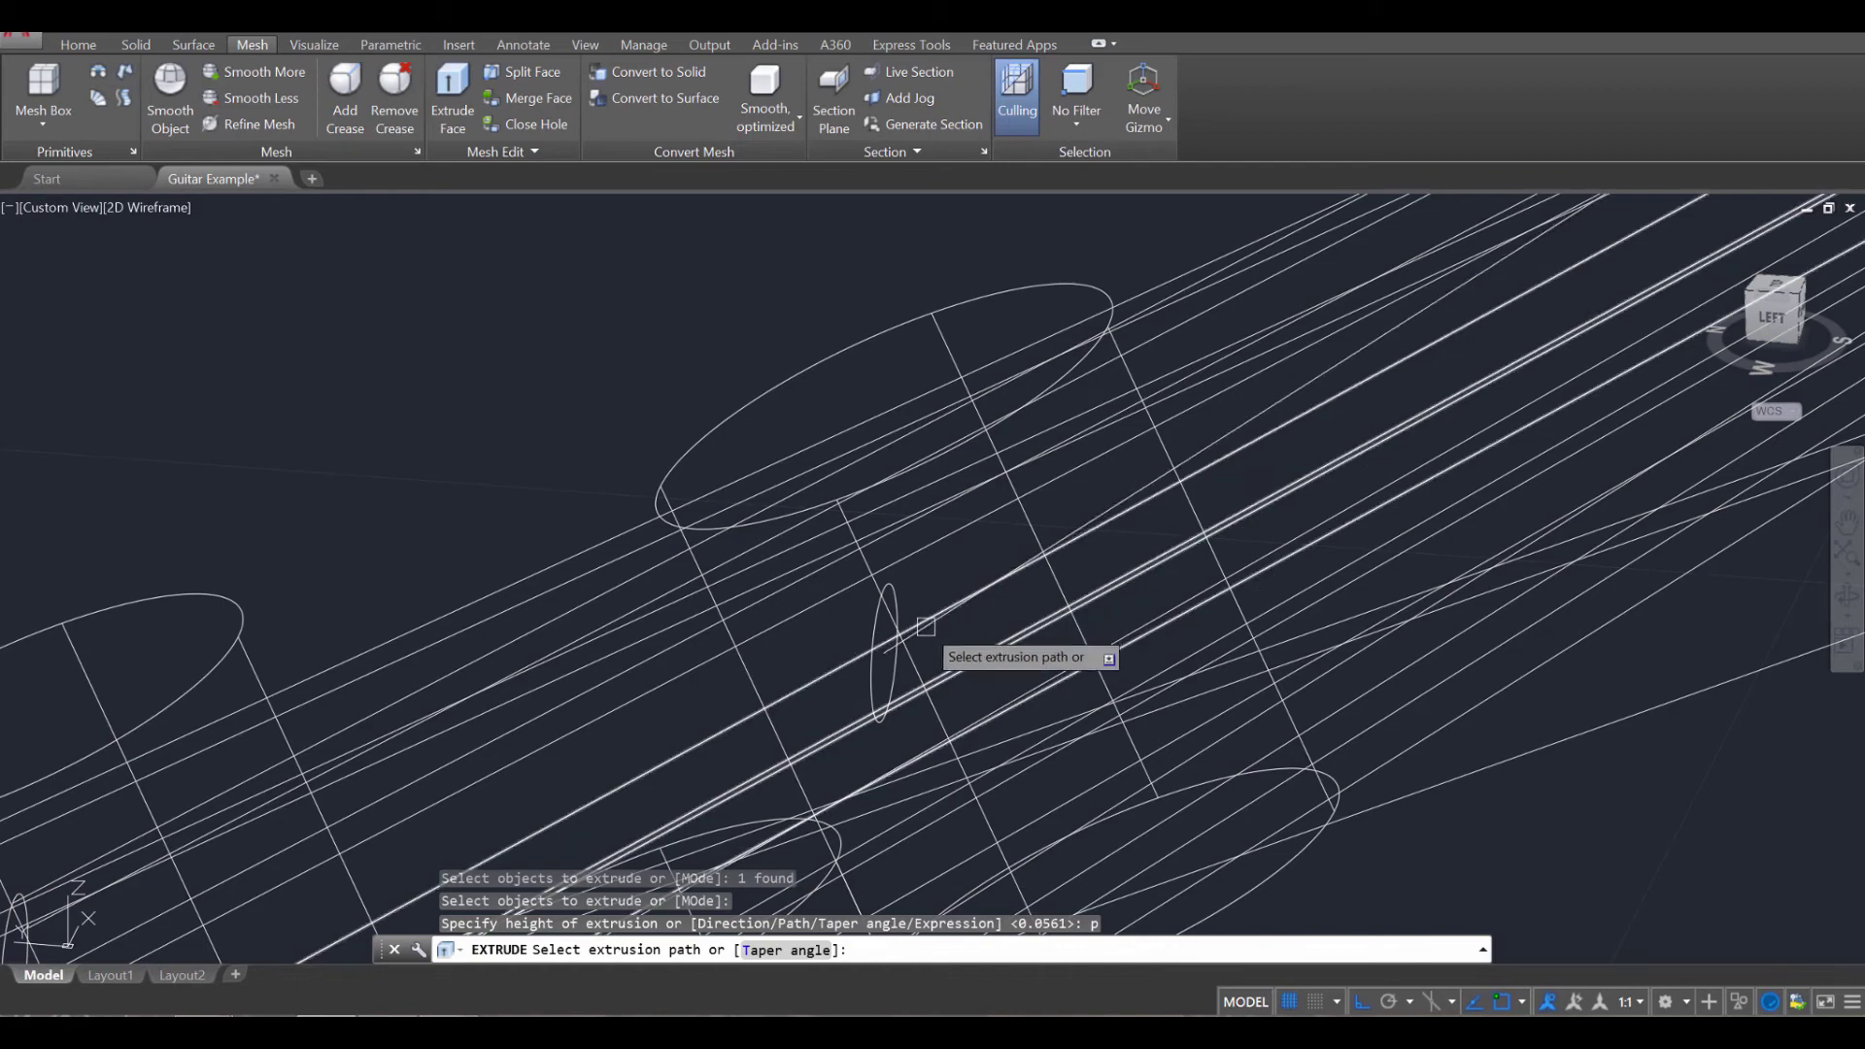
key("Escape")
Extrude the frontmost profile circle at the saddle along its string line towards the nut.
key("Return")
scroll(1135, 674, "down", 2)
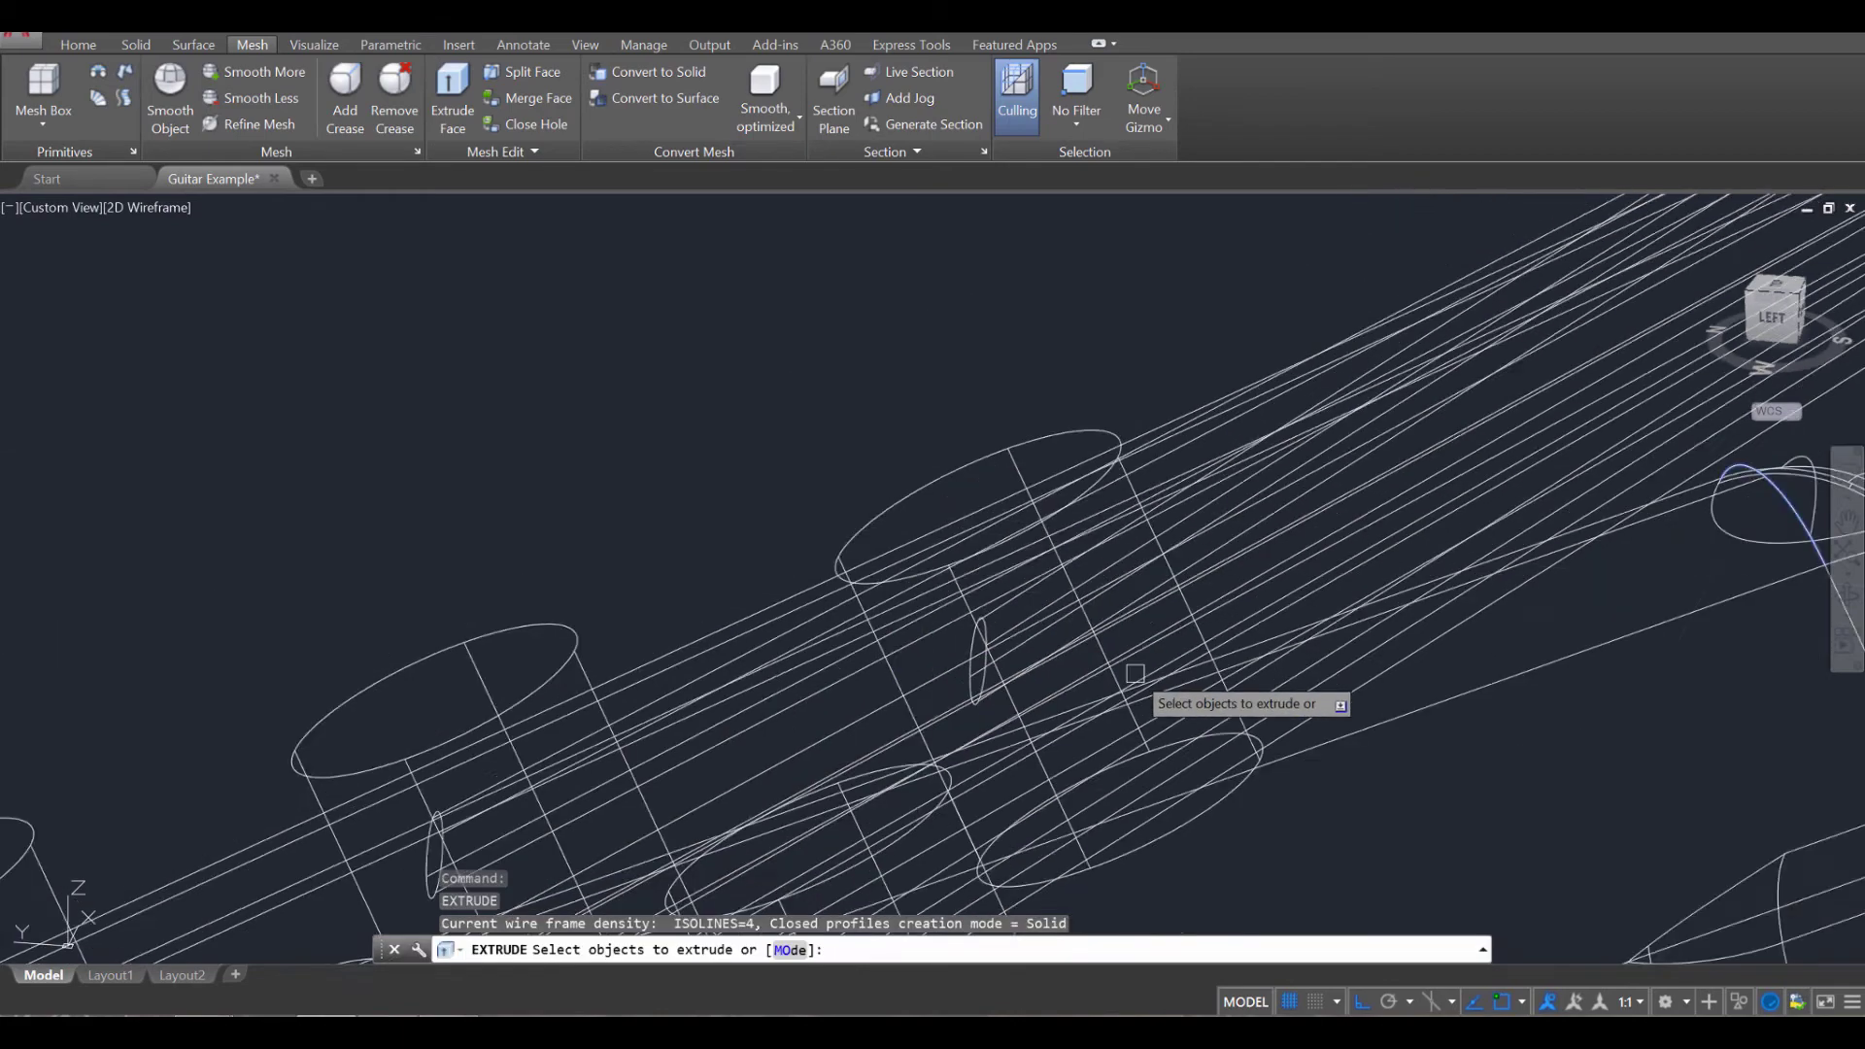
scroll(1135, 673, "down", 6)
middle_click_drag(1283, 652, 803, 649)
scroll(875, 558, "down", 2)
scroll(1028, 589, "up", 4)
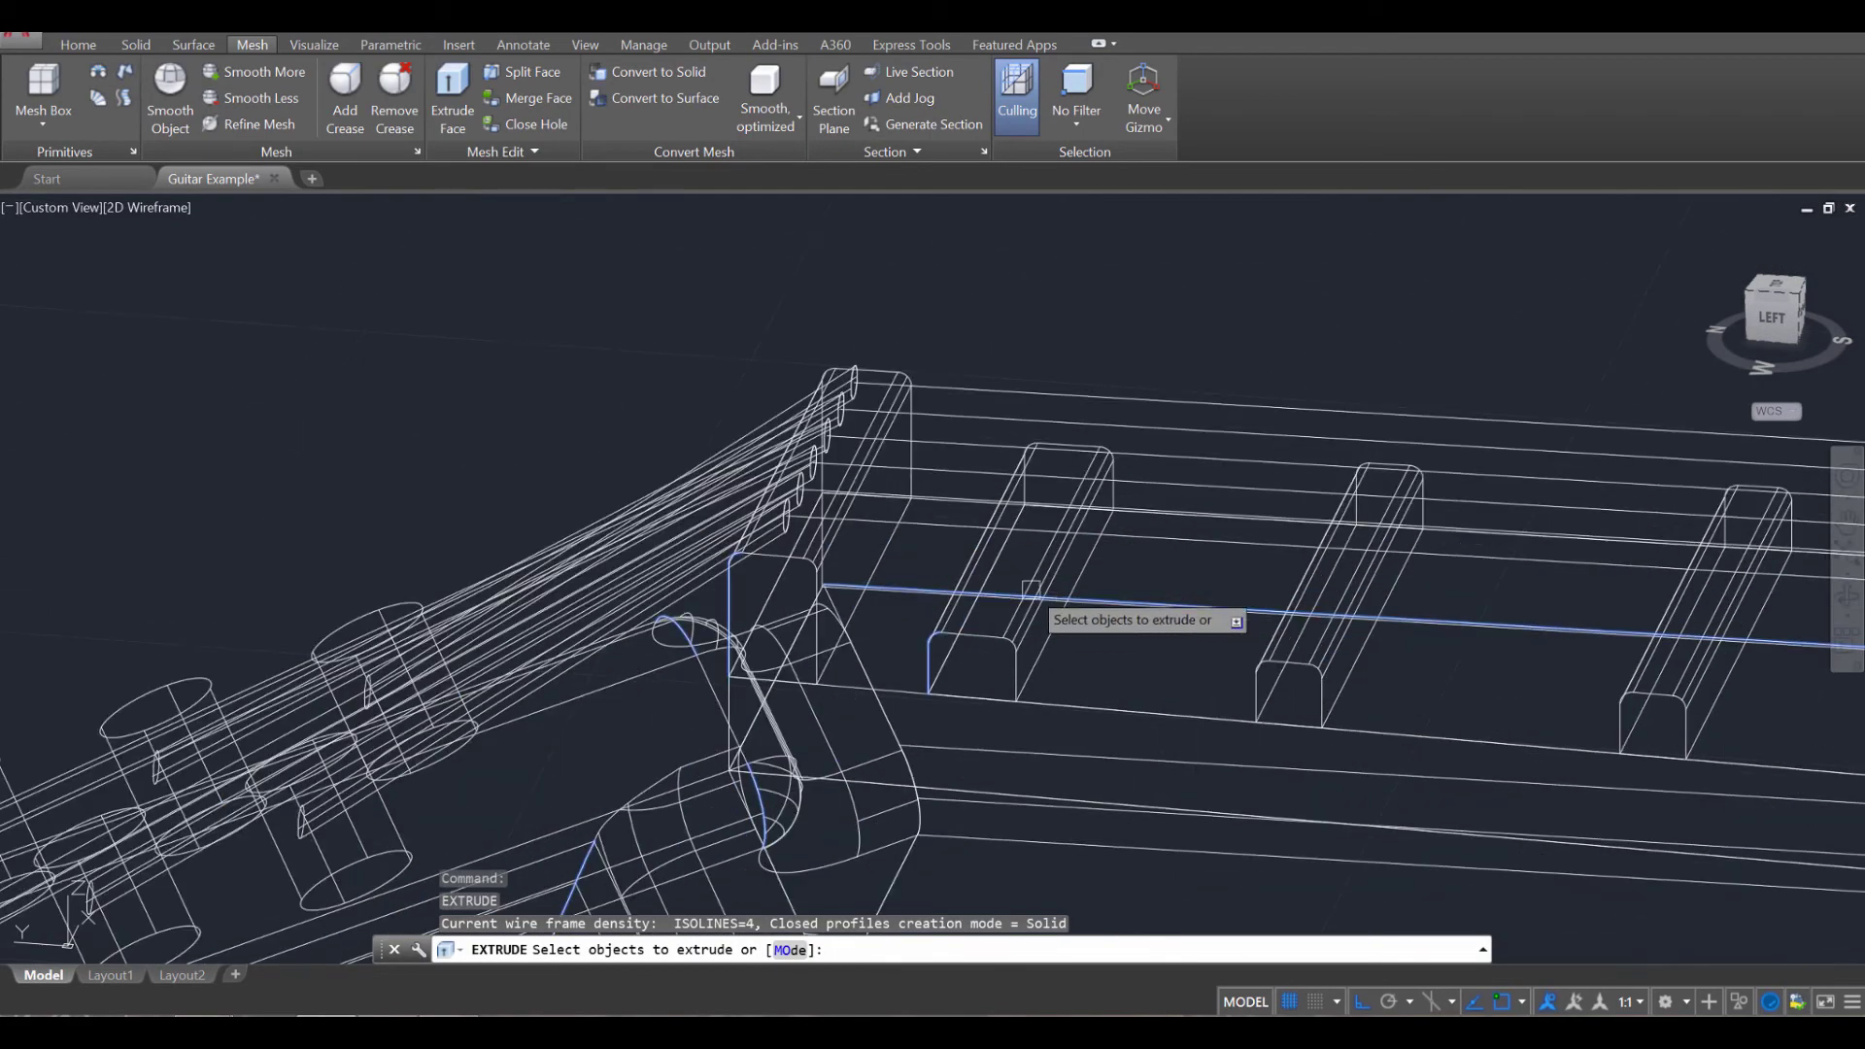
scroll(1030, 588, "up", 5)
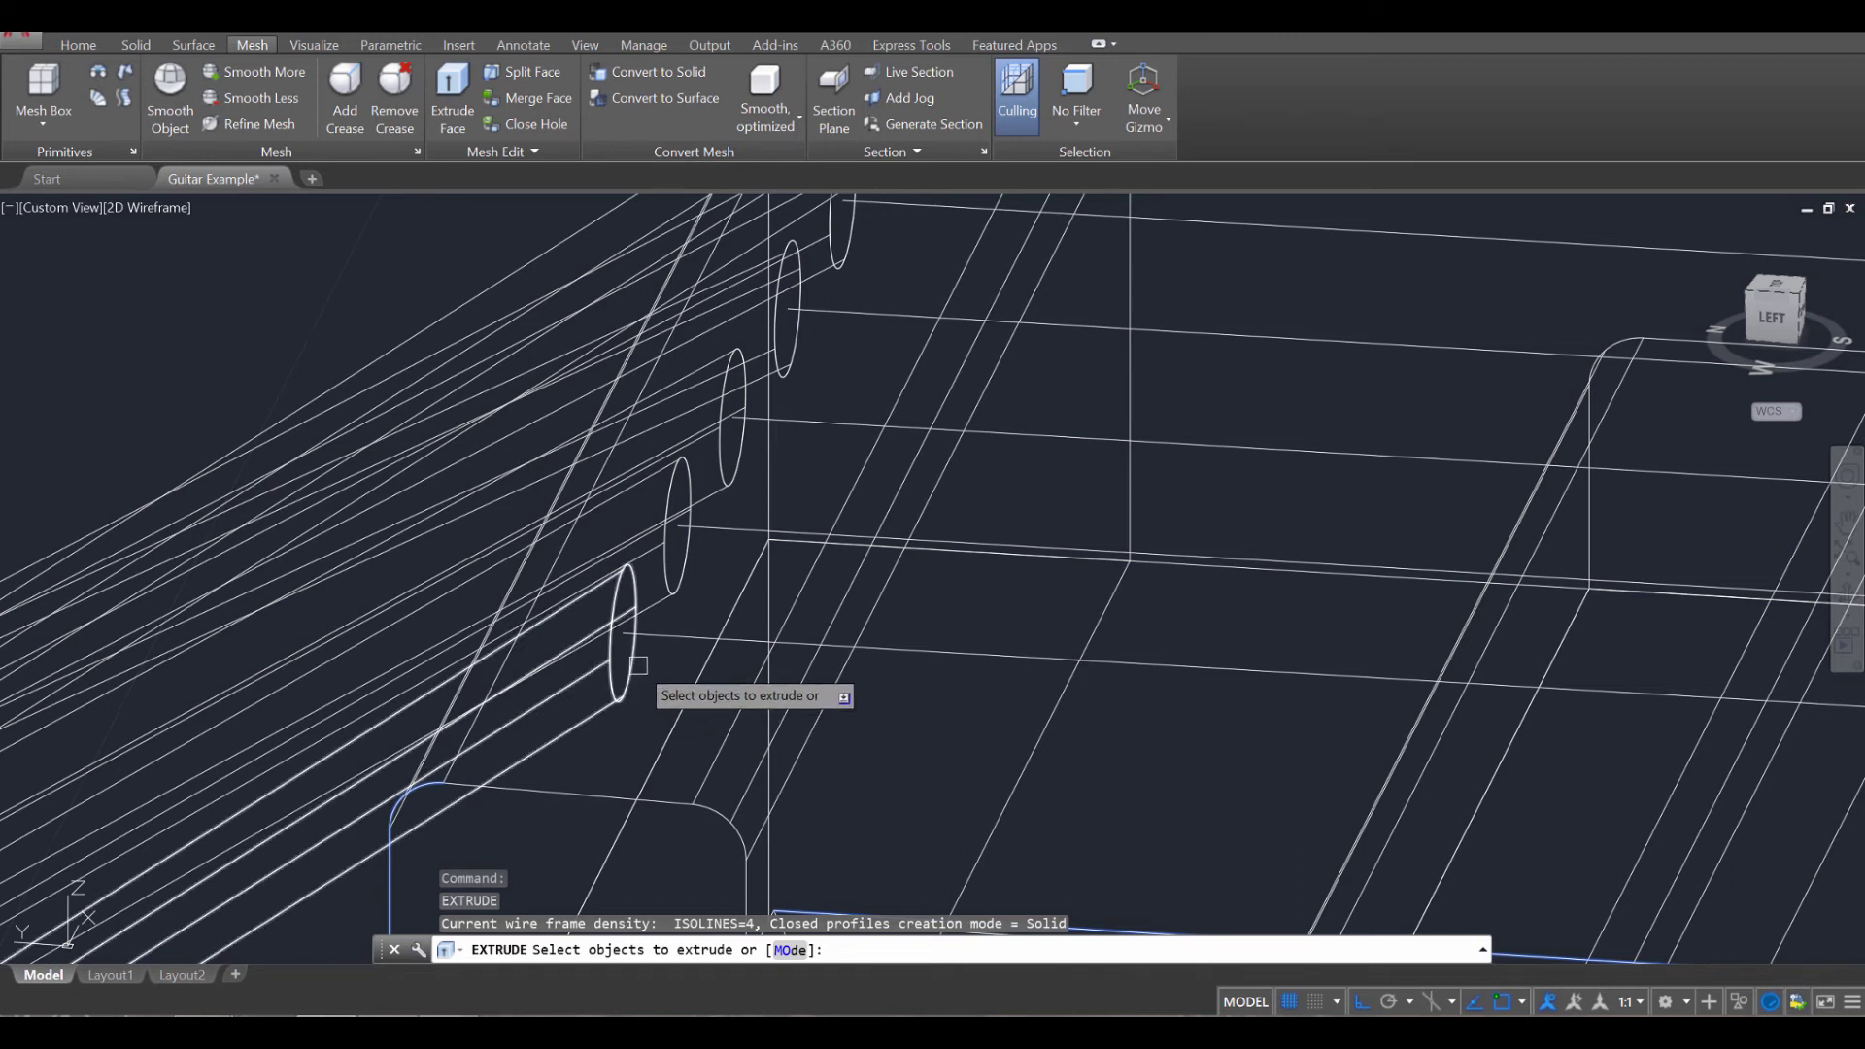
scroll(677, 594, "down", 5)
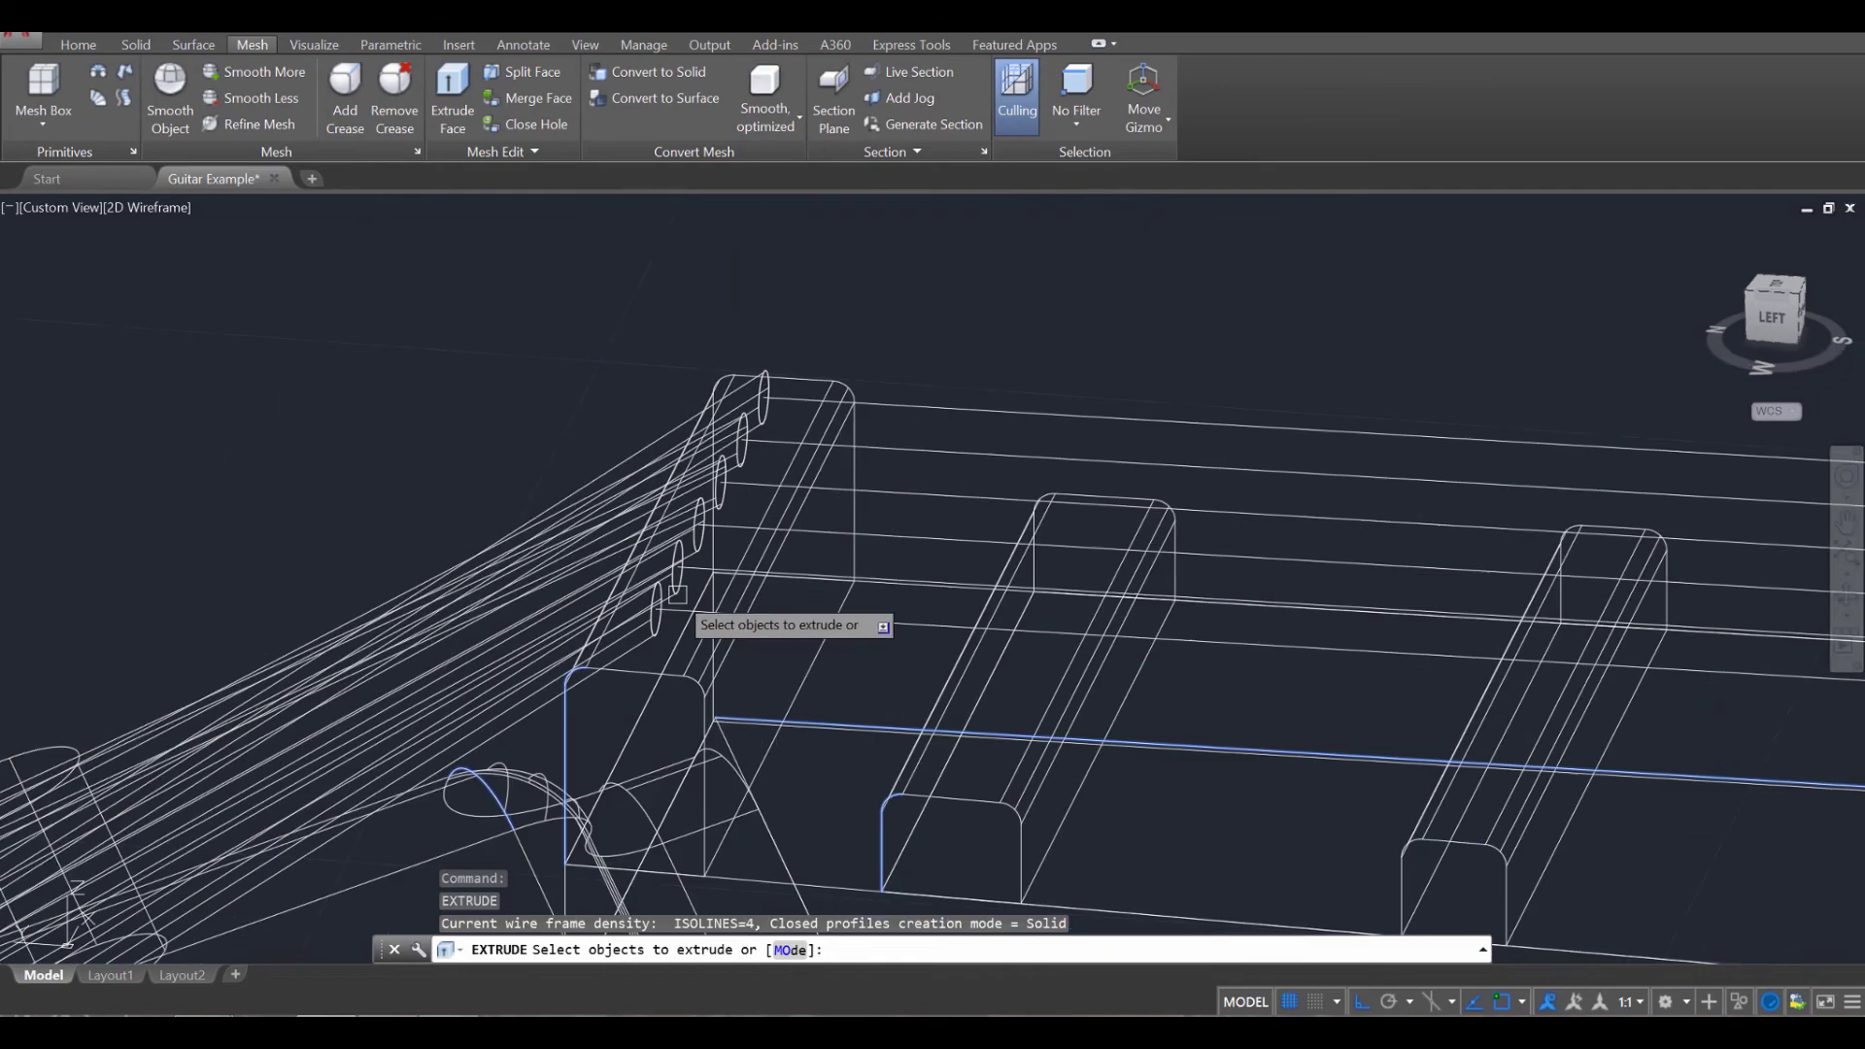
scroll(790, 649, "down", 7)
middle_click_drag(1388, 693, 841, 639)
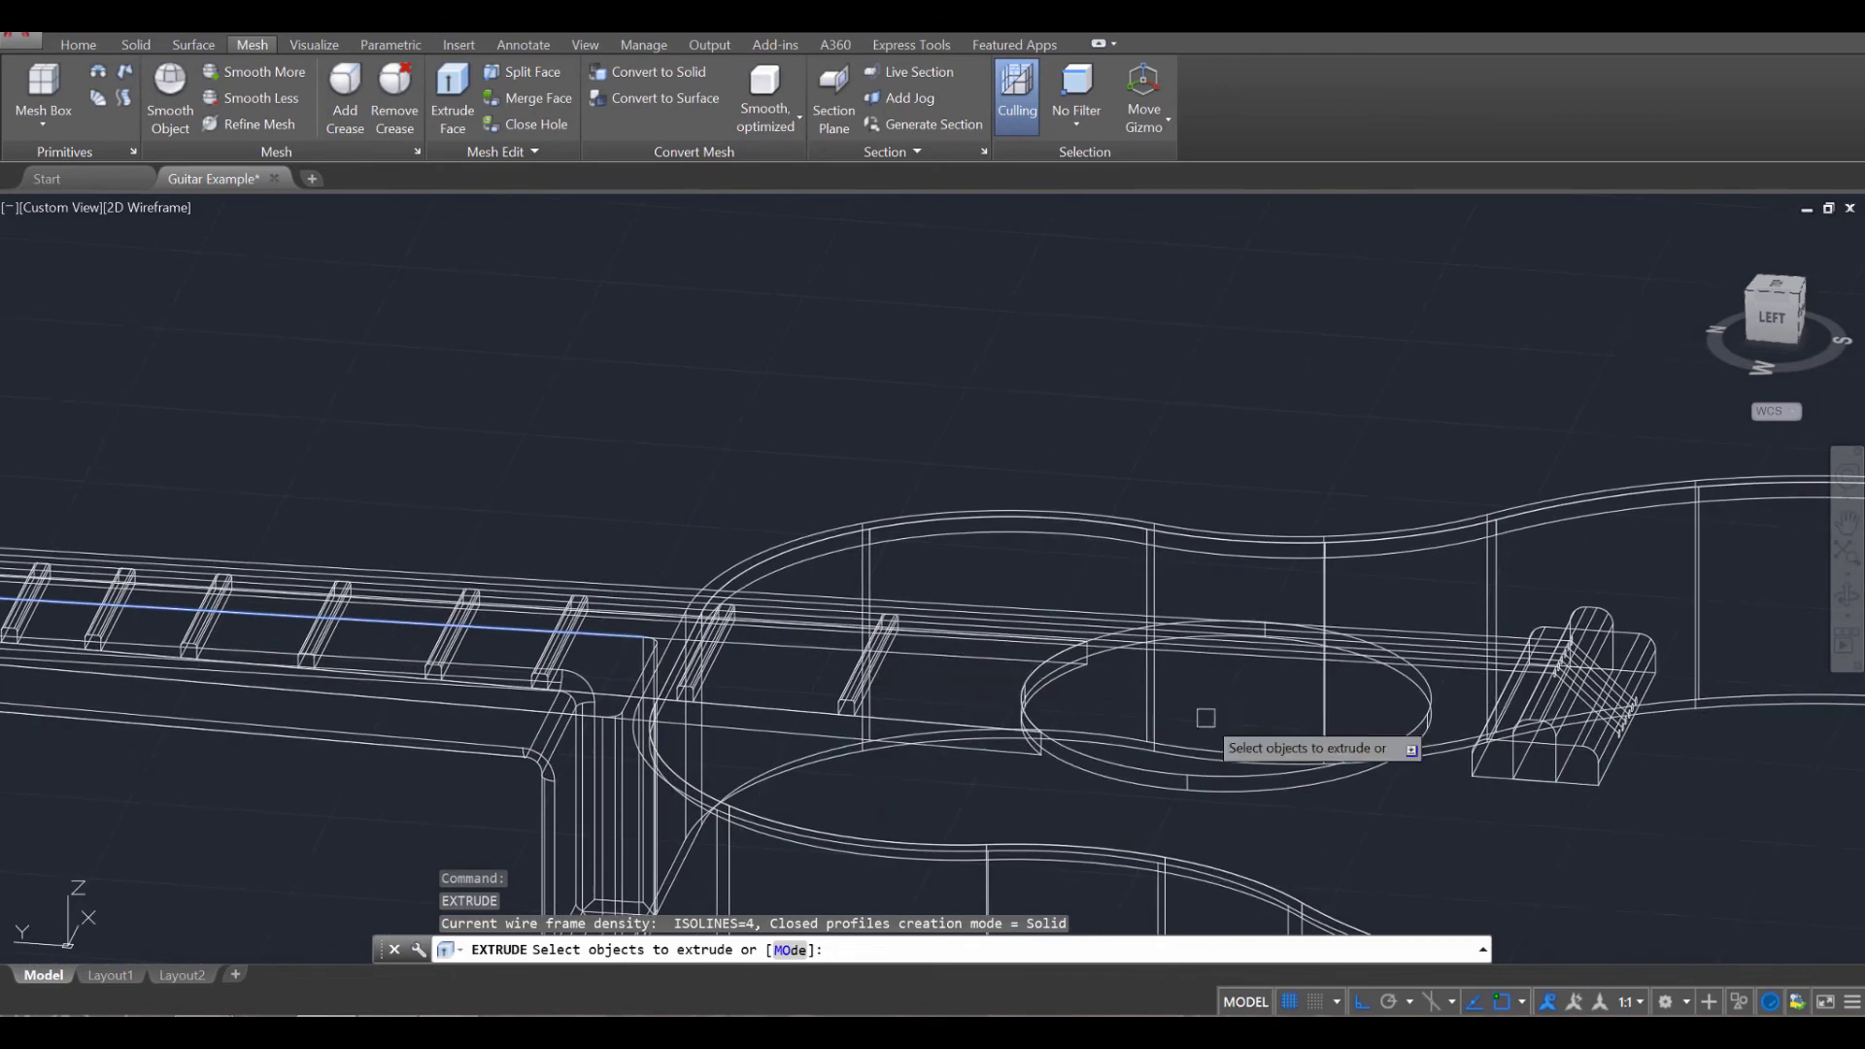
middle_click_drag(1462, 720, 982, 695)
scroll(1068, 662, "up", 10)
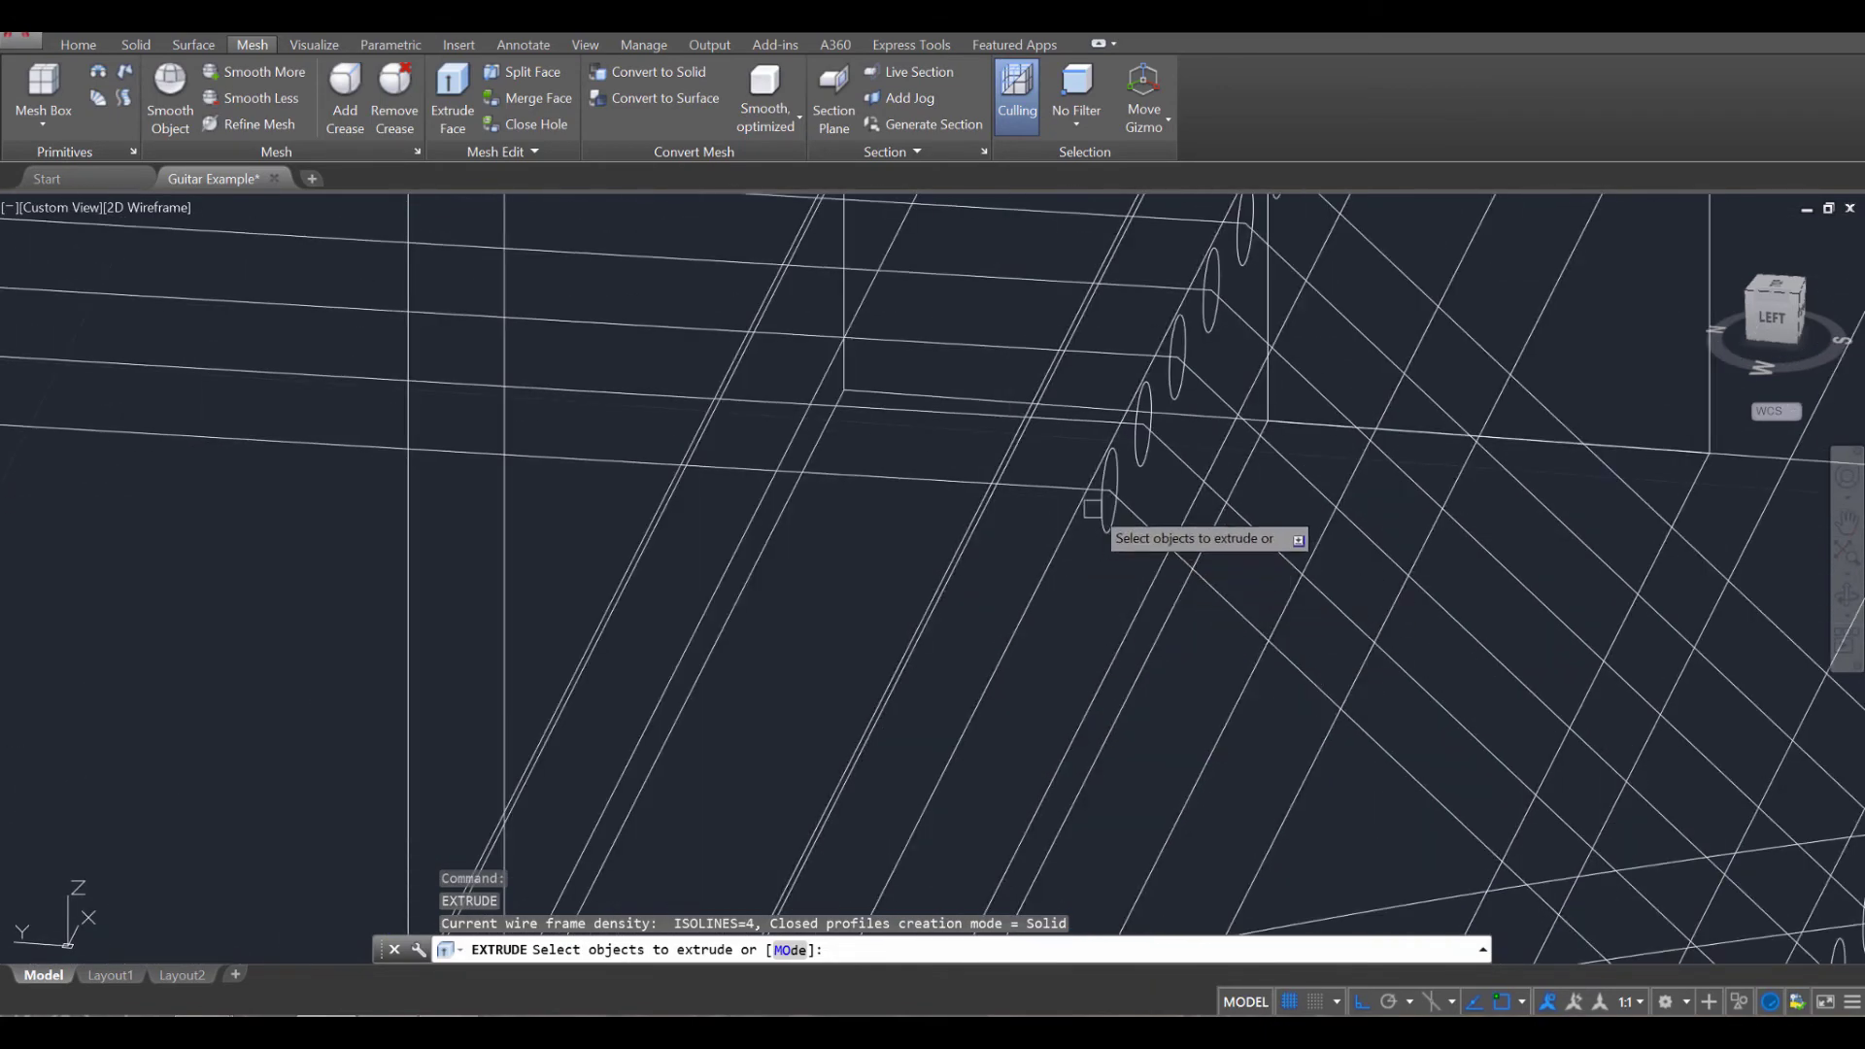
left_click(1106, 500)
key("Return")
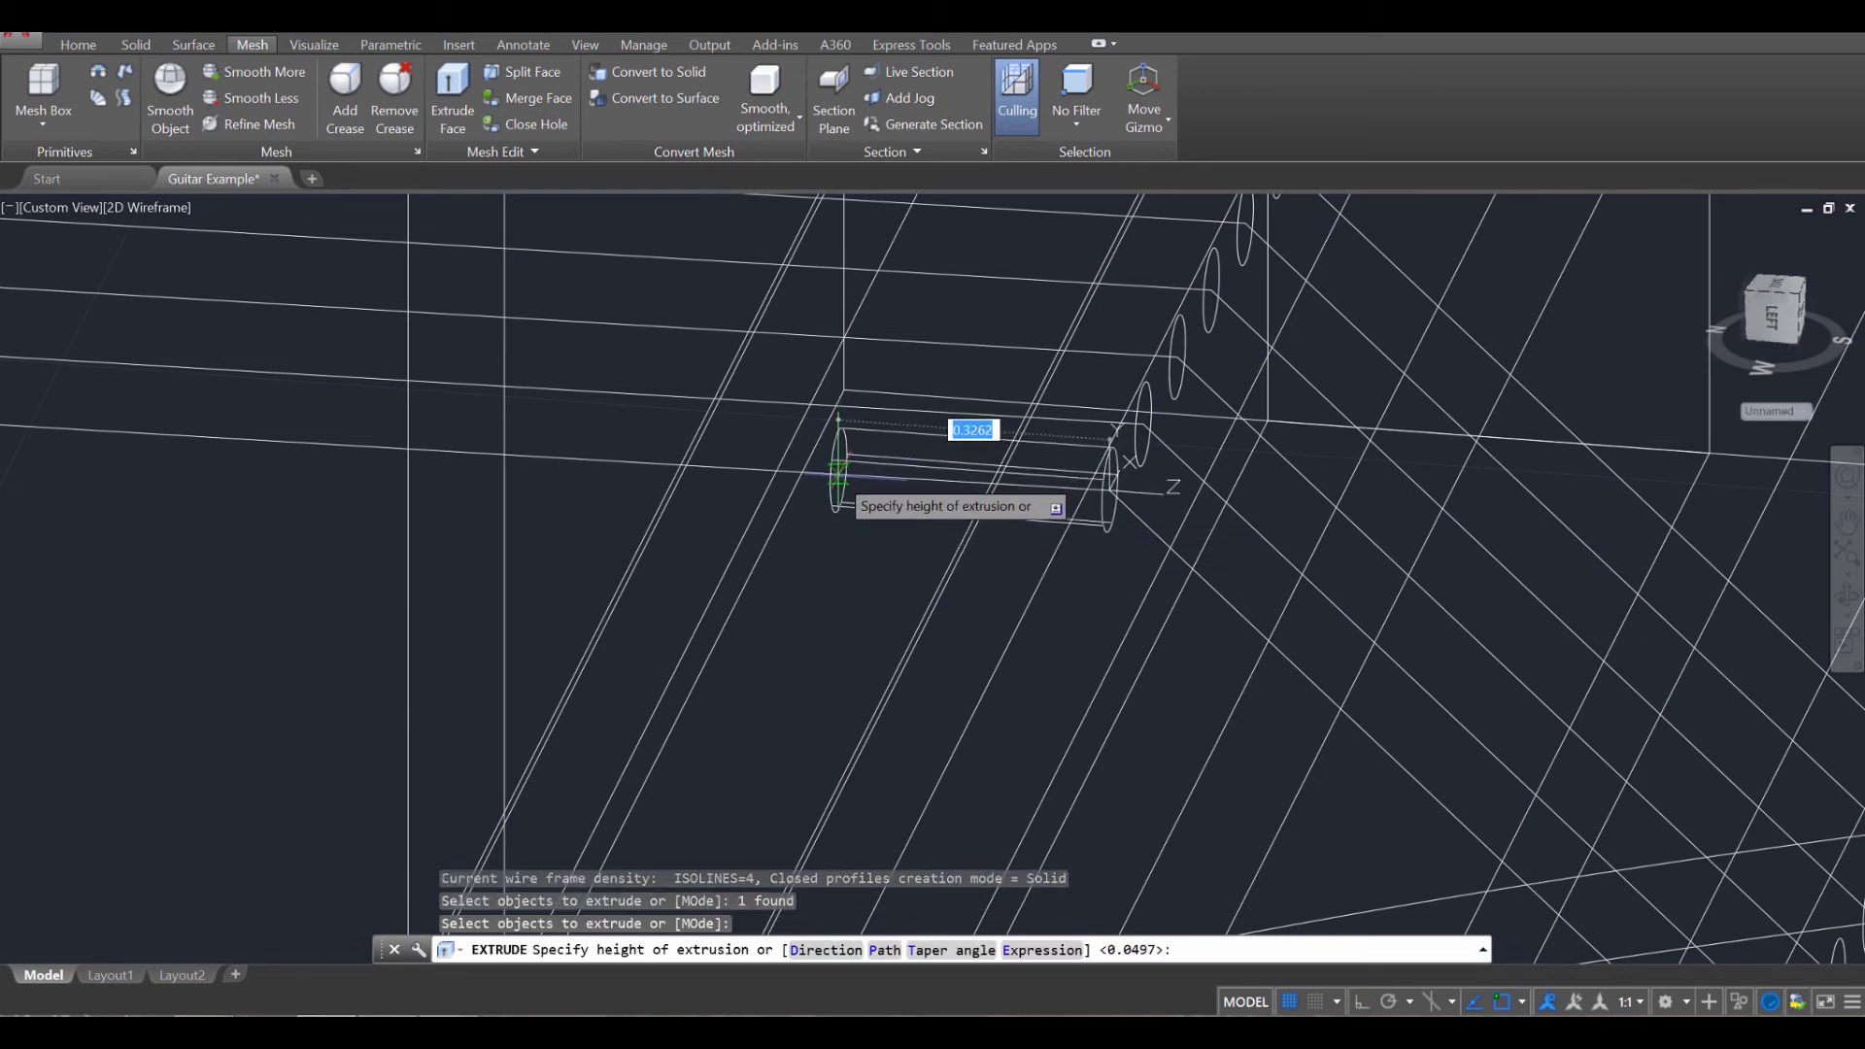
type("p")
key("Return")
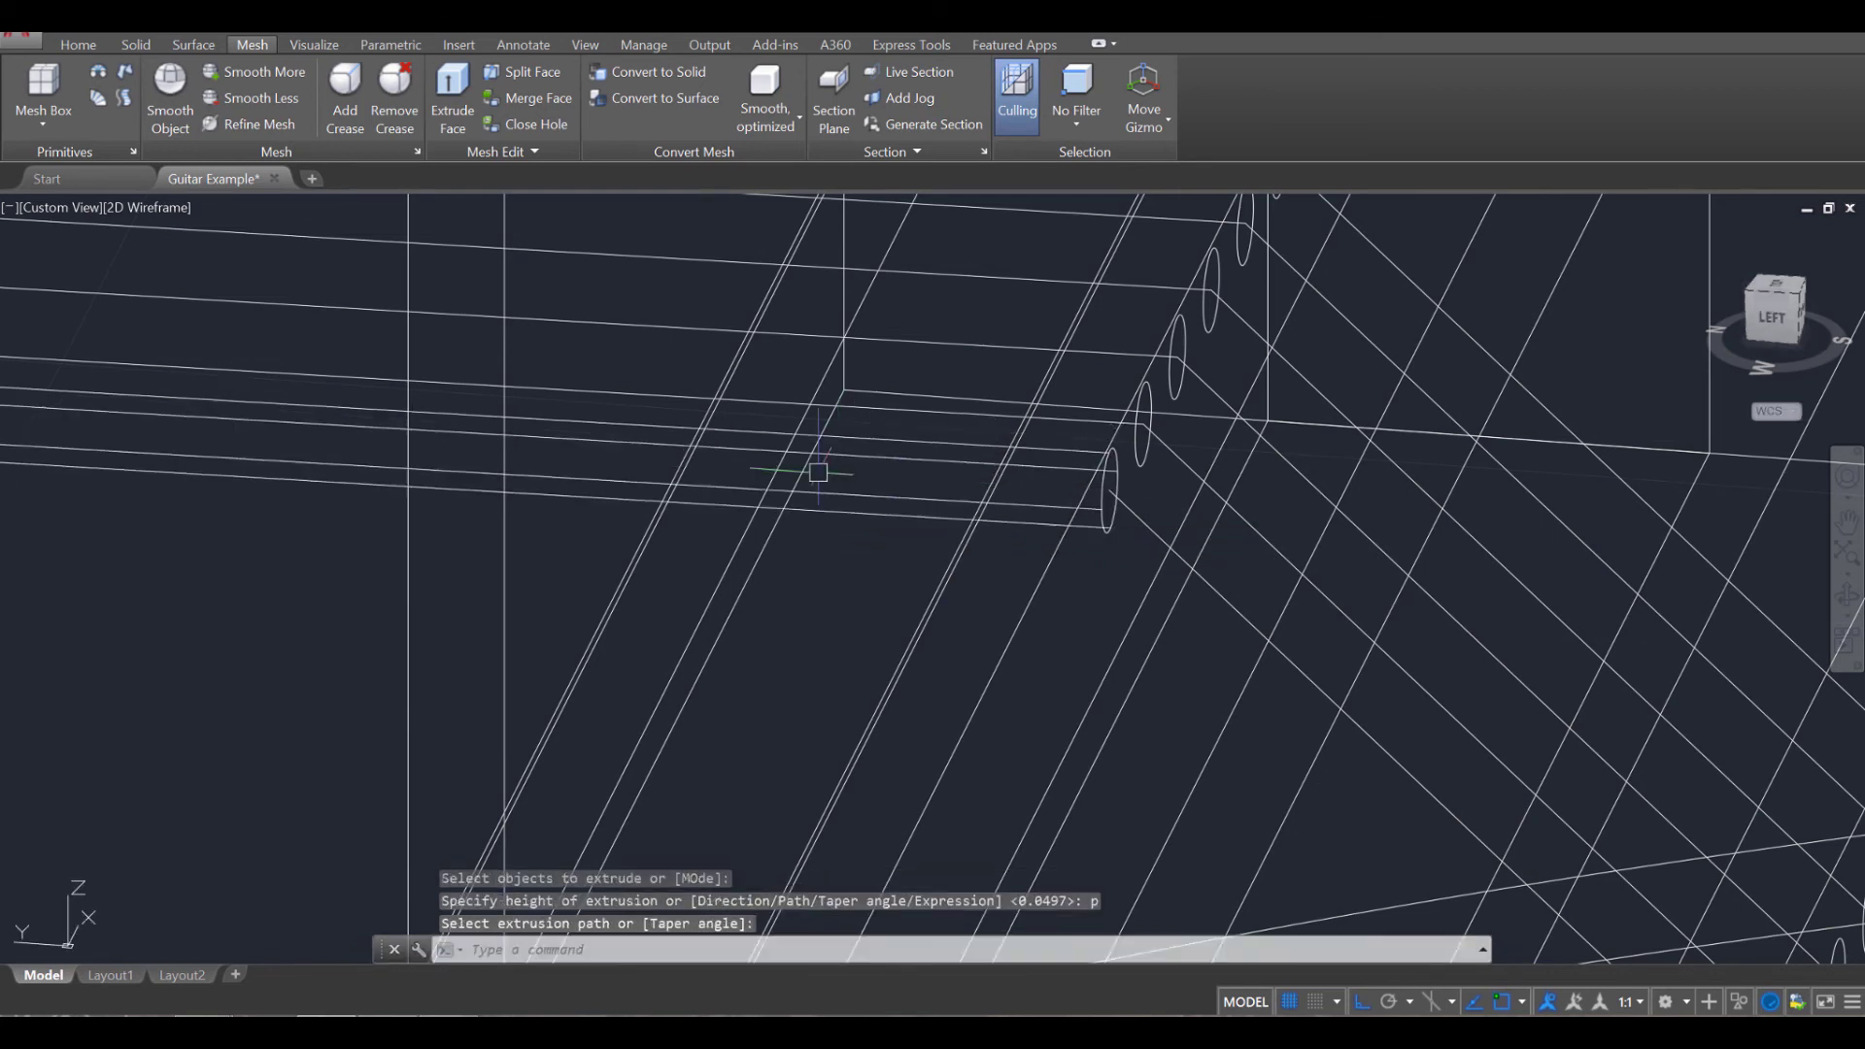
Extrude the second profile circle from the front at the saddle along its line towards the nut.
middle_click_drag(1016, 432, 802, 609)
key("Return")
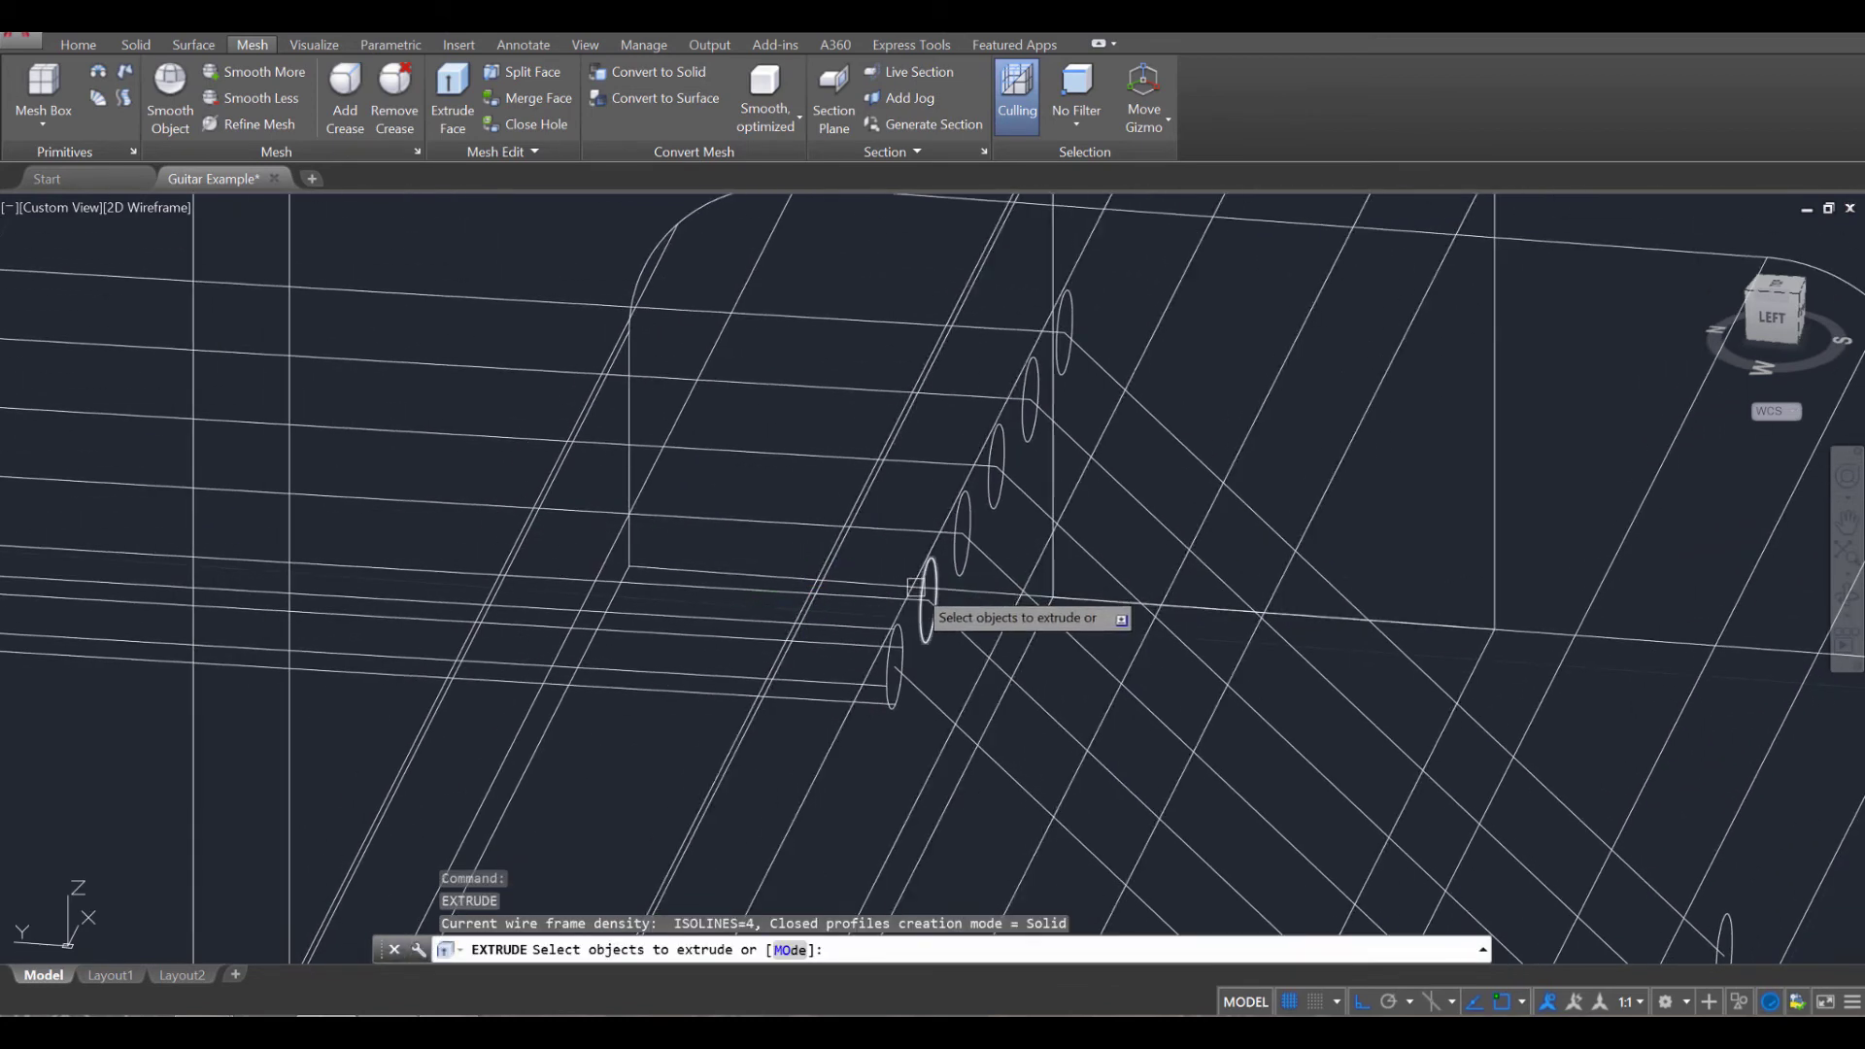
left_click(916, 588)
key("Return")
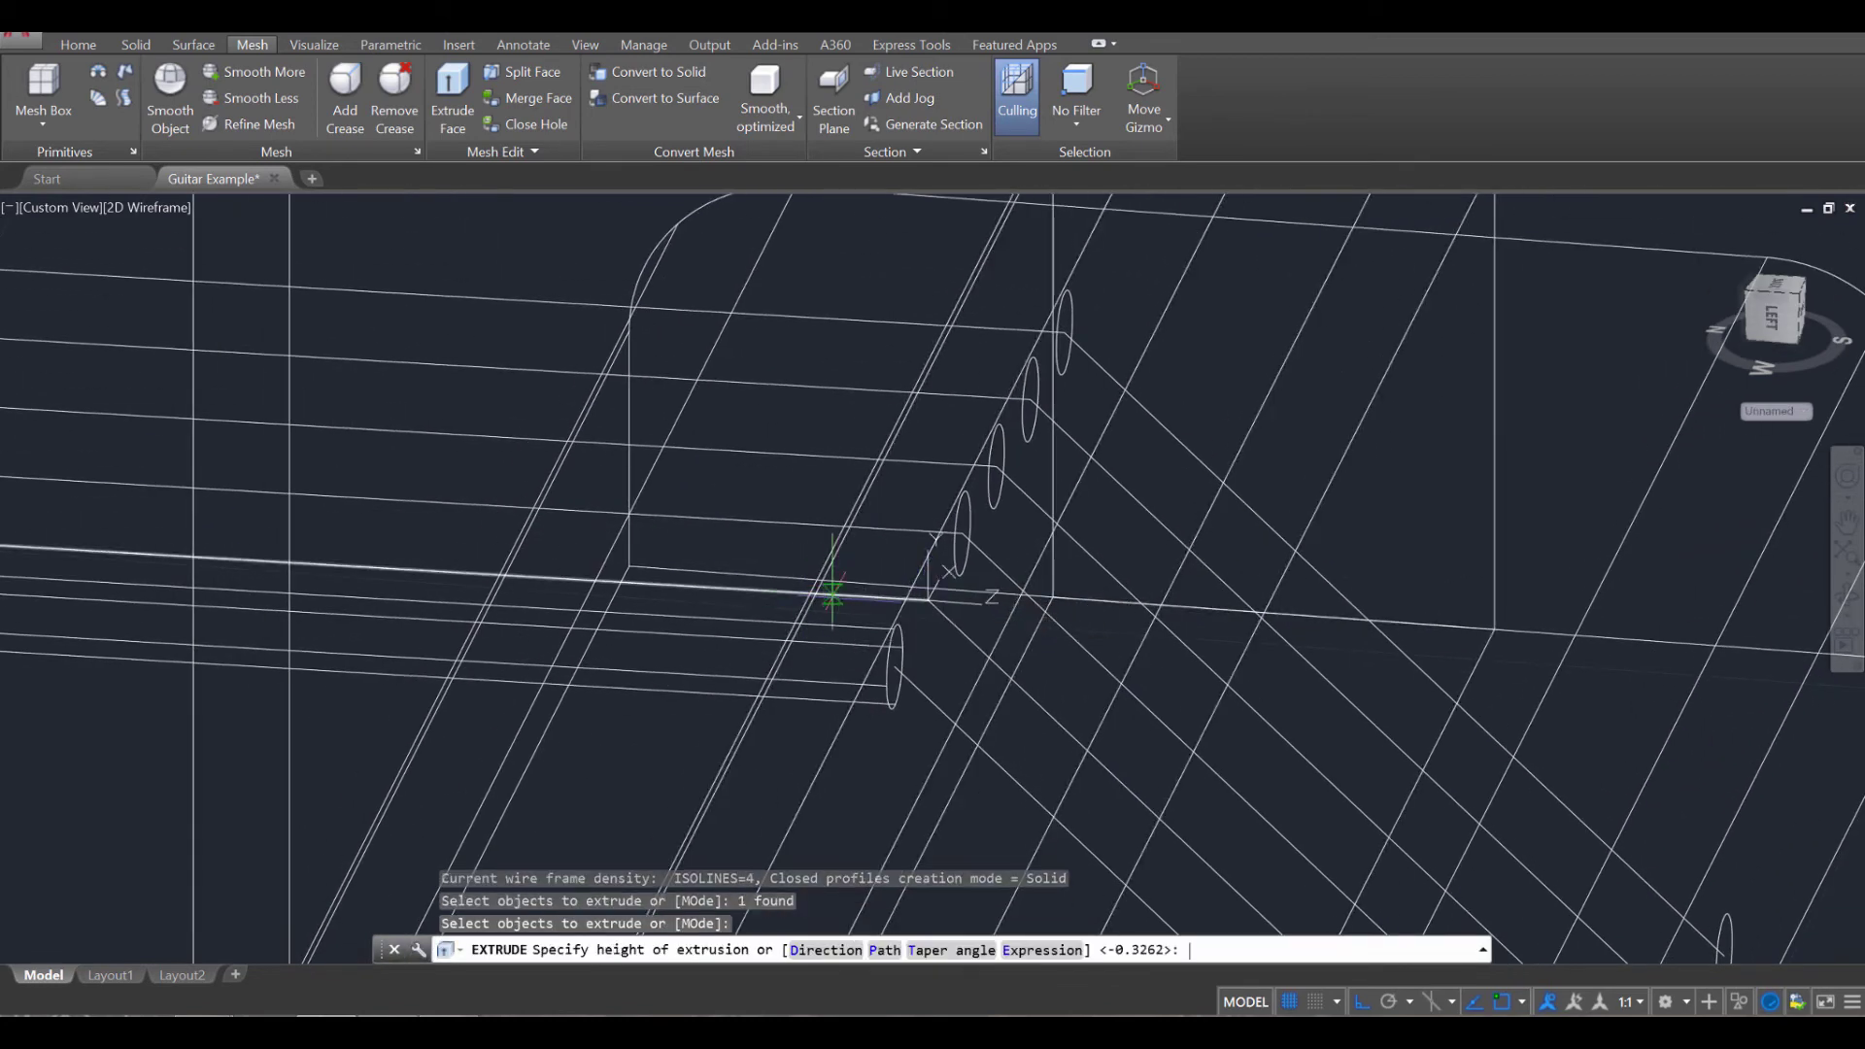
type("p")
key("Return")
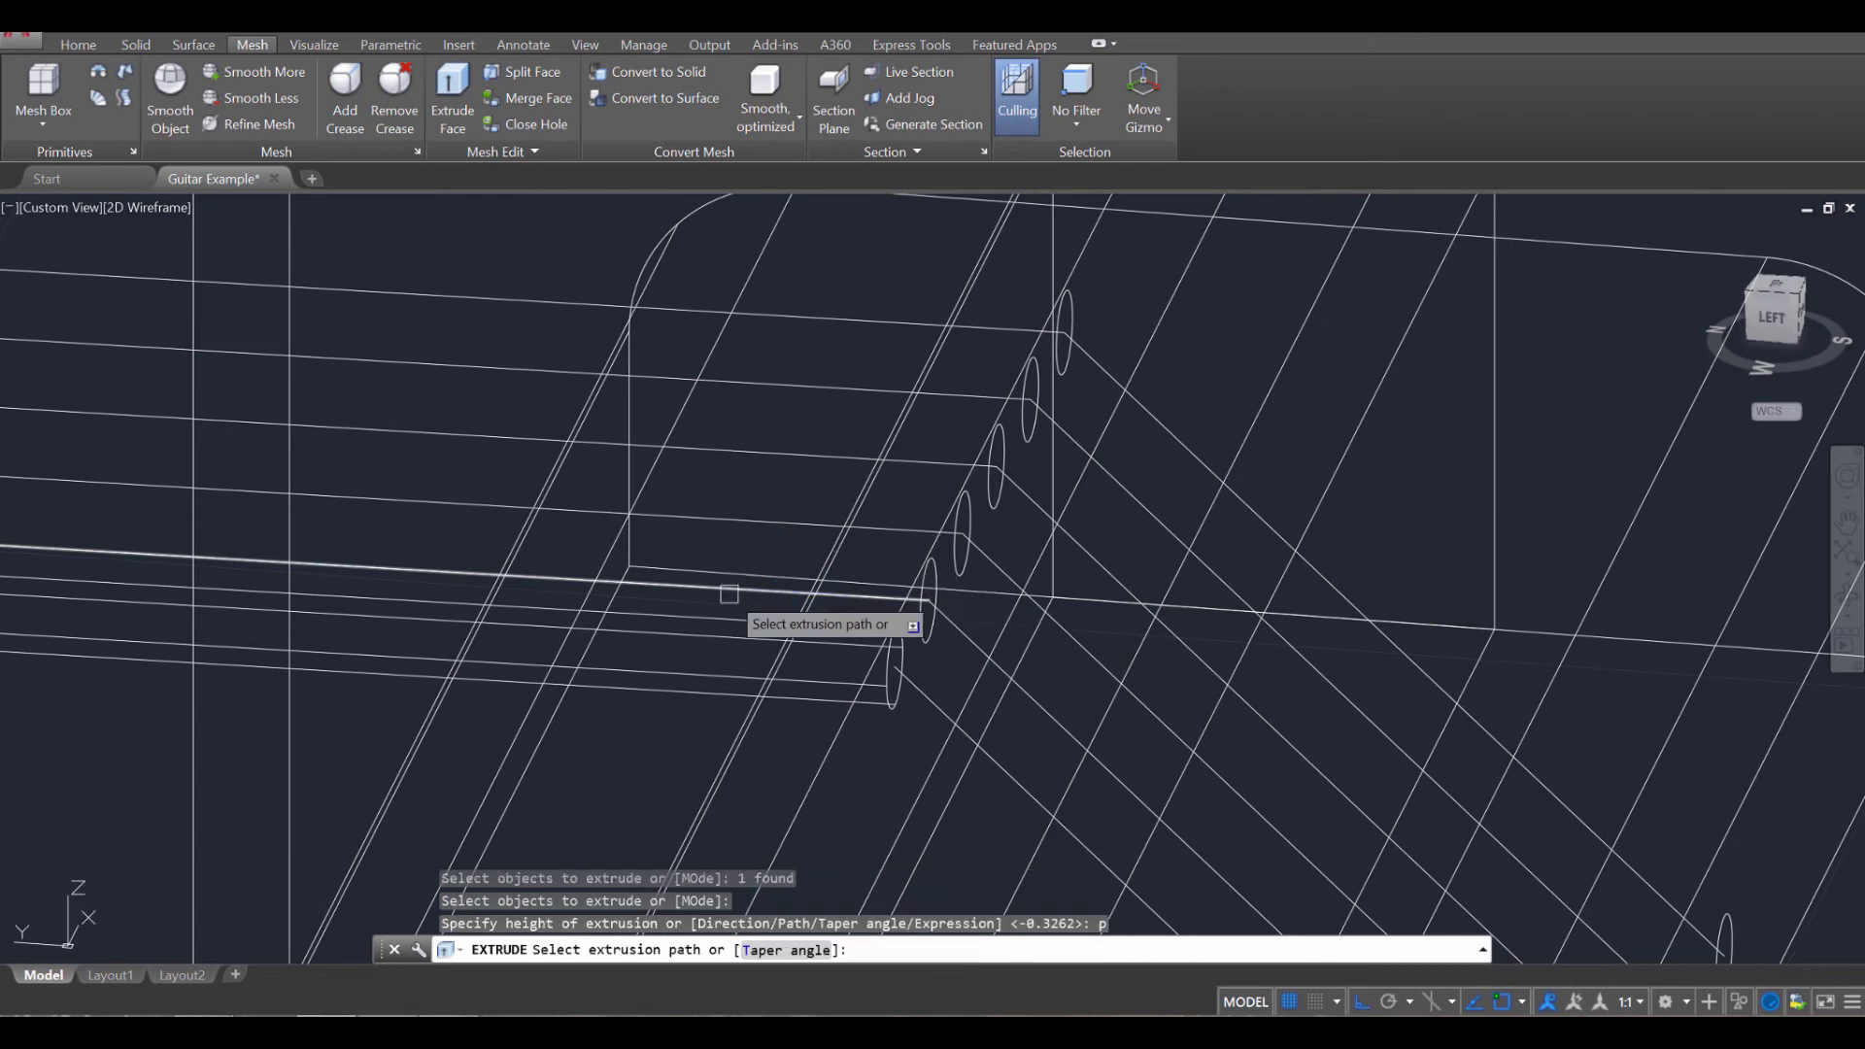
left_click(710, 587)
Extrude the third profile circle from the front at the saddle along its line towards the nut.
key("Return")
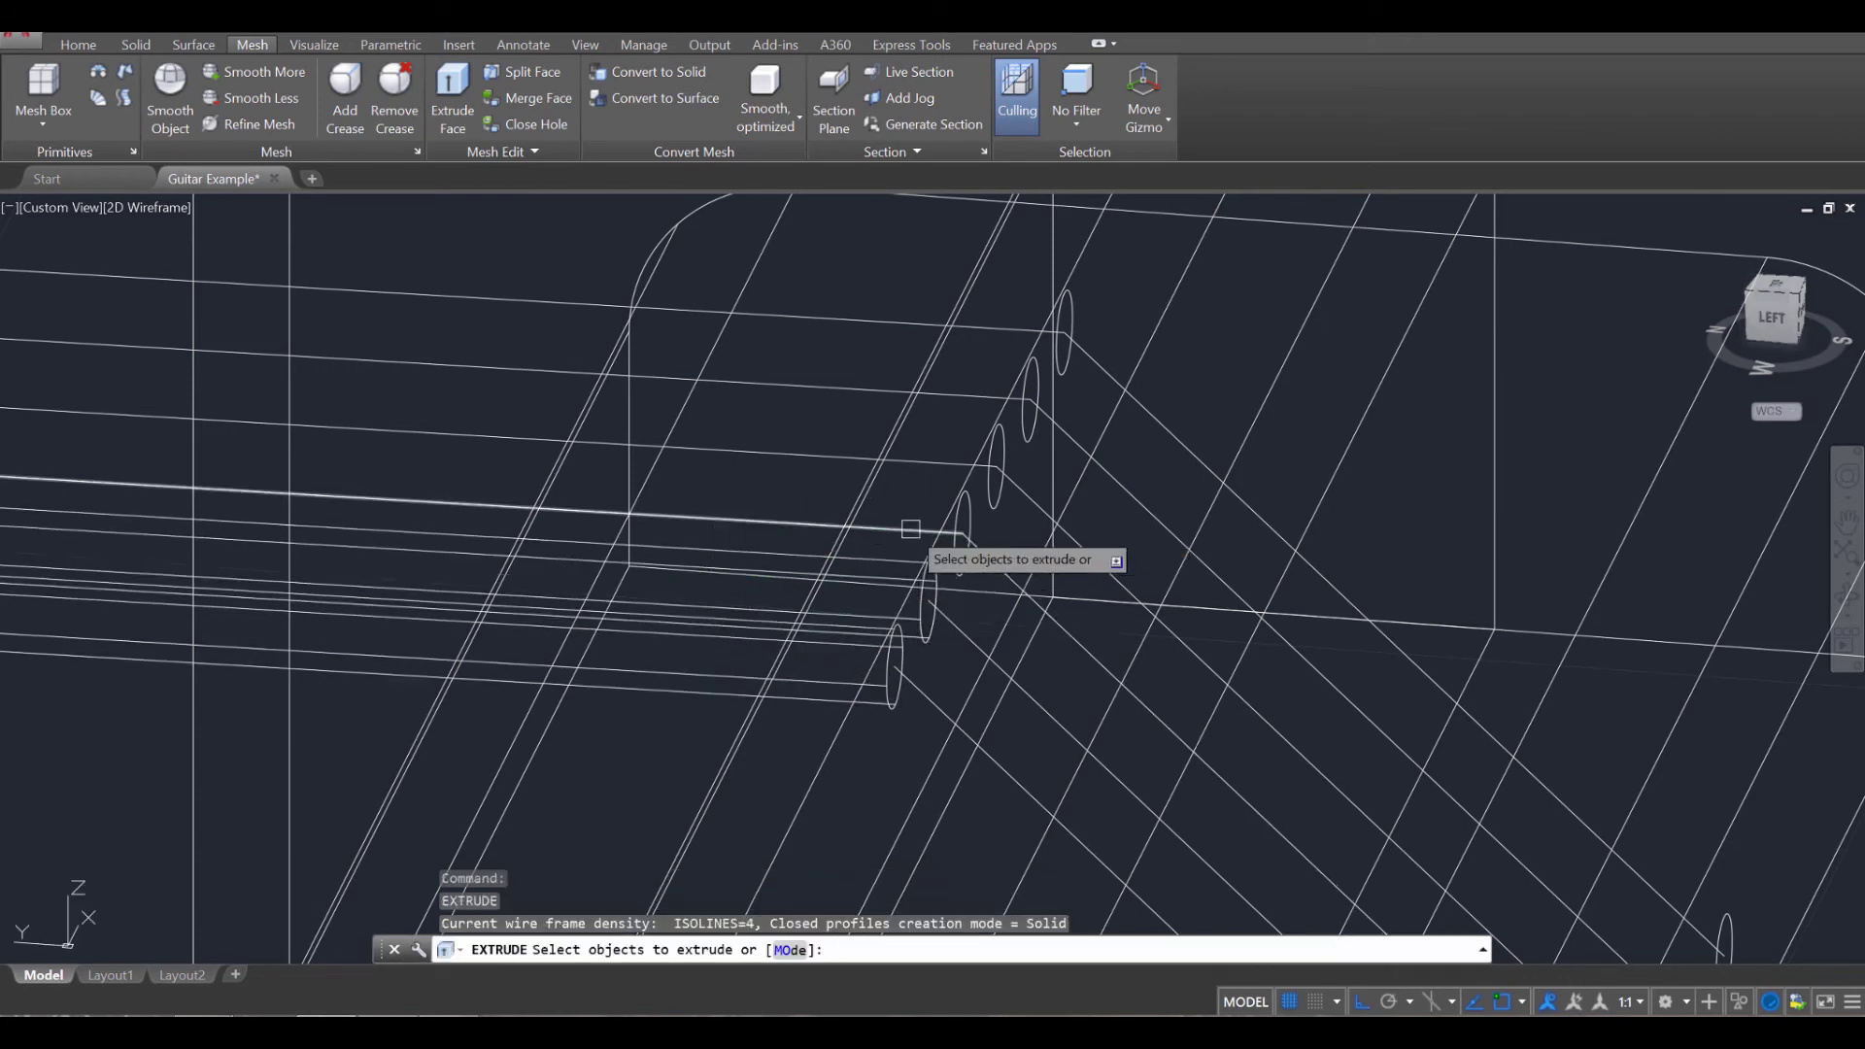
scroll(943, 539, "up", 2)
left_click(980, 496)
key("Return")
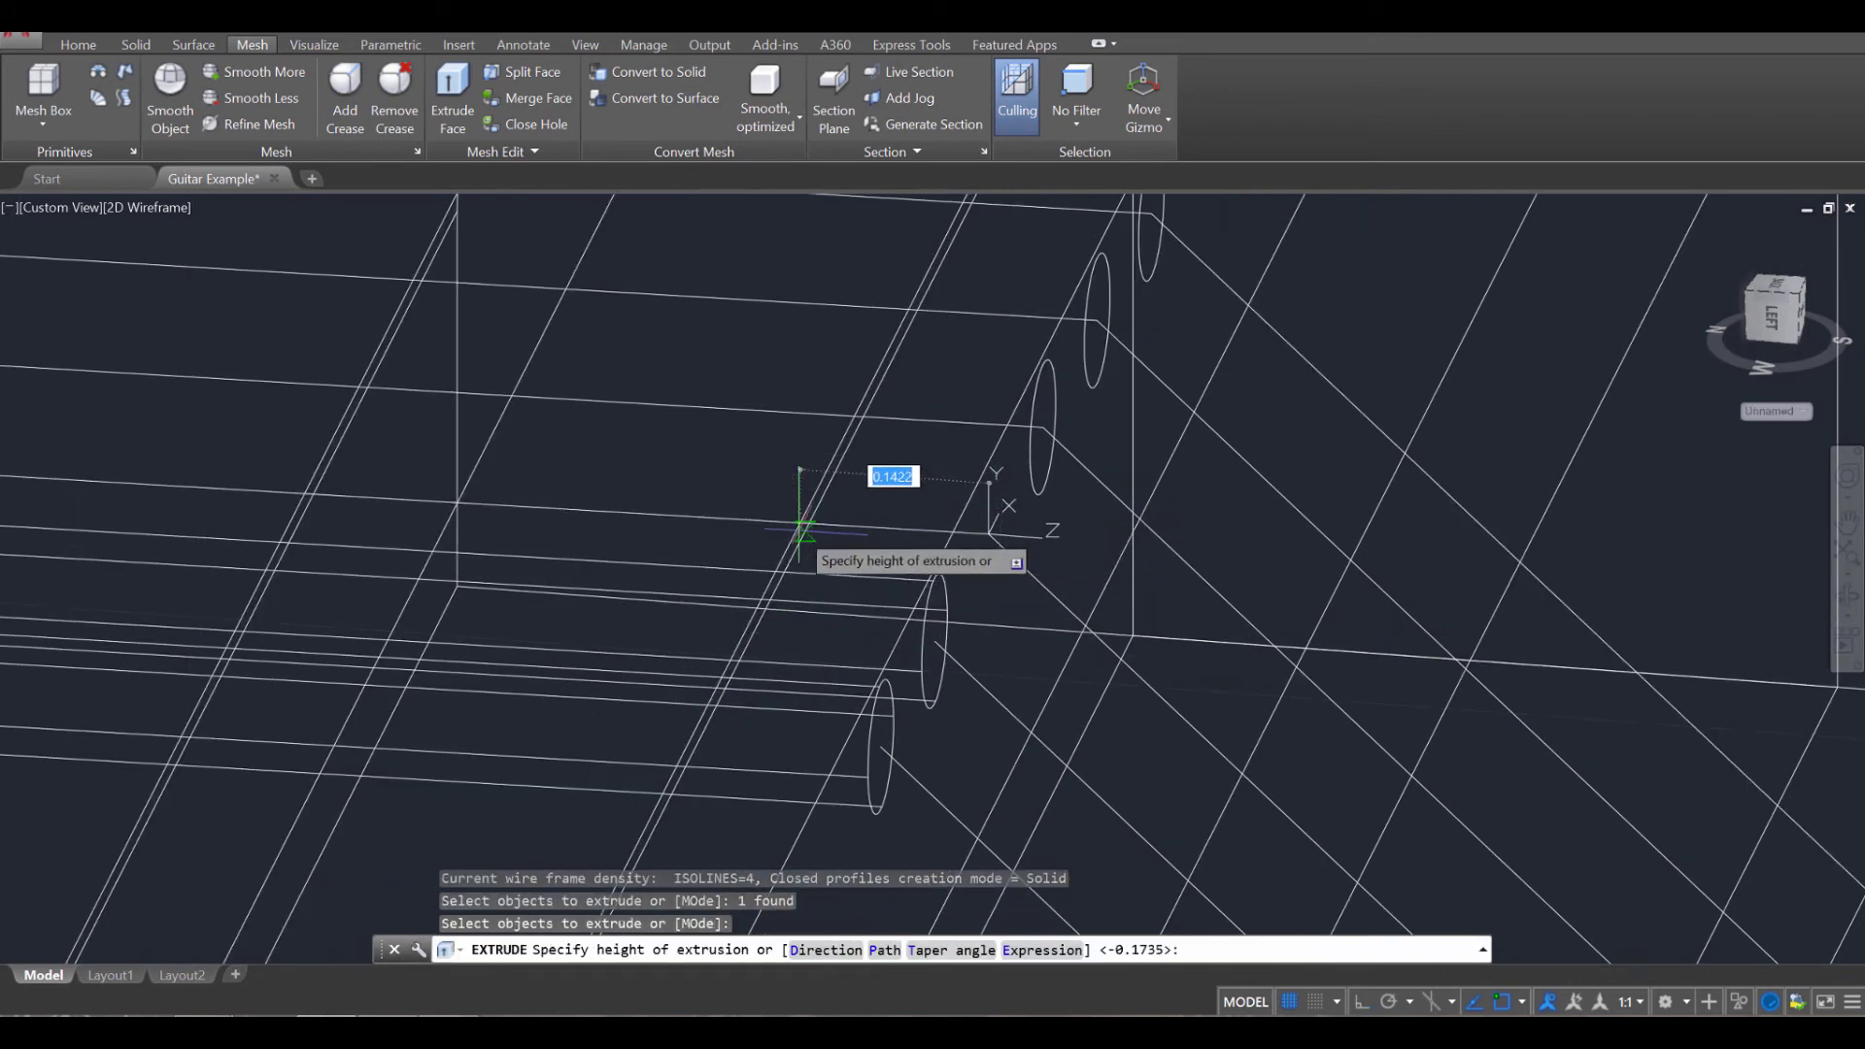
type("p")
key("Return")
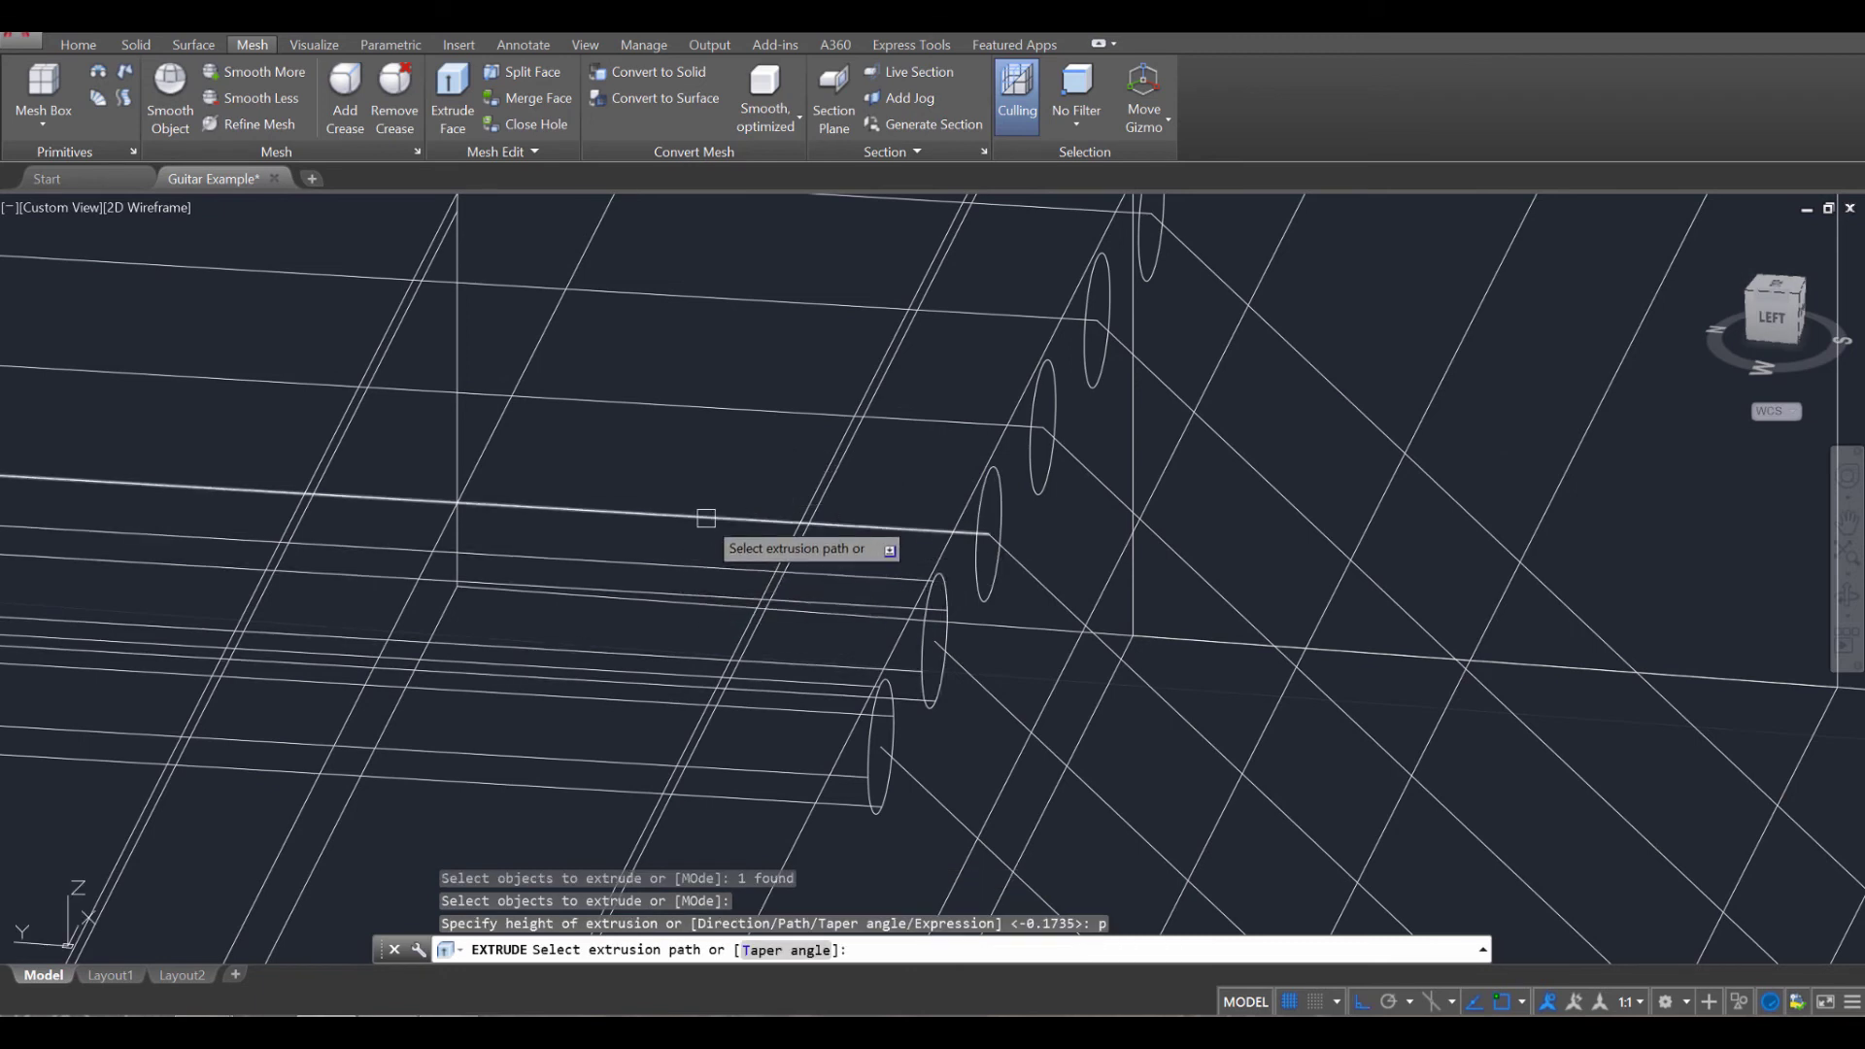
left_click(714, 517)
Extrude the fourth profile circle from the front at the saddle along its line towards the nut.
key("Return")
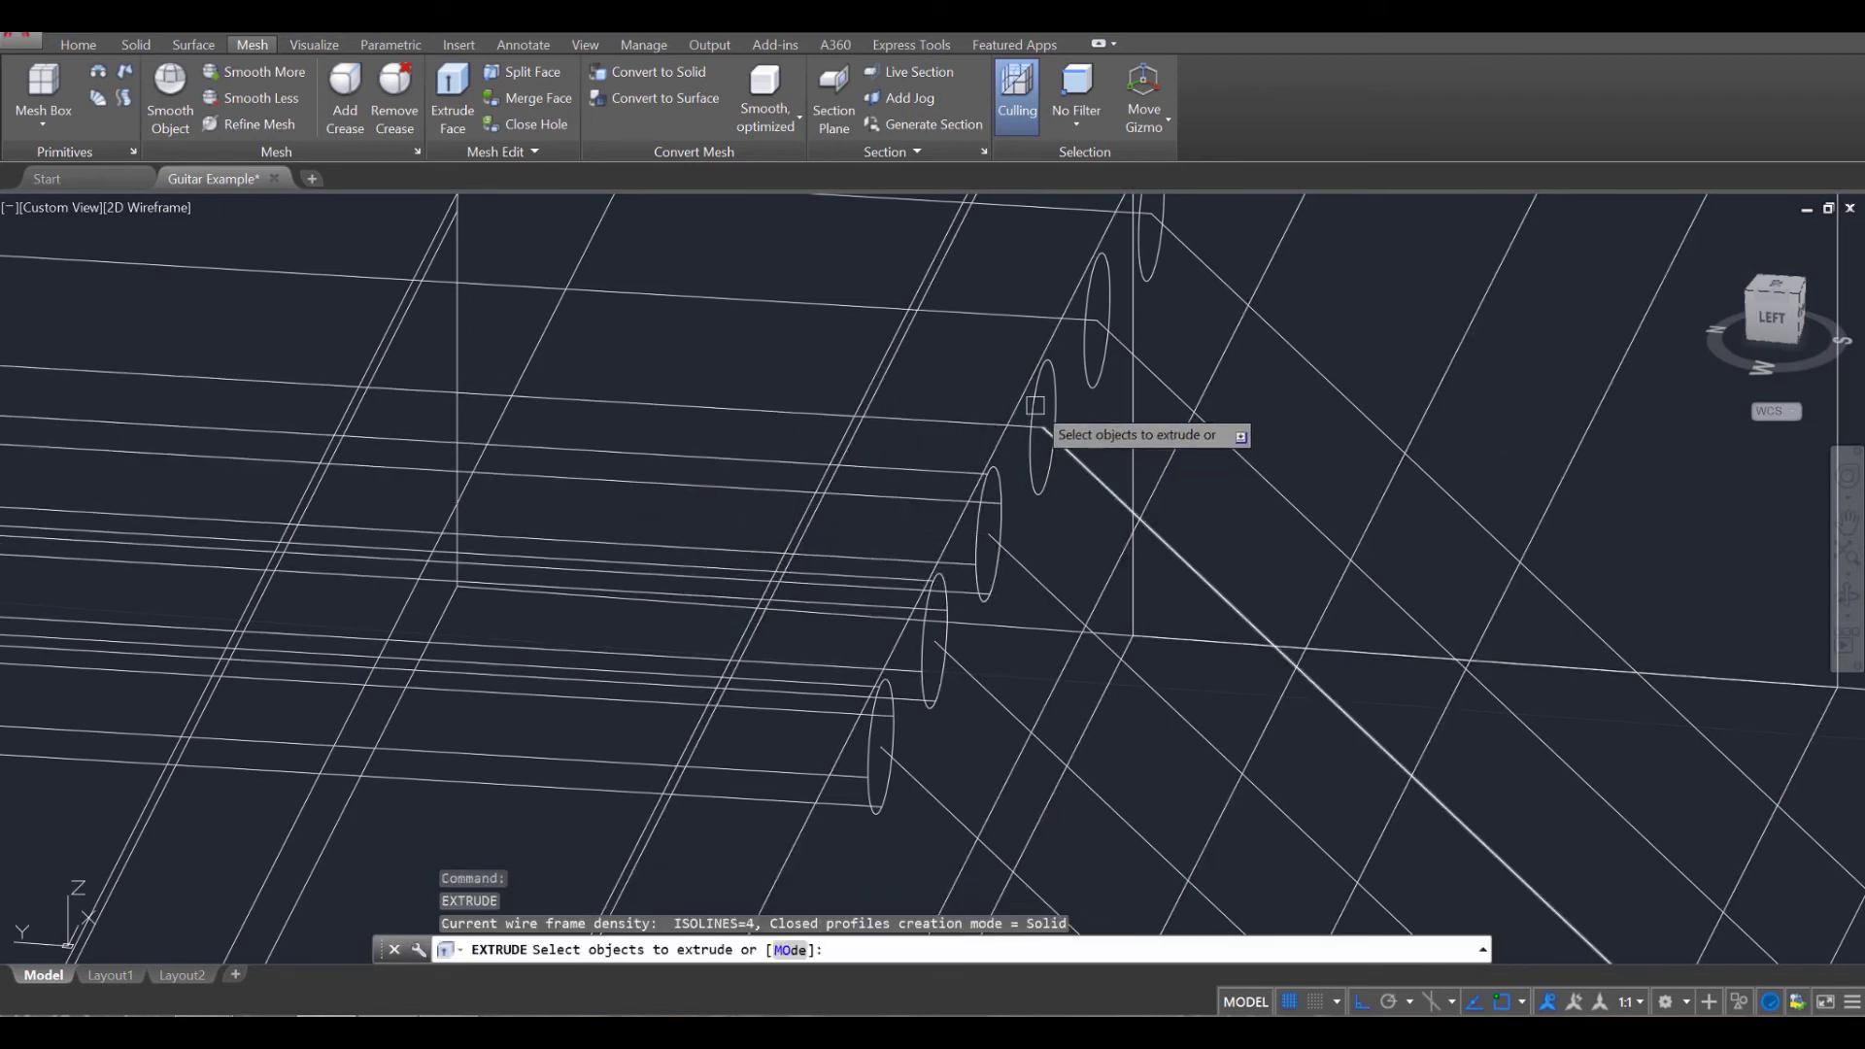
left_click(1035, 400)
key("Return")
type("p")
key("Return")
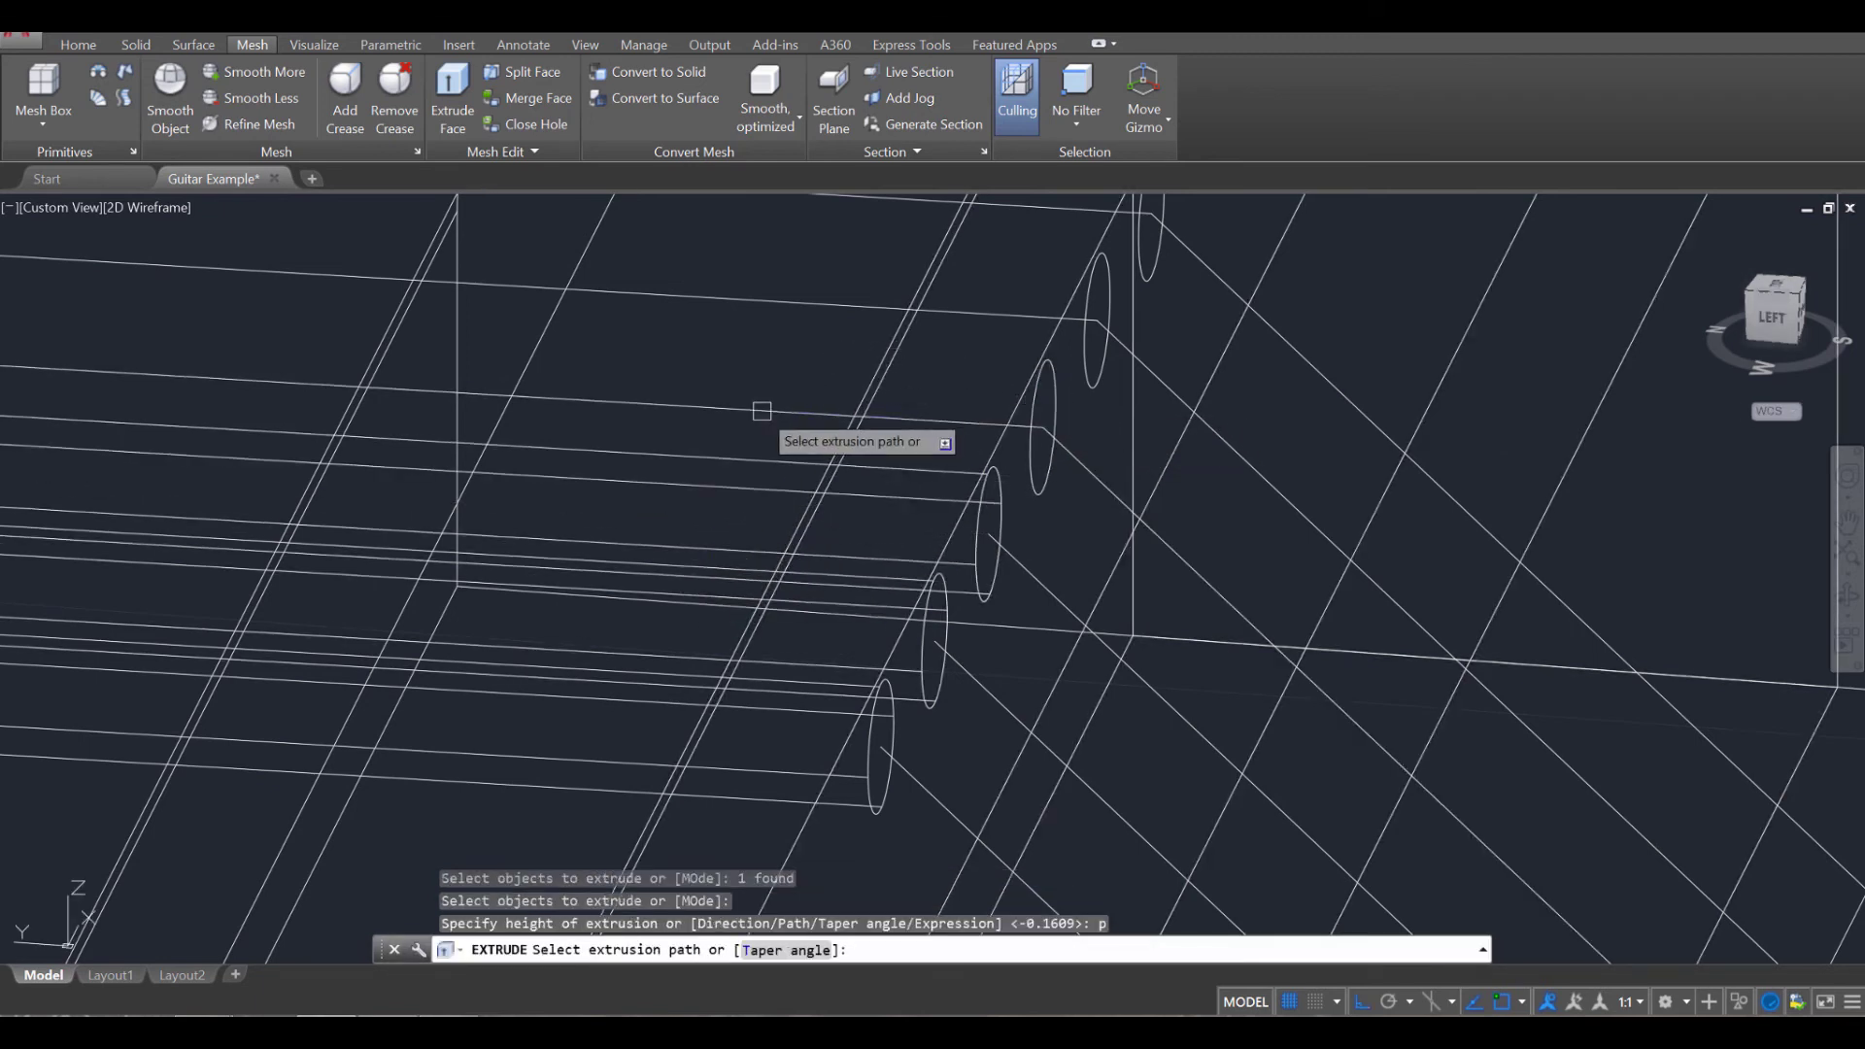
left_click(762, 404)
Extrude the fifth profile circle from the front at the saddle along its line towards the nut.
key("Return")
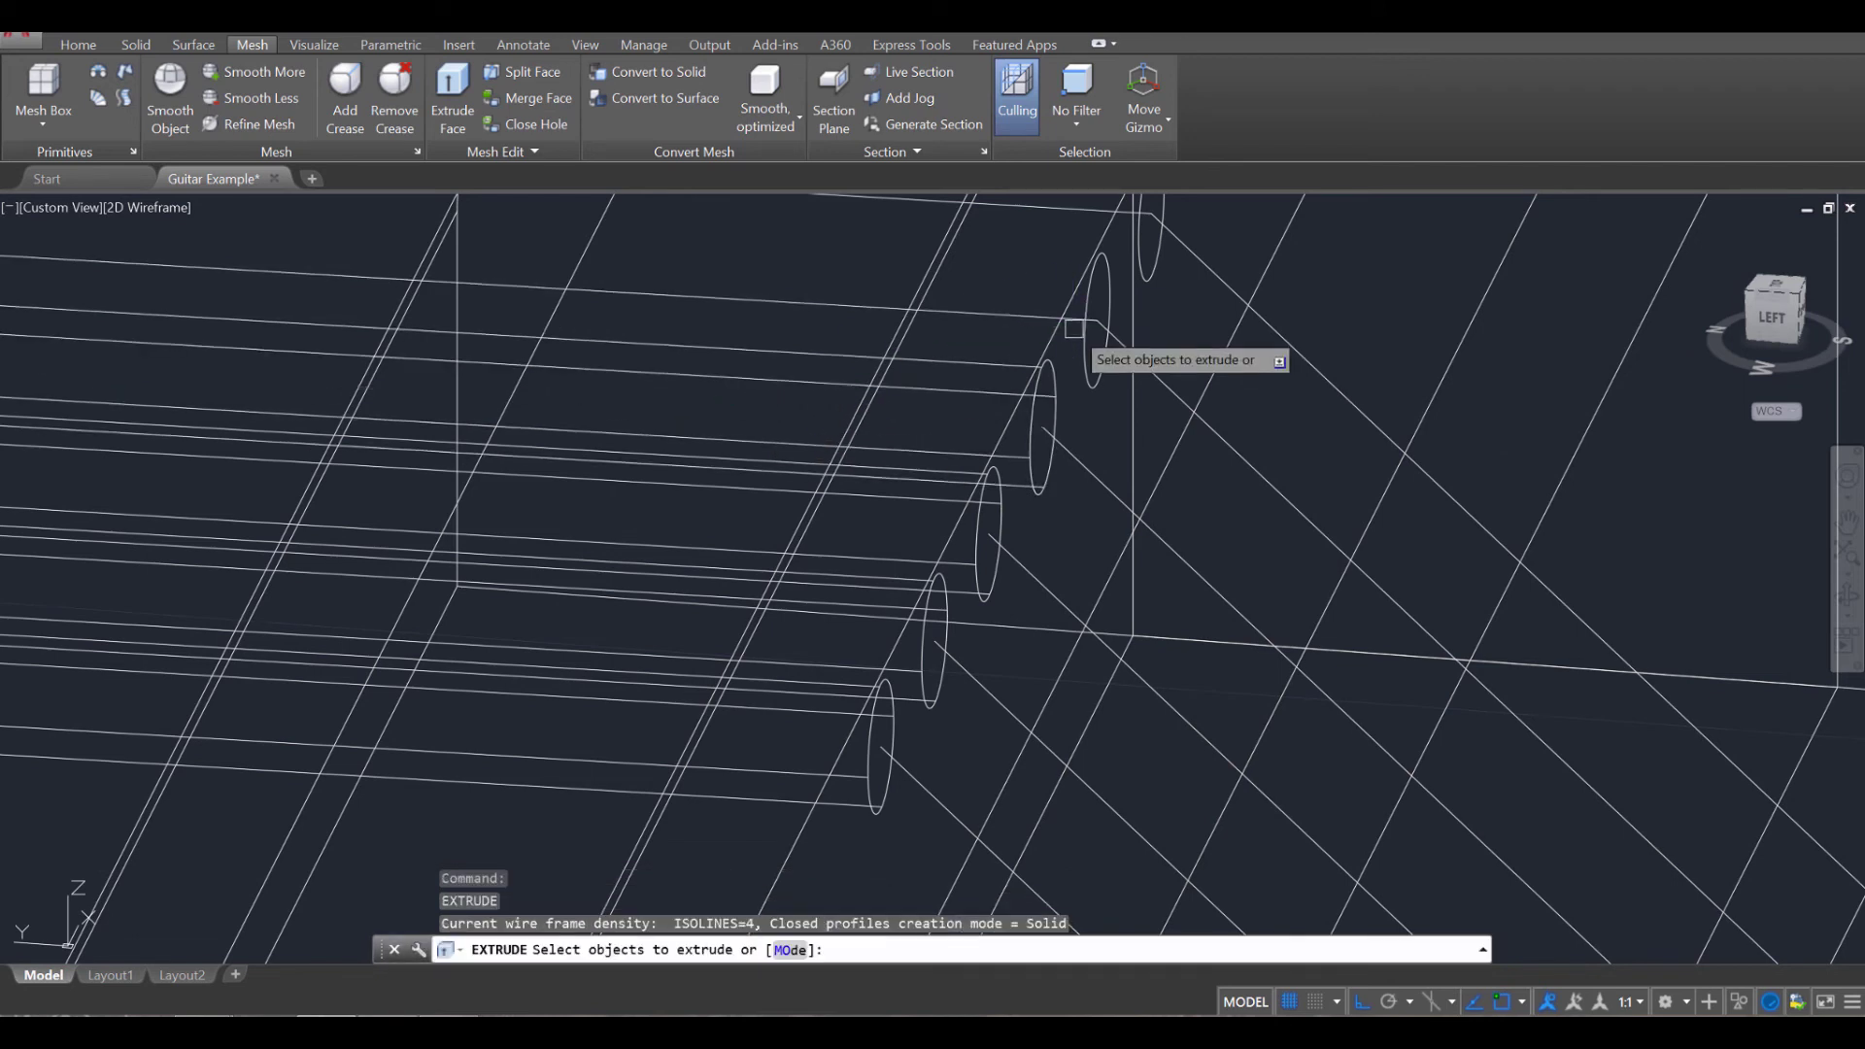
left_click(1079, 345)
key("Return")
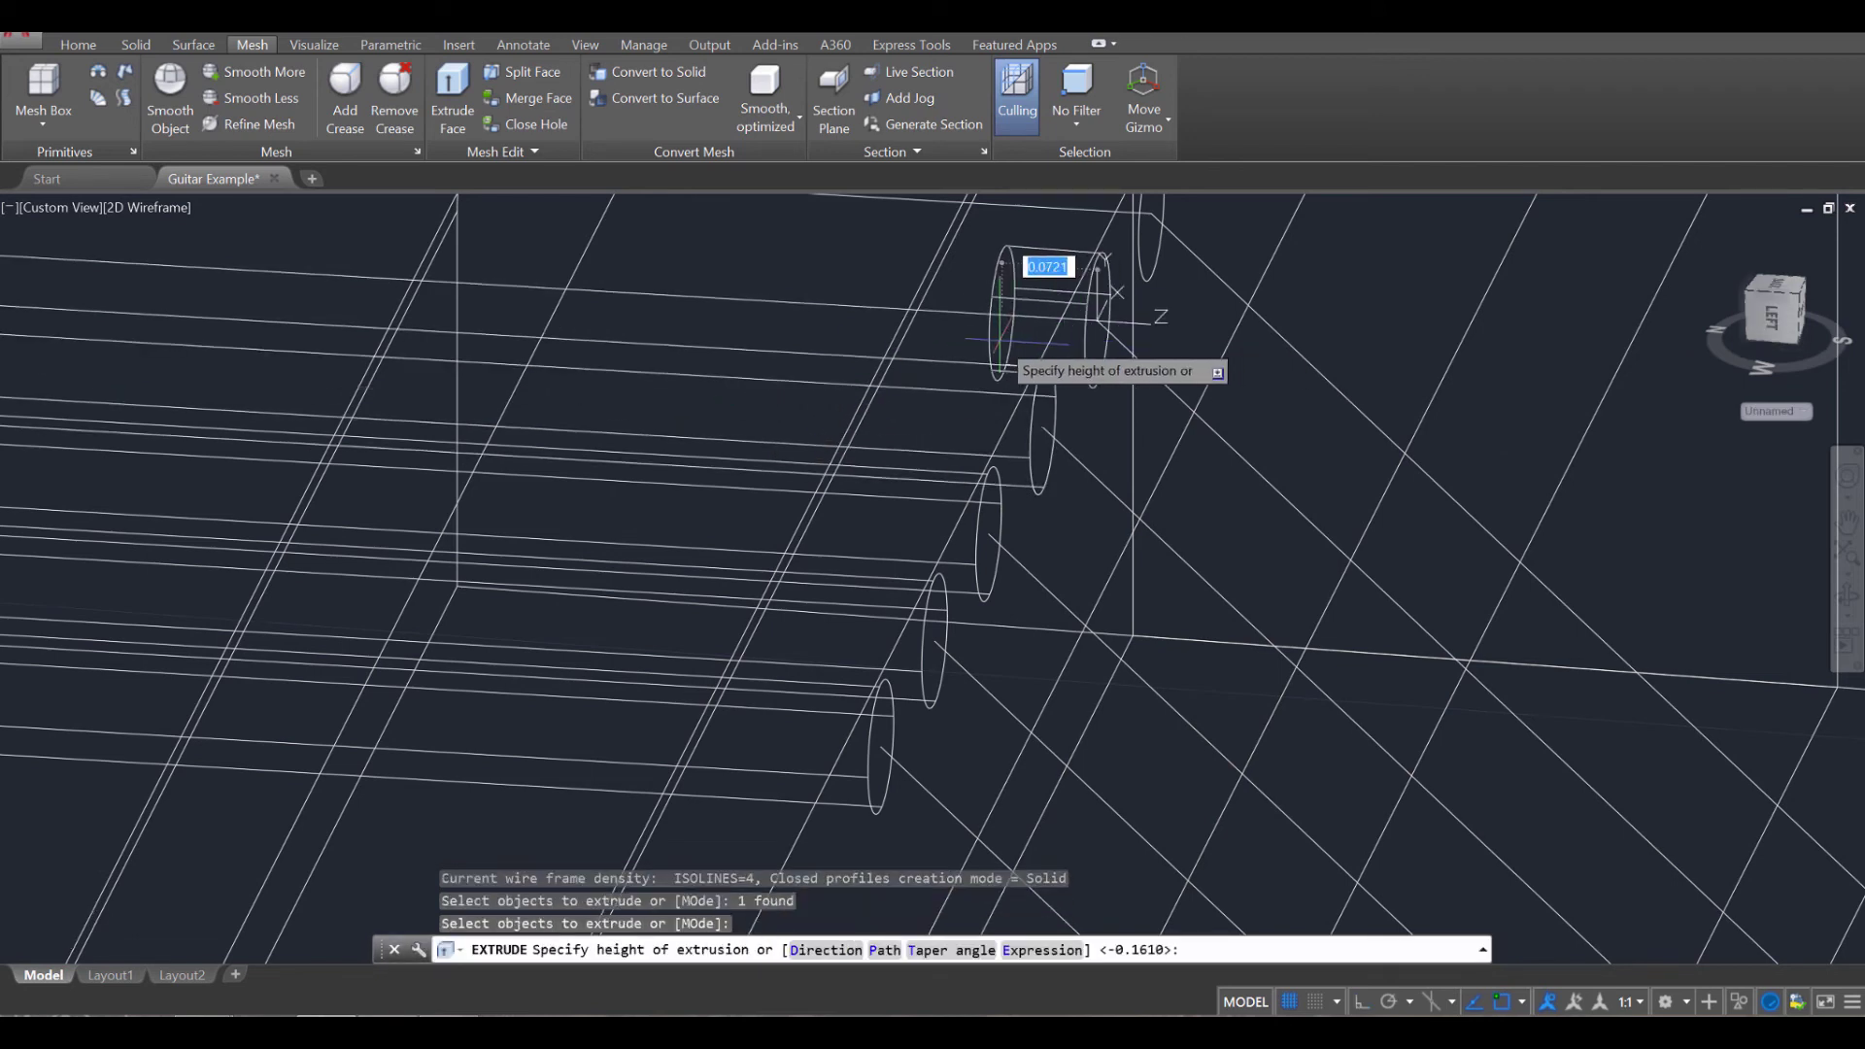
type("p")
key("Return")
left_click(846, 305)
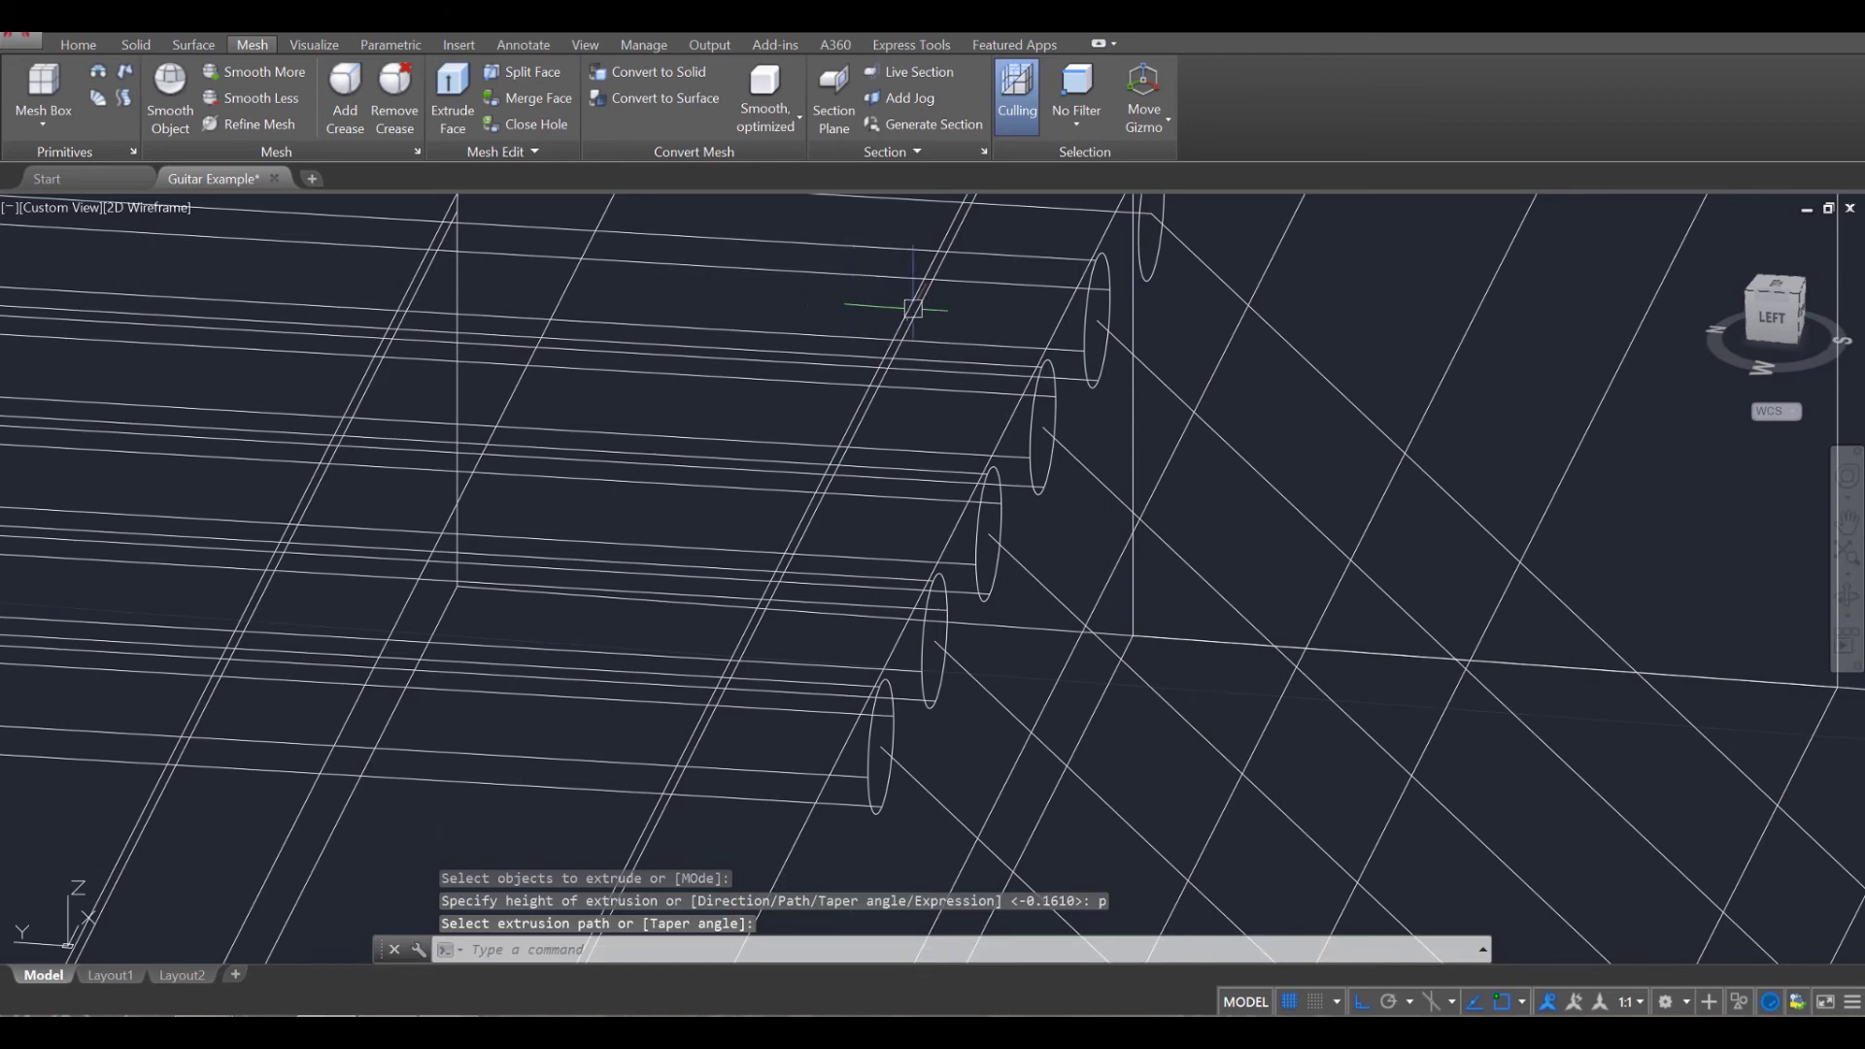
Extrude the rearmost profile circle at the saddle along its string line towards the nut.
key("Return")
middle_click_drag(1149, 294, 1041, 670)
left_click(1036, 564)
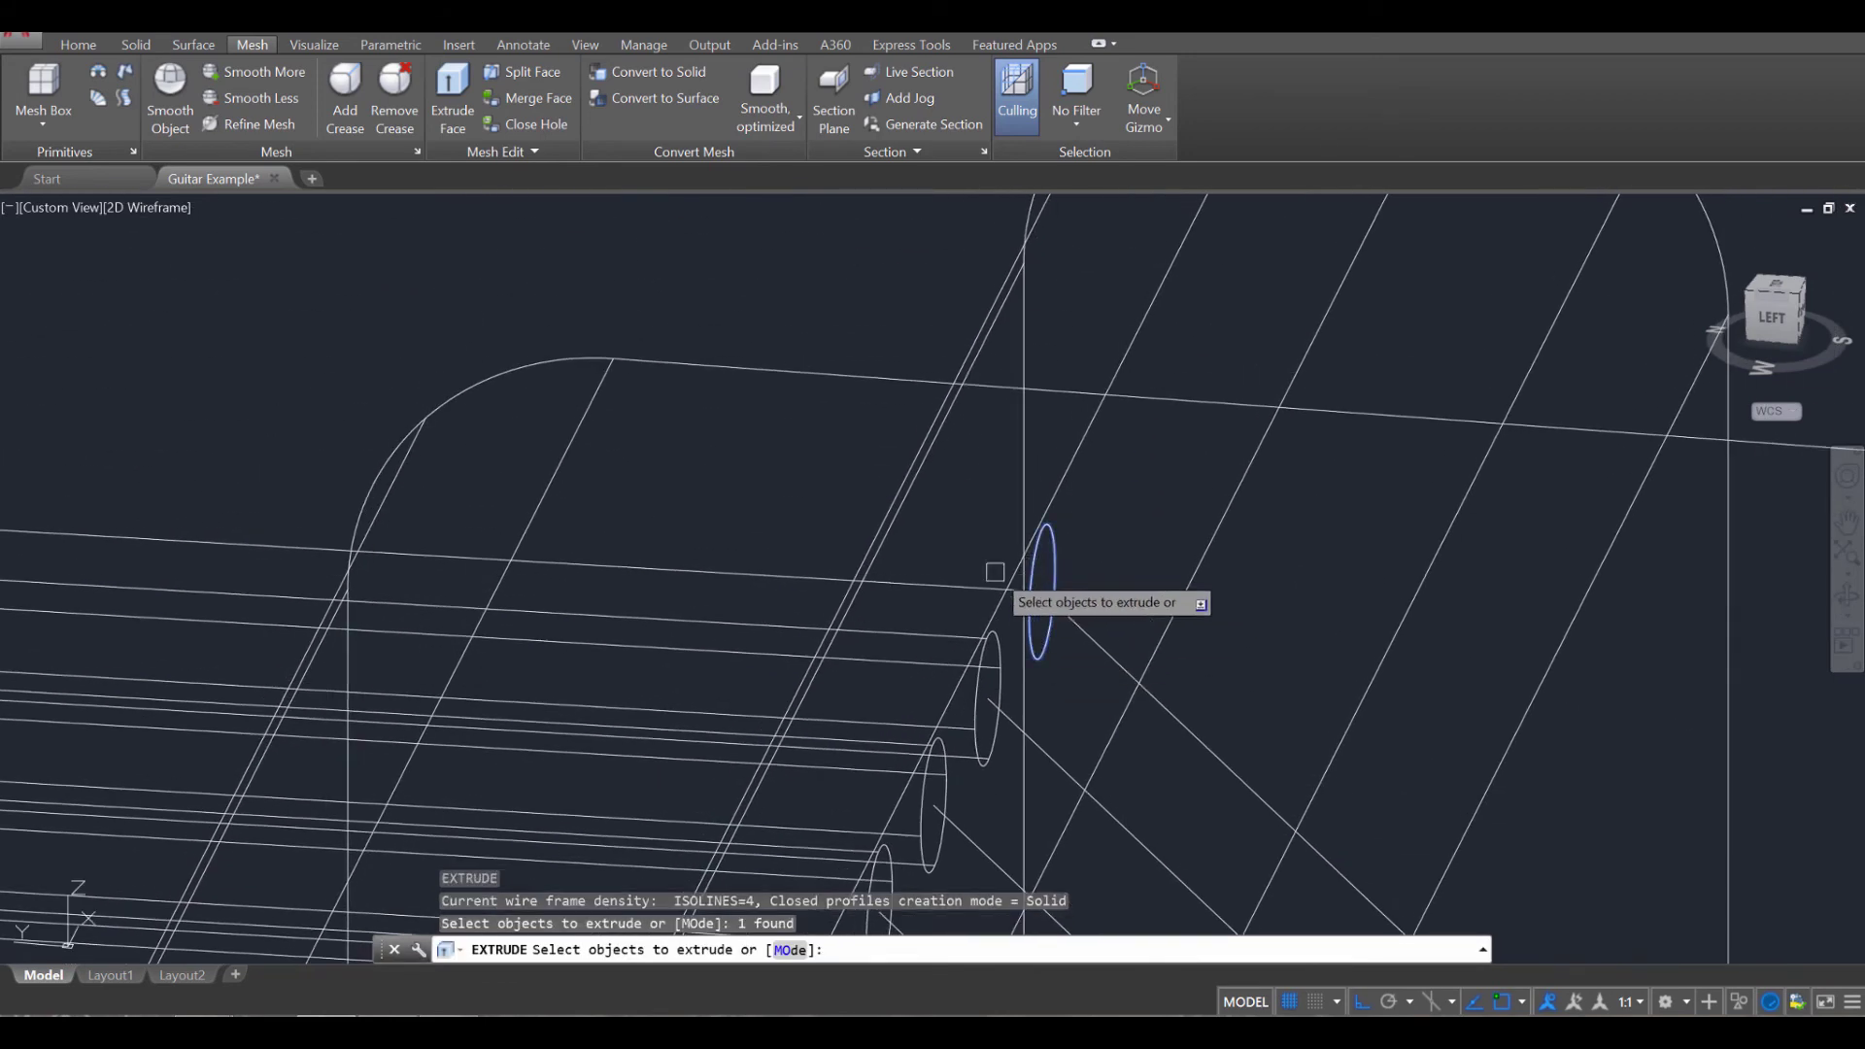
key("Return")
type("p")
key("Return")
left_click(759, 584)
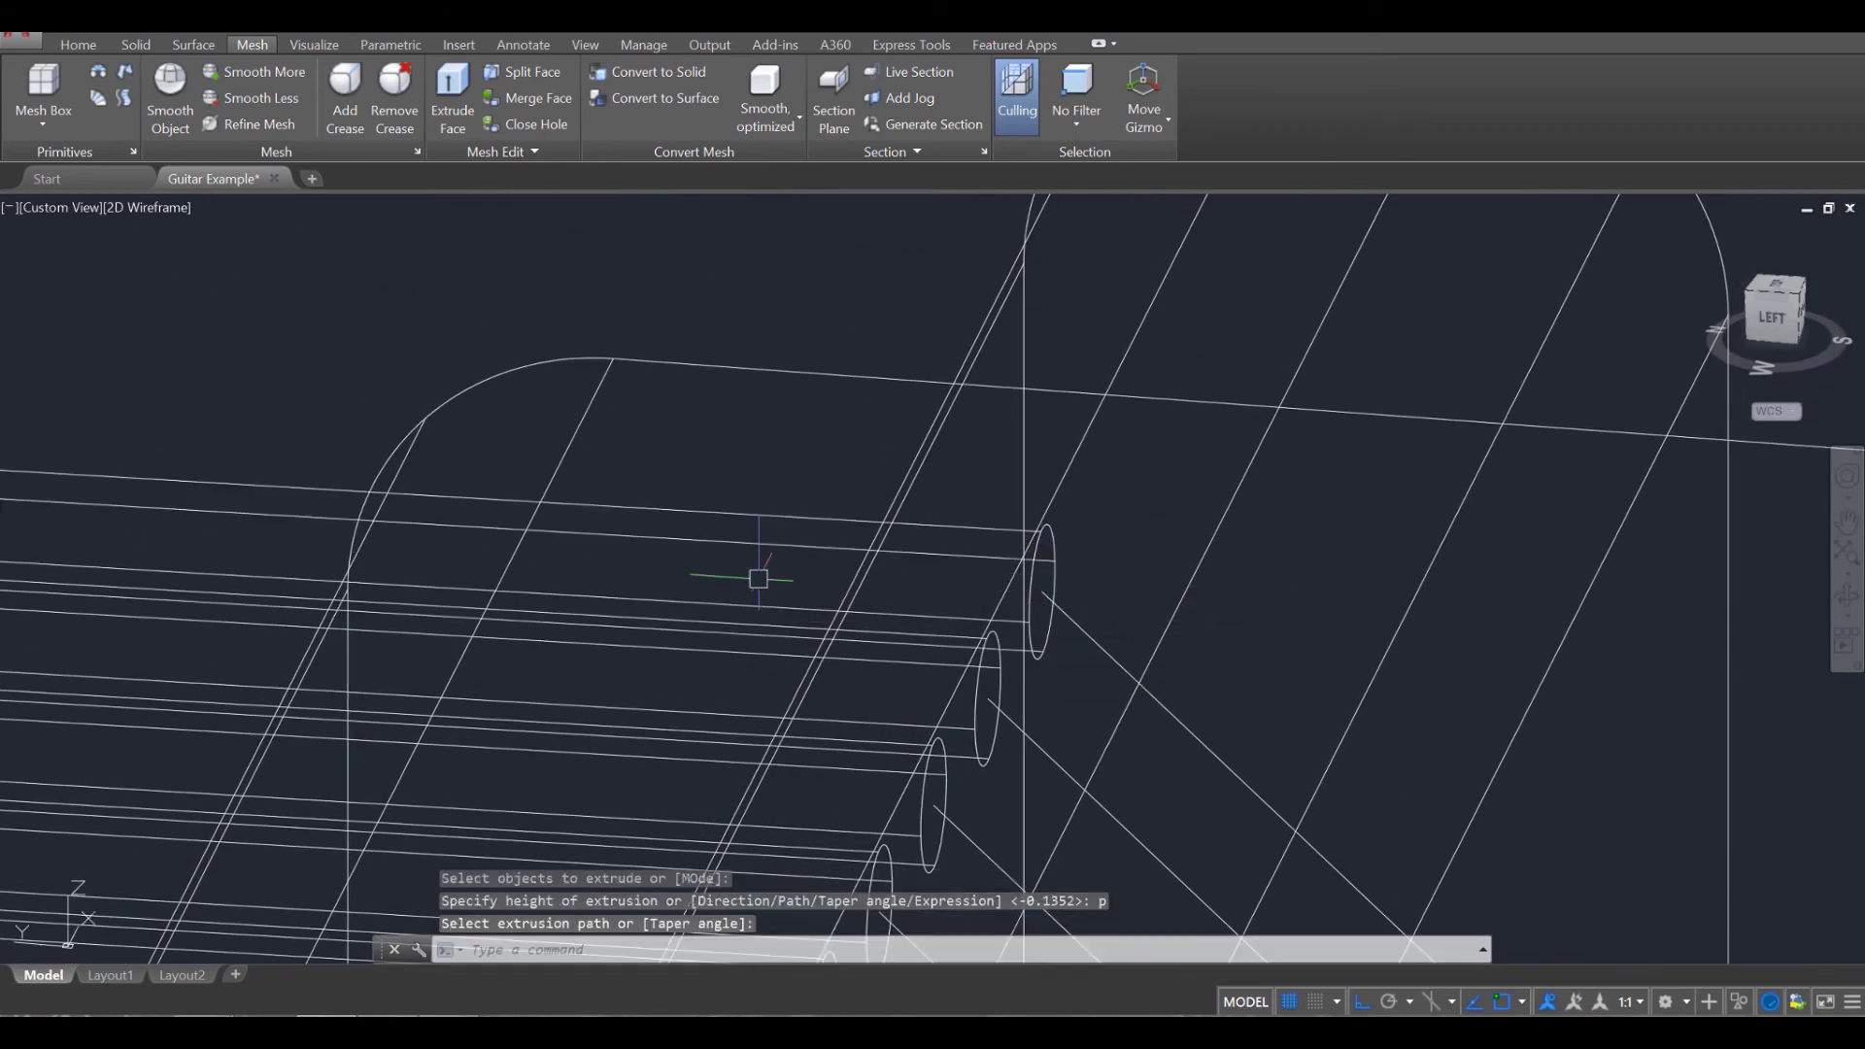
Extrude the frontmost profile circle at the bridge end along its slanted line up to the saddle.
key("Return")
middle_click_drag(1191, 778, 1257, 290)
middle_click_drag(1585, 813, 1318, 485)
scroll(1569, 792, "up", 6)
scroll(1566, 802, "down", 10)
scroll(1425, 738, "up", 4)
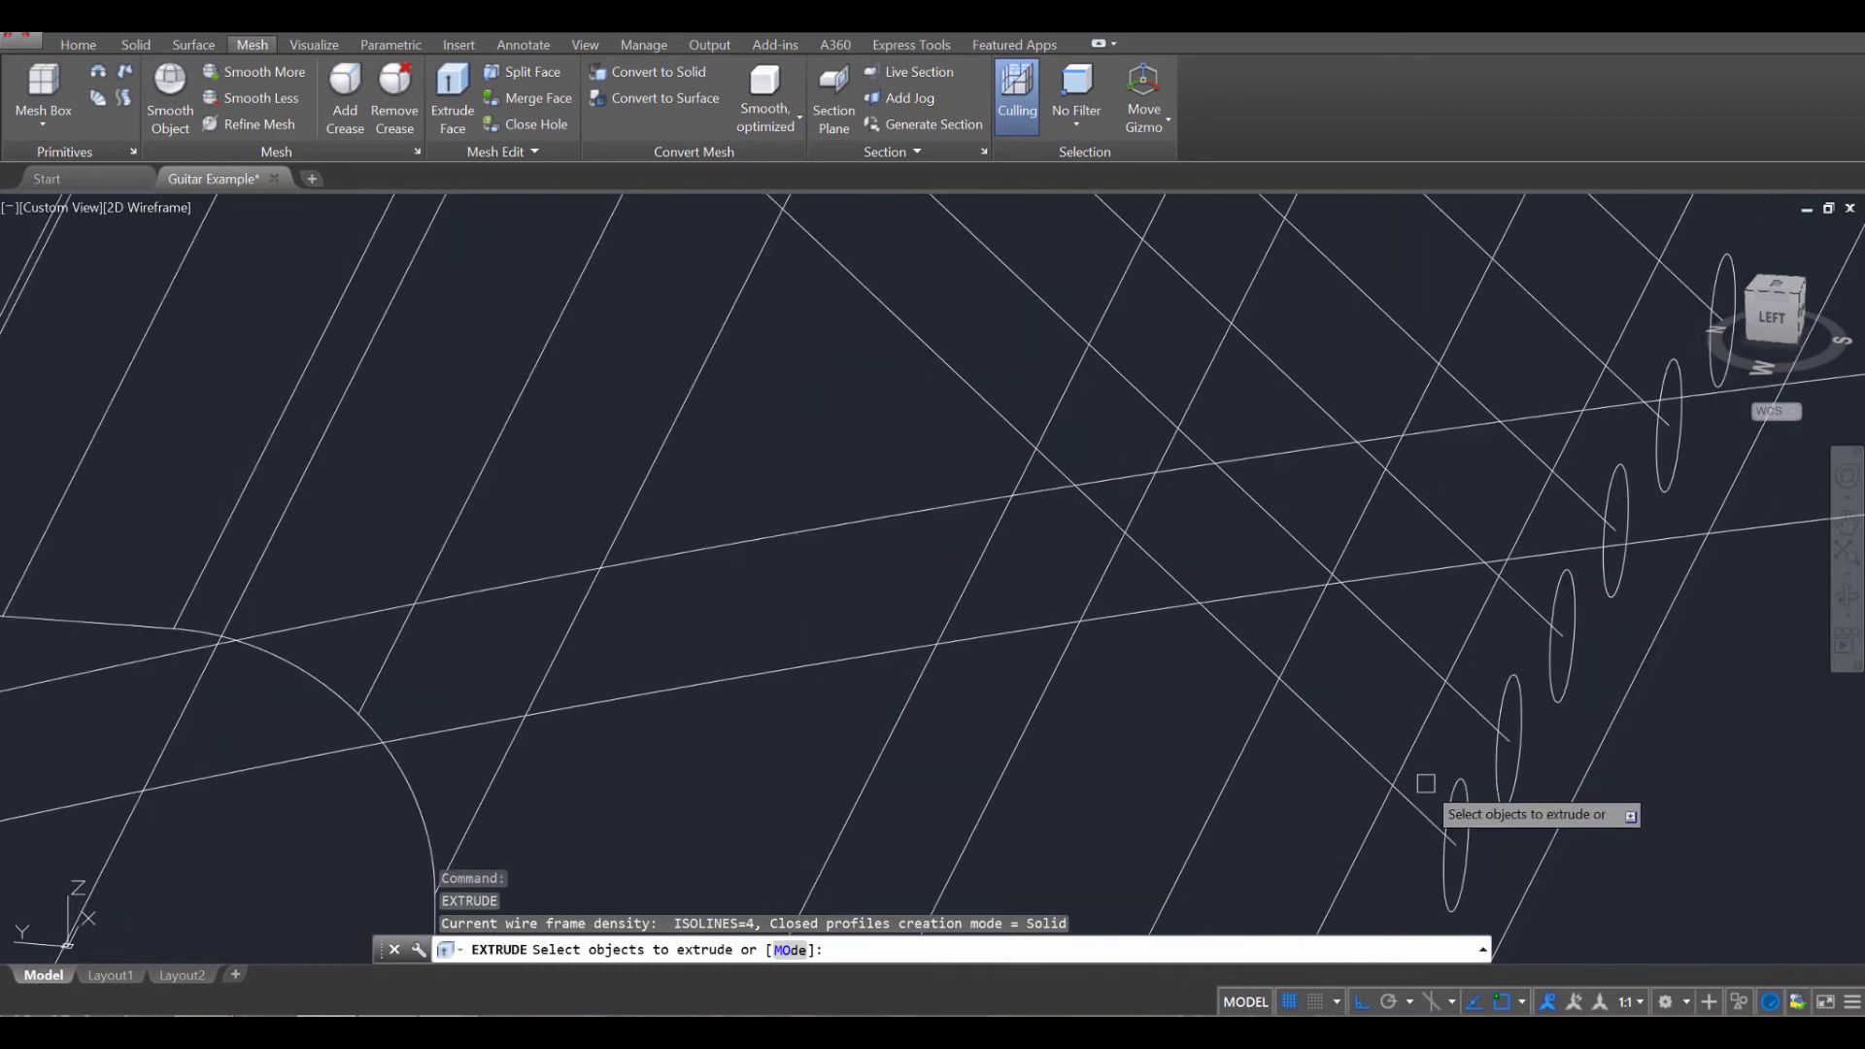
left_click(1442, 857)
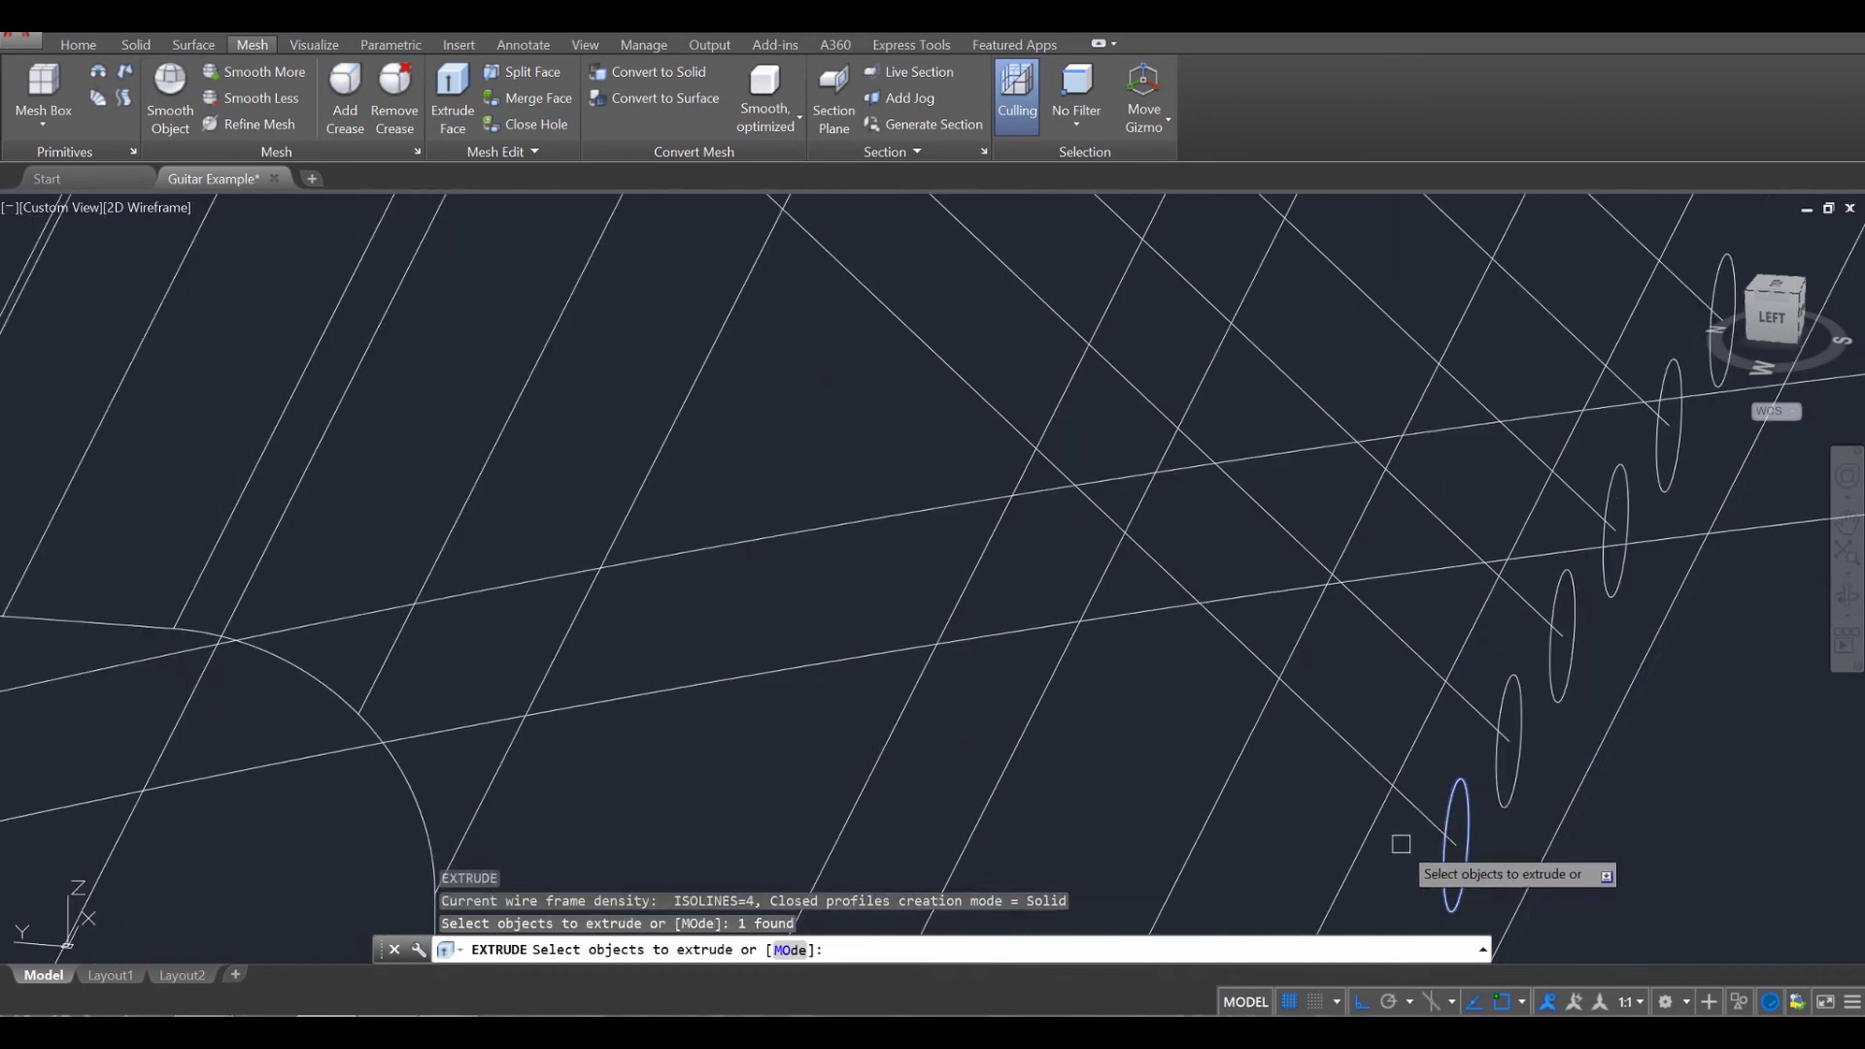
key("Return")
type("p")
key("Return")
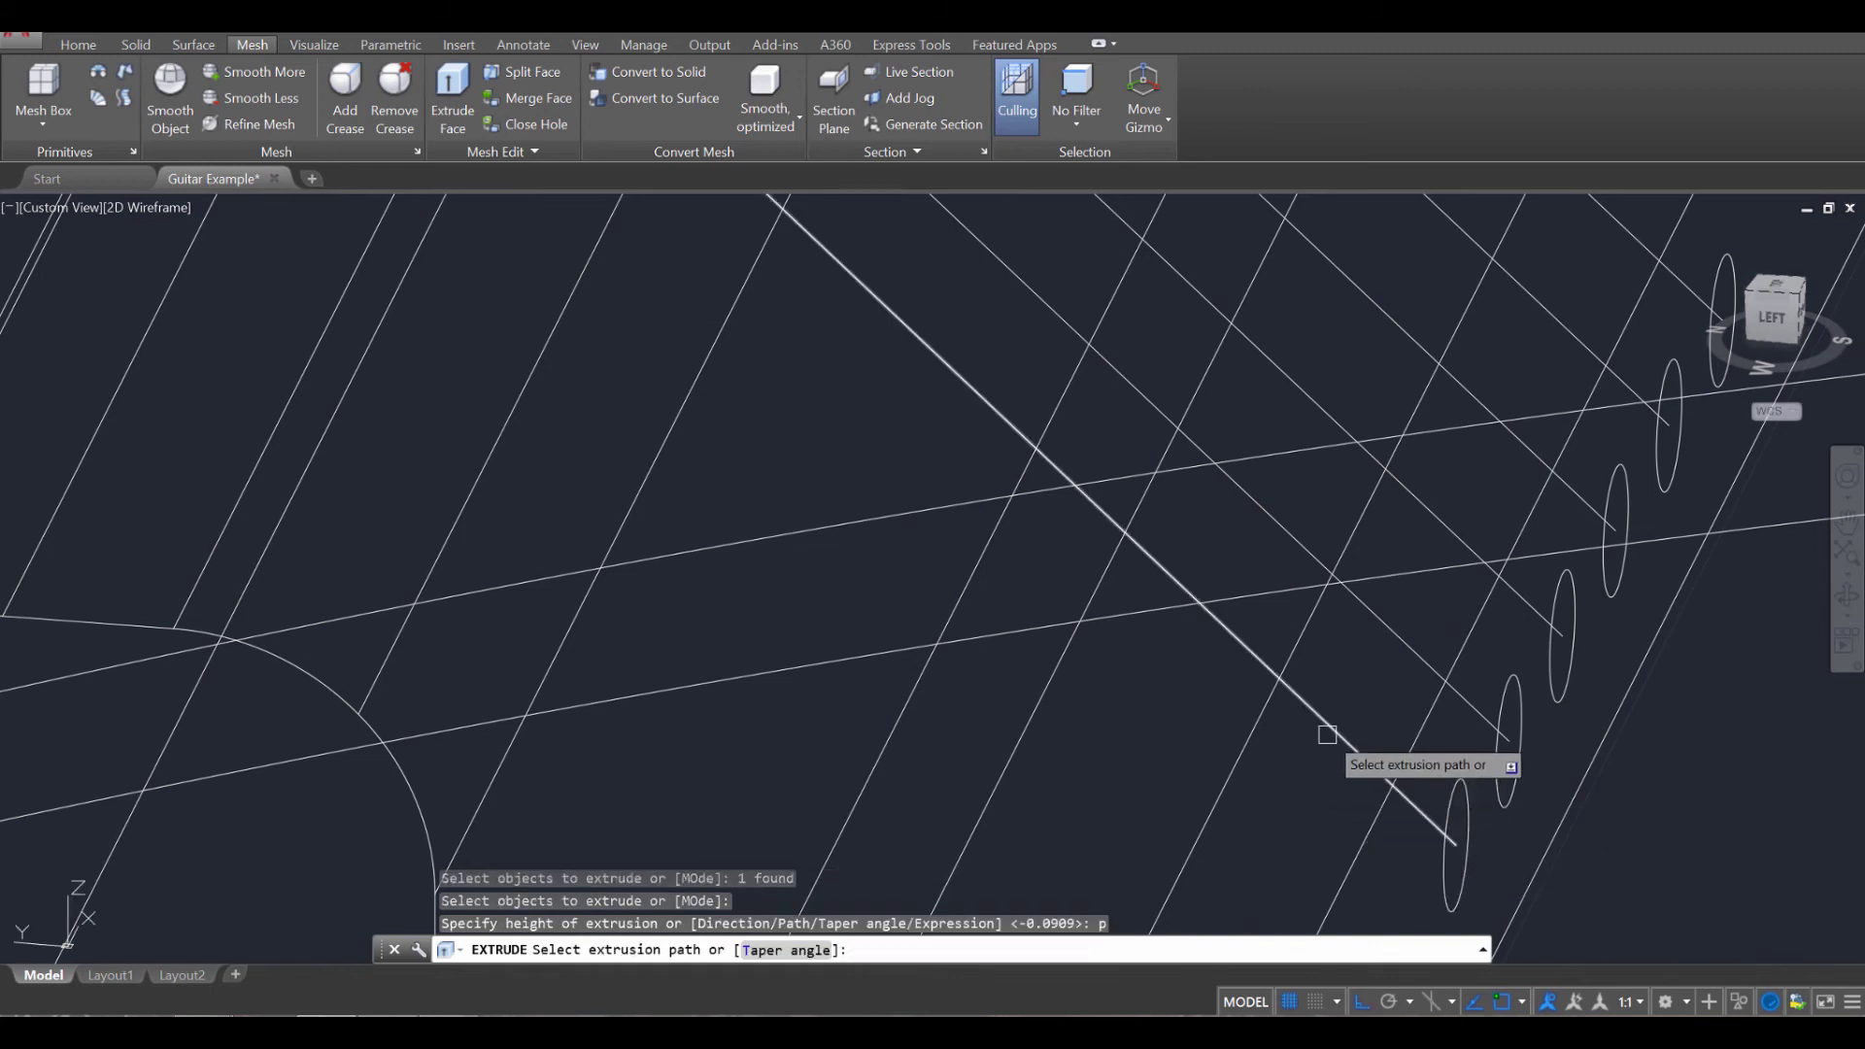
left_click(1354, 743)
Extrude the second profile circle from the front at the bridge end along its line to the saddle.
key("Return")
left_click(1489, 766)
key("Return")
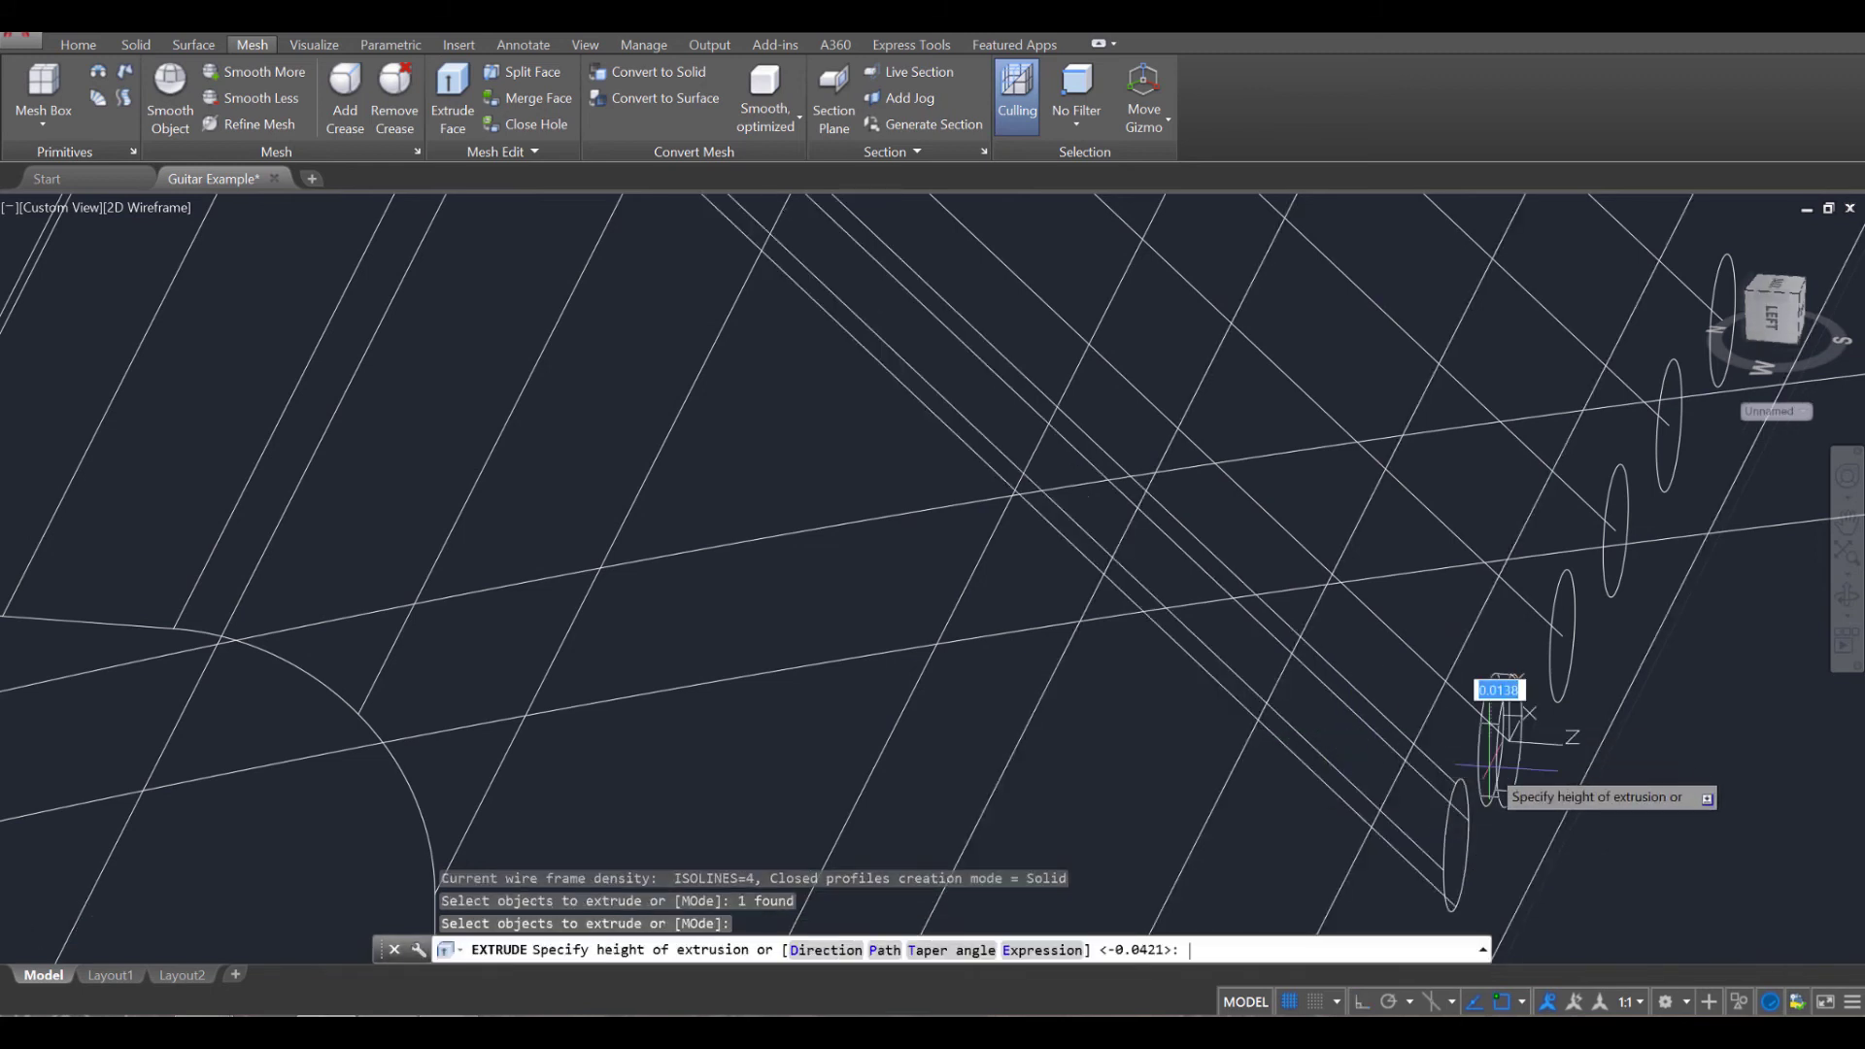
type("p")
key("Return")
left_click(1402, 637)
Extrude the third profile circle from the front at the bridge end along its line to the saddle.
key("Return")
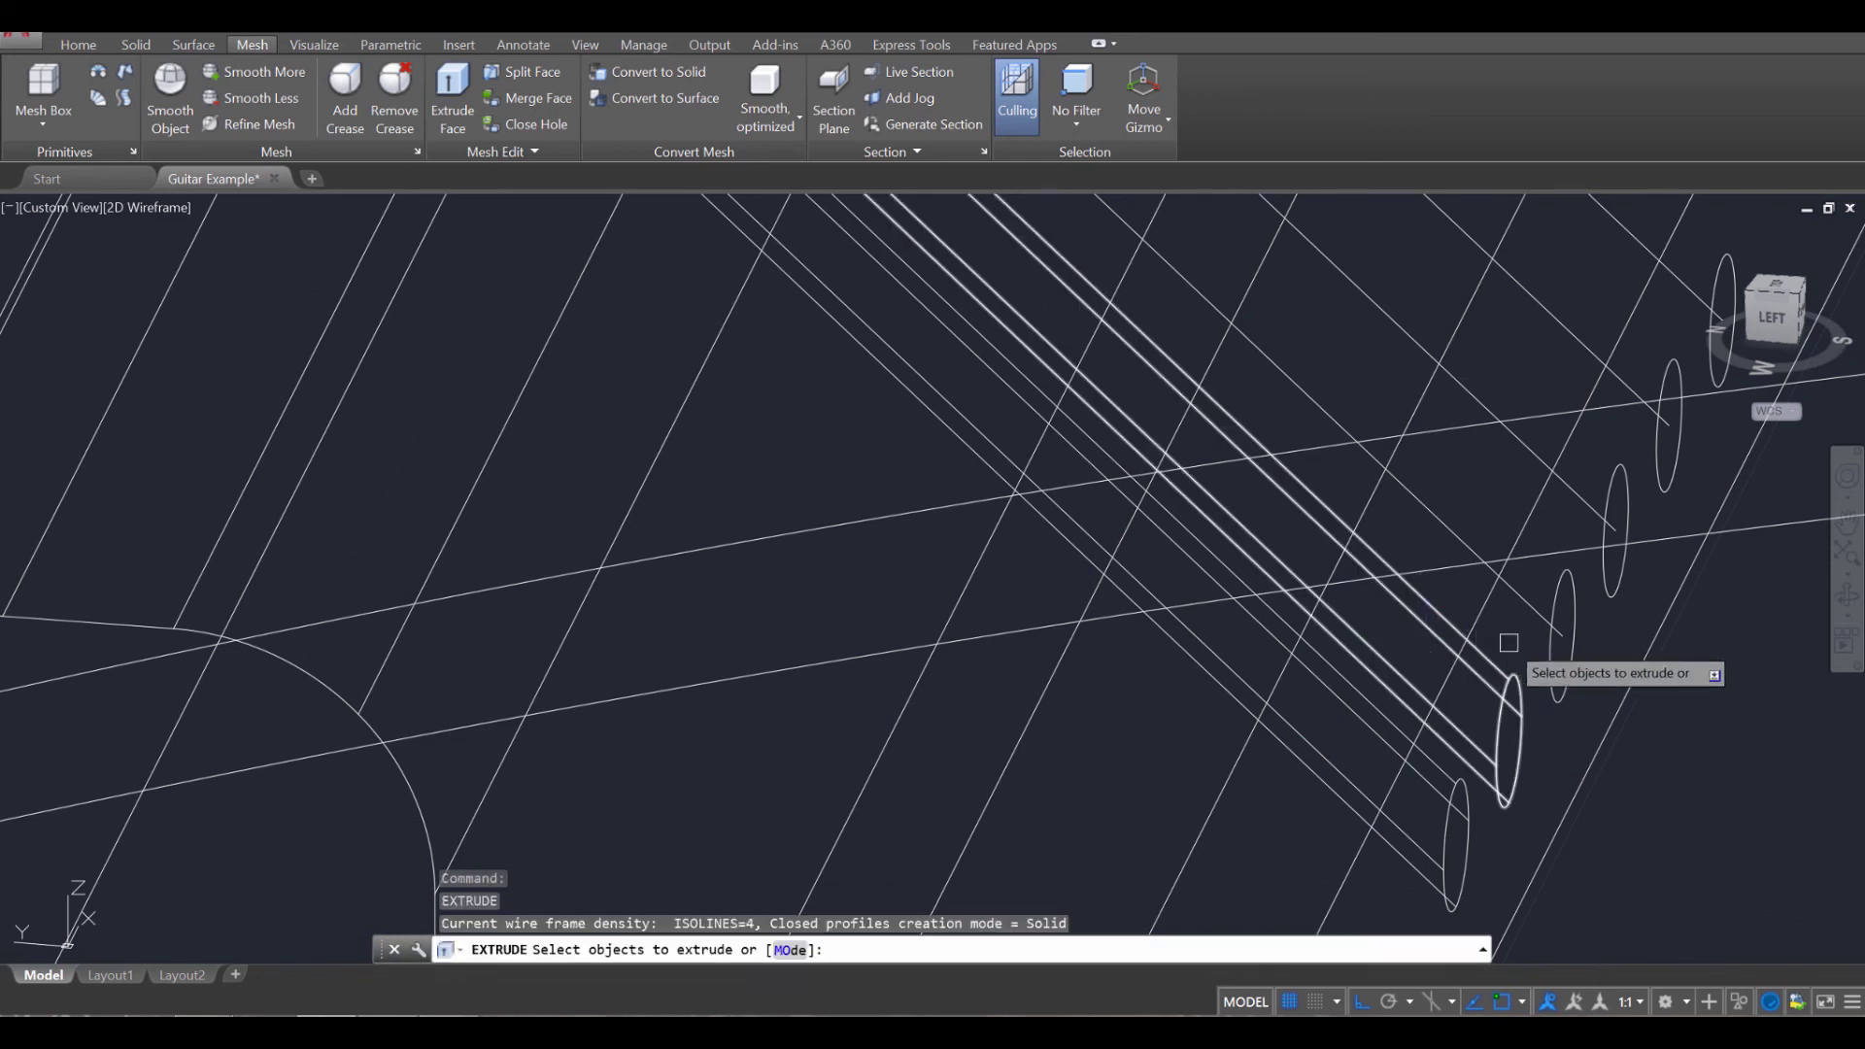
left_click(1547, 680)
key("Return")
type("p")
key("Return")
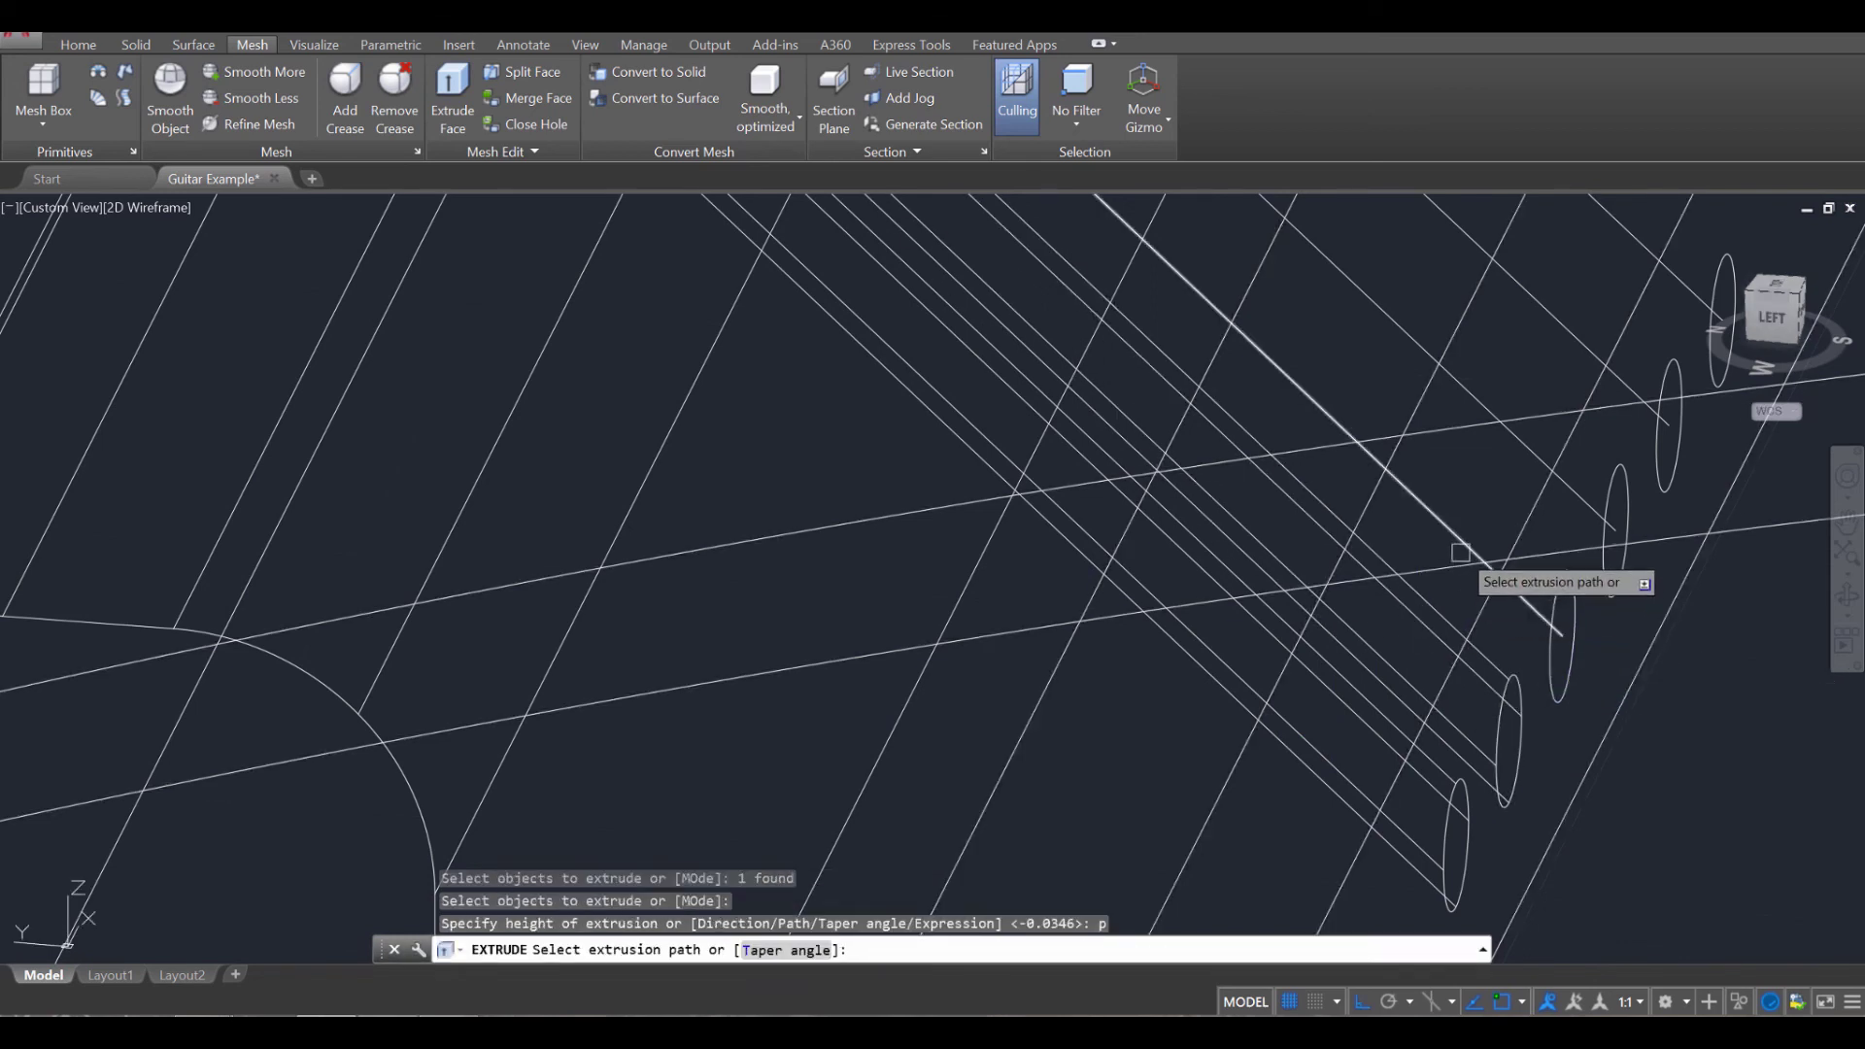
left_click(1469, 575)
Extrude the fourth profile circle from the front at the bridge end along its line to the saddle.
key("Return")
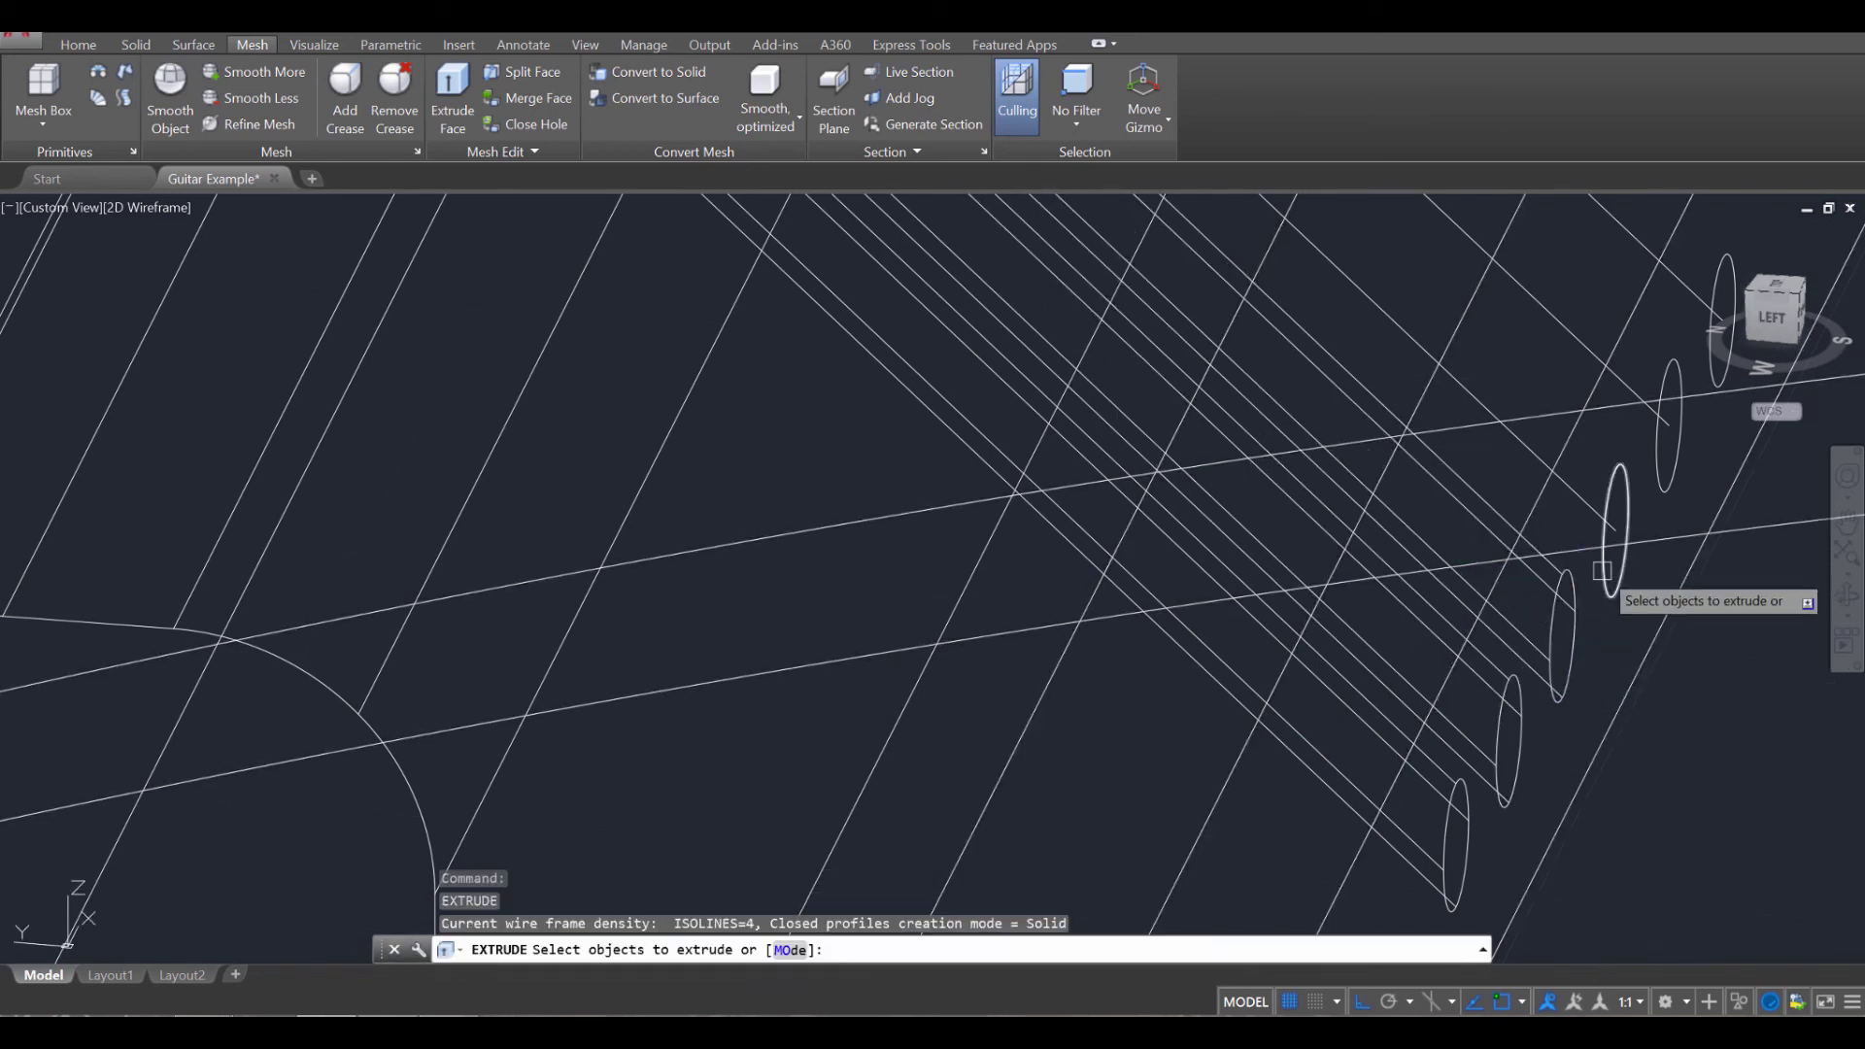
left_click(1603, 570)
key("Return")
type("p")
key("Return")
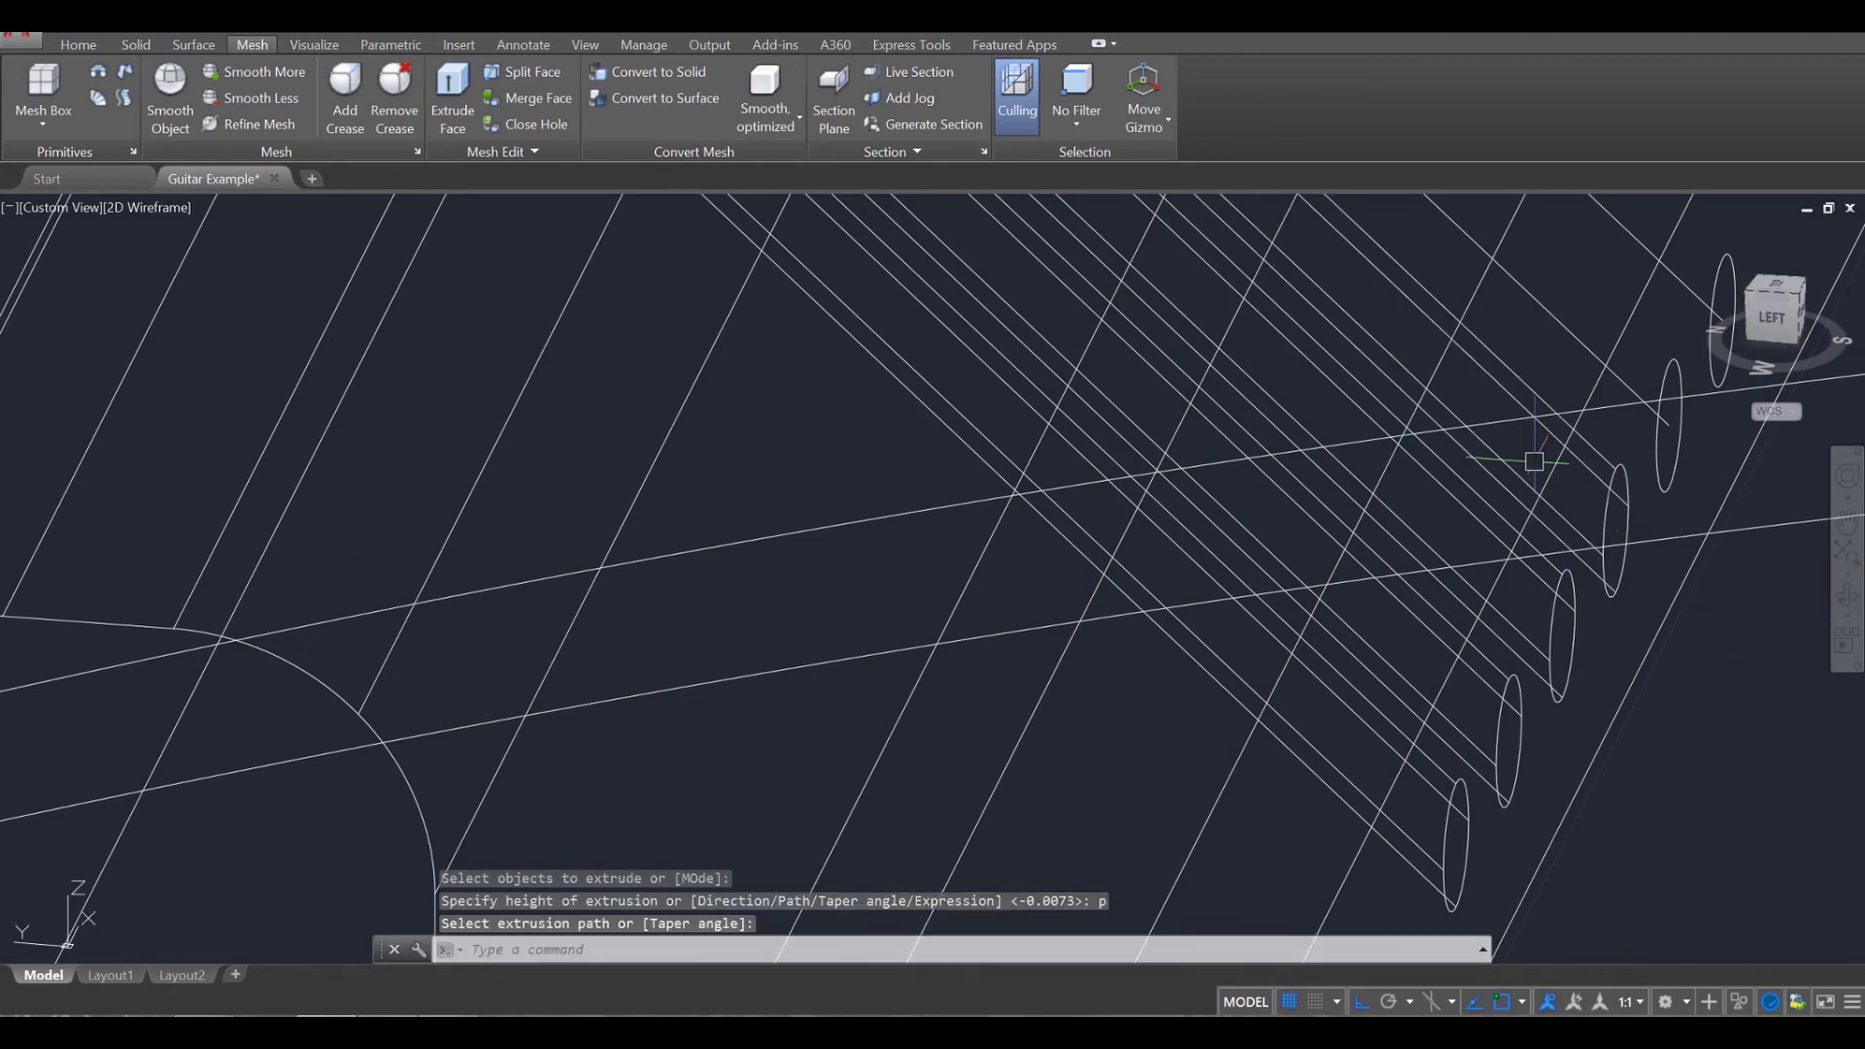
Extrude the fifth profile circle from the front at the bridge end along its line to the saddle.
key("Return")
middle_click_drag(1661, 493, 1400, 703)
left_click(1398, 666)
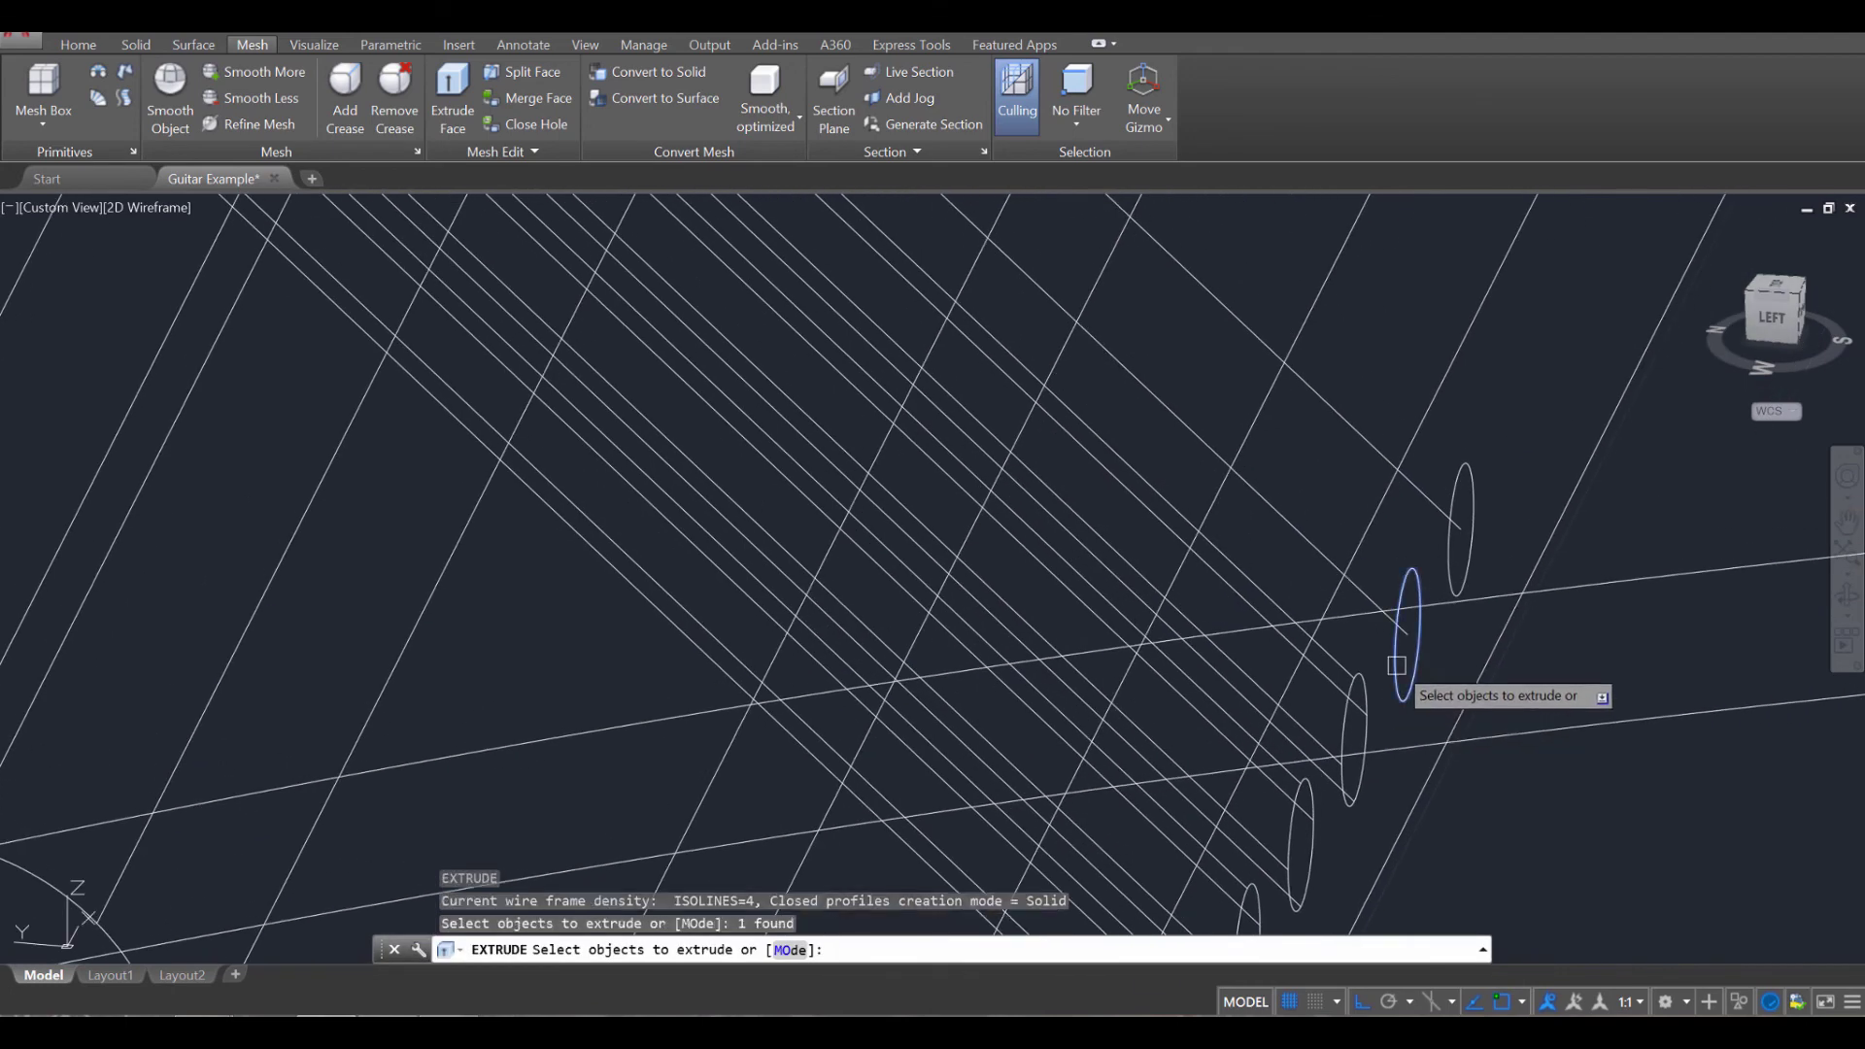
key("Return")
type("p")
key("Return")
left_click(1316, 542)
Extrude the sixth profile circle from the front at the bridge end along its line to the saddle.
key("Return")
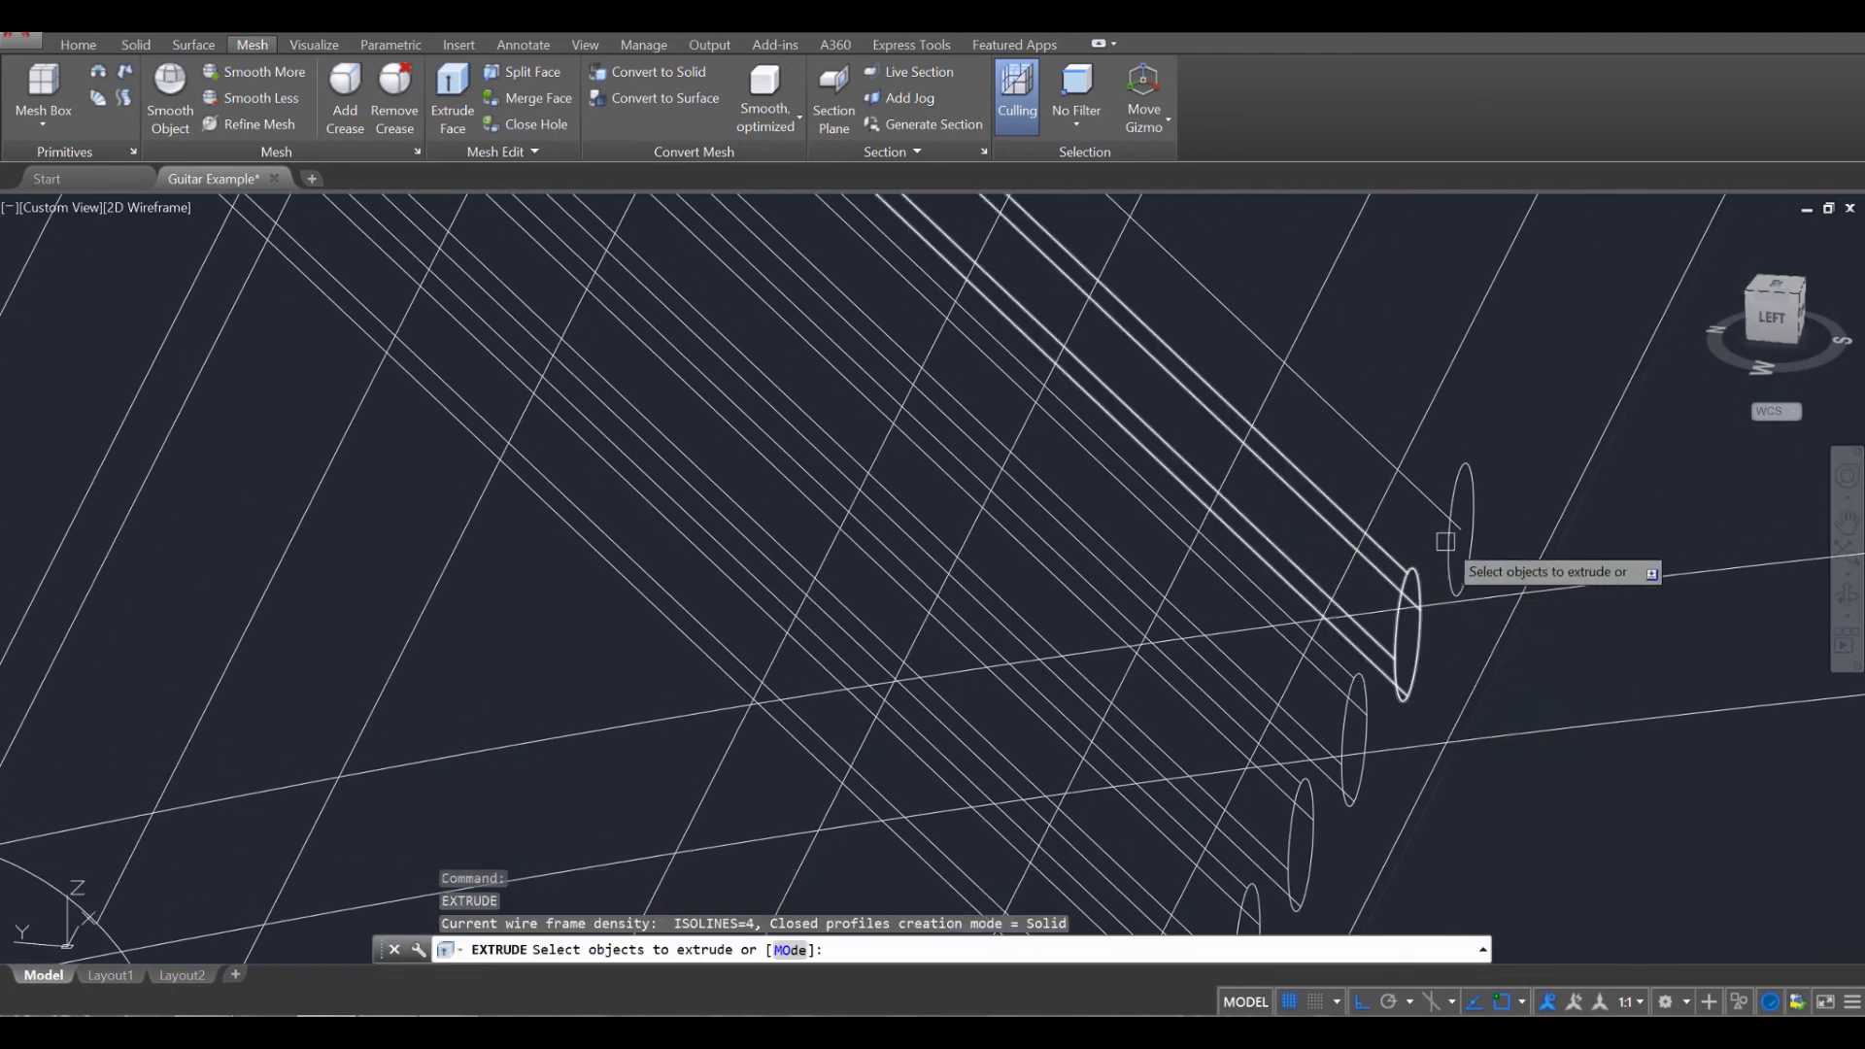
left_click(1452, 546)
key("Return")
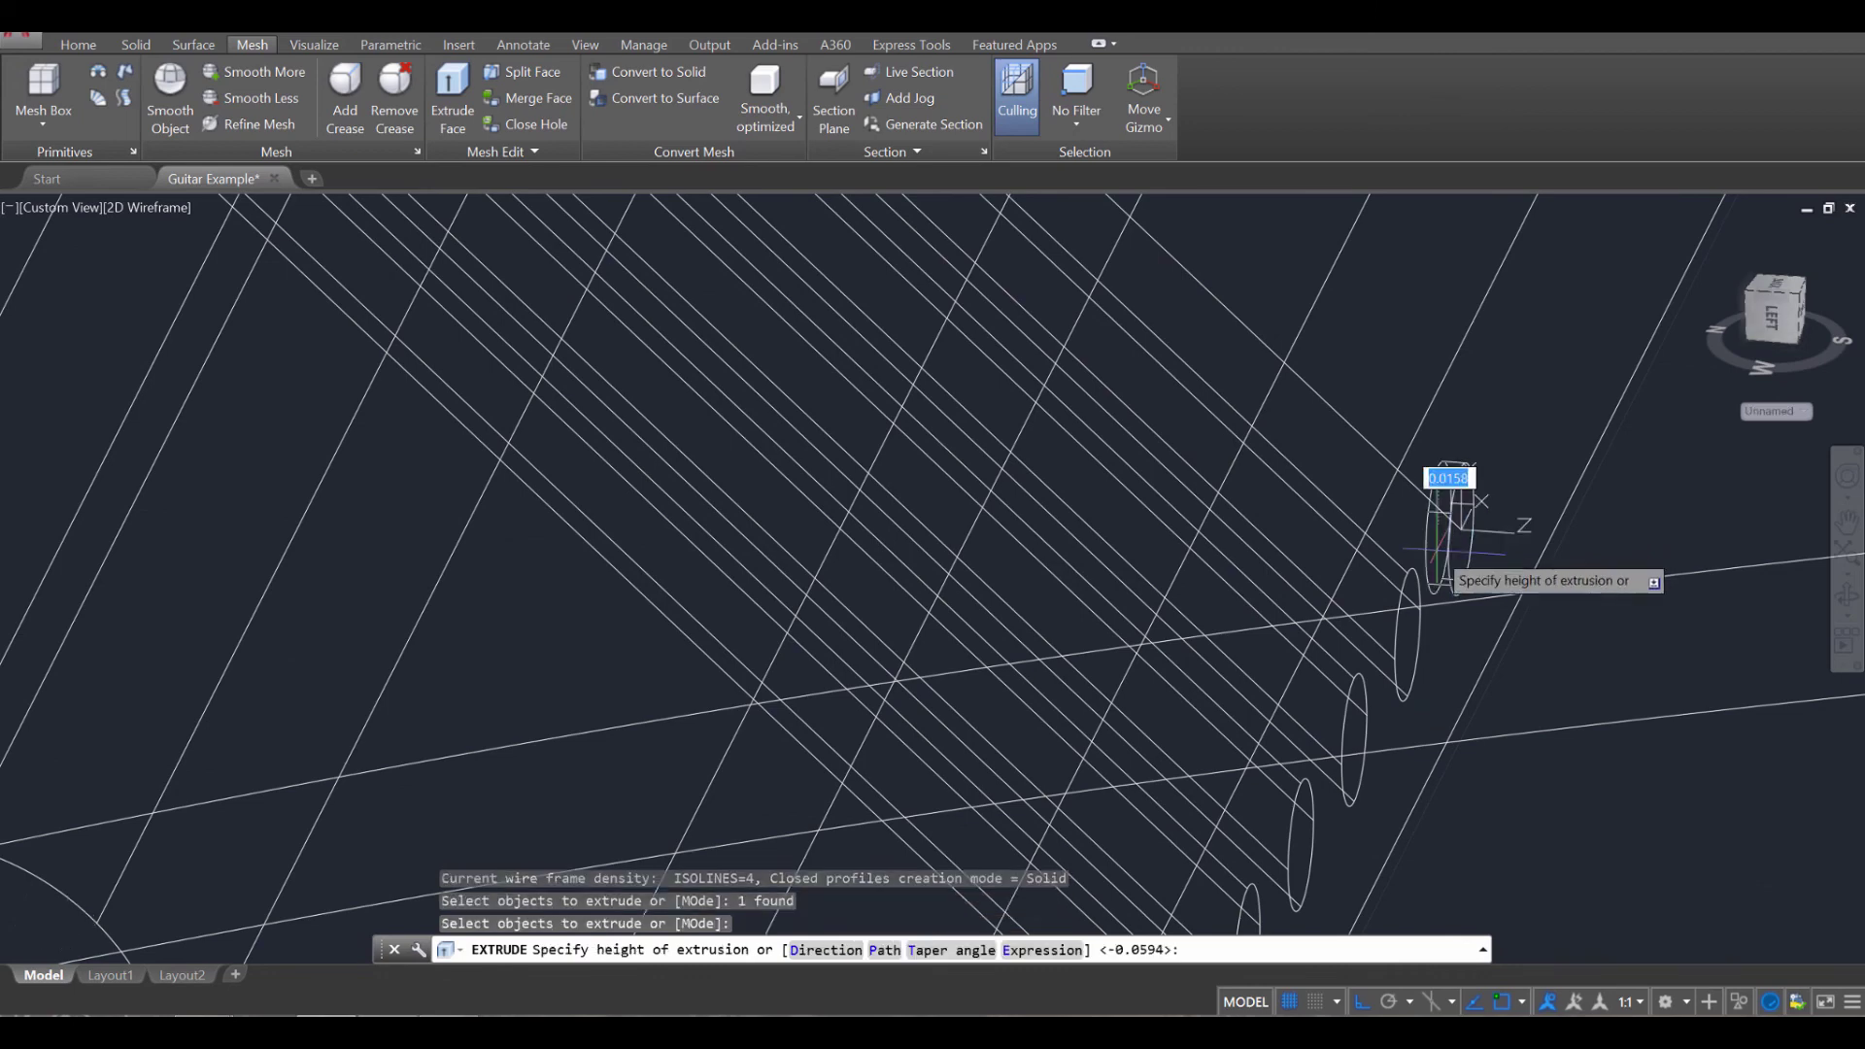
type("p")
key("Return")
left_click(1357, 430)
key("Return")
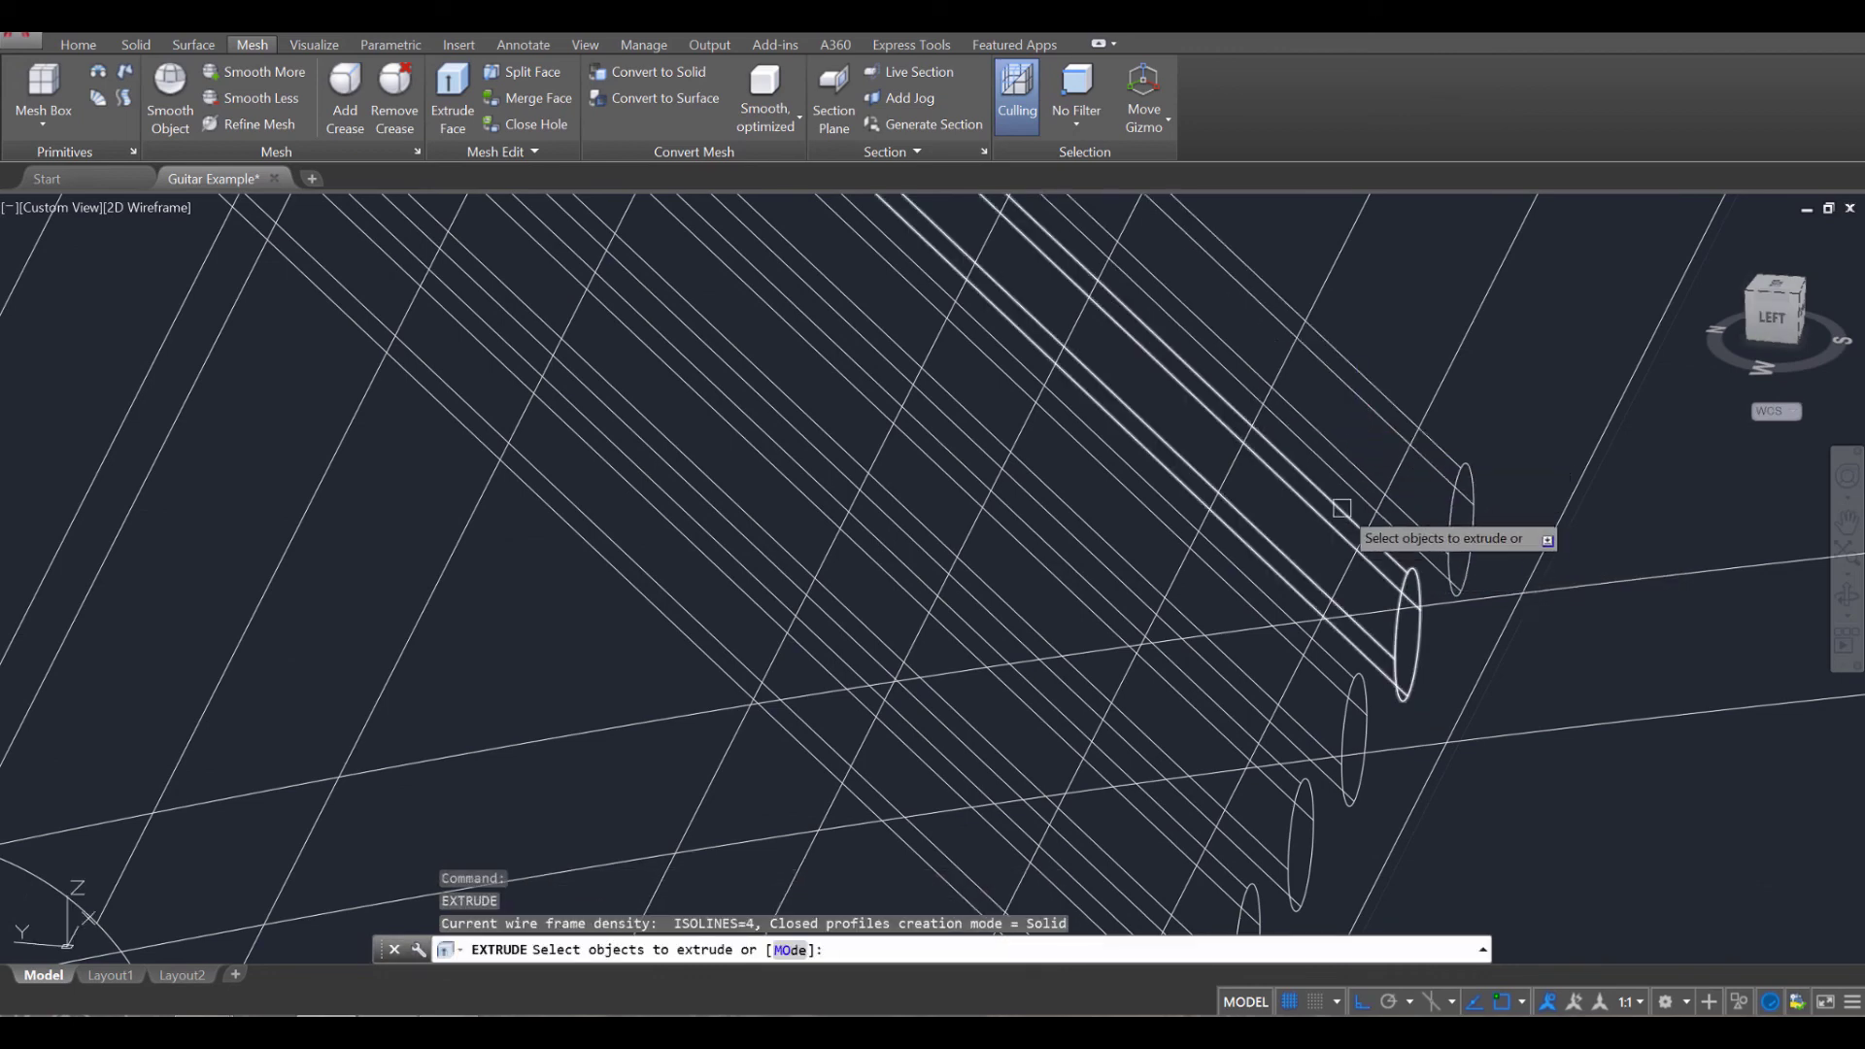
scroll(1356, 535, "down", 6)
key("Escape")
key("Escape")
scroll(1264, 545, "down", 5)
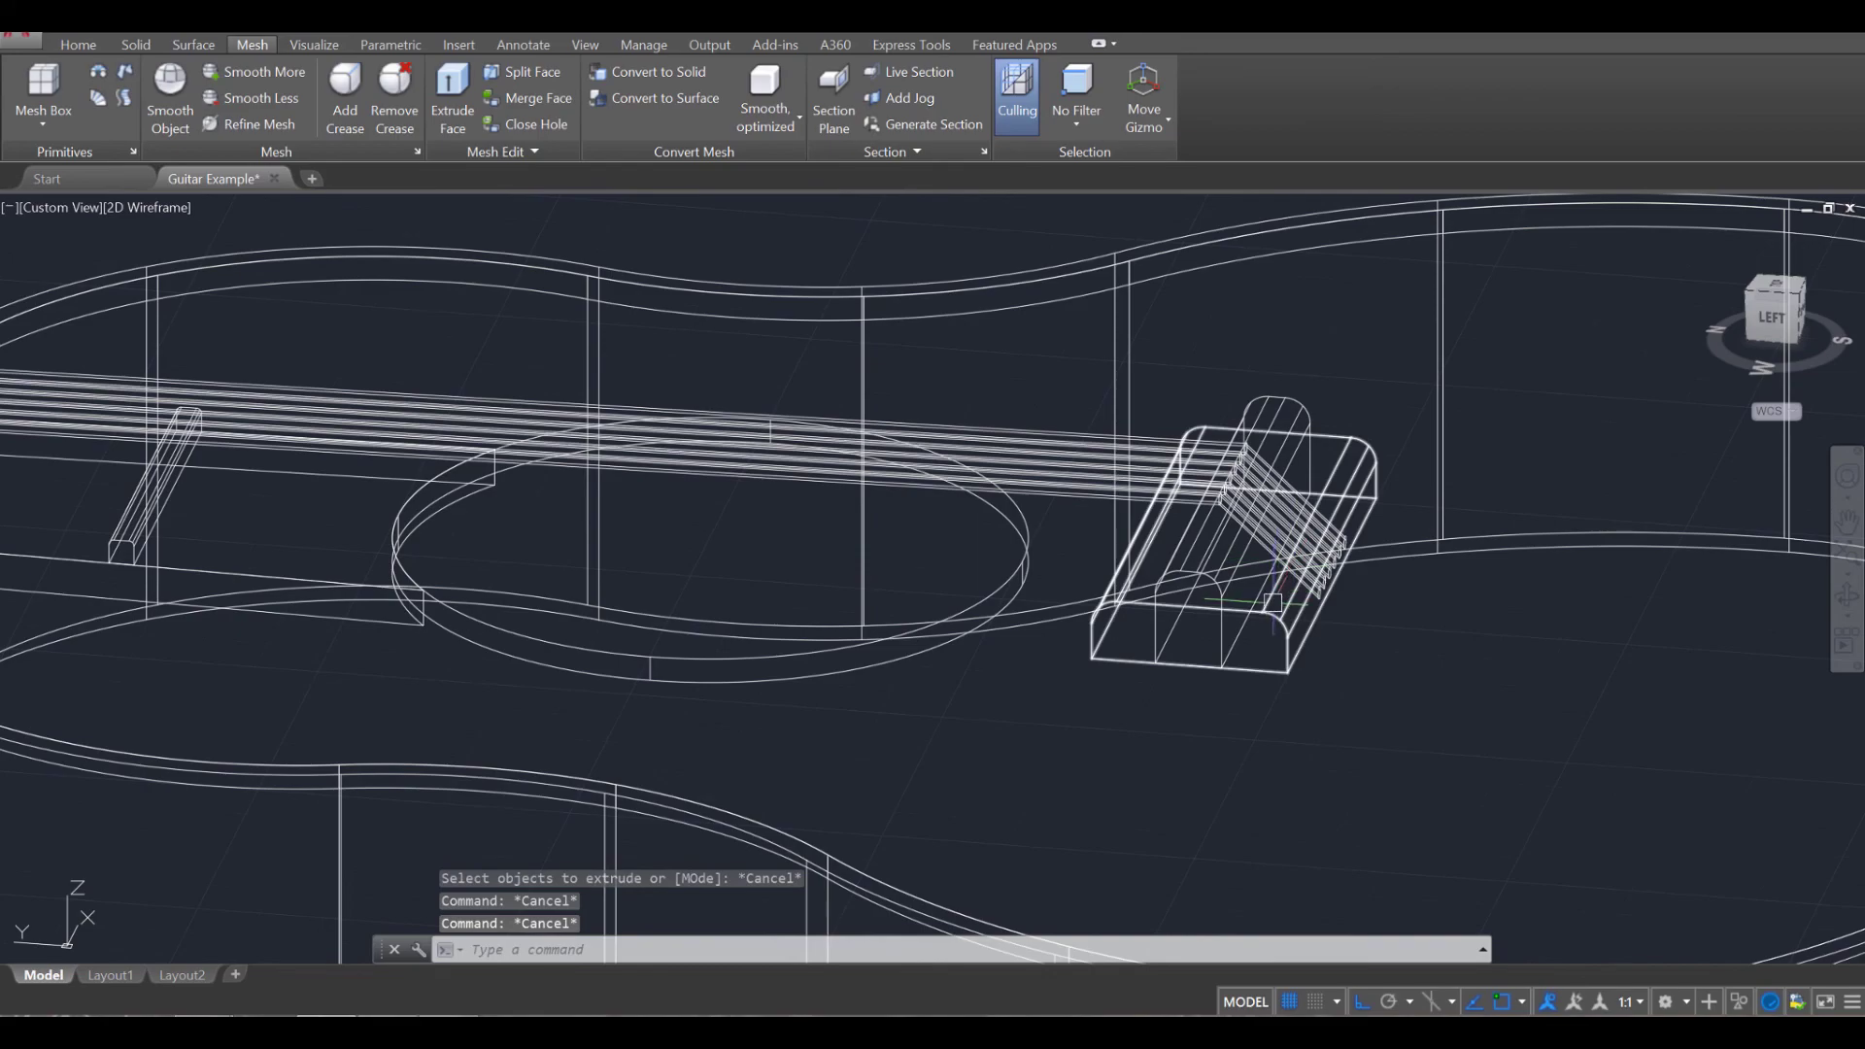
Delete the entire flat 2D guitar outline drawing beside the 3D guitar model.
middle_click_drag(875, 505, 1042, 661, "shift")
scroll(1000, 741, "up", 2)
scroll(1000, 749, "down", 4)
scroll(1032, 706, "up", 3)
scroll(1032, 707, "down", 5)
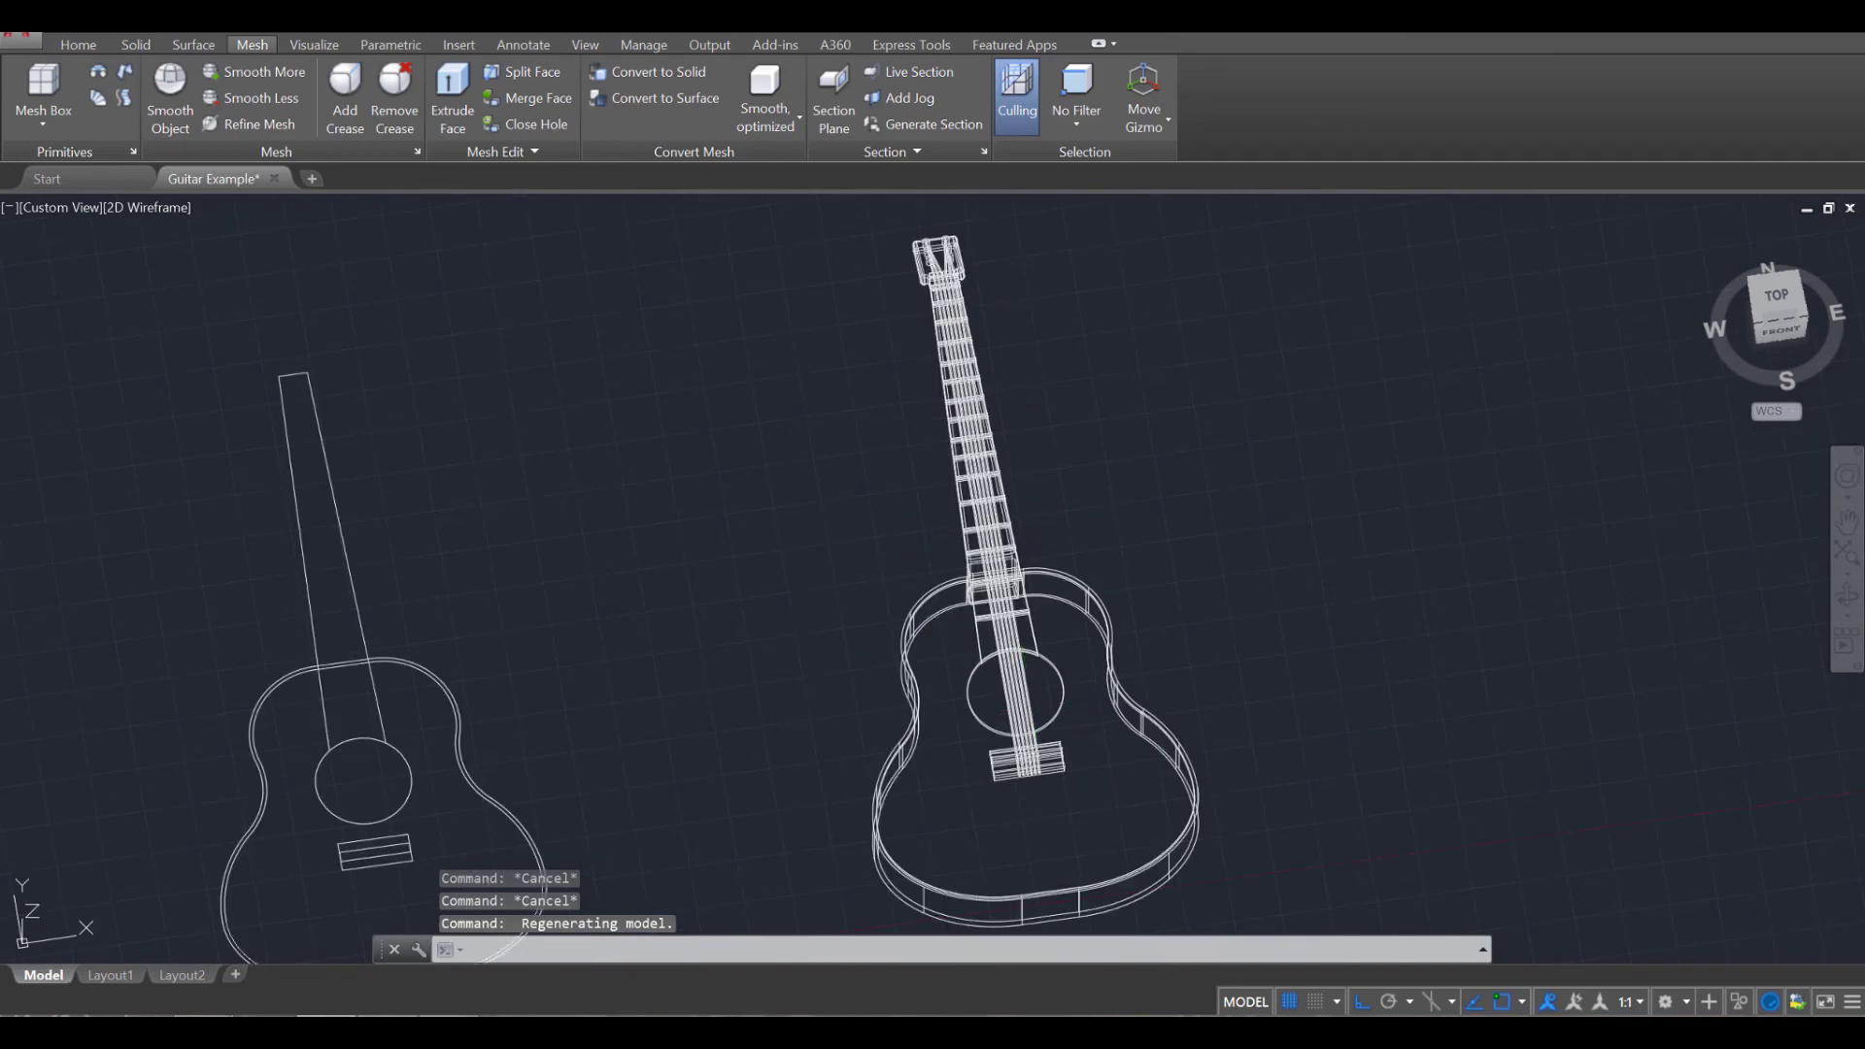
middle_click_drag(800, 520, 626, 409, "shift")
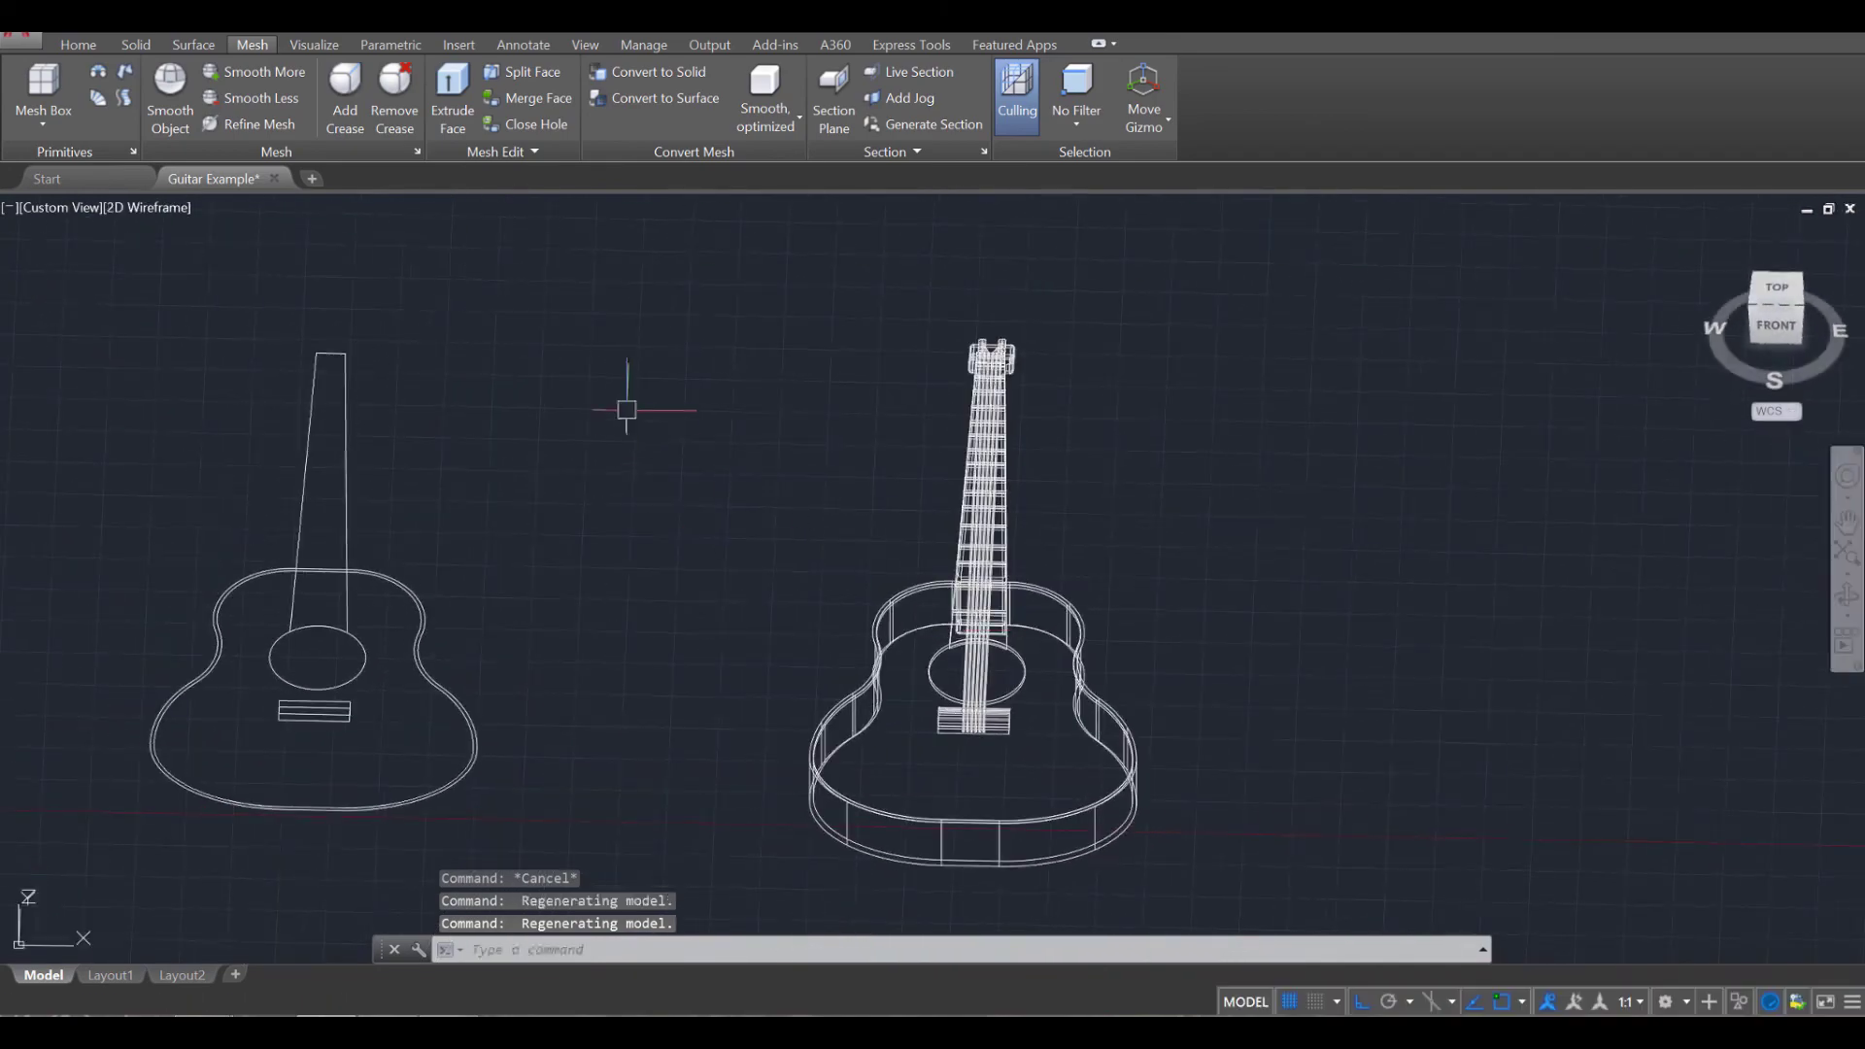
left_click(629, 279)
left_click(94, 828)
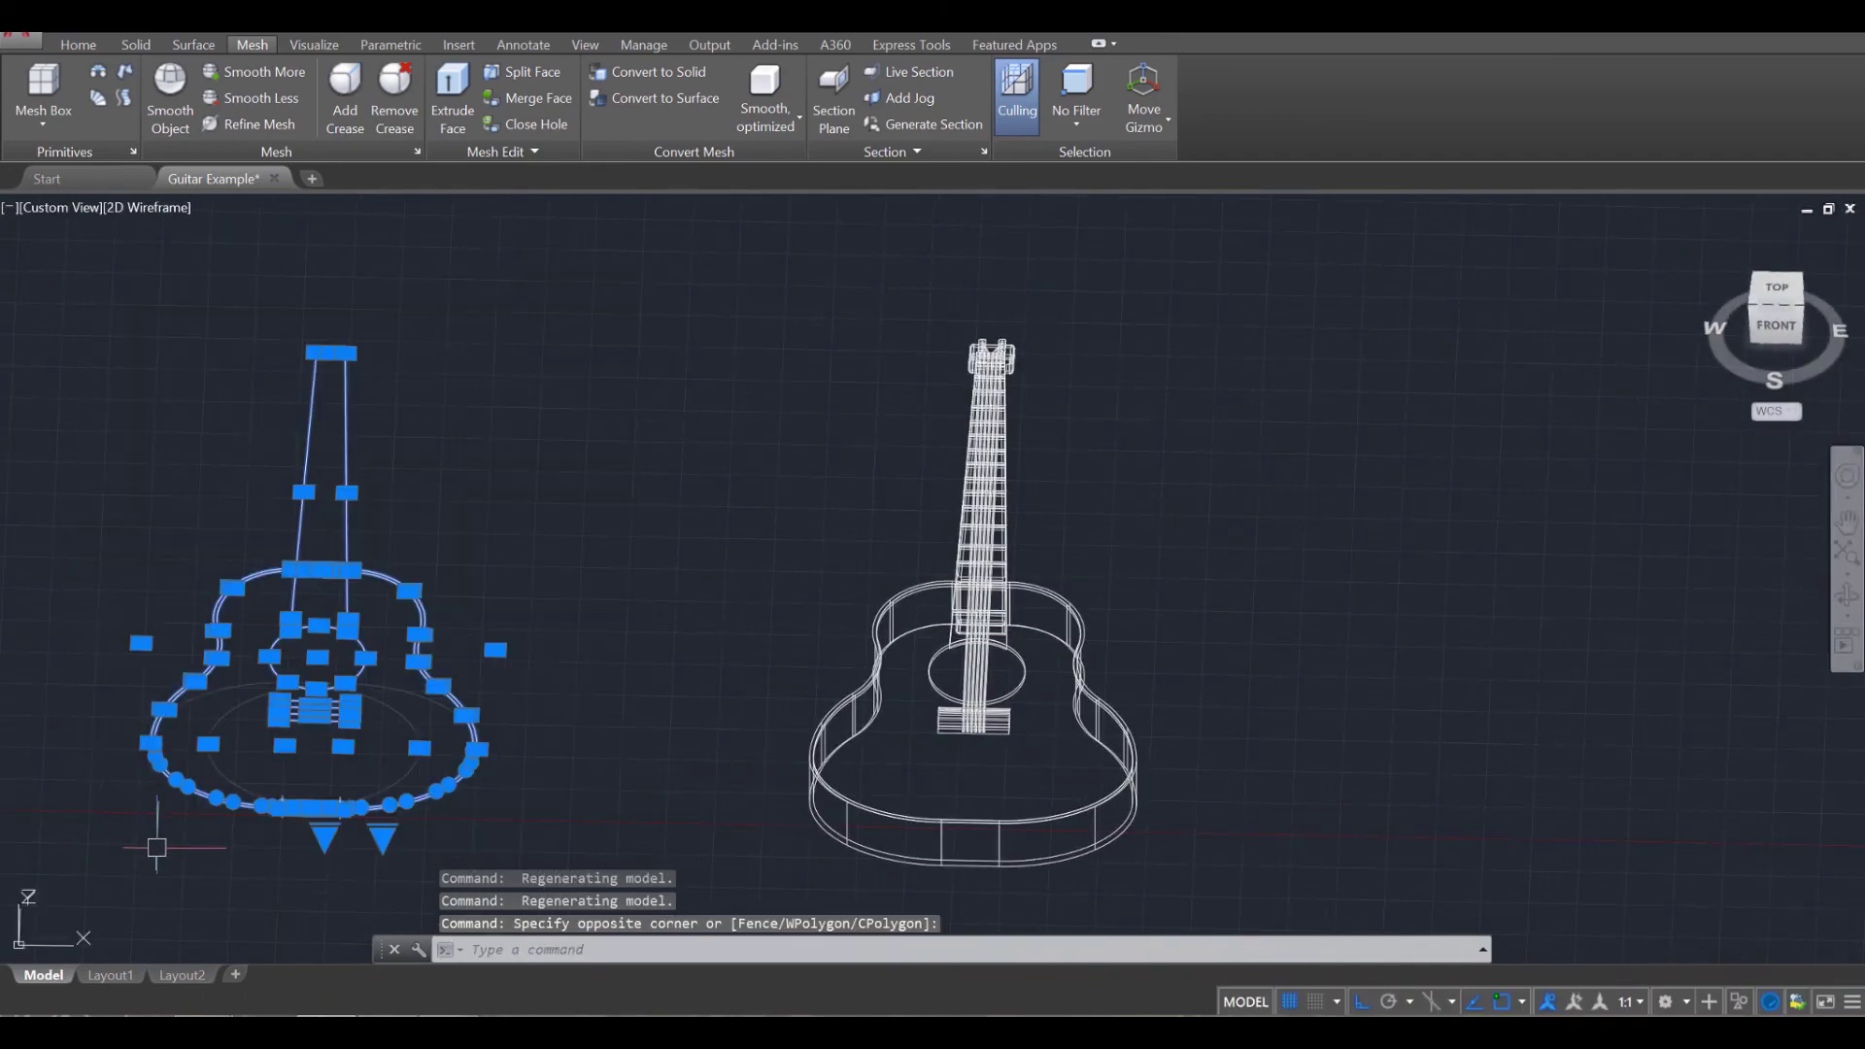
key("Delete")
Inspect the whole 3D guitar in the Shaded visual style, and return the display to 2D Wireframe.
middle_click_drag(756, 747, 930, 717, "shift")
scroll(841, 732, "up", 4)
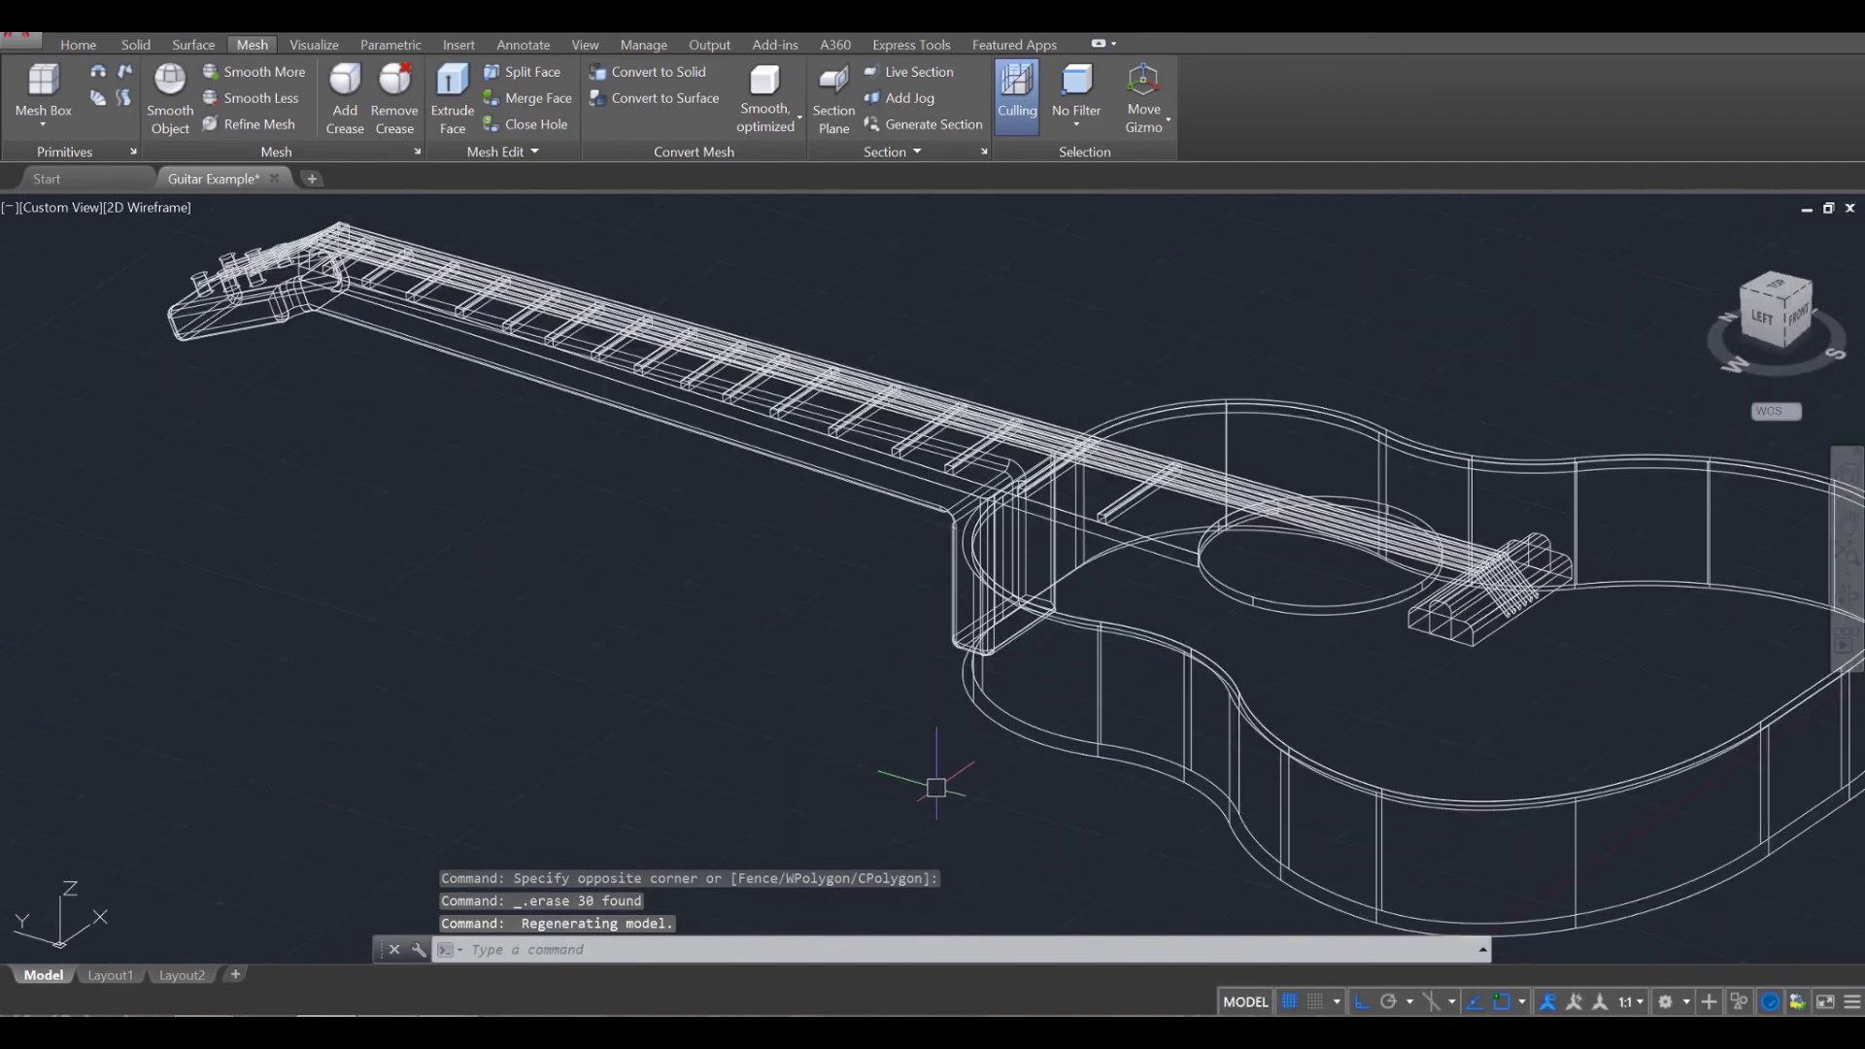
middle_click_drag(991, 802, 1047, 798, "shift")
middle_click_drag(1047, 799, 924, 707)
scroll(850, 788, "down", 2)
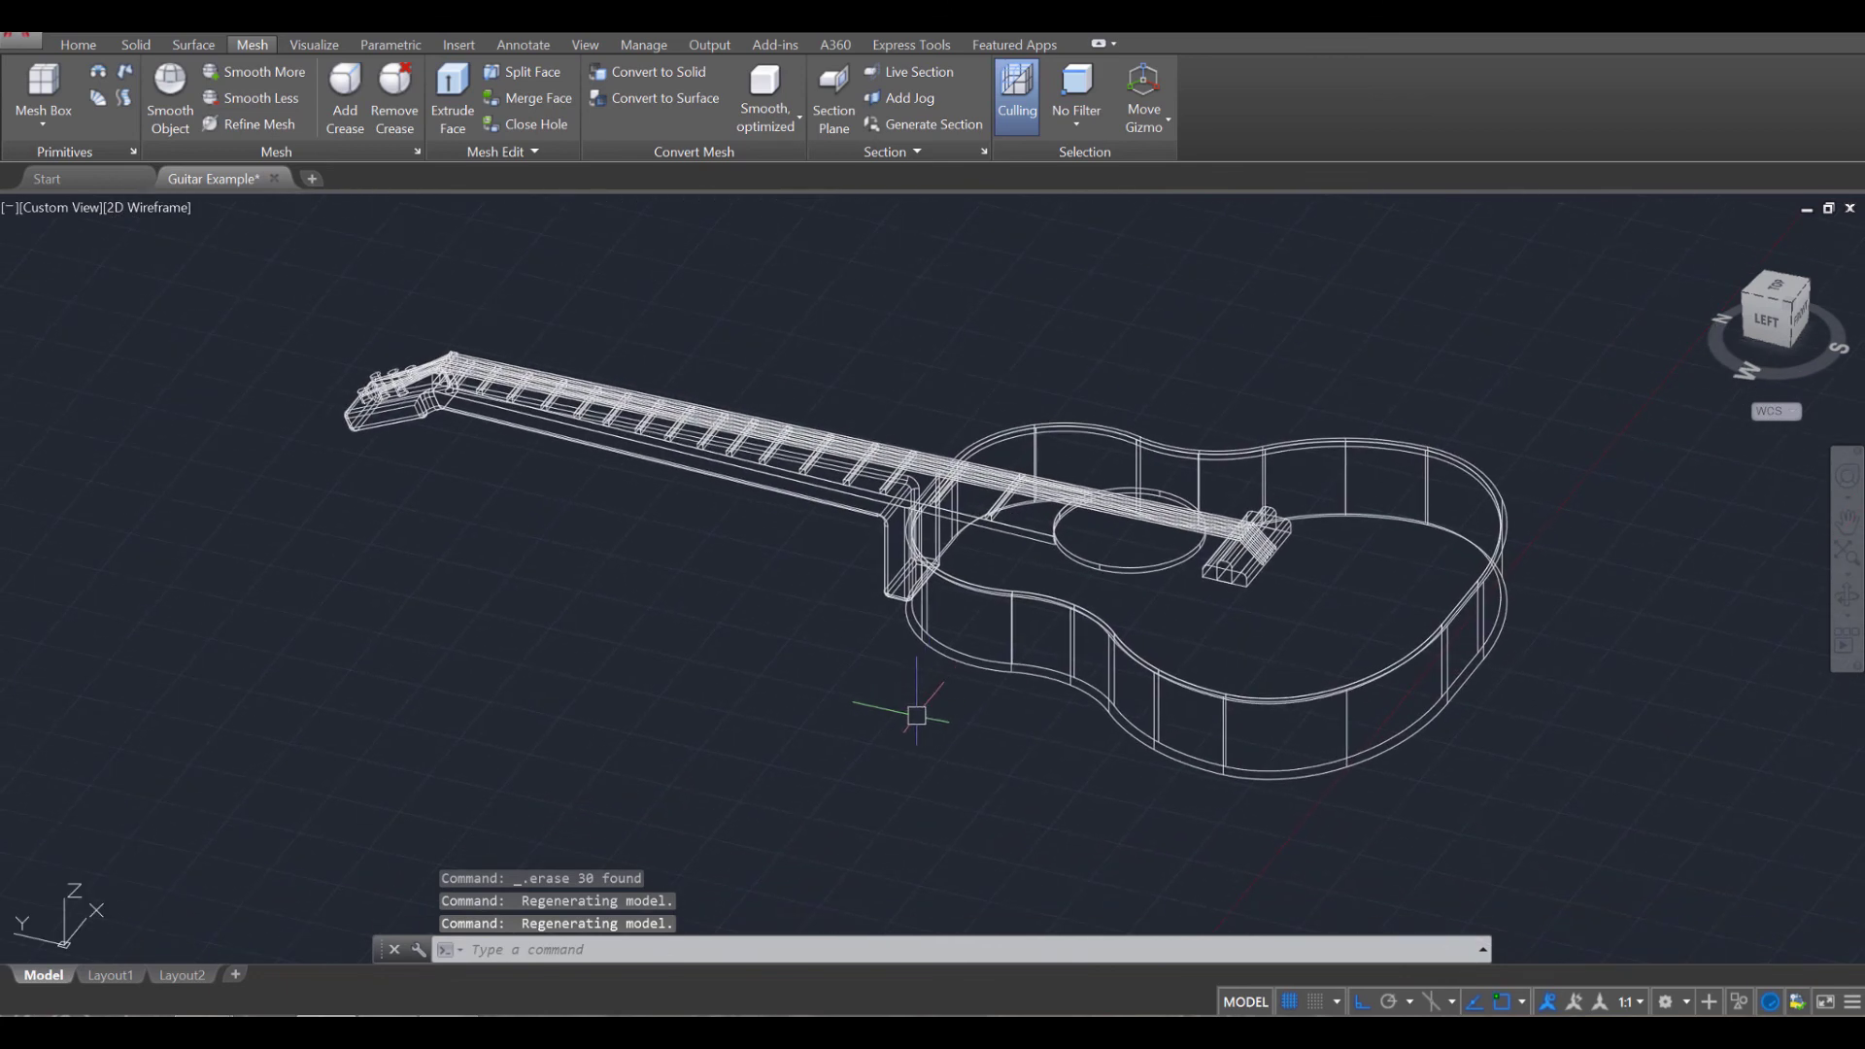
left_click(167, 214)
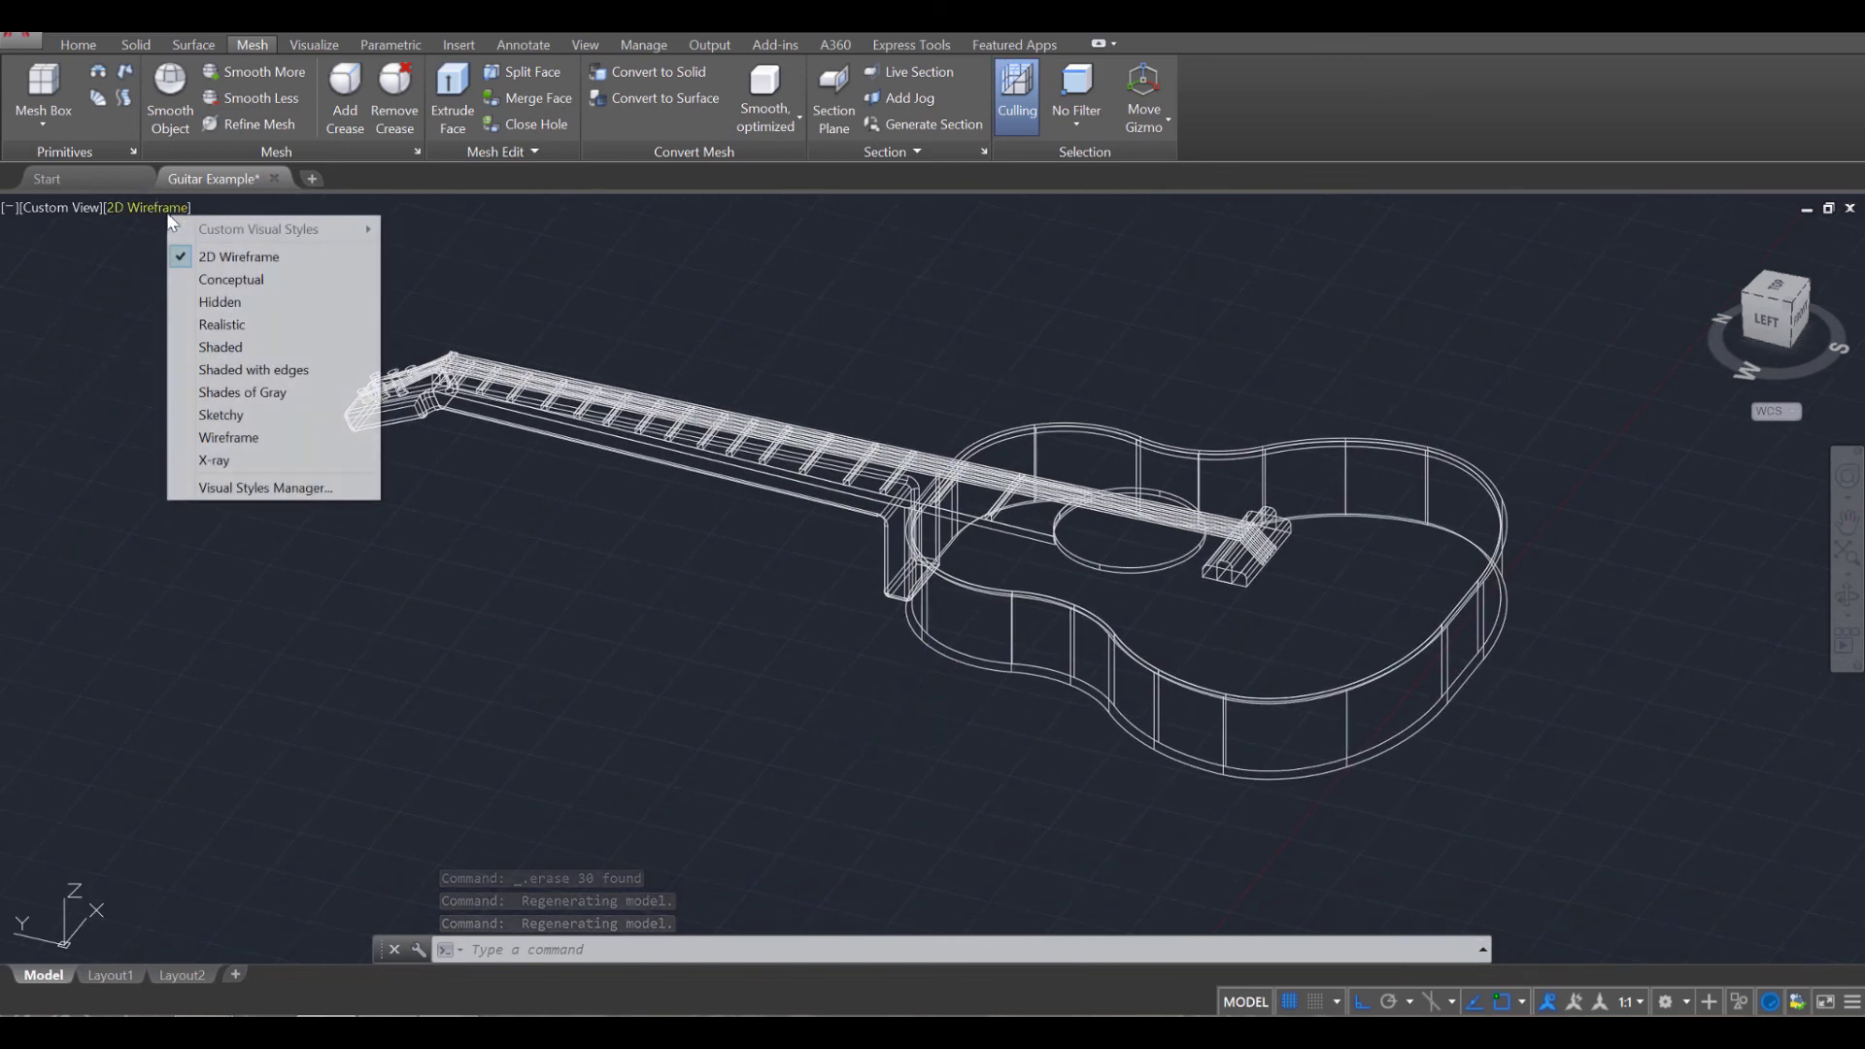
left_click(257, 356)
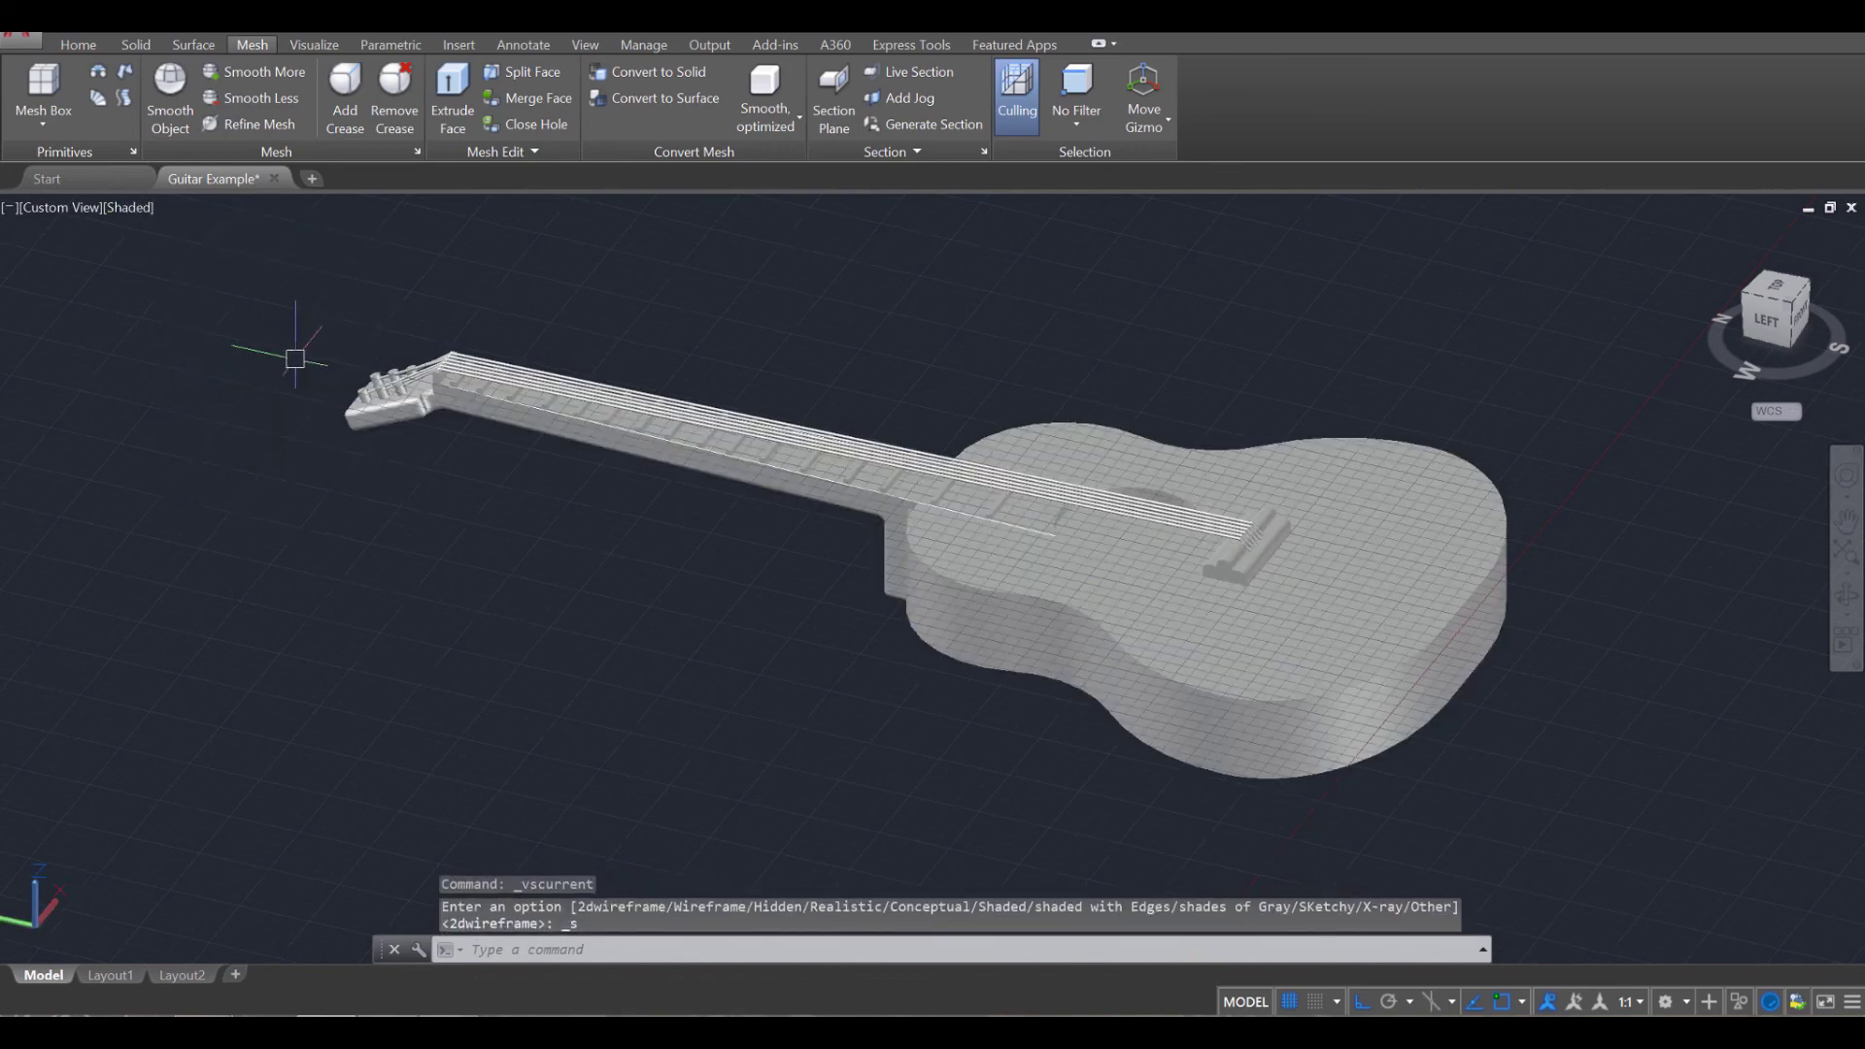
scroll(741, 574, "up", 2)
middle_click_drag(741, 574, 631, 609)
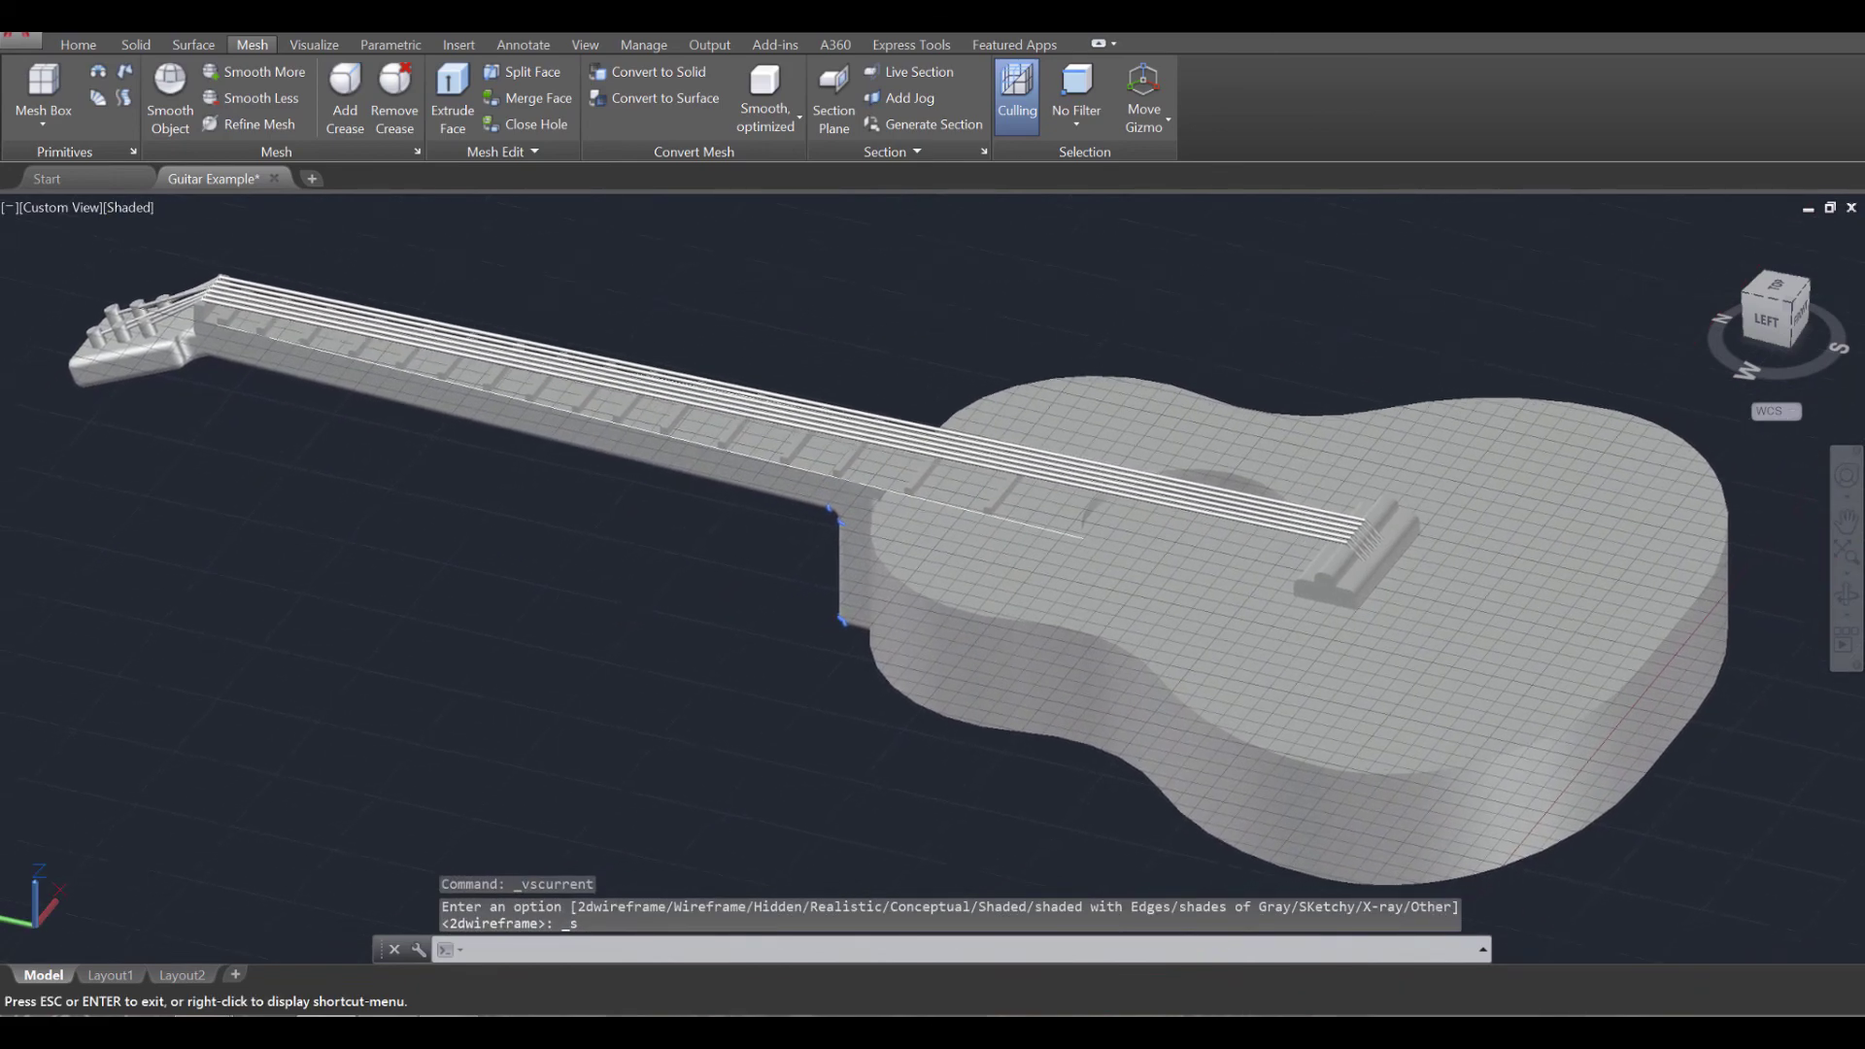
left_click(136, 208)
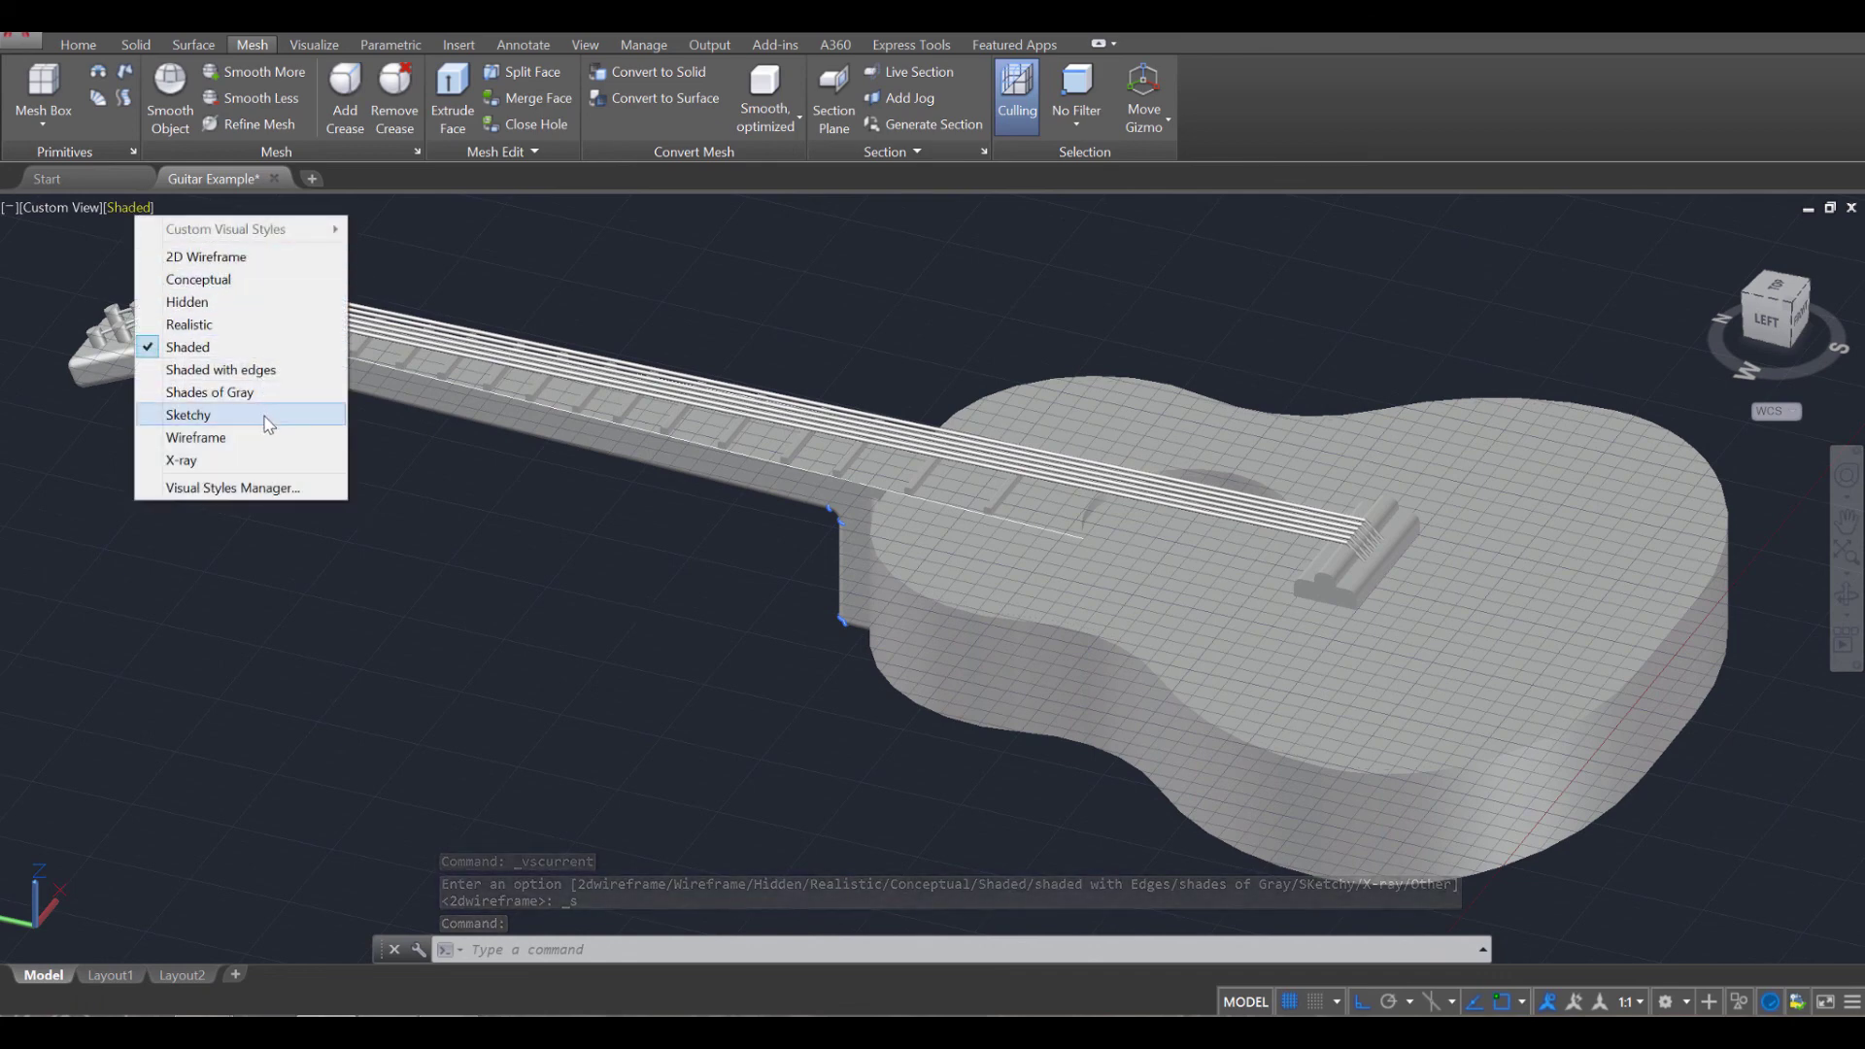
left_click(206, 256)
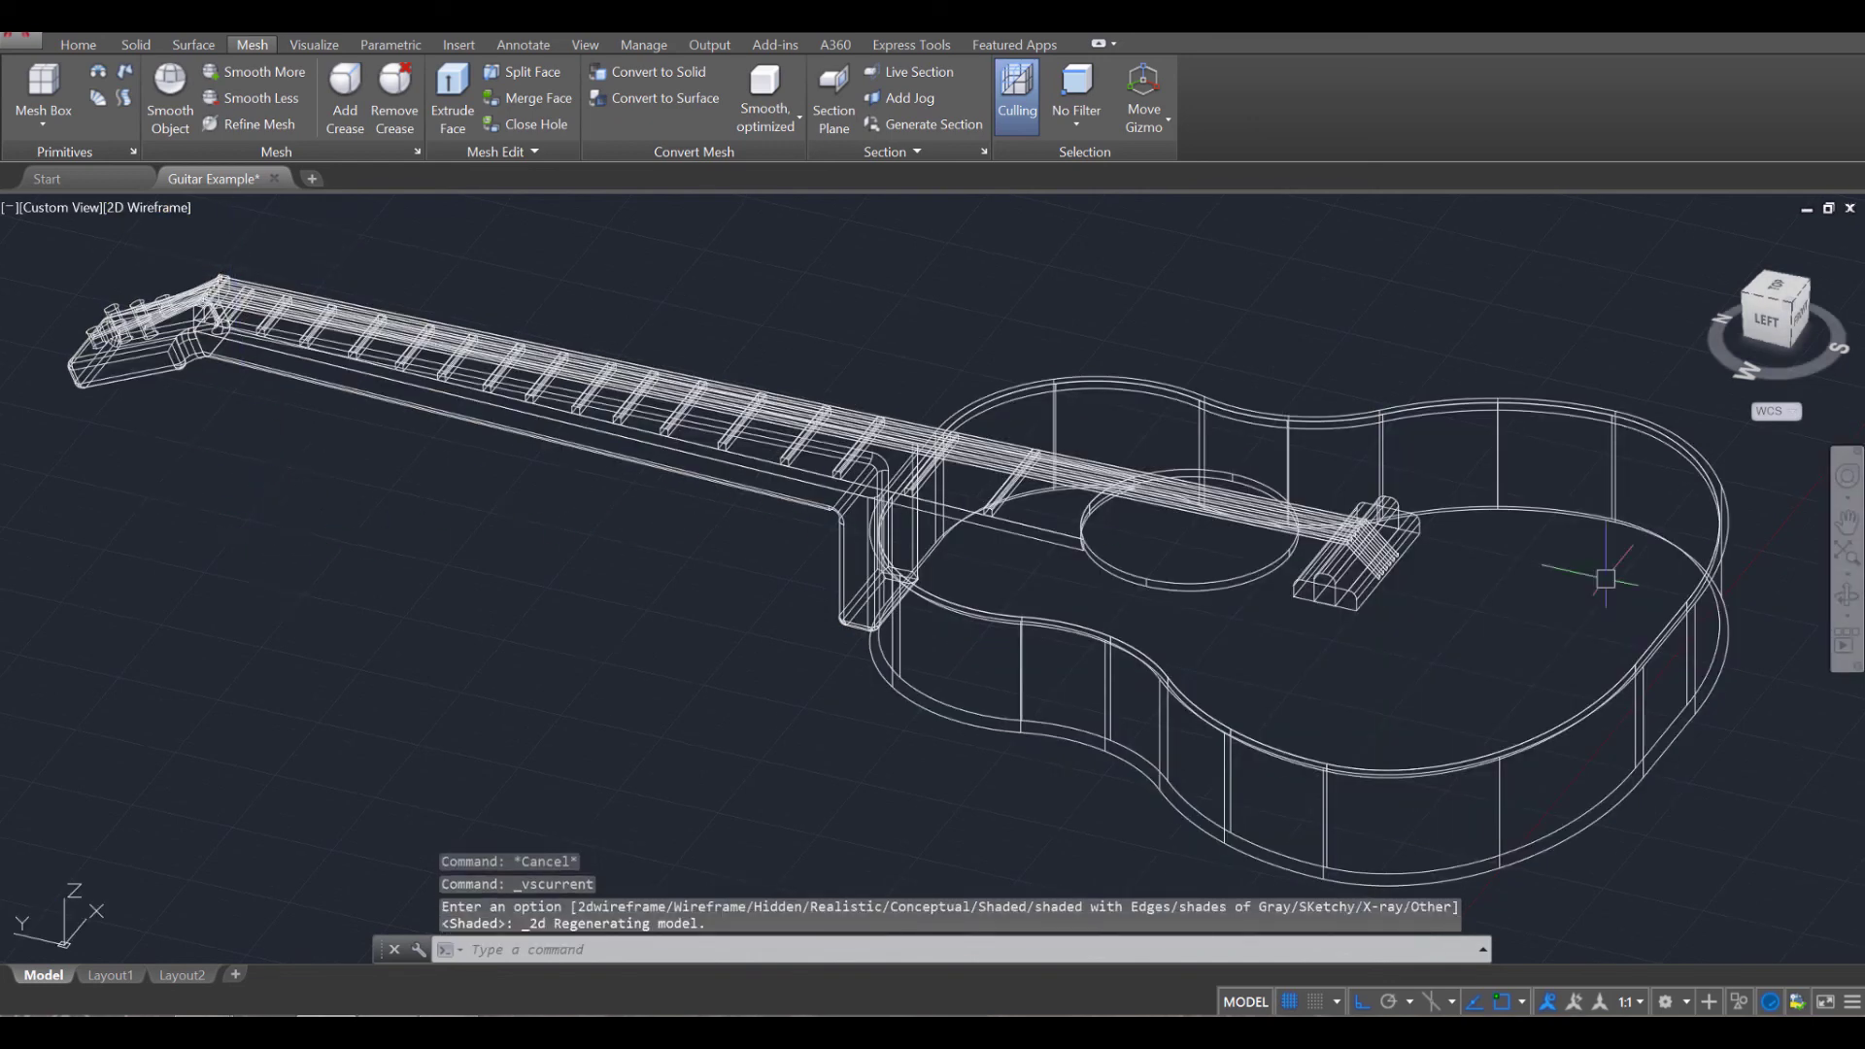